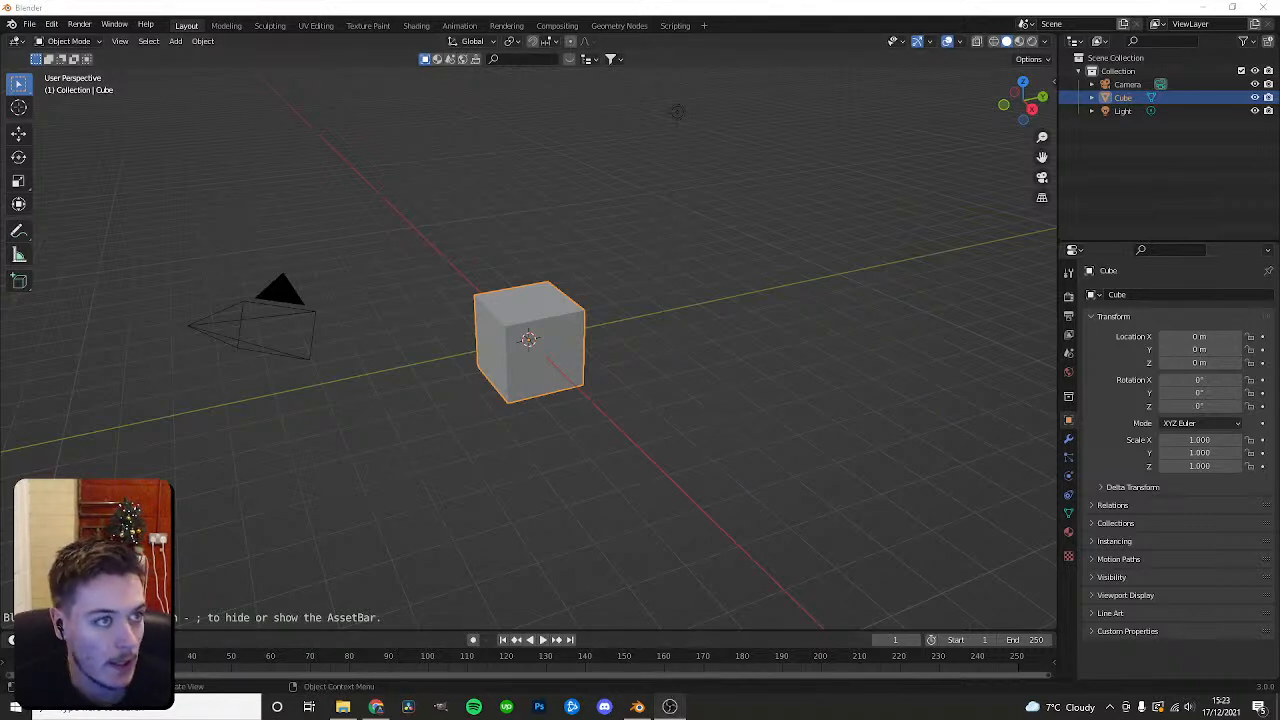
Delete the default cube, light and camera from the scene, and close the GoPro reference photo.
key(Delete)
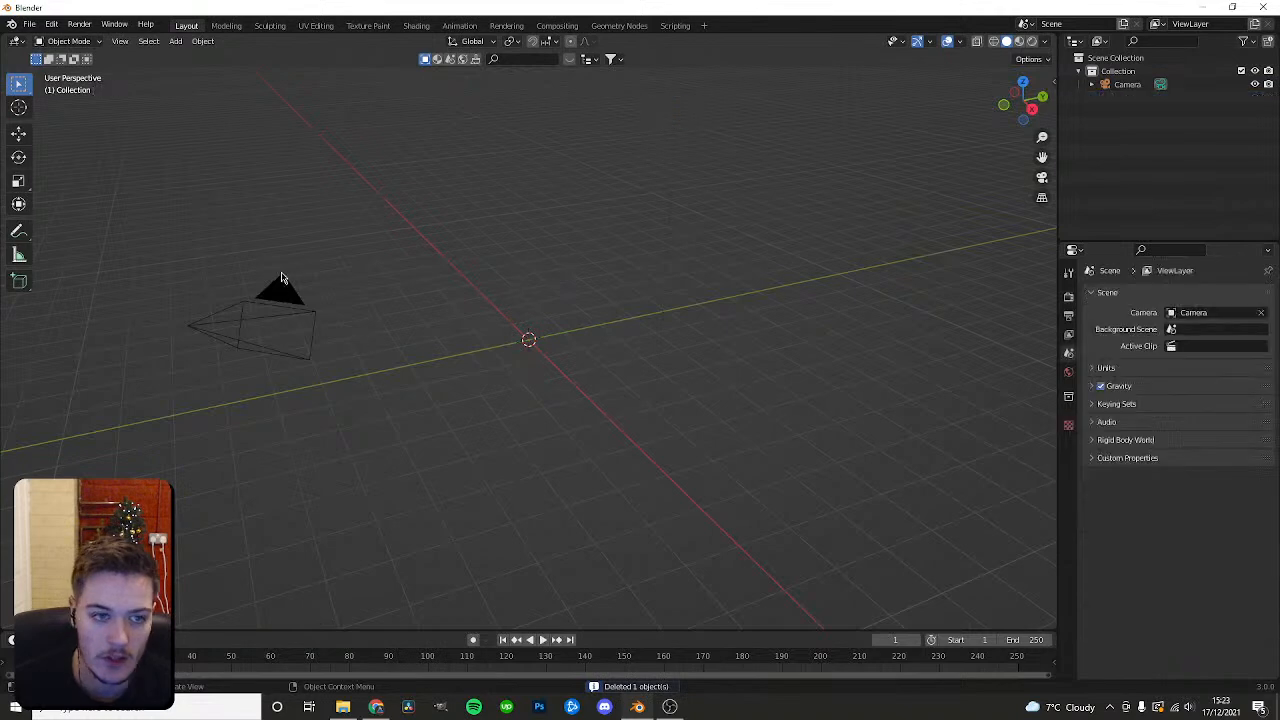
click(285, 282)
key(Delete)
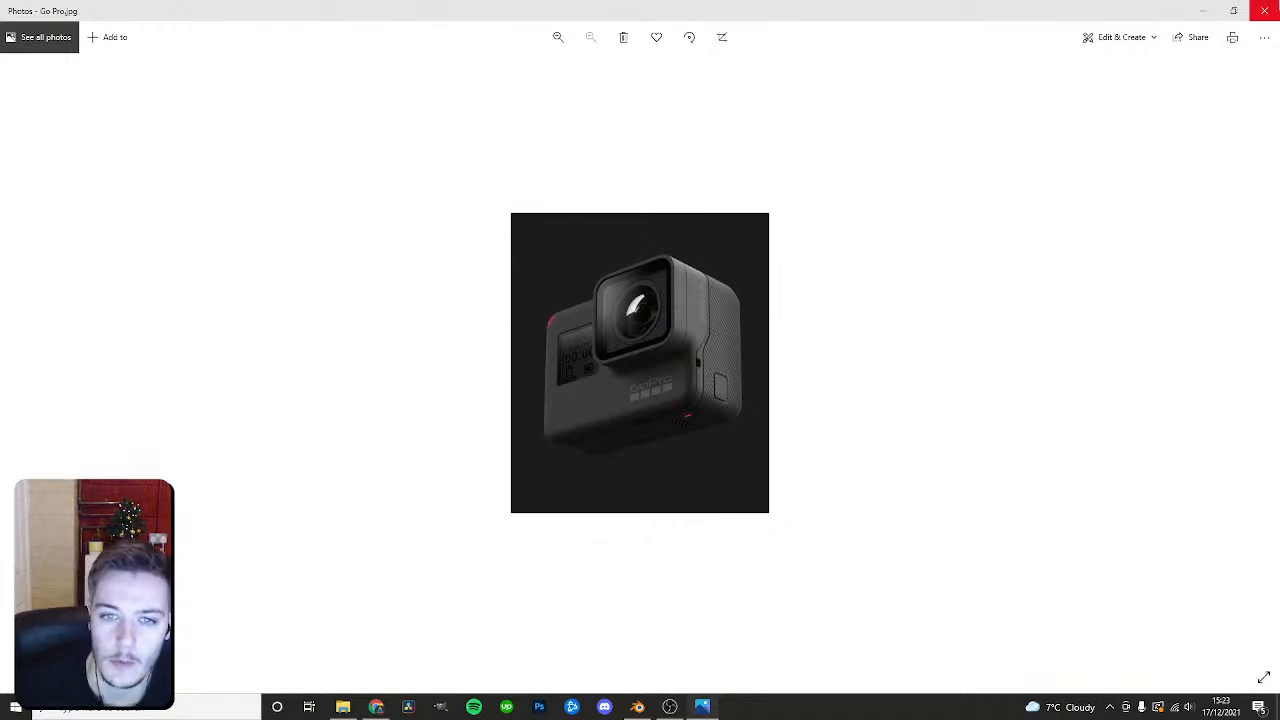
click(1264, 10)
Split the 3D viewport into a narrower and a wider view side by side, and enlarge the timeline area beneath them.
drag(8, 50, 406, 86)
key(Right)
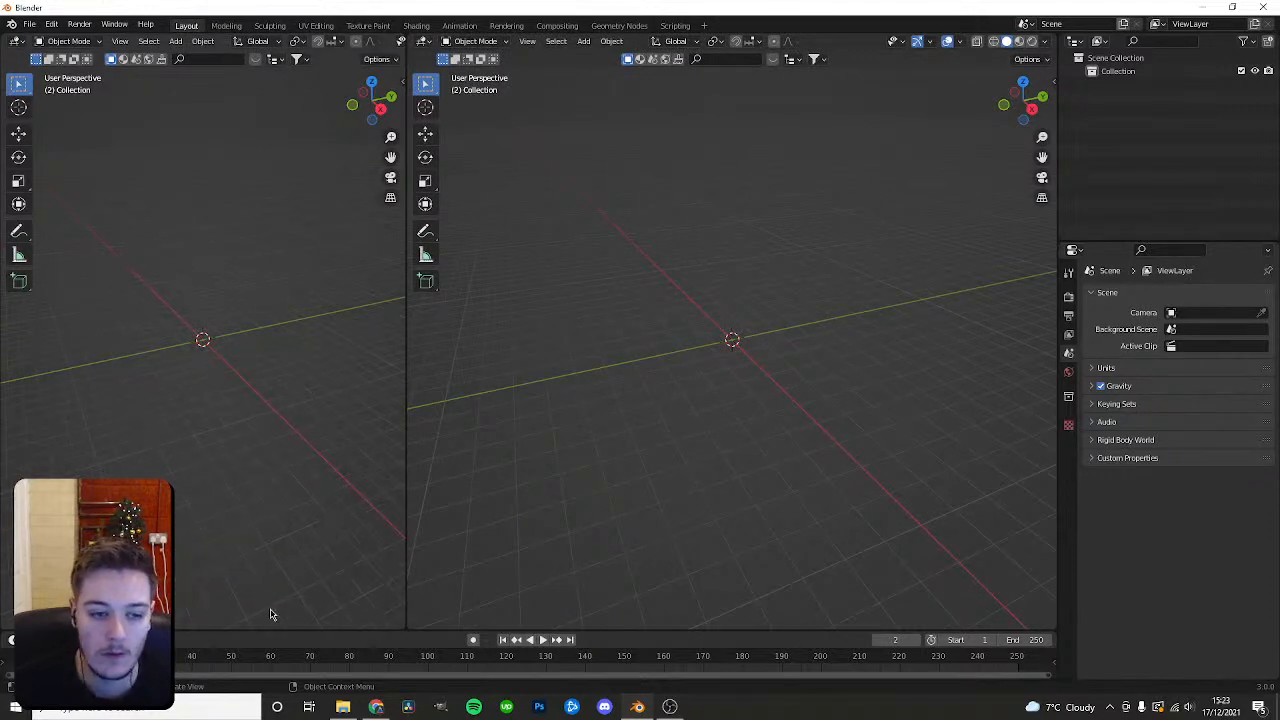
drag(294, 630, 349, 460)
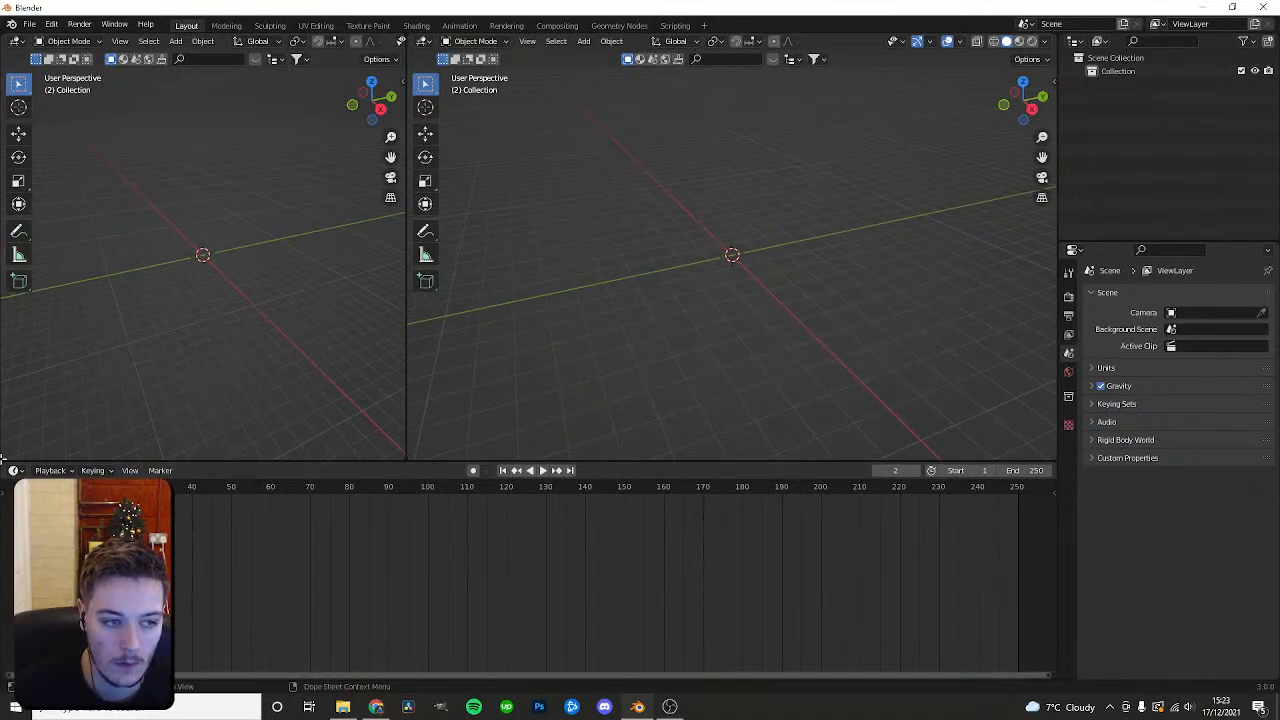
drag(420, 496, 451, 531)
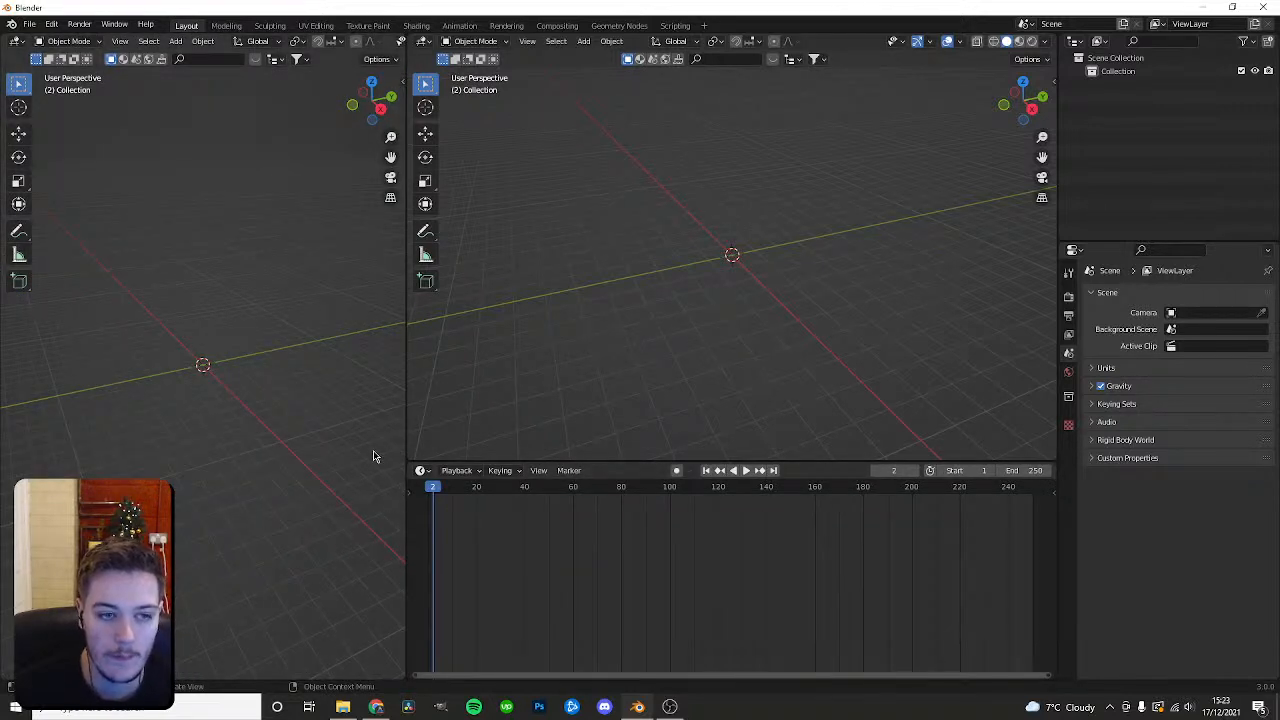
click(422, 470)
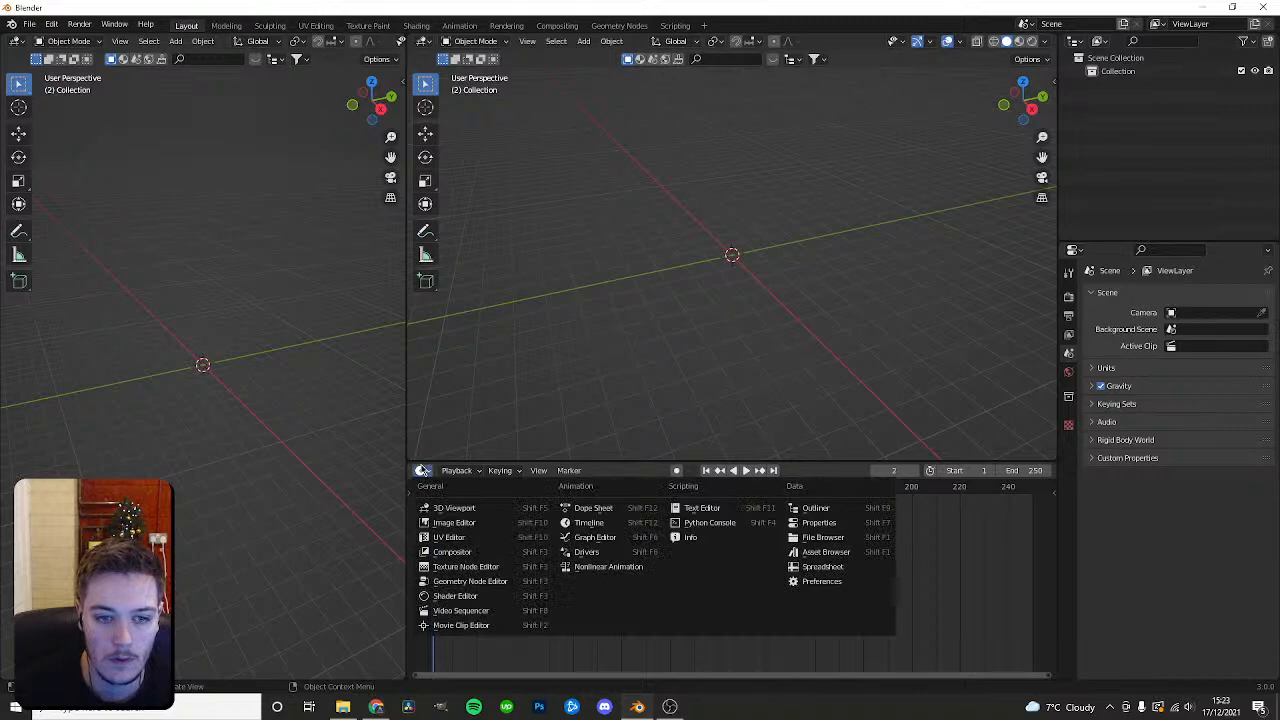
click(422, 470)
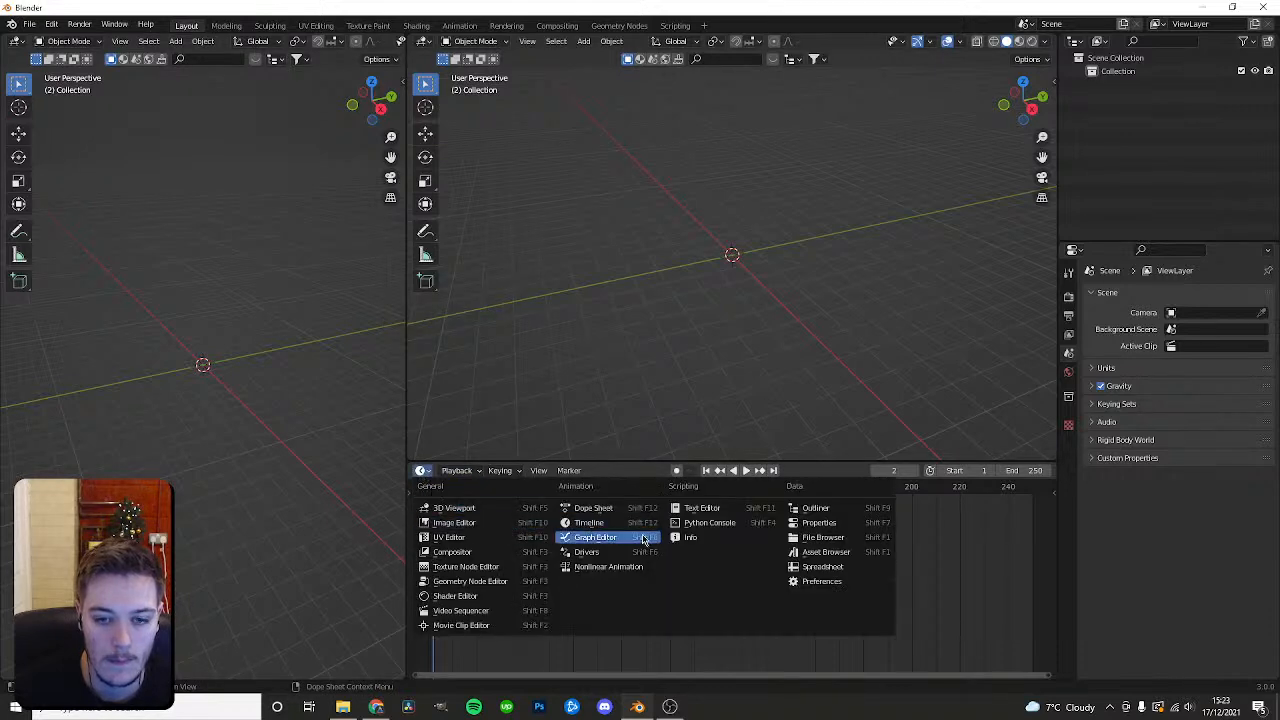
drag(409, 466, 298, 458)
Split the timeline area in two and change the part beneath the narrower viewport to an Image Editor.
drag(4, 466, 408, 494)
click(16, 470)
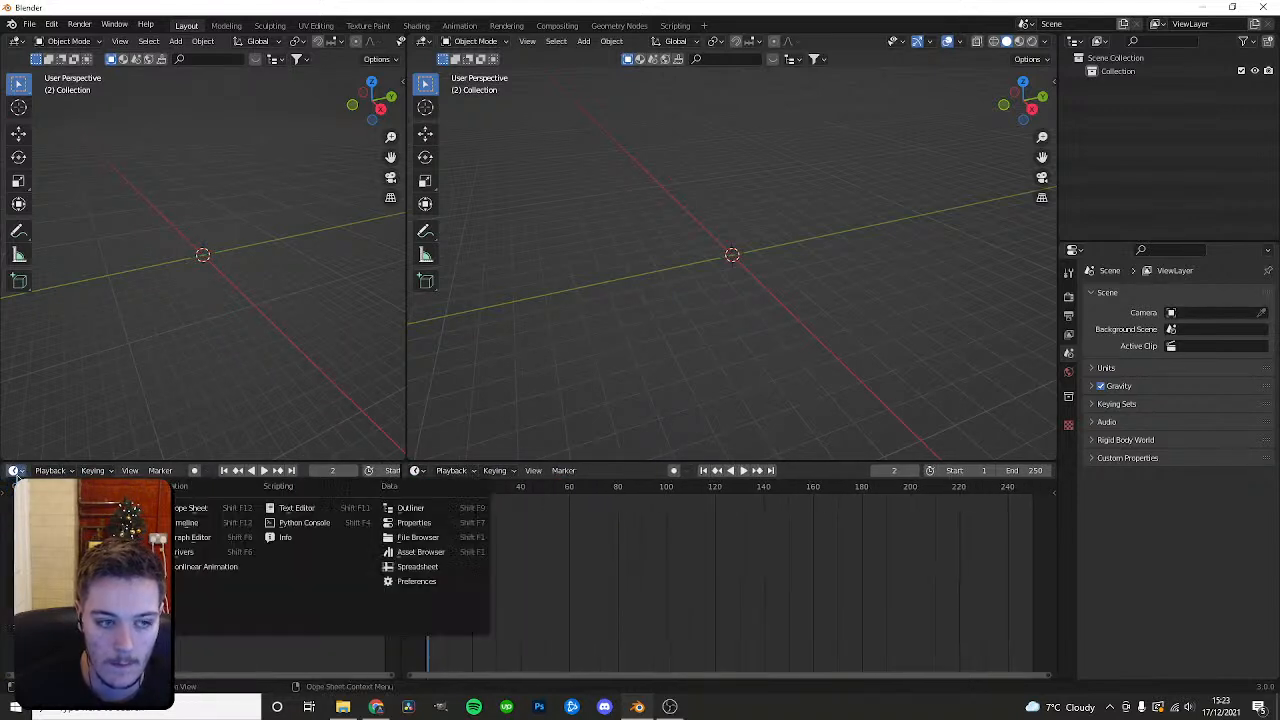
click(45, 522)
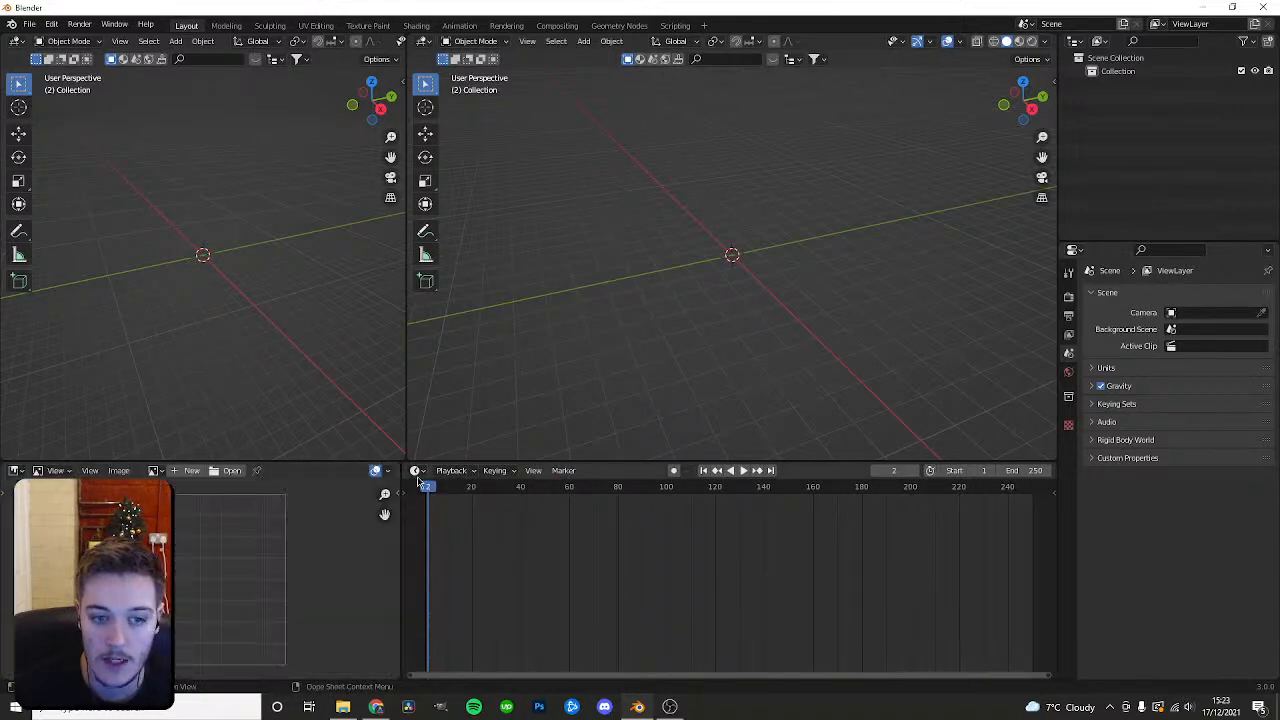
Change the remaining timeline to a Shader Editor and align its divider with the split between the viewports.
click(417, 470)
click(466, 598)
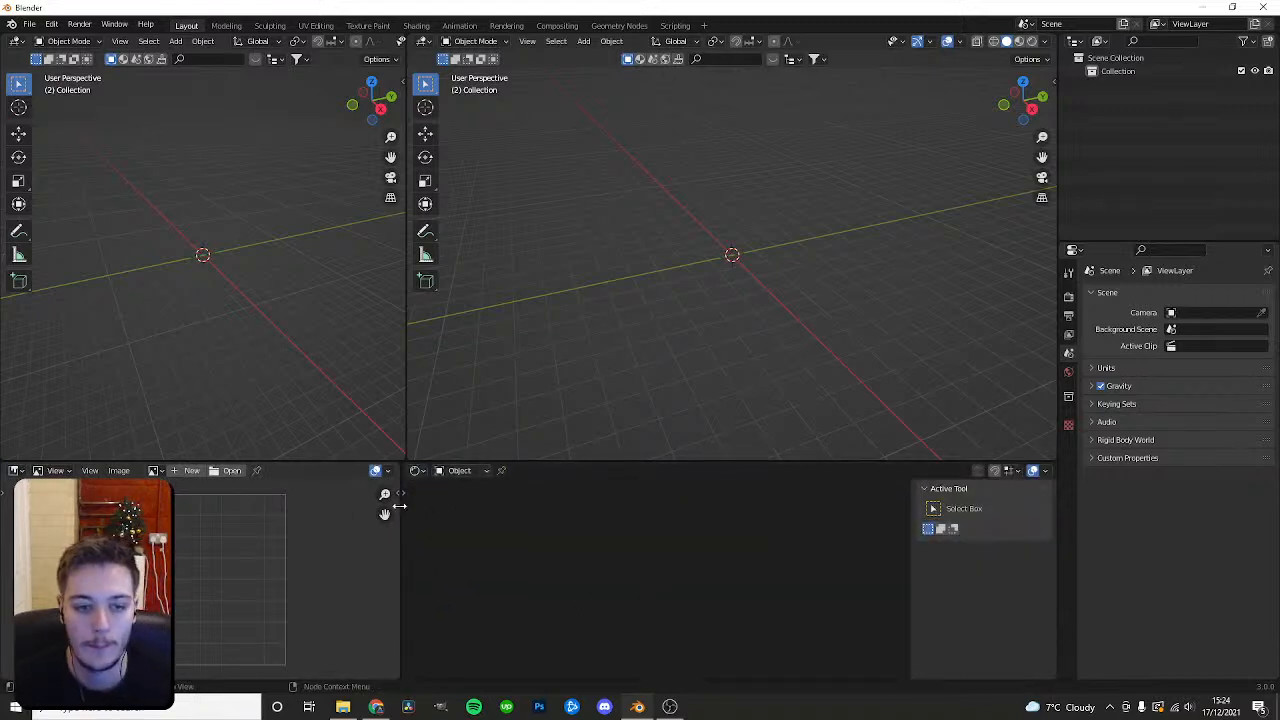
drag(401, 503, 407, 503)
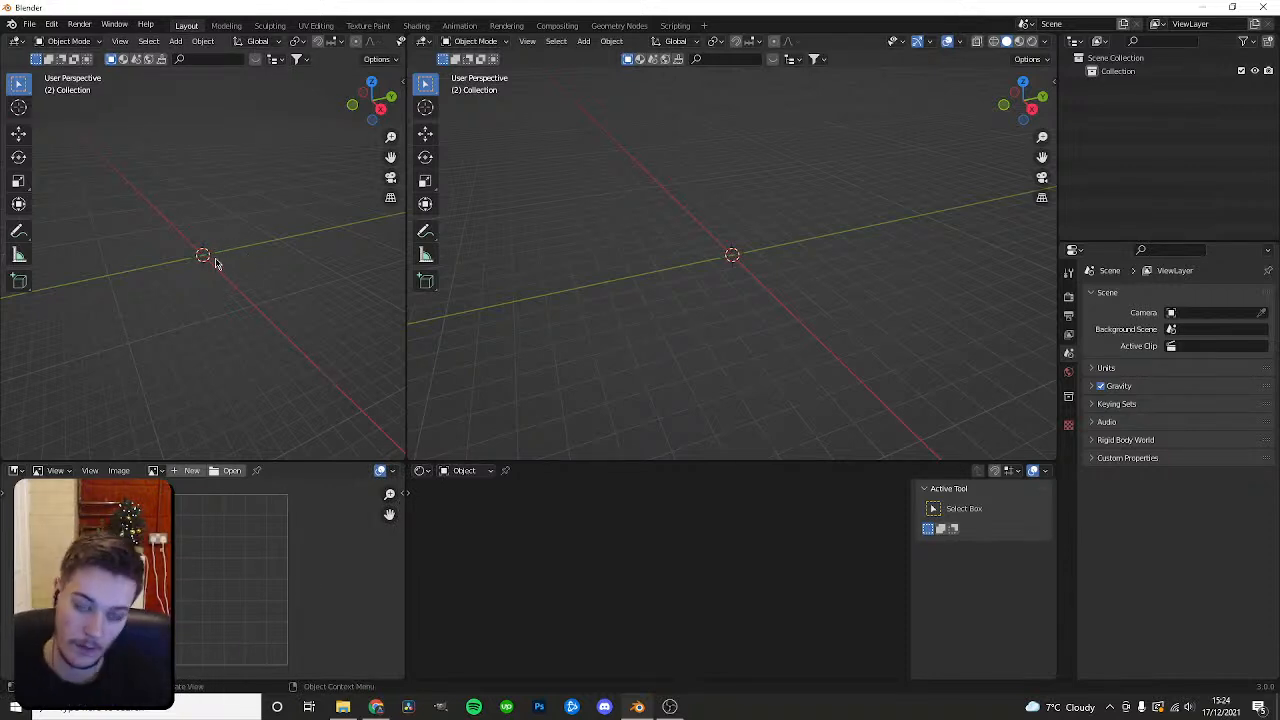
middle_drag(712, 314, 743, 309)
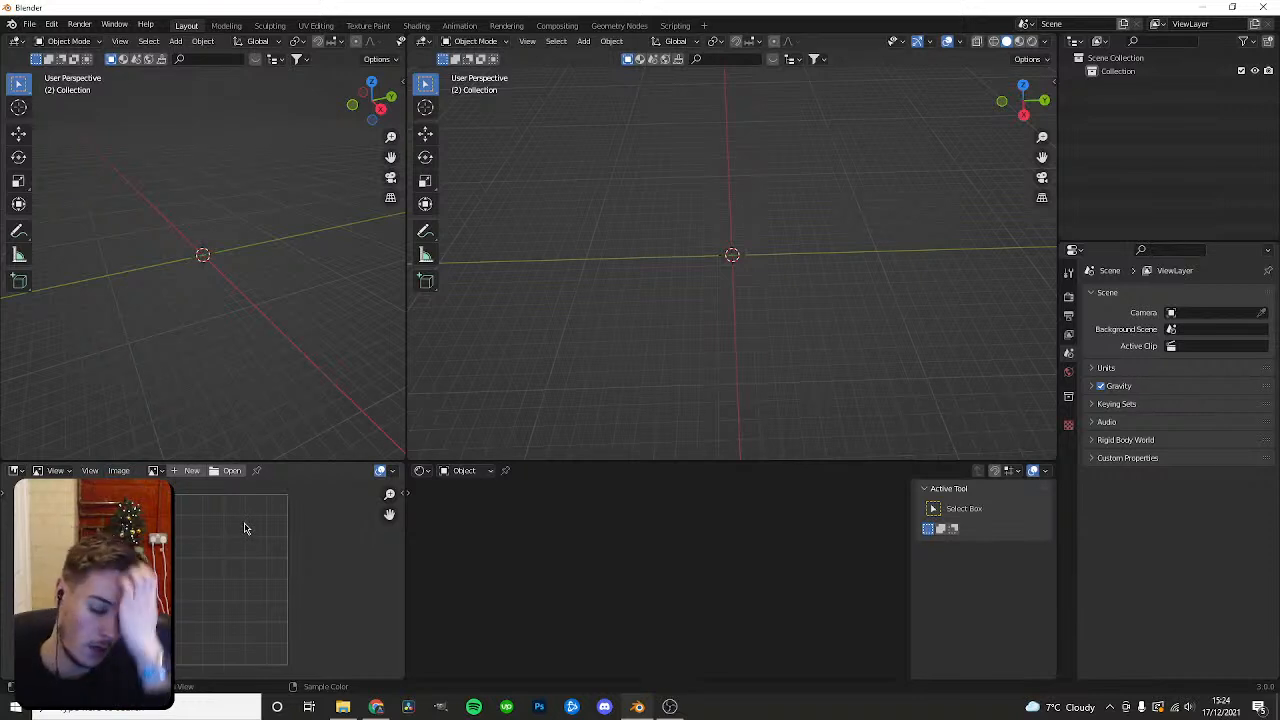
click(422, 470)
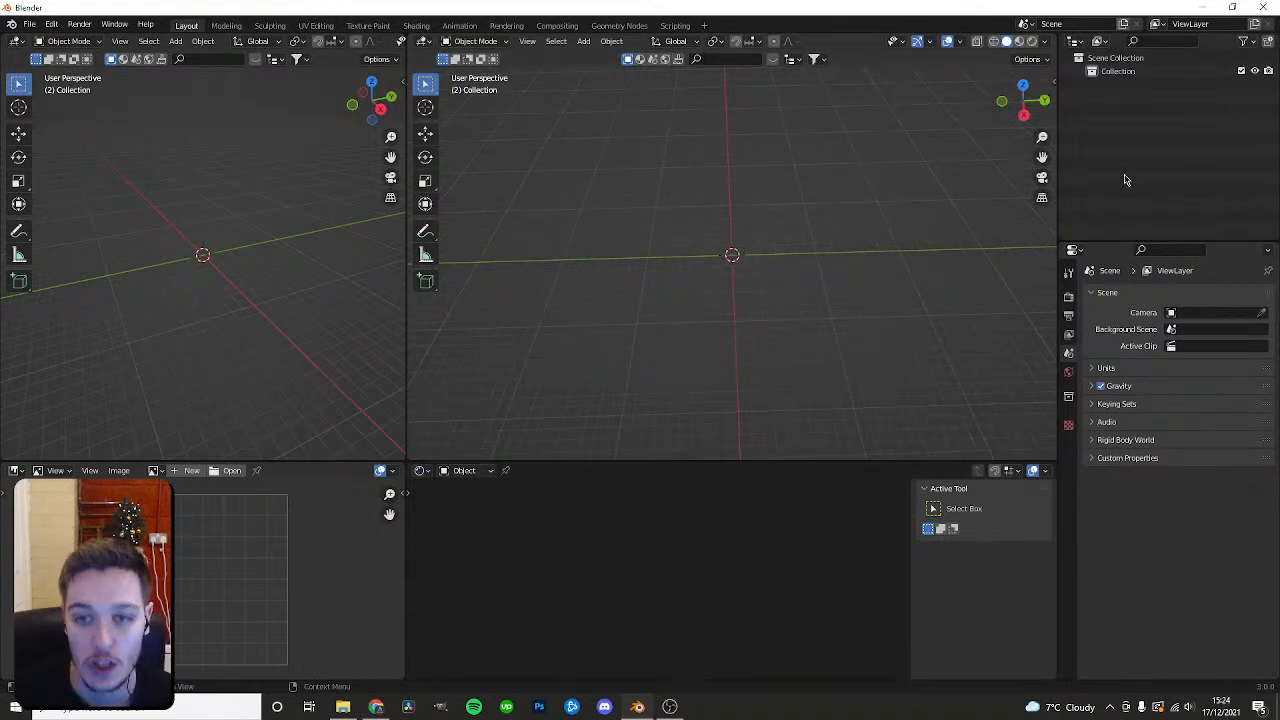
Rename the scene's collection to GO PRO.
double_click(1128, 74)
text(acrad)
key(BackSpace)
key(BackSpace)
key(BackSpace)
key(BackSpace)
text(r)
key(BackSpace)
key(BackSpace)
text(GEORO)
key(Return)
Save the project as GOPRO.blend in the D:\Product Renders\Go Pro folder.
key(ctrl+s)
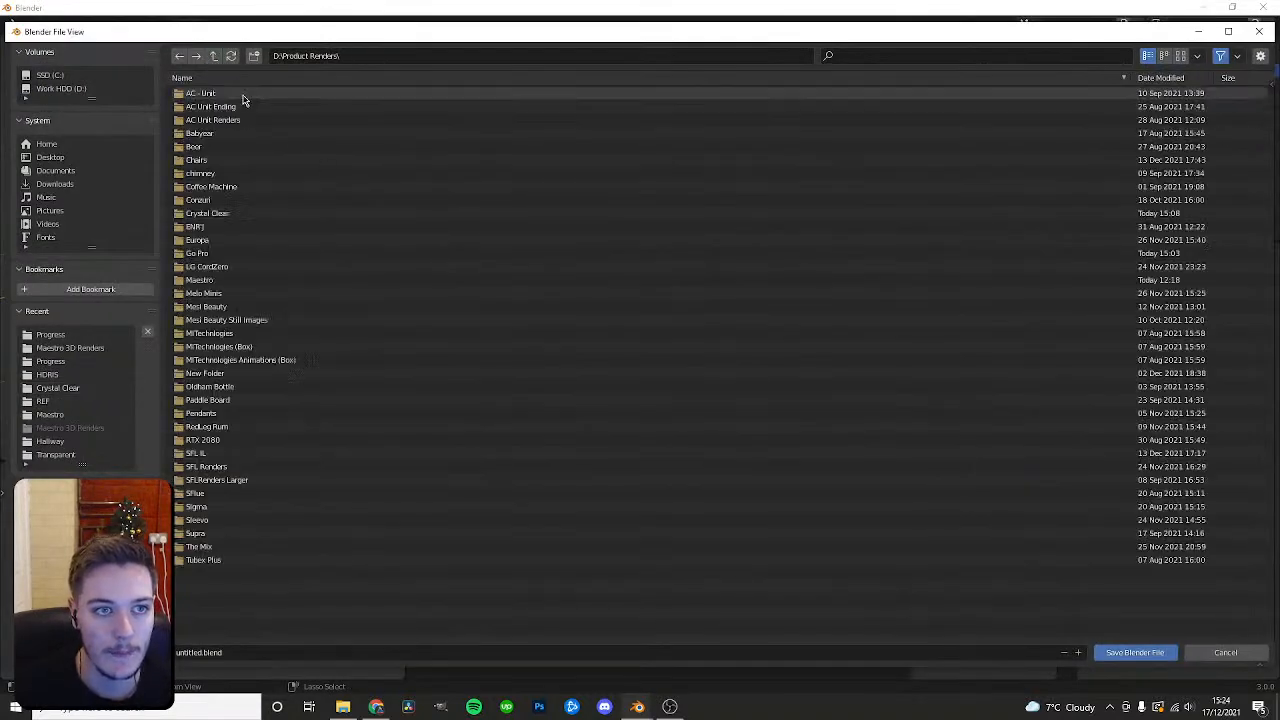
double_click(215, 252)
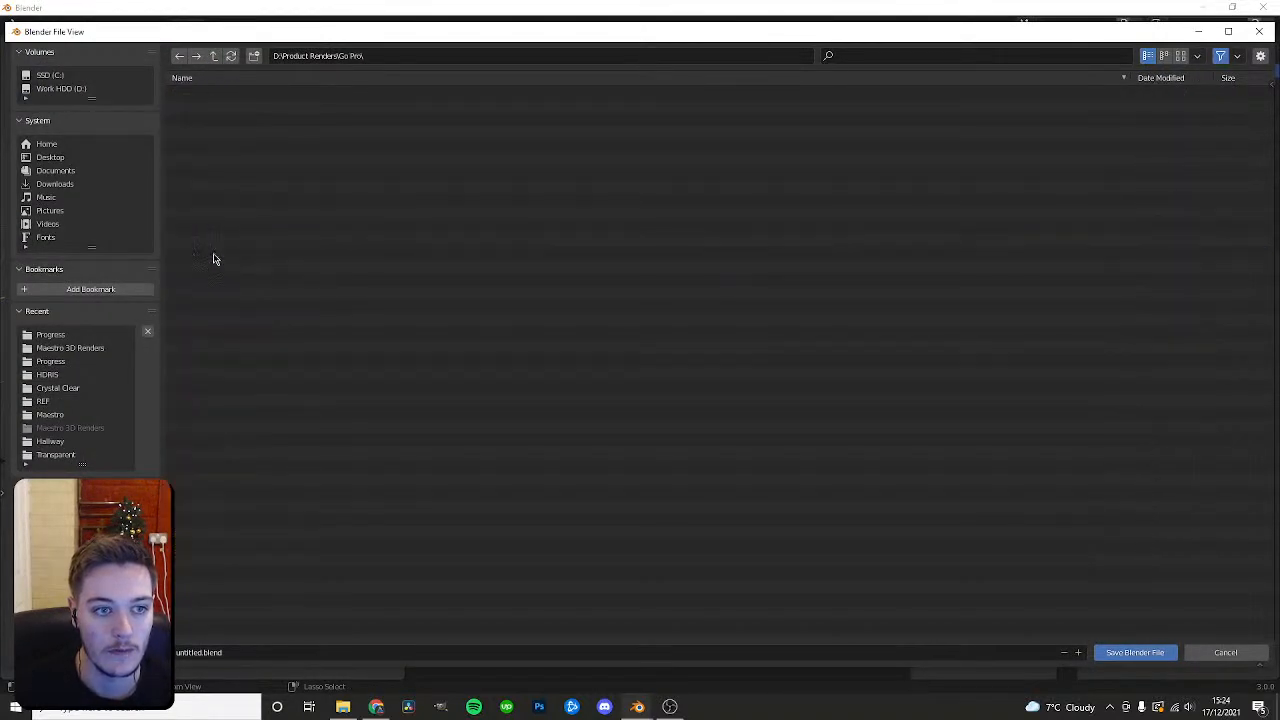
click(295, 651)
text(go)
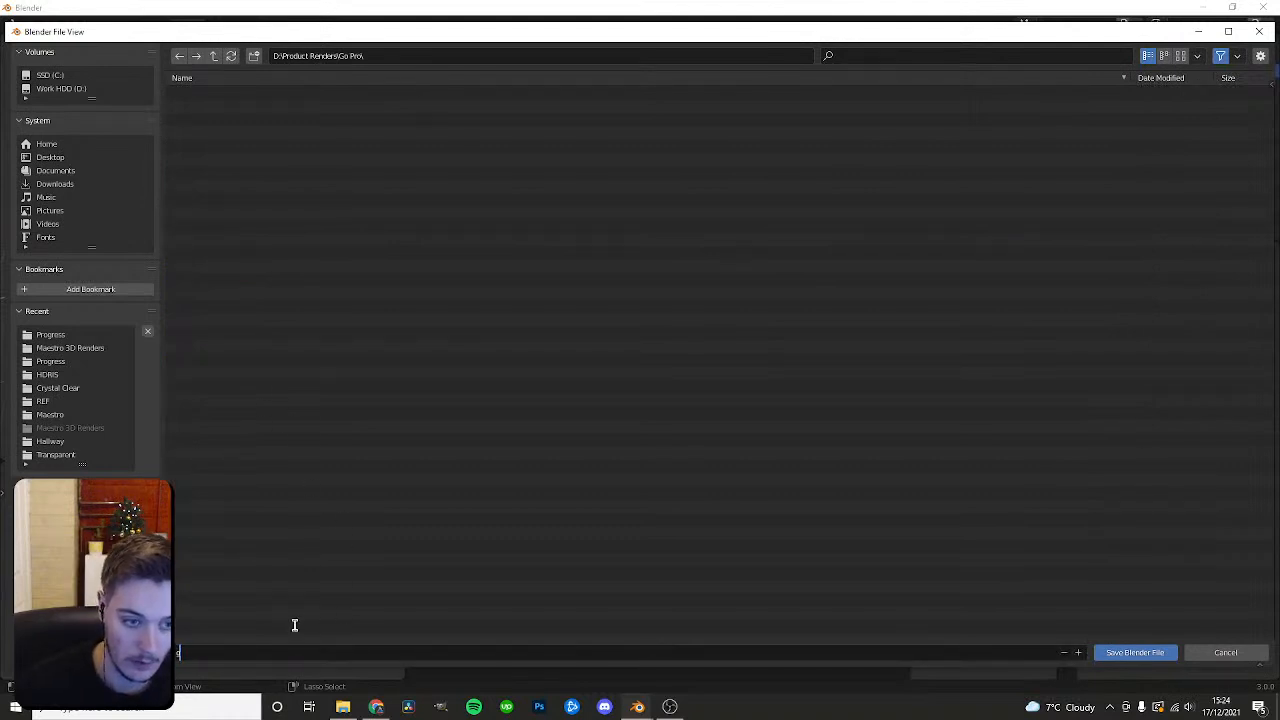
text(PRO.blend)
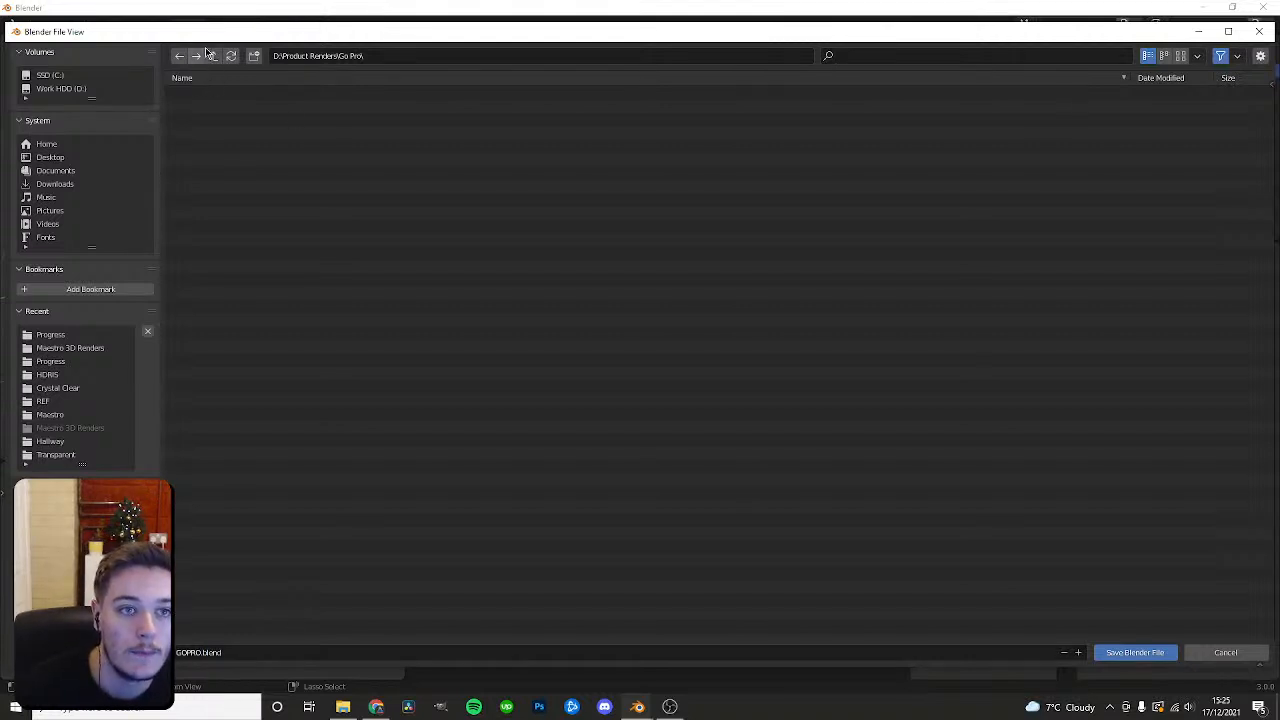
click(1126, 654)
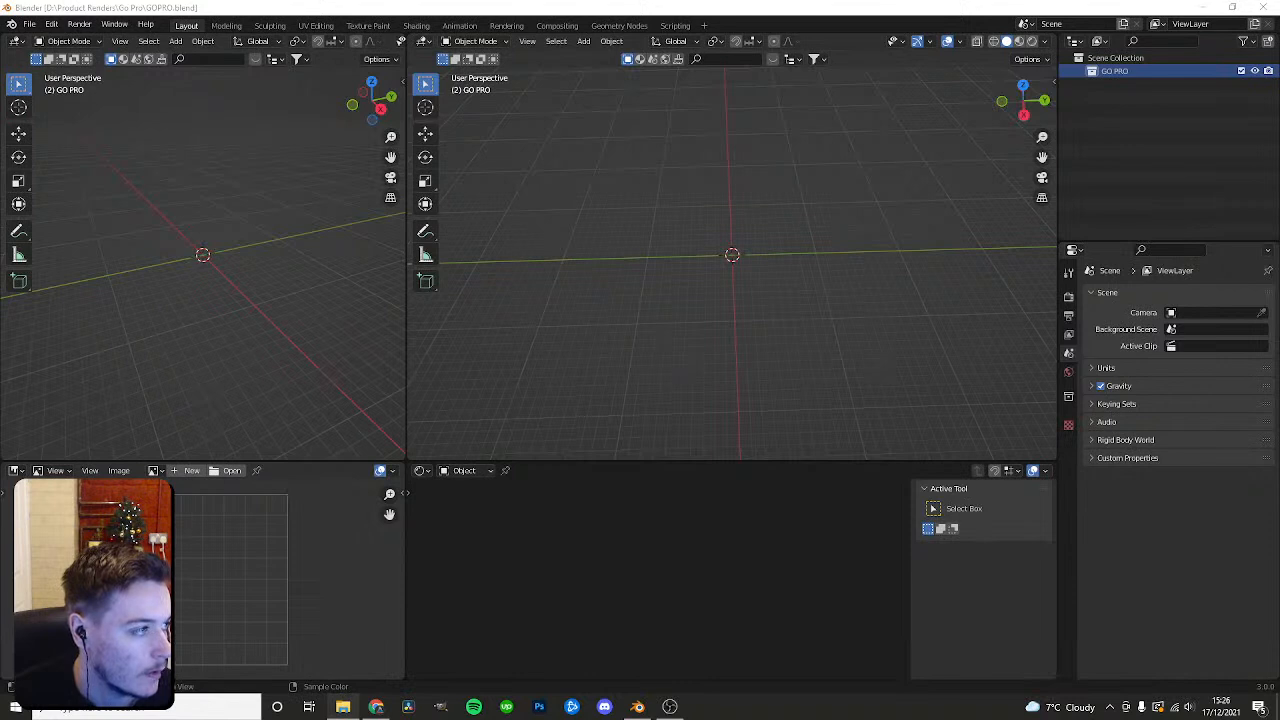
key(ctrl+s)
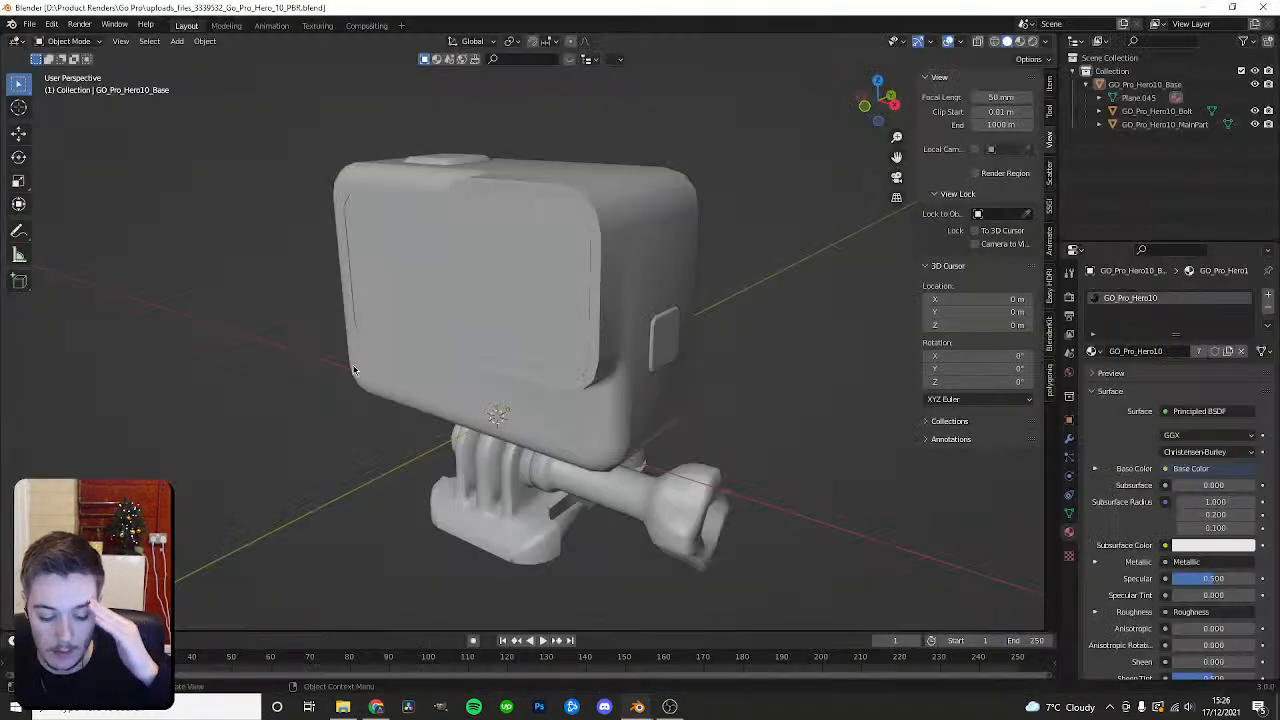
Compare smooth and flat shading on the GoPro main part, leave it on Shade Smooth, and deselect everything.
click(637, 268)
right_click(637, 268)
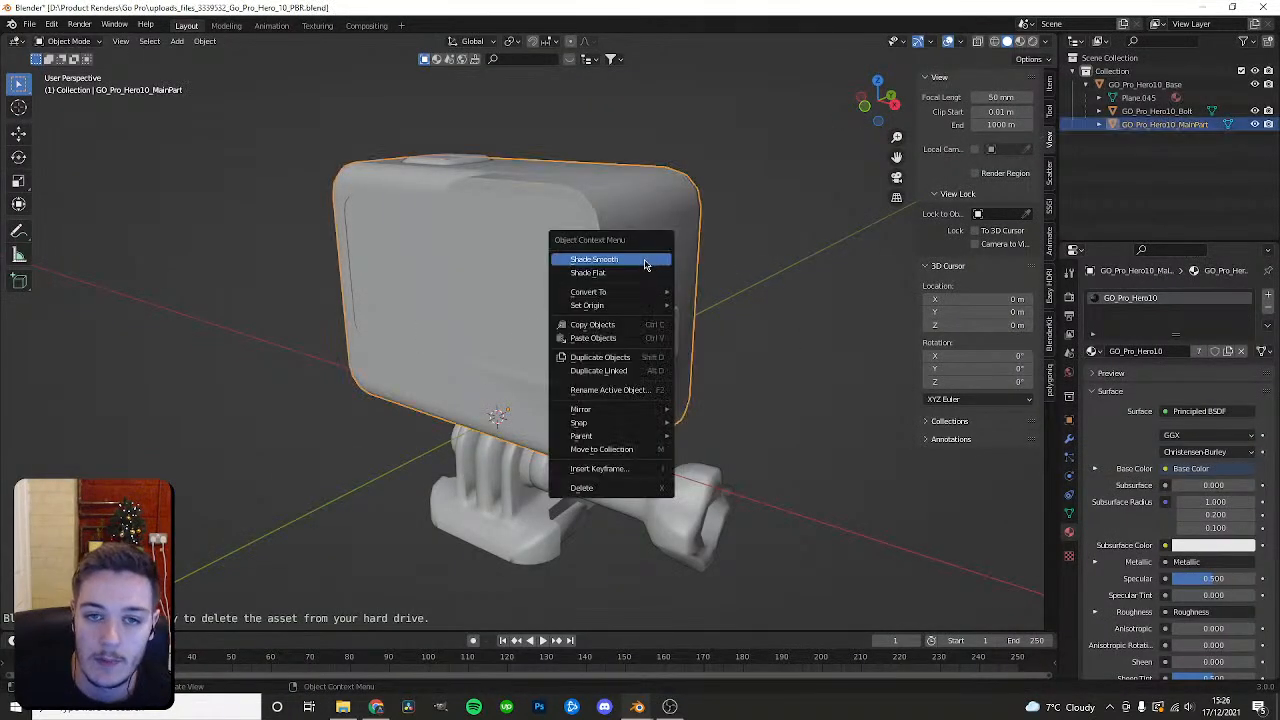
click(646, 262)
click(757, 239)
right_click(661, 240)
click(621, 205)
right_click(621, 205)
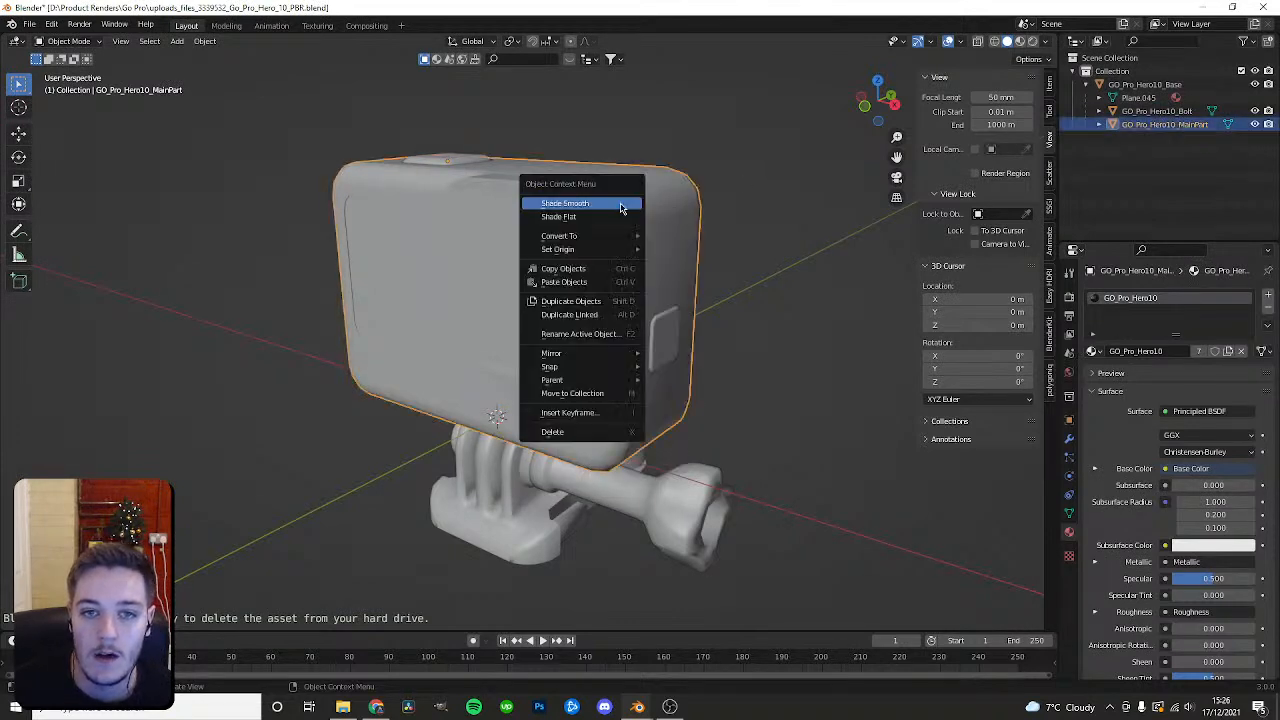
click(622, 219)
right_click(638, 210)
click(637, 196)
key(alt+a)
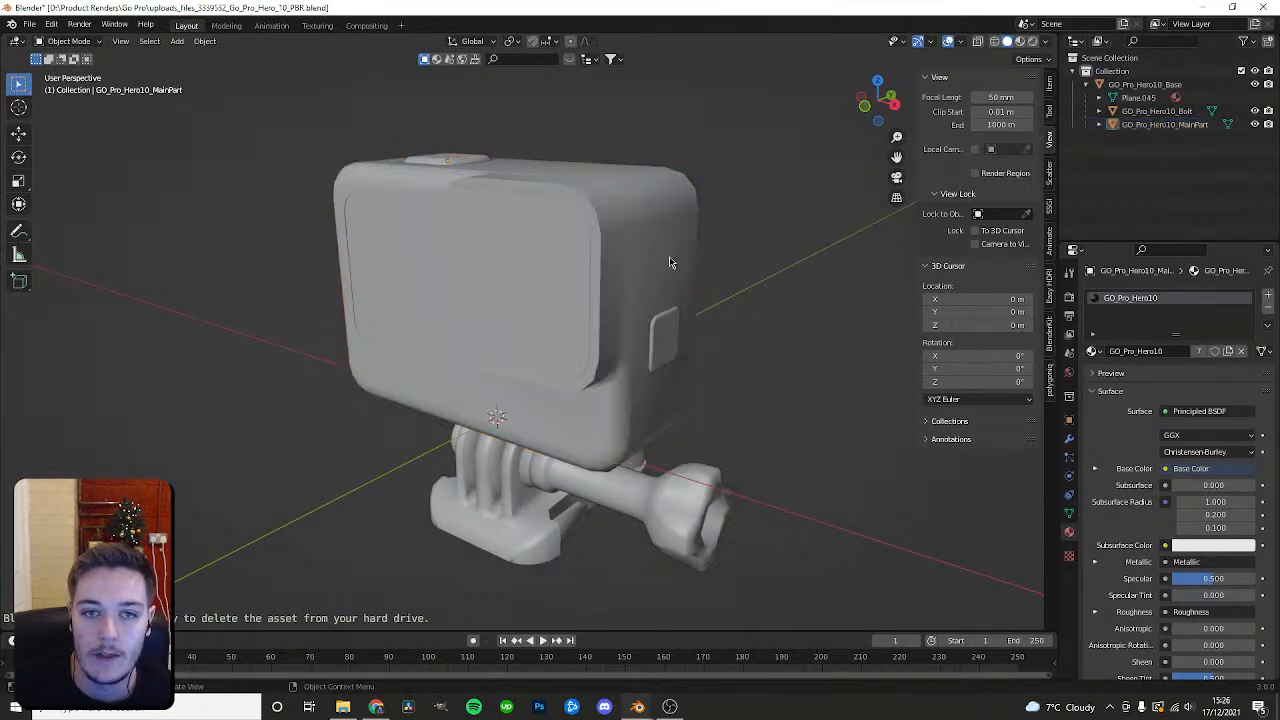
View the GoPro model in Material Preview and Rendered shading, ending in Material Preview.
key(z)
key(2)
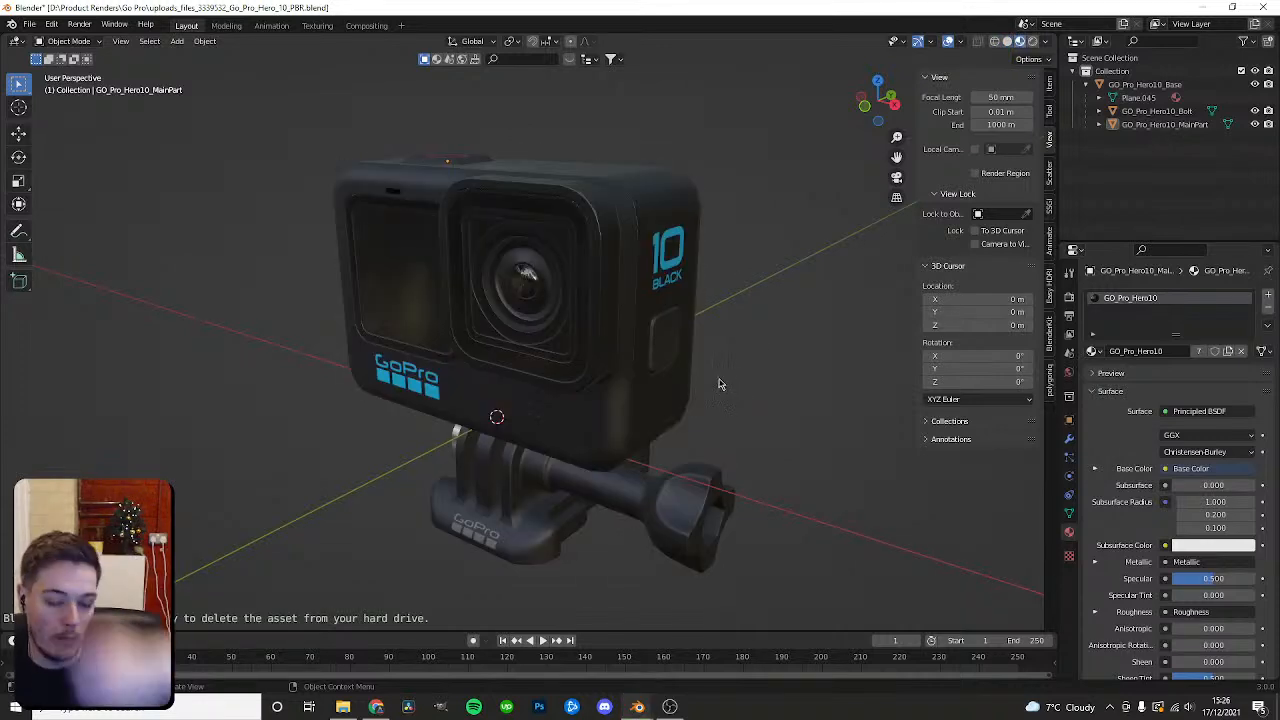
middle_drag(608, 307, 632, 320)
mouse_move(632, 320)
shift+middle_down()
mouse_move(632, 457)
mouse_move(594, 466)
shift+middle_up()
key(z)
click(620, 395)
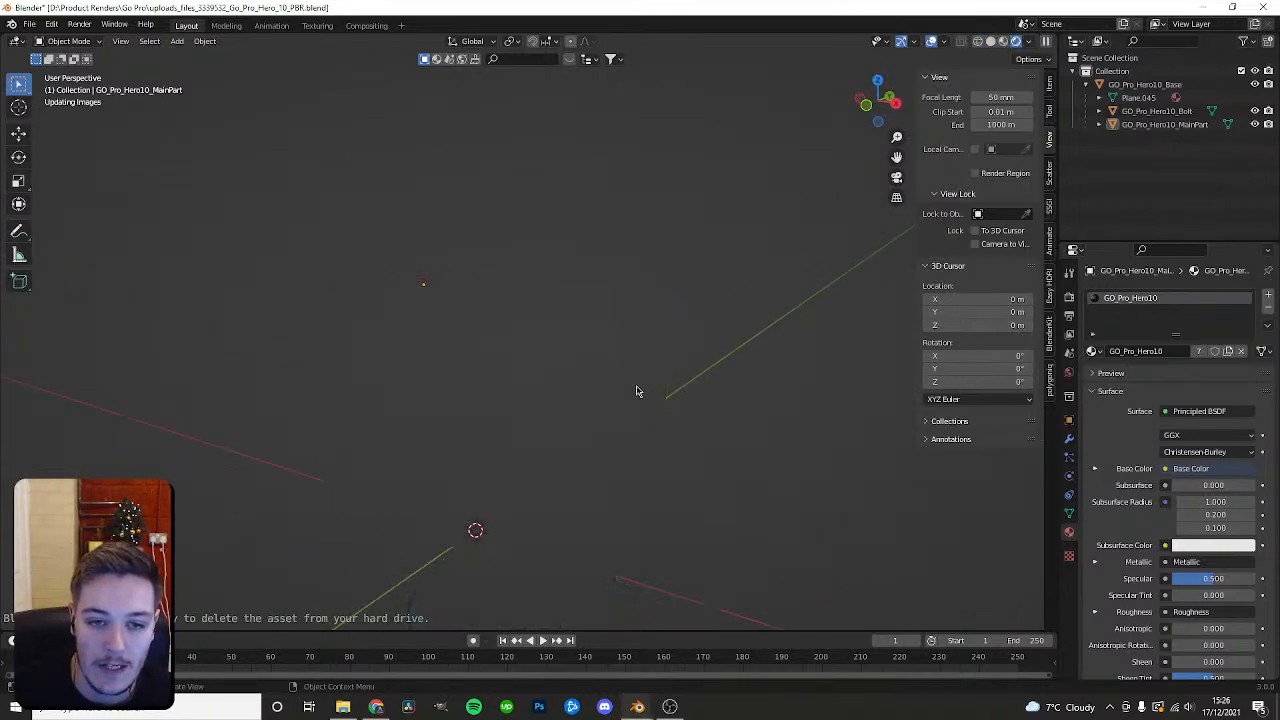
middle_drag(637, 391, 683, 347)
scroll(683, 347, up, 1)
key(z)
click(697, 497)
middle_drag(728, 428, 716, 441)
Examine the GoPro main part's mesh in Edit Mode and compare it with the textured object, showing its modifiers.
click(621, 309)
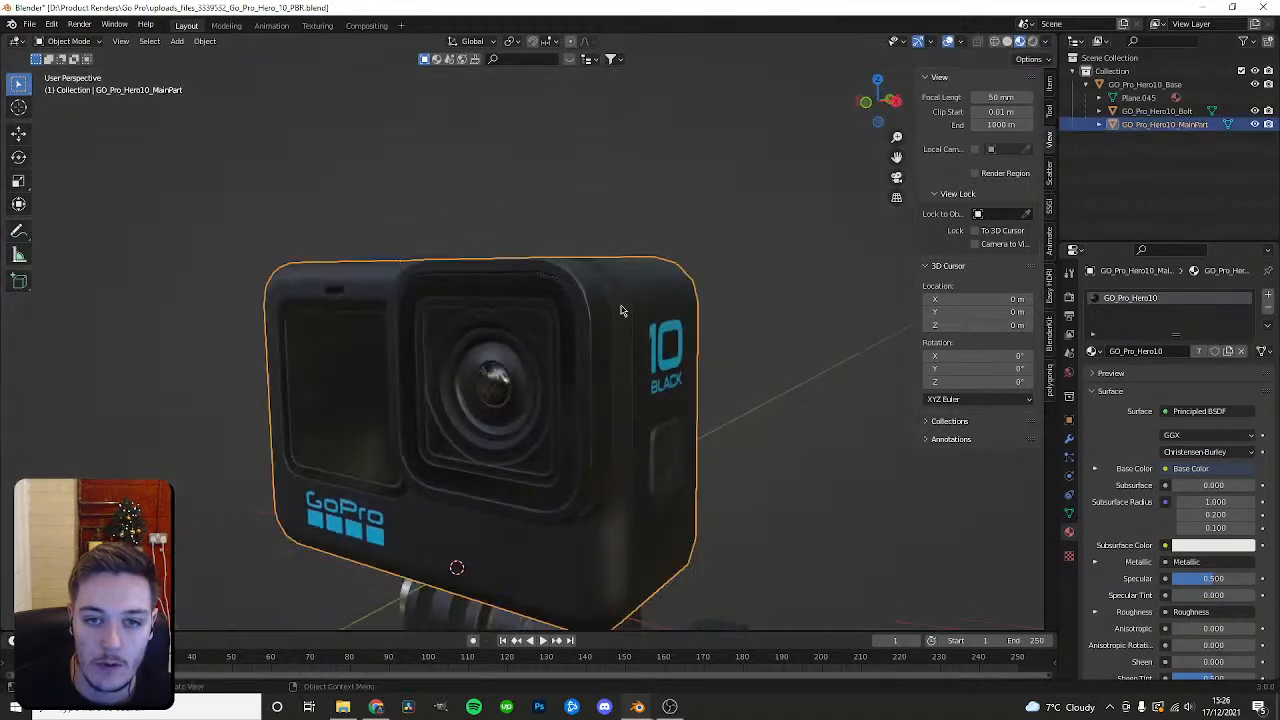
click(1069, 438)
key(Tab)
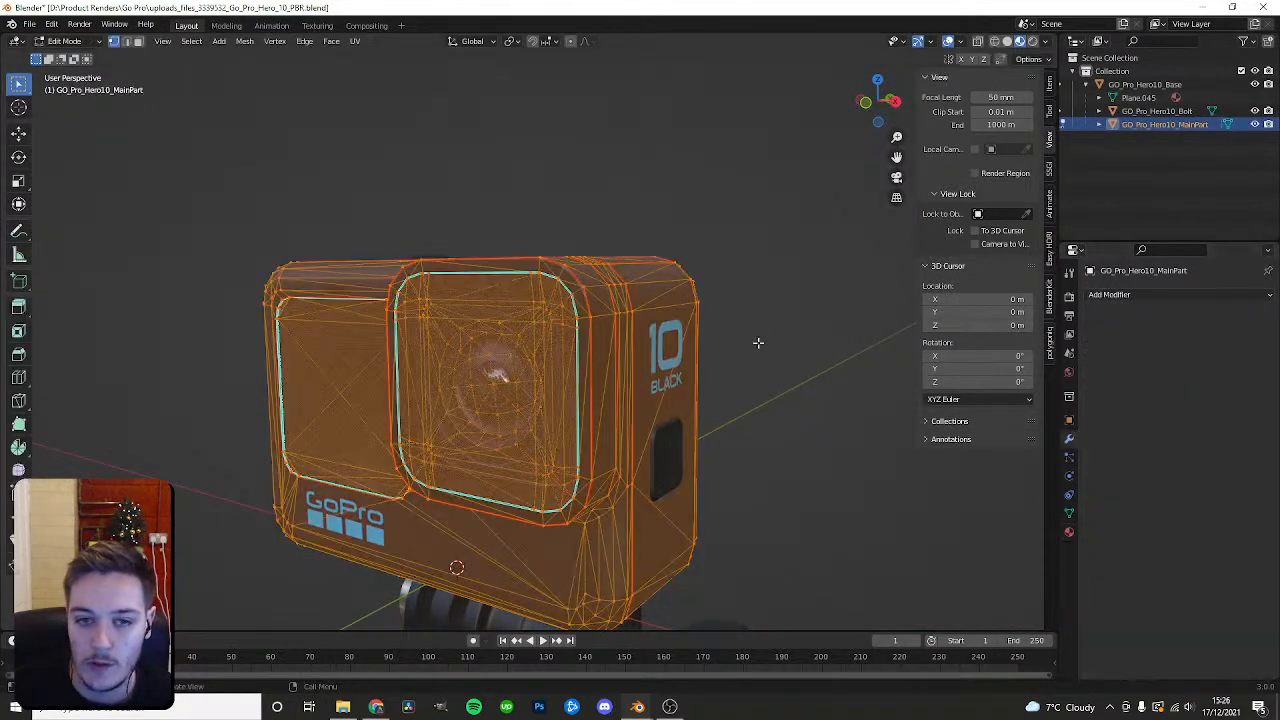
middle_drag(740, 353, 676, 396)
key(Tab)
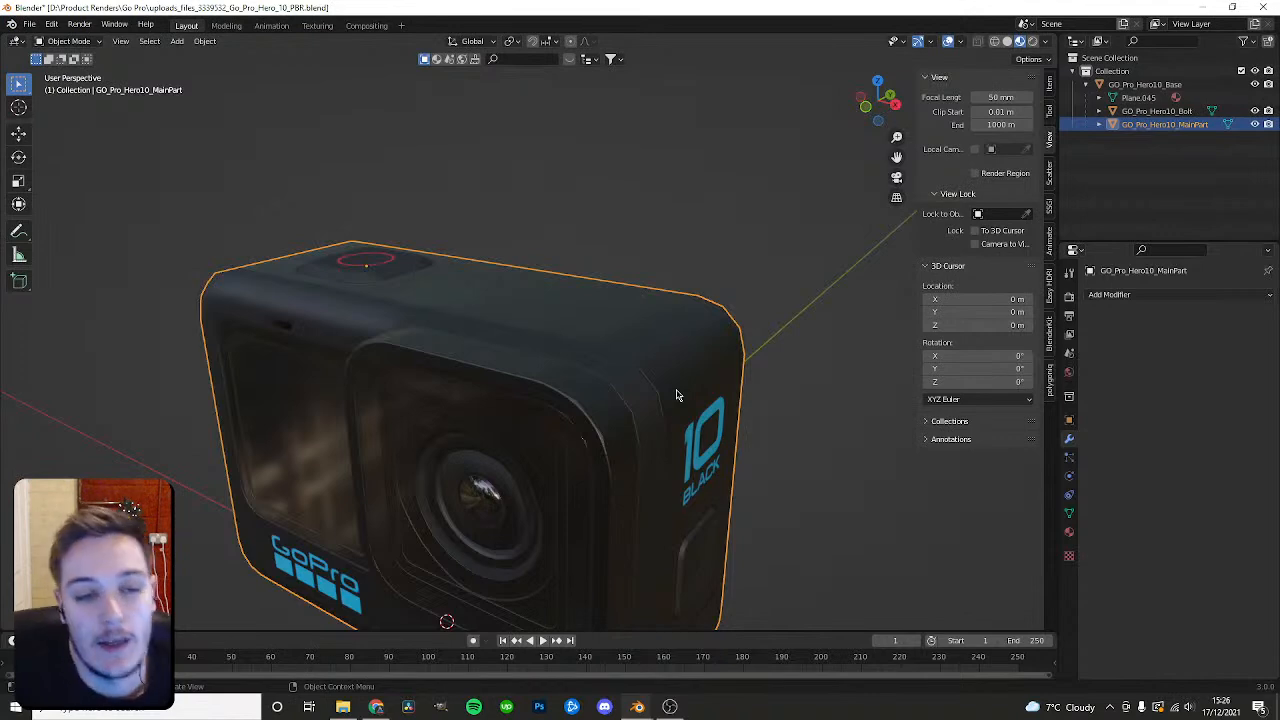
middle_drag(686, 434, 644, 413)
key(Tab)
key(Tab)
key(Tab)
right_click(577, 330)
key(Tab)
middle_drag(613, 359, 609, 316)
key(Tab)
scroll(864, 457, down, 2)
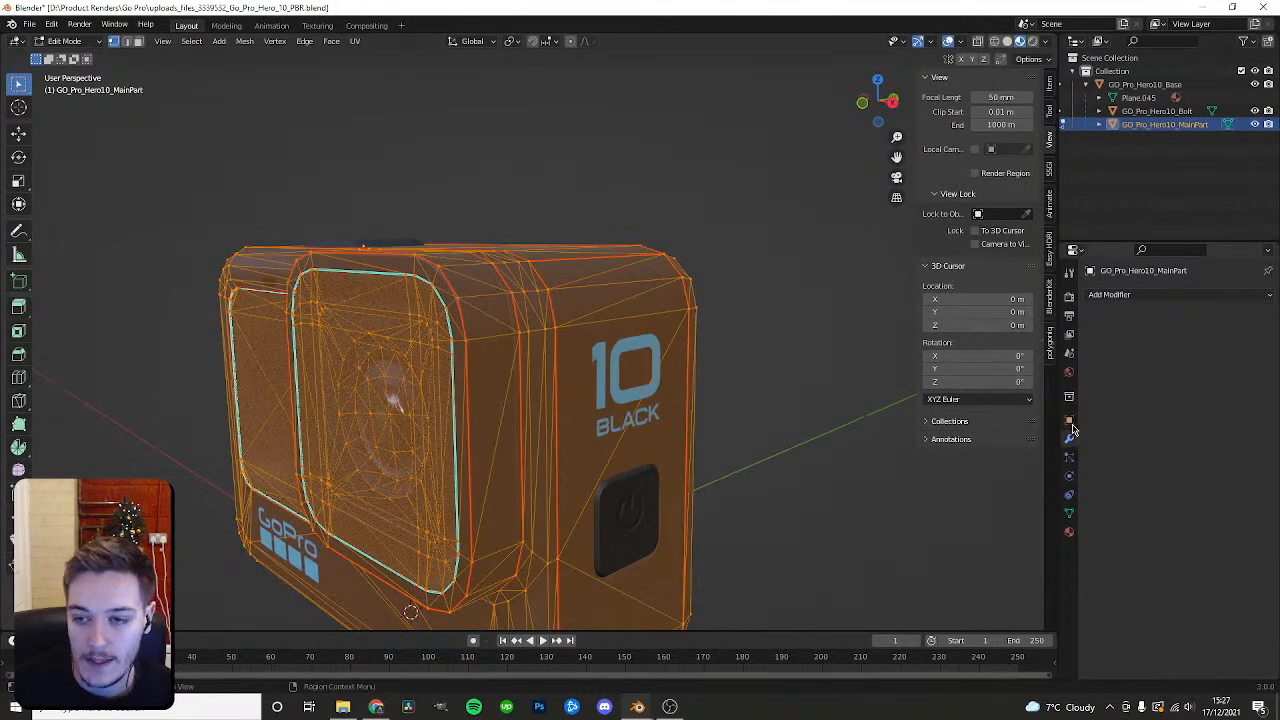
Check the main part's modifier list against the scene's render settings, including the sampling options.
click(1069, 421)
click(1069, 438)
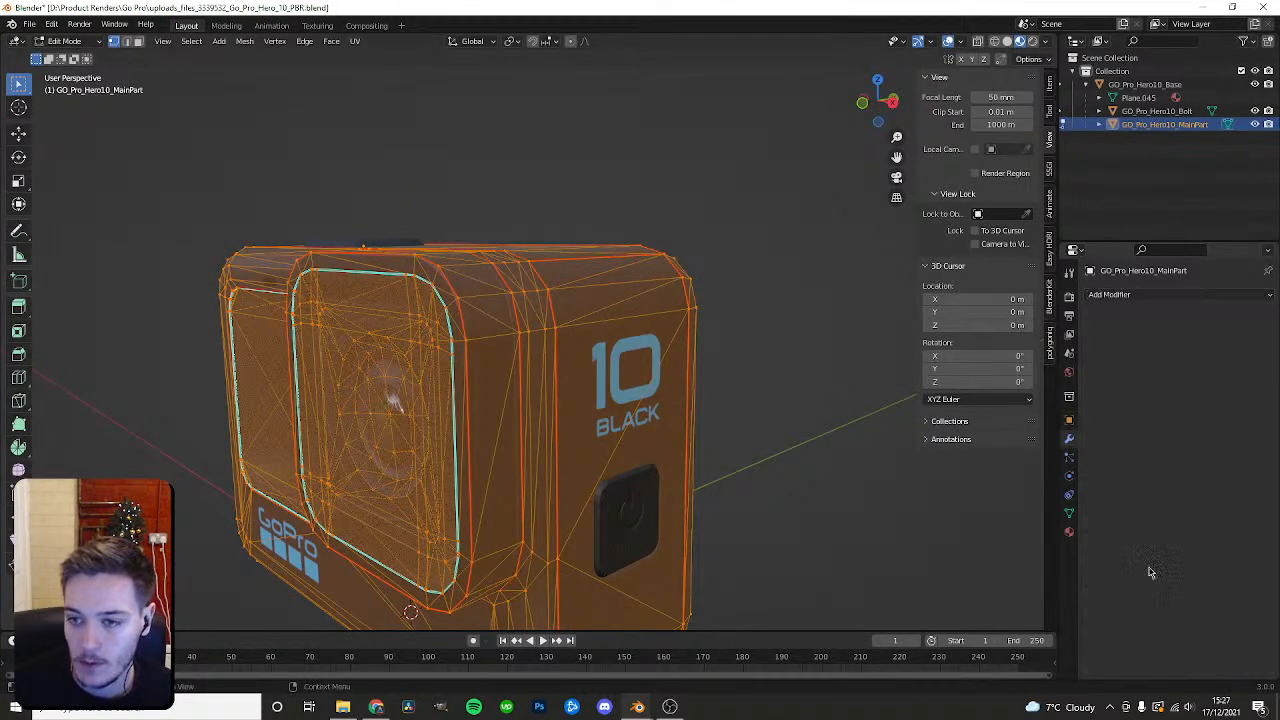
click(1069, 297)
click(1070, 441)
click(1069, 297)
click(1070, 441)
click(1069, 297)
click(1069, 440)
click(1069, 297)
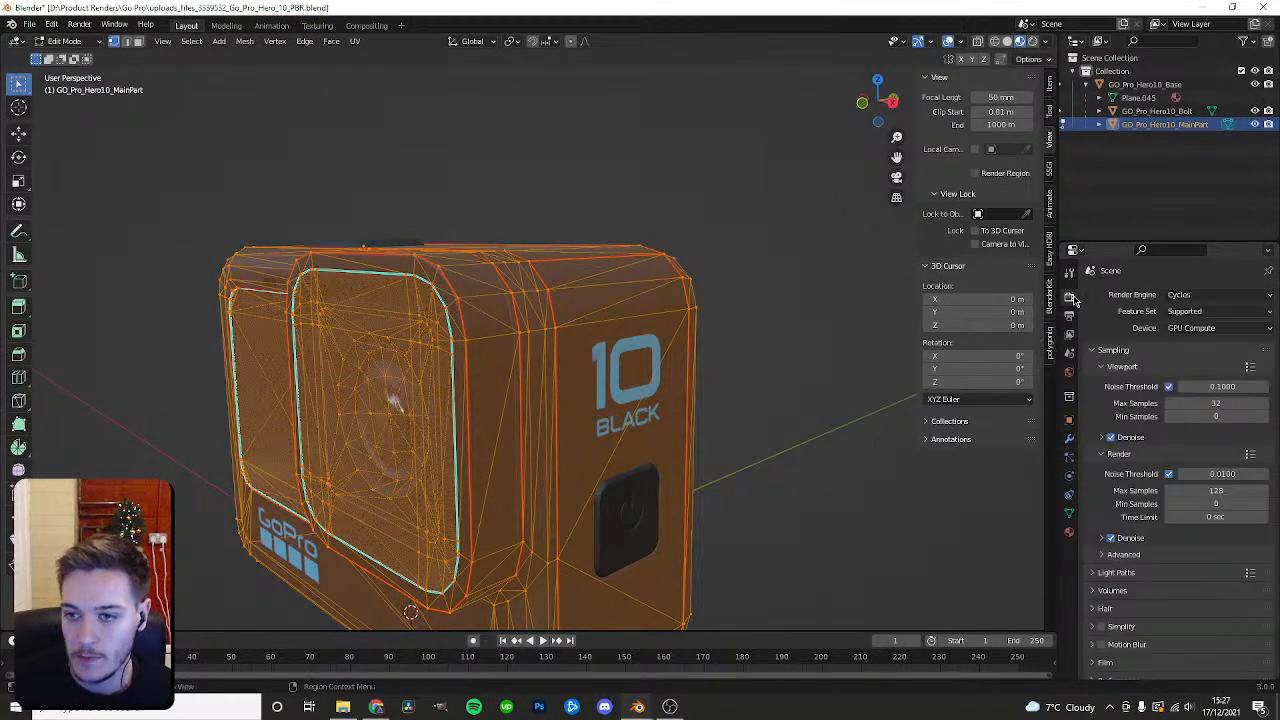
click(1069, 440)
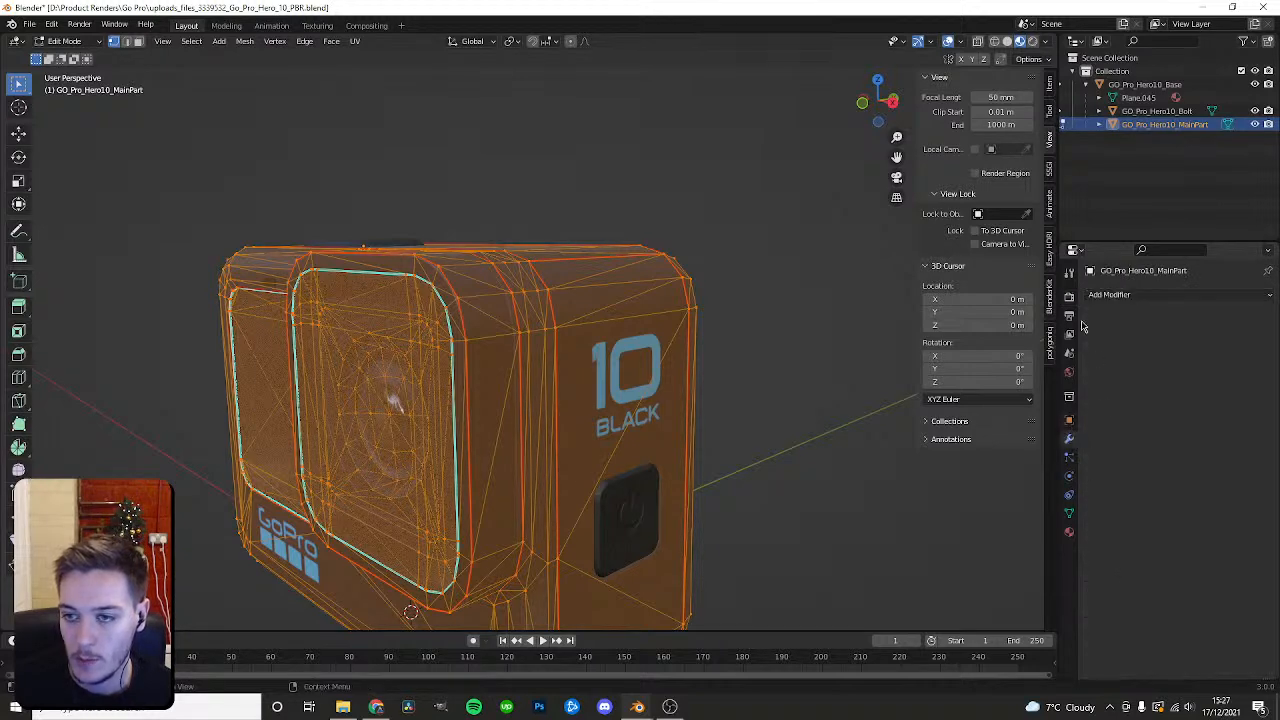
click(1069, 297)
scroll(1160, 590, down, 2)
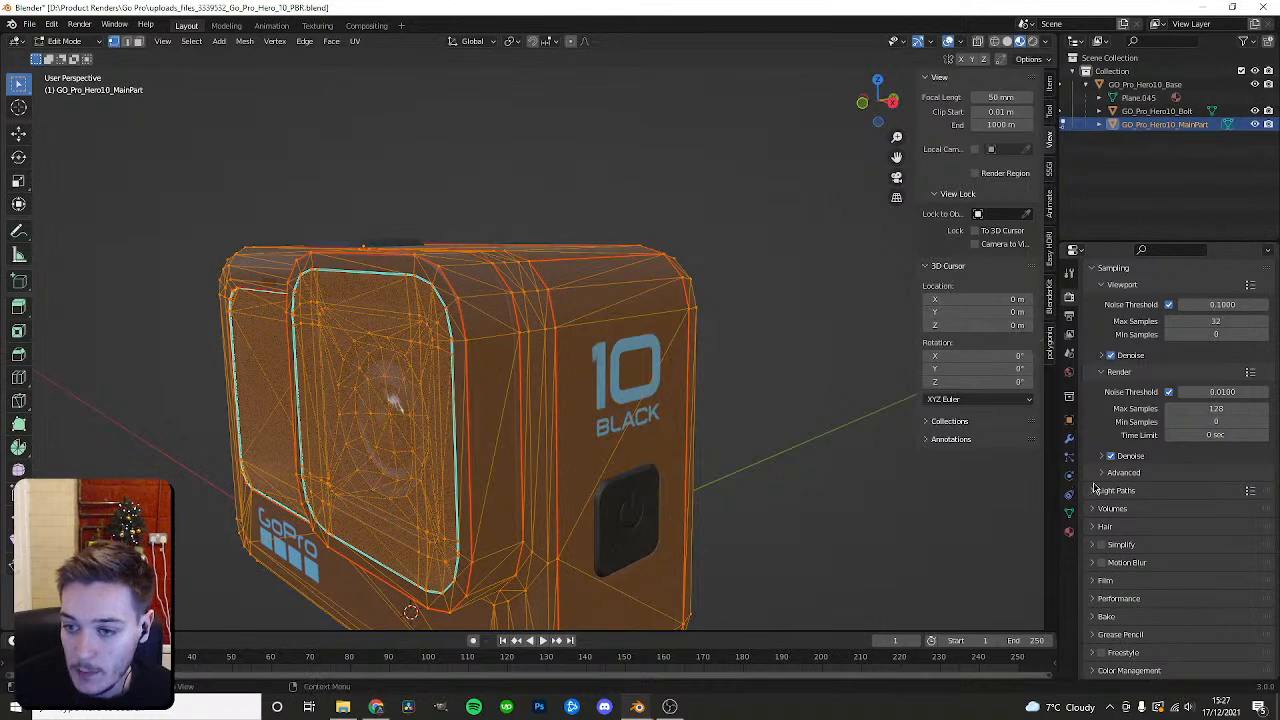
scroll(1104, 467, up, 1)
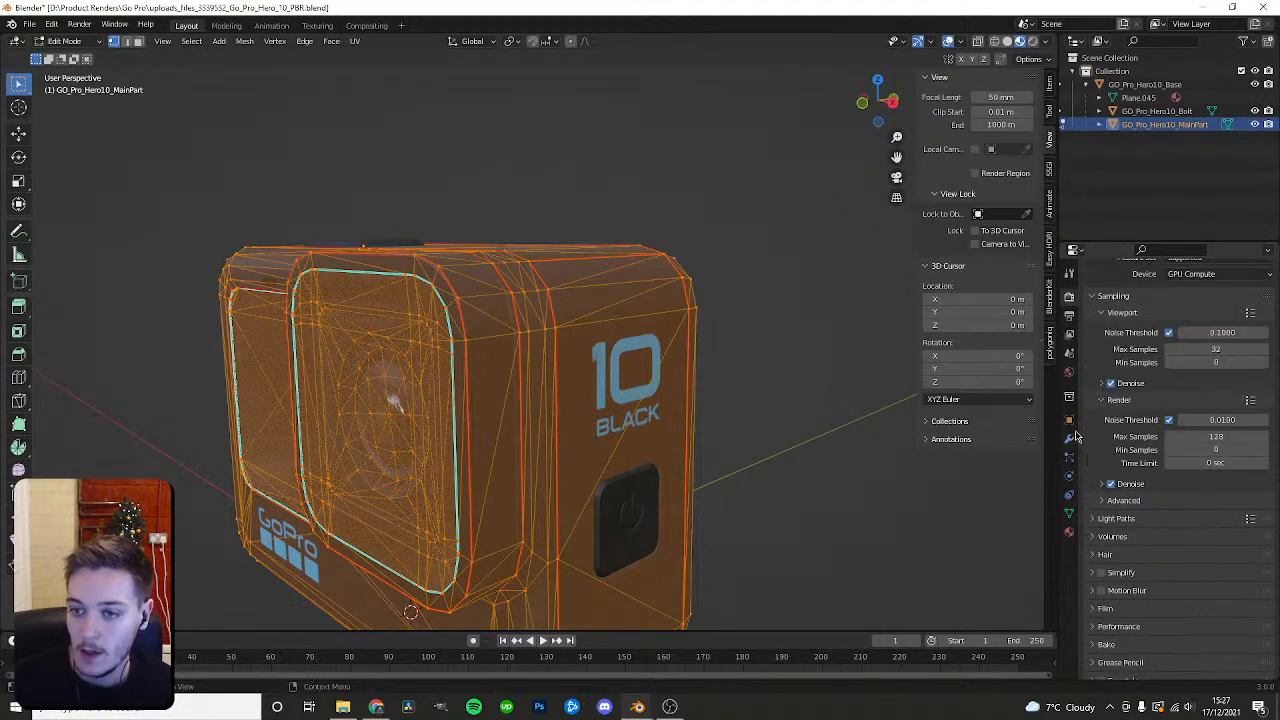
Review the main part's object properties and expand the Remesh settings in its mesh data.
click(1069, 421)
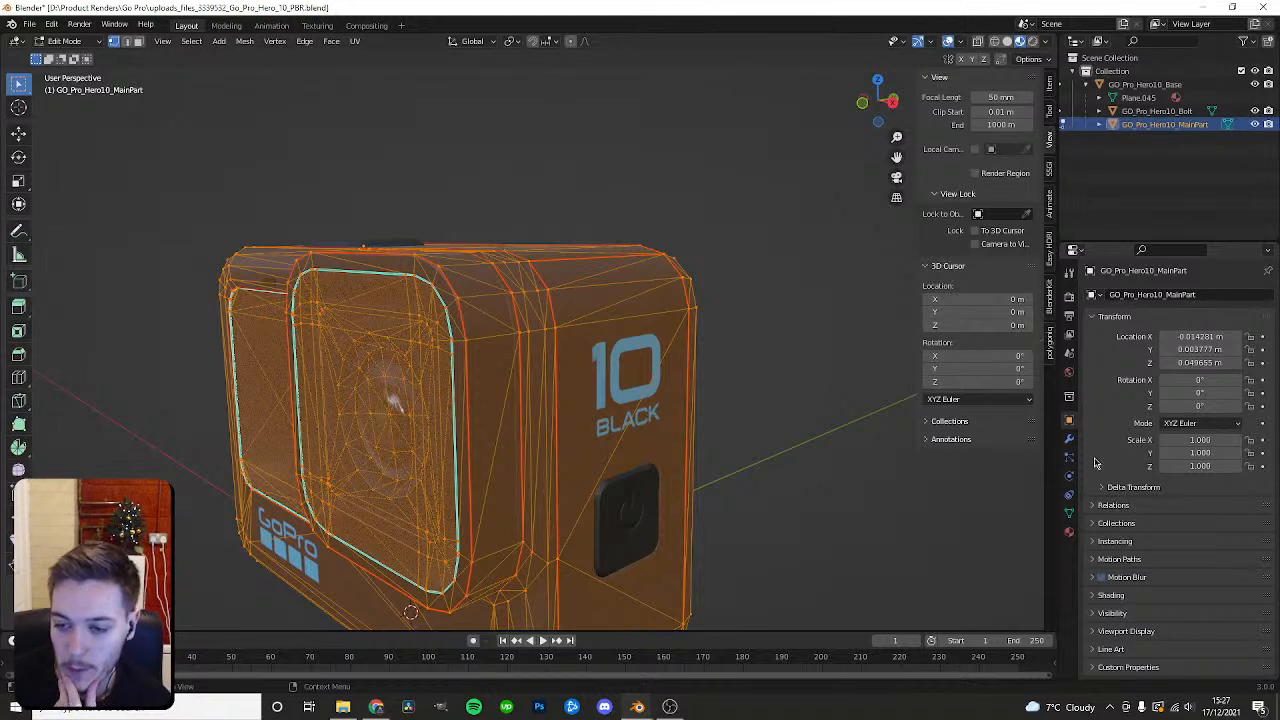
click(1069, 513)
click(1110, 588)
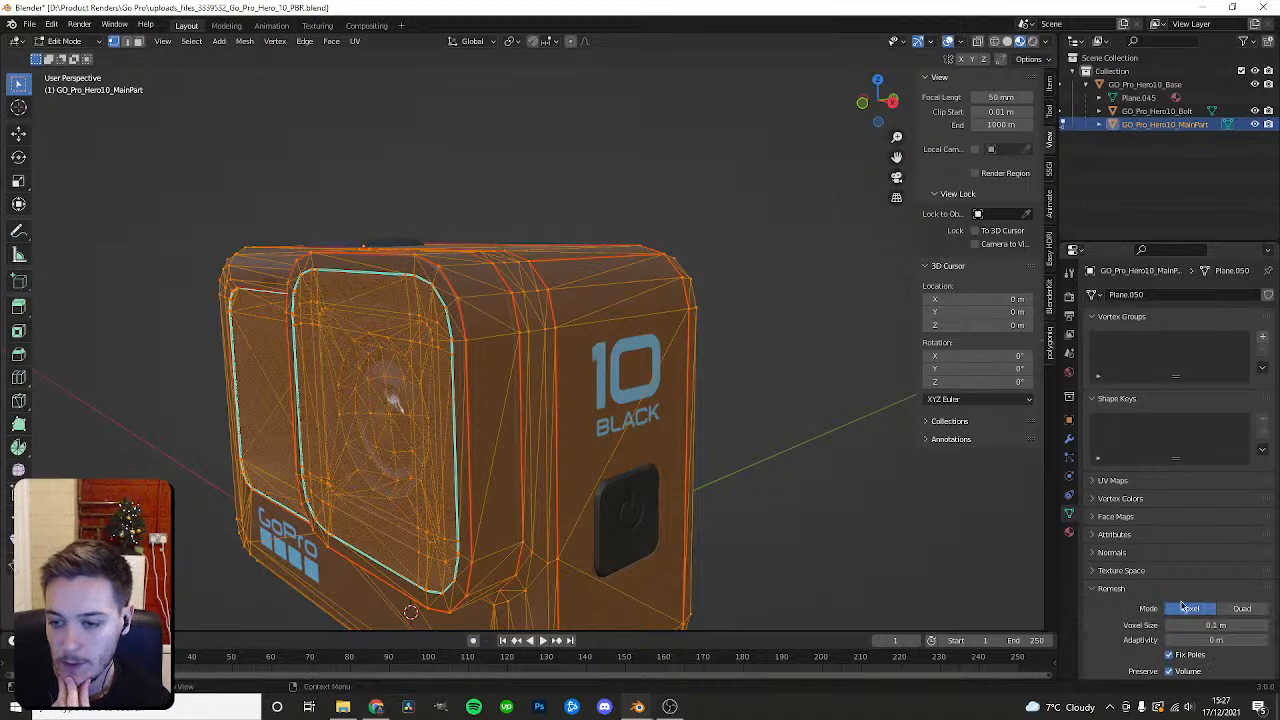
Return to Object Mode, try a voxel remesh of the GoPro main part, and undo it.
scroll(1190, 605, down, 2)
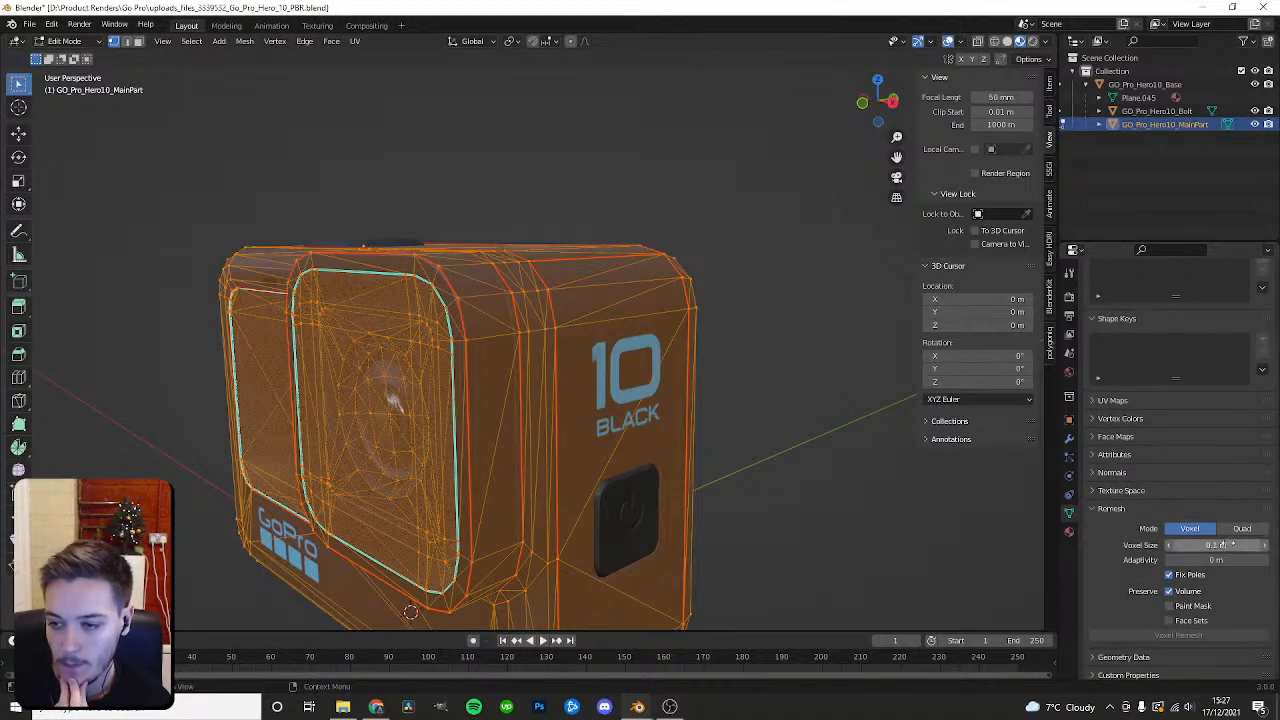
key(2)
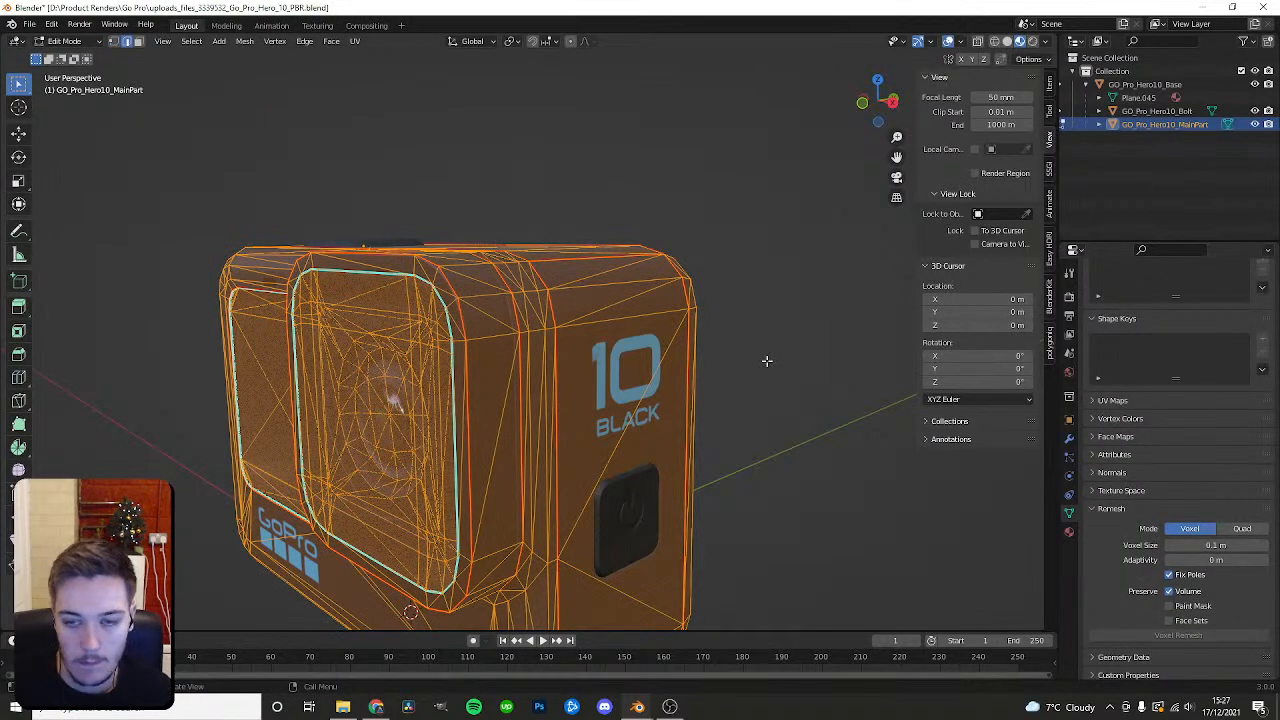
key(Tab)
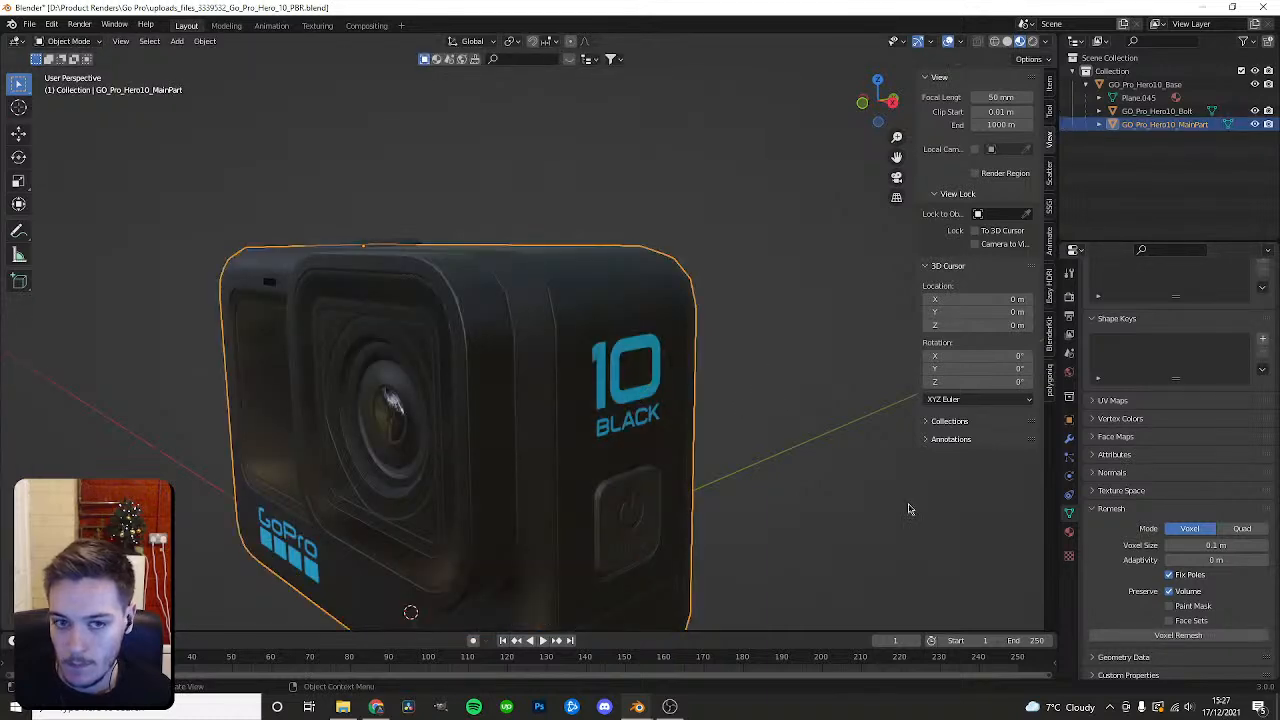
click(1178, 635)
key(ctrl+z)
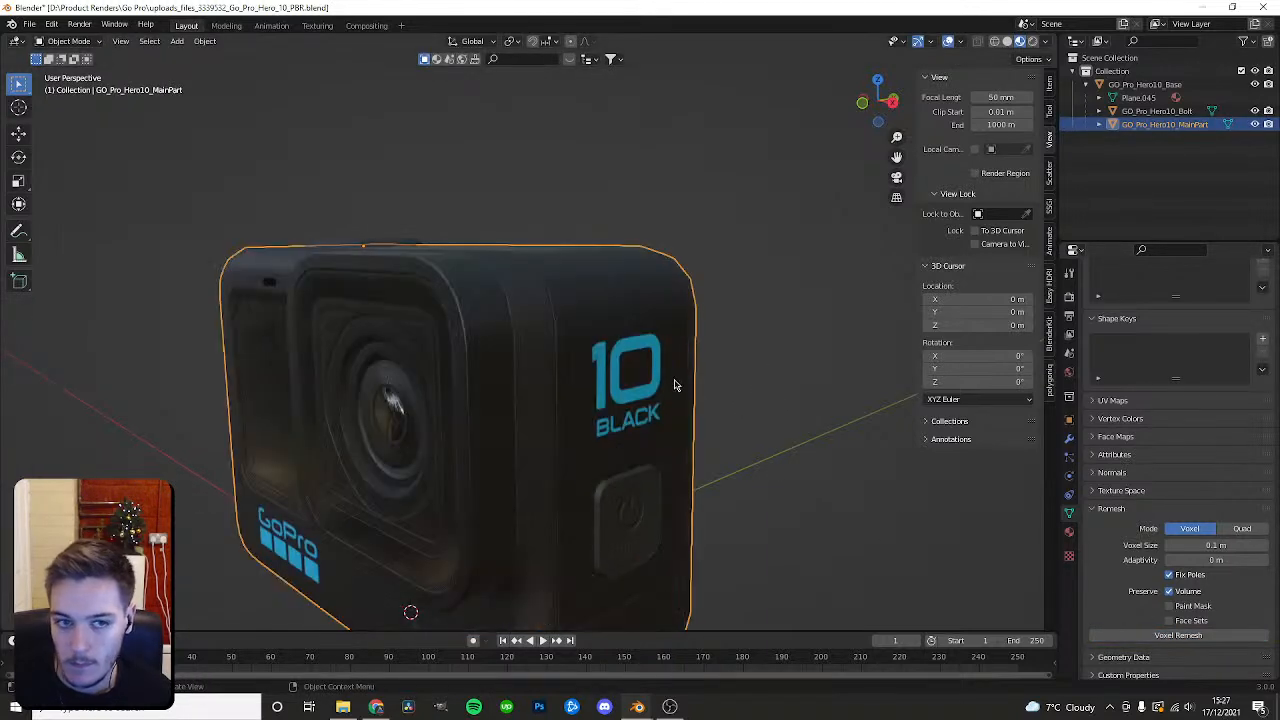
key(ctrl+z)
key(ctrl+shift+z)
Examine the parts nested under the GoPro bolt and main part in the object hierarchy.
click(1150, 112)
click(1099, 111)
click(1099, 111)
click(1098, 124)
click(1150, 150)
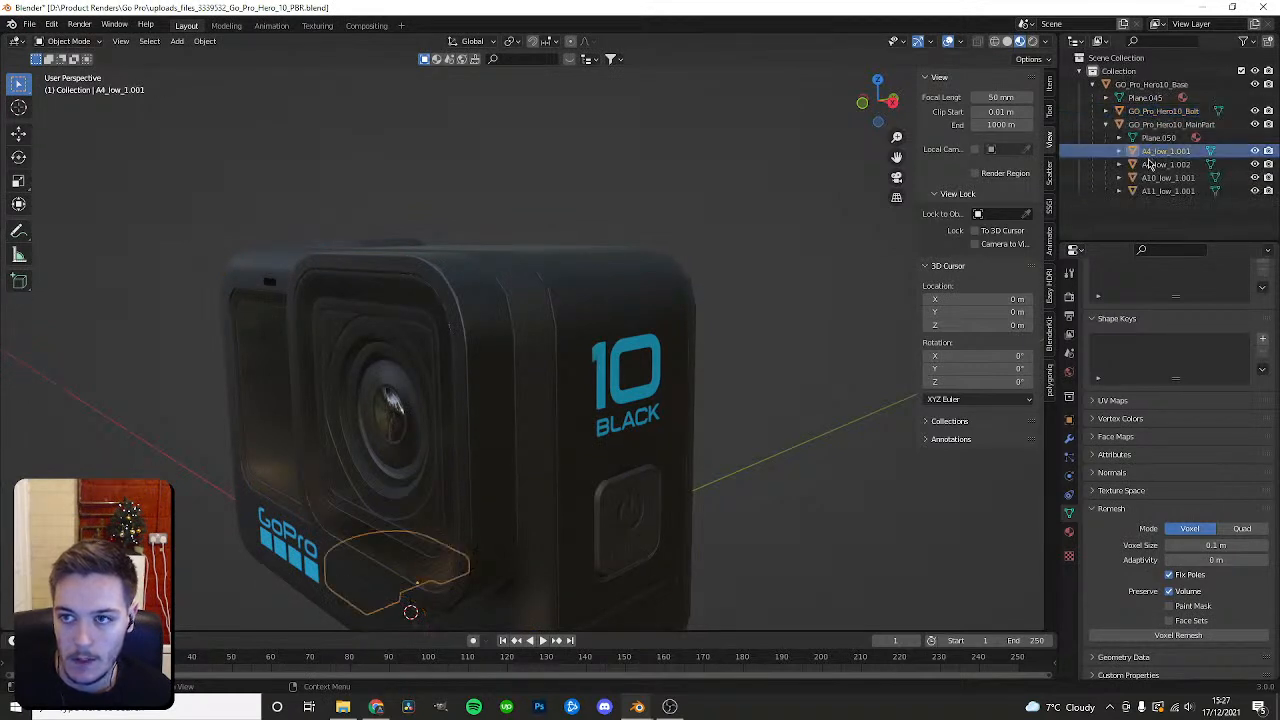
click(1105, 111)
click(1093, 85)
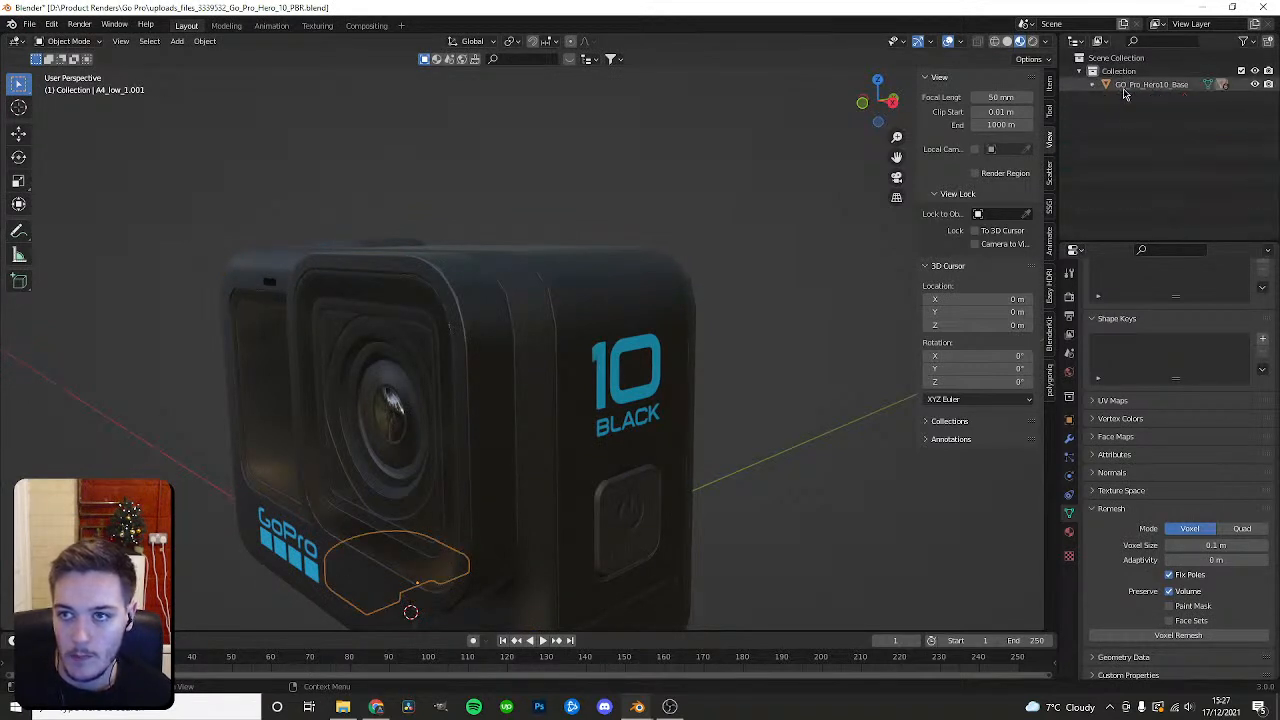
Select GO_Pro_Hero10_Base with all its nested parts and clear their parents while keeping transformations.
click(1092, 86)
click(1146, 86)
shift+click(1160, 204)
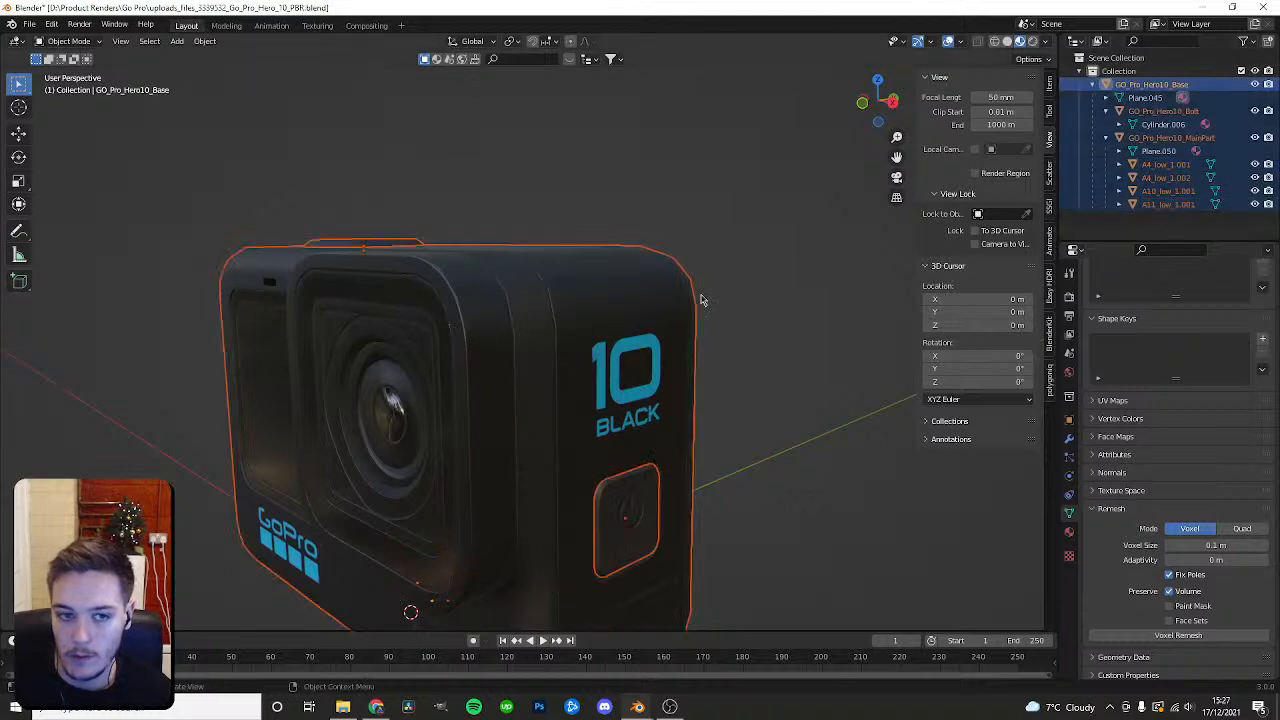
right_click(605, 324)
mouse_move(560, 513)
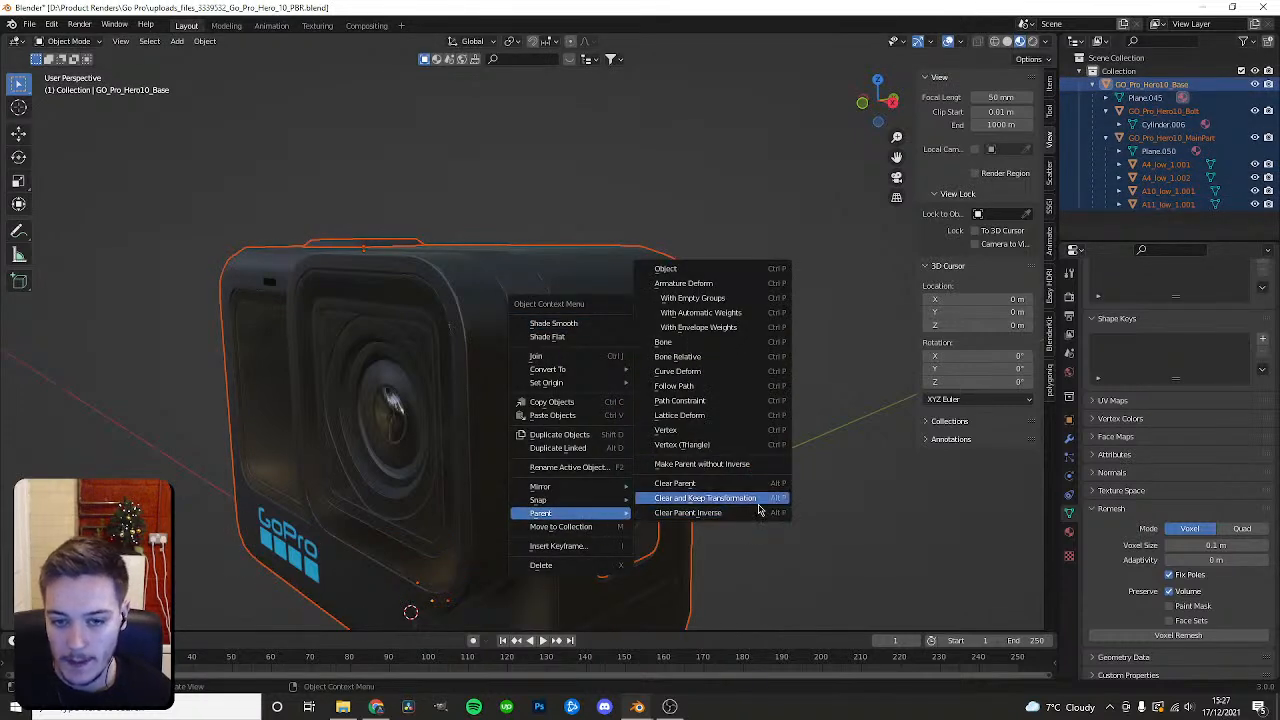
click(720, 497)
Collapse the base, bolt and main part entries in the hierarchy and select every camera object.
click(831, 334)
click(1092, 137)
click(1092, 150)
click(1092, 164)
key(a)
right_click(590, 355)
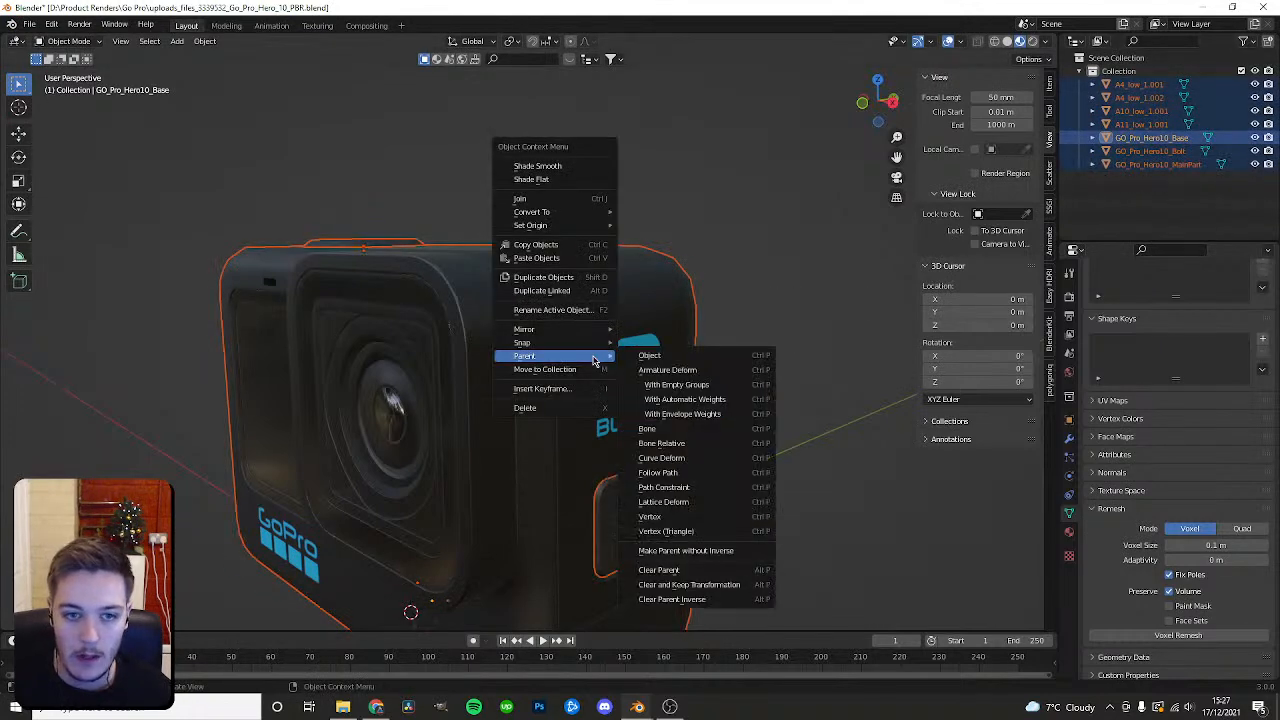
click(755, 259)
scroll(611, 393, down, 5)
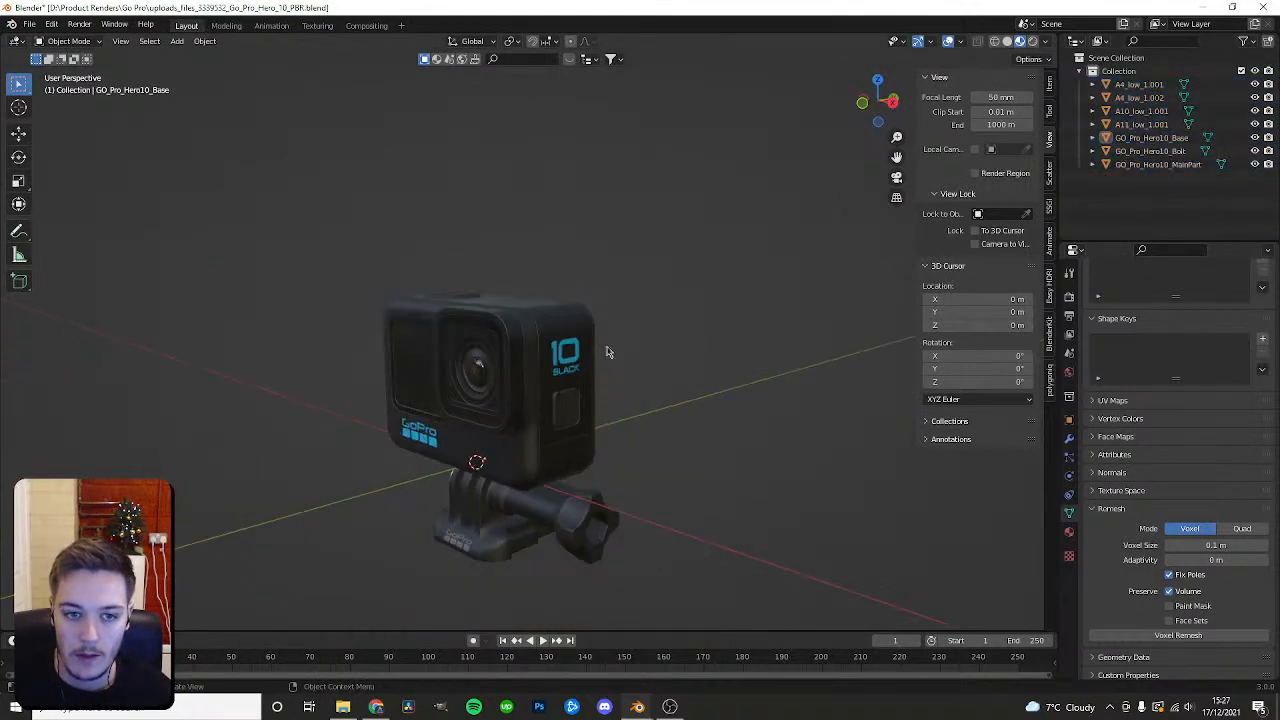
key(a)
scroll(590, 345, down, 3)
middle_drag(580, 343, 535, 357)
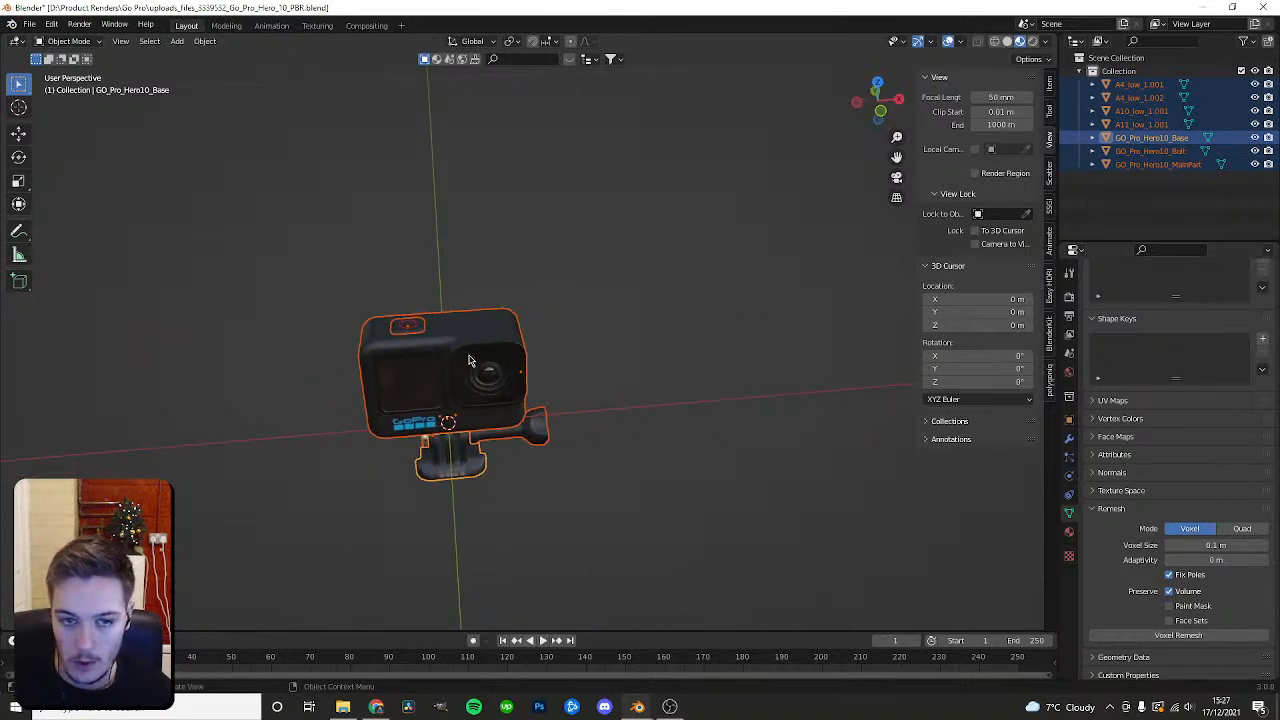
Create a new collection in the scene and rename it spearte.
click(1078, 71)
right_click(1100, 110)
click(1100, 114)
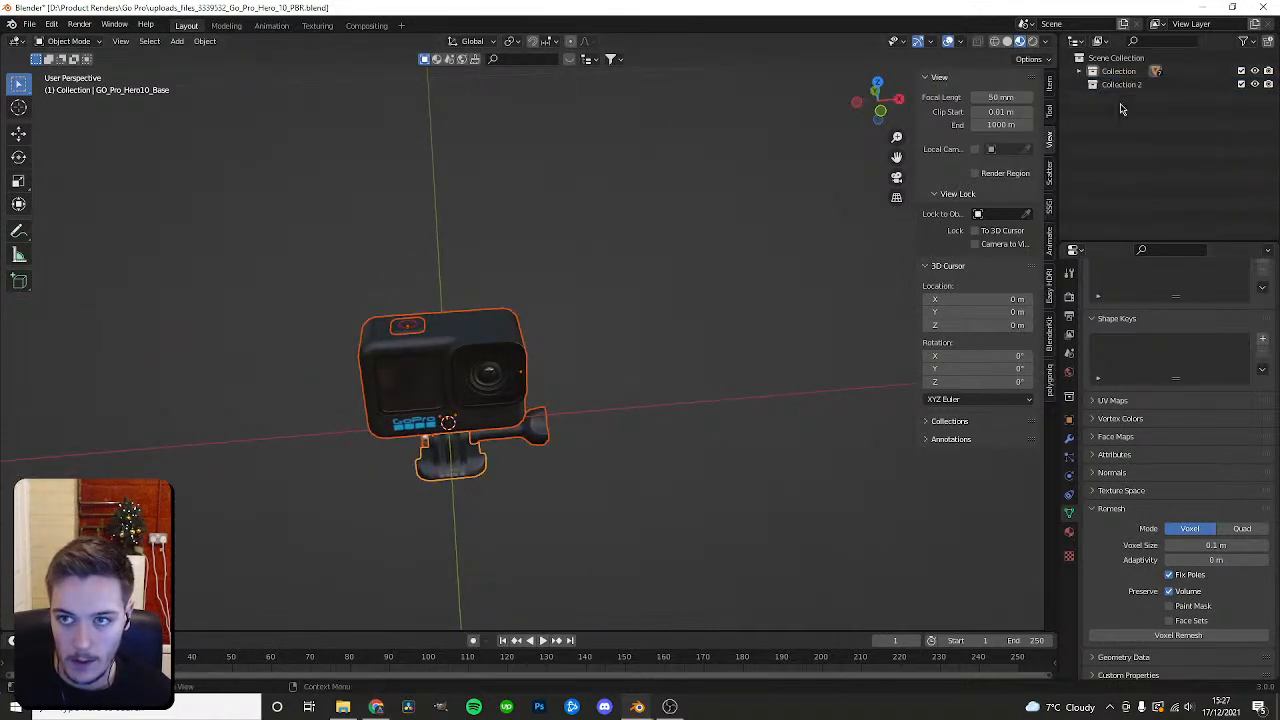
double_click(1122, 84)
text(spearte)
key(Return)
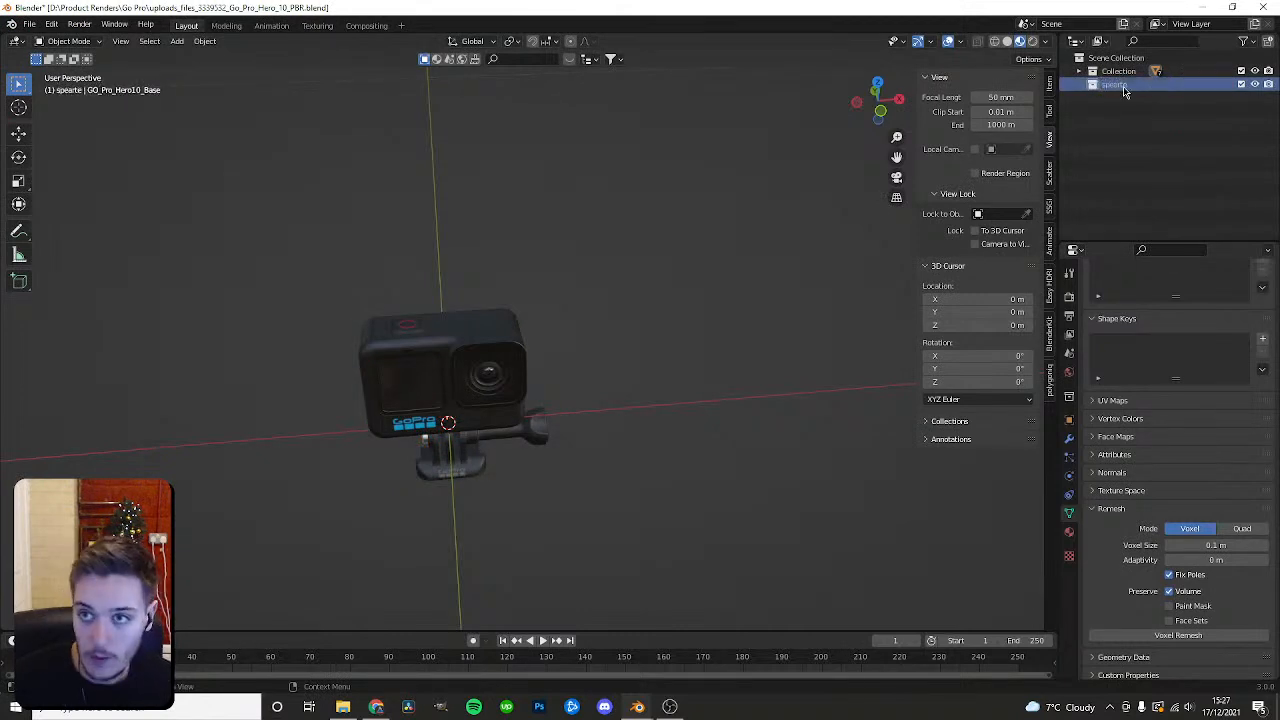
Duplicate all the GoPro parts, offset the copy along the X axis, and place it in the spearte collection.
click(1078, 71)
click(1127, 75)
click(1131, 84)
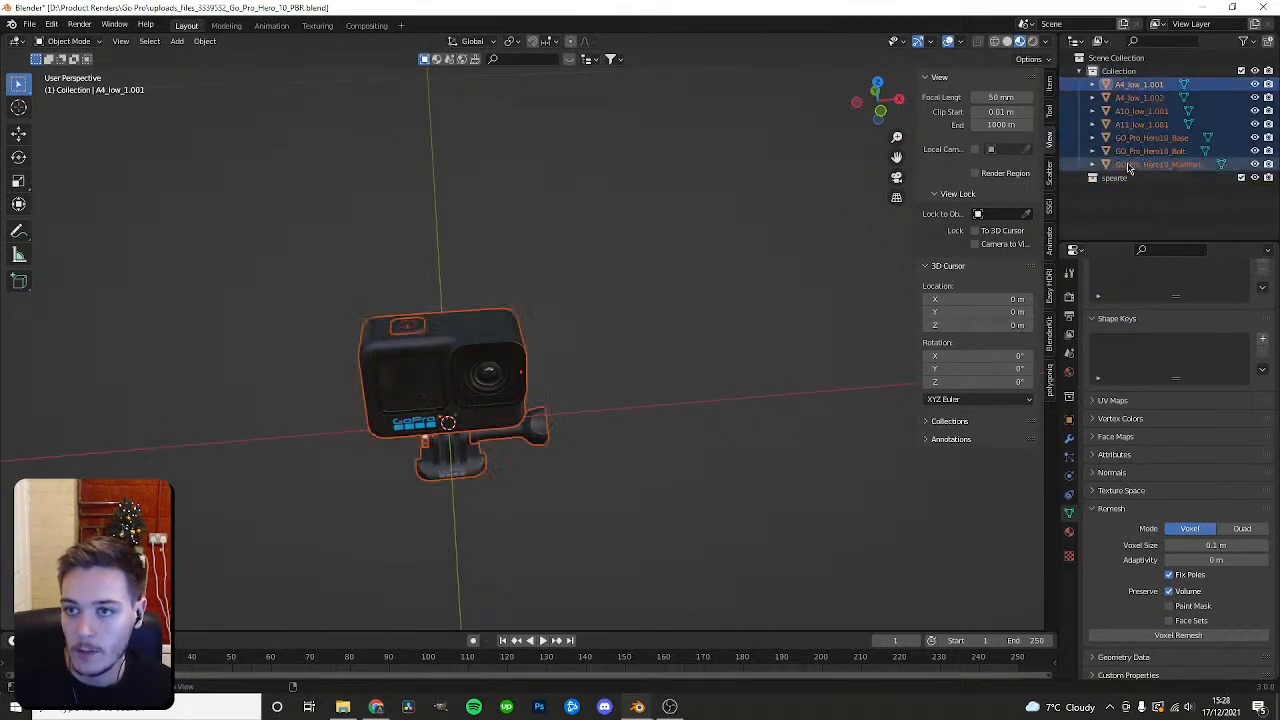
shift+click(1137, 165)
key(shift+d)
key(x)
click(851, 287)
scroll(1139, 177, down, 2)
drag(1146, 162, 1108, 228)
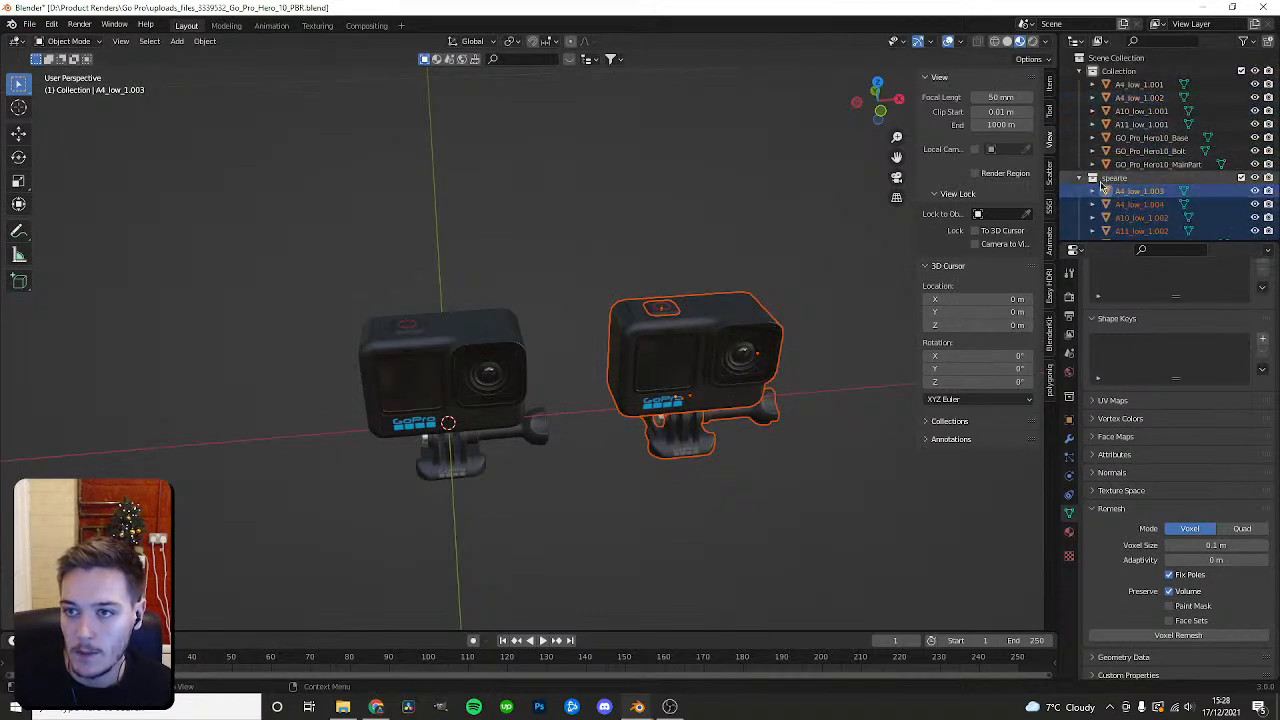
Select all the original GoPro parts and join them into one object.
click(1080, 178)
click(1139, 84)
shift+click(1158, 164)
right_click(440, 317)
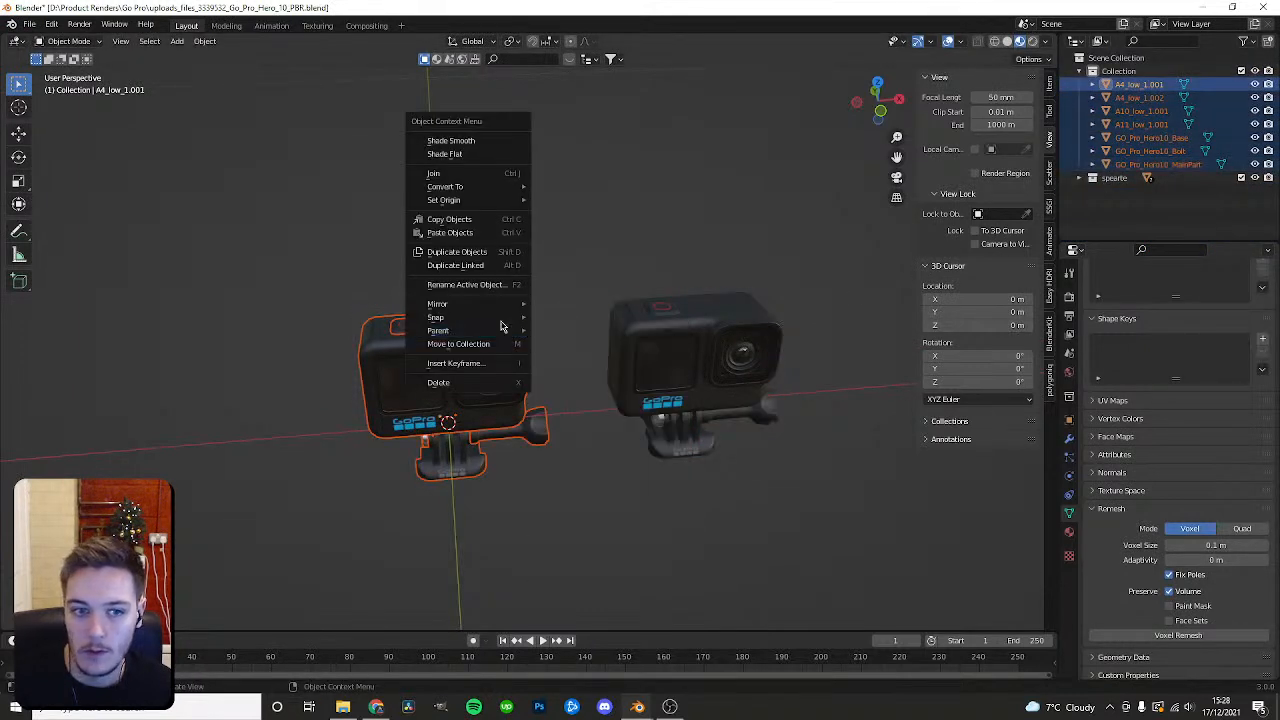
click(457, 175)
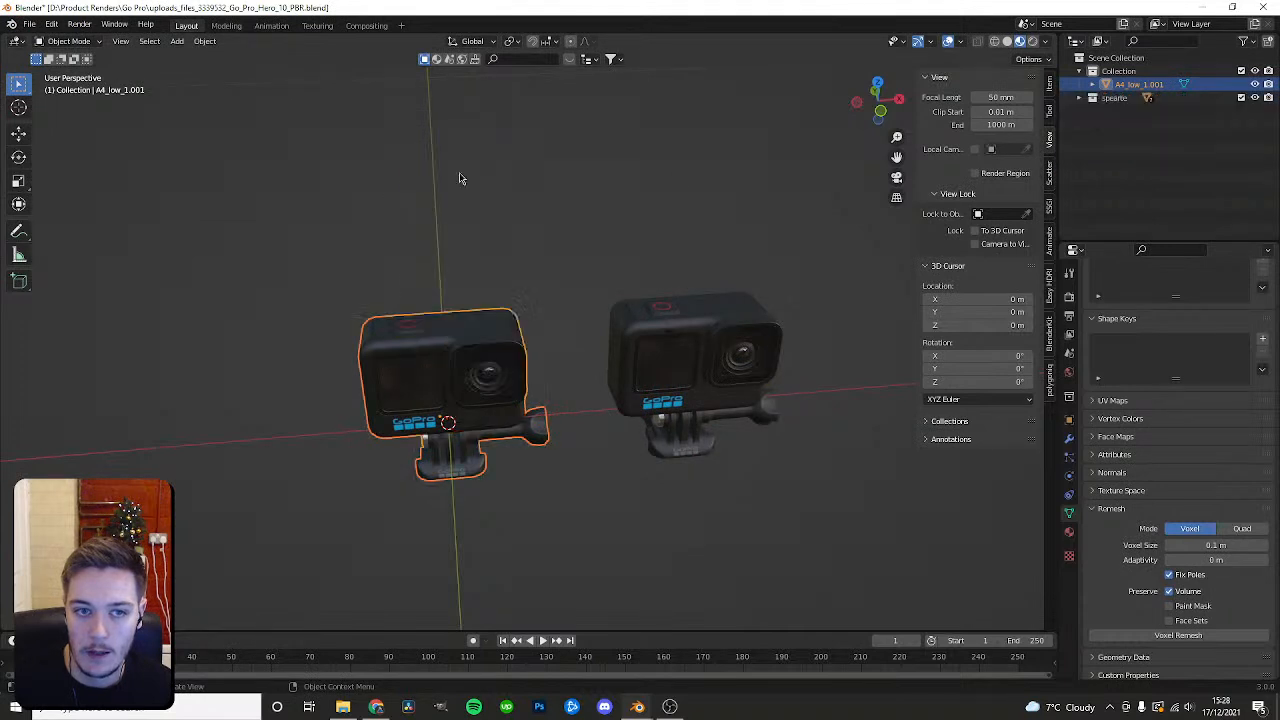
Rename the joined camera object GO PRO.
double_click(1133, 84)
key(Return)
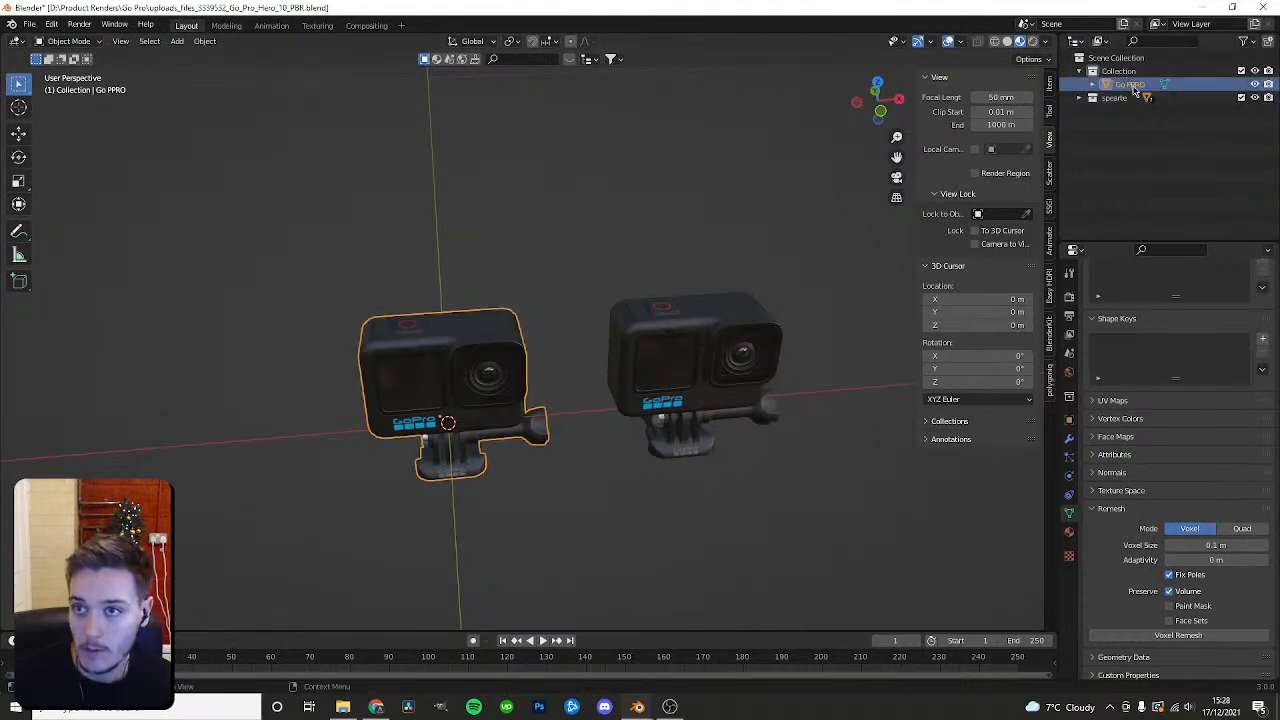
double_click(1136, 86)
text(PRO)
key(Return)
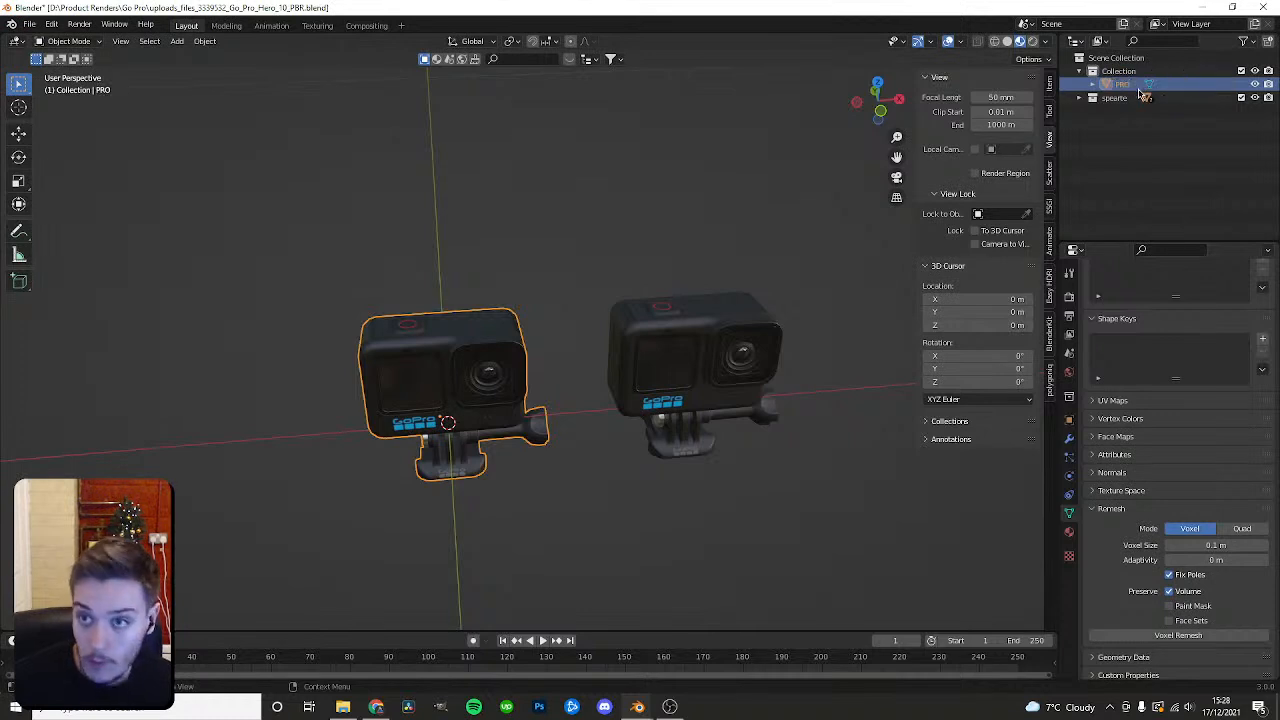
double_click(1137, 86)
key(Return)
Hide the spearte collection from the viewport and renders, and collapse the original collection.
click(1079, 98)
click(1255, 98)
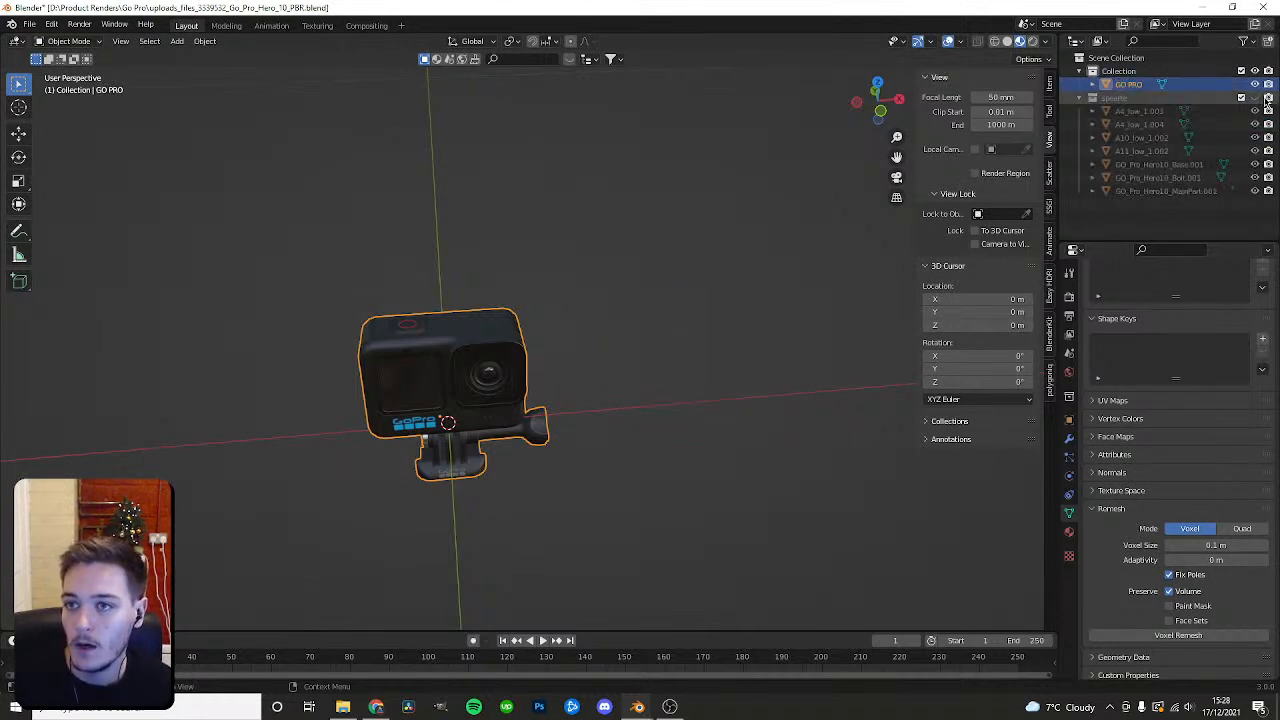
click(1268, 98)
click(1079, 71)
Try a voxel remesh of the joined GO PRO object and undo it.
middle_drag(700, 372, 637, 353)
scroll(554, 317, up, 2)
click(1204, 636)
key(ctrl+z)
scroll(632, 362, up, 3)
key(Tab)
key(Tab)
Set the GO PRO object's origin to its geometry and activate the Move tool.
click(208, 43)
mouse_move(245, 74)
click(372, 86)
click(773, 231)
click(589, 358)
middle_drag(587, 357, 646, 378)
key(shift+space)
key(g)
scroll(646, 378, down, 3)
Undo a repeated voxel remesh of GO PRO, then try the remesh with a voxel size of 1 m.
click(1166, 637)
key(ctrl+z)
click(1264, 547)
click(1264, 547)
click(1264, 547)
click(1215, 545)
text(1)
key(Return)
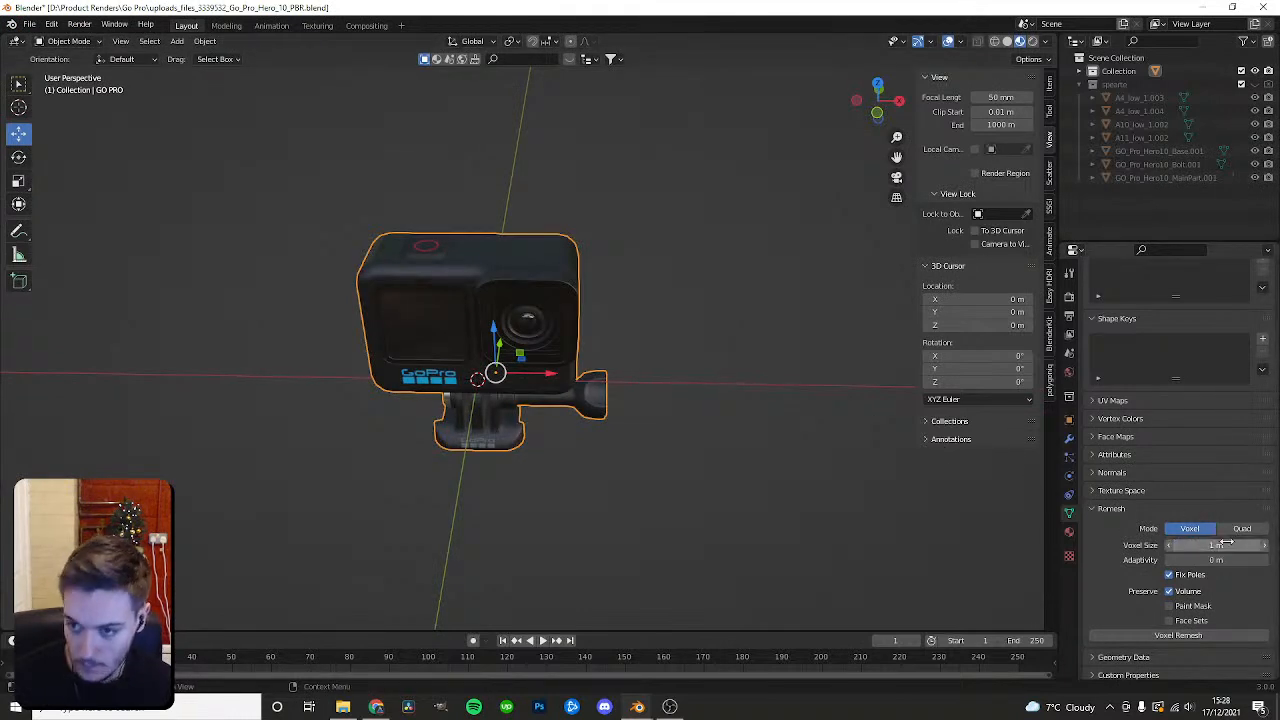
click(1170, 636)
middle_drag(700, 440, 563, 371)
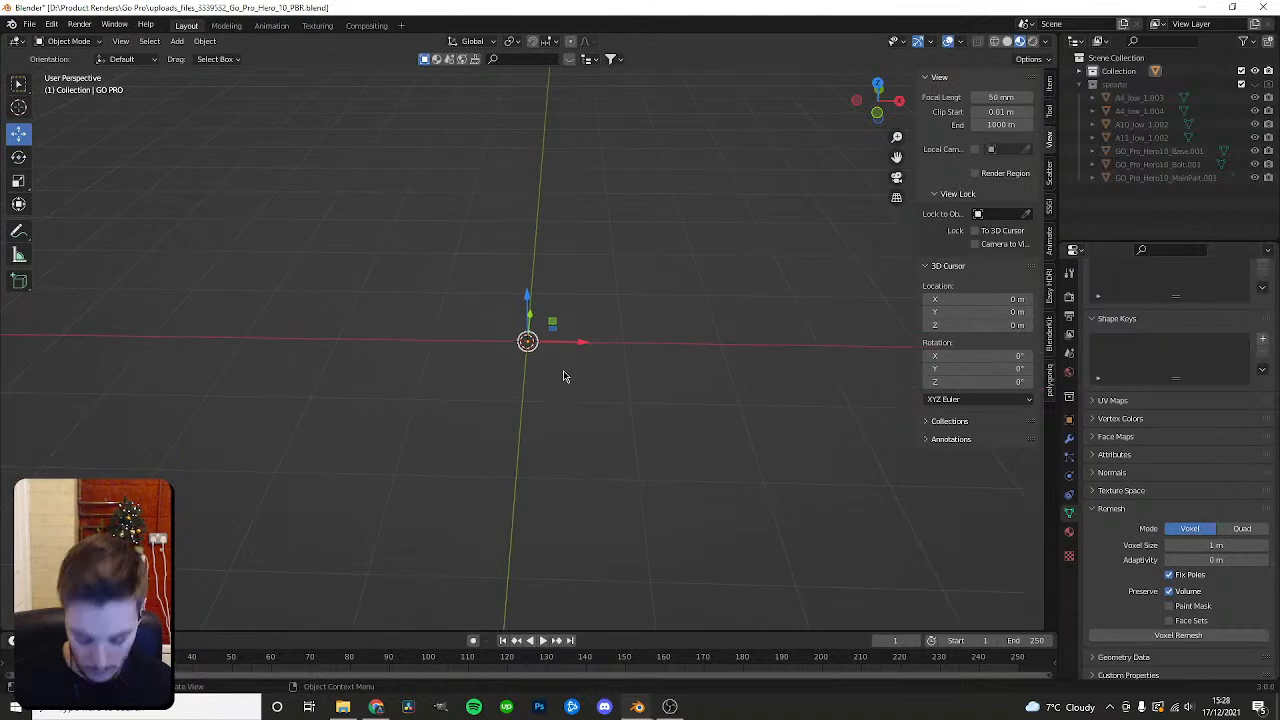
Isolate the GO PRO object in Local View and apply Shade Smooth to it.
key(KP_Divide)
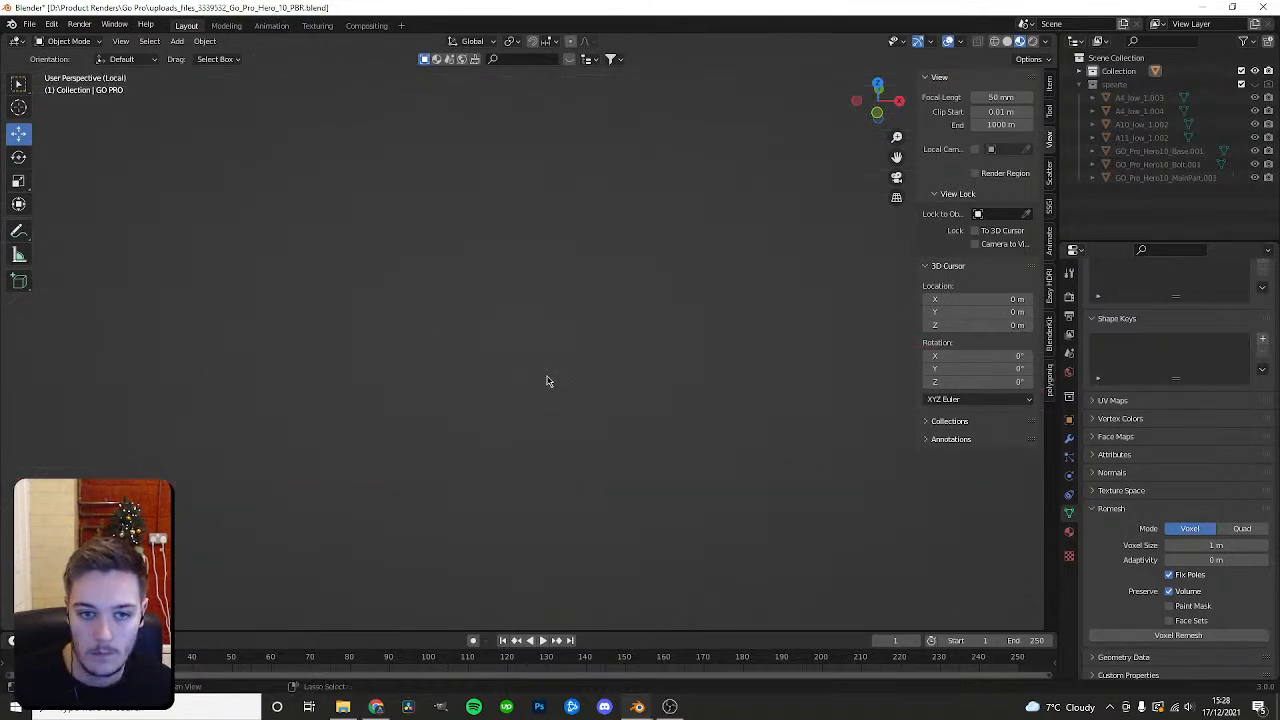
scroll(546, 381, down, 12)
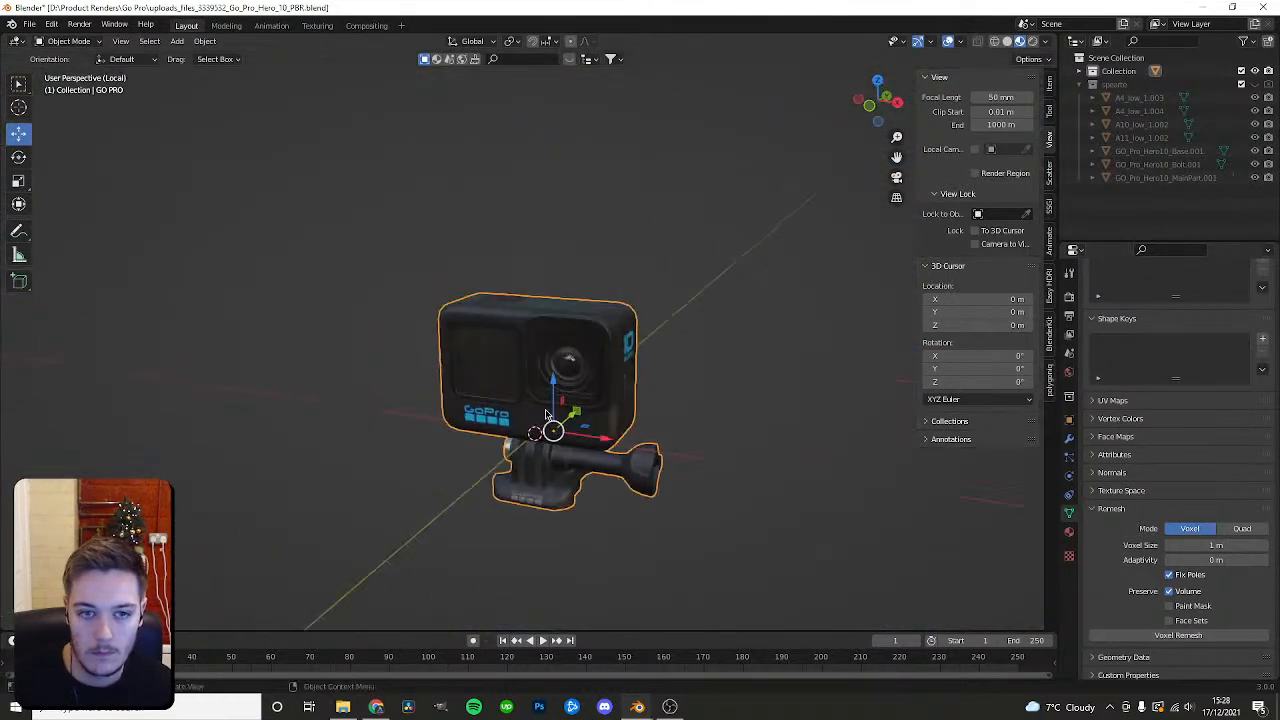
scroll(546, 416, up, 3)
middle_drag(546, 416, 483, 383)
scroll(620, 331, up, 4)
middle_drag(620, 331, 534, 263)
right_click(531, 258)
click(532, 260)
Flip the normals of the entire GO PRO mesh in Edit Mode and return to Object Mode.
key(Tab)
middle_drag(600, 195, 548, 334)
scroll(566, 329, up, 3)
key(1)
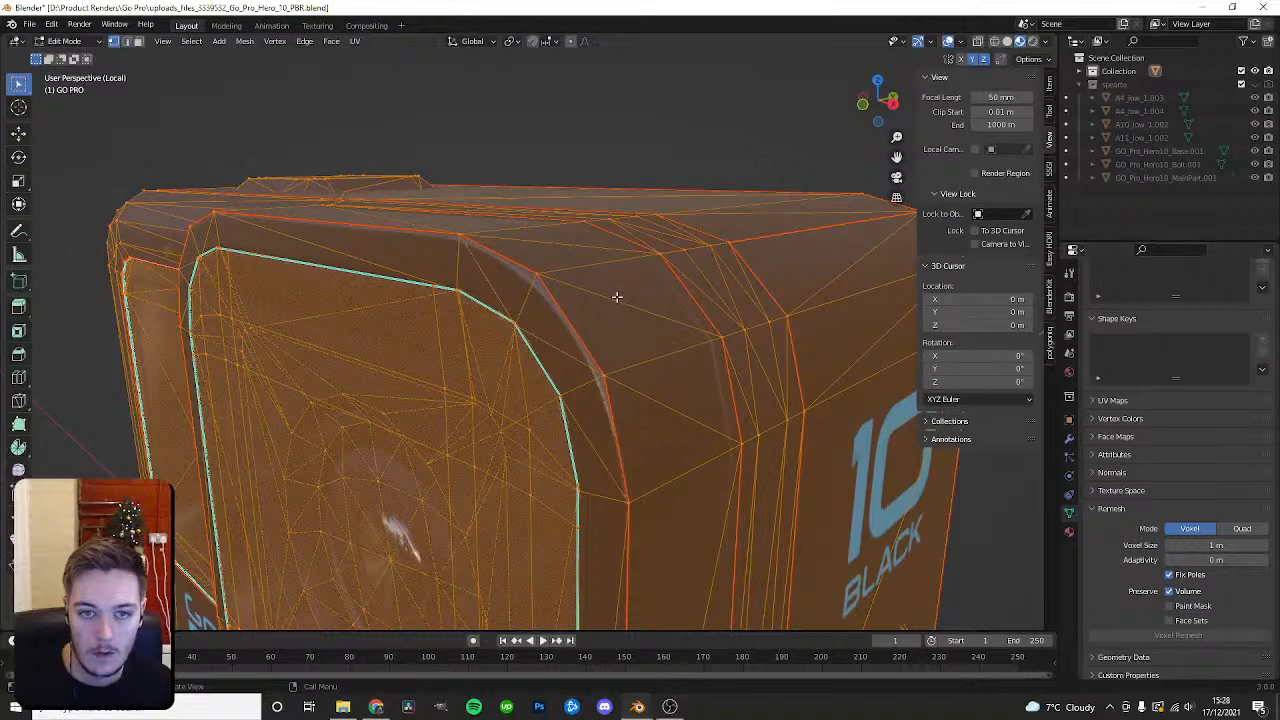
key(alt+n)
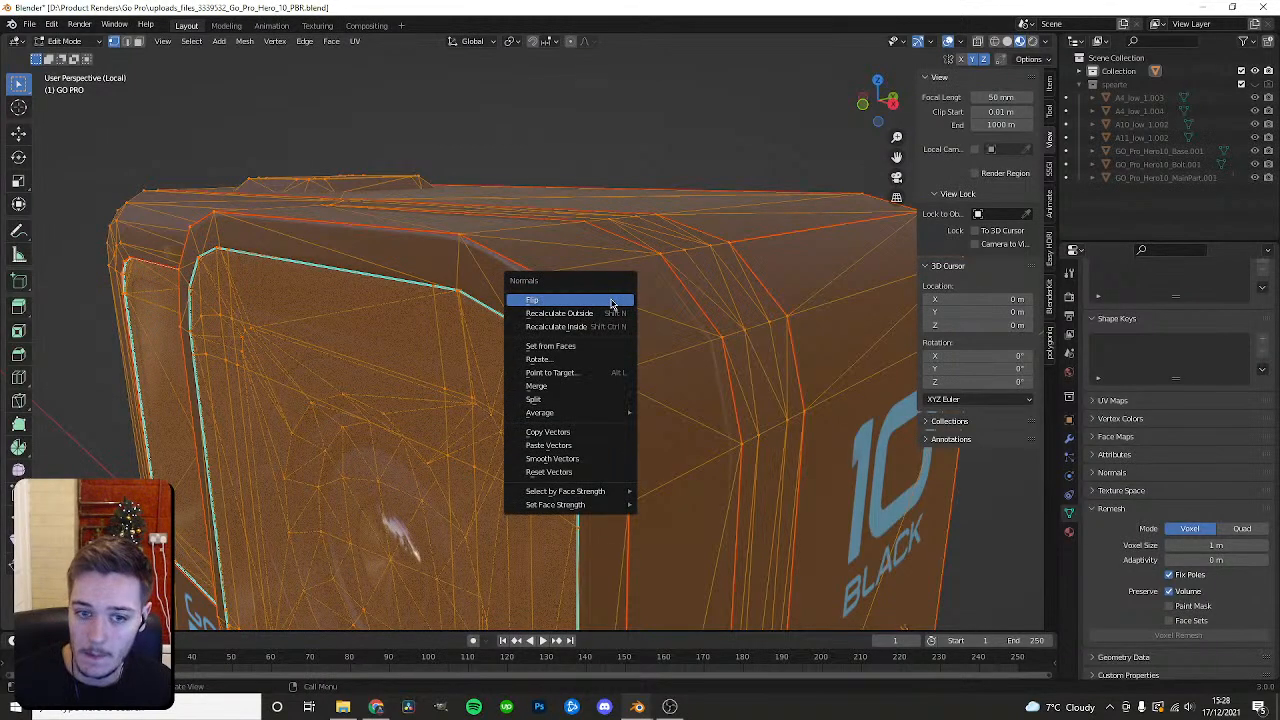
click(610, 301)
key(Tab)
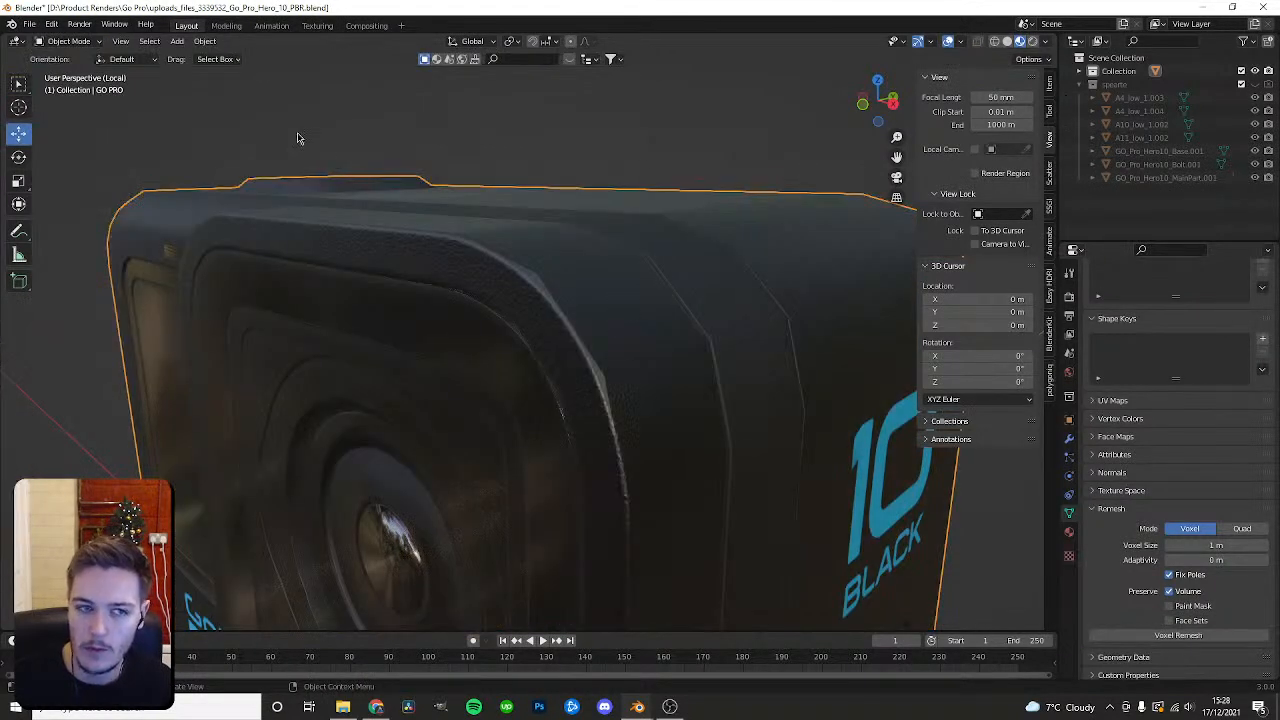
Check the edge operations available for the GO PRO mesh in Edit Mode and reselect all its geometry.
click(205, 41)
key(Tab)
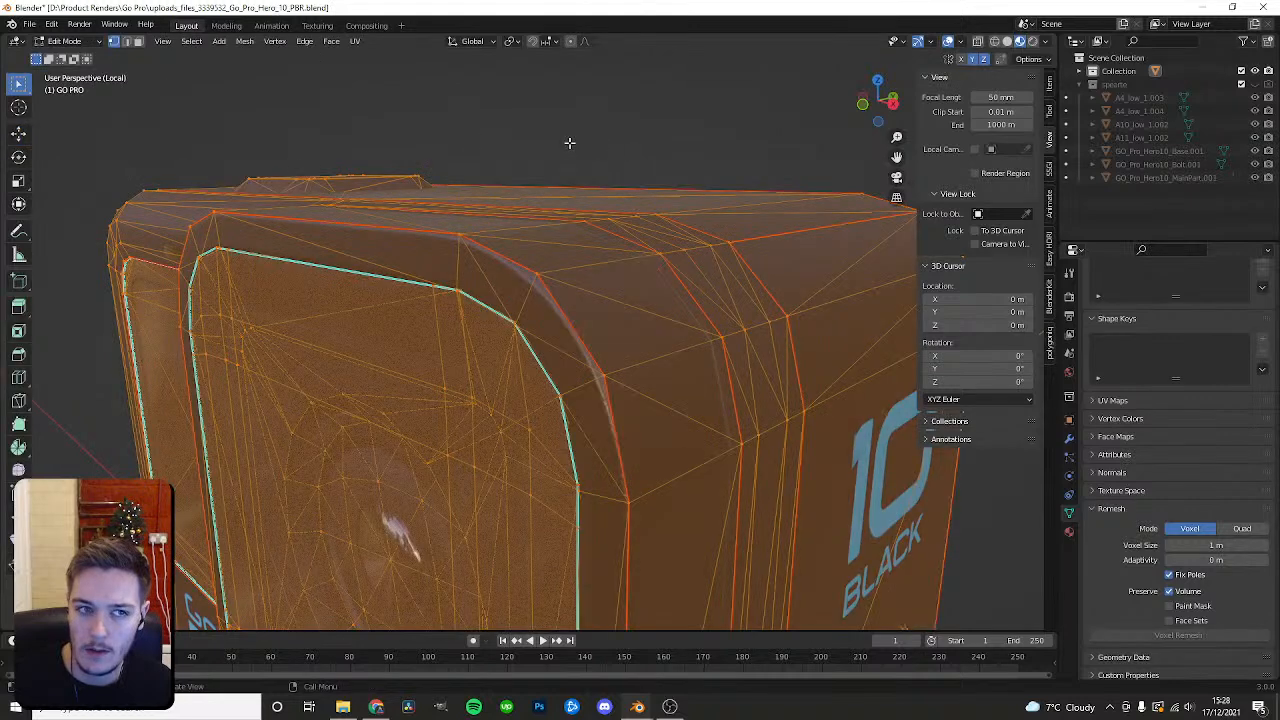
click(305, 41)
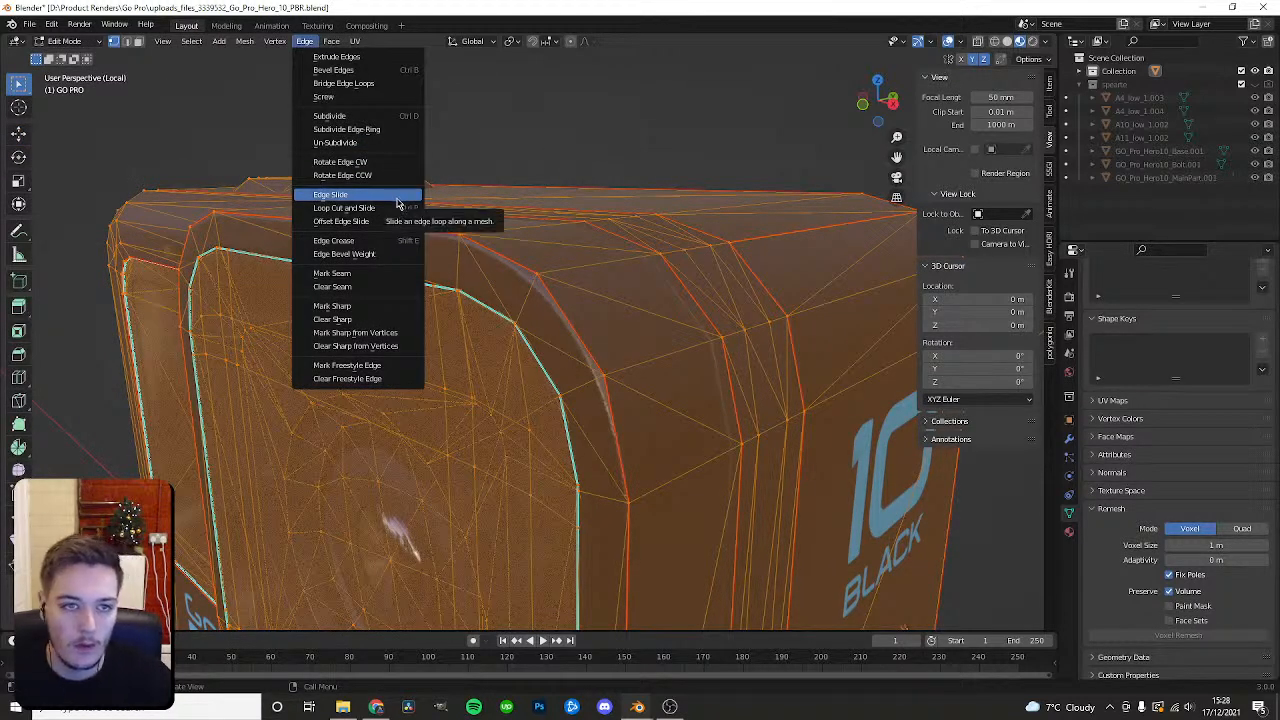
click(586, 139)
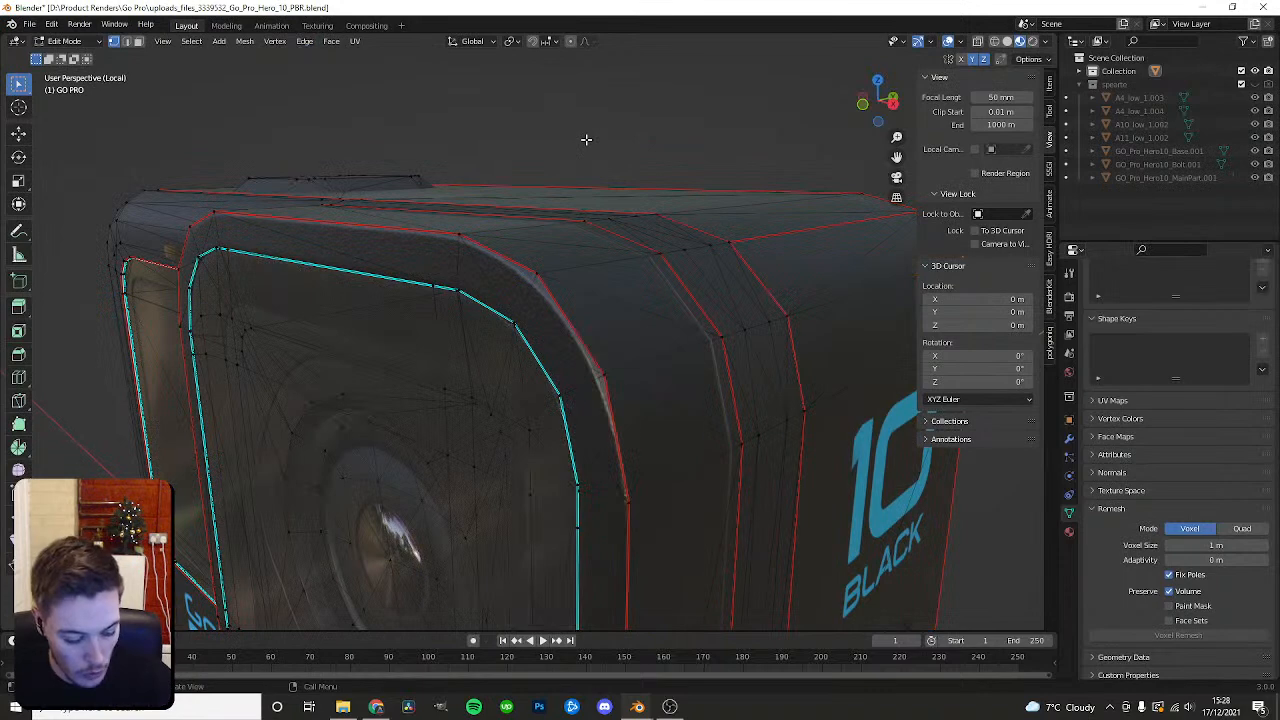
key(a)
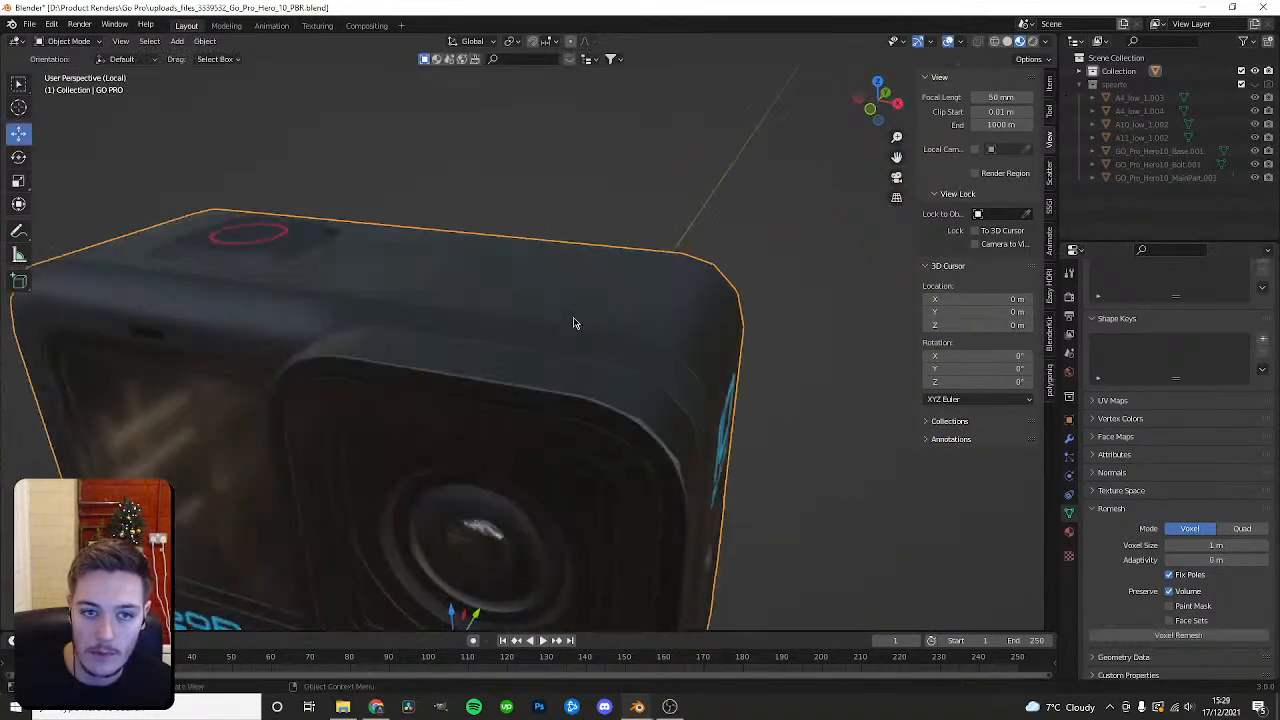
Compare smooth and flat shading on the GO PRO object, ending with Shade Flat.
right_click(647, 310)
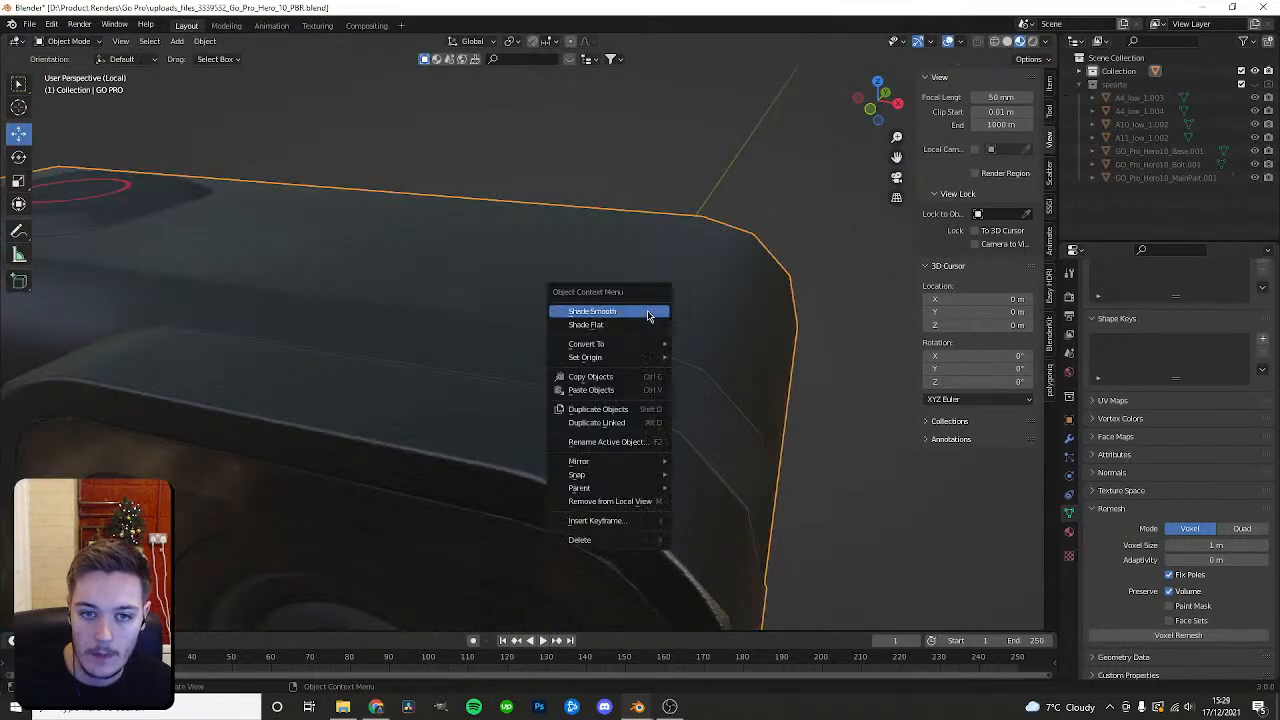
click(647, 310)
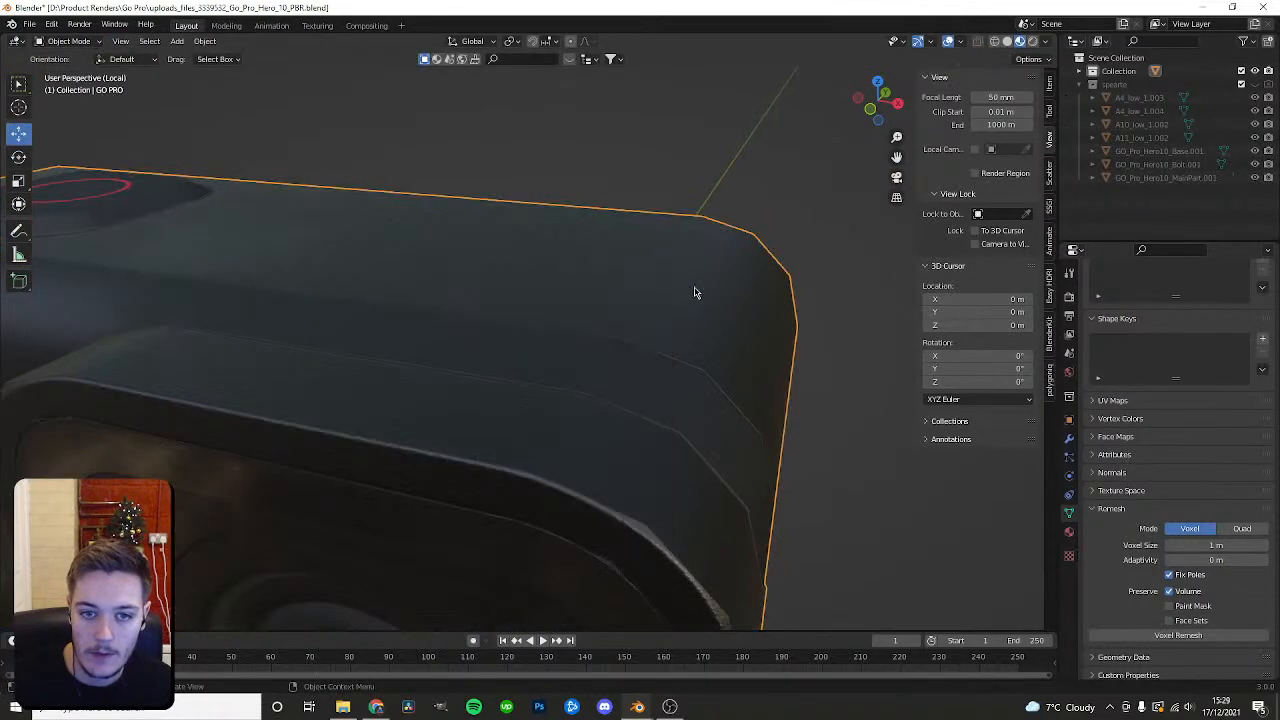
right_click(663, 309)
click(642, 320)
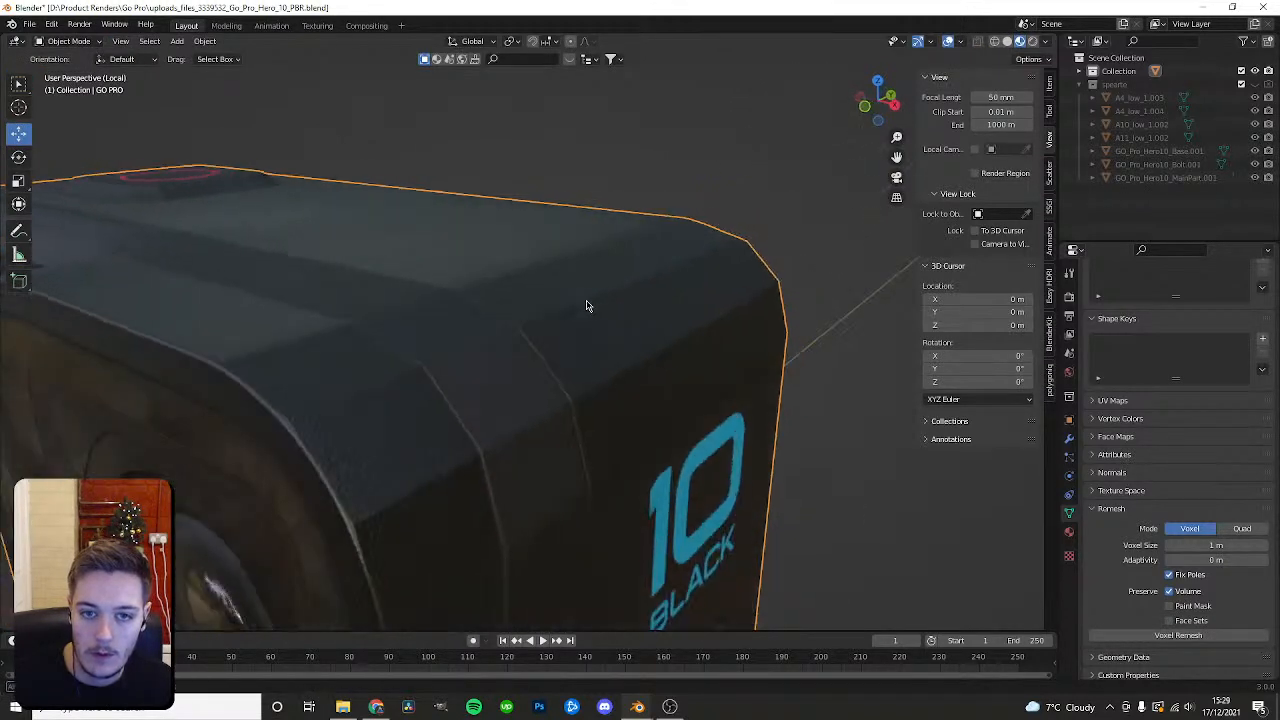
Add a Subdivision Surface modifier to the GO PRO object.
click(1069, 437)
click(1175, 294)
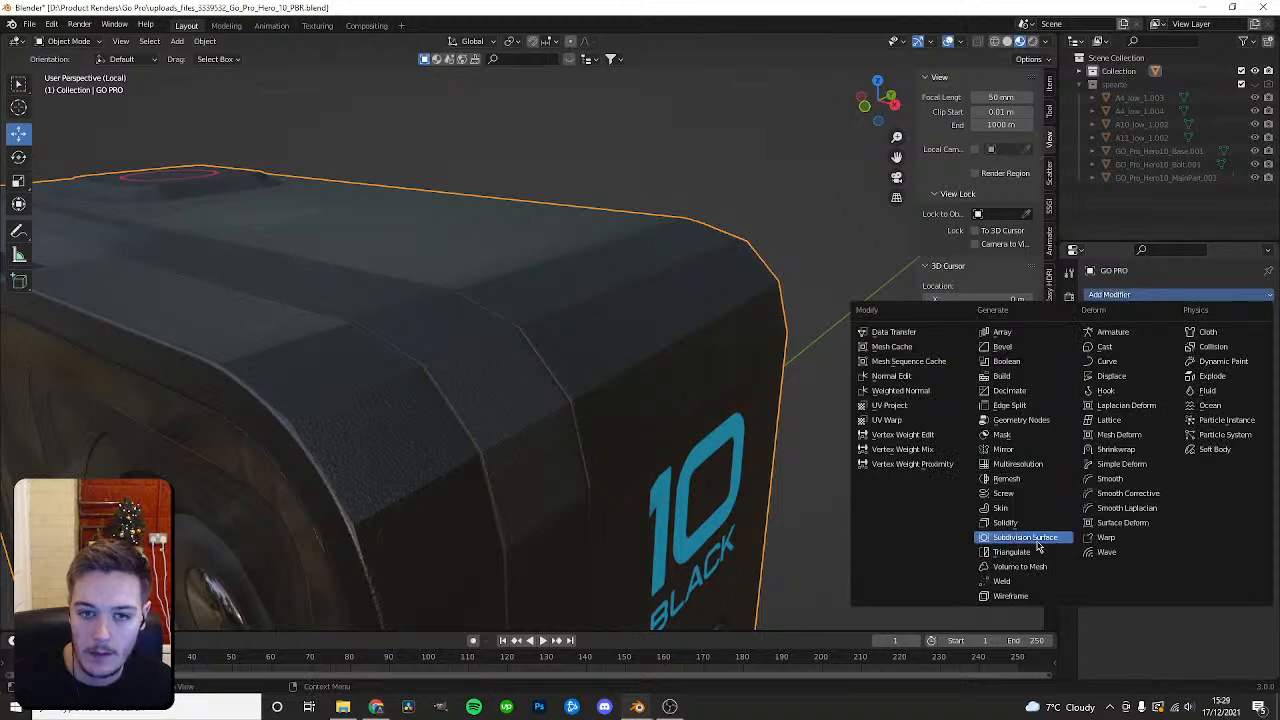
click(1036, 538)
middle_drag(762, 367, 731, 303)
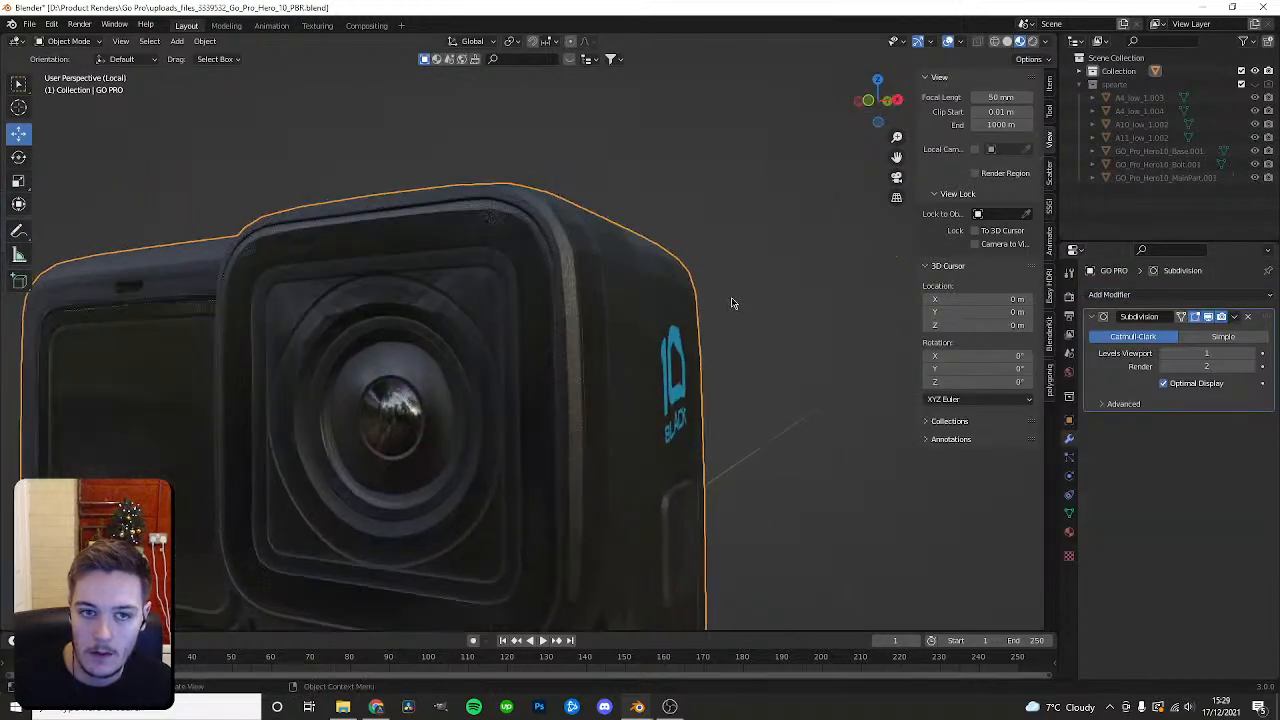
Set the Subdivision modifier to 4 levels for both viewport and render, and check the camera body's shape.
click(1256, 355)
click(1253, 355)
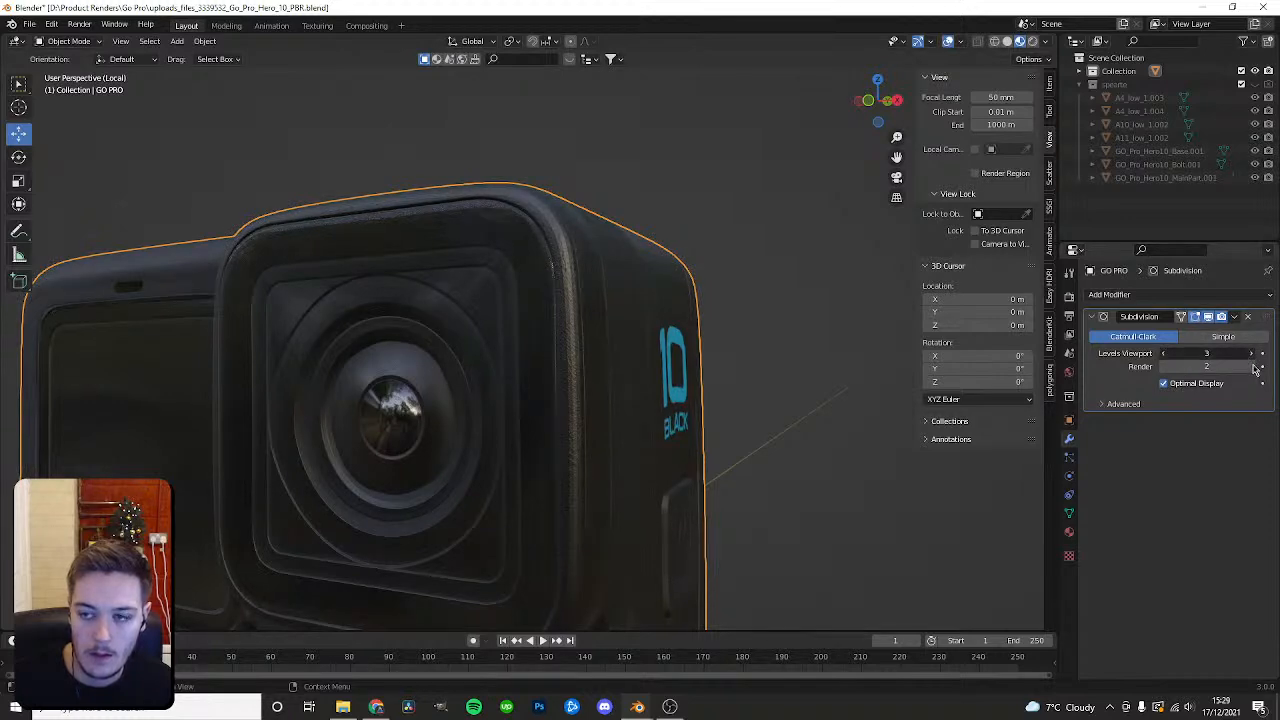
key(ctrl+4)
middle_drag(737, 310, 703, 274)
scroll(676, 306, up, 2)
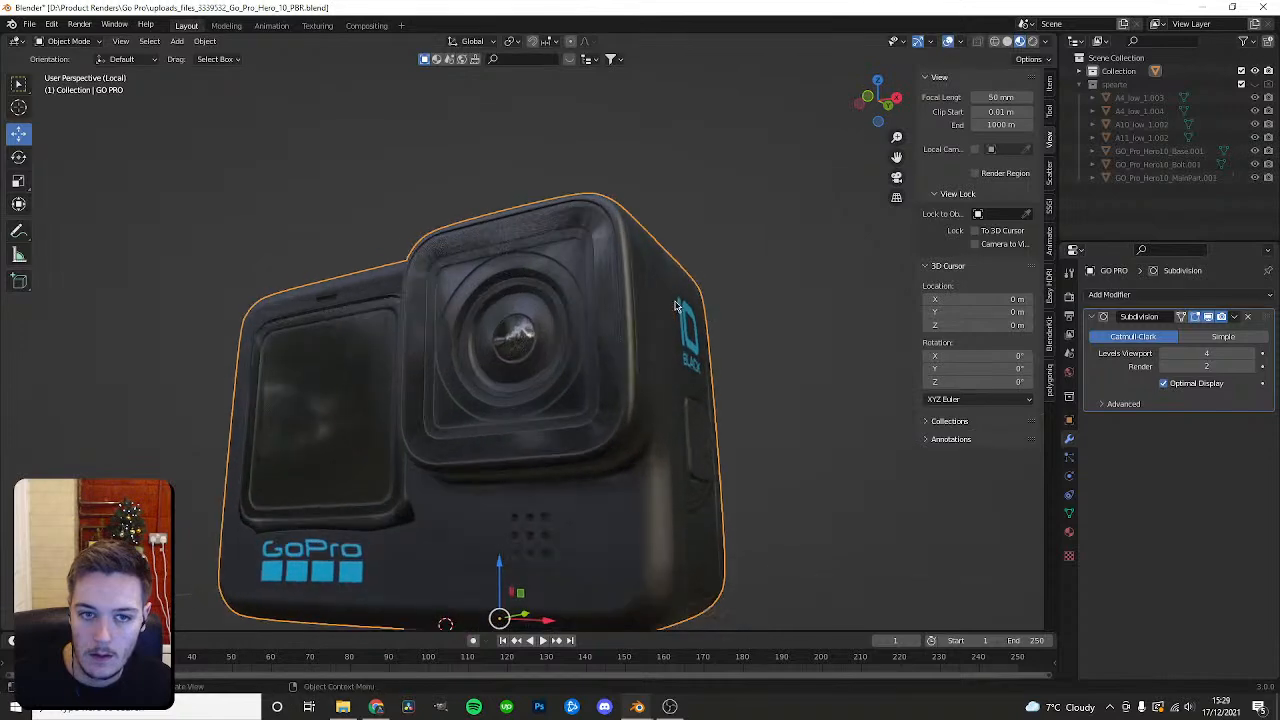
click(1251, 369)
middle_drag(760, 300, 546, 302)
click(438, 288)
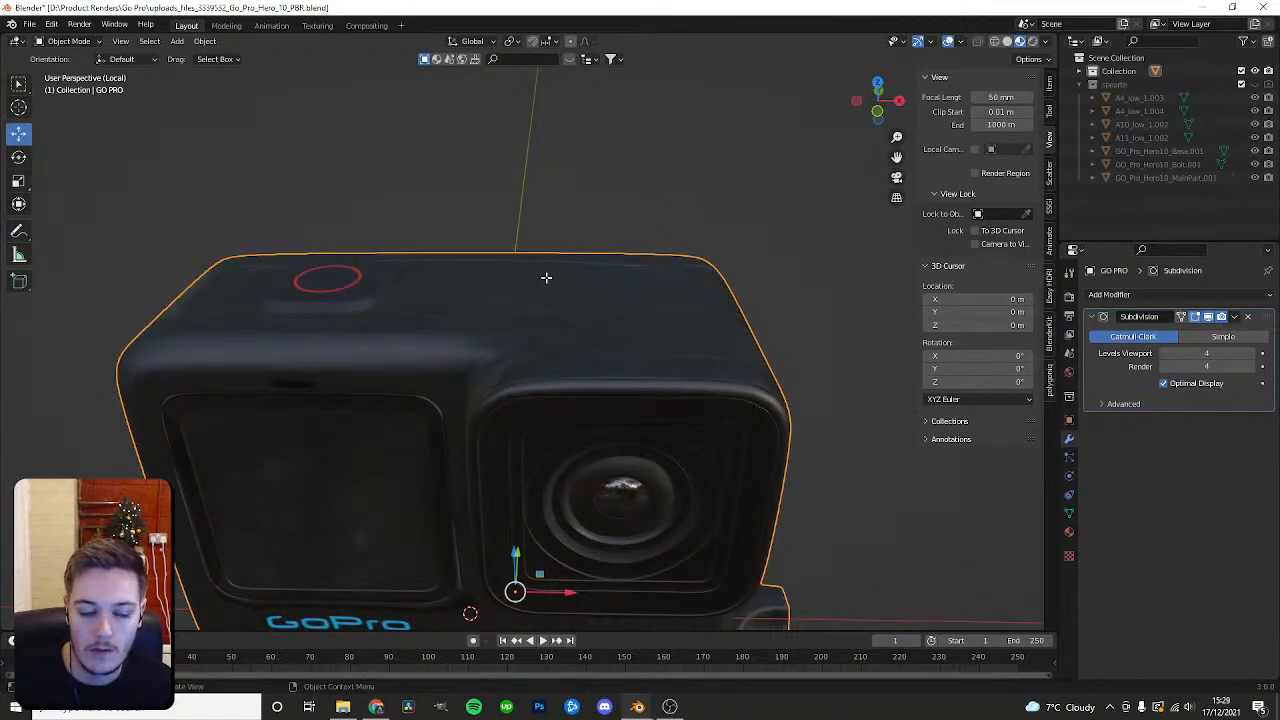
Examine the camera's top surface topology in Edit Mode from the top view, using vertex and edge selection.
key(Tab)
scroll(523, 257, up, 2)
middle_drag(523, 257, 619, 313)
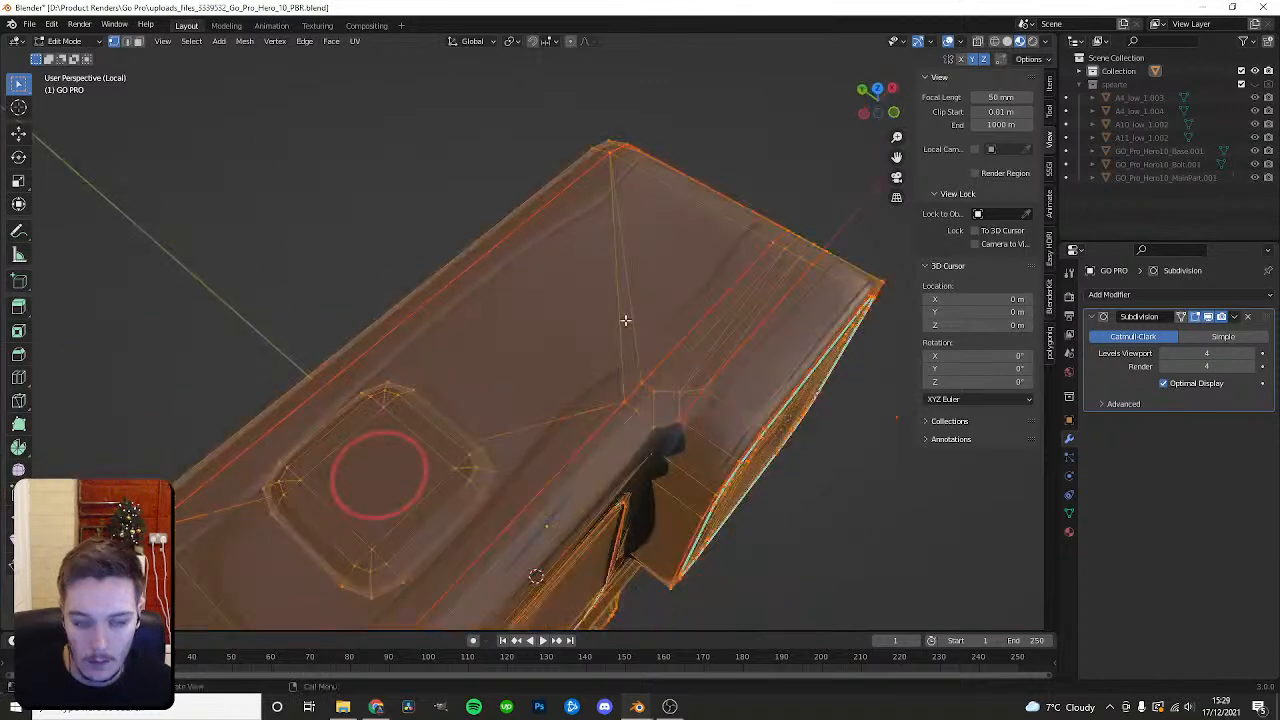
key(KP_7)
scroll(497, 349, up, 1)
shift+middle_drag(497, 355, 525, 310)
click(508, 457)
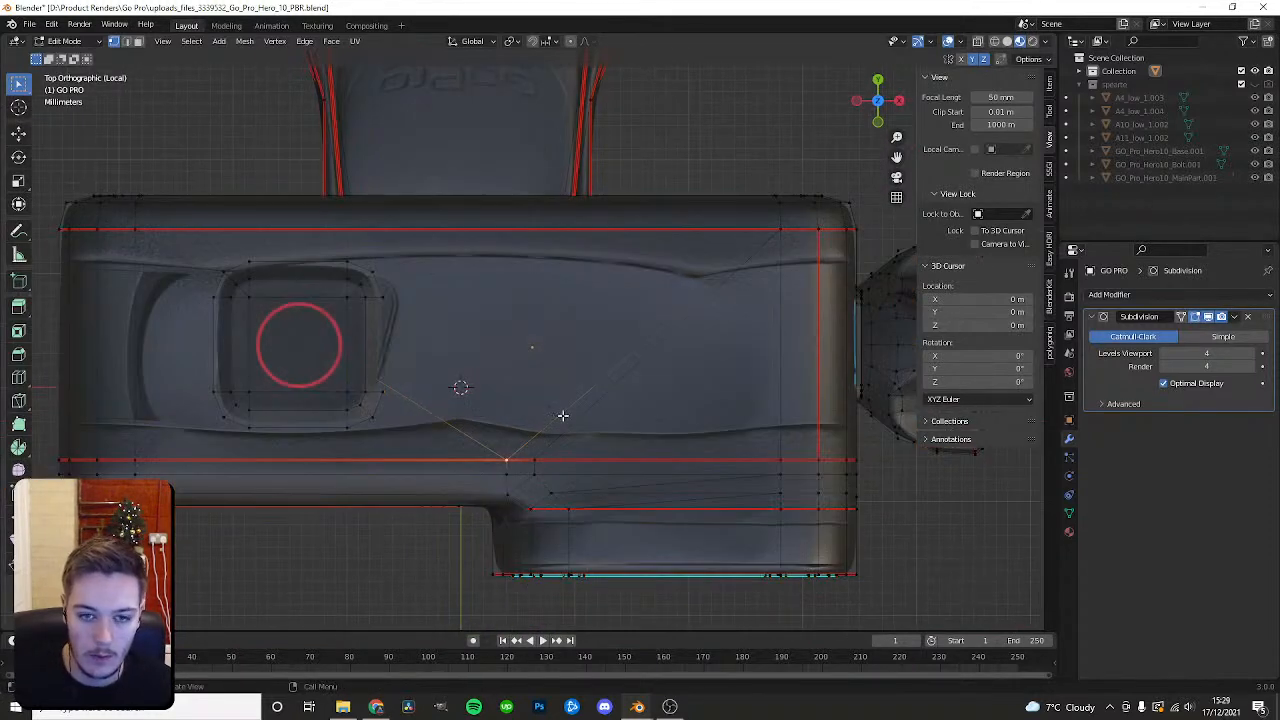
key(2)
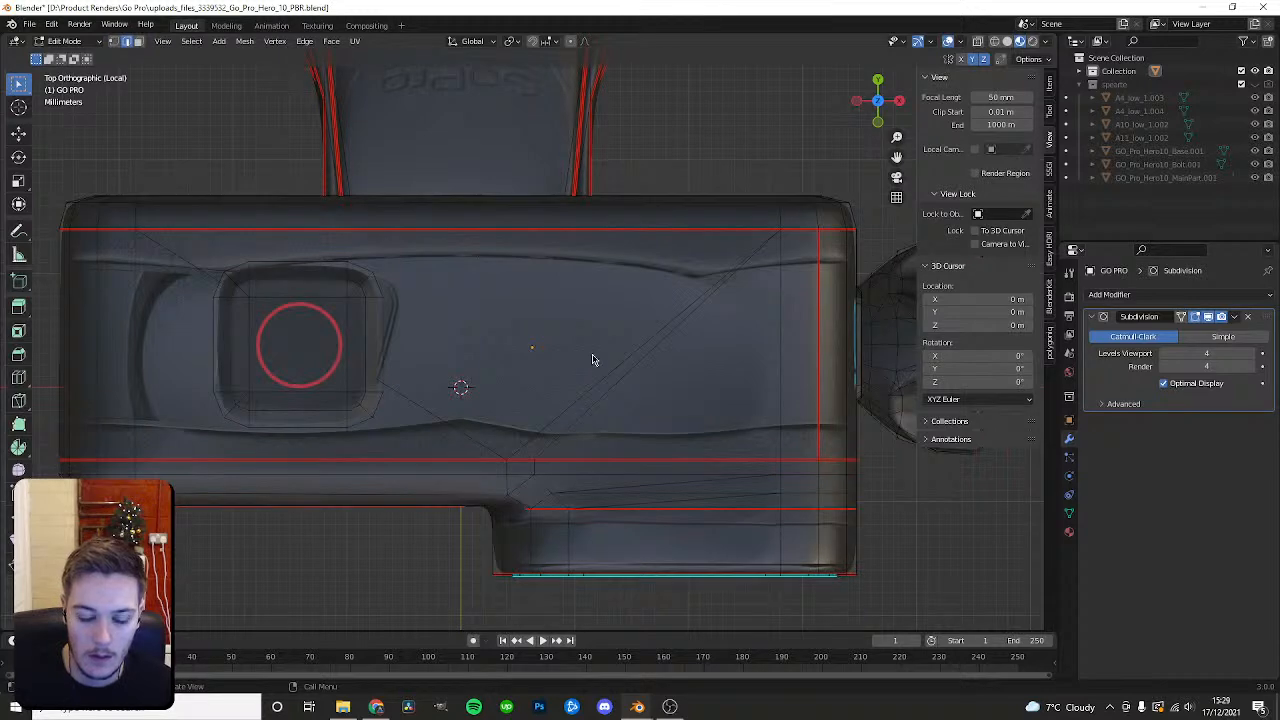
Return to Object Mode and remove the Subdivision modifier from the GO PRO object.
key(Tab)
scroll(592, 359, down, 2)
middle_drag(592, 359, 602, 337)
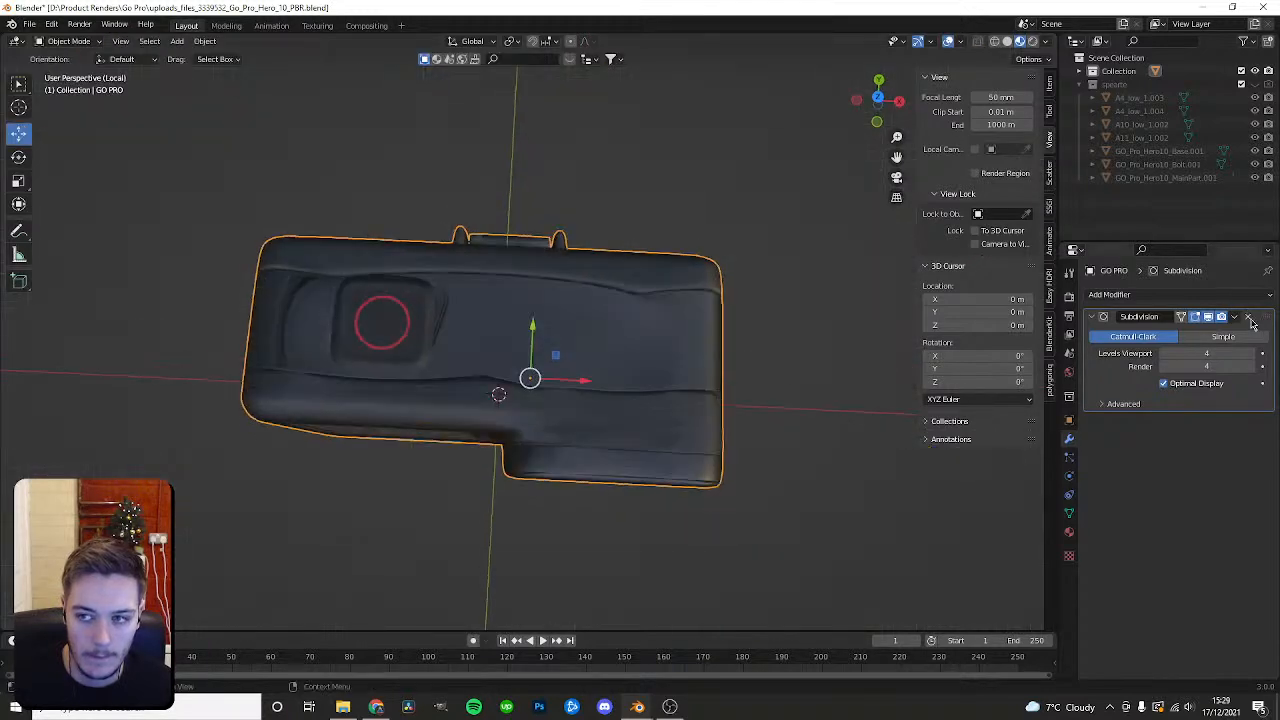
click(1249, 318)
middle_drag(700, 420, 500, 329)
click(537, 288)
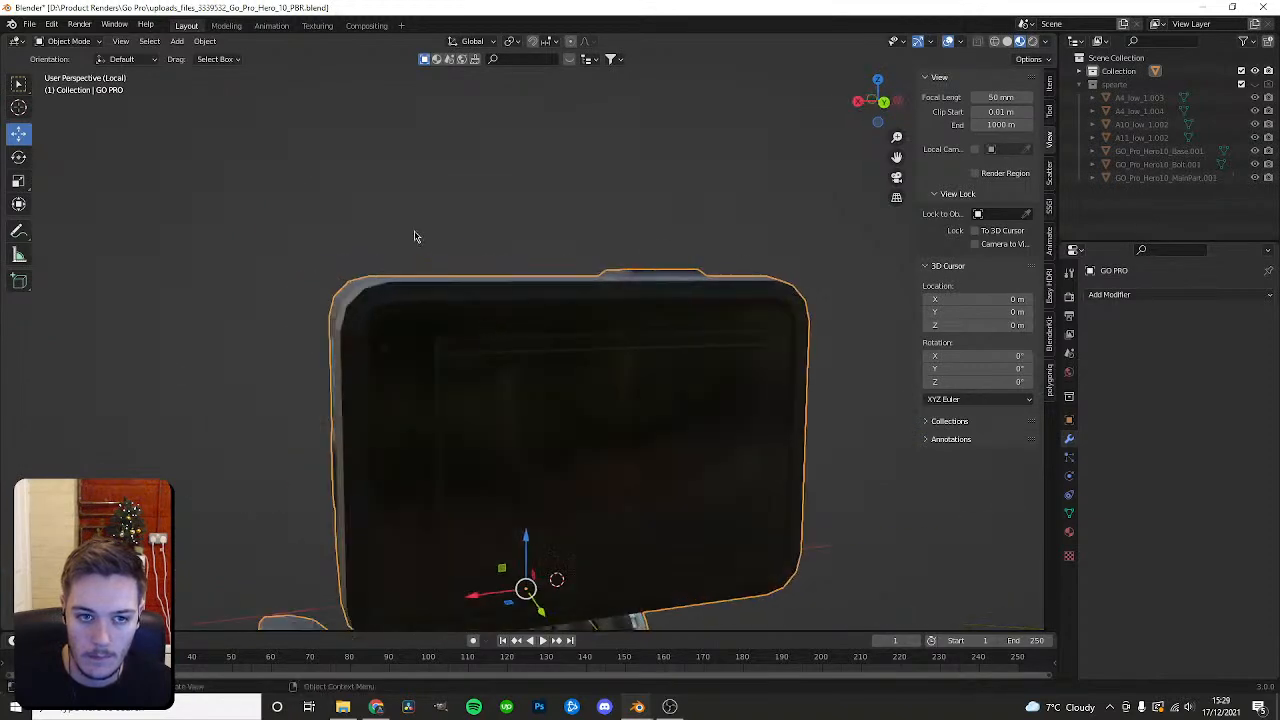
Try beveling the edge loop across the camera's rounded upper corner, and undo the bevel.
scroll(415, 237, up, 3)
middle_drag(343, 274, 407, 342)
key(Tab)
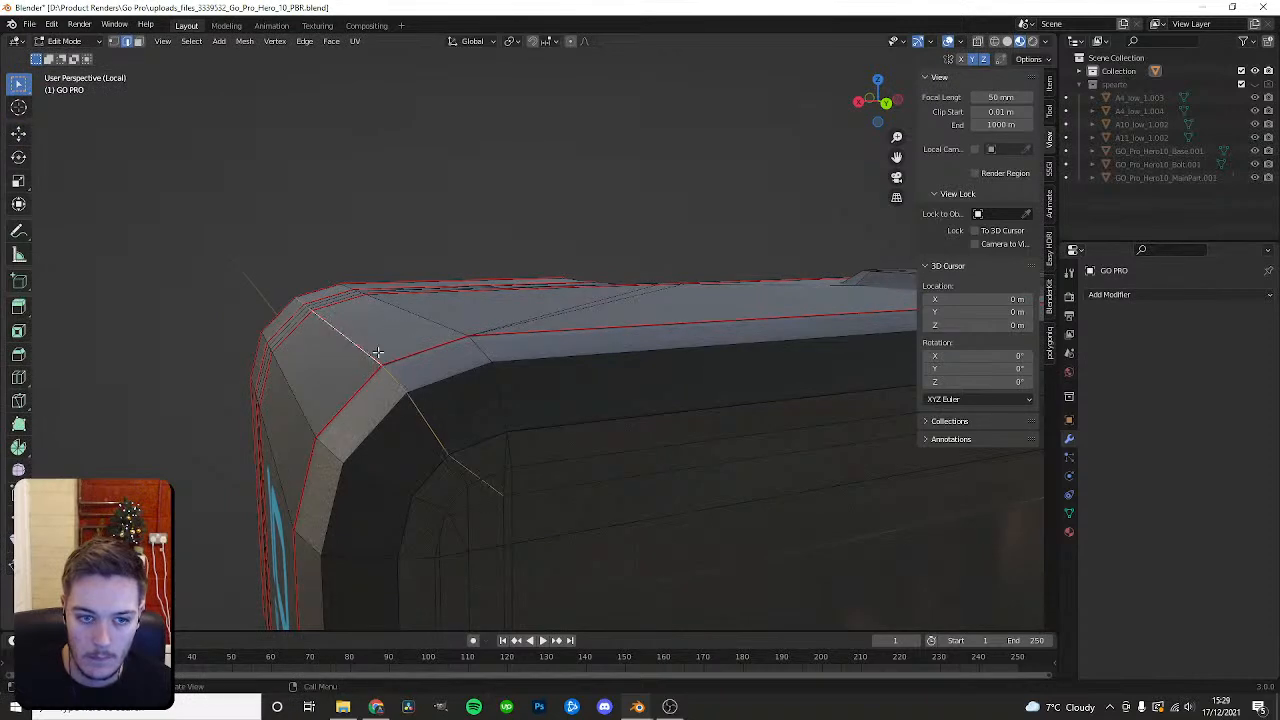
alt+click(374, 352)
key(ctrl+b)
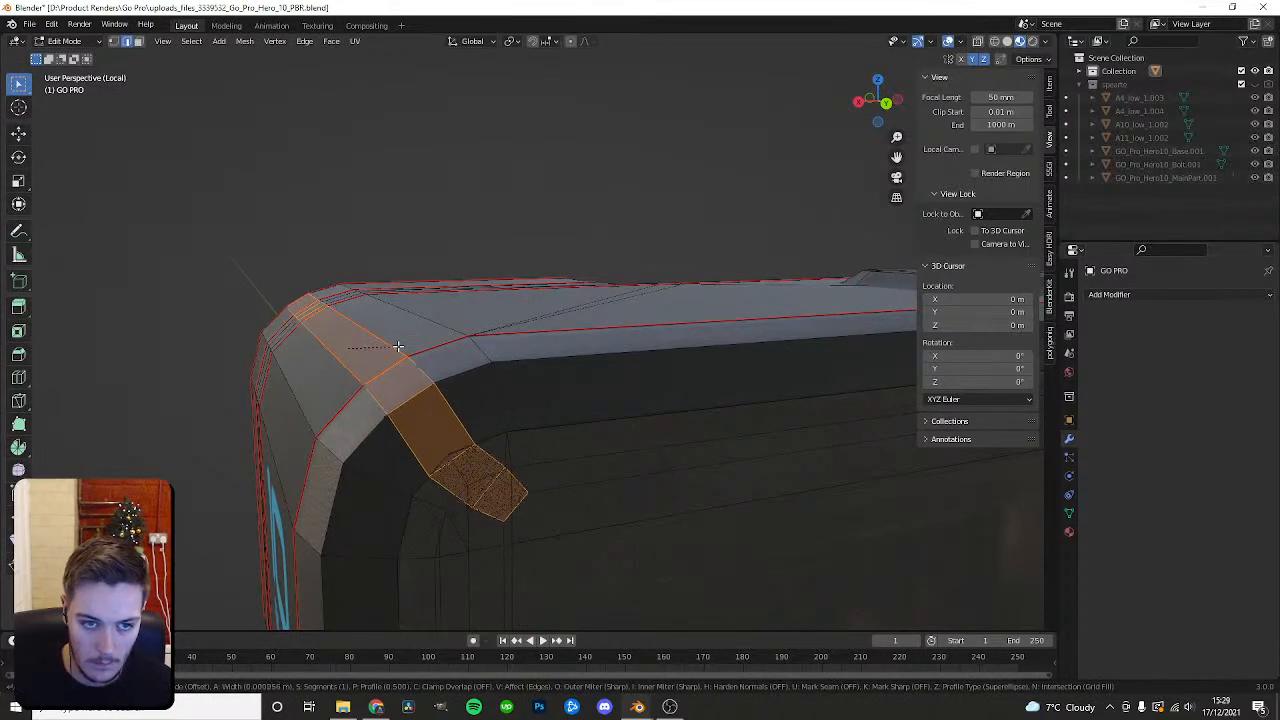
click(393, 349)
key(Tab)
middle_drag(403, 277, 502, 348)
key(Tab)
key(ctrl+z)
key(Tab)
Try a level 2 Subdivision Surface modifier on the GO PRO object and remove it.
right_click(550, 345)
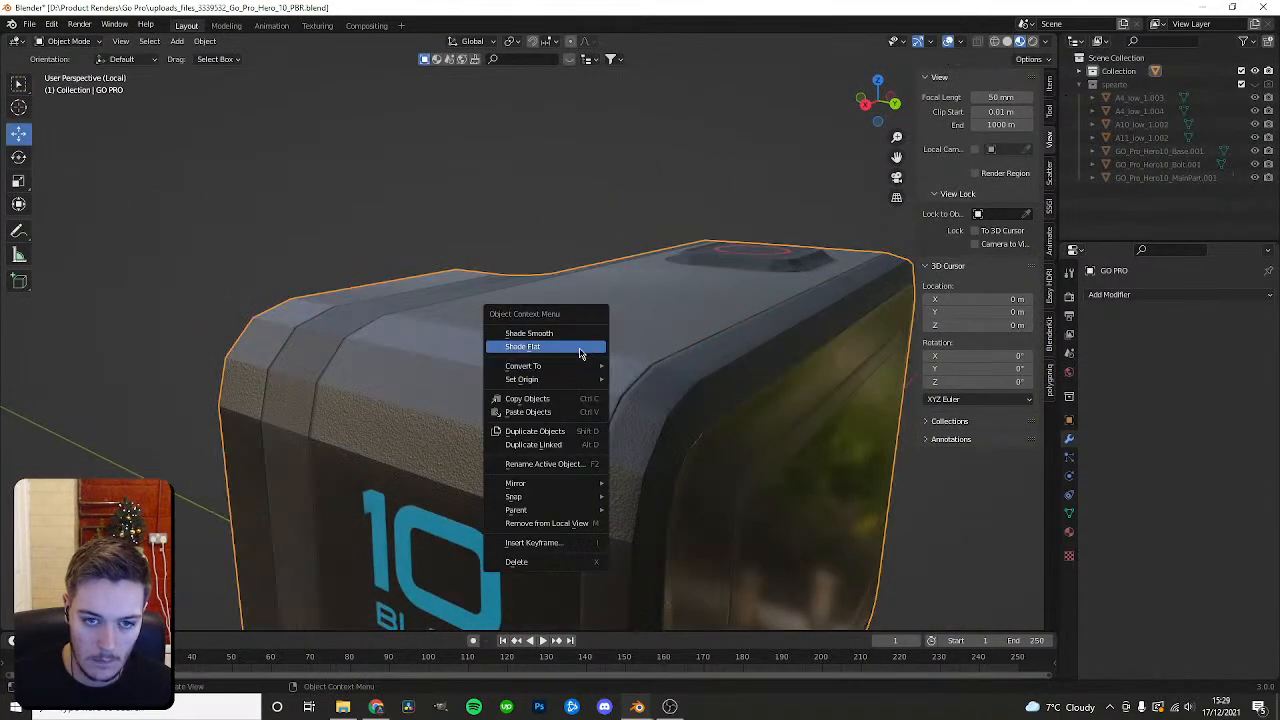
click(613, 347)
click(1129, 295)
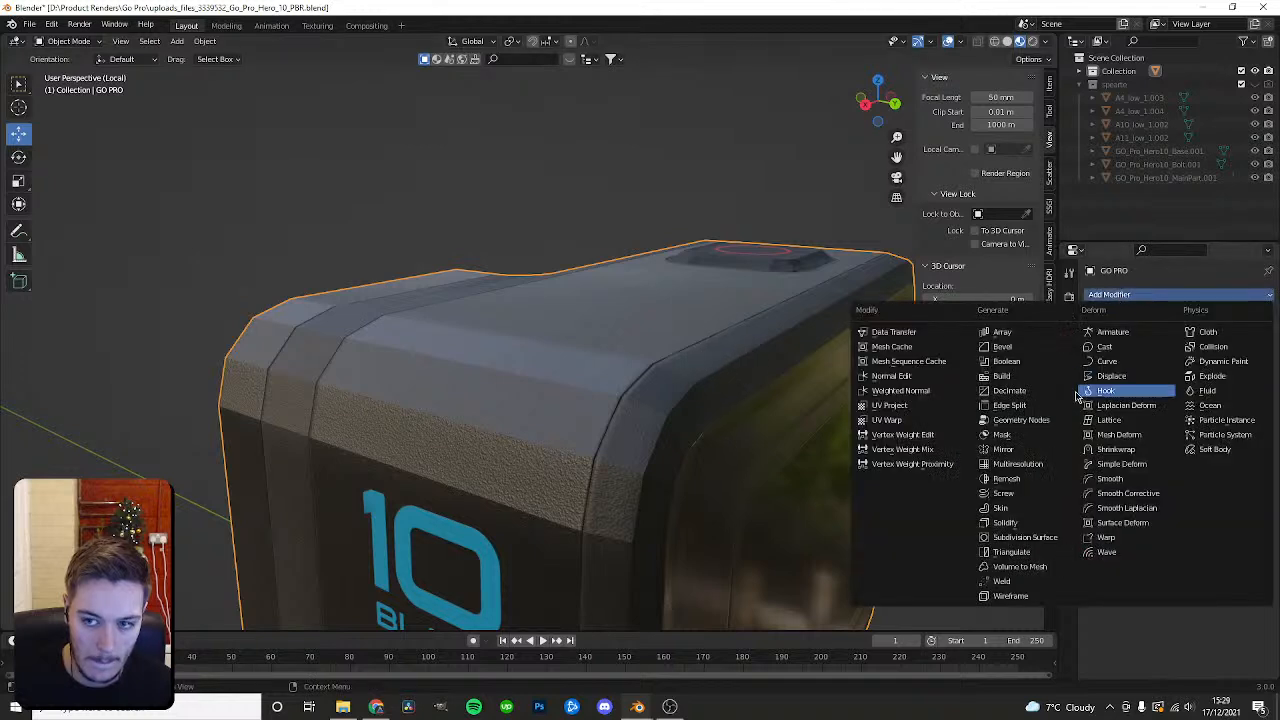
click(1040, 540)
scroll(720, 406, up, 1)
middle_drag(859, 350, 840, 333)
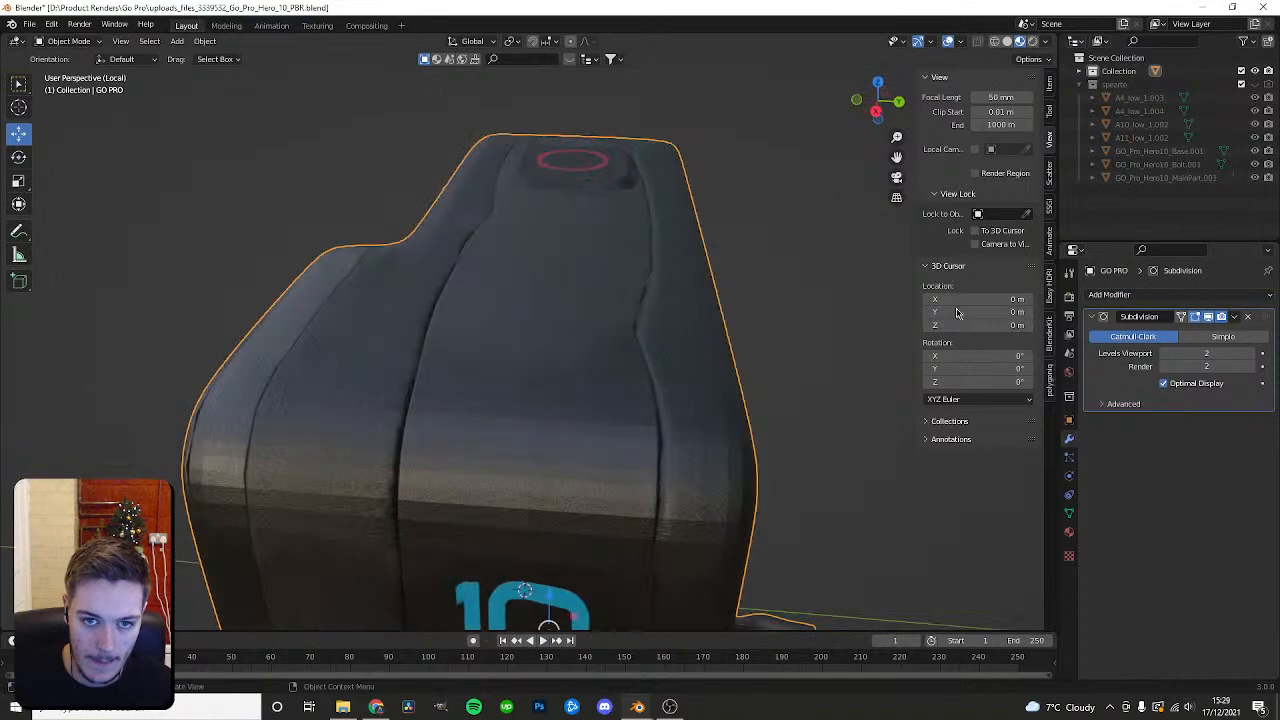
click(1248, 317)
Examine the GO PRO mesh in Edit Mode and Object Mode from several angles.
key(Tab)
key(a)
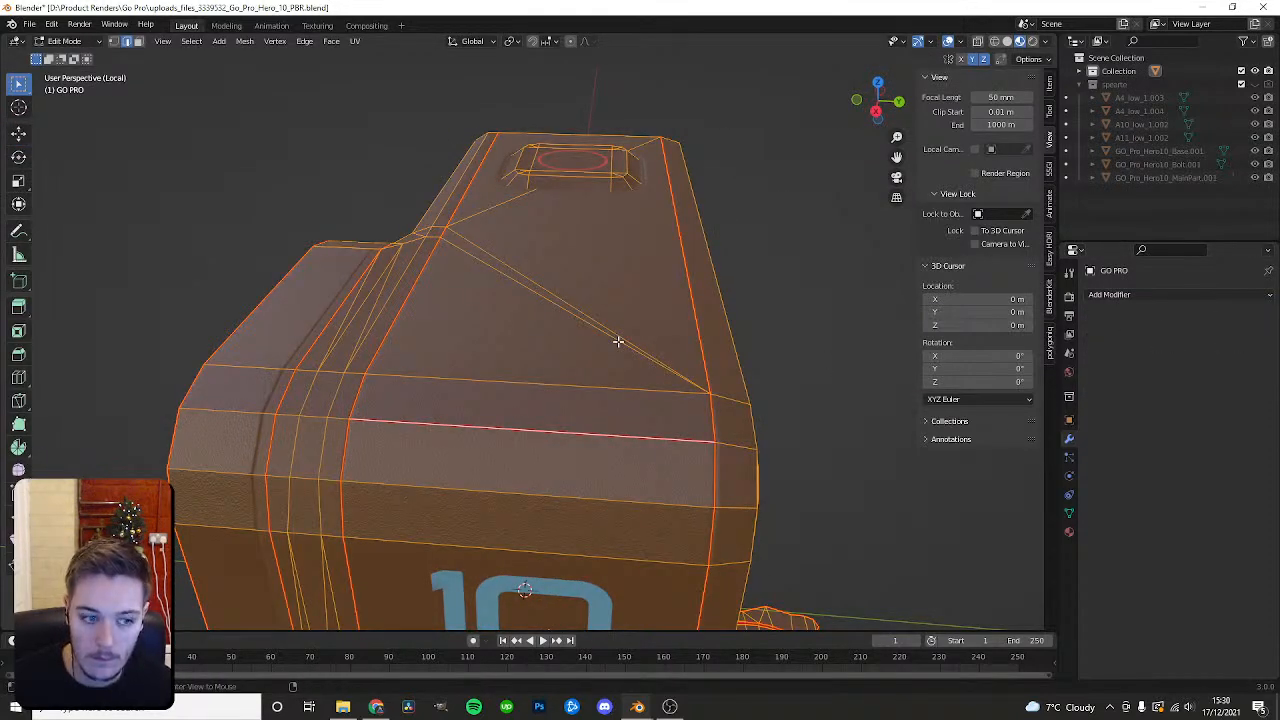
key(Tab)
middle_drag(481, 289, 523, 303)
key(Tab)
click(500, 295)
key(1)
key(shift+space)
key(g)
mouse_move(774, 357)
middle_down()
mouse_move(530, 336)
mouse_move(594, 302)
middle_up()
key(Tab)
scroll(530, 336, down, 5)
key(z)
middle_drag(664, 336, 677, 314)
key(z)
mouse_move(712, 418)
middle_down()
mouse_move(672, 405)
mouse_move(735, 358)
mouse_move(711, 274)
mouse_move(556, 301)
mouse_move(517, 329)
mouse_move(545, 320)
middle_up()
Save the file and apply Shade Flat to the GO PRO object.
key(alt+a)
key(ctrl+s)
click(545, 320)
right_click(545, 320)
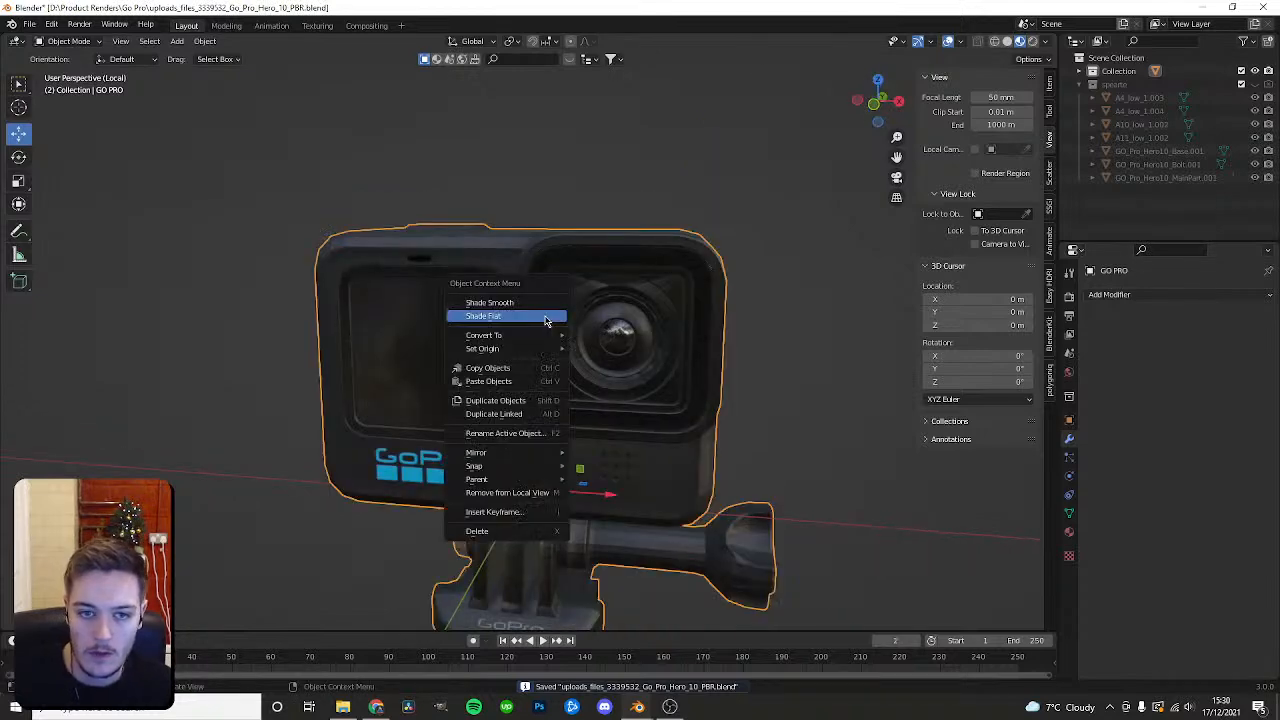
click(542, 317)
middle_drag(717, 357, 717, 314)
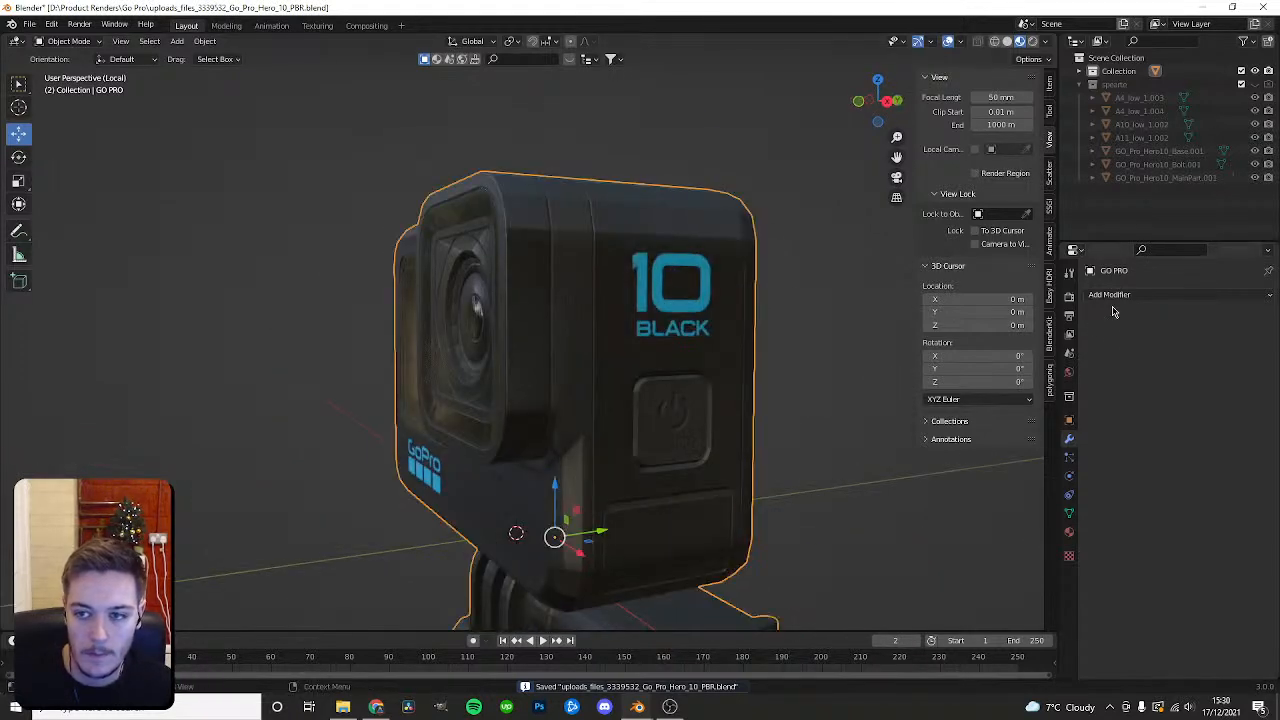
Test a level 1 Subdivision Surface modifier on the flat-shaded GO PRO object, and delete the modifier.
click(1100, 294)
click(1025, 537)
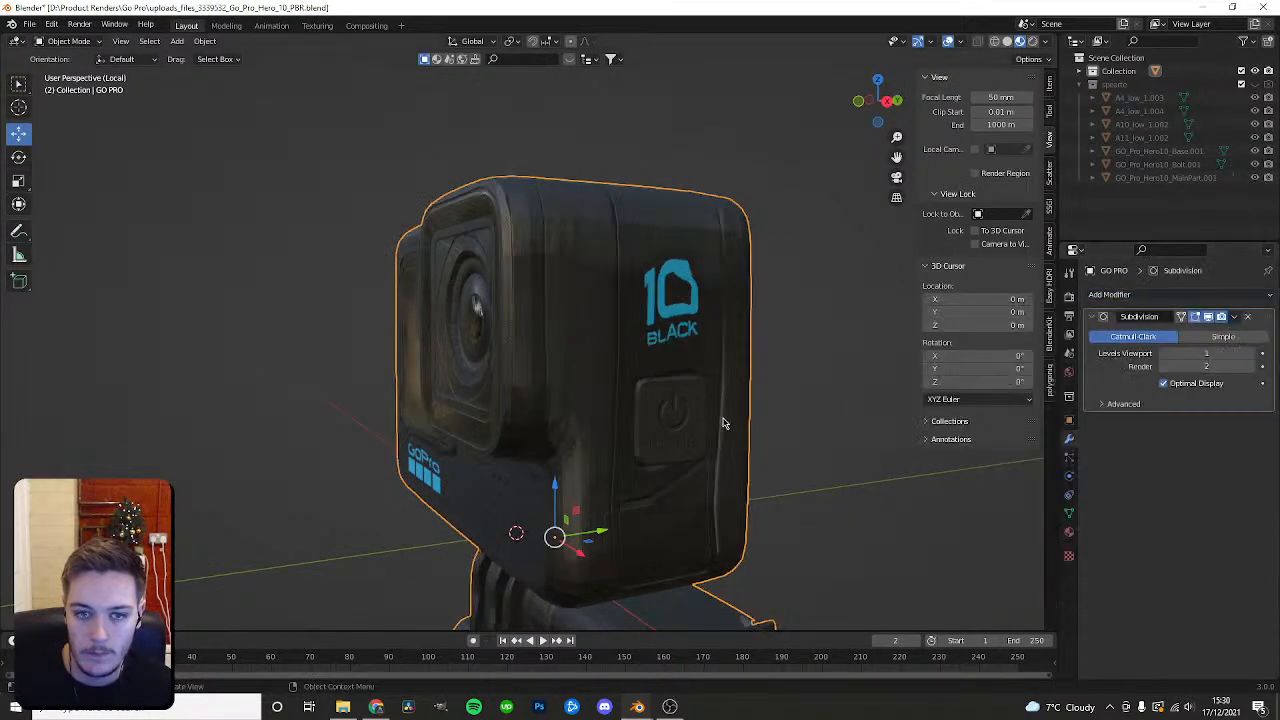
middle_drag(759, 390, 656, 262)
click(1250, 318)
scroll(656, 262, down, 2)
shift+middle_drag(670, 331, 623, 331)
click(623, 331)
middle_drag(757, 245, 655, 333)
right_click(655, 333)
click(753, 304)
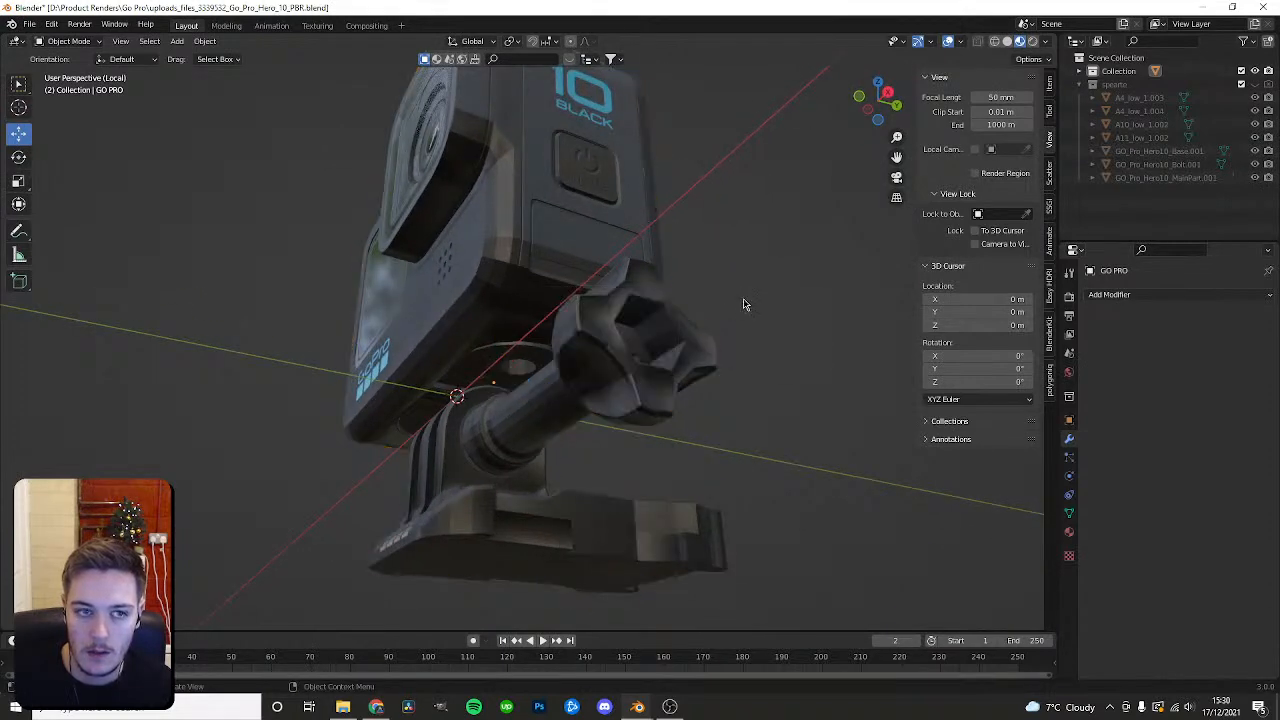
Try Voxel Remesh on the GO PRO object at 1 m voxel size with and without Fix Poles, undoing each result.
click(622, 291)
click(1069, 513)
click(1178, 630)
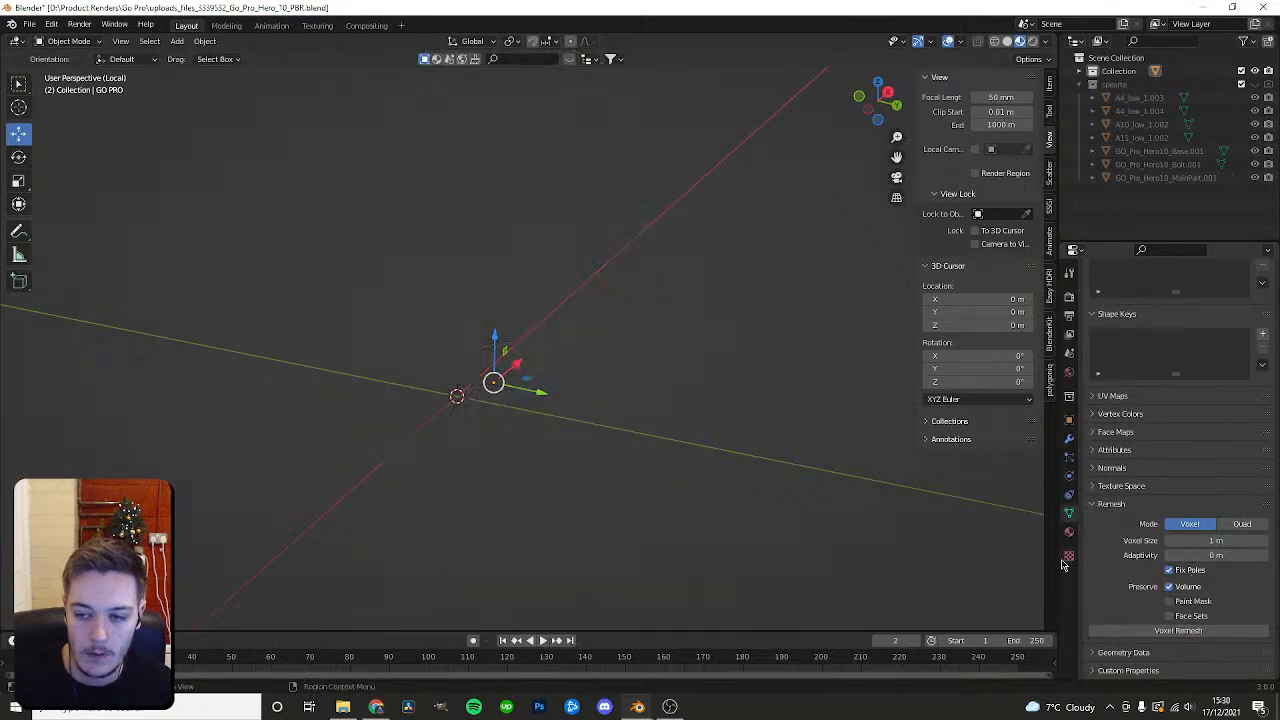
key(ctrl+z)
click(1168, 570)
click(1178, 630)
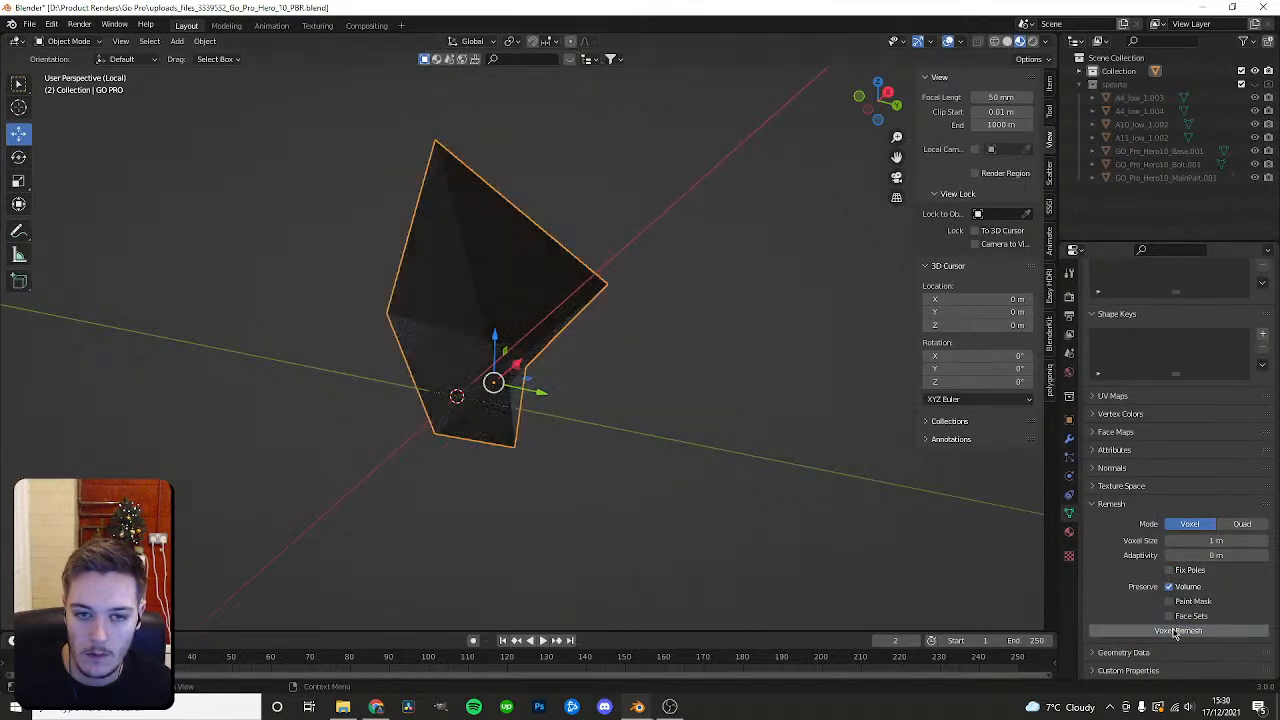
key(ctrl+z)
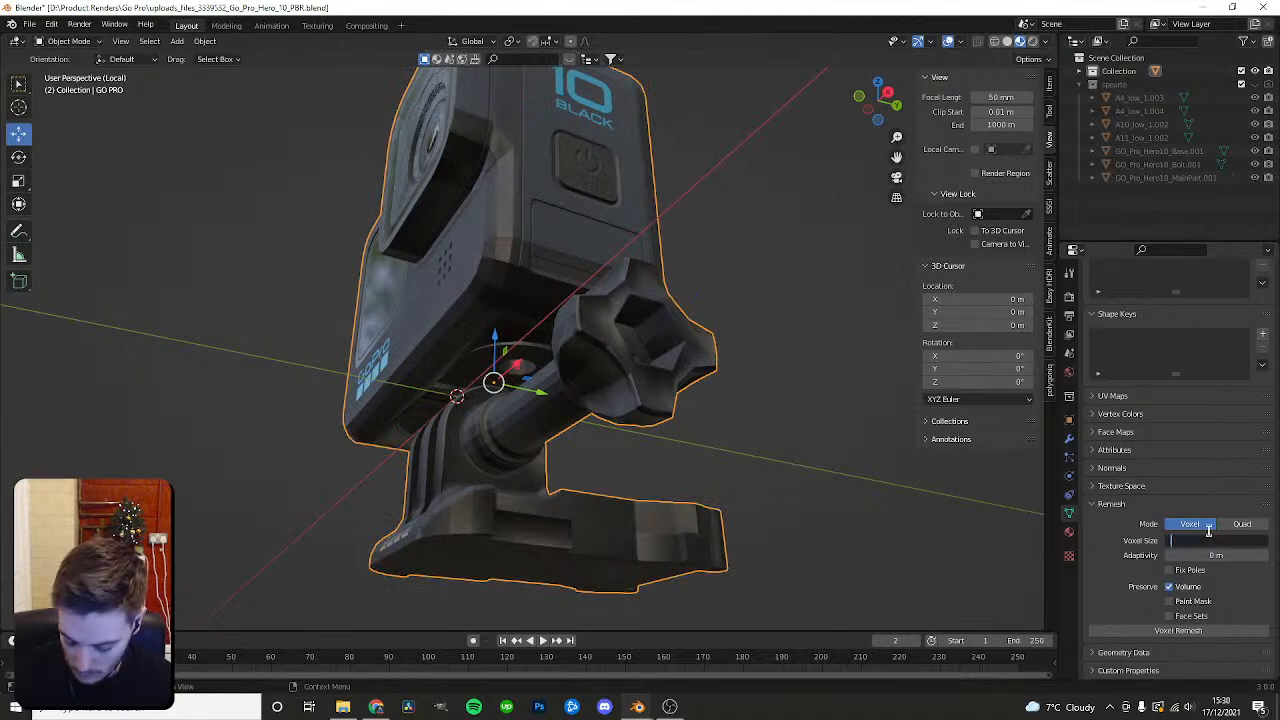
Try Voxel Remesh with the voxel size set to 0.1 m, including repeated passes, and undo them all.
click(1178, 630)
key(ctrl+z)
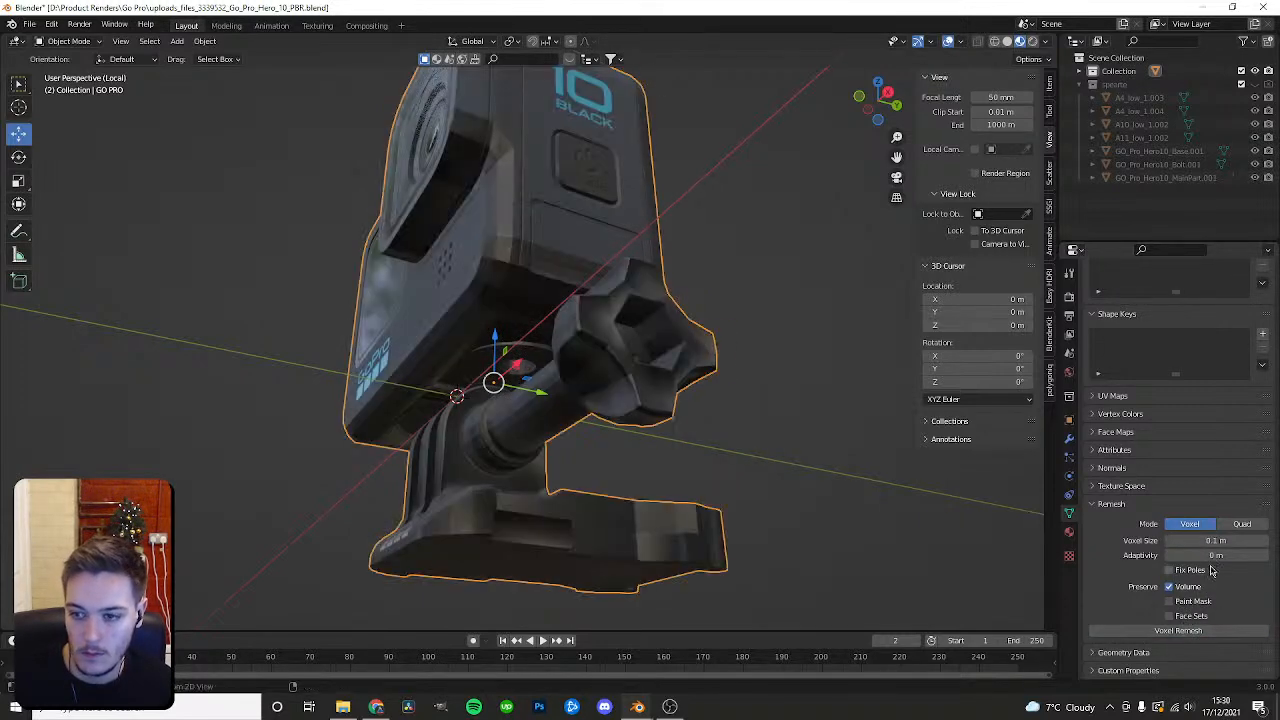
click(1188, 630)
click(1188, 630)
click(1186, 630)
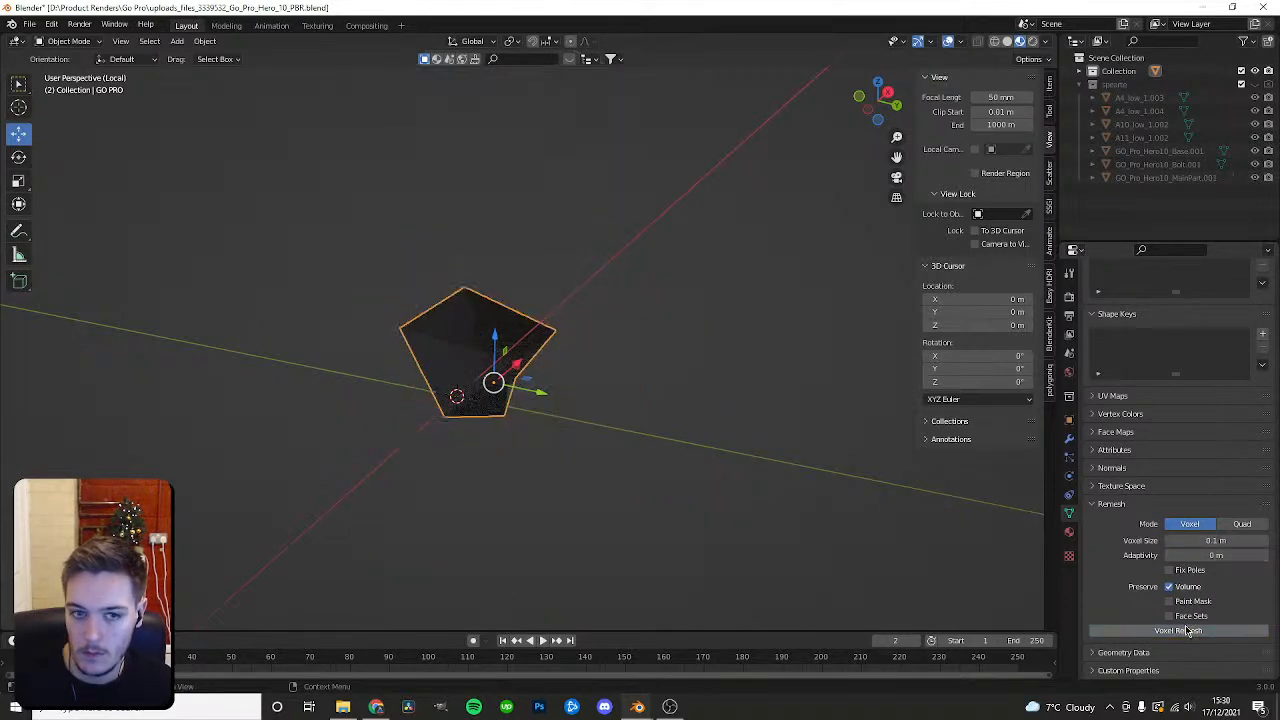
key(ctrl+z)
key(ctrl+z)
key(ctrl+z)
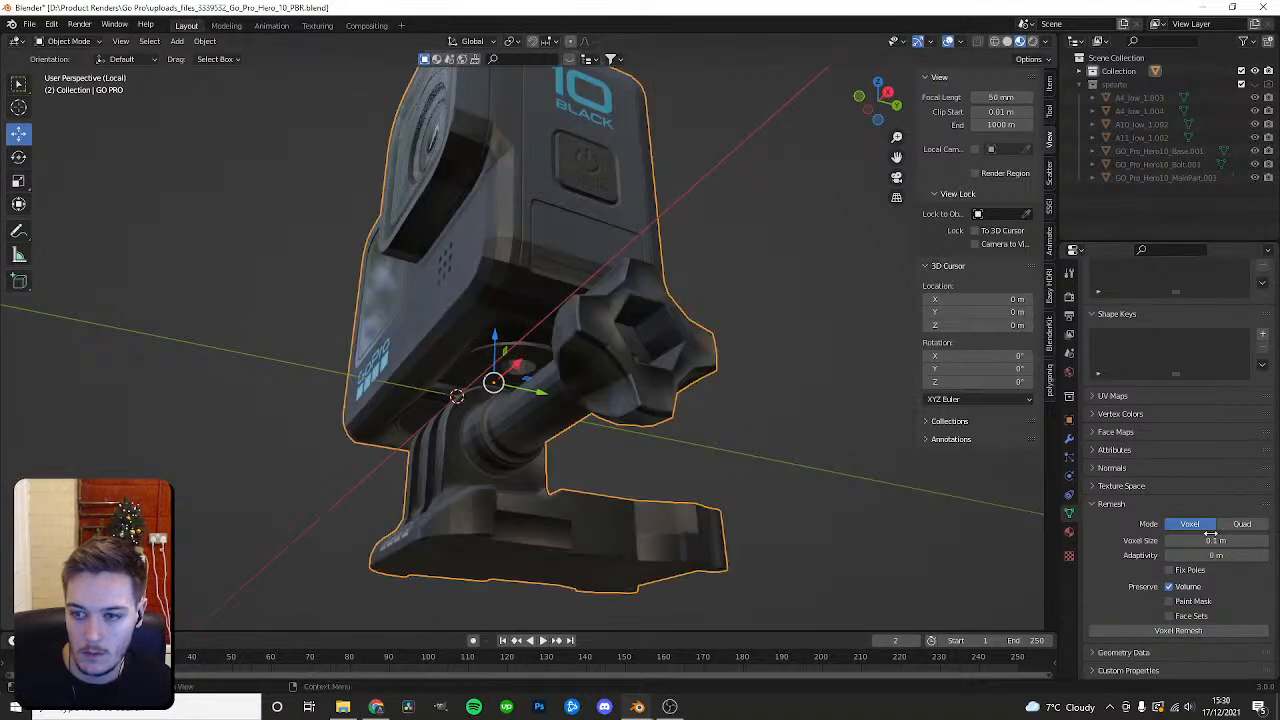
Try Voxel Remesh with voxel sizes of 5 m and 100 m, undo each attempt, and enable Fix Poles.
click(1182, 630)
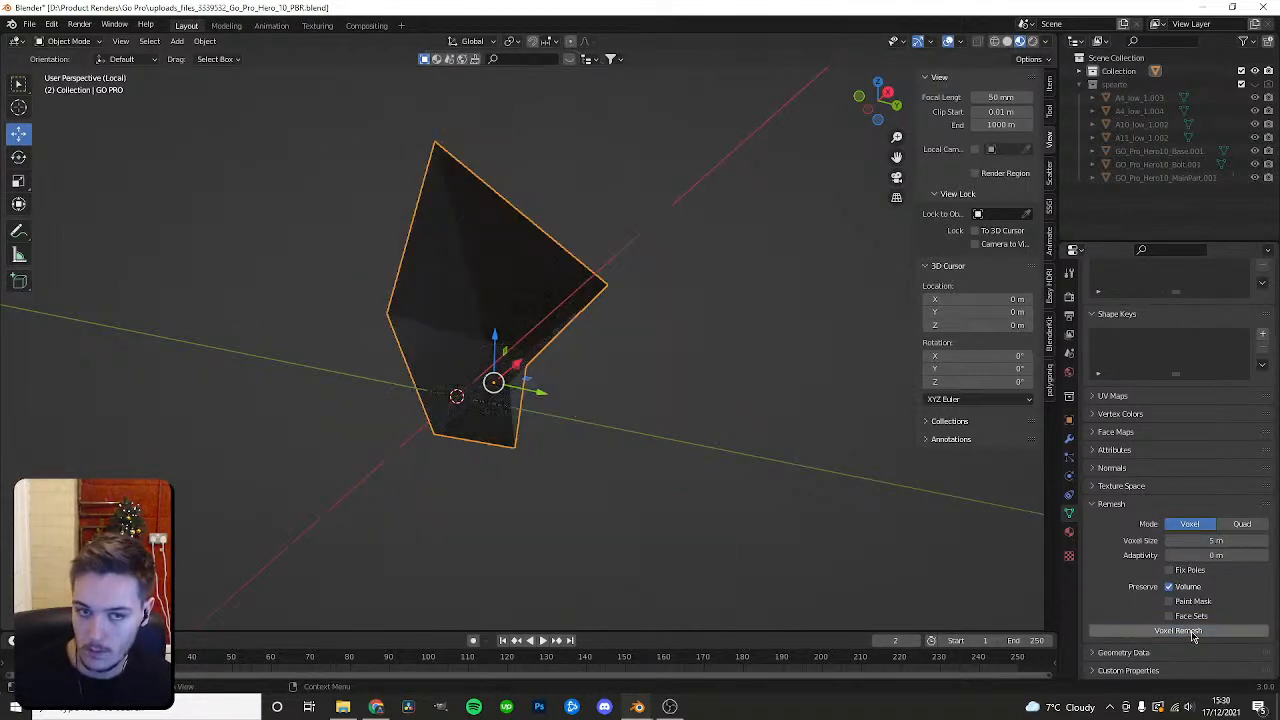
key(ctrl+z)
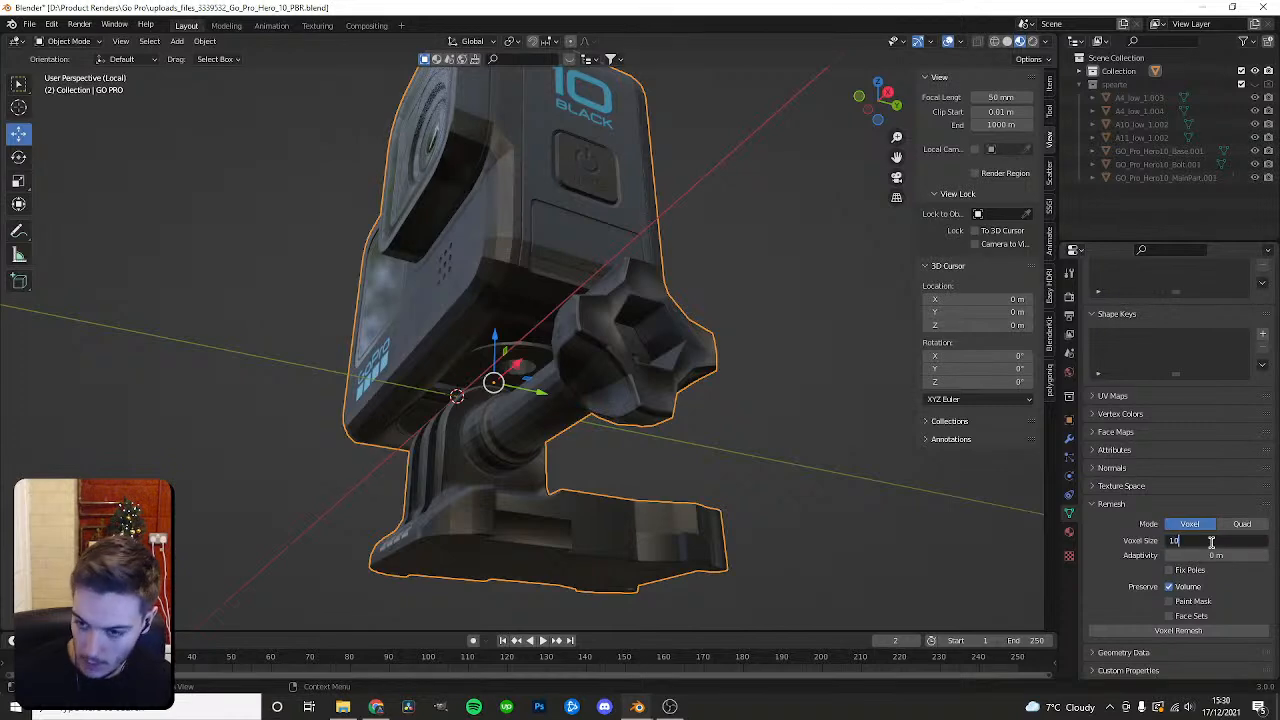
click(1180, 630)
key(ctrl+z)
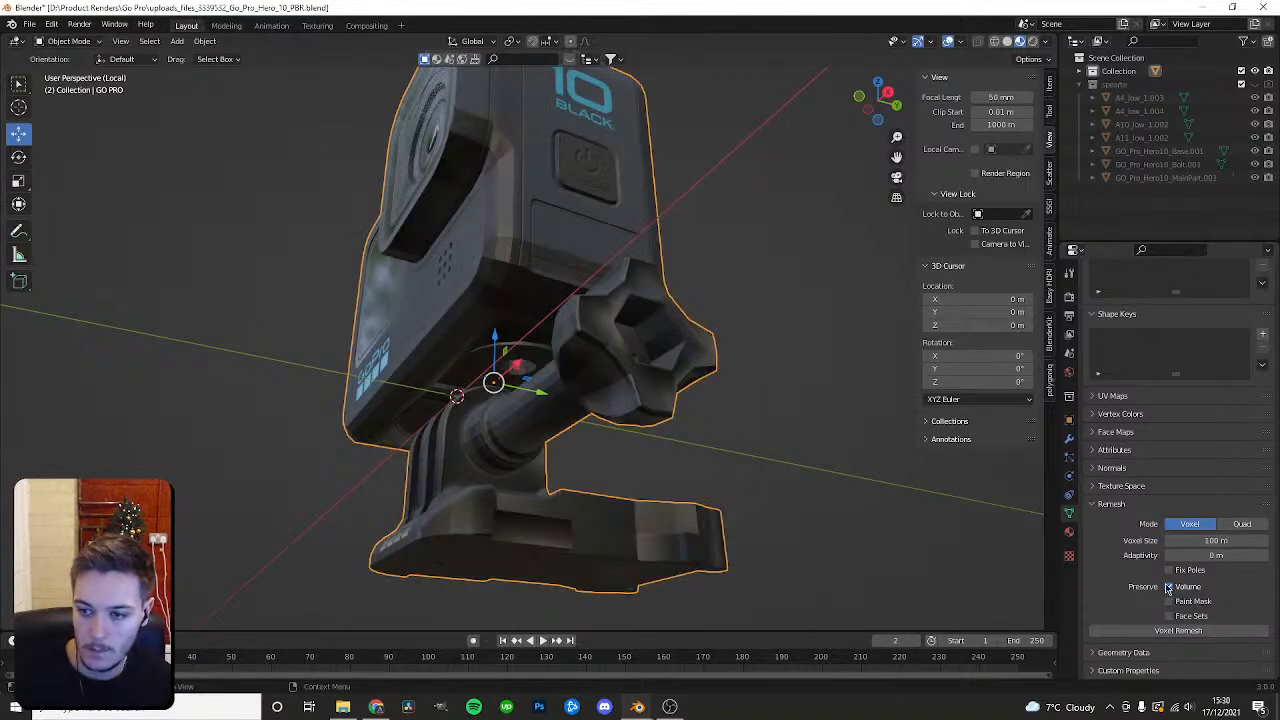
click(1183, 630)
key(ctrl+z)
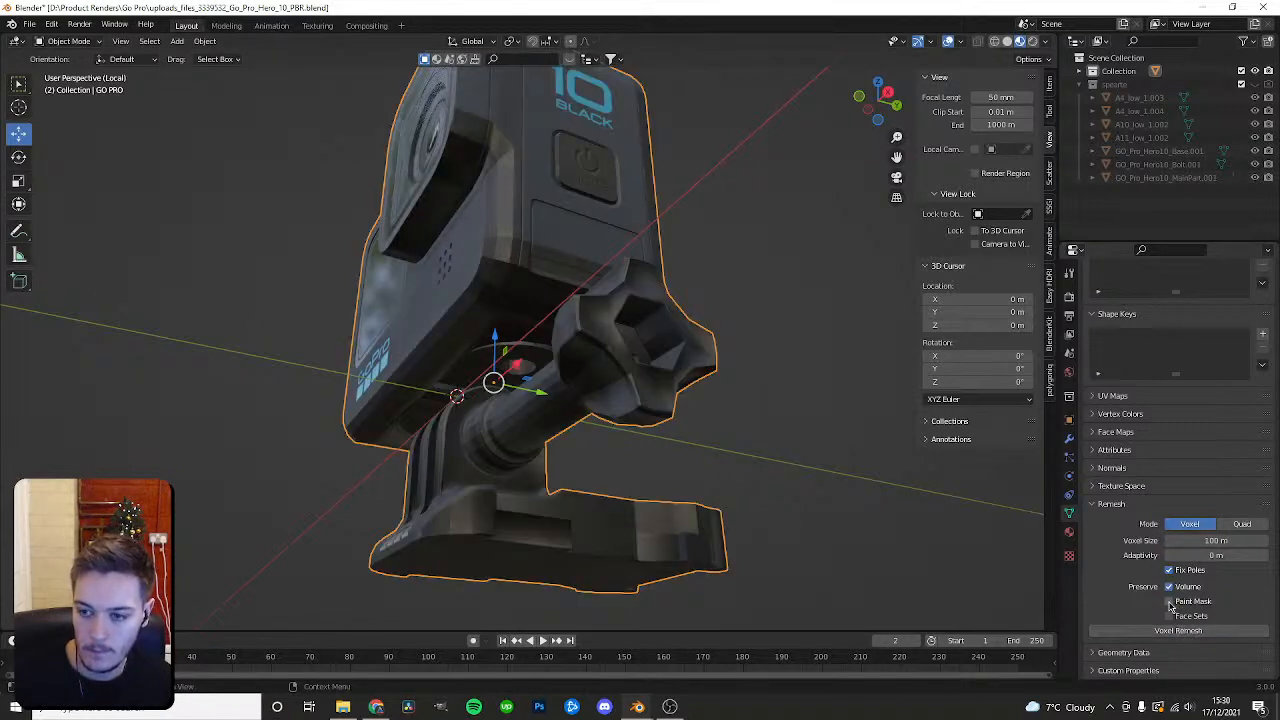
Switch the remesh mode to Quad and try a QuadriFlow Remesh in Faces mode with Use Mesh Symmetry enabled.
click(1242, 523)
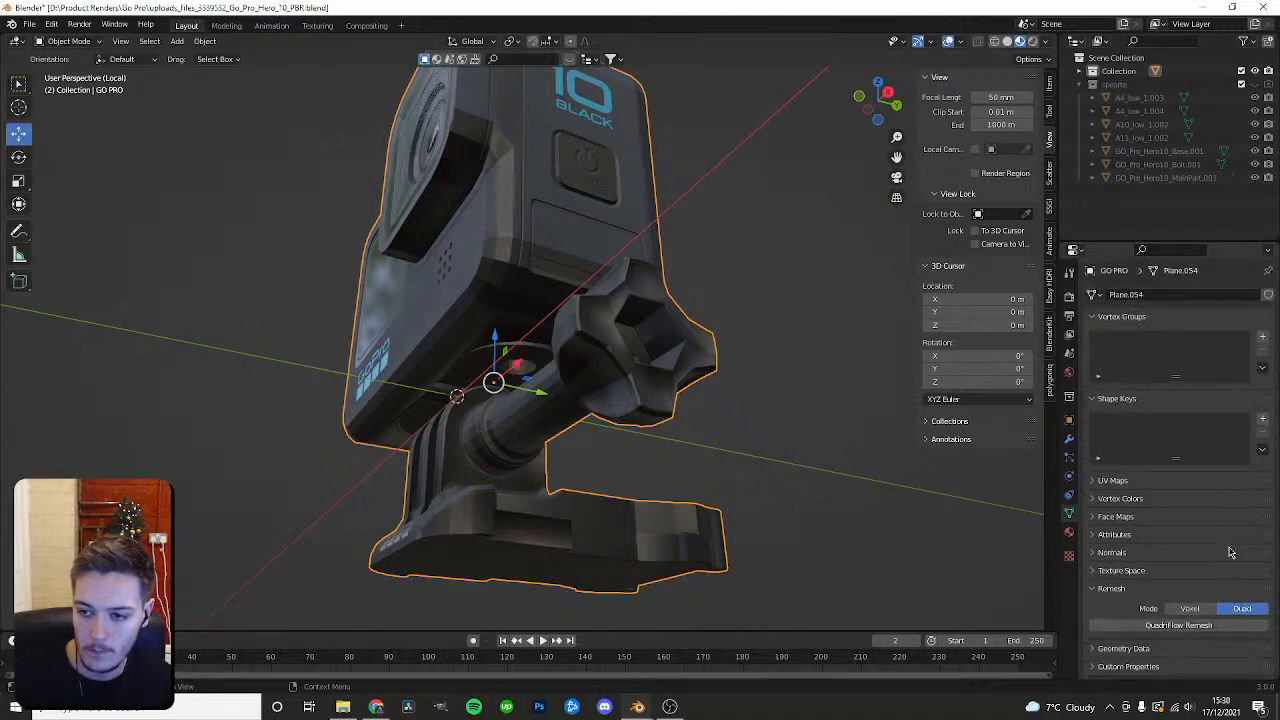
click(1182, 626)
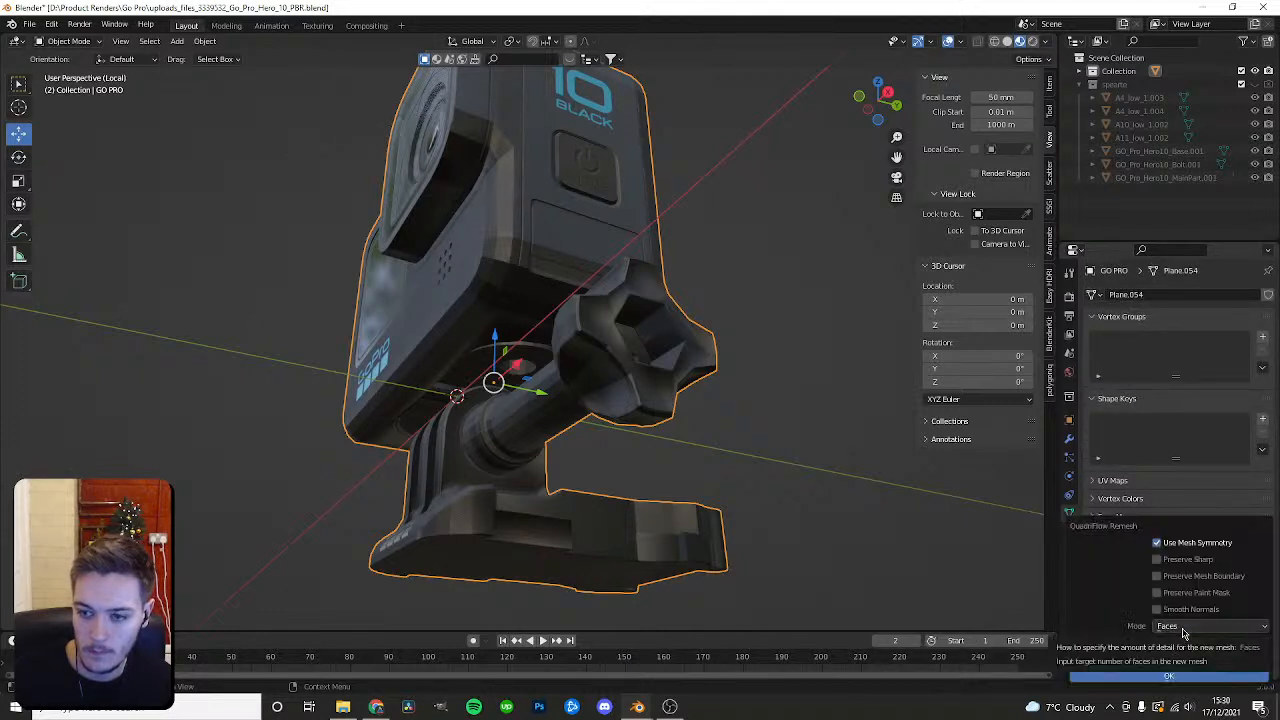
click(1170, 677)
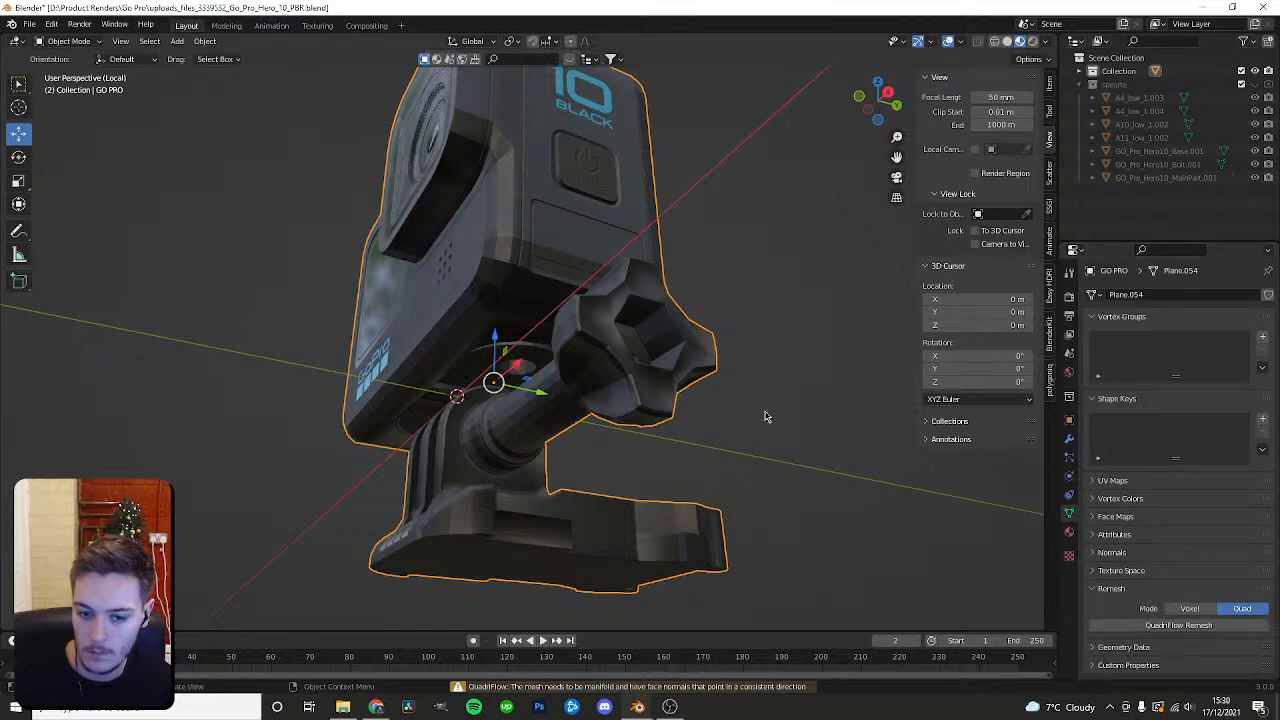
Check the face orientation of the whole GO PRO mesh with the Face Orientation overlay, and hide the overlay again.
middle_drag(765, 416, 739, 396)
key(Tab)
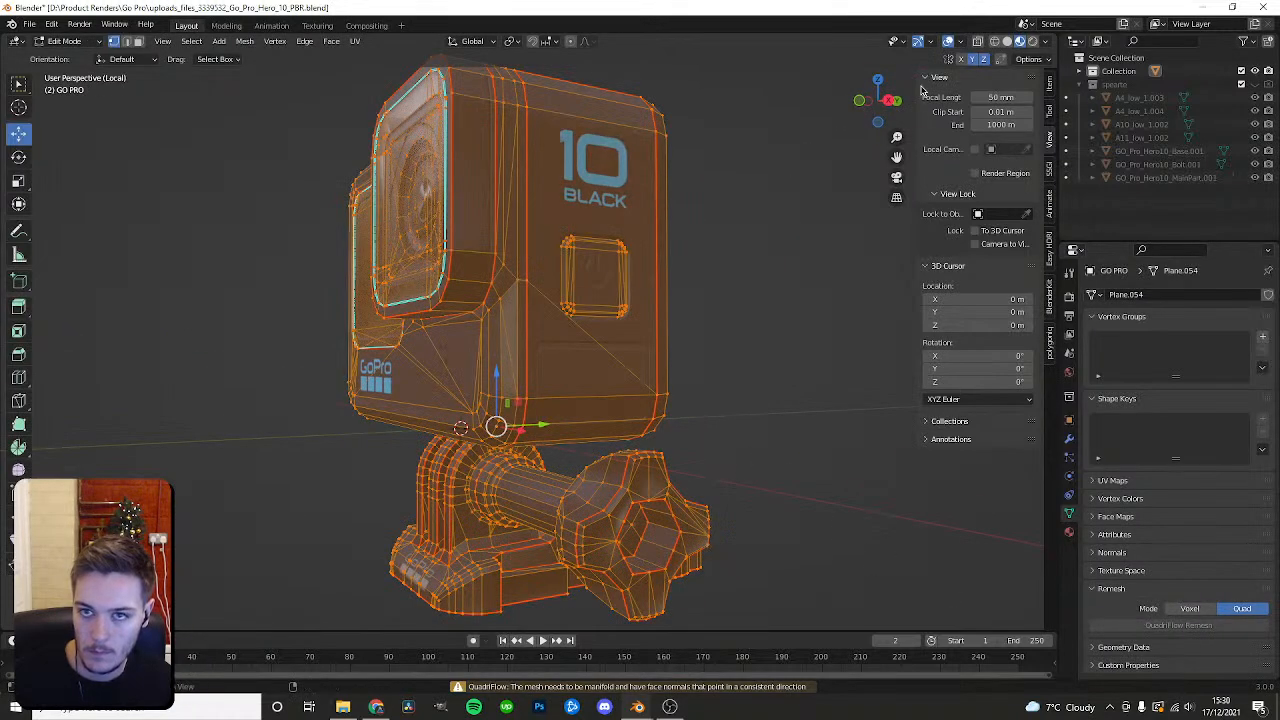
click(961, 42)
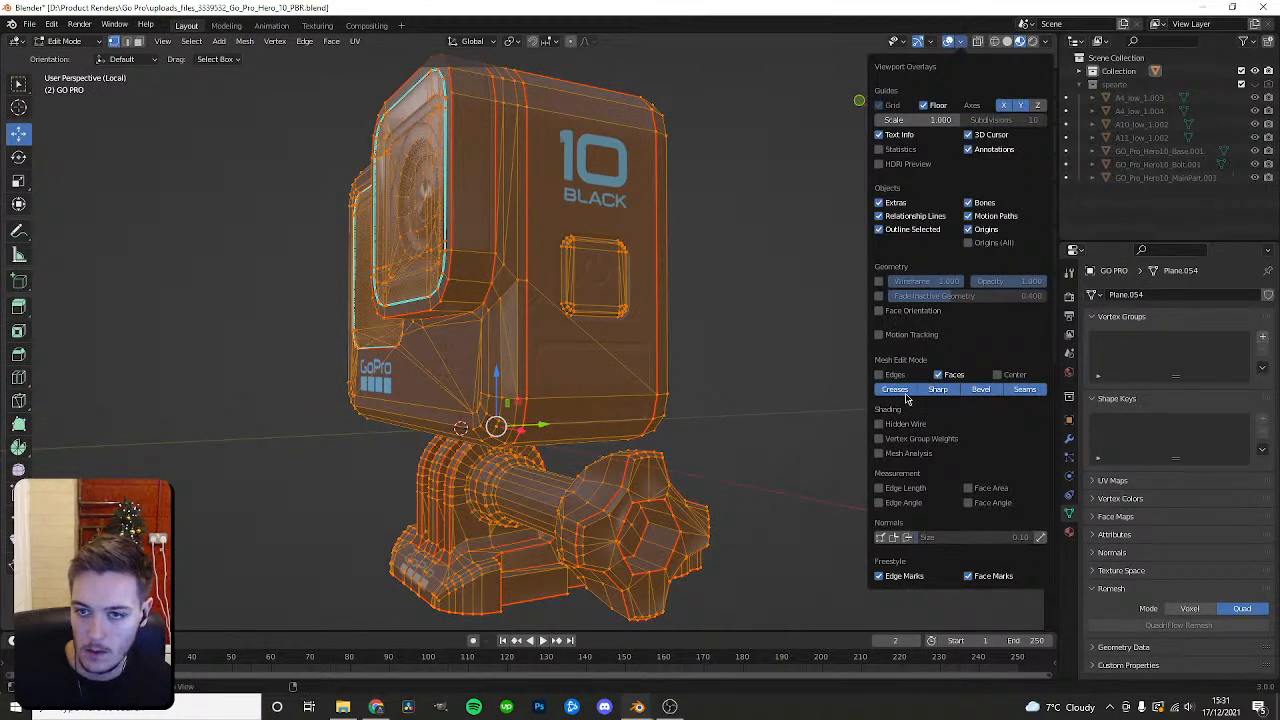
click(888, 313)
middle_drag(760, 330, 675, 218)
key(a)
click(958, 42)
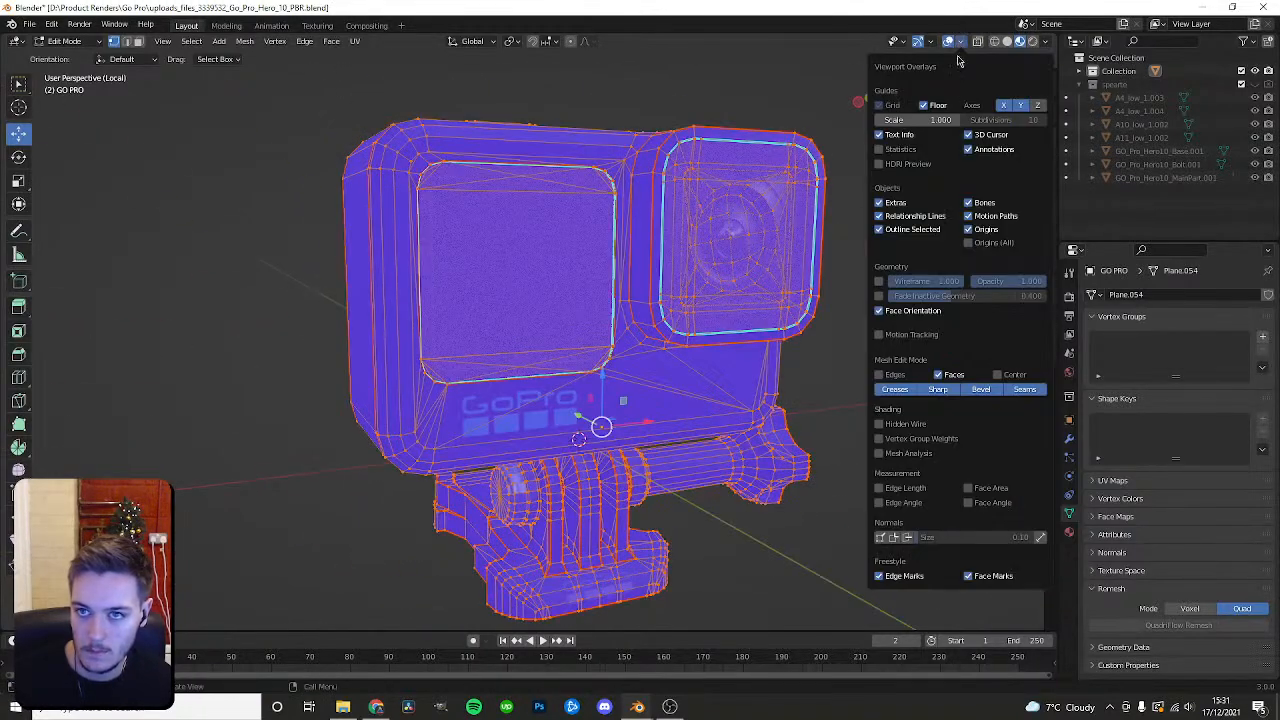
click(895, 313)
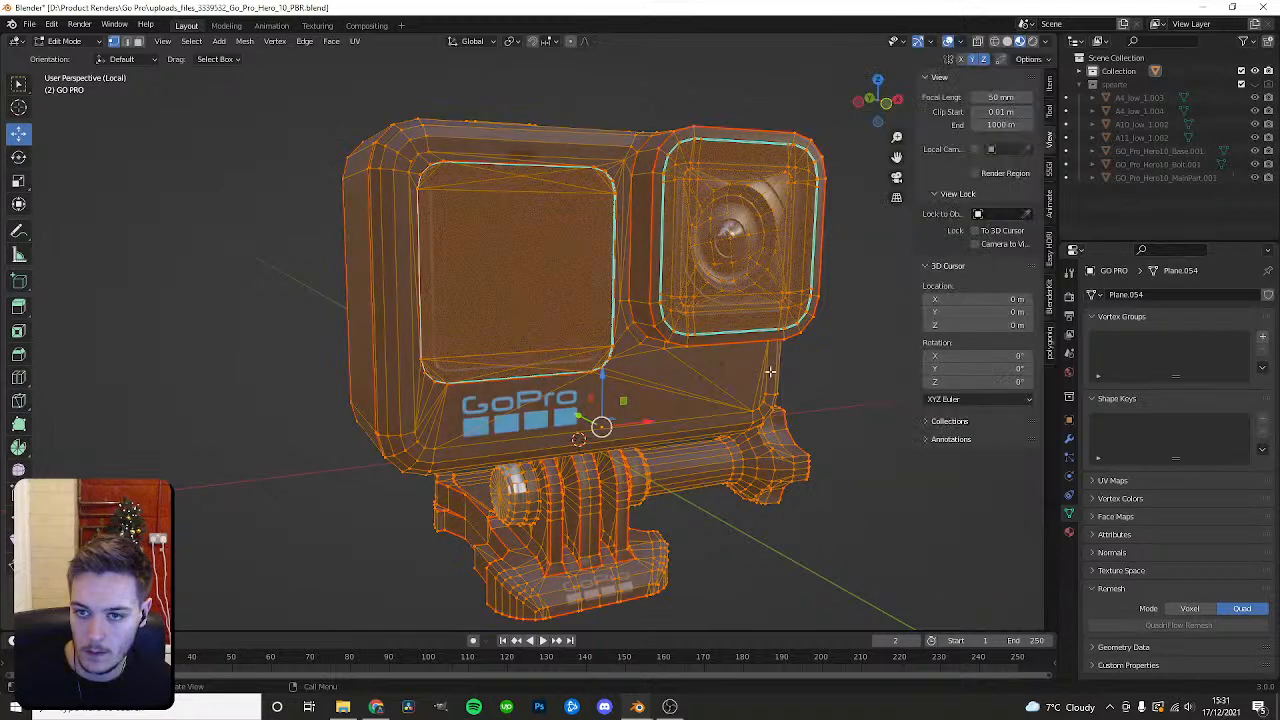
middle_drag(791, 371, 706, 354)
key(Tab)
Switch the remesh mode back to Voxel, try a Voxel Remesh at 100 m with Fix Poles enabled, and undo it.
click(1197, 608)
scroll(1165, 605, down, 2)
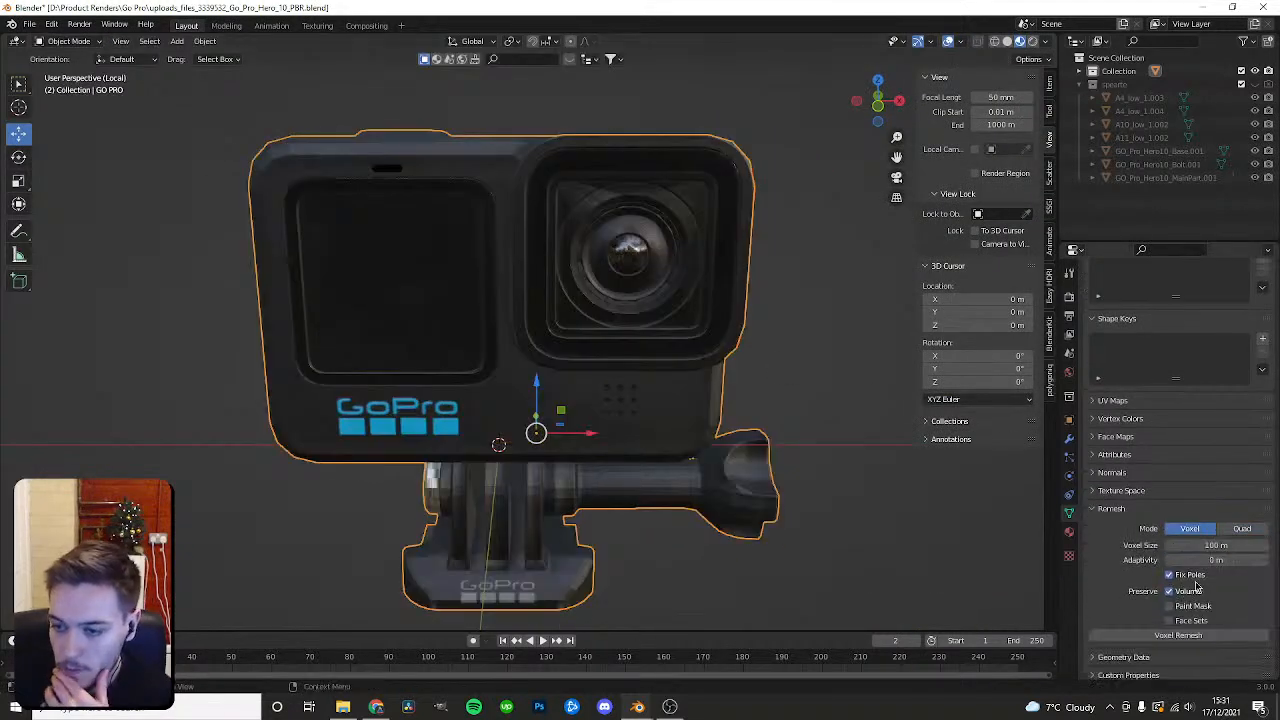
click(1174, 636)
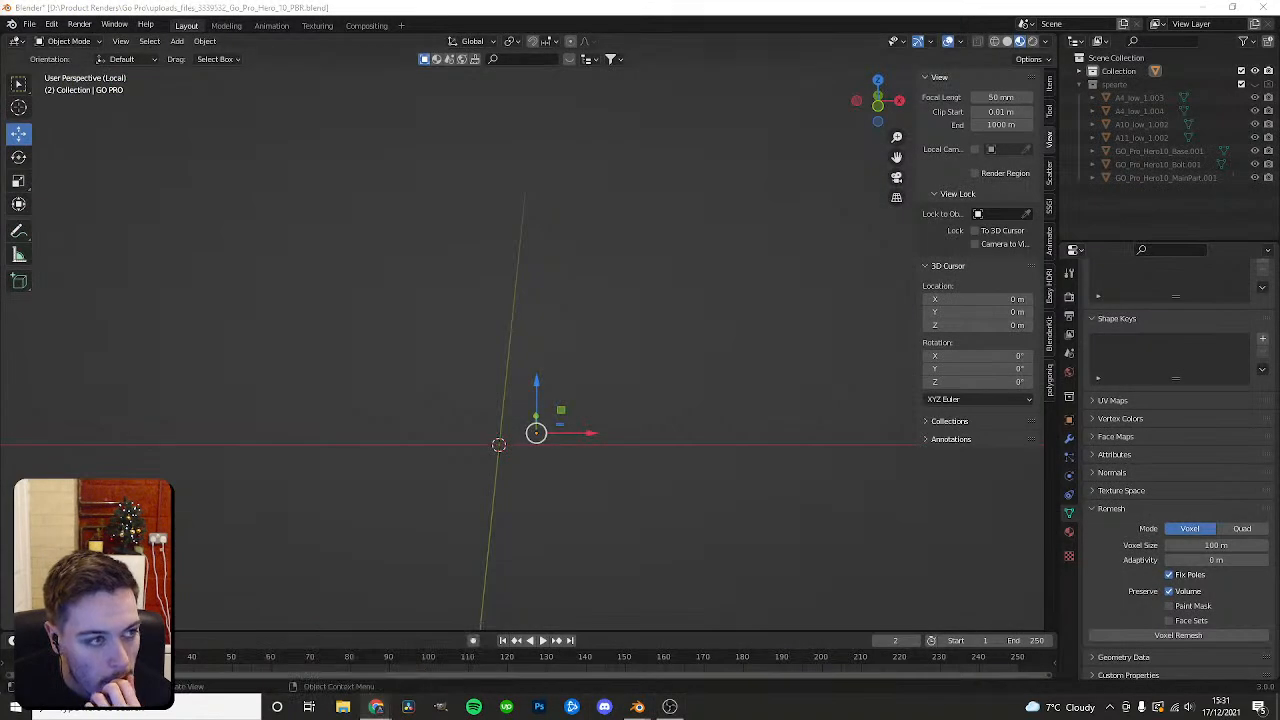
click(1080, 85)
click(1255, 84)
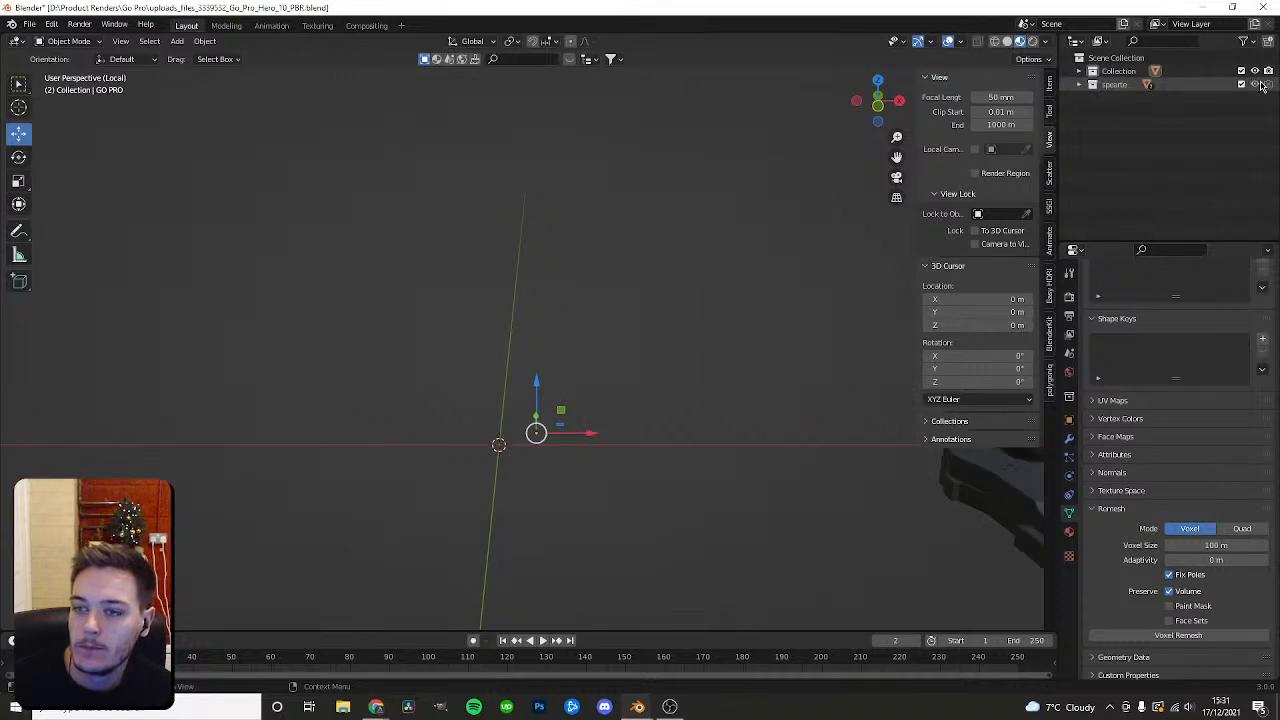
click(1258, 85)
key(ctrl+z)
key(ctrl+z)
key(ctrl+z)
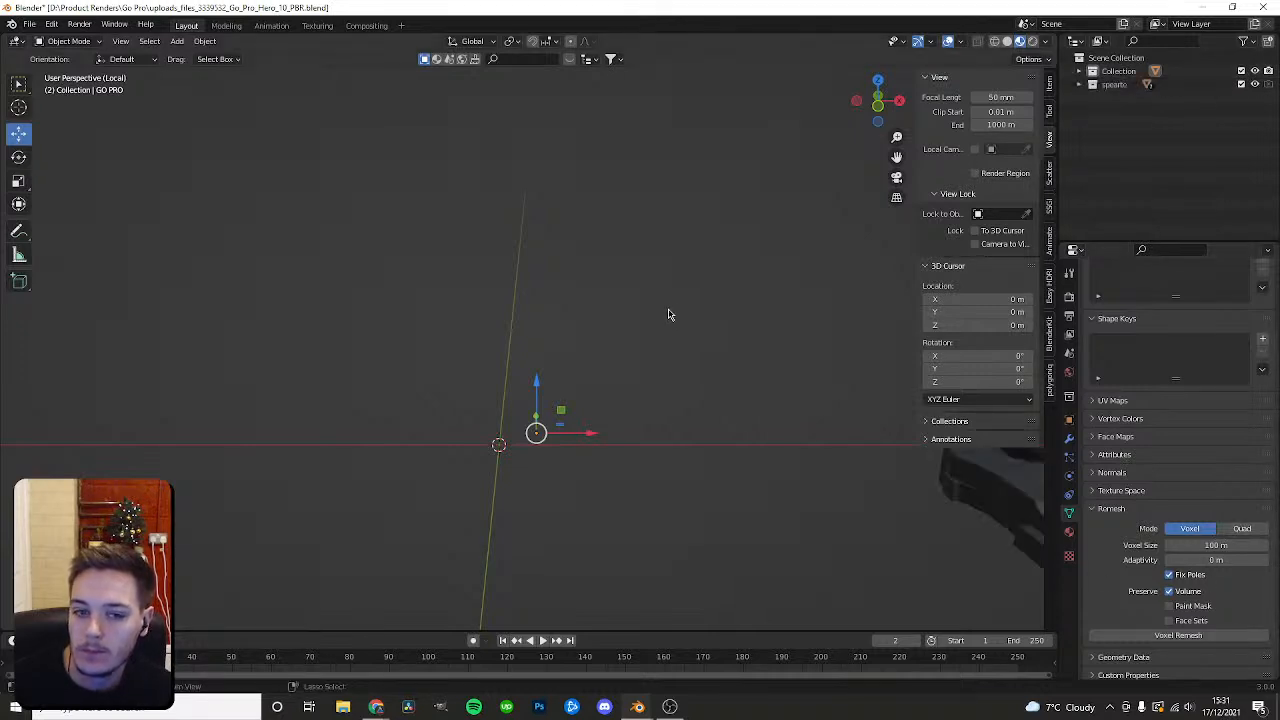
Try adding two edge loops around the upper corner of the camera body, next to the front screen.
middle_drag(790, 391, 586, 272)
key(Tab)
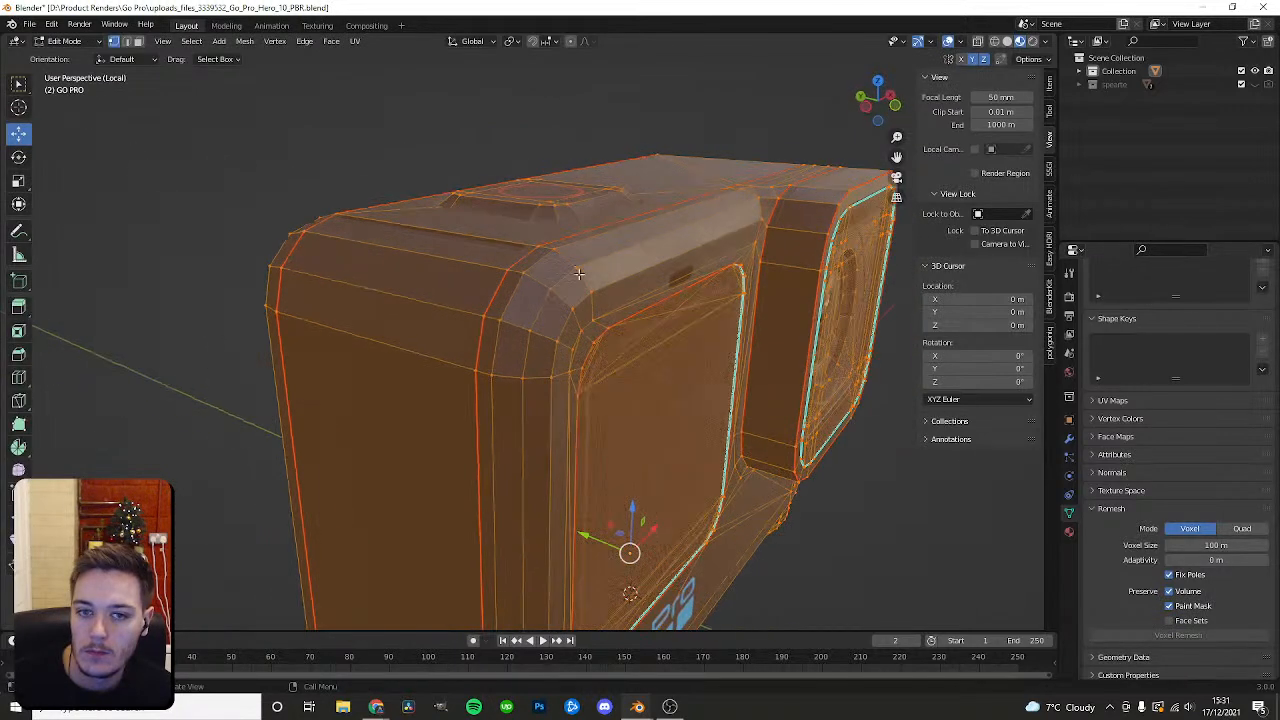
key(Tab)
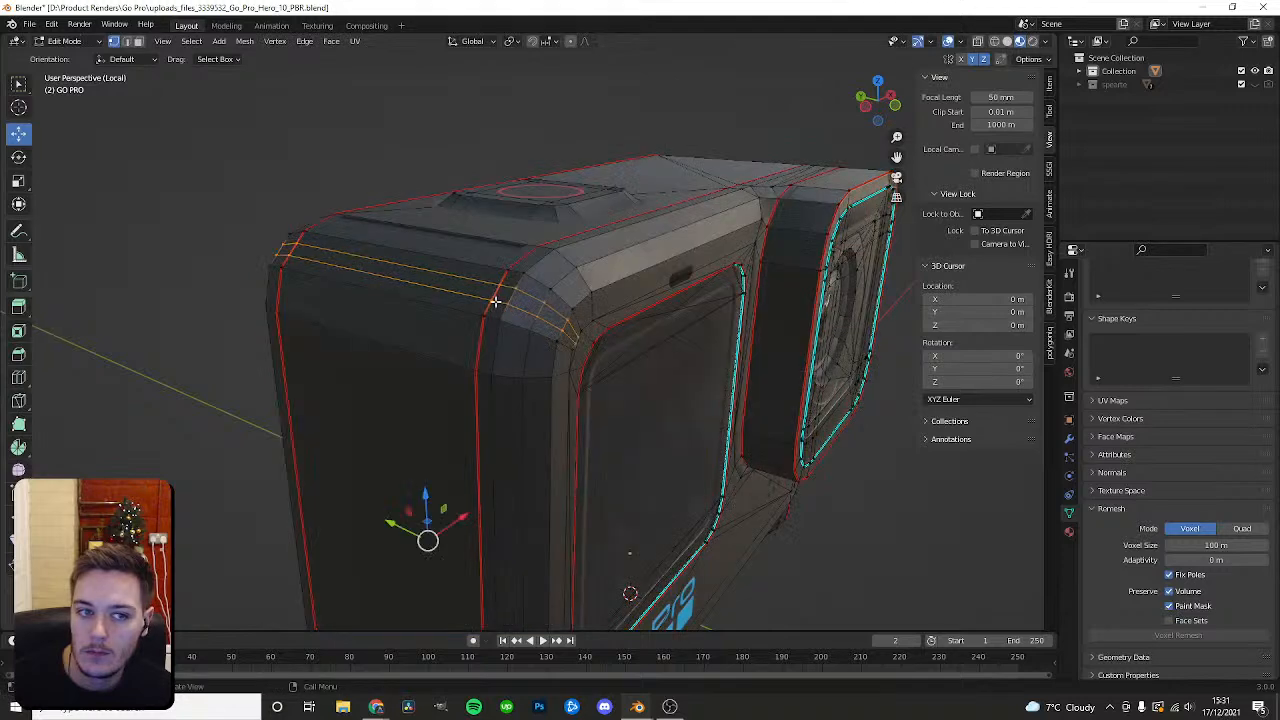
middle_drag(475, 321, 420, 306)
key(Tab)
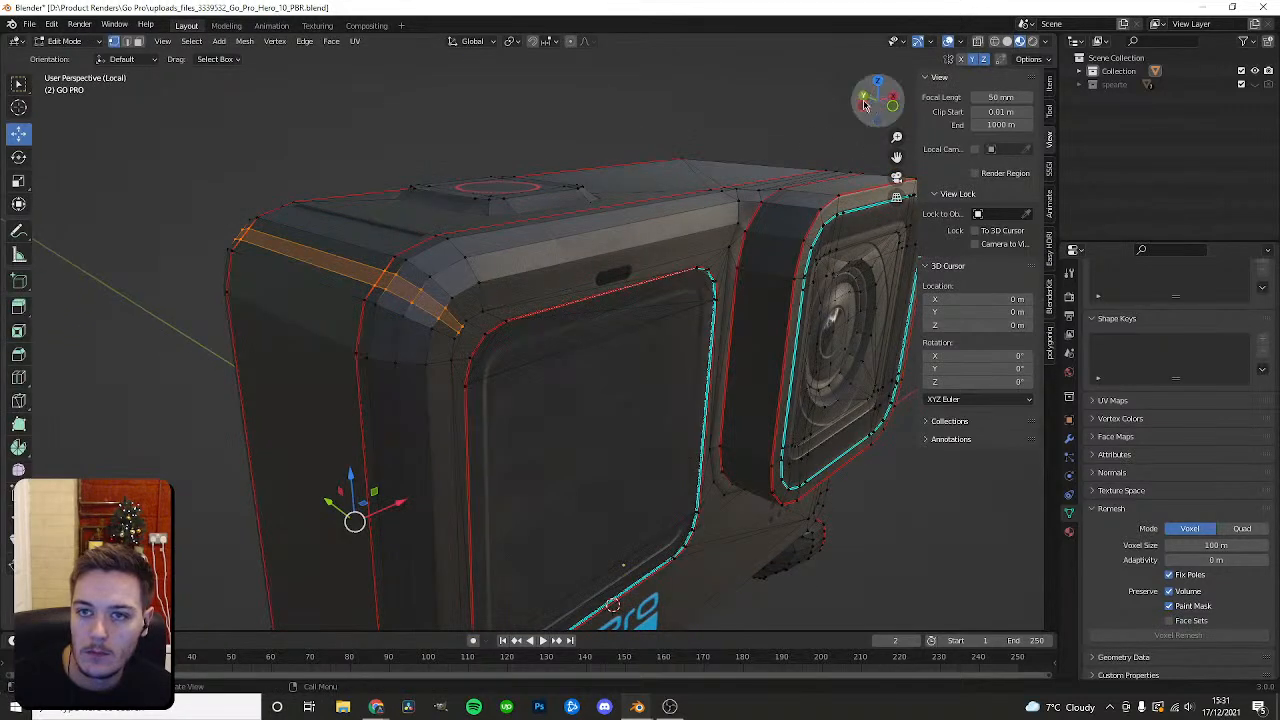
Try rounding the upper corner's profile by moving the new outer vertices outward in the front view, and inspect the result.
click(863, 104)
click(899, 101)
shift+middle_drag(640, 226, 704, 297)
scroll(421, 269, up, 4)
shift+middle_drag(421, 269, 585, 370)
scroll(585, 370, up, 4)
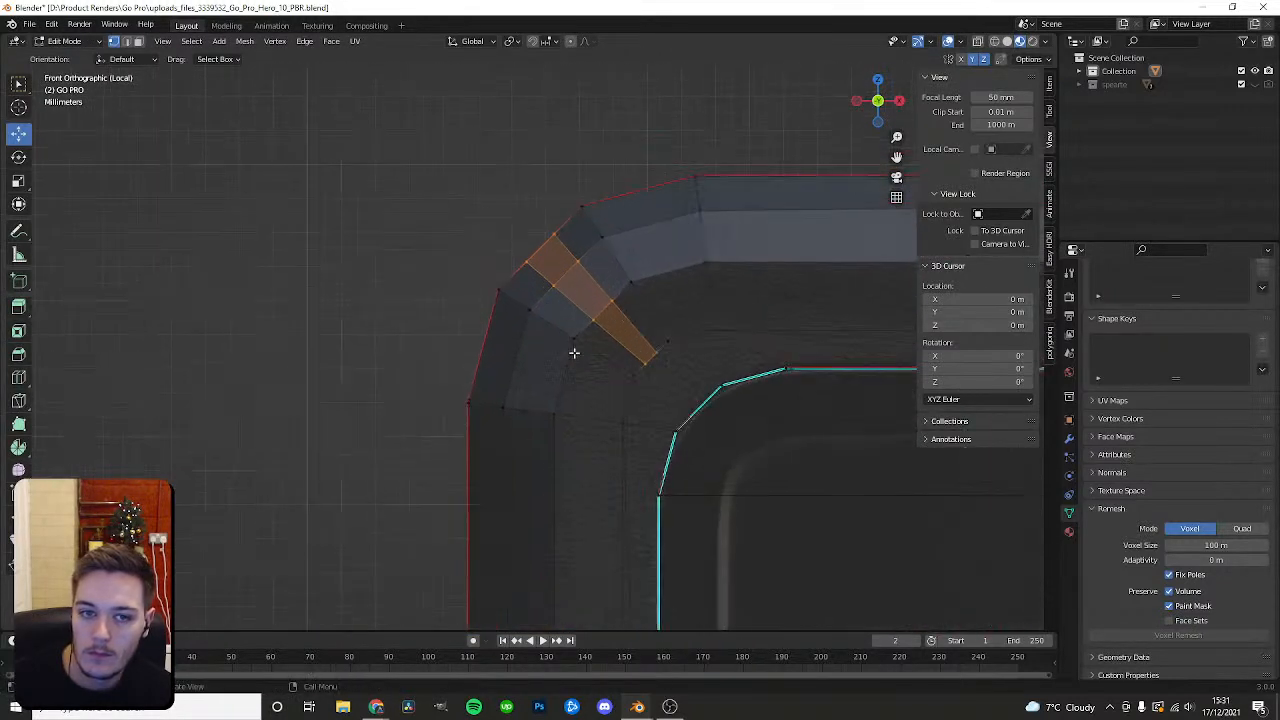
key(alt+z)
click(496, 273)
key(shift+space)
click(520, 279)
drag(522, 274, 513, 274)
drag(489, 238, 550, 229)
key(shift+z)
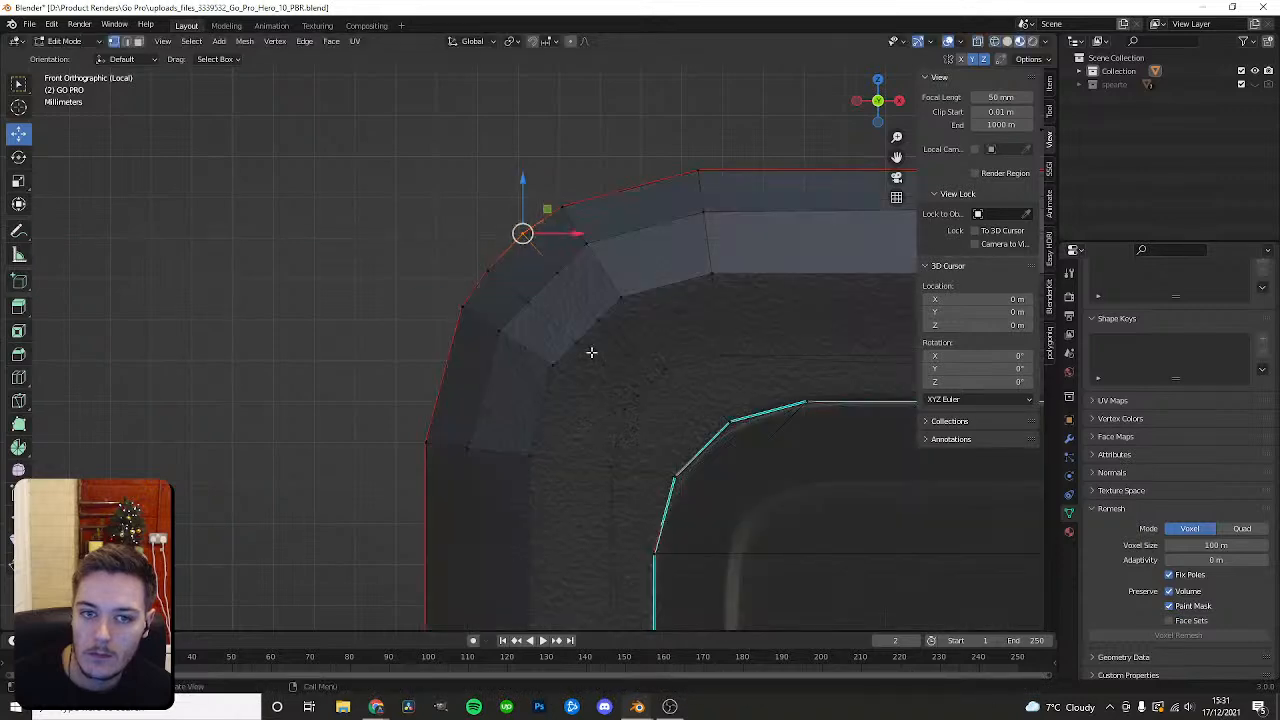
key(Tab)
middle_drag(594, 363, 626, 283)
scroll(632, 283, down, 2)
scroll(637, 283, up, 3)
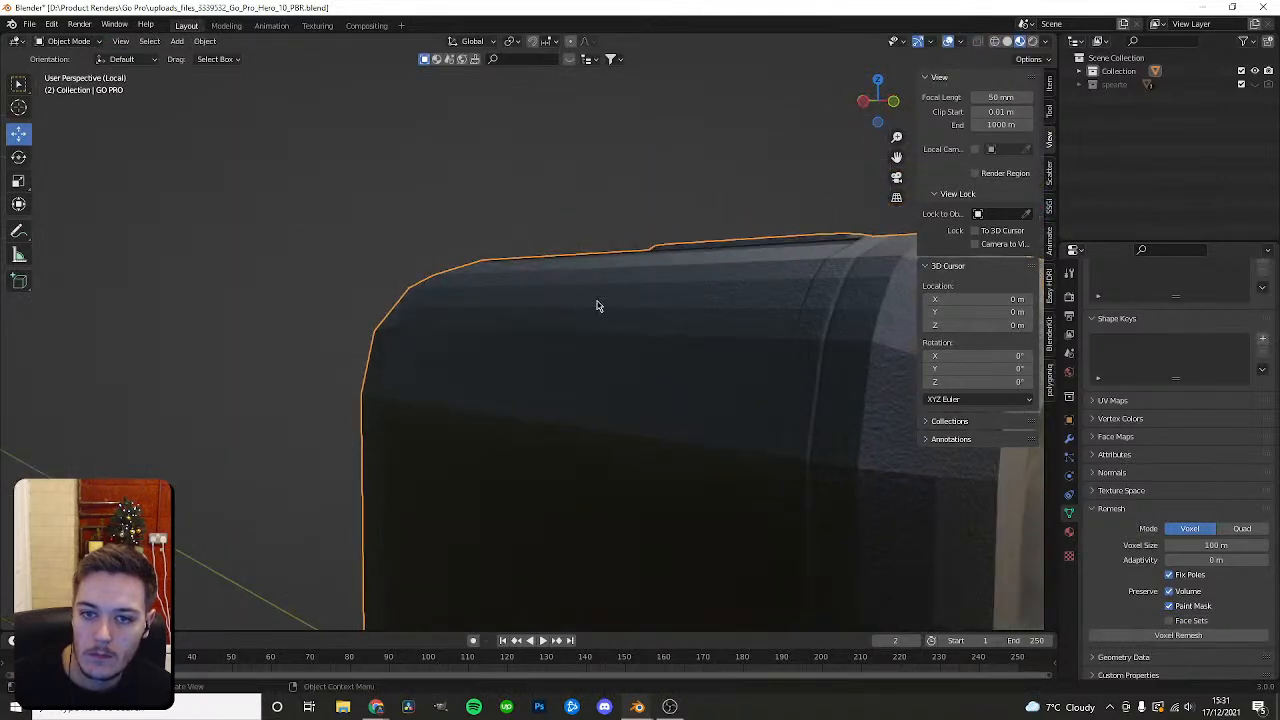
Try subdividing the entire GO PRO mesh repeatedly and compare the body's corner shading in Object Mode.
key(Tab)
key(ctrl+e)
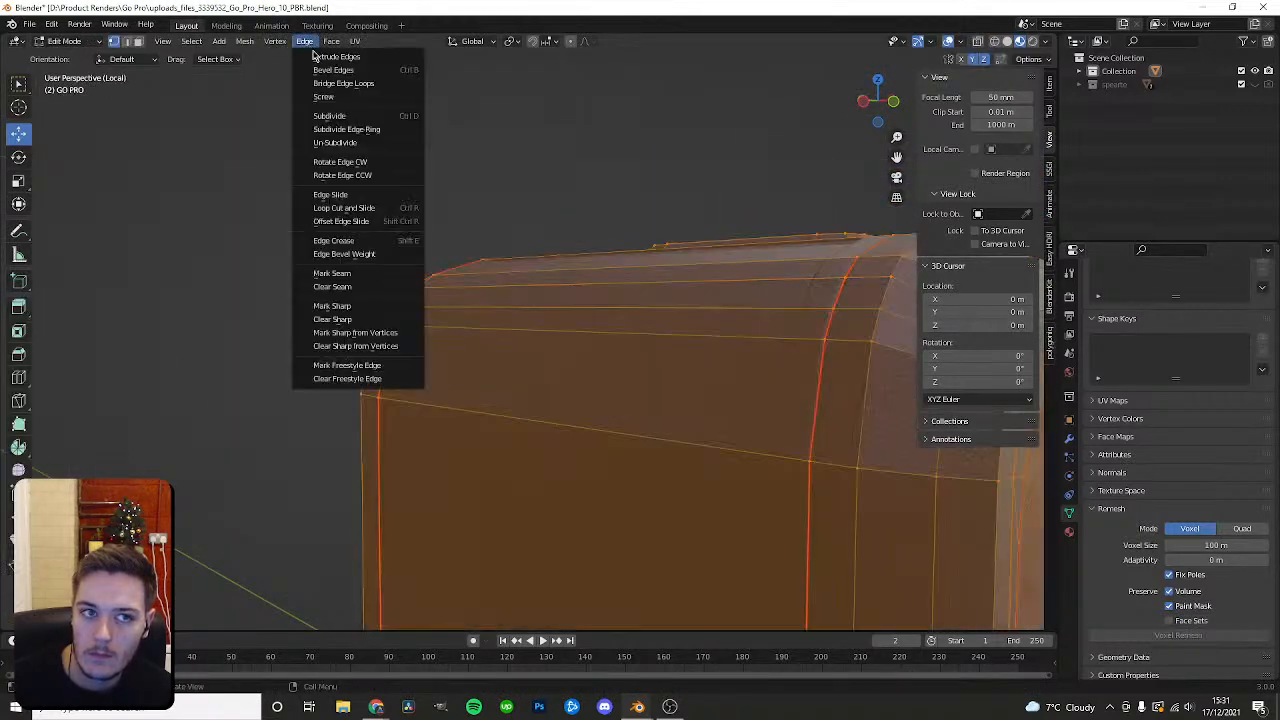
click(366, 119)
key(Tab)
middle_drag(623, 243, 526, 271)
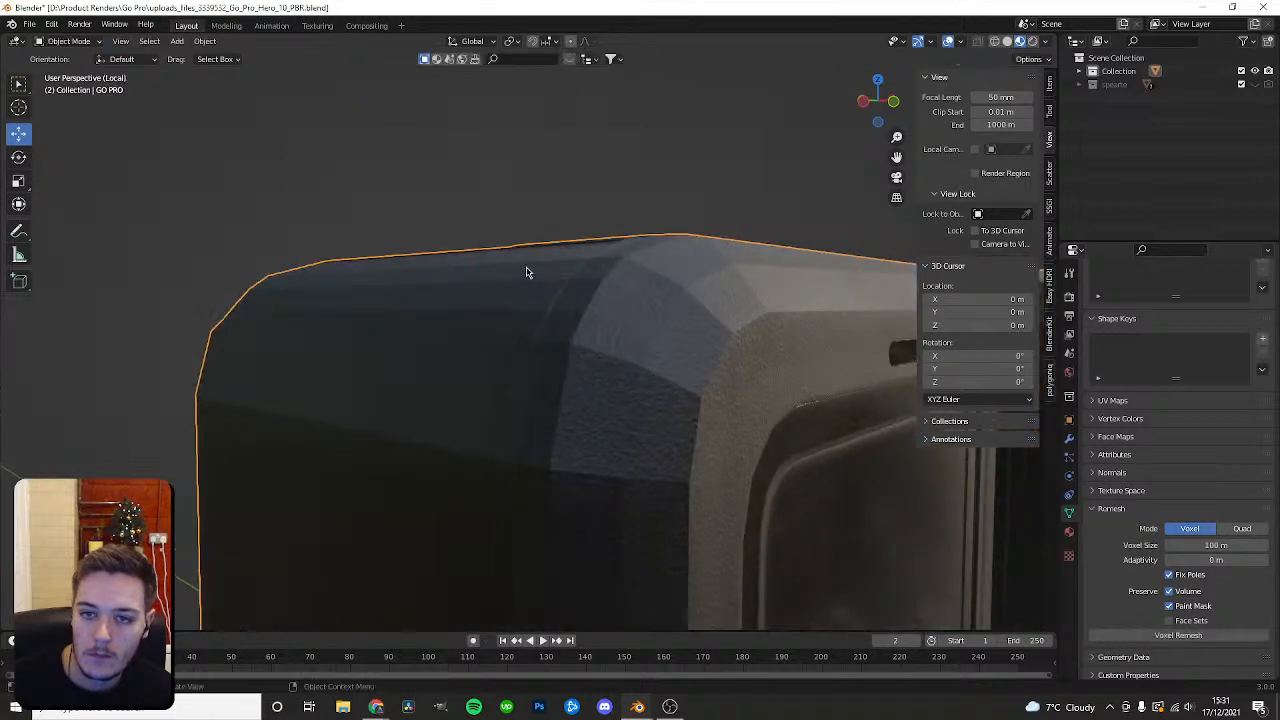
key(Tab)
click(305, 41)
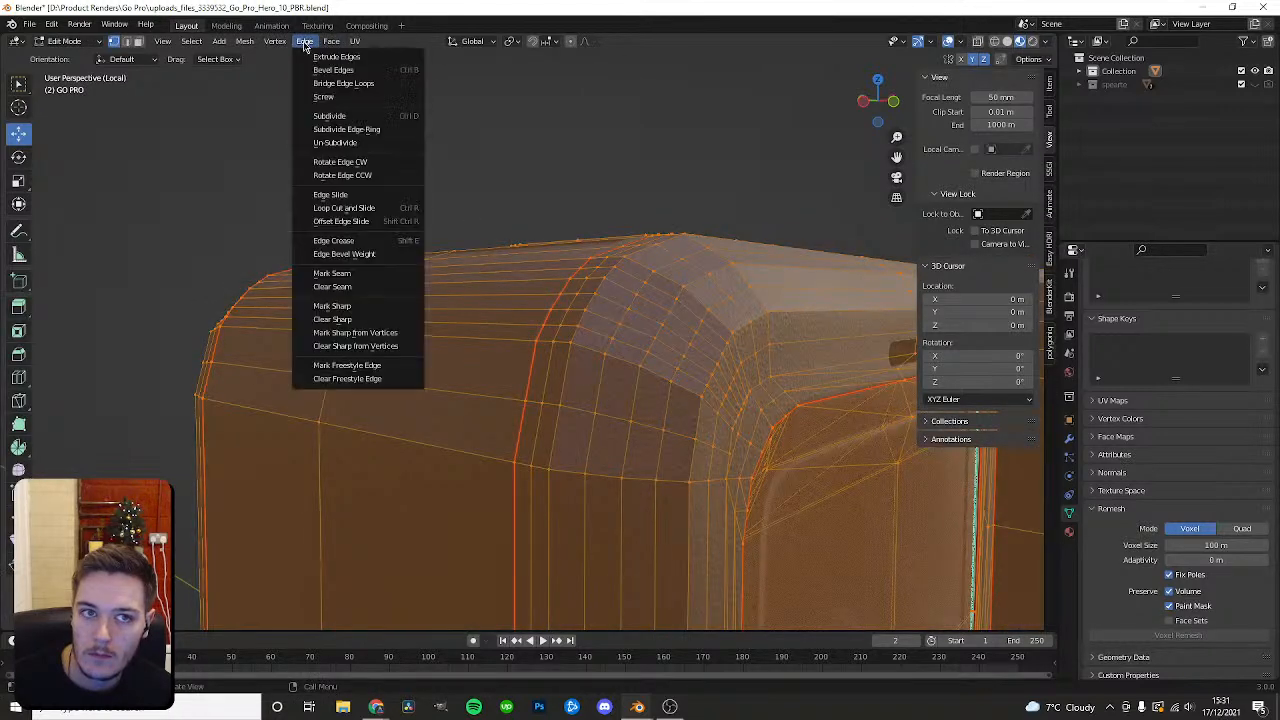
click(329, 115)
key(Tab)
key(Tab)
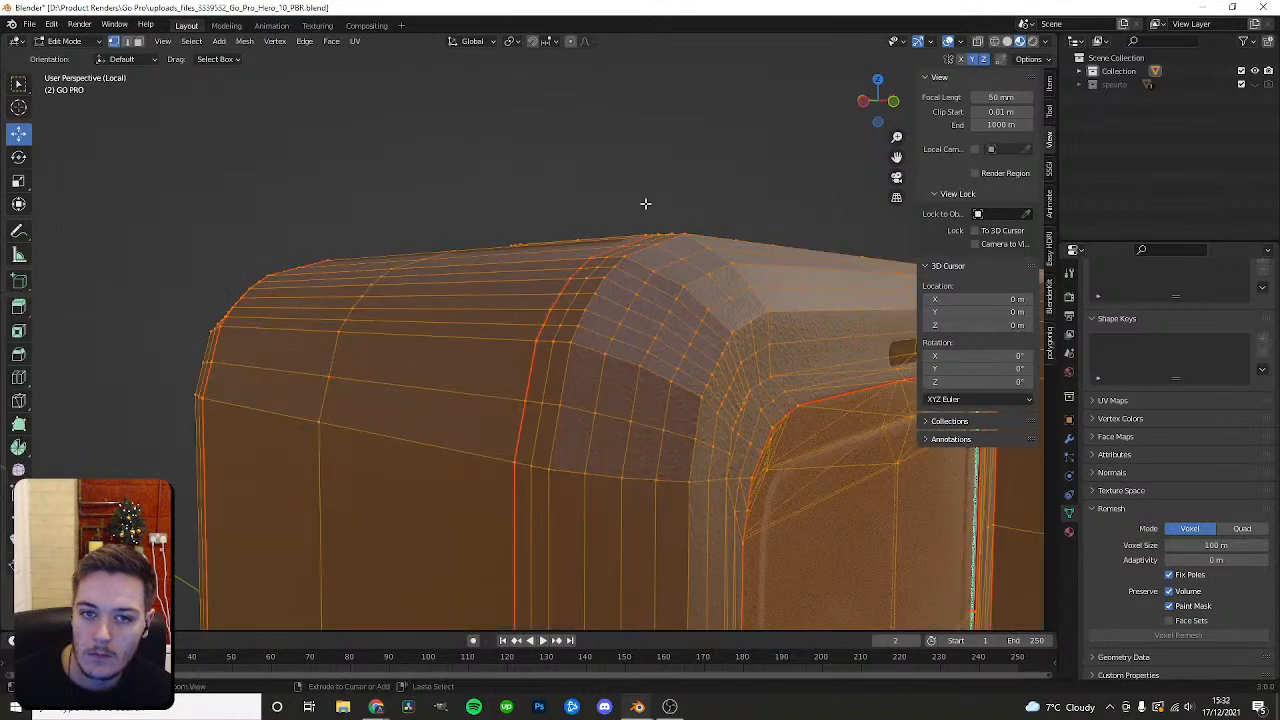
key(Tab)
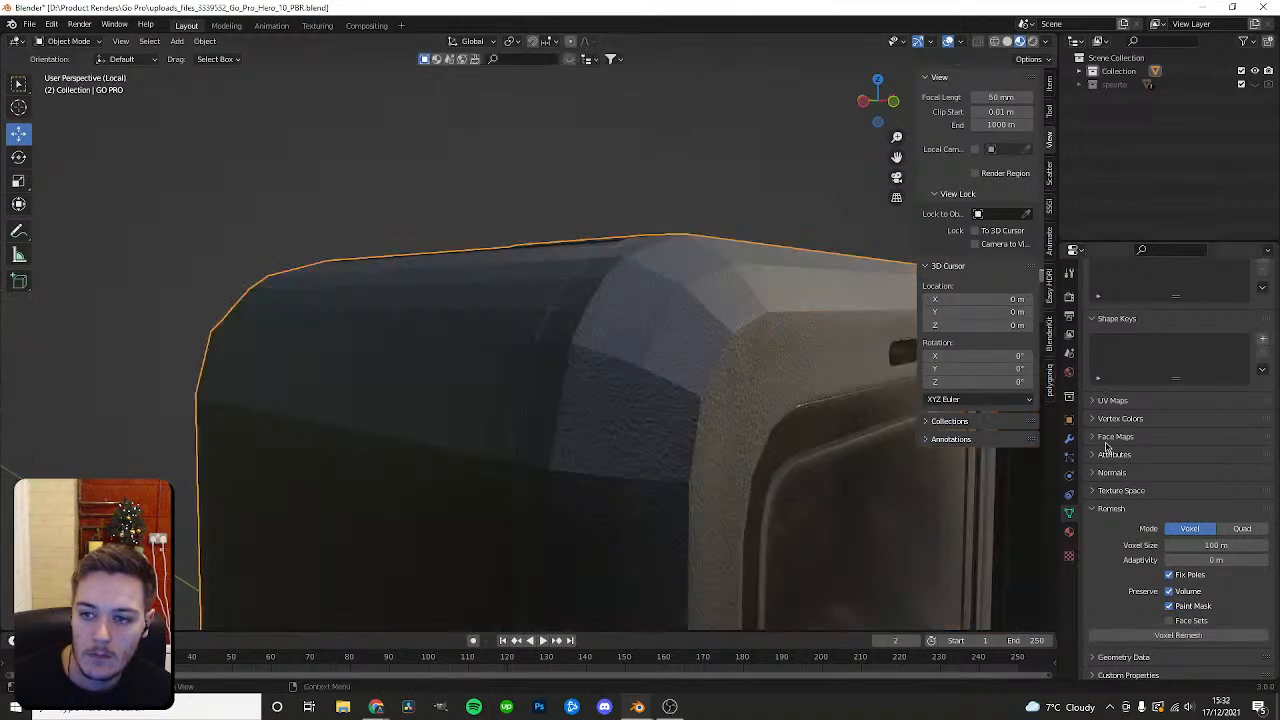
Try a Multiresolution modifier on the GO PRO object, inspect the body, and remove the modifier.
click(1069, 438)
click(1140, 294)
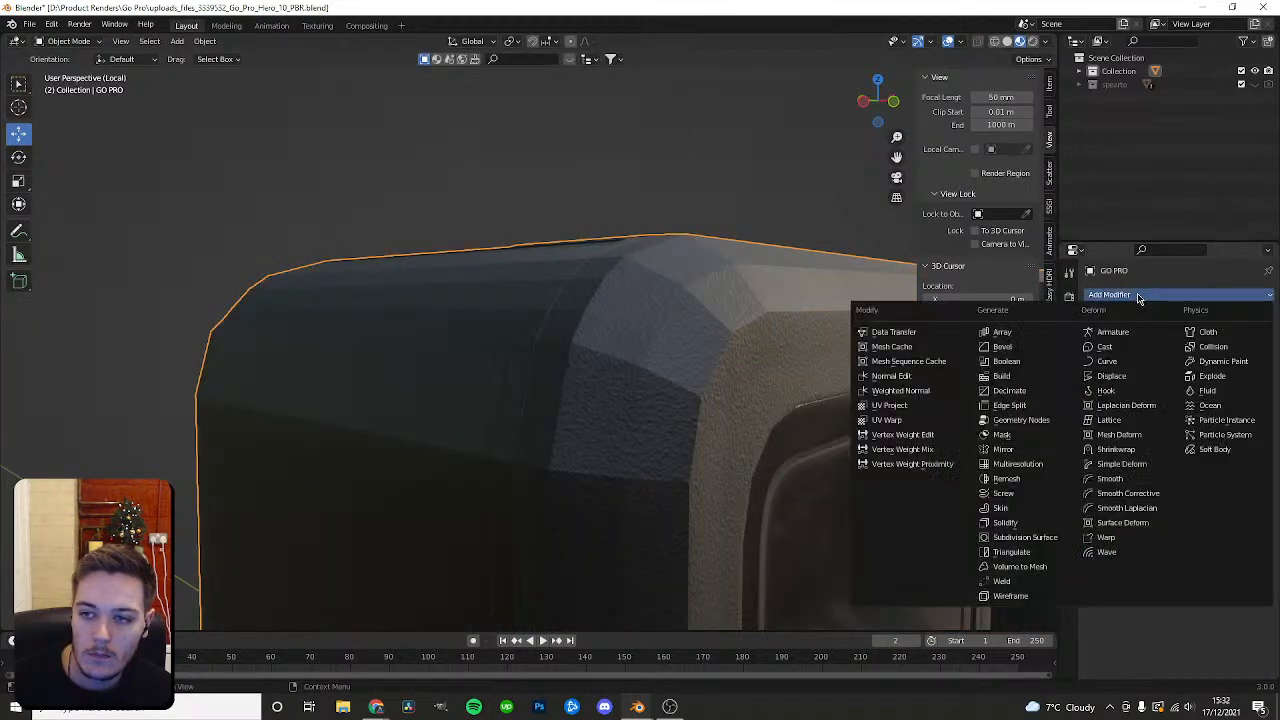
click(1017, 464)
middle_drag(695, 359, 850, 340)
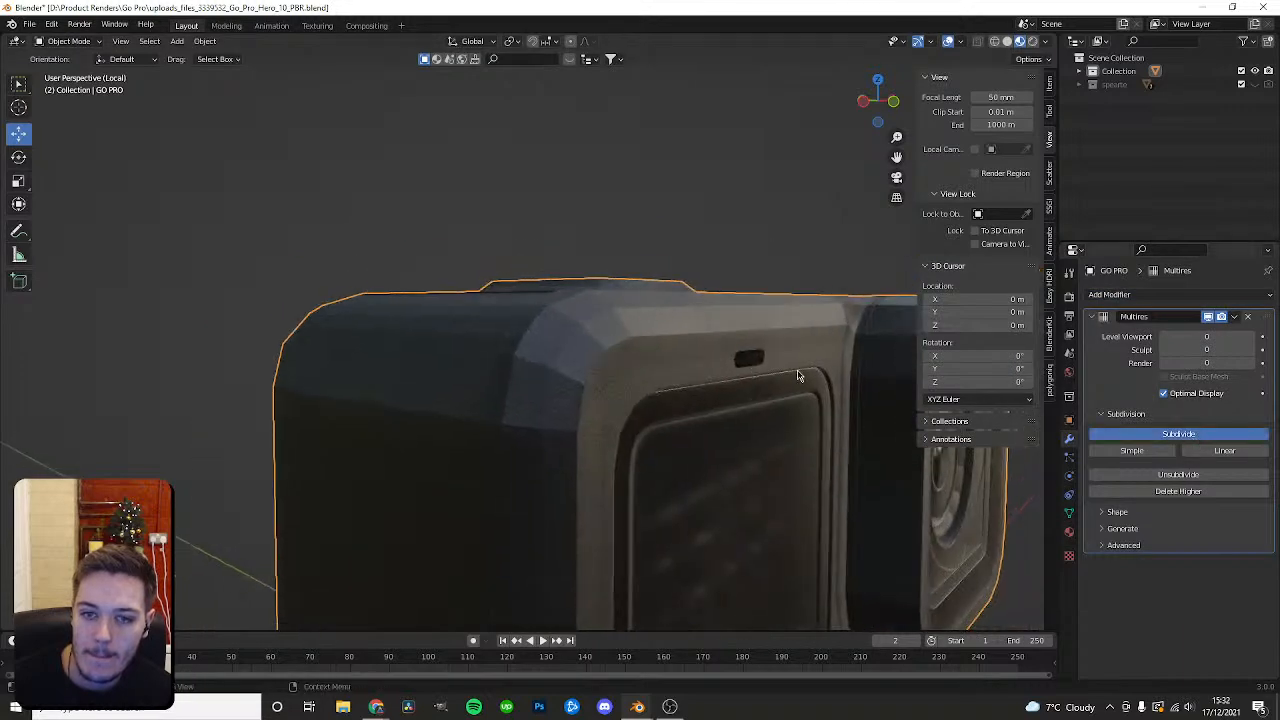
middle_drag(798, 376, 600, 297)
scroll(433, 312, down, 4)
click(1249, 317)
Try a Catmull-Clark Subdivision Surface modifier on the GO PRO object and remove it.
click(1238, 295)
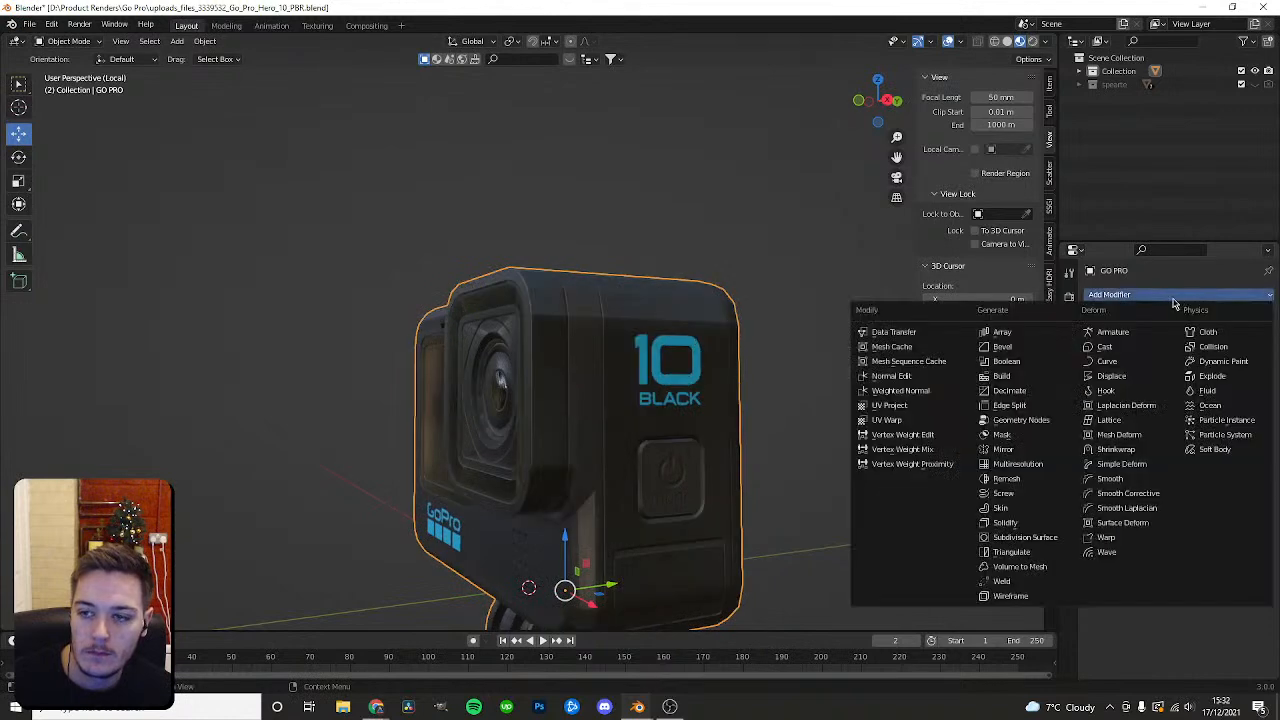
click(1019, 531)
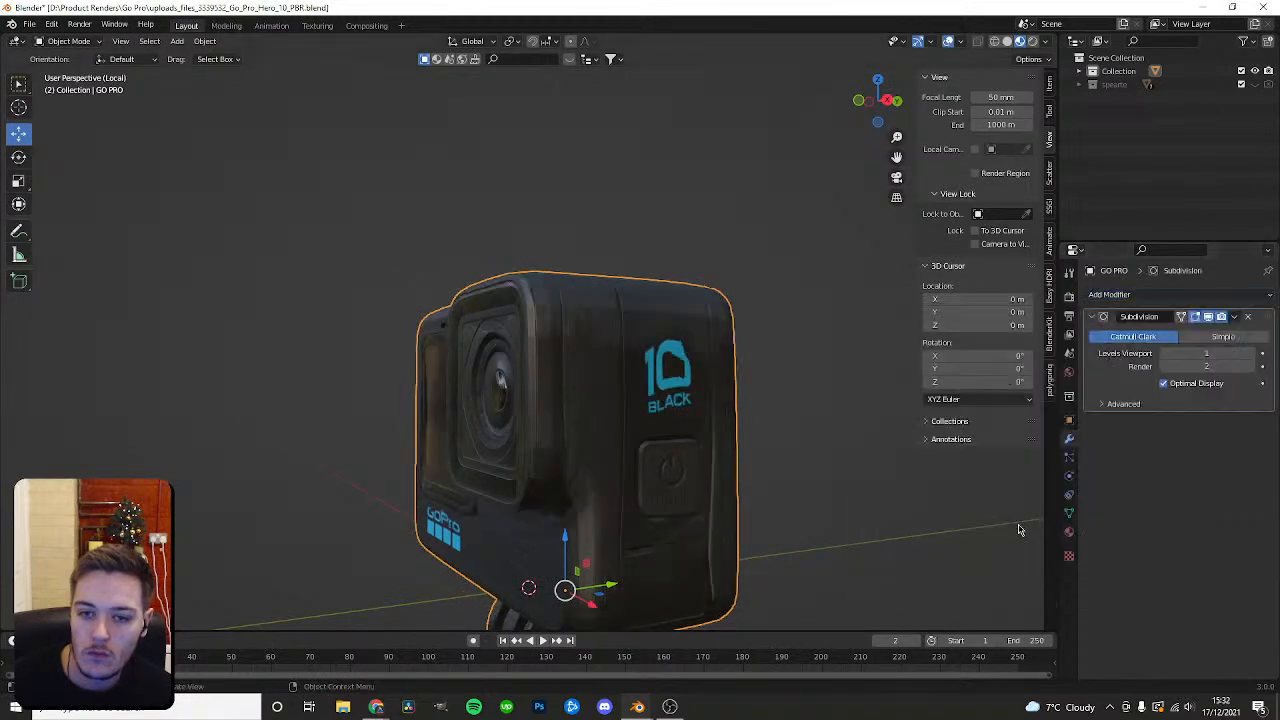
click(1248, 317)
middle_drag(670, 350, 740, 303)
scroll(783, 349, down, 4)
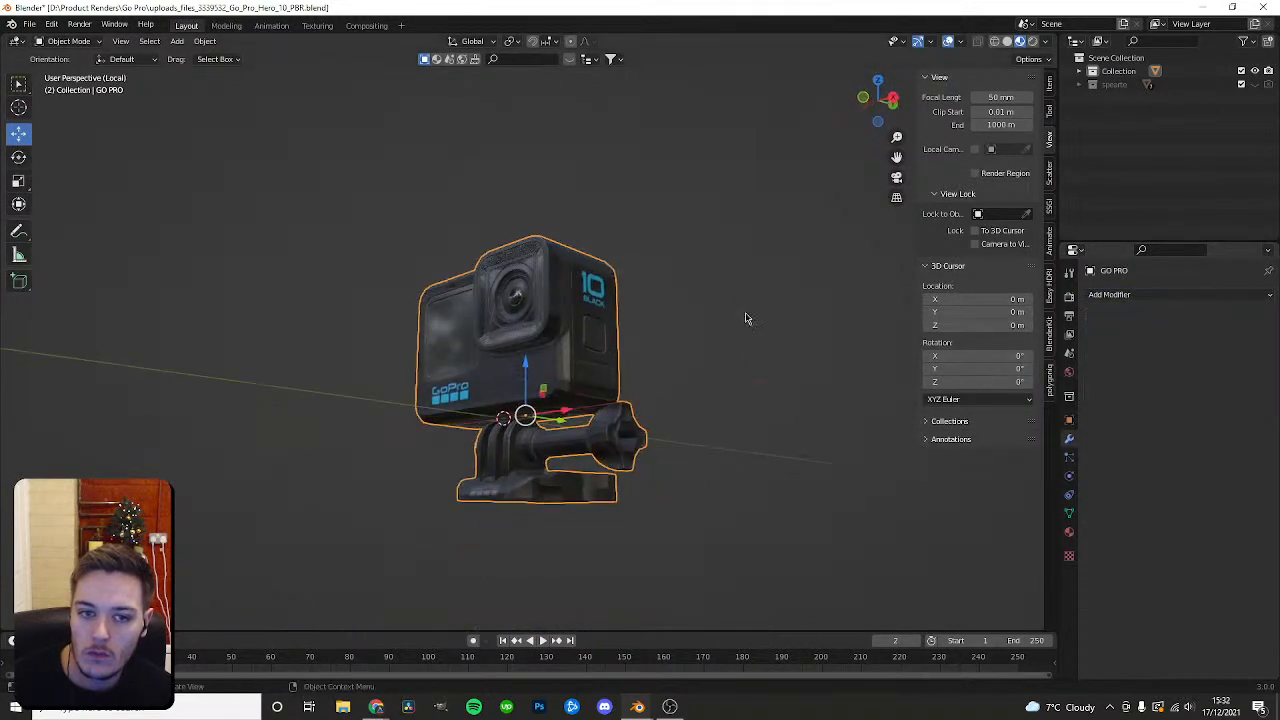
Examine the GO PRO model's shading and mesh topology around the camera body, lens, screw and mount.
click(740, 303)
scroll(696, 351, up, 2)
middle_drag(697, 352, 801, 346)
click(676, 330)
middle_drag(660, 330, 780, 320)
scroll(714, 338, up, 3)
click(614, 311)
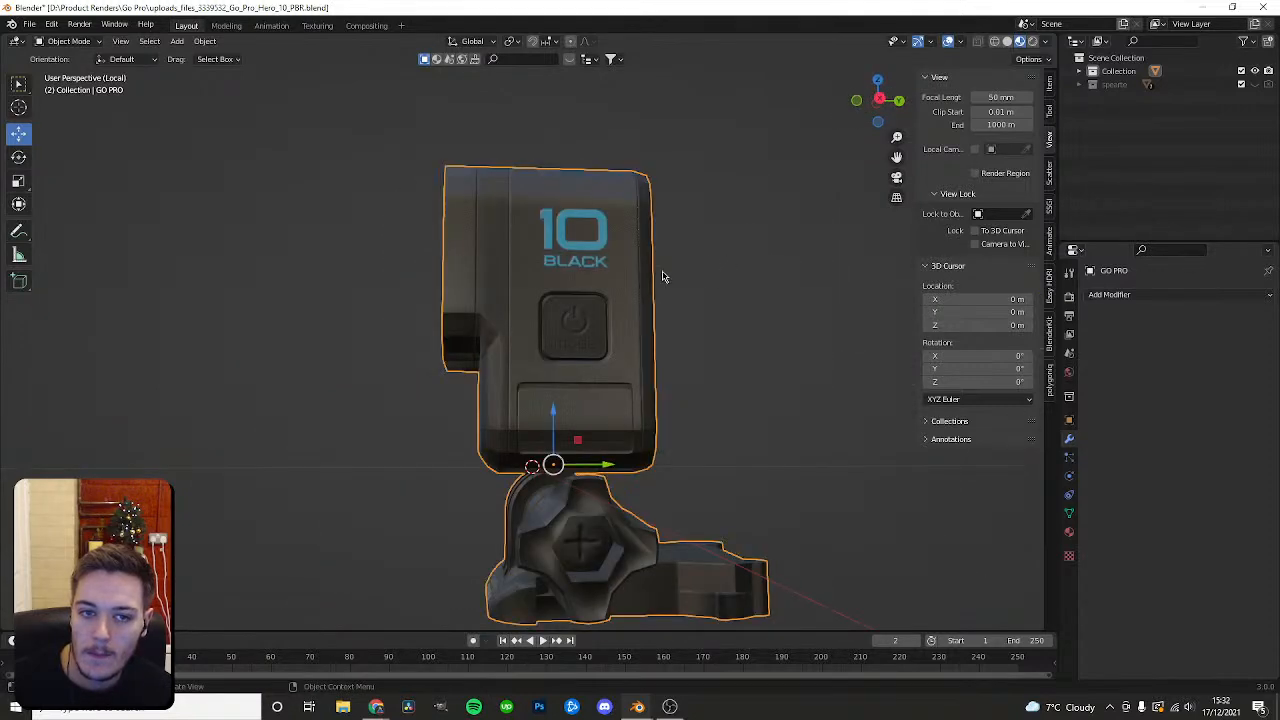
key(Tab)
middle_drag(705, 266, 600, 290)
scroll(591, 290, up, 3)
middle_drag(541, 346, 601, 367)
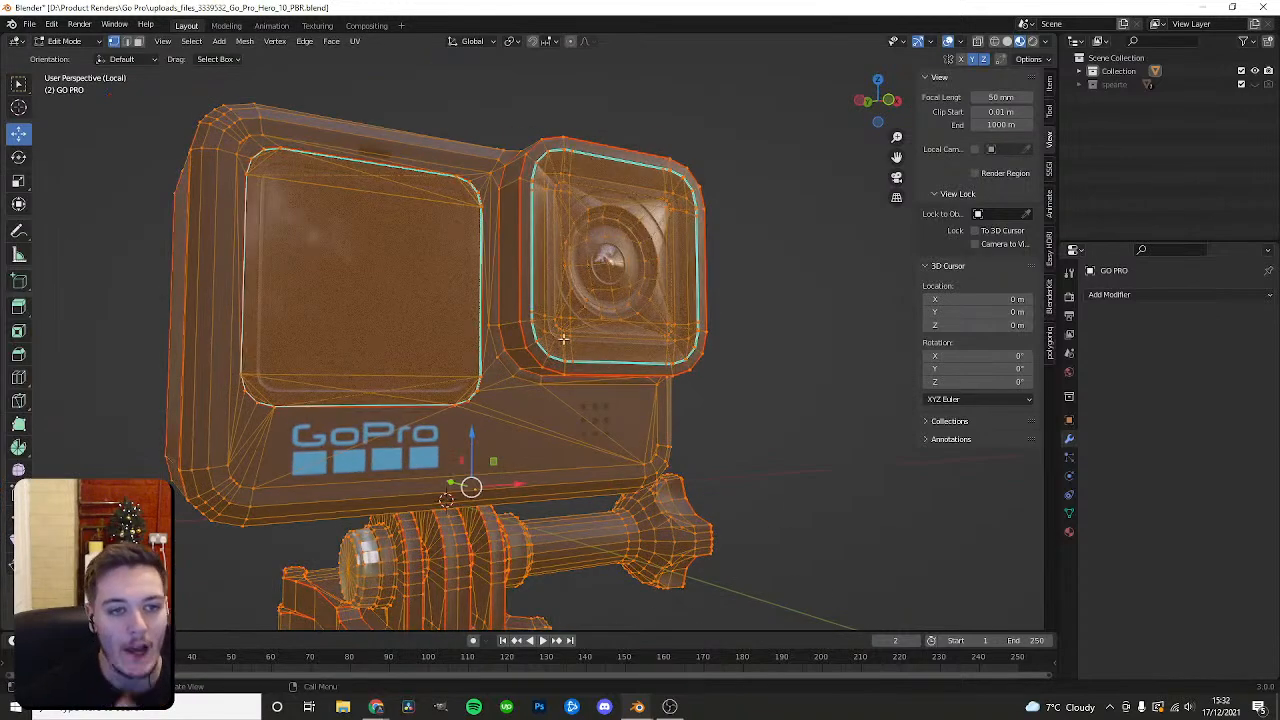
shift+middle_drag(319, 328, 466, 286)
scroll(466, 286, up, 3)
shift+middle_drag(314, 450, 416, 360)
scroll(431, 404, down, 2)
middle_drag(597, 391, 525, 365)
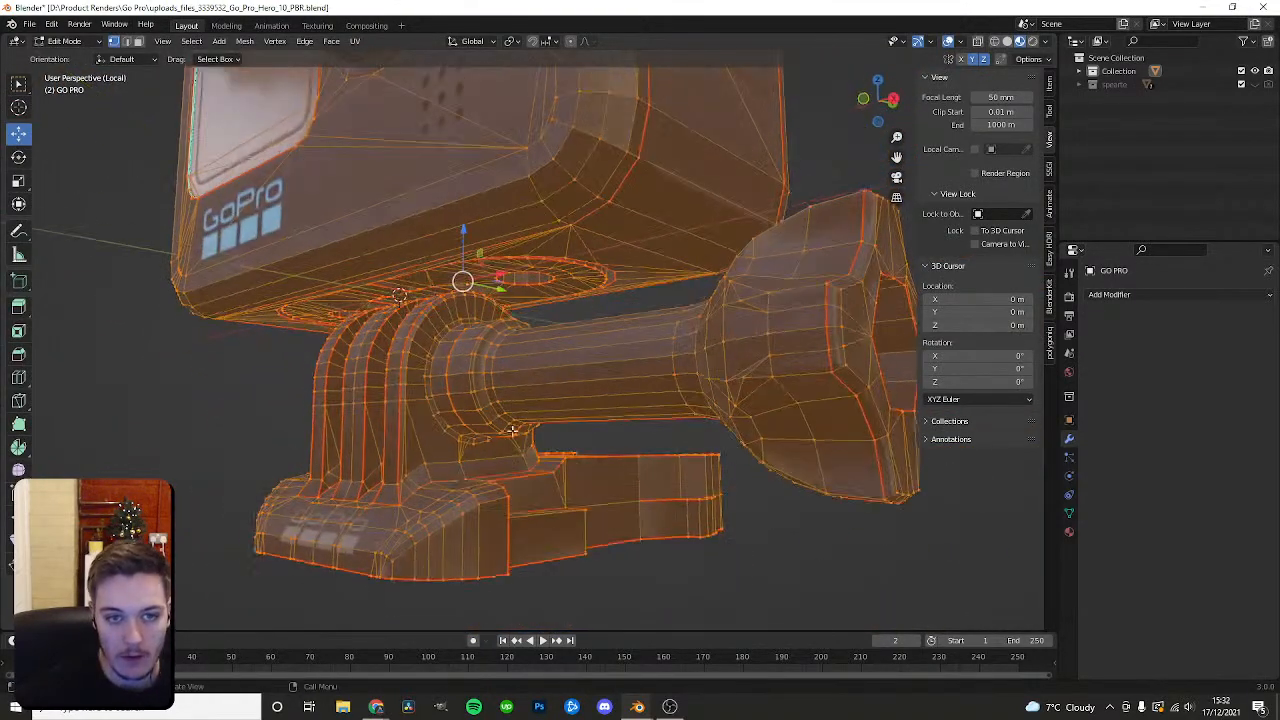
key(Tab)
scroll(540, 420, up, 2)
click(800, 315)
shift+middle_drag(800, 315, 722, 470)
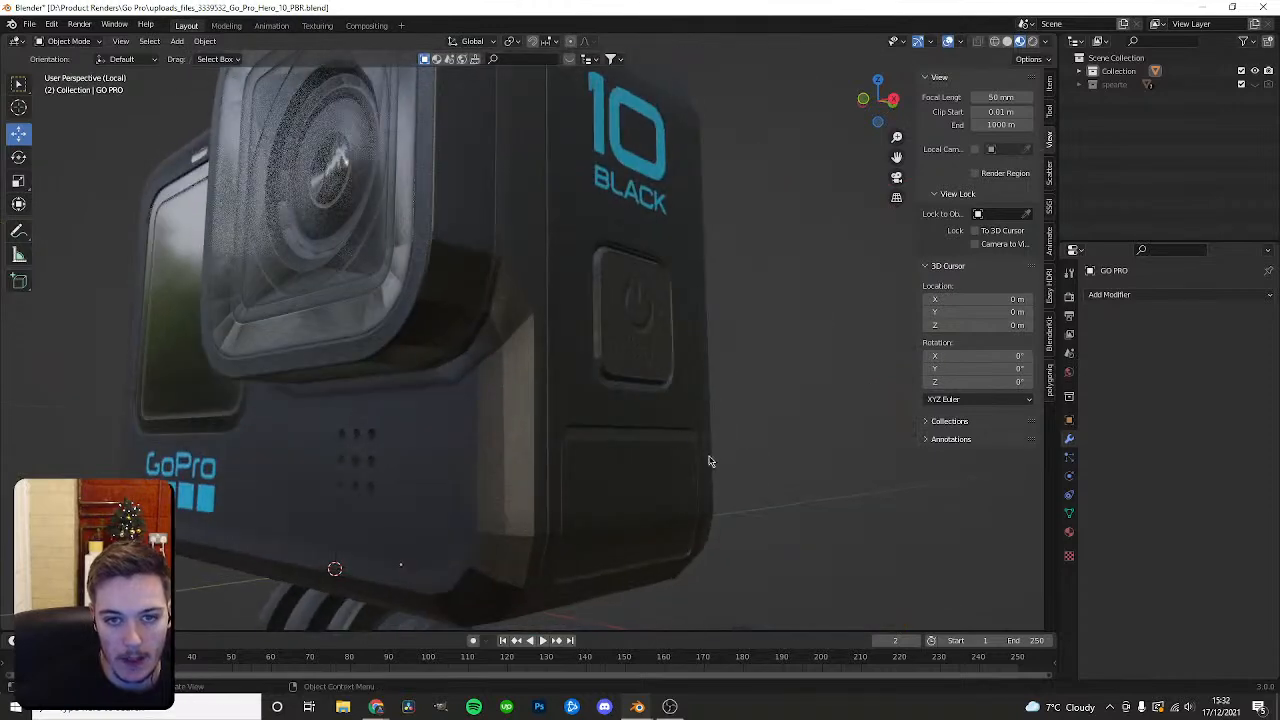
Show the spearte collection and hide Collection in both viewport and renders, and select the separate main camera body.
click(1255, 85)
click(1268, 84)
click(1255, 71)
click(1268, 71)
scroll(622, 365, down, 2)
mouse_move(622, 365)
shift+middle_down()
mouse_move(575, 387)
mouse_move(611, 366)
shift+middle_up()
click(576, 397)
Examine the shading and mesh edges on the top corner of the separate main camera body.
drag(603, 342, 750, 365)
shift+middle_drag(707, 370, 540, 395)
scroll(603, 334, up, 3)
shift+middle_drag(740, 413, 574, 369)
scroll(560, 364, up, 1)
scroll(560, 365, up, 3)
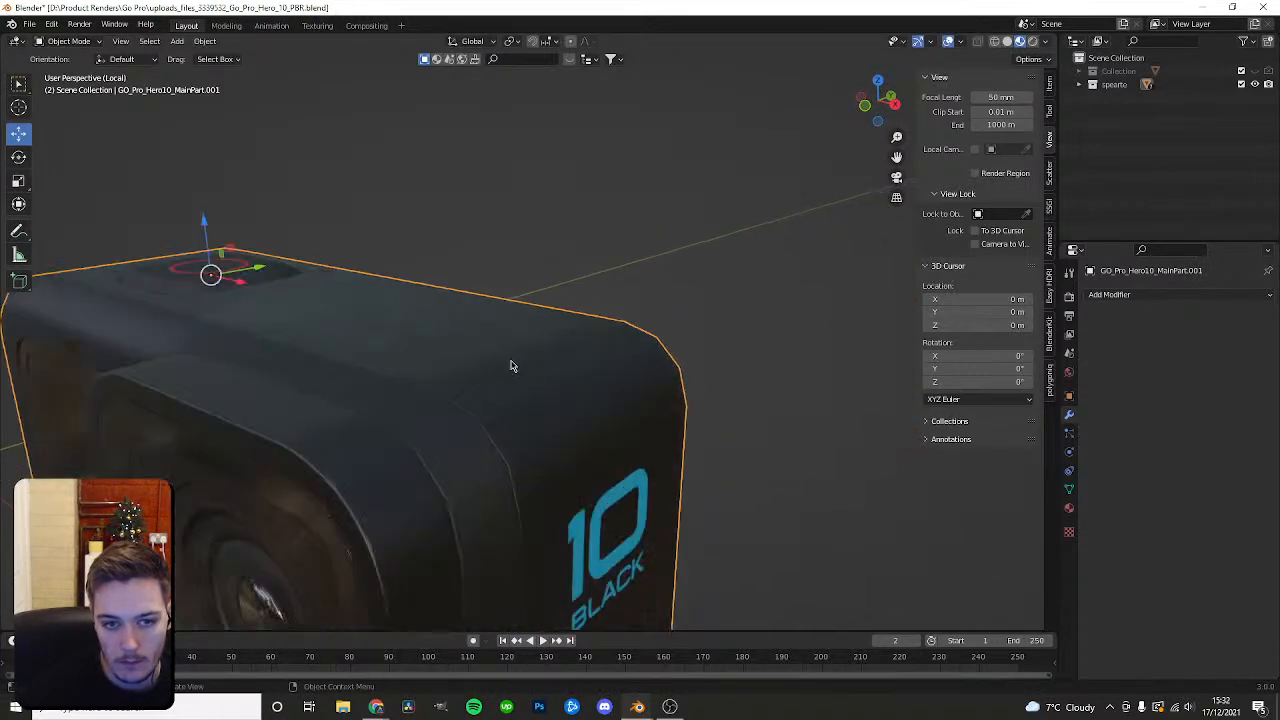
right_click(511, 362)
key(Escape)
key(Tab)
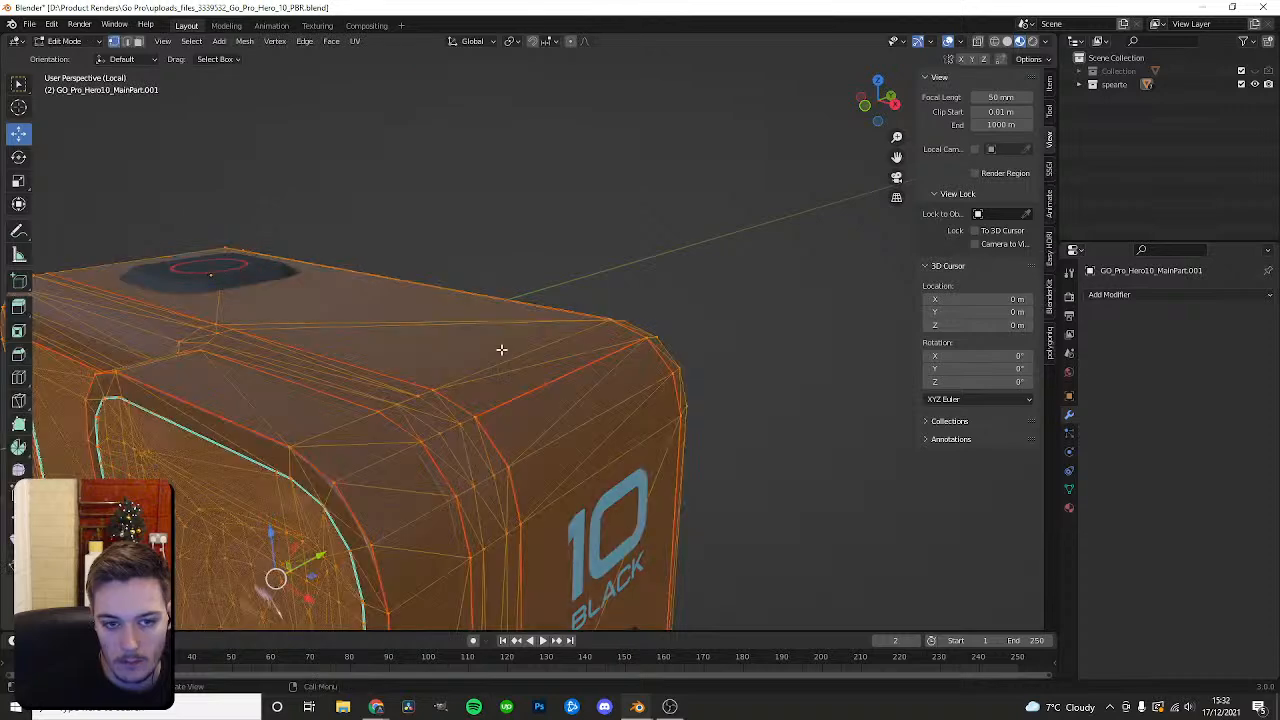
middle_drag(508, 349, 495, 305)
key(Tab)
Try a Subdivision Surface modifier on the GO_Pro_Hero10_MainPart.001 object and remove it.
click(1126, 295)
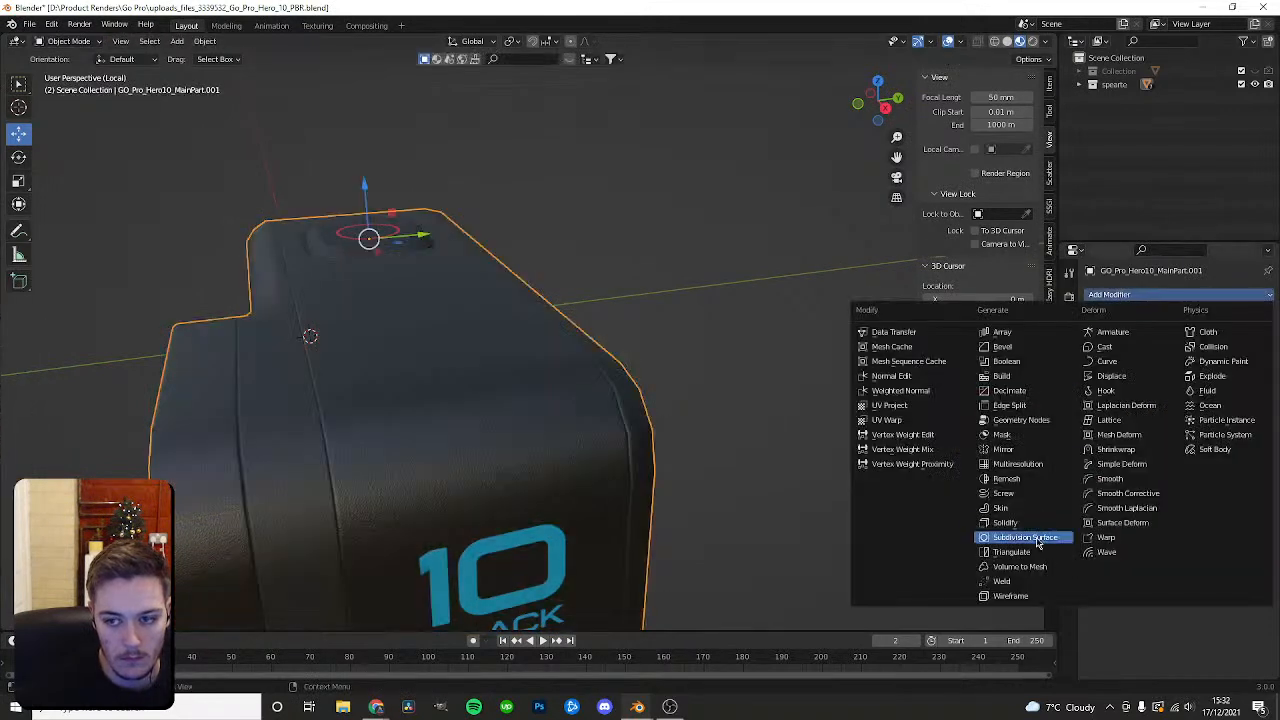
click(1028, 537)
middle_drag(839, 411, 798, 349)
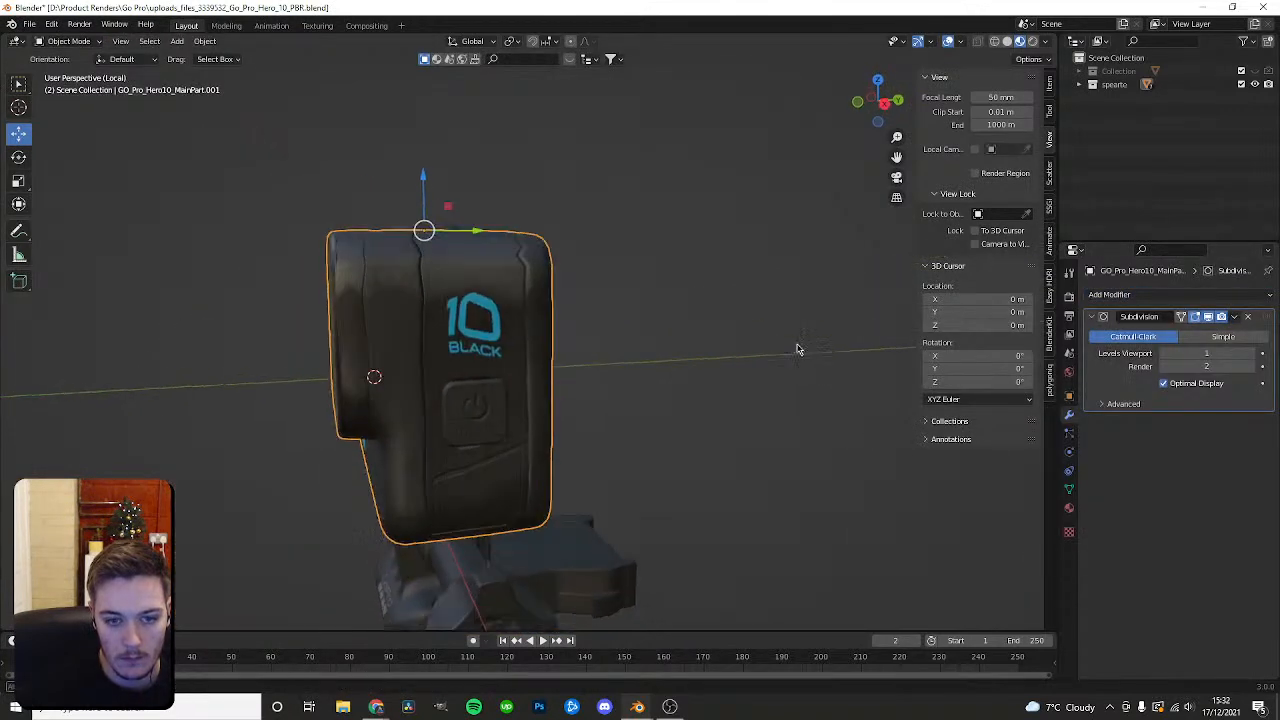
click(1250, 317)
Inspect the main part's mesh layout in Edit Mode and the complete camera from the front in Object Mode.
key(Tab)
middle_drag(591, 300, 440, 297)
scroll(557, 277, up, 2)
scroll(557, 277, down, 3)
scroll(469, 280, up, 2)
scroll(491, 334, up, 2)
key(Tab)
scroll(671, 320, down, 3)
middle_drag(671, 320, 504, 320)
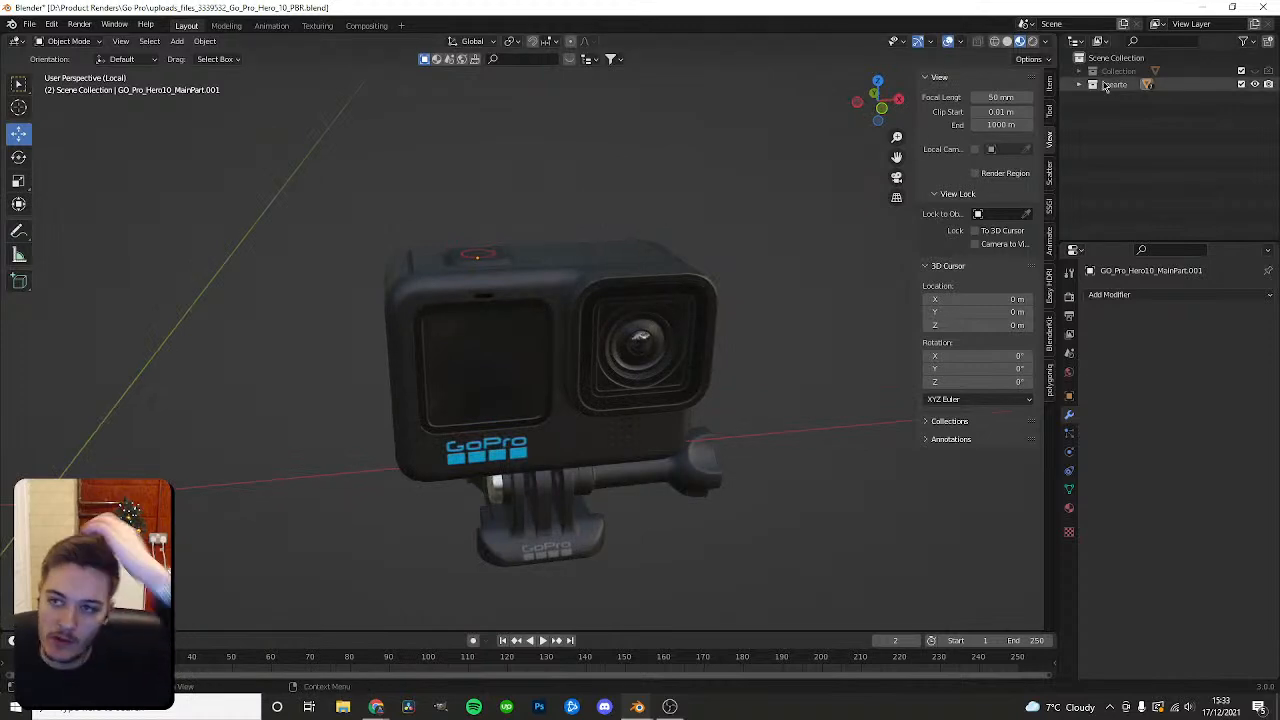
Make Collection visible in viewport and renders, and copy its GO PRO object.
click(1254, 71)
click(1268, 71)
click(1079, 71)
click(1114, 85)
key(ctrl+c)
Open the recent GOPRO.blend project without saving the current file, and paste the copied GO PRO object.
click(29, 23)
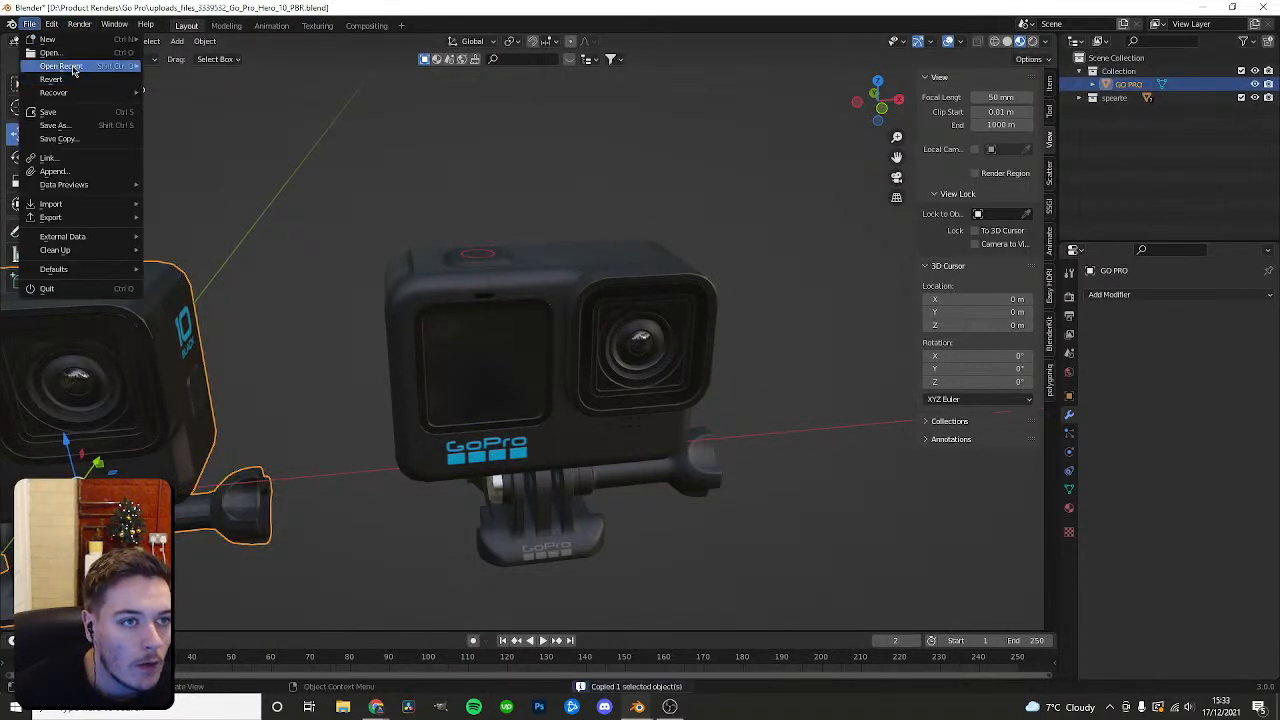
mouse_move(62, 65)
click(200, 78)
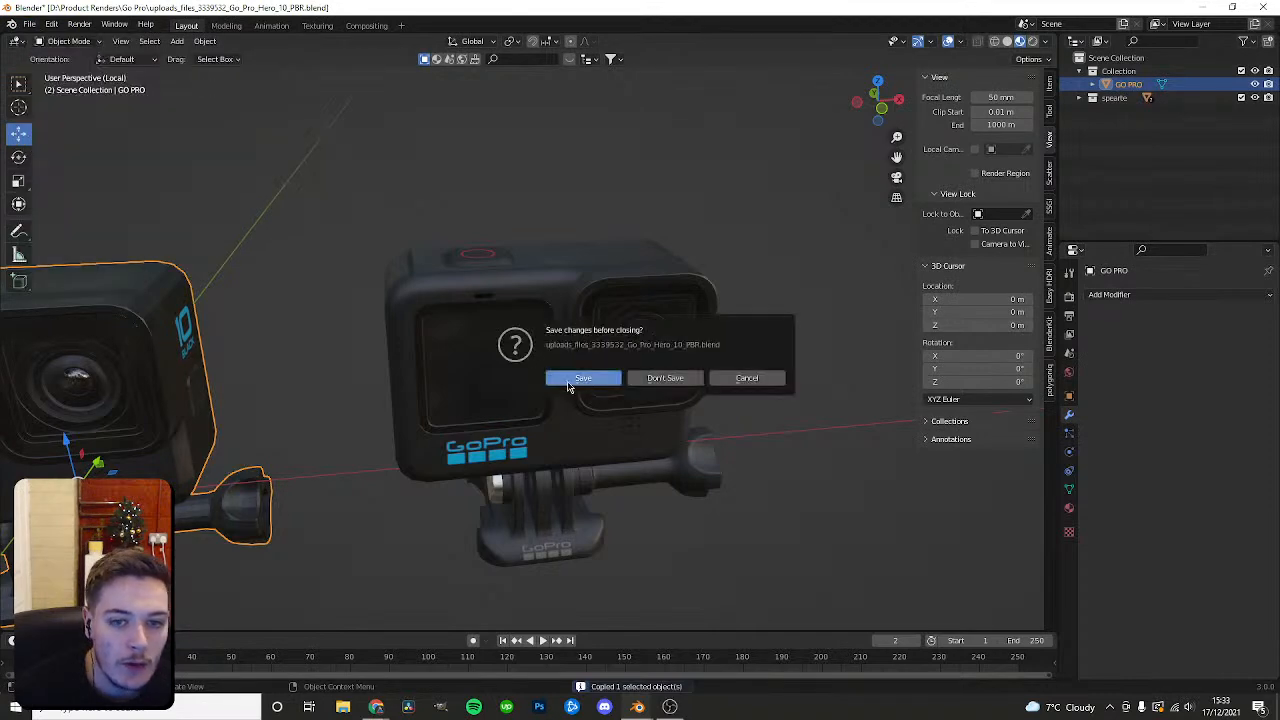
click(668, 380)
key(ctrl+v)
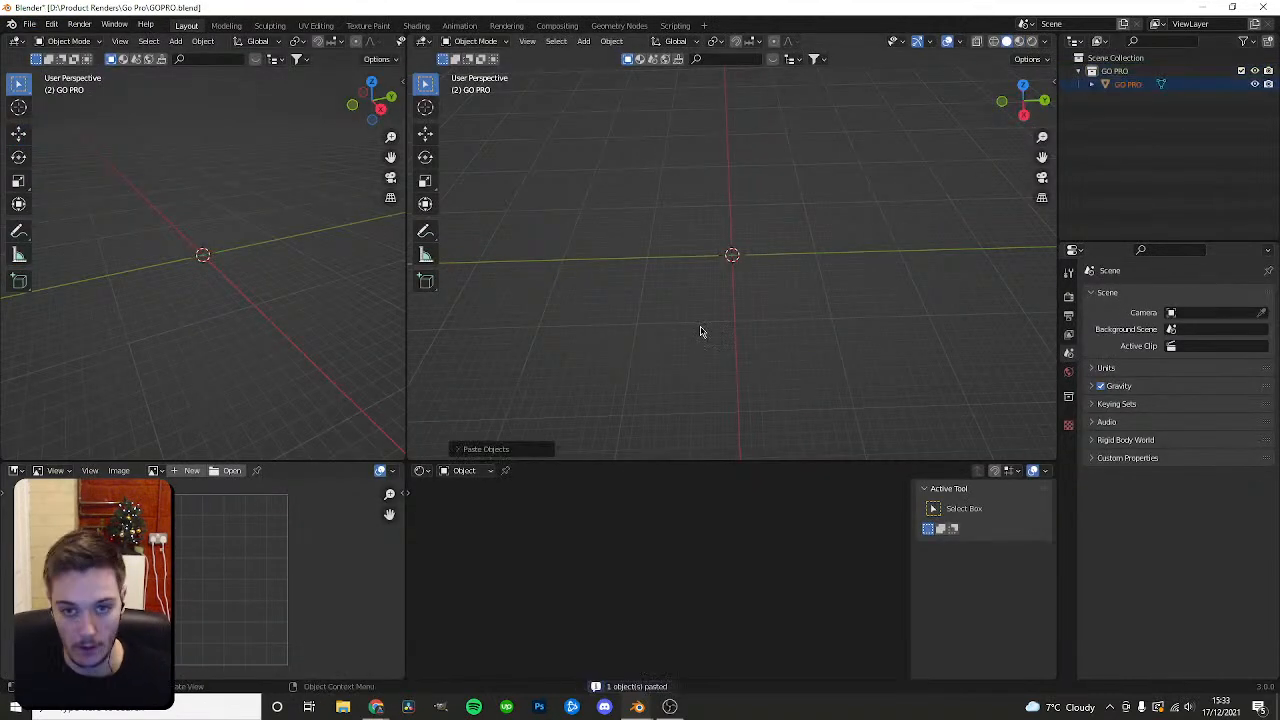
Add a new collection beside the GO PRO collection and name it Cam.
click(1078, 71)
right_click(1113, 105)
click(1113, 104)
double_click(1131, 85)
text(C)
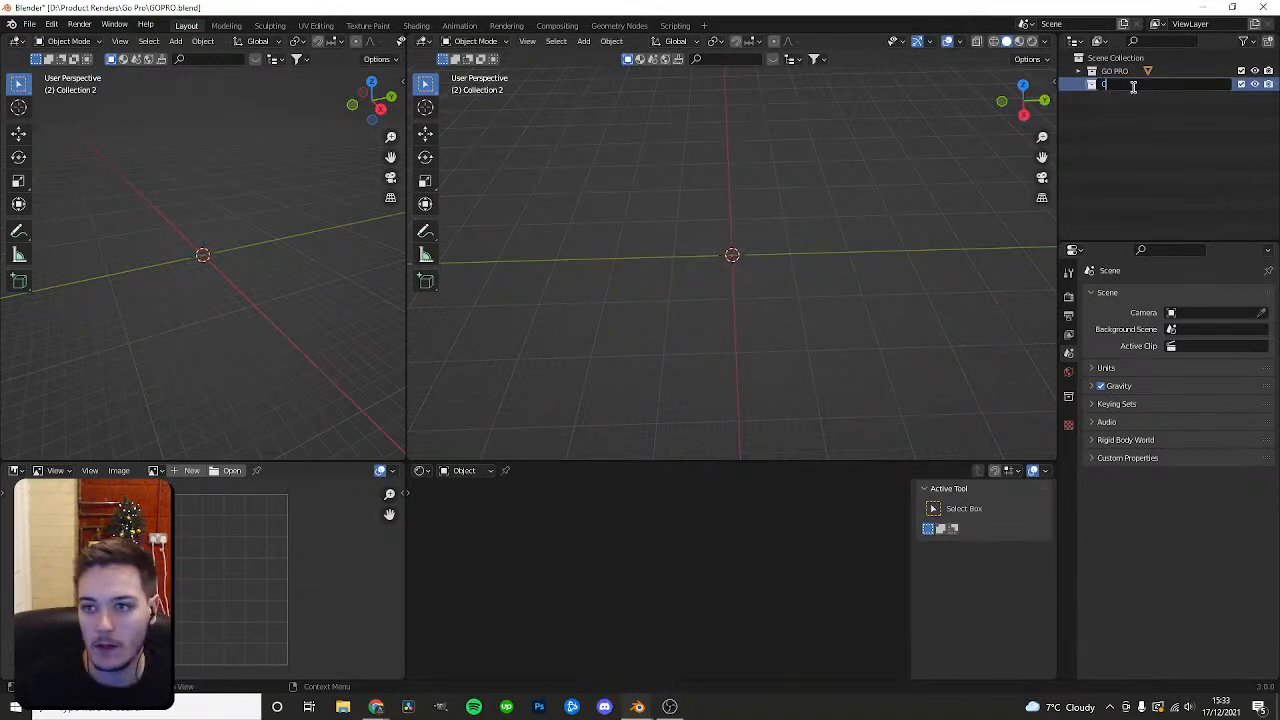
text(N)
key(Return)
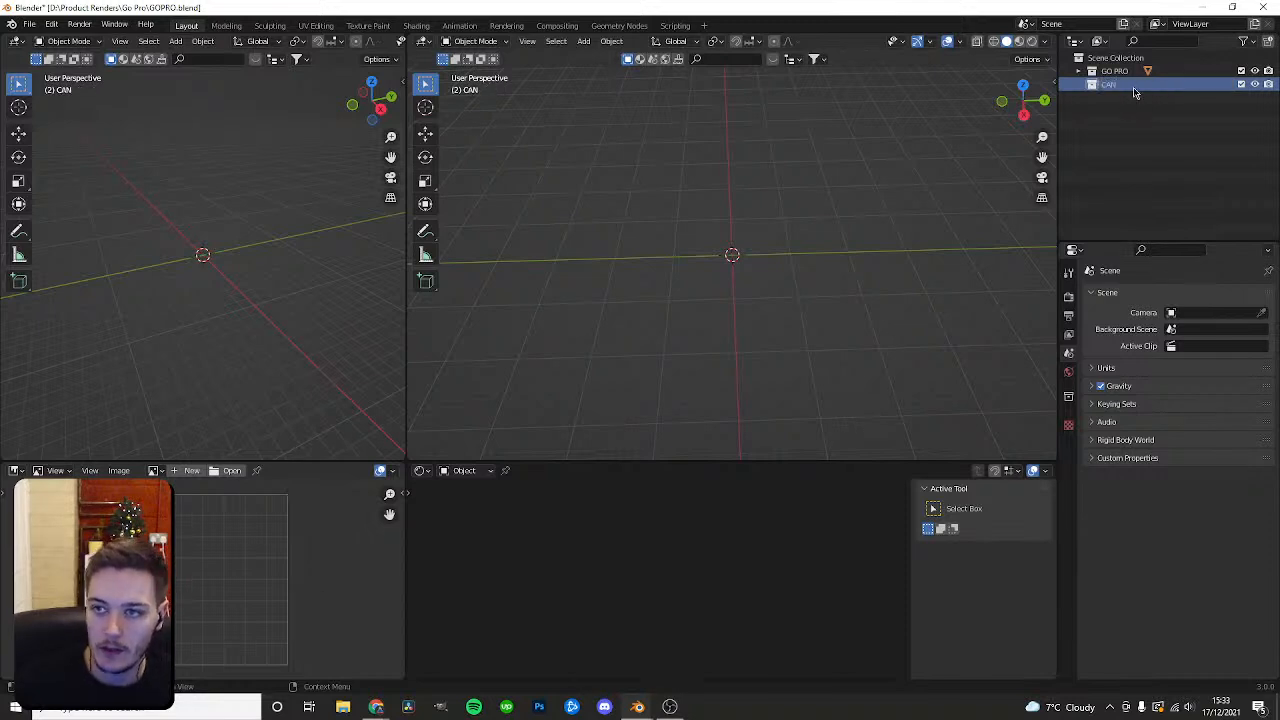
double_click(1119, 86)
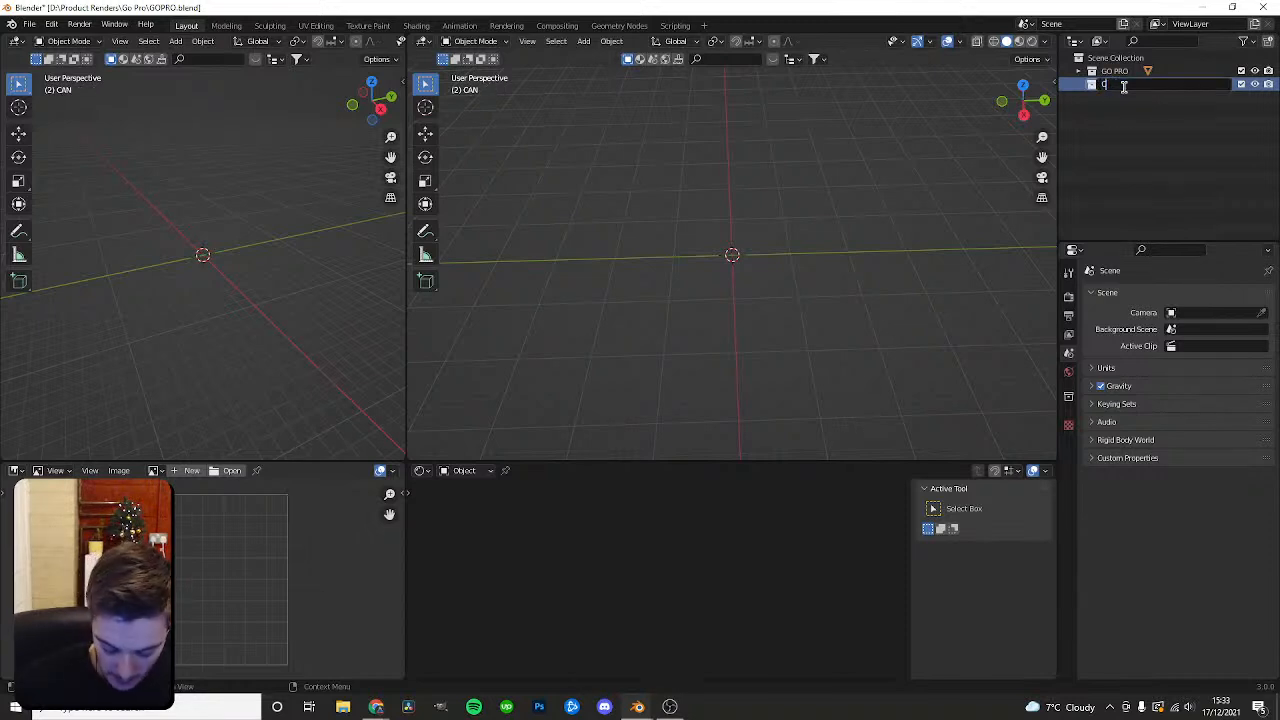
text(Cam)
key(Return)
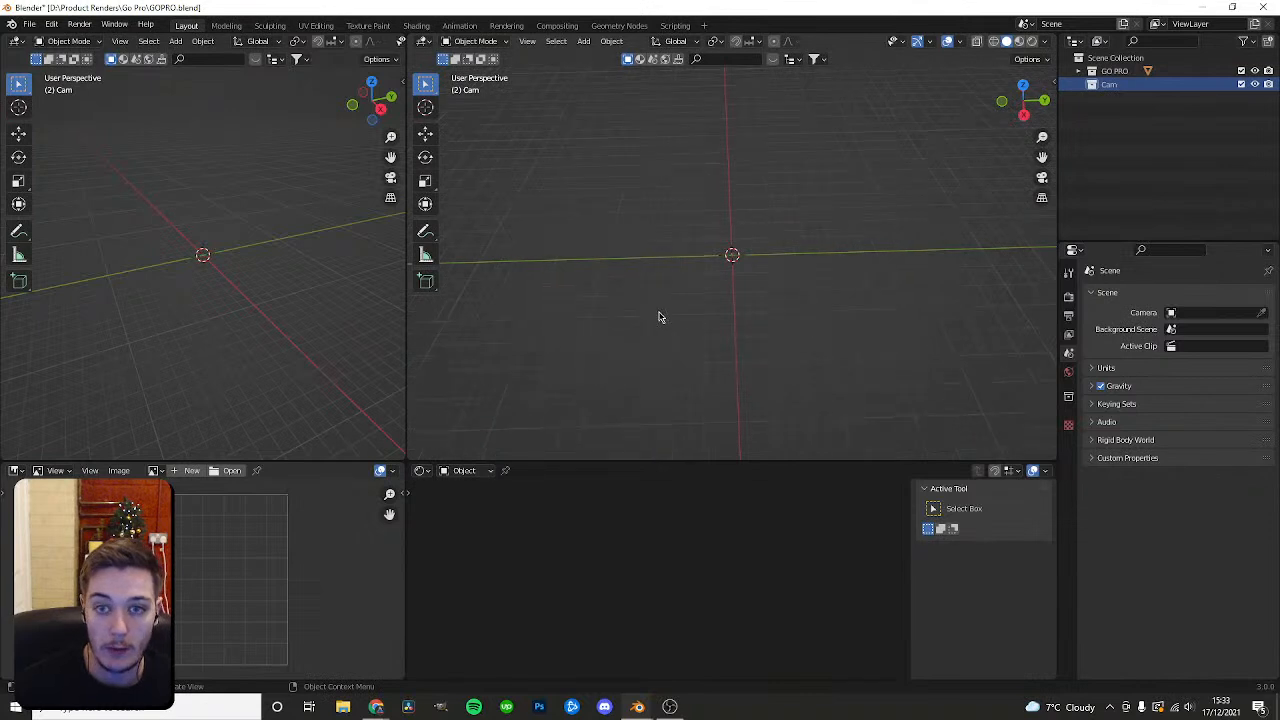
Add a camera to the Cam collection.
scroll(694, 340, up, 6)
middle_drag(694, 340, 661, 312)
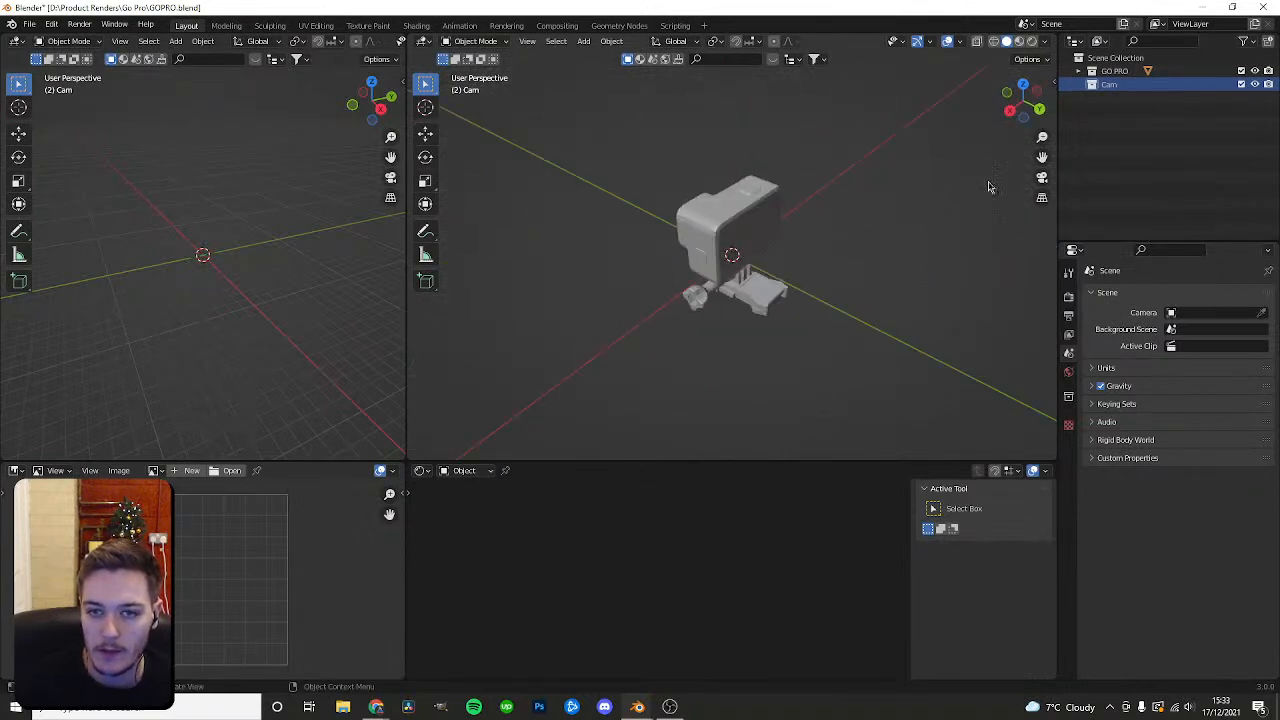
click(1113, 71)
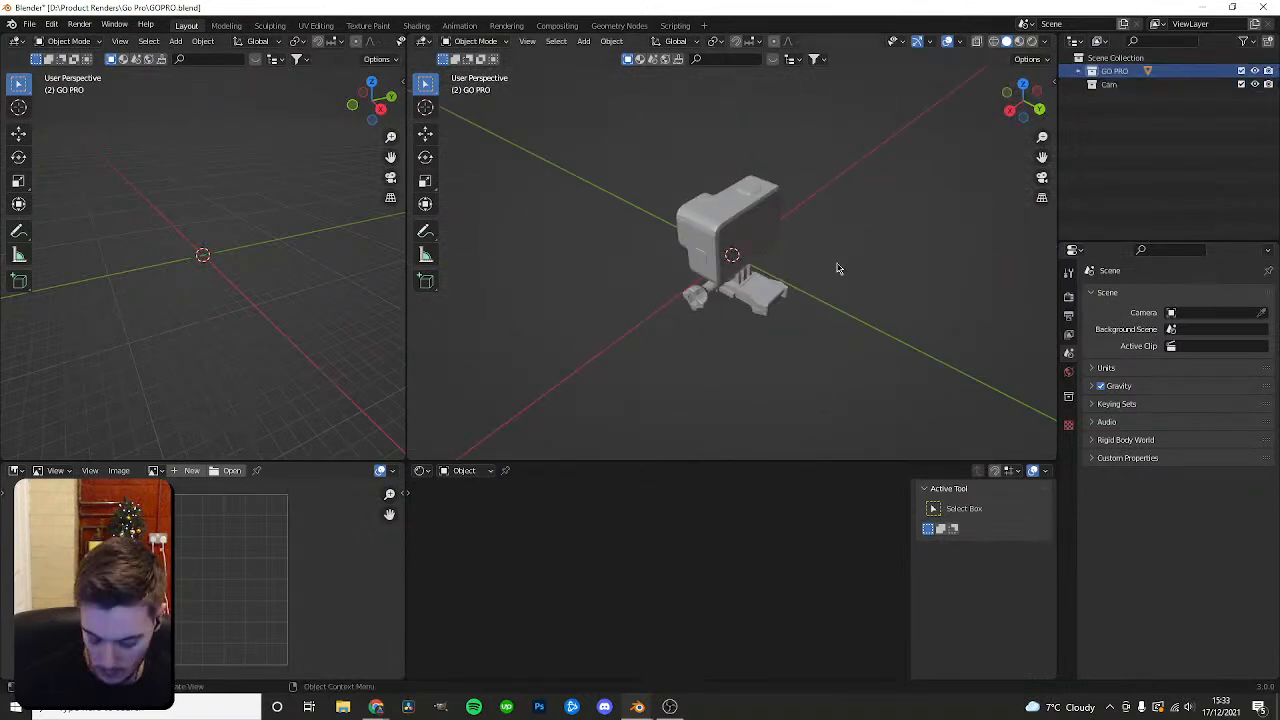
key(KP_1)
middle_drag(776, 318, 780, 356)
scroll(732, 356, down, 3)
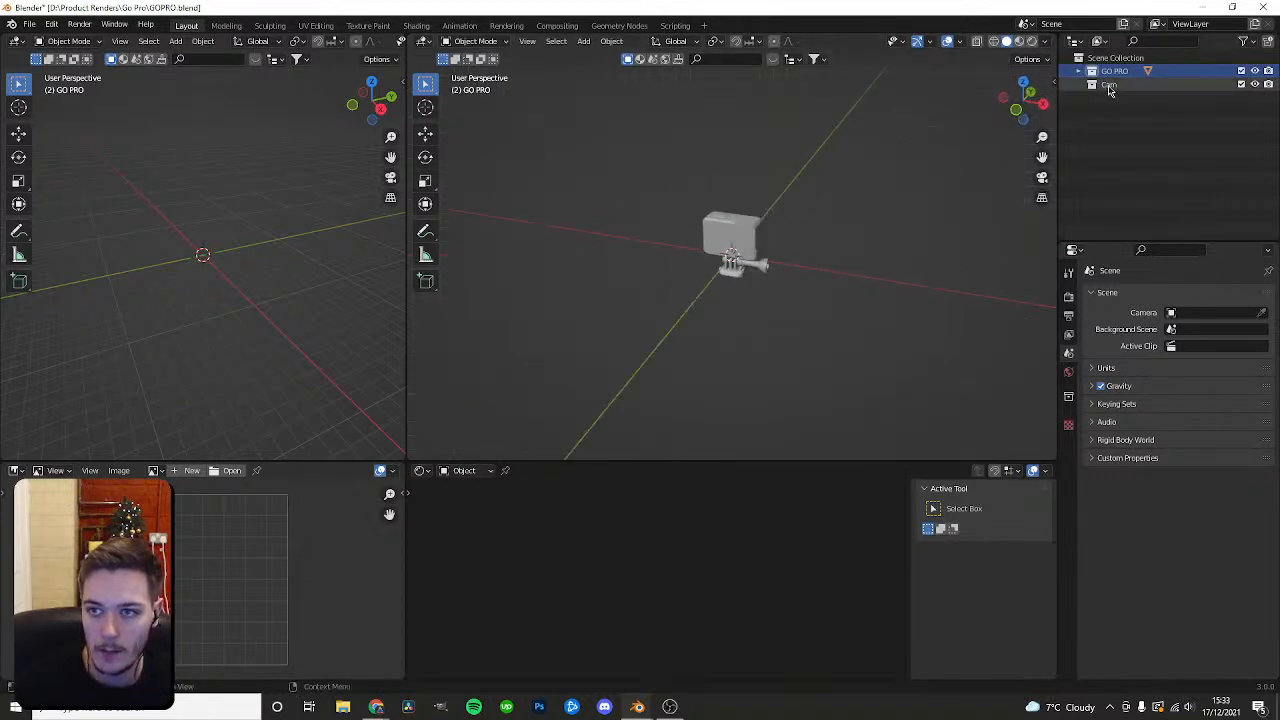
click(1108, 86)
key(shift+a)
key(Escape)
key(shift+a)
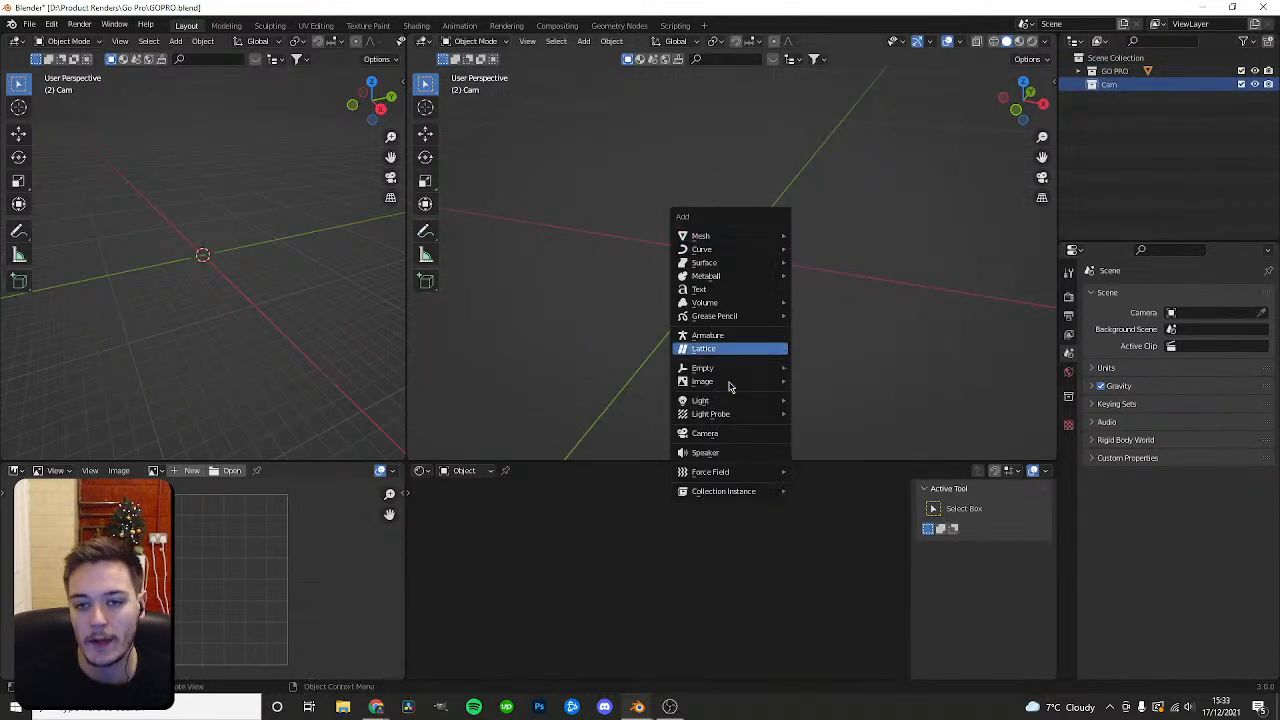
click(760, 433)
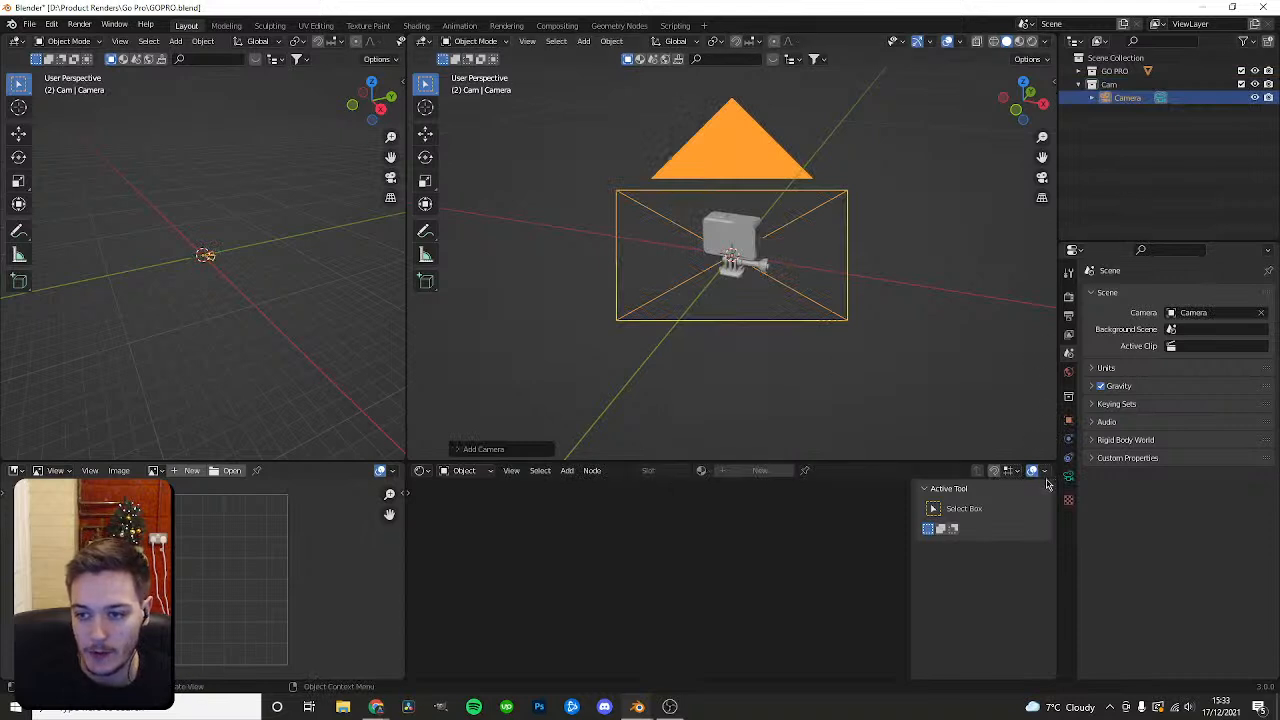
Set the camera's X, Y and Z rotation to 0°.
click(1068, 476)
click(1067, 419)
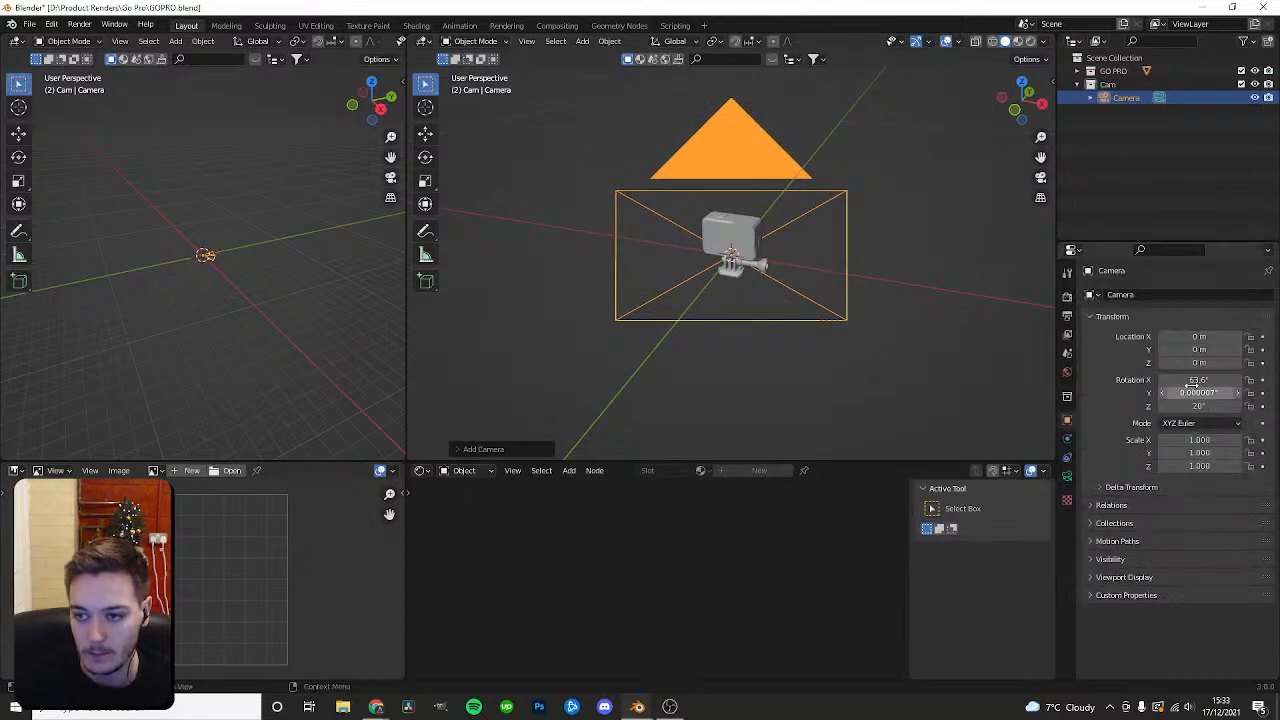
click(1199, 395)
text(0)
click(1196, 405)
text(0)
key(Return)
click(1199, 381)
text(0)
key(Return)
Activate the Move tool and switch the smaller 3D viewport to the camera view.
middle_drag(803, 237, 764, 291)
scroll(788, 258, down, 2)
key(shift+space)
key(g)
key(KP_0)
scroll(249, 240, up, 4)
scroll(237, 263, down, 1)
Widen the camera-view viewport to fit the frame, and hide its gizmos and overlays.
shift+middle_drag(243, 251, 241, 271)
drag(406, 249, 461, 247)
shift+middle_drag(374, 240, 369, 240)
drag(460, 76, 496, 68)
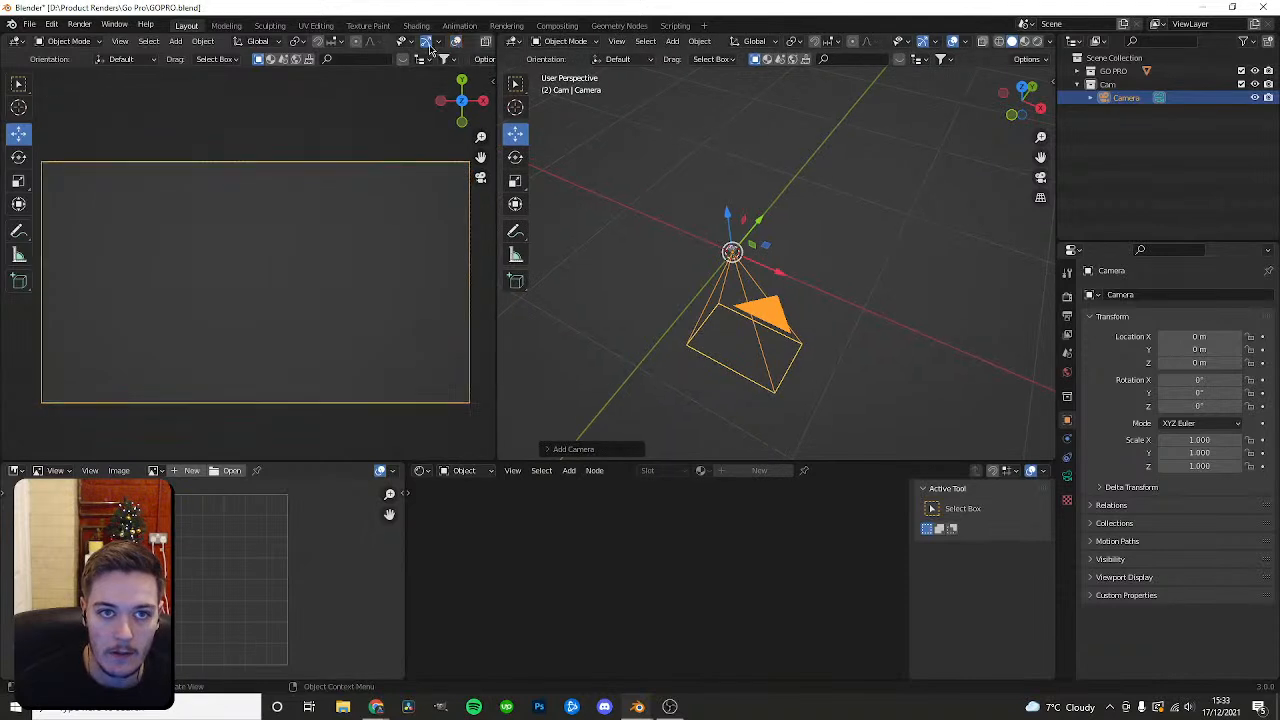
click(427, 43)
drag(497, 183, 510, 188)
mouse_move(341, 198)
shift+middle_down()
mouse_move(351, 179)
mouse_move(344, 188)
shift+middle_up()
scroll(352, 185, up, 1)
scroll(354, 191, down, 1)
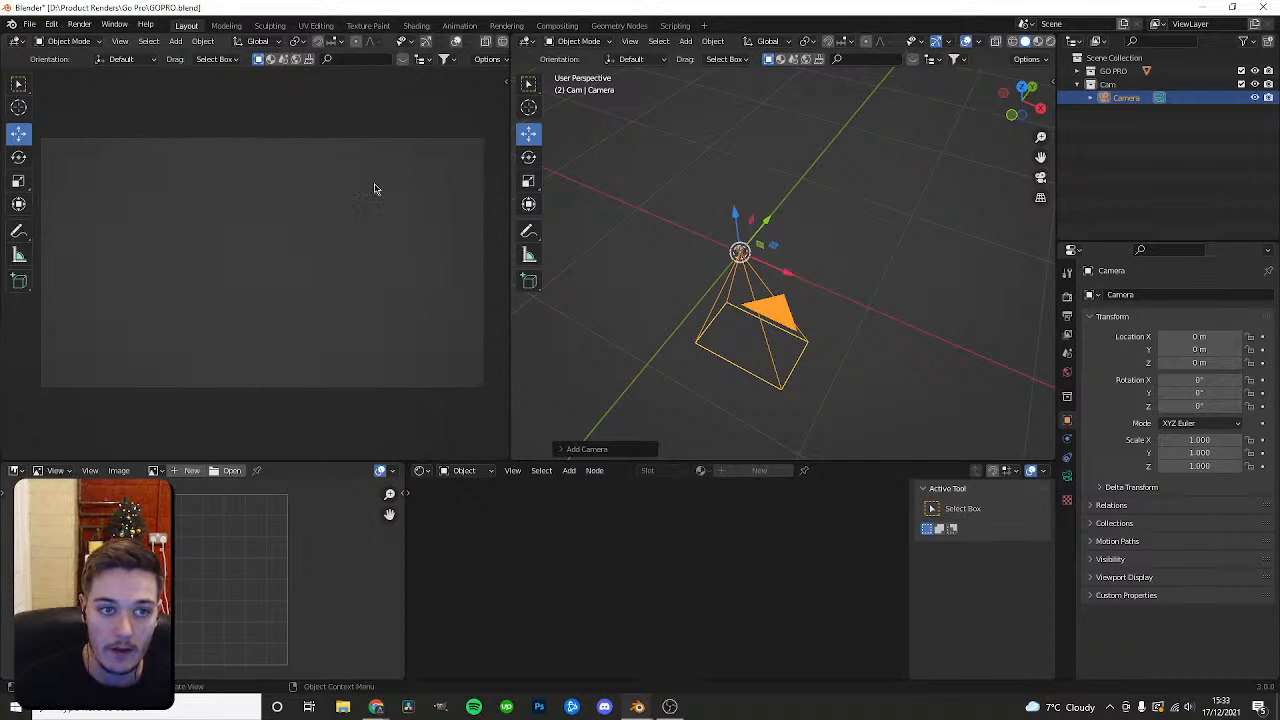
Set the camera's Passepartout to 1.000 in its viewport display settings.
click(1077, 85)
click(1077, 85)
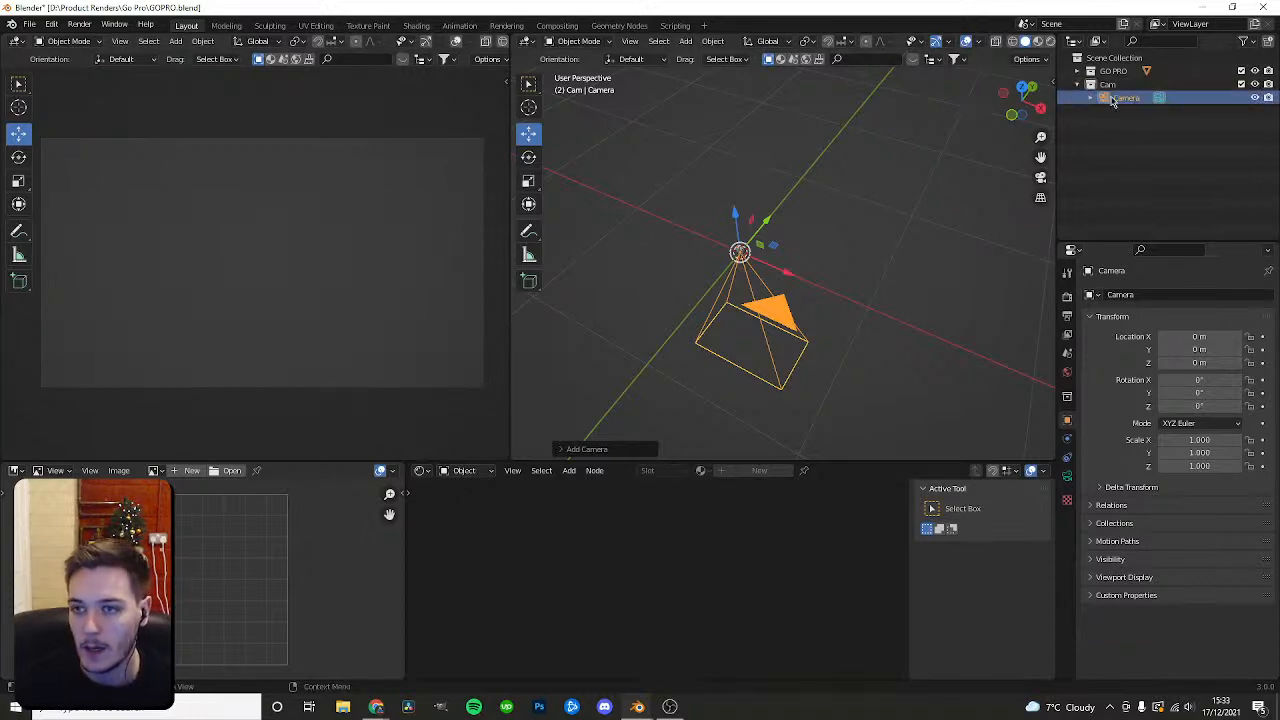
click(1116, 98)
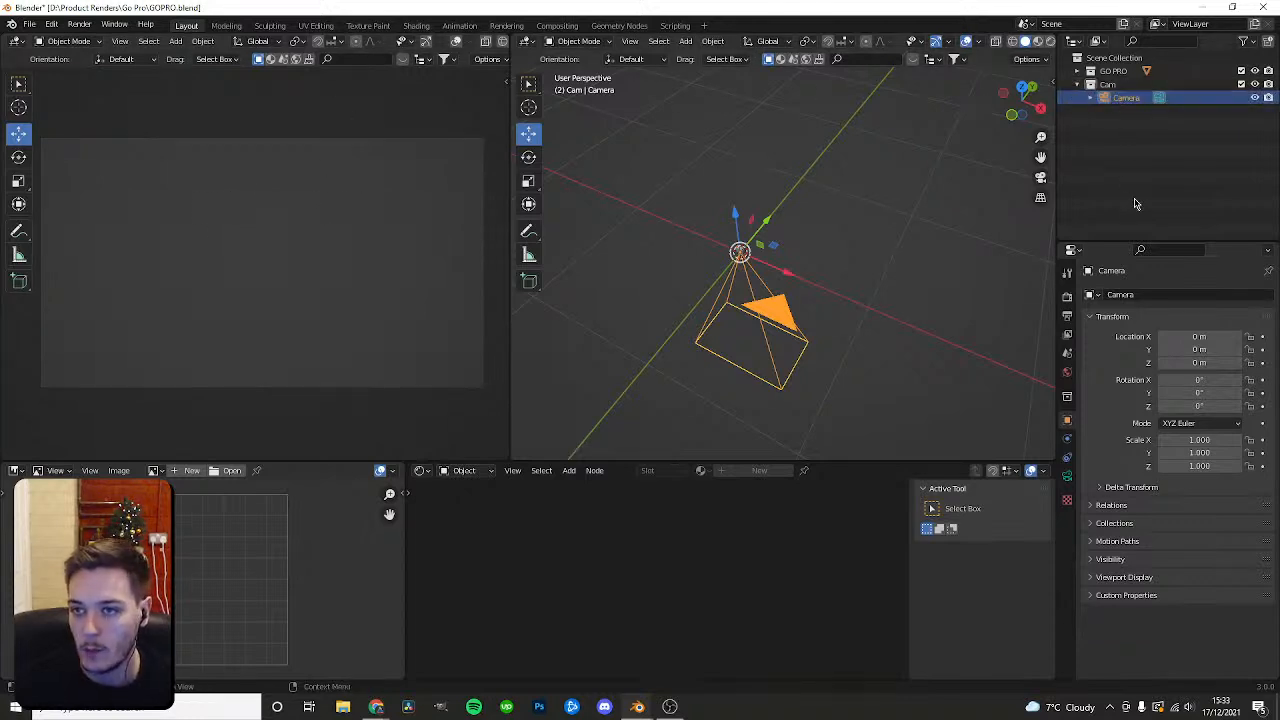
click(1068, 478)
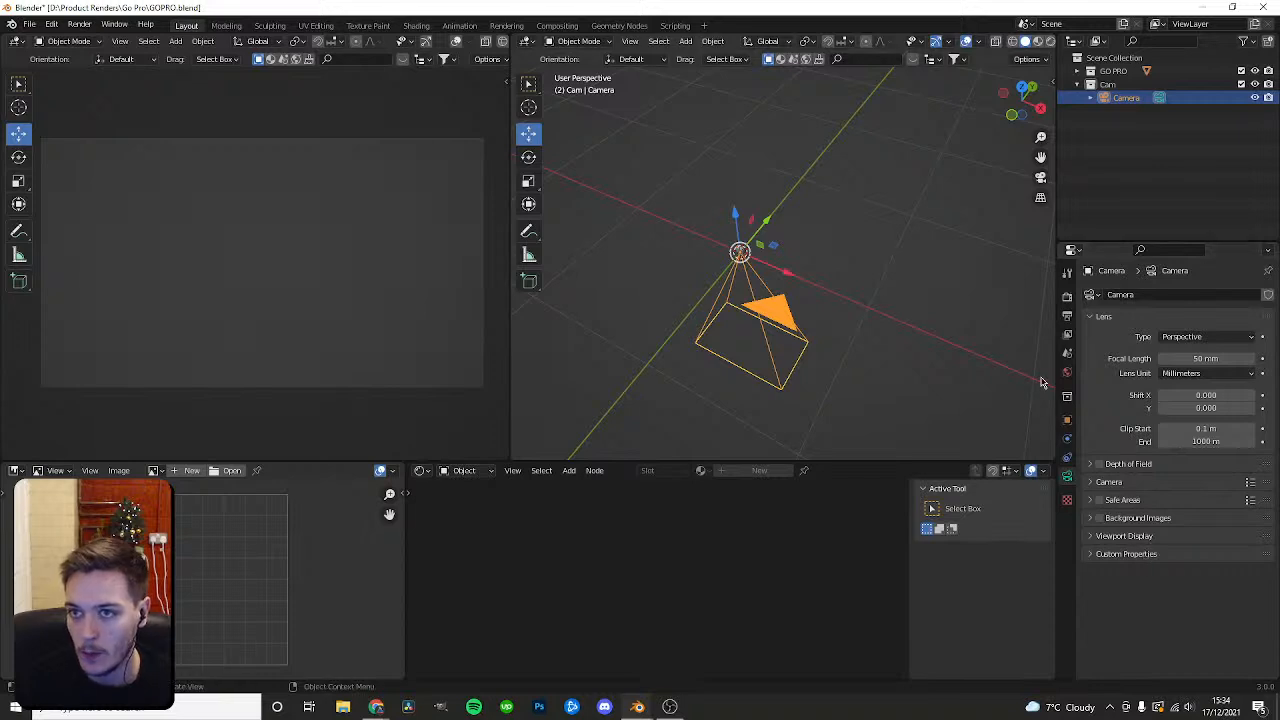
click(1096, 537)
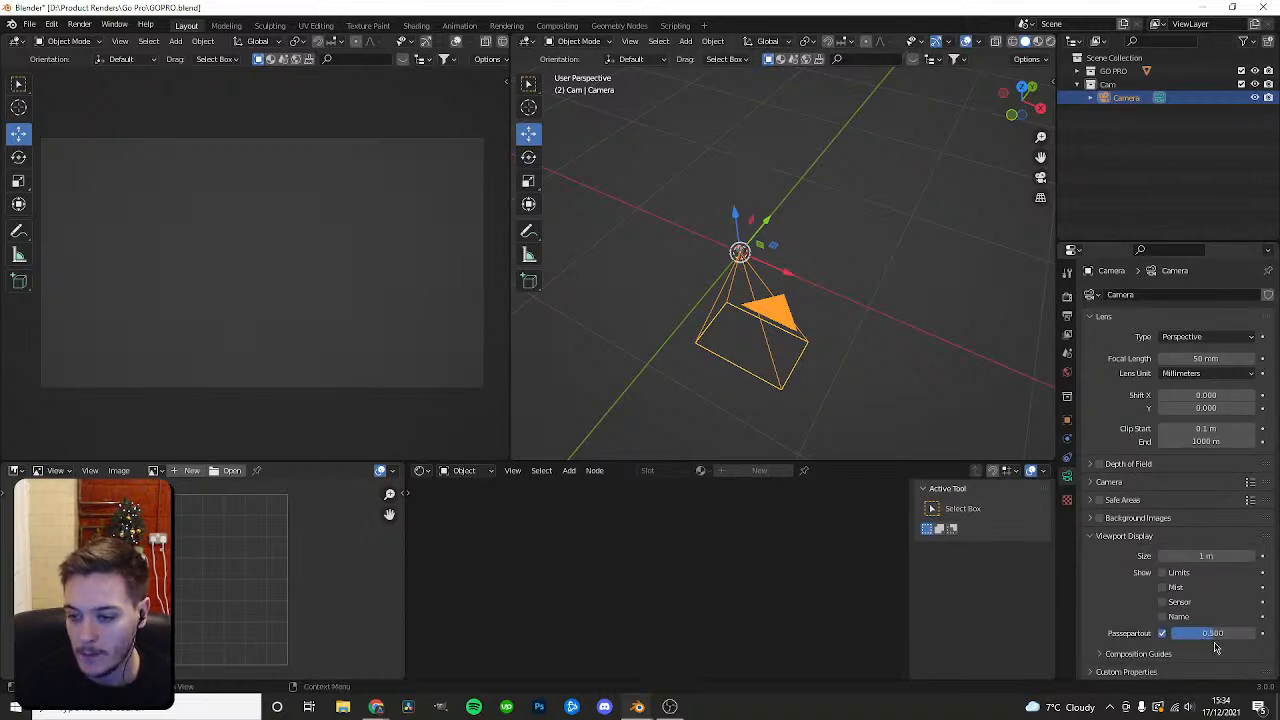
drag(1216, 633, 1255, 633)
shift+middle_drag(316, 283, 322, 295)
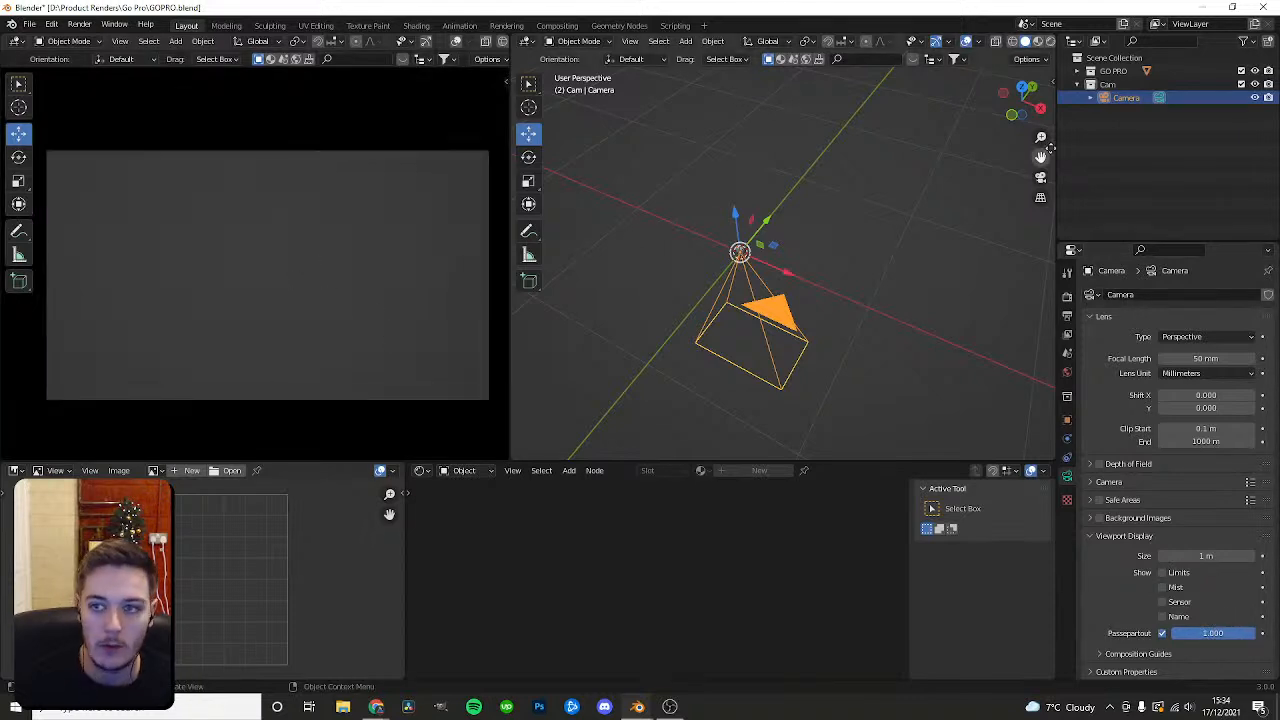
Raise the camera along Z above the GoPro so its view frames the model from the top.
click(762, 308)
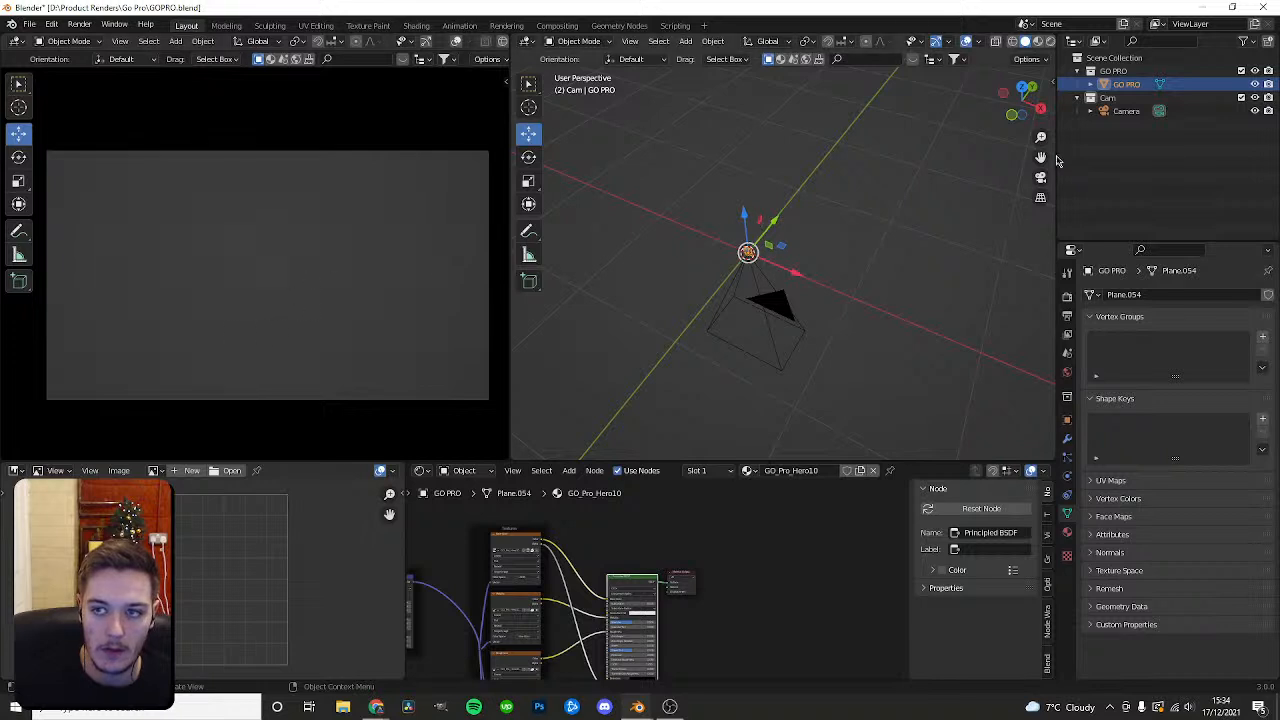
click(1126, 111)
key(g)
key(z)
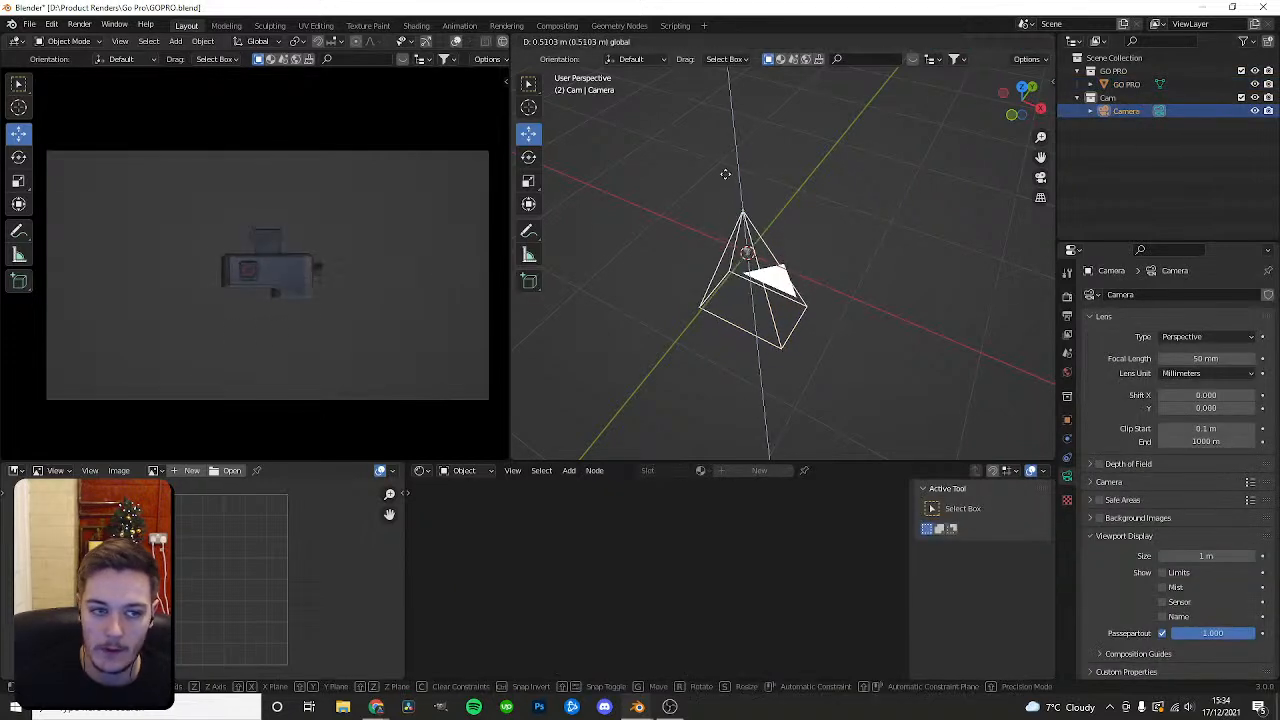
click(717, 194)
middle_drag(717, 194, 922, 209)
mouse_move(781, 205)
mouse_down()
mouse_move(801, 194)
mouse_move(783, 199)
mouse_up()
middle_drag(783, 199, 859, 258)
scroll(859, 258, up, 1)
drag(795, 257, 796, 257)
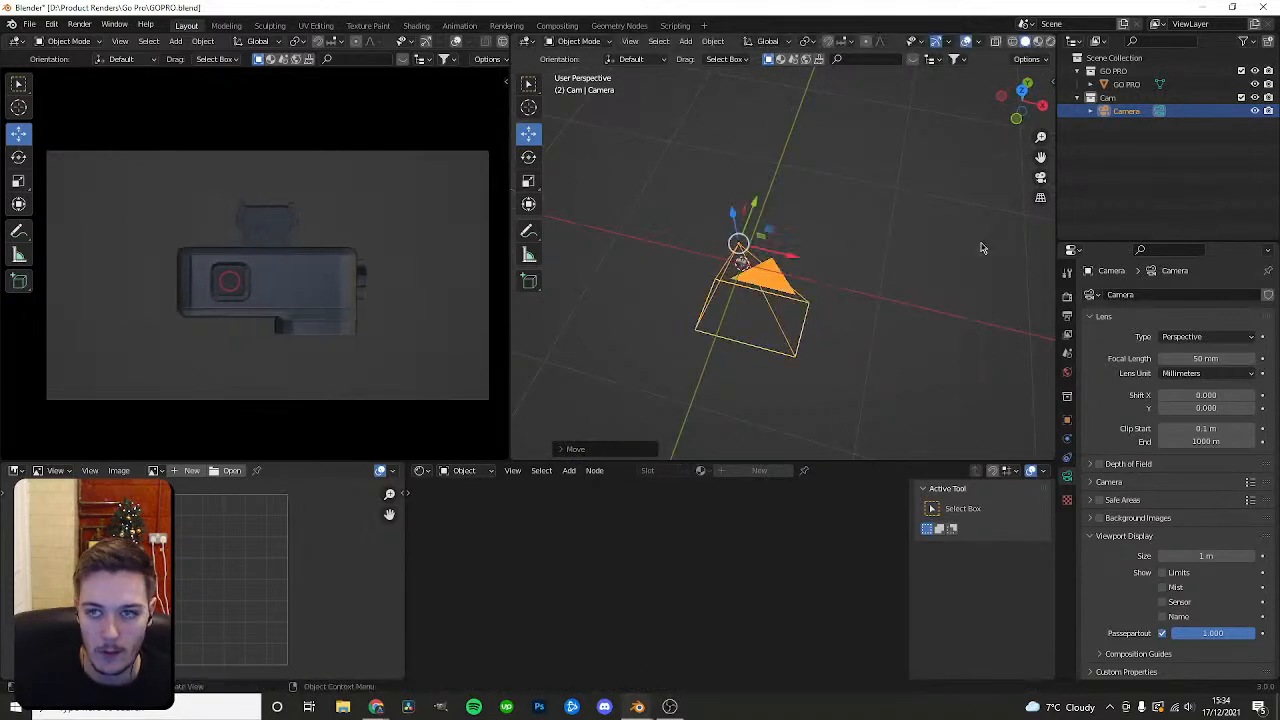
Add a cube empty to the Cam collection and scale it down to about 0.026.
click(879, 267)
key(shift+a)
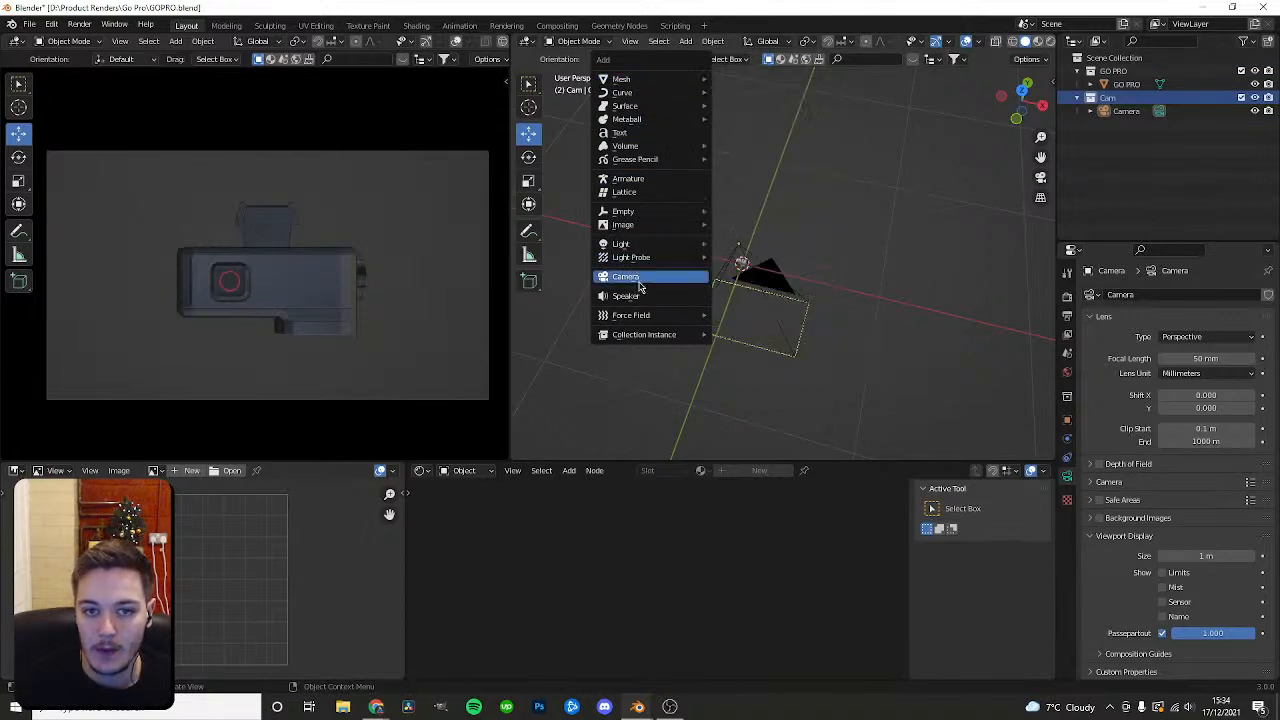
mouse_move(631, 217)
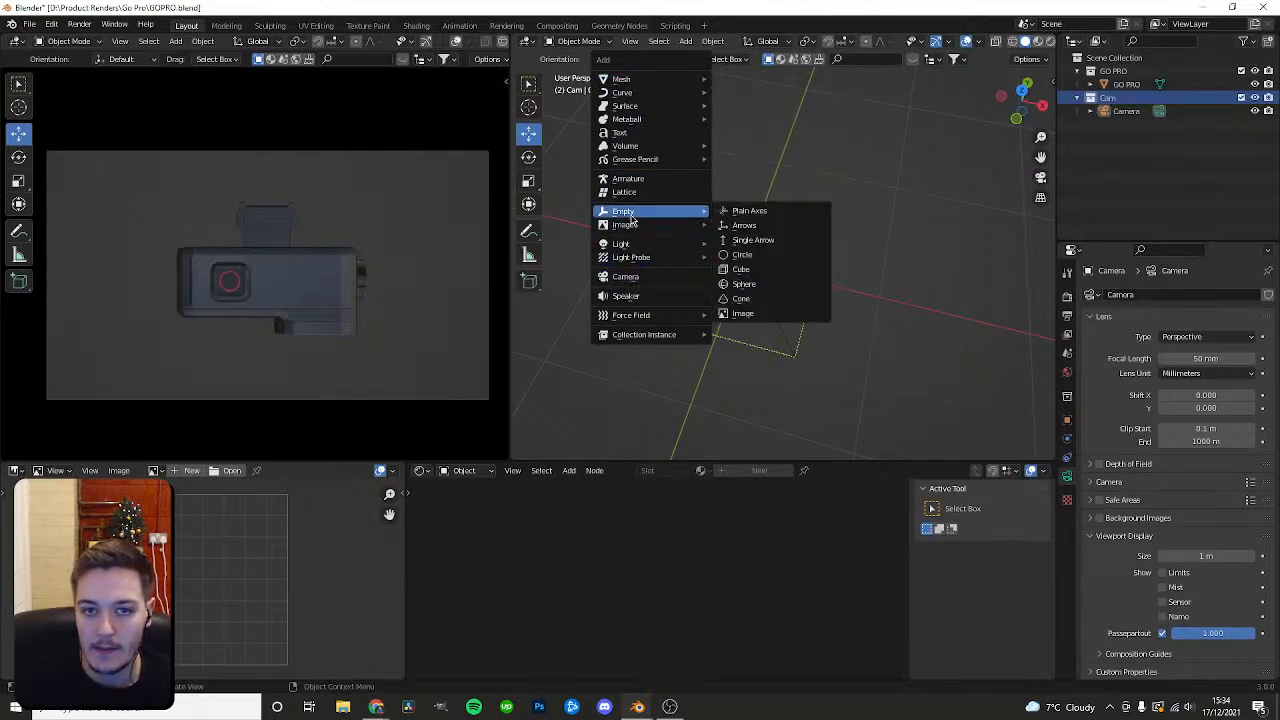
click(757, 270)
key(s)
click(960, 235)
key(s)
click(795, 240)
shift+middle_drag(770, 245, 777, 296)
scroll(914, 314, up, 2)
scroll(870, 312, up, 2)
key(s)
click(830, 316)
Move the cube empty to the centre of the GoPro body, at about Y 0.0037 m and Z 0.027 m.
drag(758, 360, 815, 358)
middle_drag(817, 358, 800, 320)
drag(799, 306, 791, 304)
key(KP_7)
scroll(783, 327, up, 5)
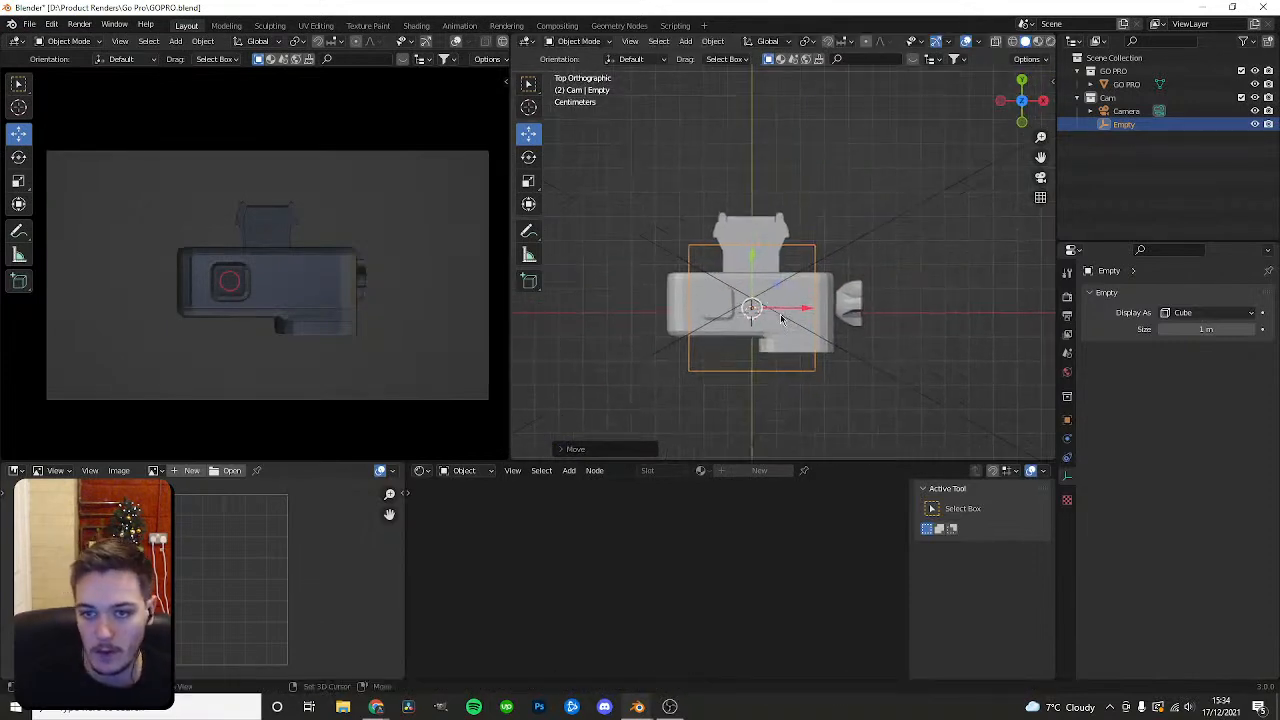
key(KP_5)
middle_drag(817, 325, 850, 310)
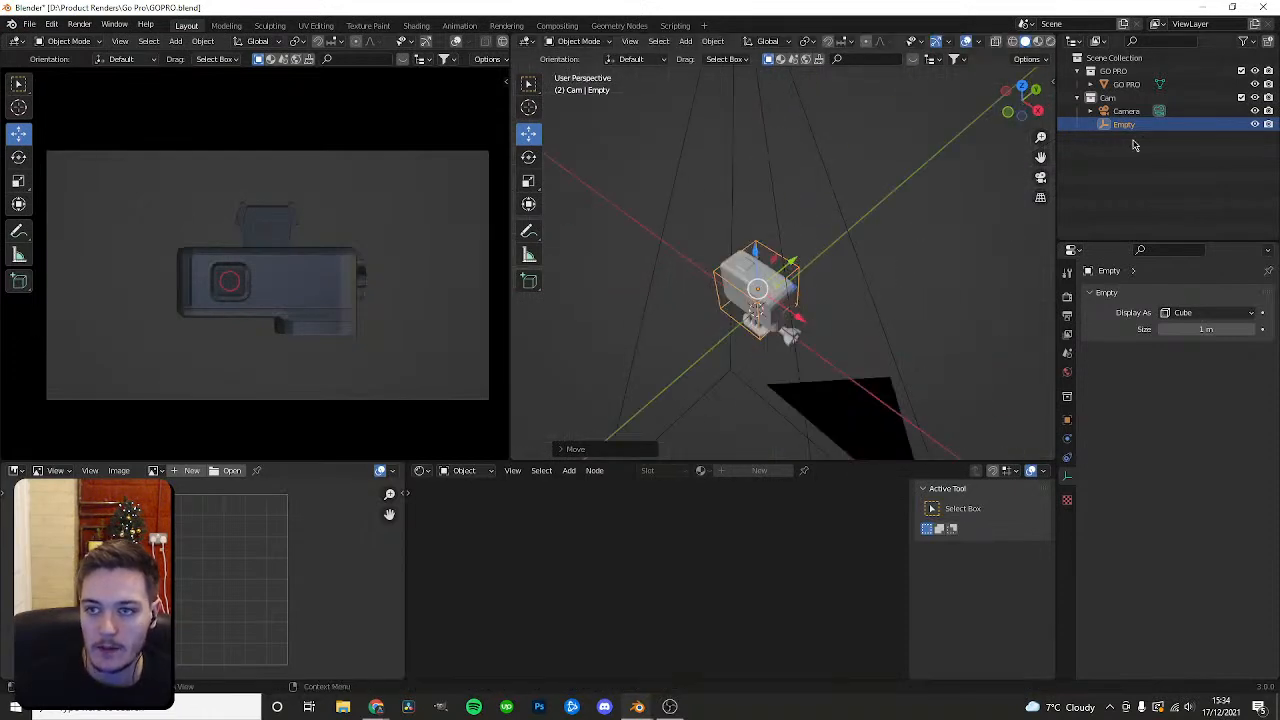
Rename the cube empty as cam rig.
double_click(1125, 124)
text(cam rig)
key(Return)
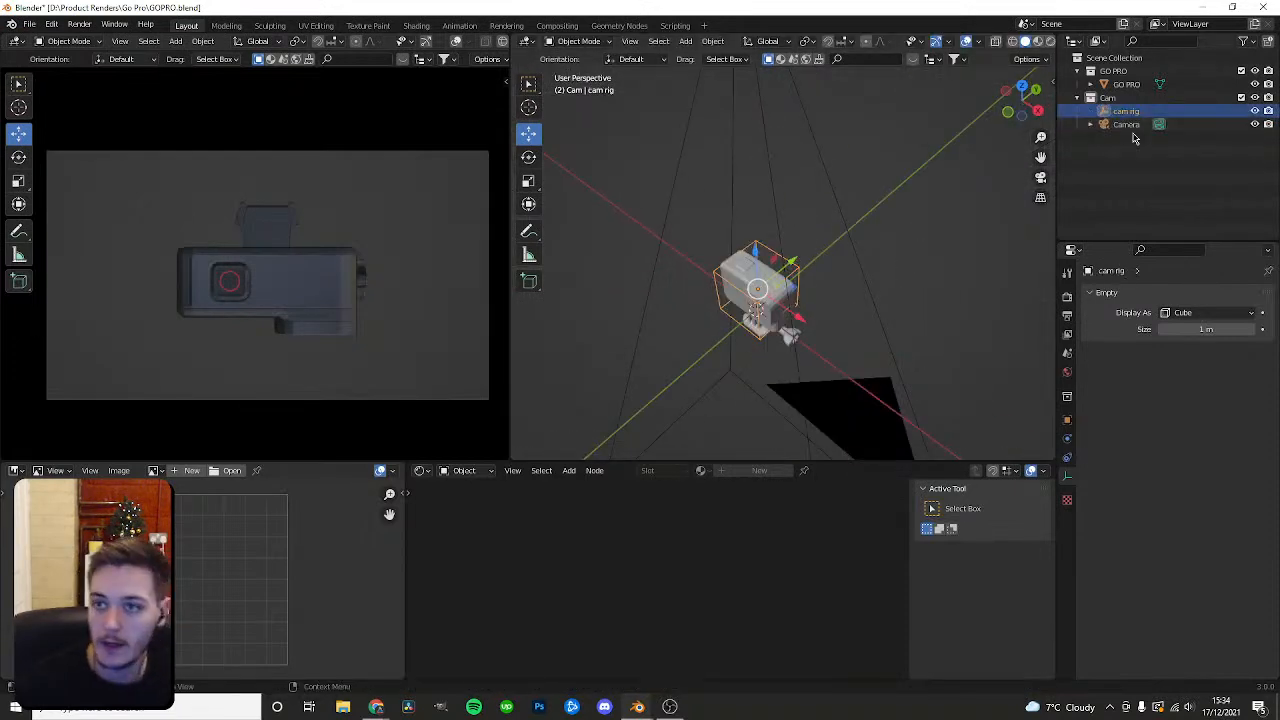
Parent the camera to the cam rig empty using the Object option.
click(1131, 125)
scroll(840, 205, up, 2)
shift+middle_drag(785, 270, 749, 239)
click(750, 238)
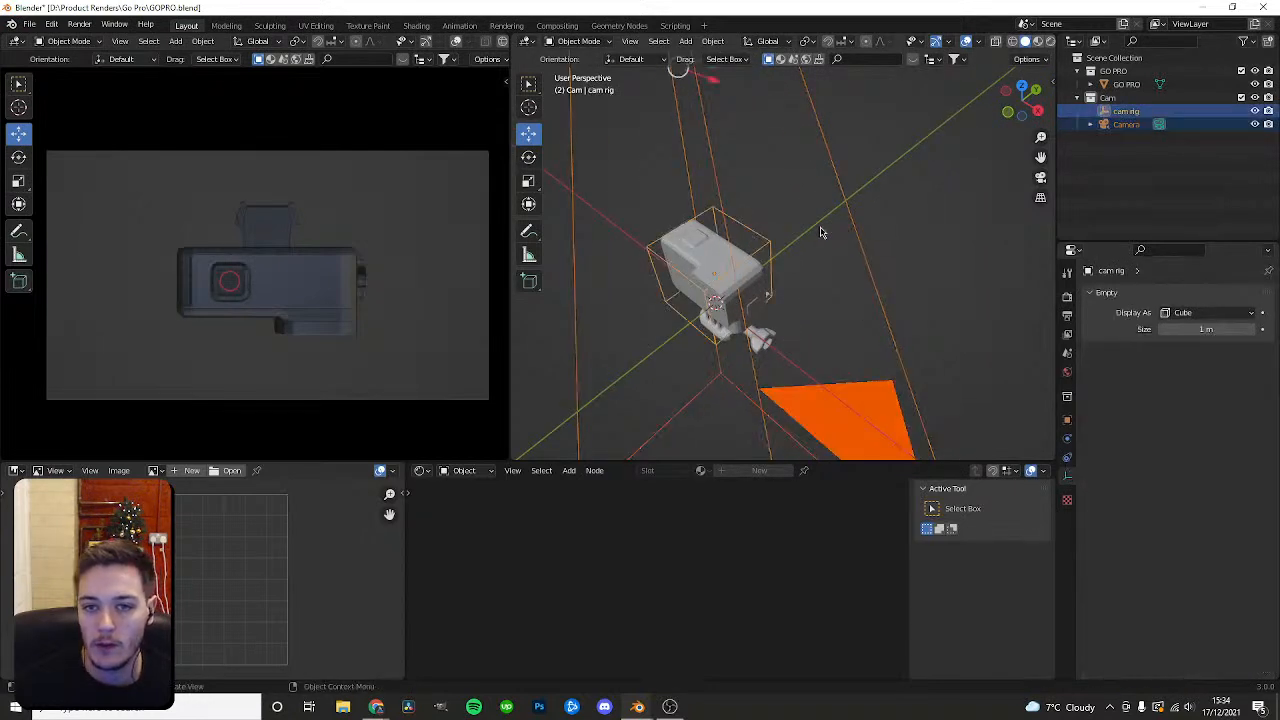
right_click(750, 233)
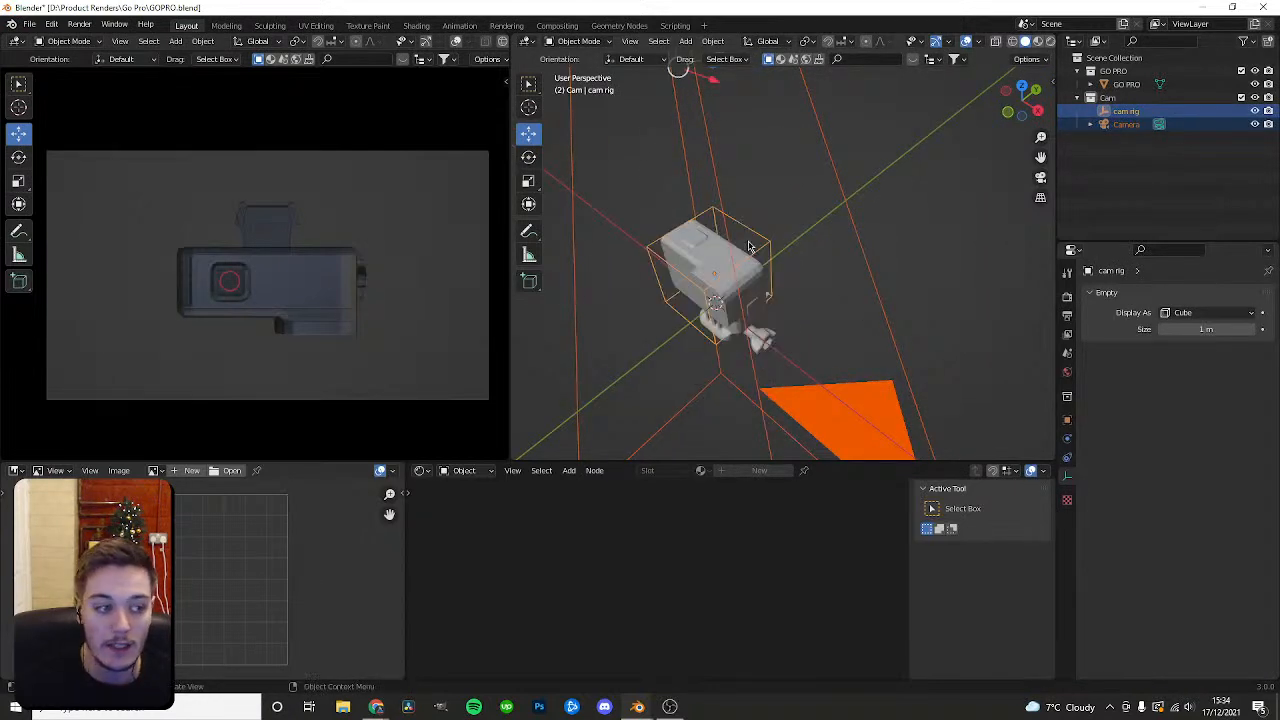
right_click(749, 246)
mouse_move(720, 371)
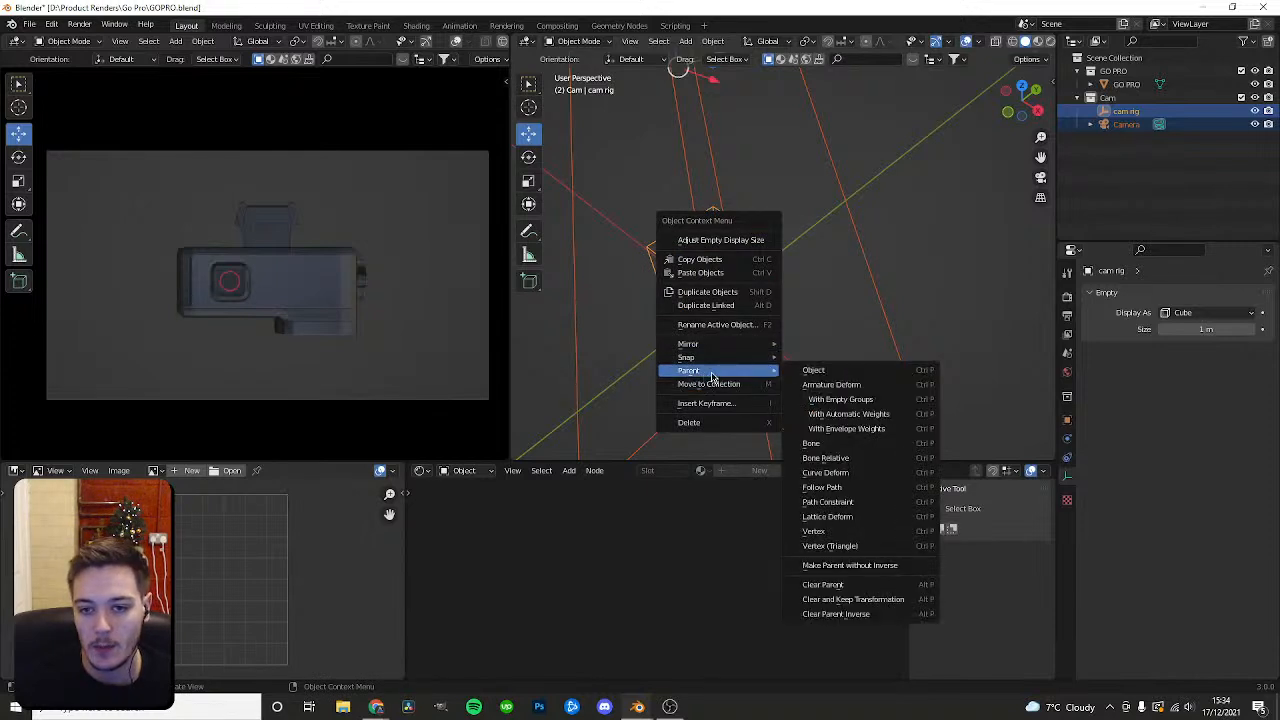
click(849, 372)
click(900, 251)
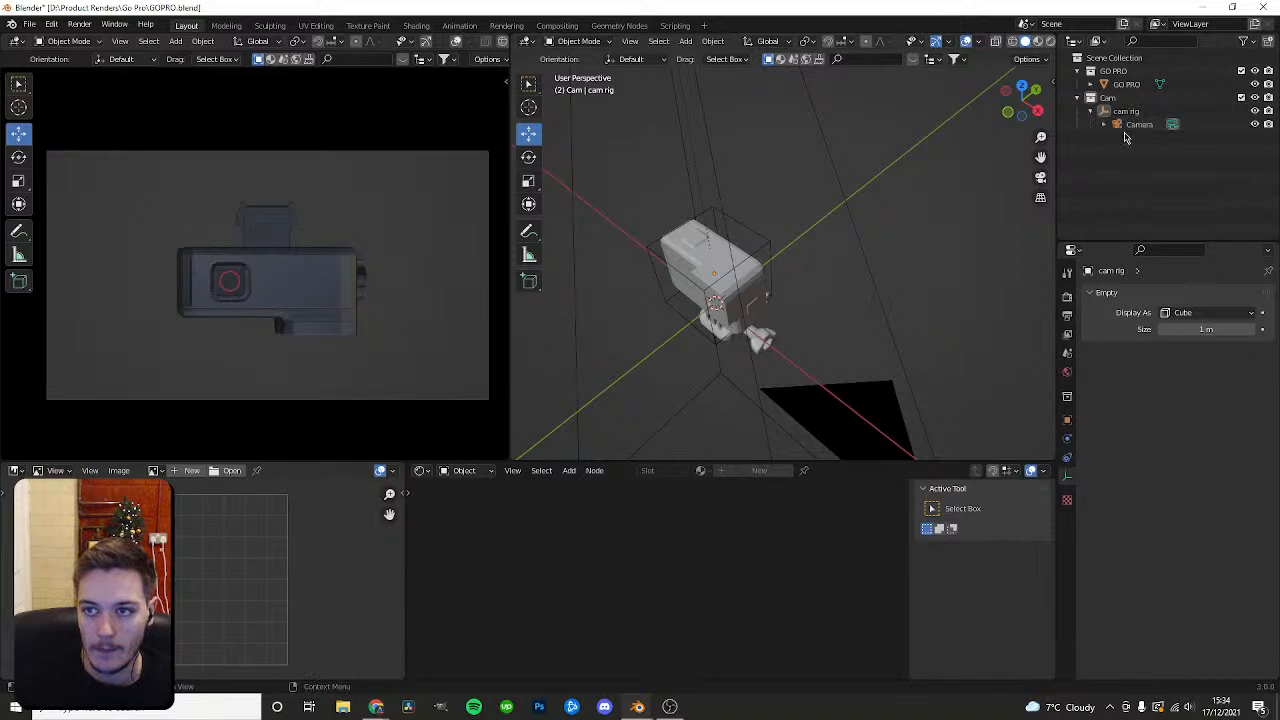
Try rotating the cam rig about Z and X, and undo the rotations.
click(1141, 115)
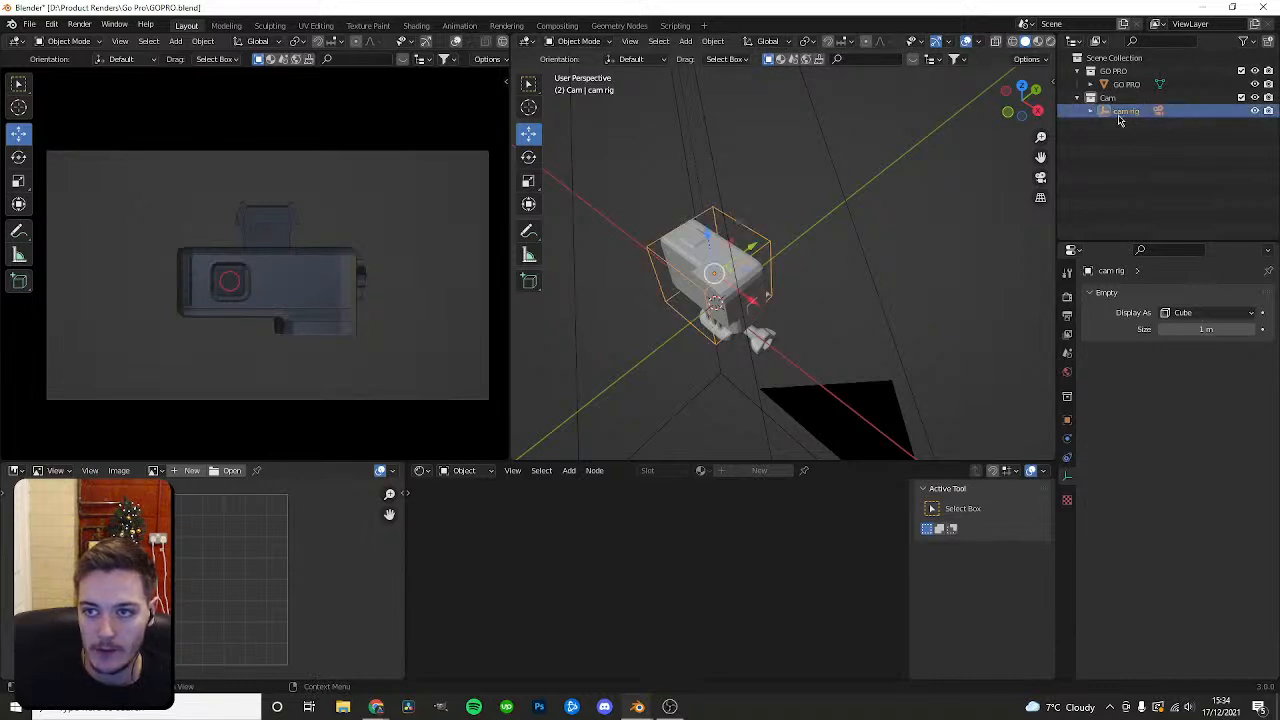
scroll(768, 244, down, 3)
click(1067, 421)
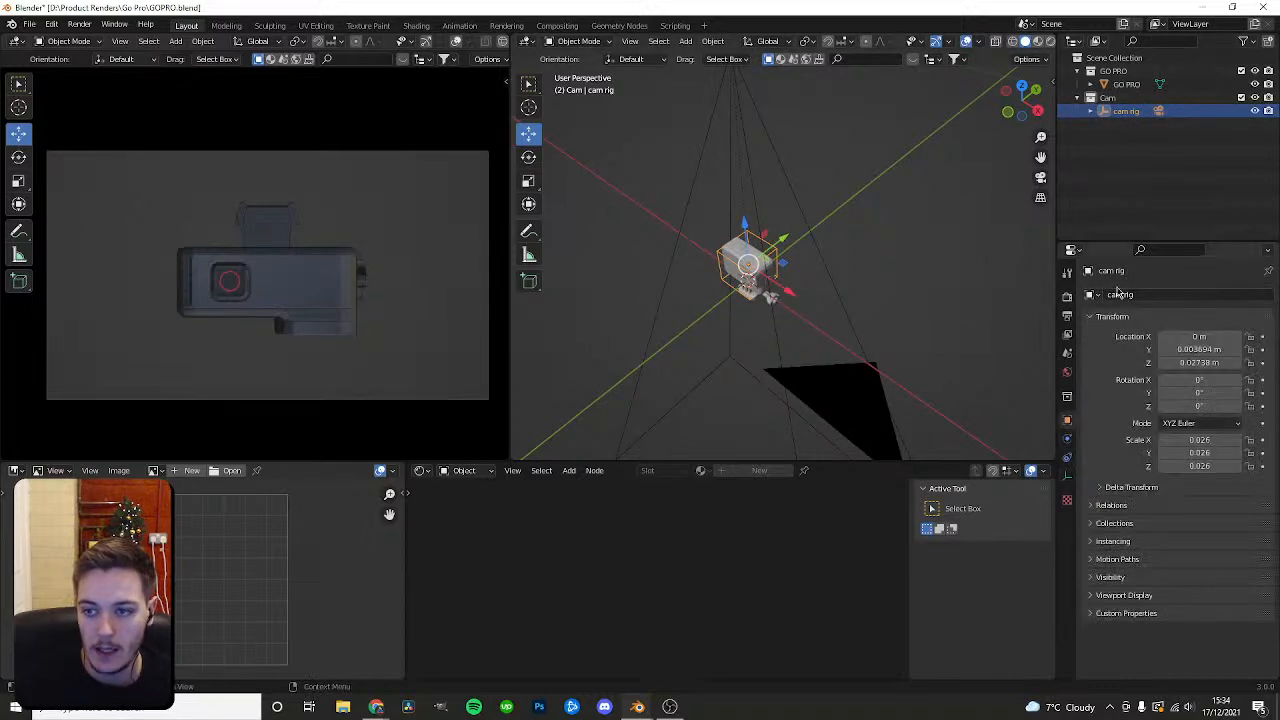
drag(1216, 401, 1150, 405)
right_click(1216, 405)
mouse_move(1214, 380)
mouse_down()
mouse_move(1170, 380)
mouse_move(1270, 380)
mouse_move(1208, 393)
mouse_move(1180, 393)
mouse_move(1208, 380)
mouse_move(1150, 380)
mouse_move(1248, 380)
mouse_move(1208, 380)
mouse_move(1232, 380)
mouse_up()
key(ctrl+z)
key(ctrl+z)
key(alt+r)
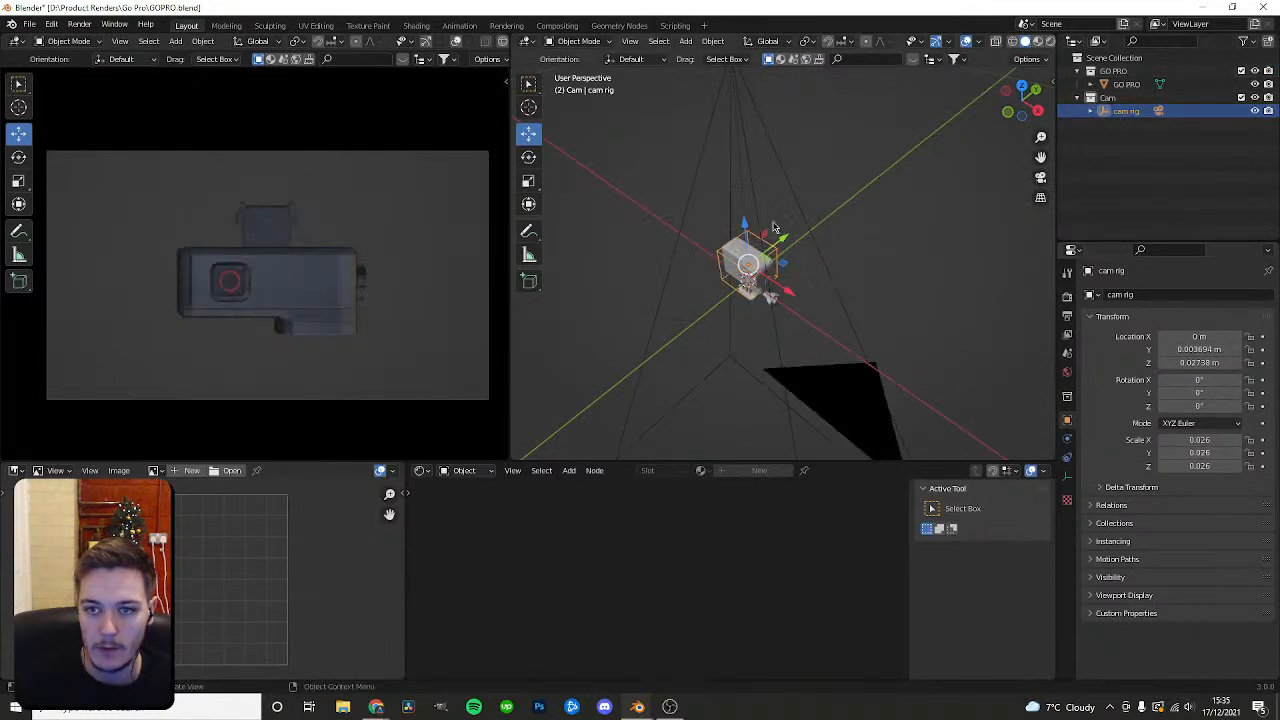
Try moving the cam rig along the Z axis.
key(g)
key(z)
click(742, 225)
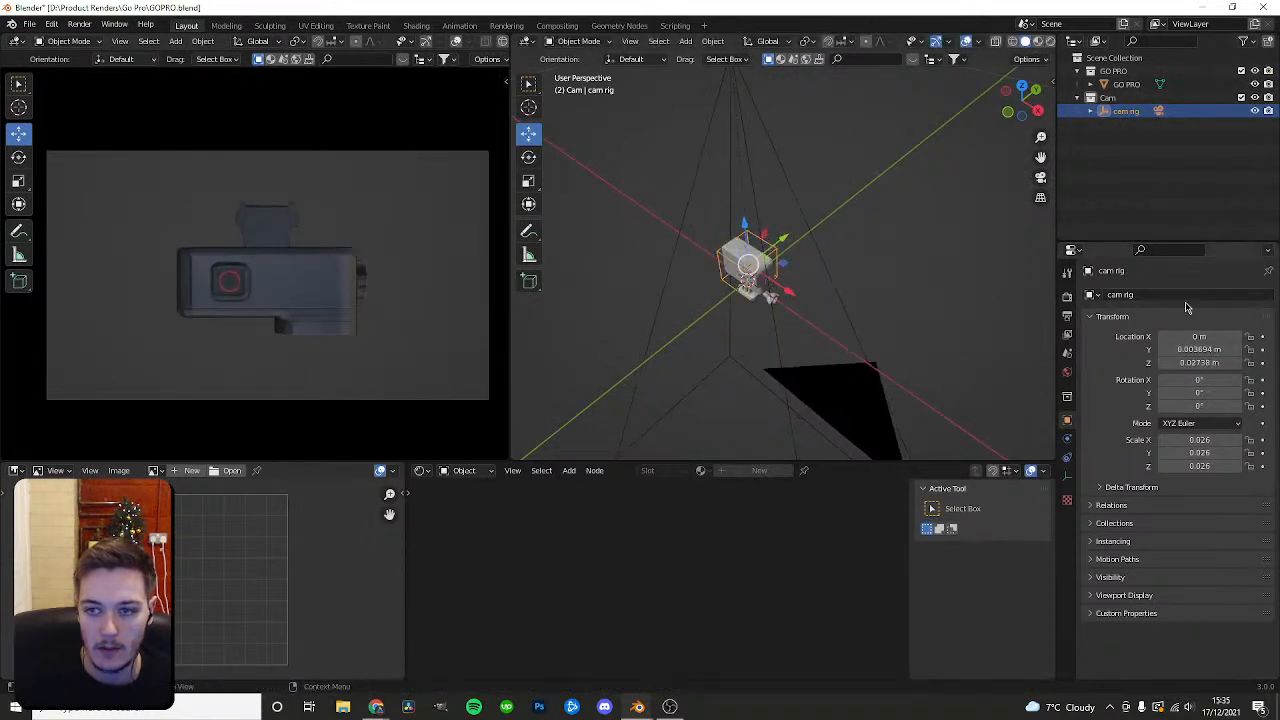
Expand the cam rig in the outliner, try rotating its child camera about Z, and undo the rotation.
click(1091, 111)
click(1131, 124)
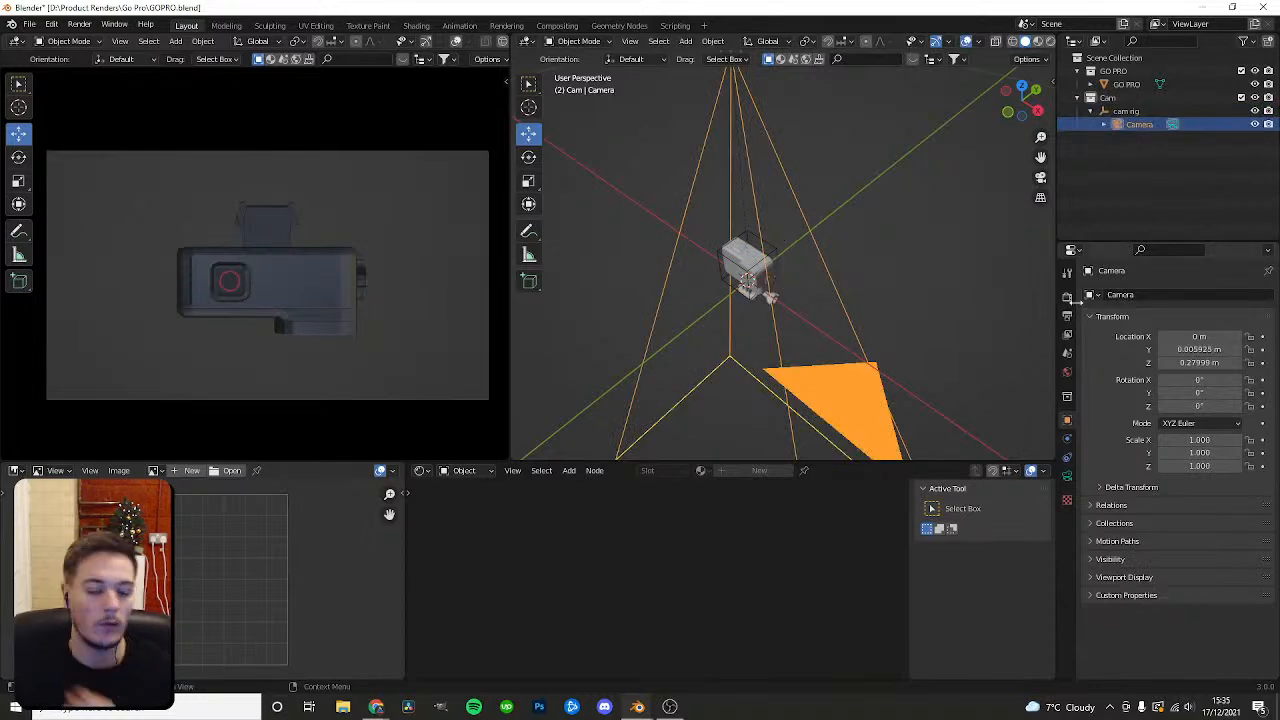
drag(1213, 407, 1275, 407)
key(ctrl+z)
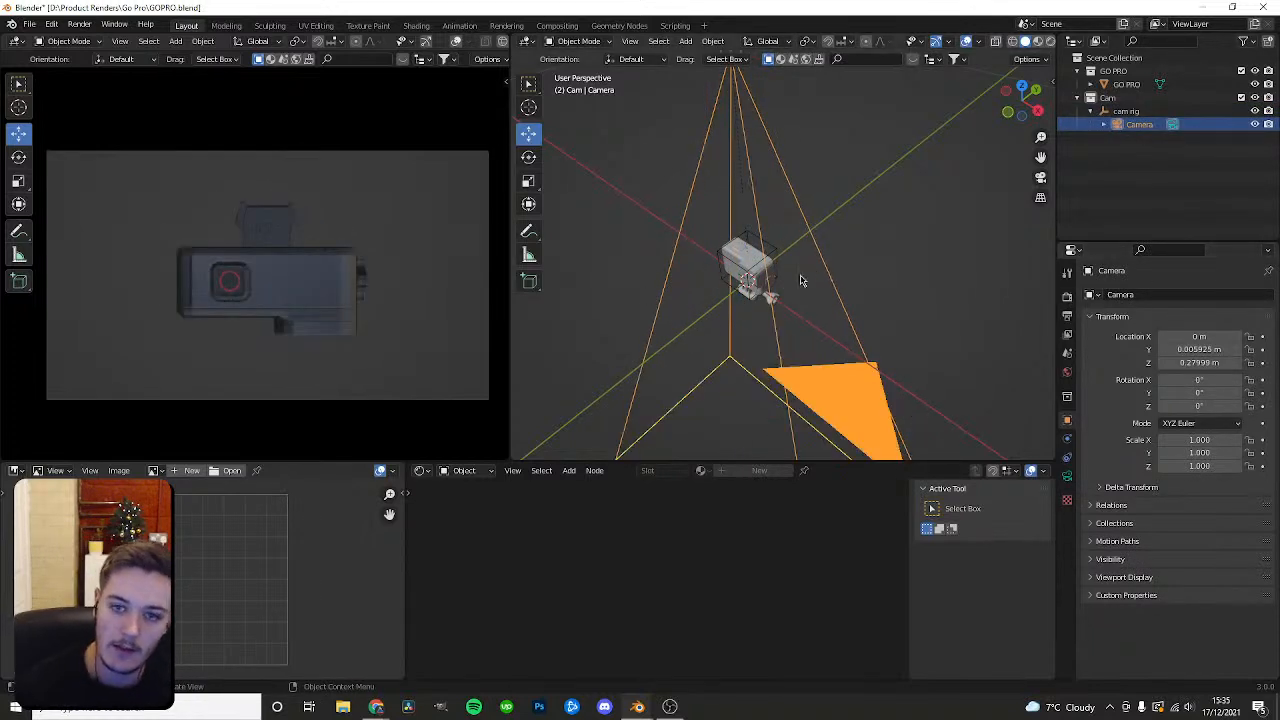
Compare rotating the cam rig about Y and Z with rotating the camera alone about Z, undoing the rotations.
click(1126, 111)
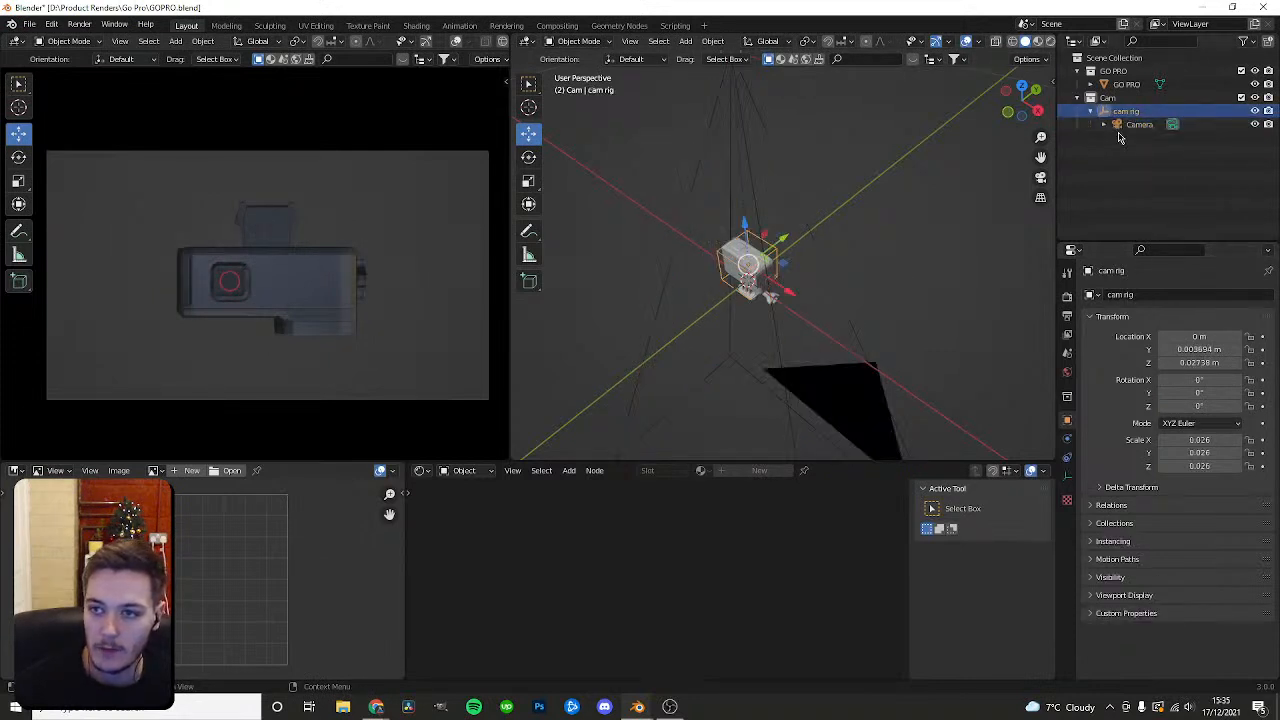
click(1124, 127)
drag(1207, 406, 1176, 404)
click(1126, 111)
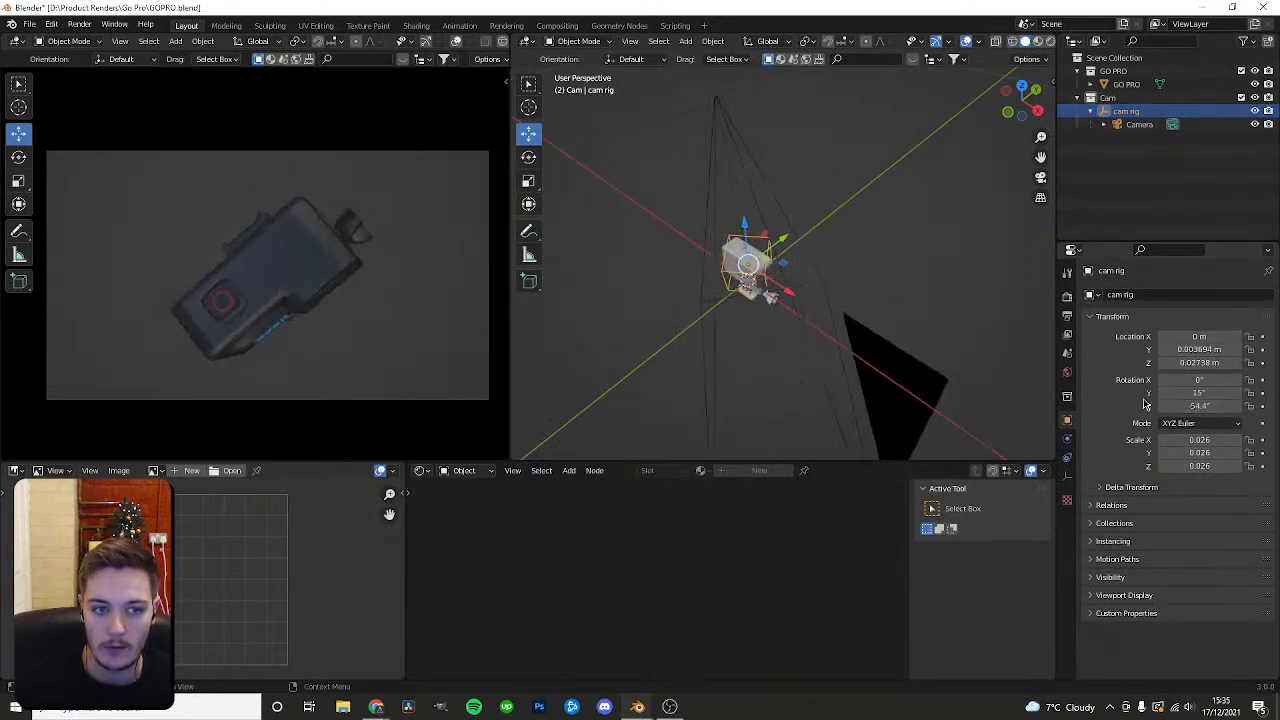
click(1140, 125)
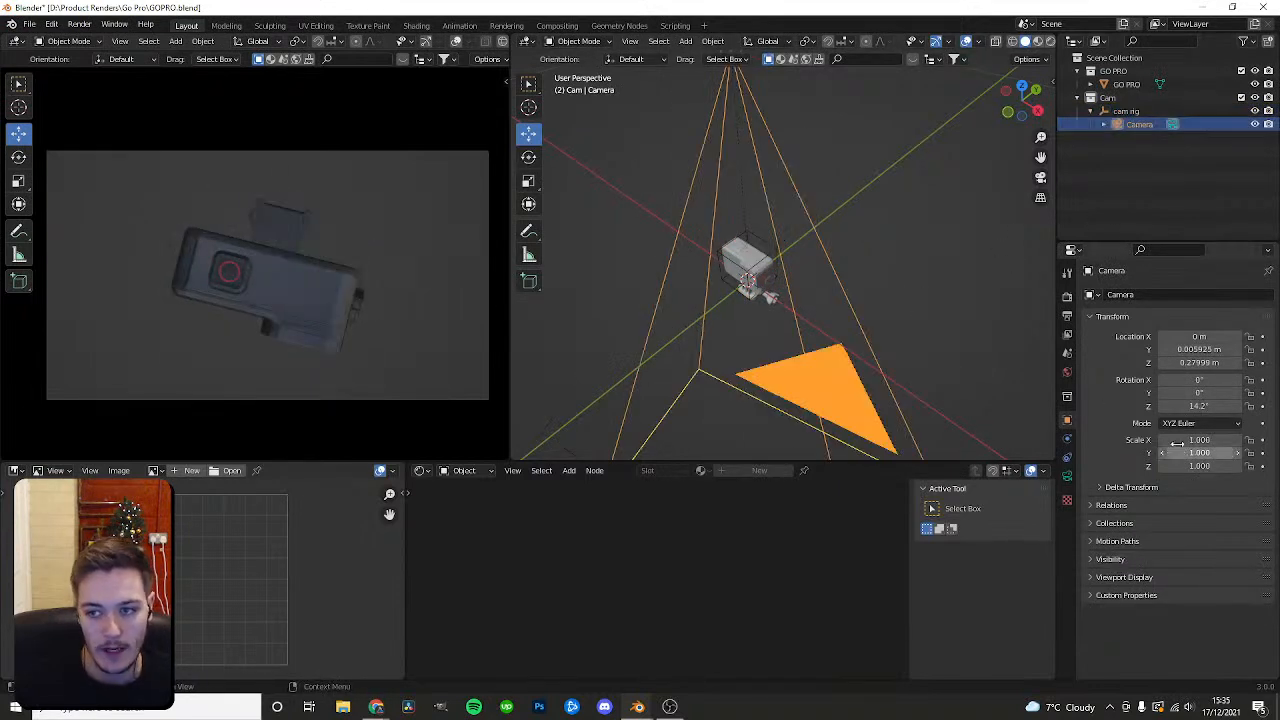
mouse_move(1199, 405)
mouse_down()
mouse_move(1234, 405)
mouse_move(1205, 405)
mouse_up()
key(ctrl+z)
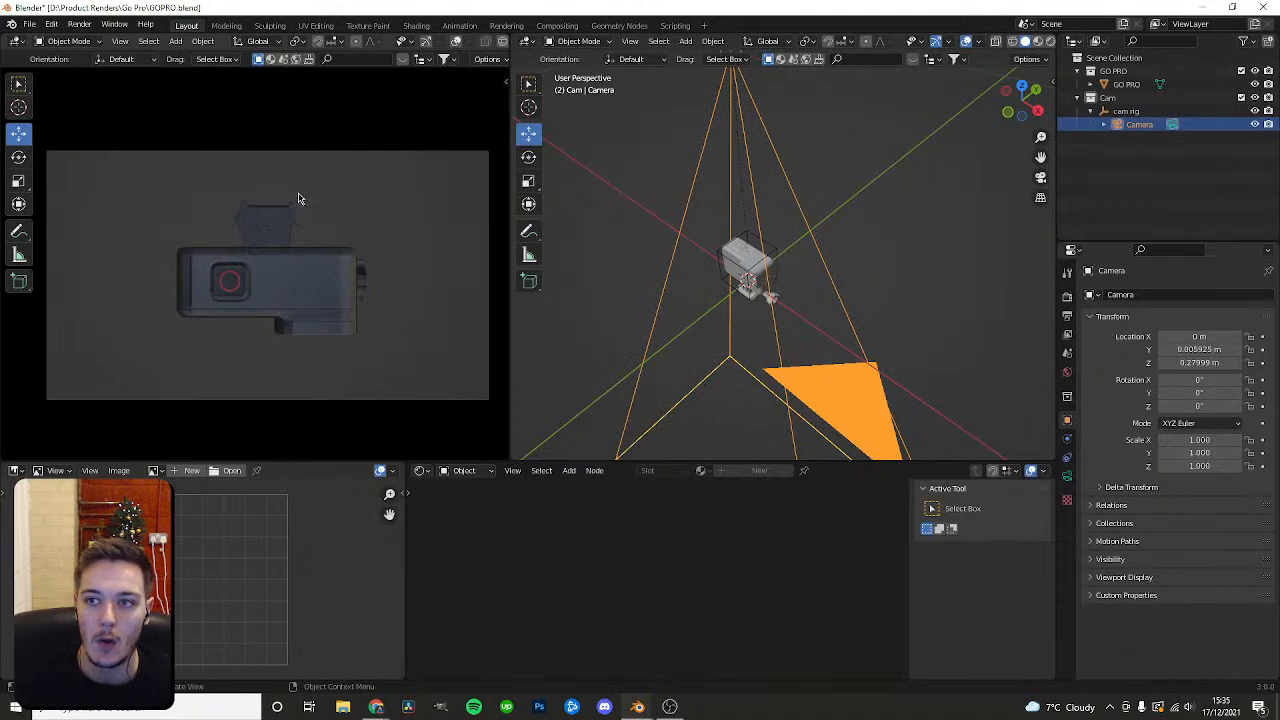
Try rotating the cam rig about its axes once more, and restore its zero rotation.
click(1127, 111)
drag(1207, 406, 1235, 380)
right_click(1196, 406)
right_click(1160, 393)
key(ctrl+z)
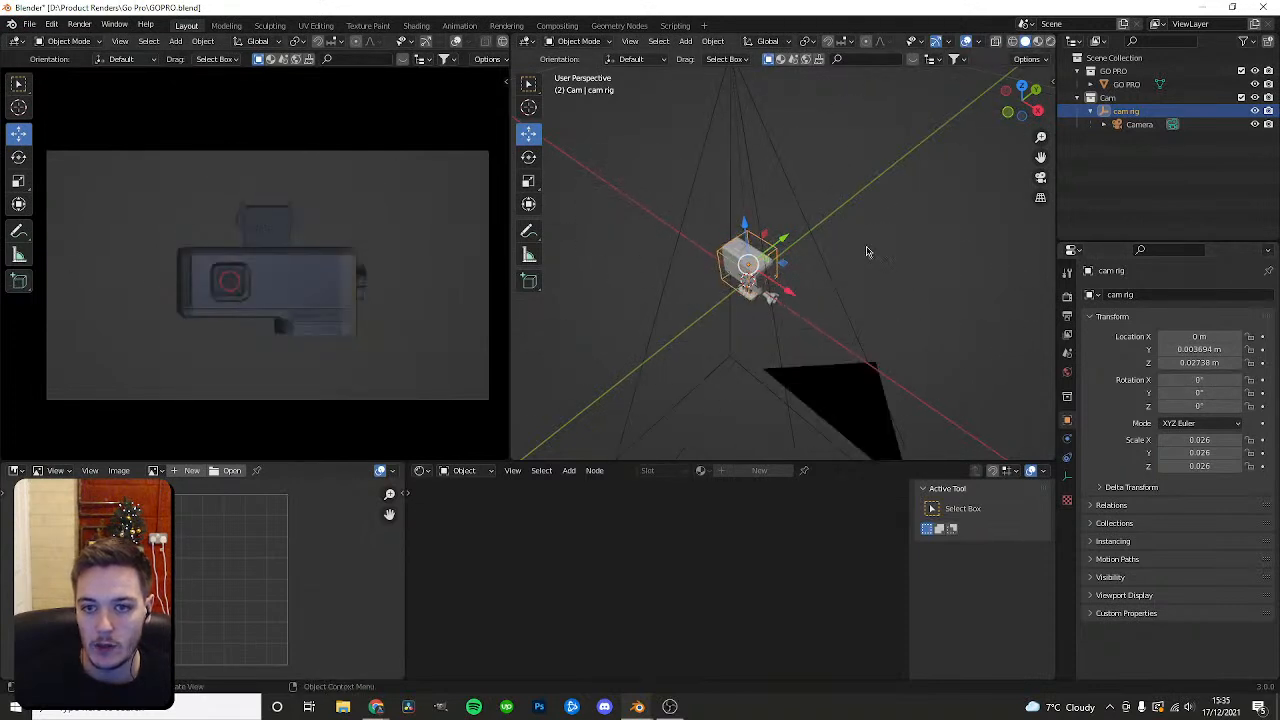
Set the camera's focal length to 60 mm.
click(1139, 124)
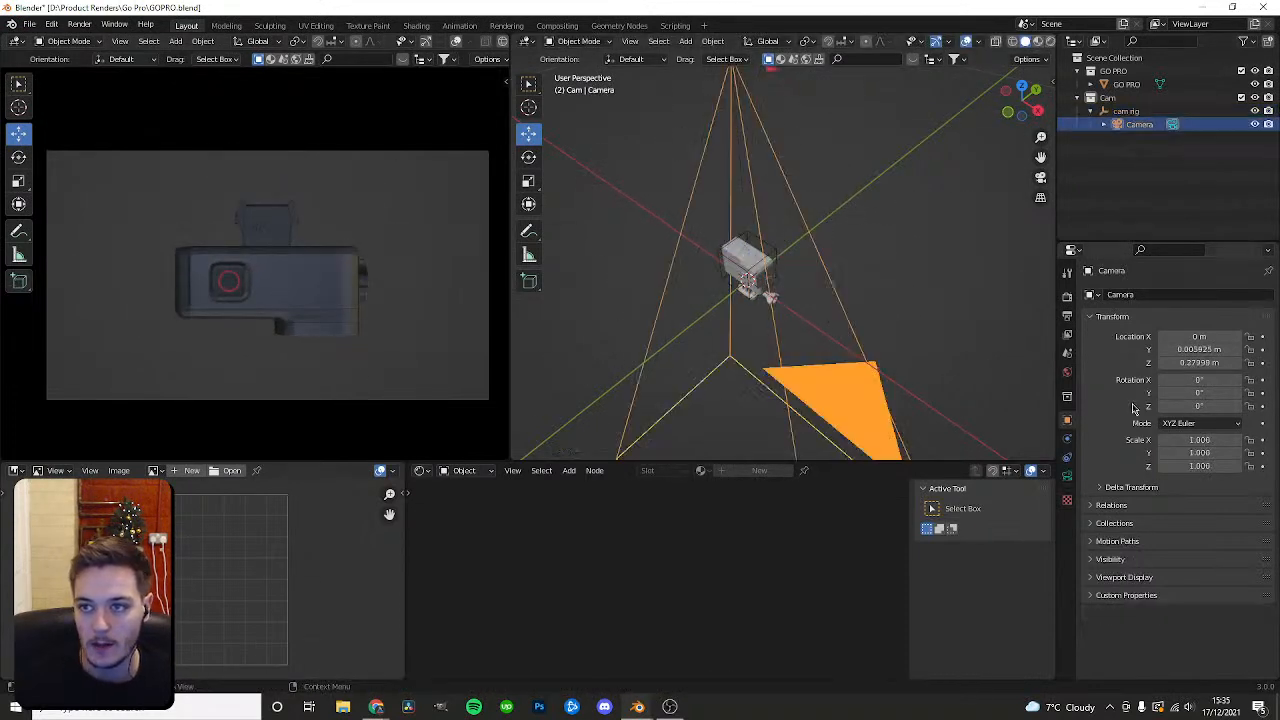
click(1067, 477)
click(1190, 358)
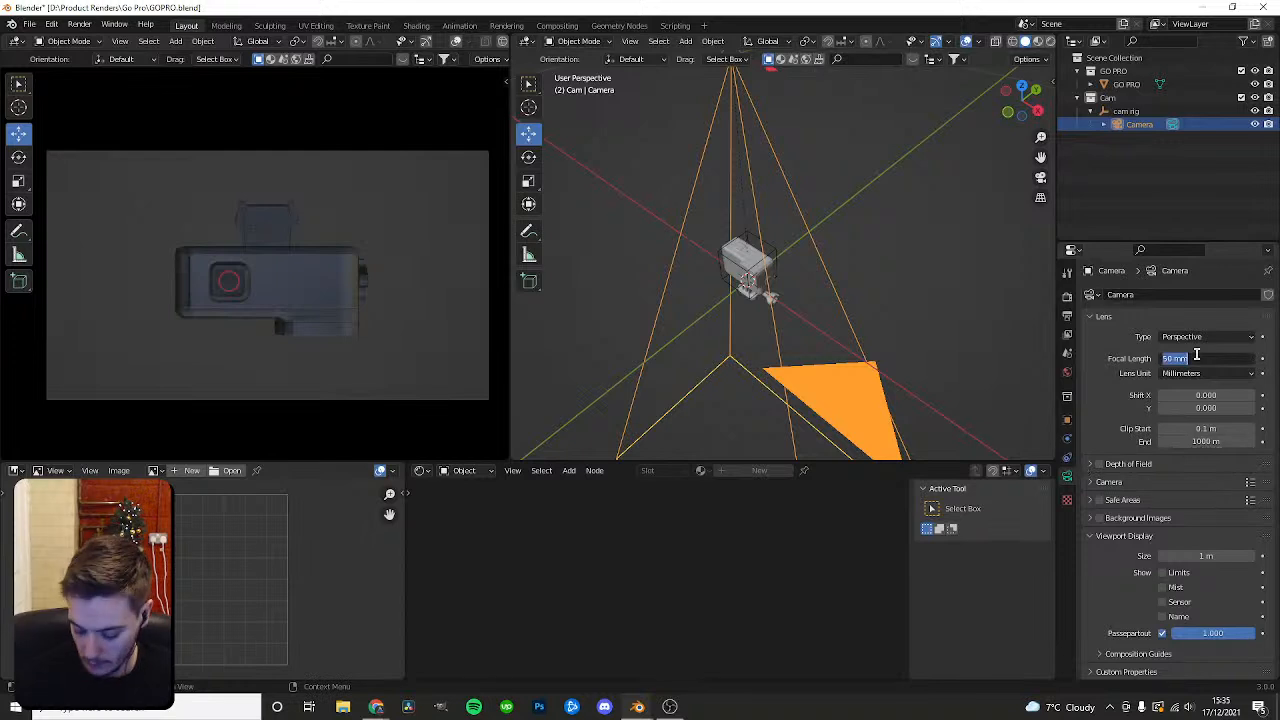
text(75)
key(Return)
text(0)
key(Return)
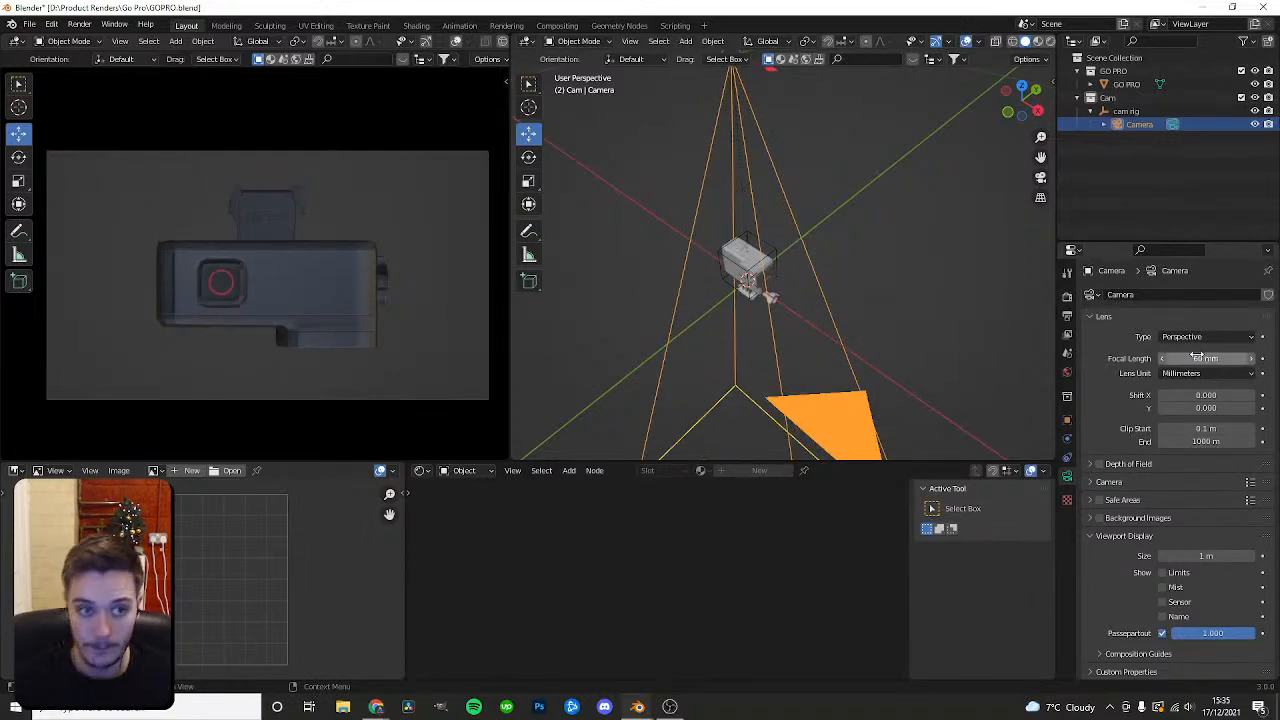
Switch the camera's lens unit to Field of View and back to Millimeters.
click(1205, 373)
click(1185, 403)
click(1182, 373)
click(1180, 389)
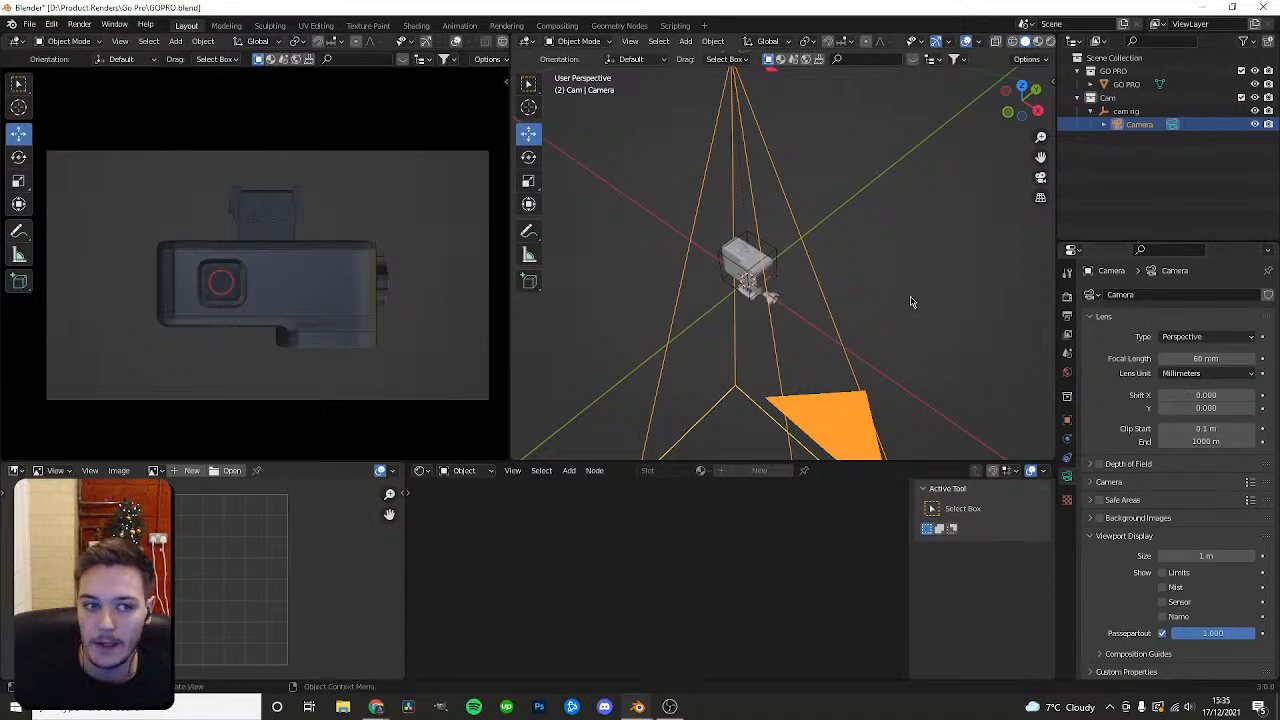
Select the cam rig and activate the Rotate tool.
click(1126, 111)
scroll(891, 254, down, 2)
key(shift+space)
key(r)
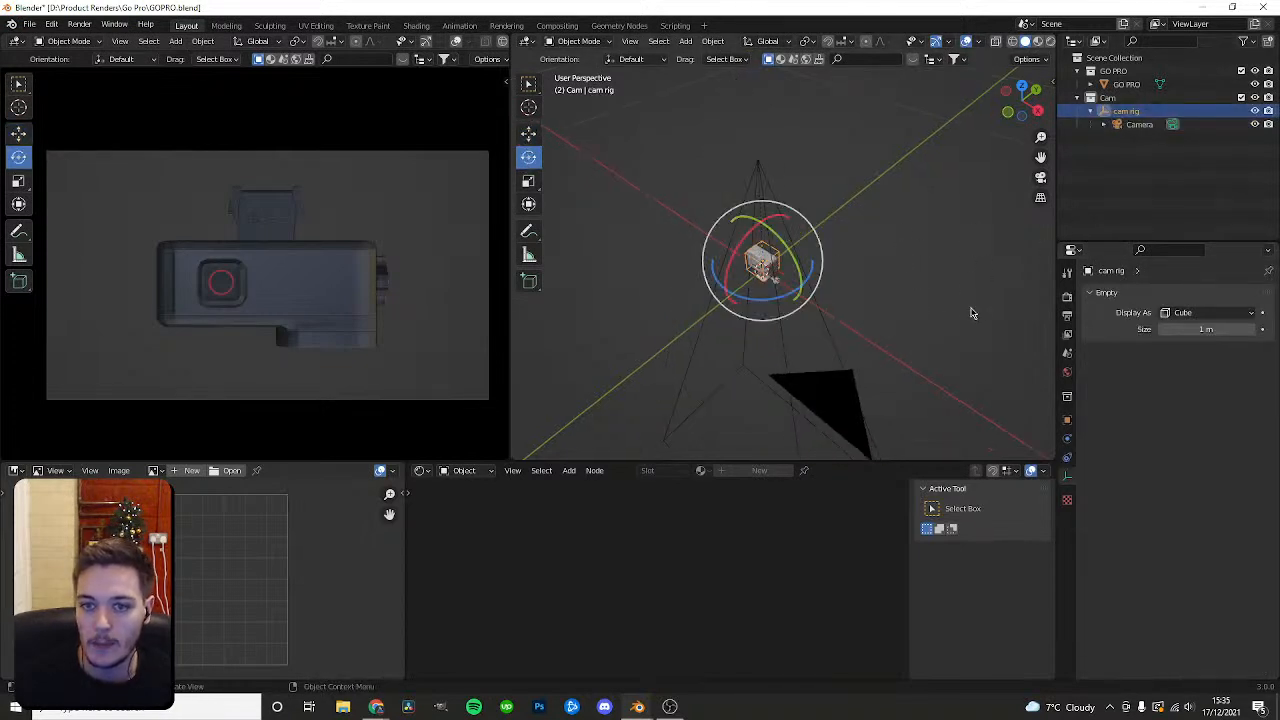
Try adjusting the camera's lens as a Field of View value, and return the lens unit to Millimeters.
click(1139, 124)
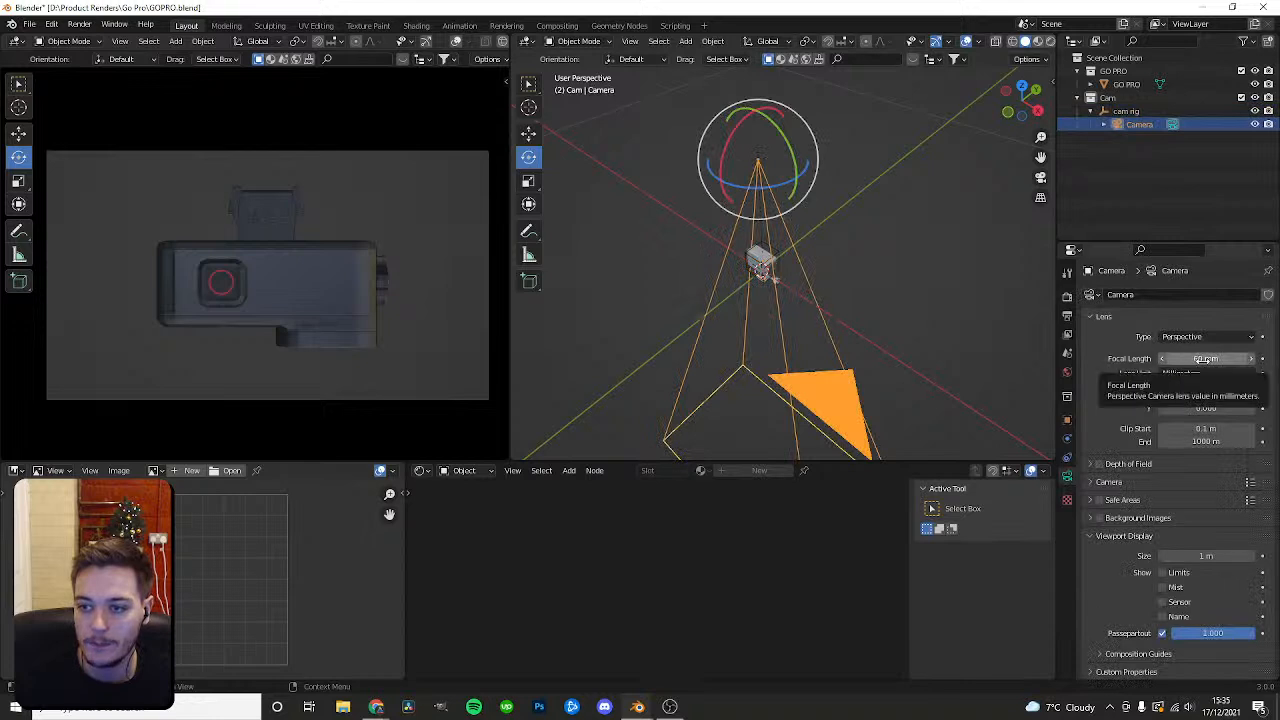
click(1180, 373)
click(1185, 402)
mouse_move(1199, 359)
mouse_down()
mouse_move(1158, 359)
mouse_move(1194, 359)
mouse_up()
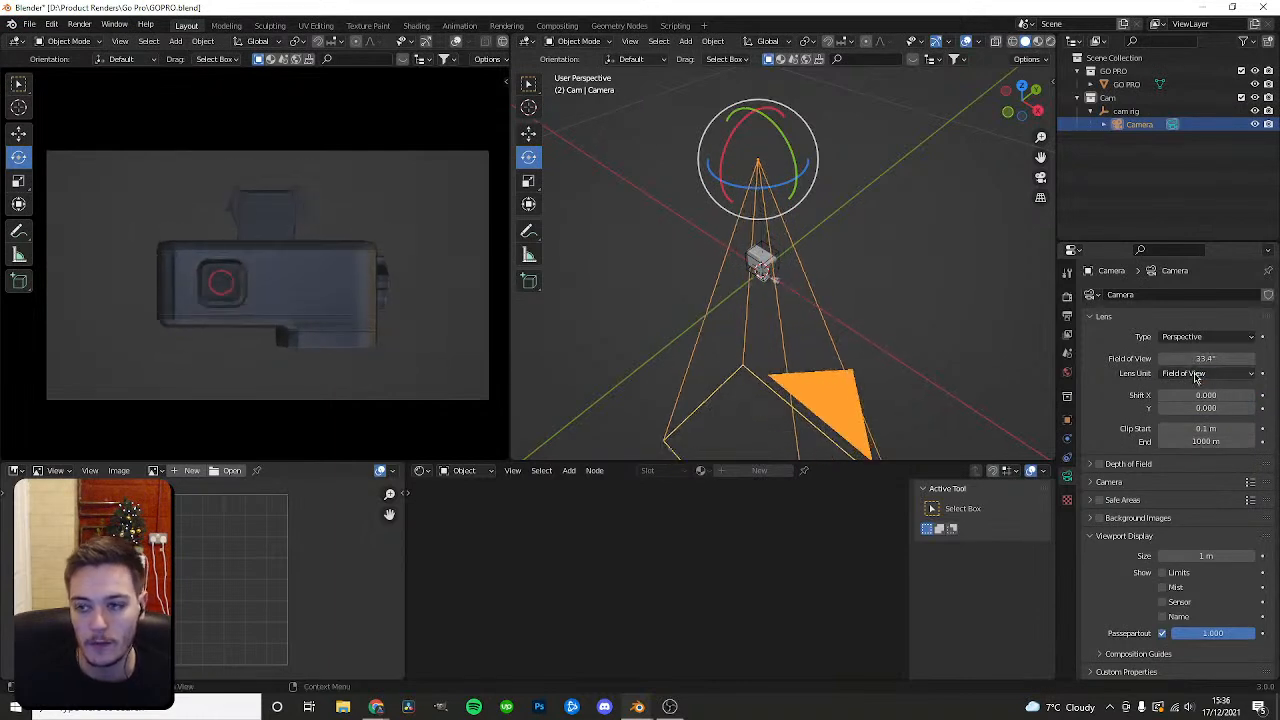
click(1197, 375)
click(1191, 390)
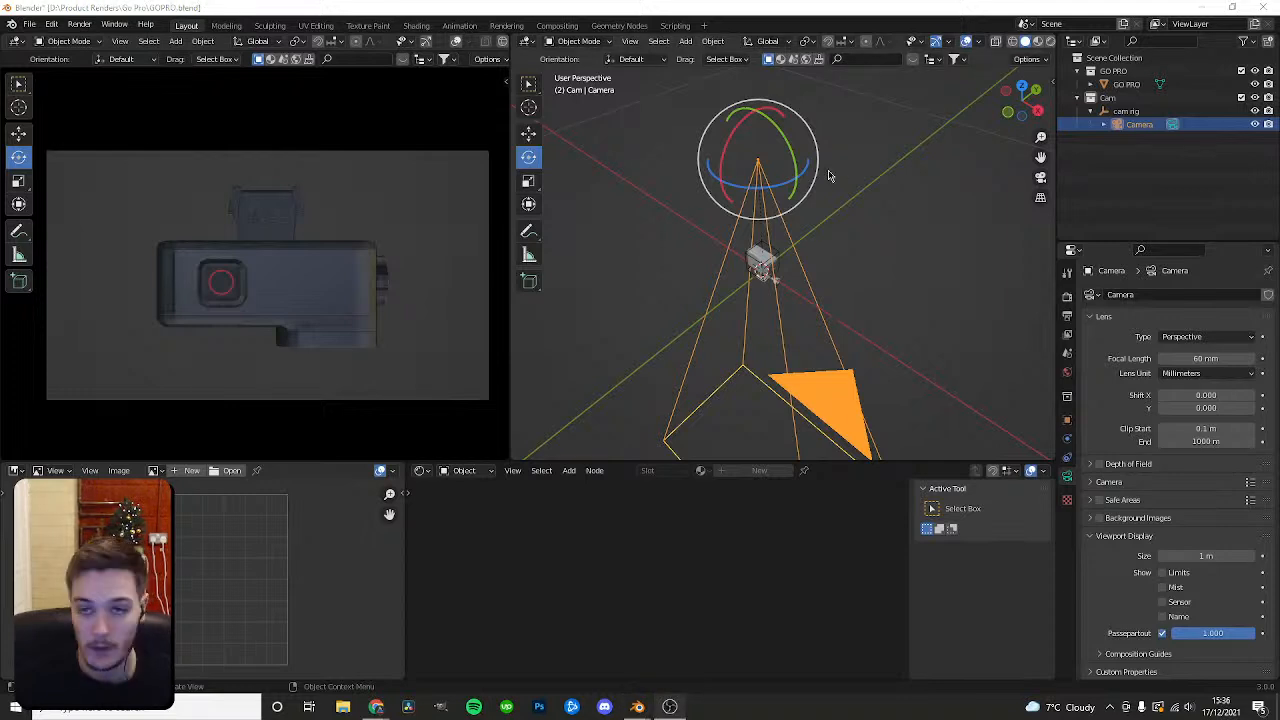
Set the cam rig's X rotation to 90°.
click(1126, 111)
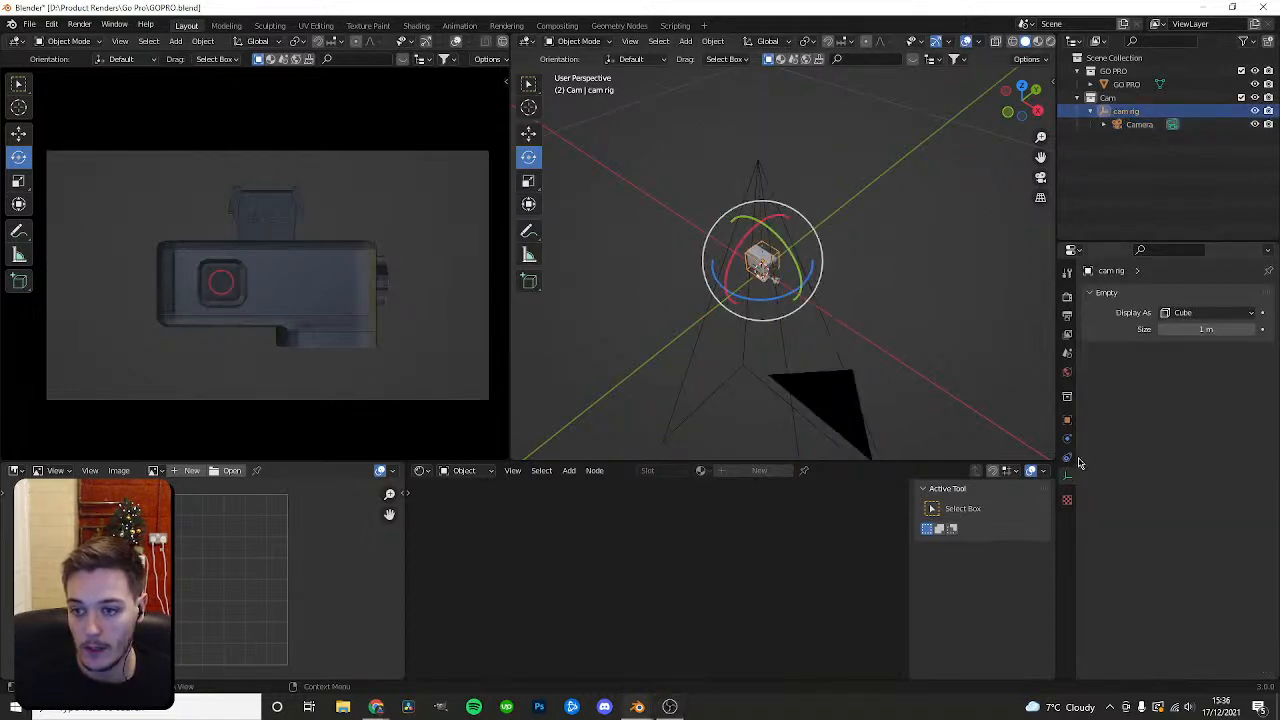
click(1066, 420)
text(90)
key(Return)
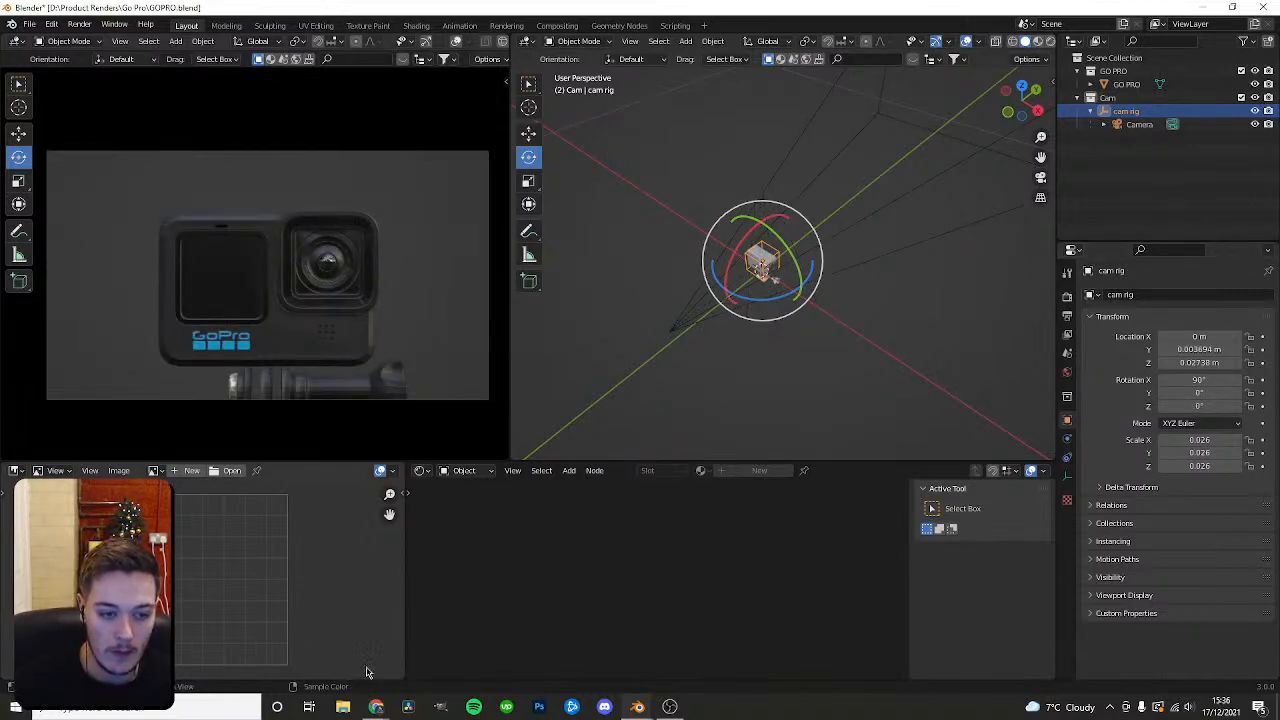
Load the reference image Go Pro.jpg into the Image Editor and enlarge that editor's area.
right_click(366, 710)
click(79, 408)
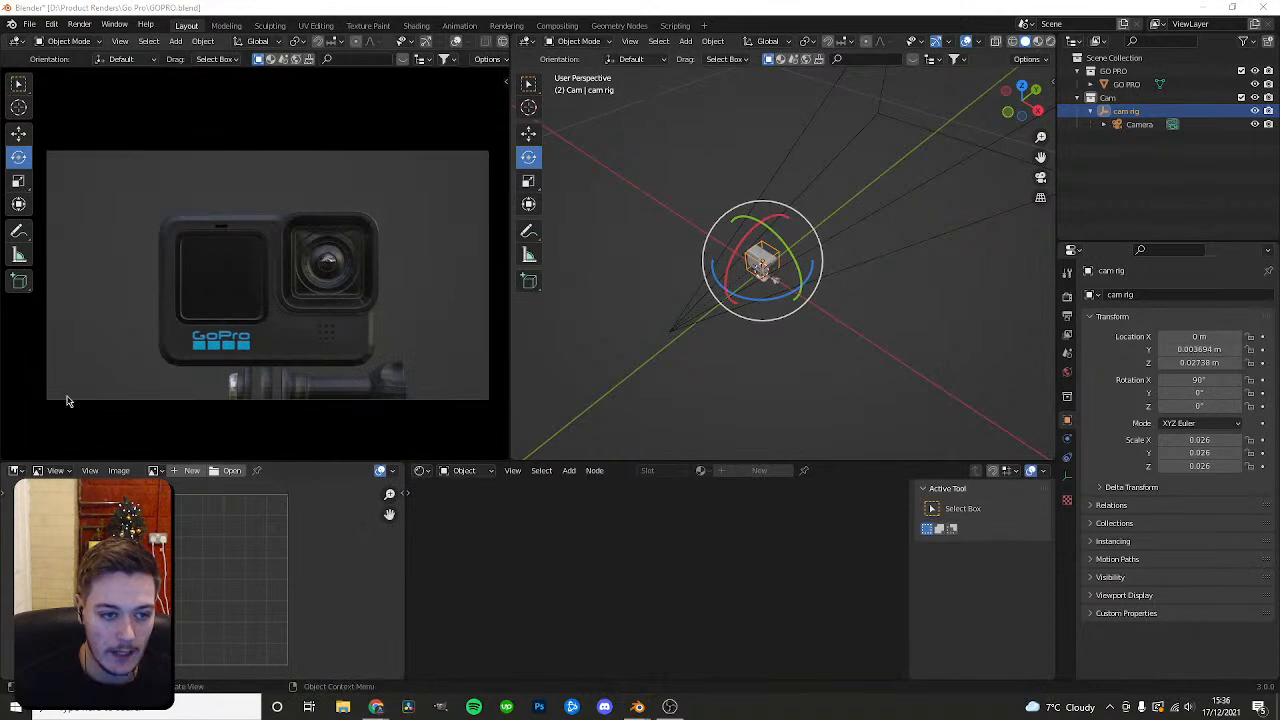
drag(0, 186, 843, 184)
drag(505, 330, 196, 562)
click(1142, 177)
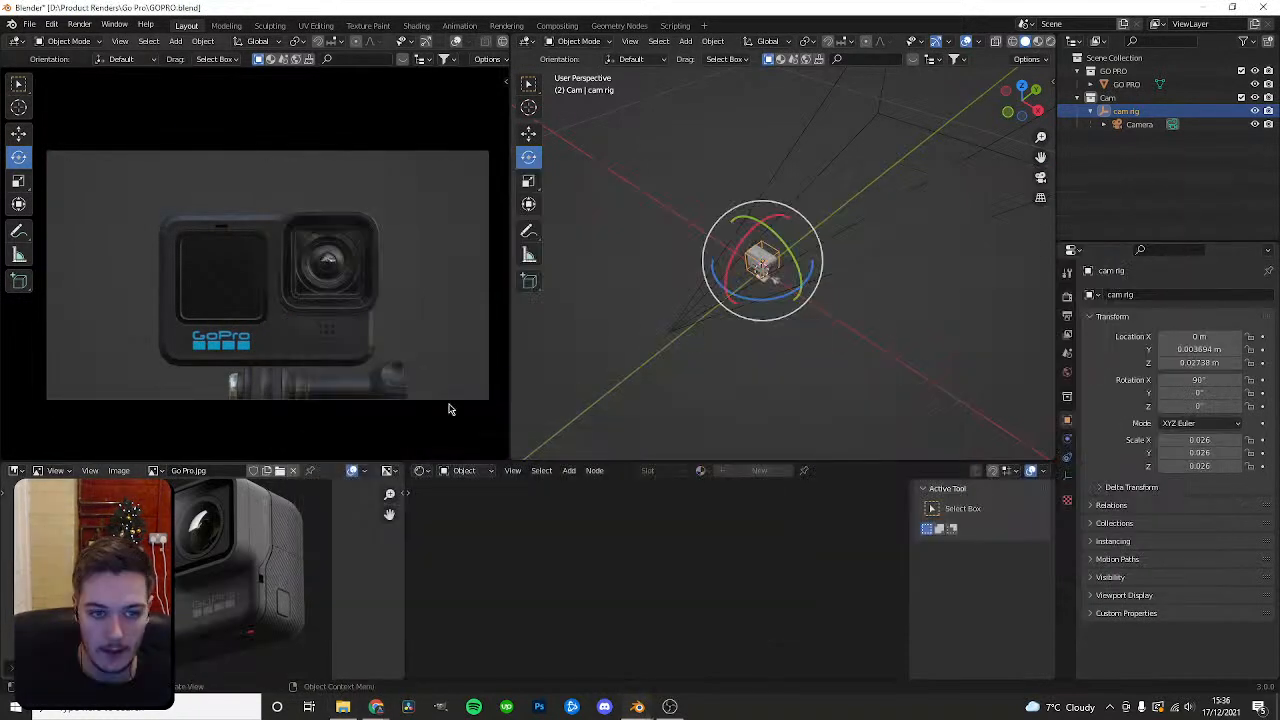
drag(316, 459, 316, 411)
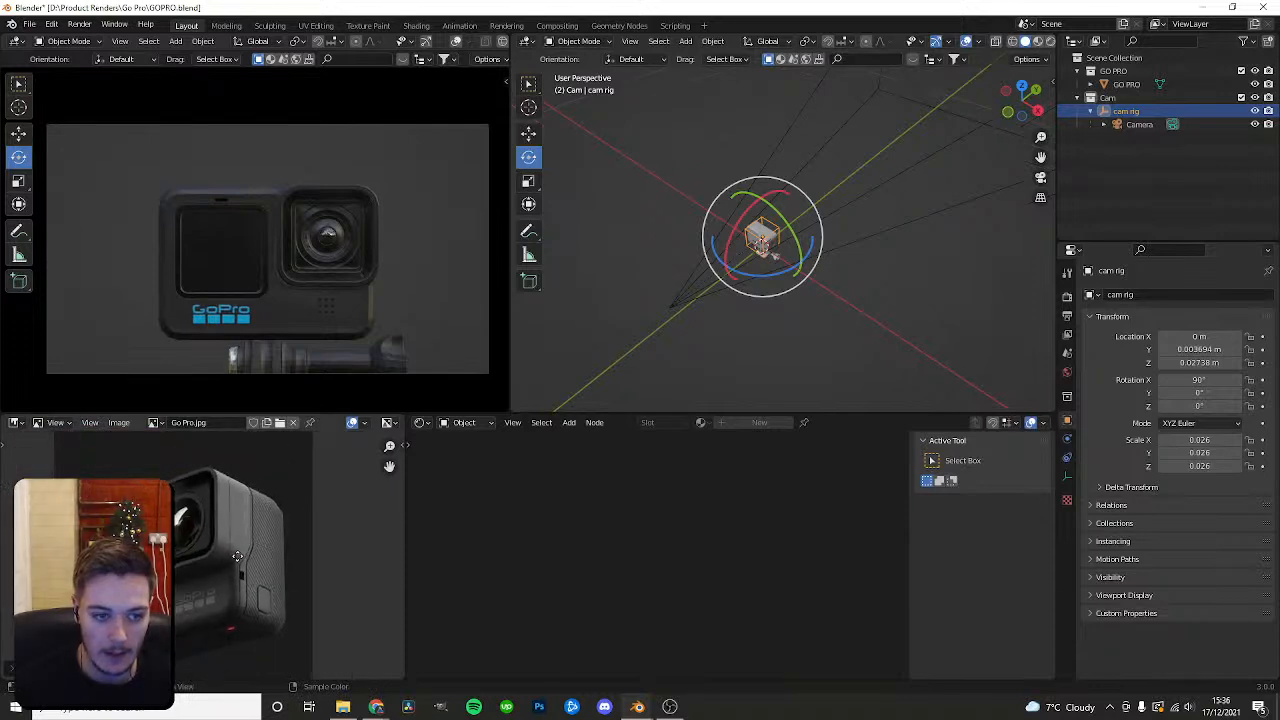
Activate the Move tool, rotate the cam rig about Z to about 32.7°, and scale it up to about 0.032.
key(shift+space)
key(g)
middle_drag(826, 232, 779, 191)
middle_drag(860, 203, 830, 248)
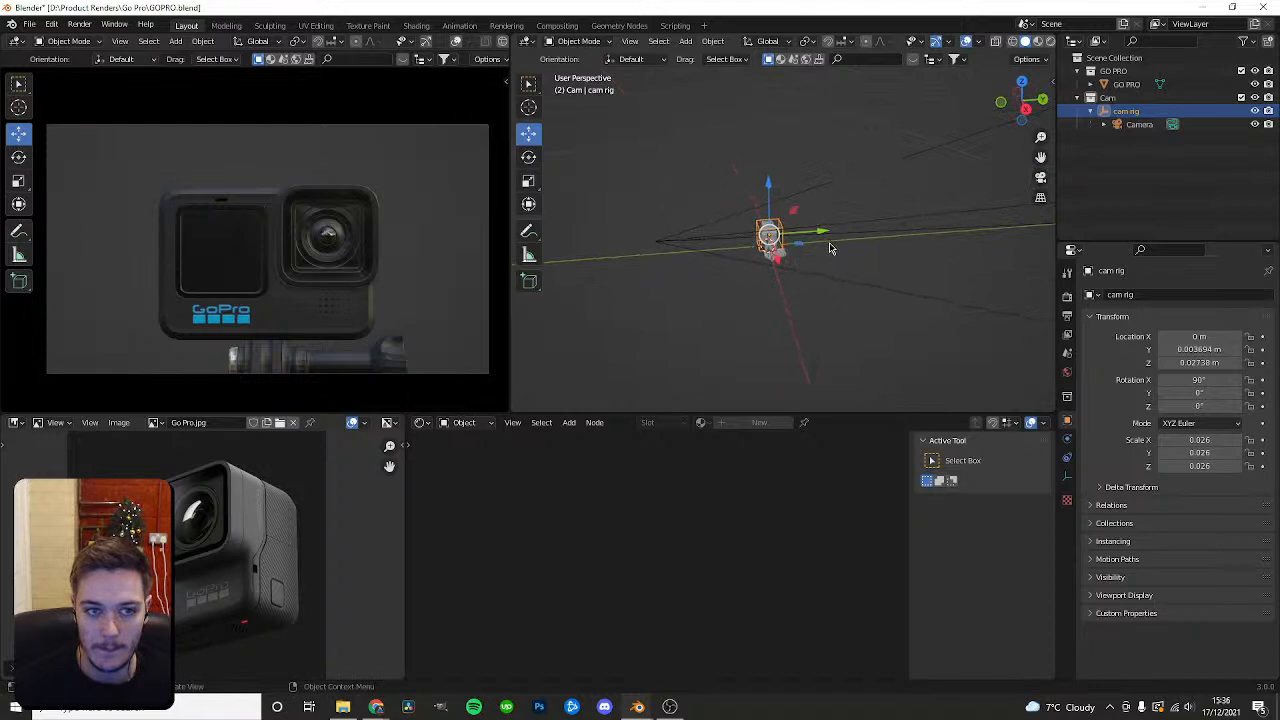
scroll(300, 480, down, 2)
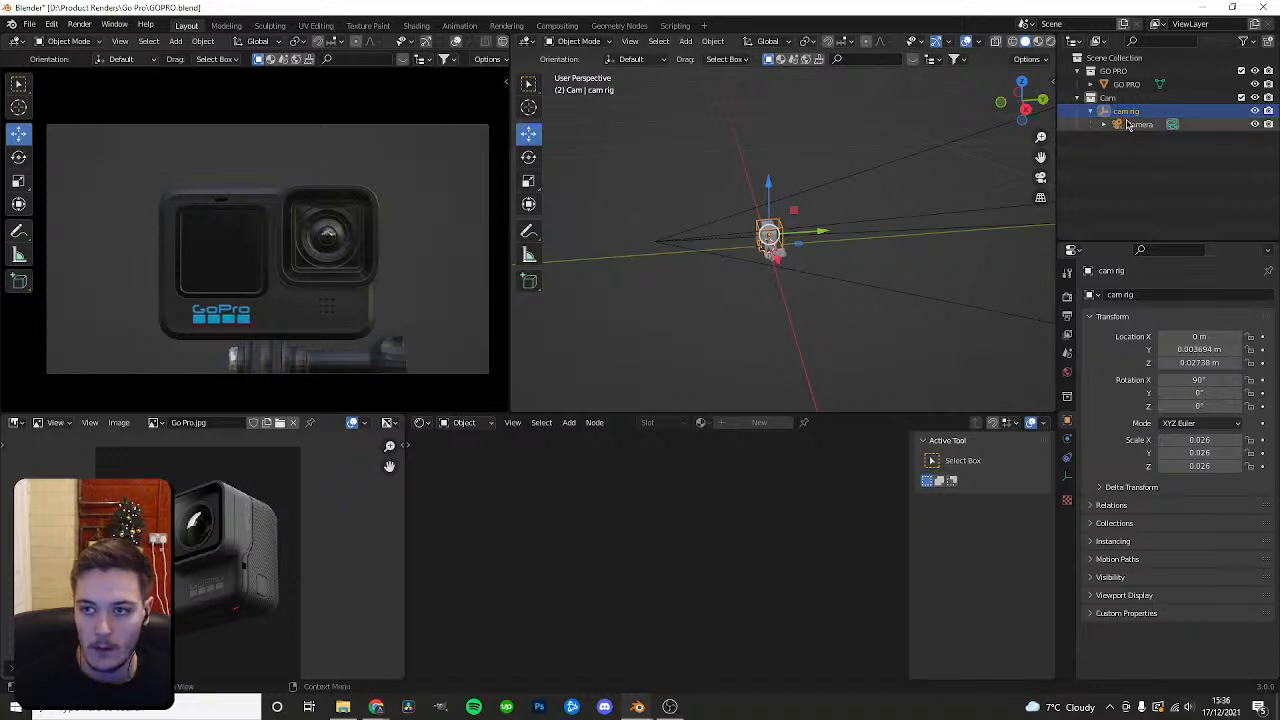
drag(1185, 408, 1242, 408)
drag(1199, 406, 1236, 406)
key(s)
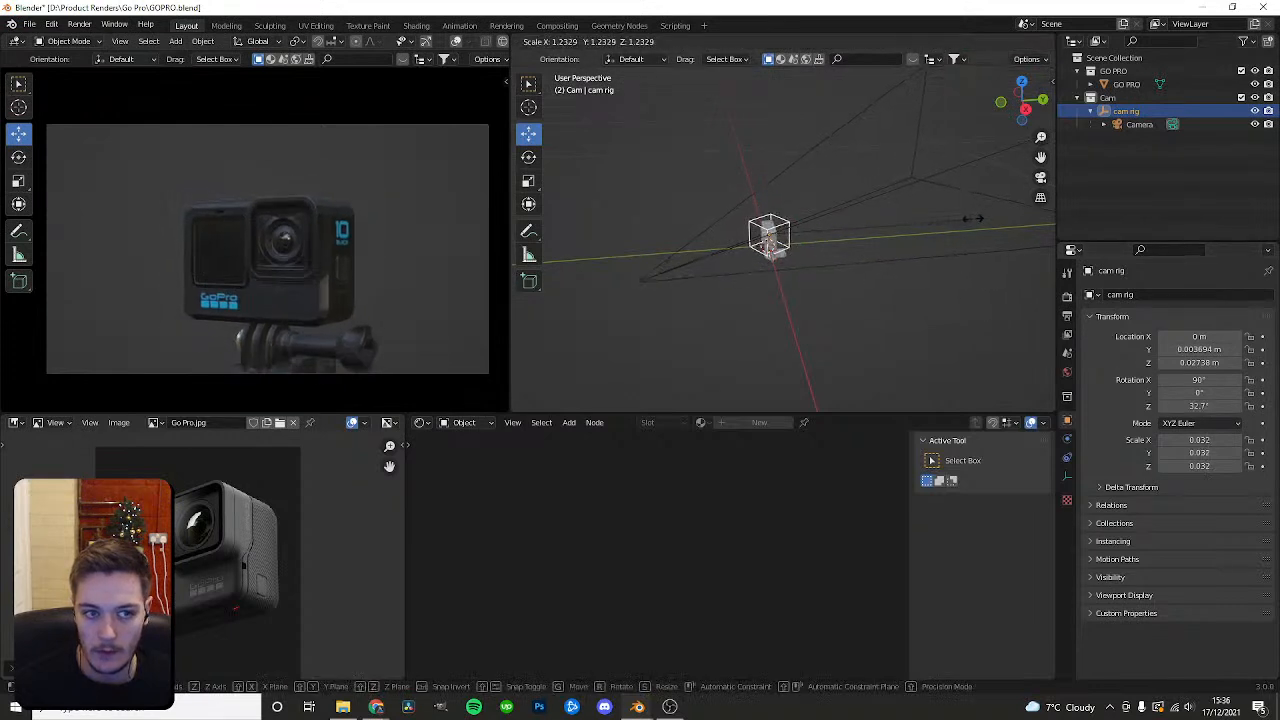
click(977, 224)
Move the cam rig down along Z by about 0.0096 m.
click(1067, 298)
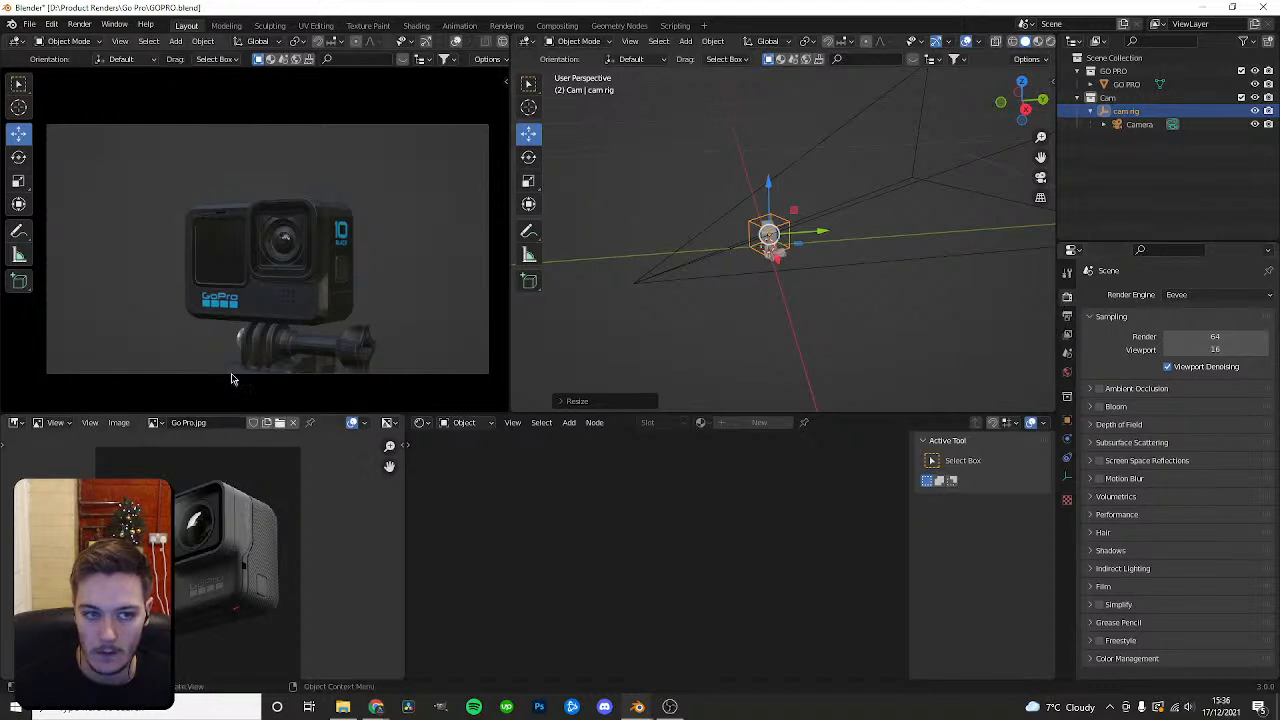
key(g)
key(z)
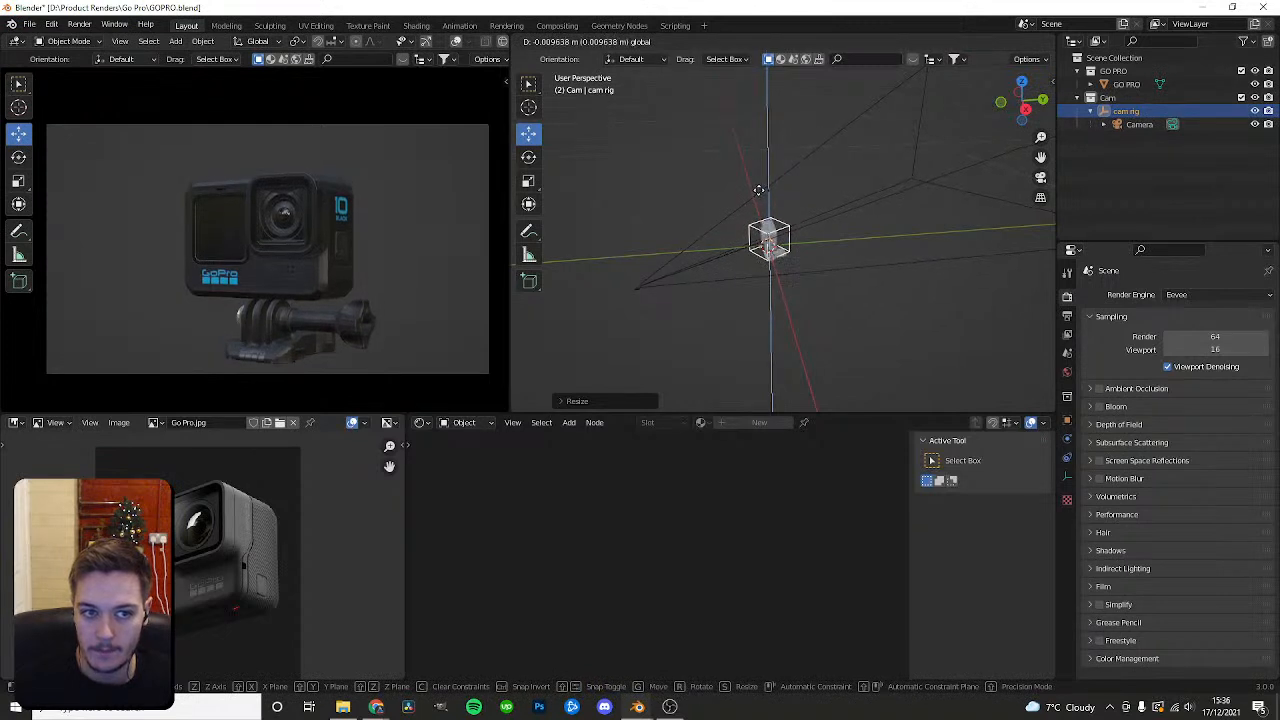
click(759, 190)
Try shifting the camera lens by about 0.060 in Y and also in X, and undo the shifts.
click(1139, 124)
click(1067, 476)
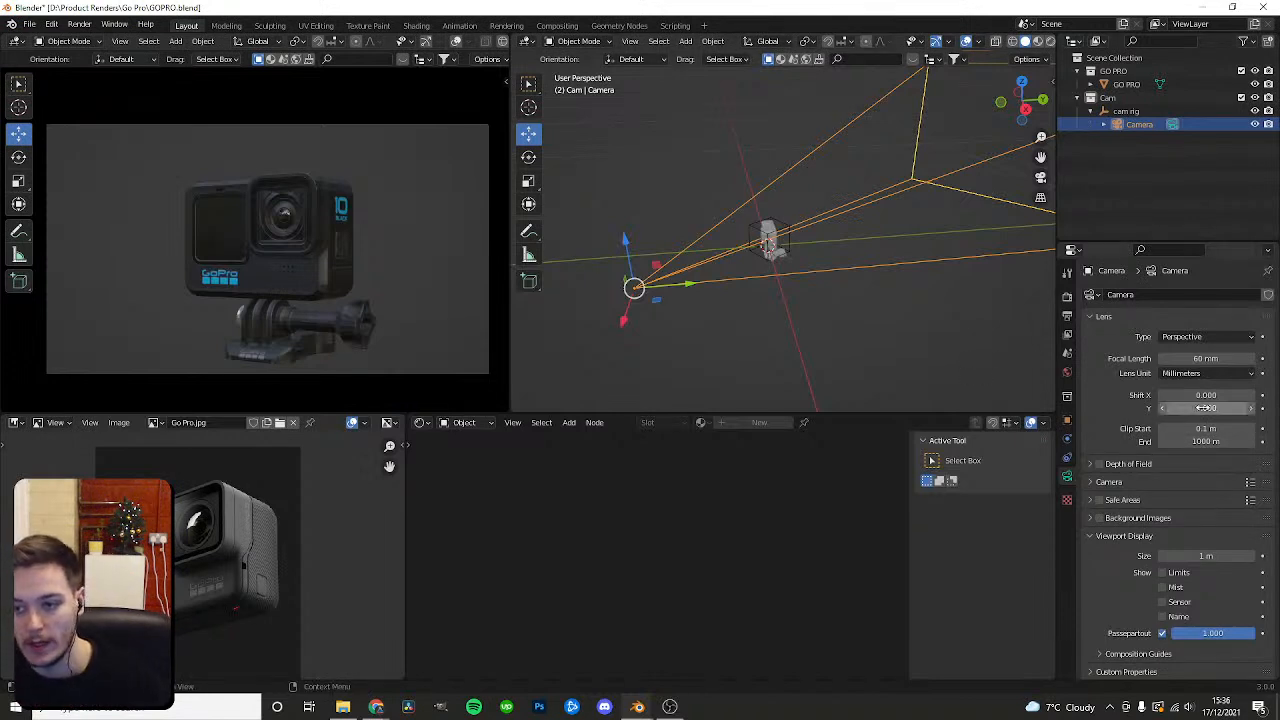
mouse_move(1206, 408)
mouse_down()
mouse_move(1144, 408)
mouse_move(1250, 408)
mouse_move(1214, 408)
mouse_up()
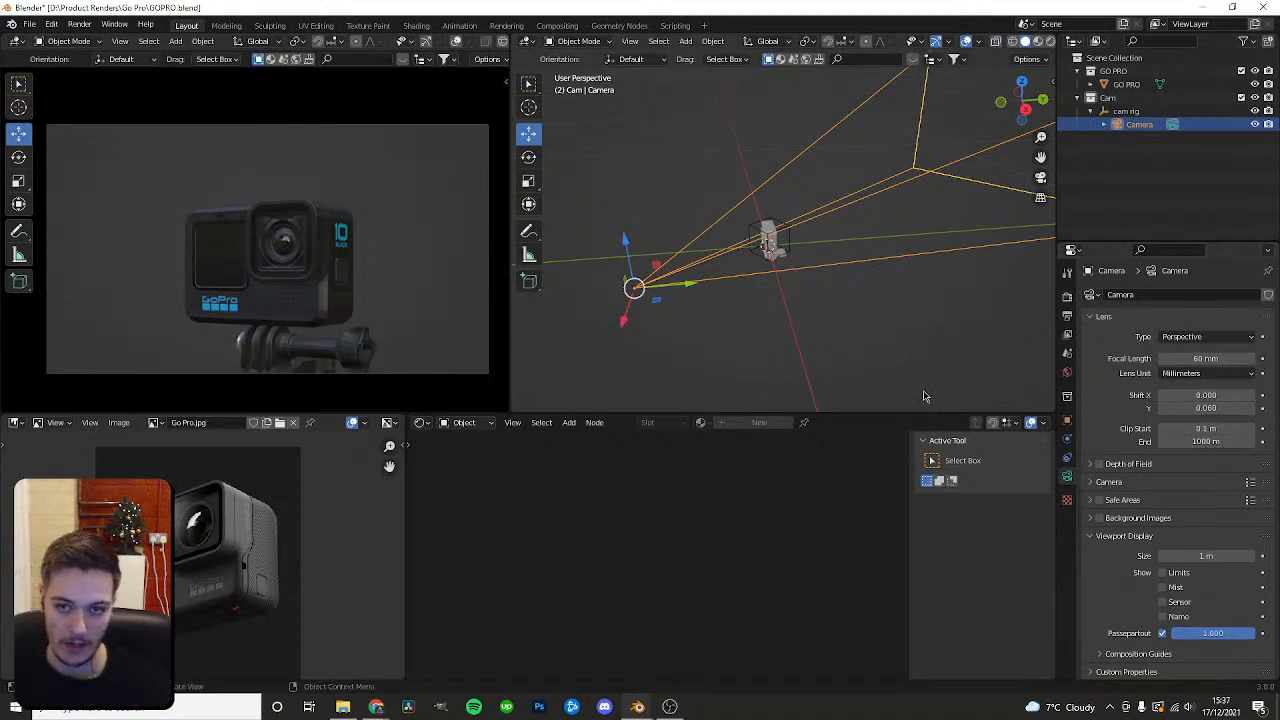
drag(1206, 395, 1262, 395)
key(ctrl+z)
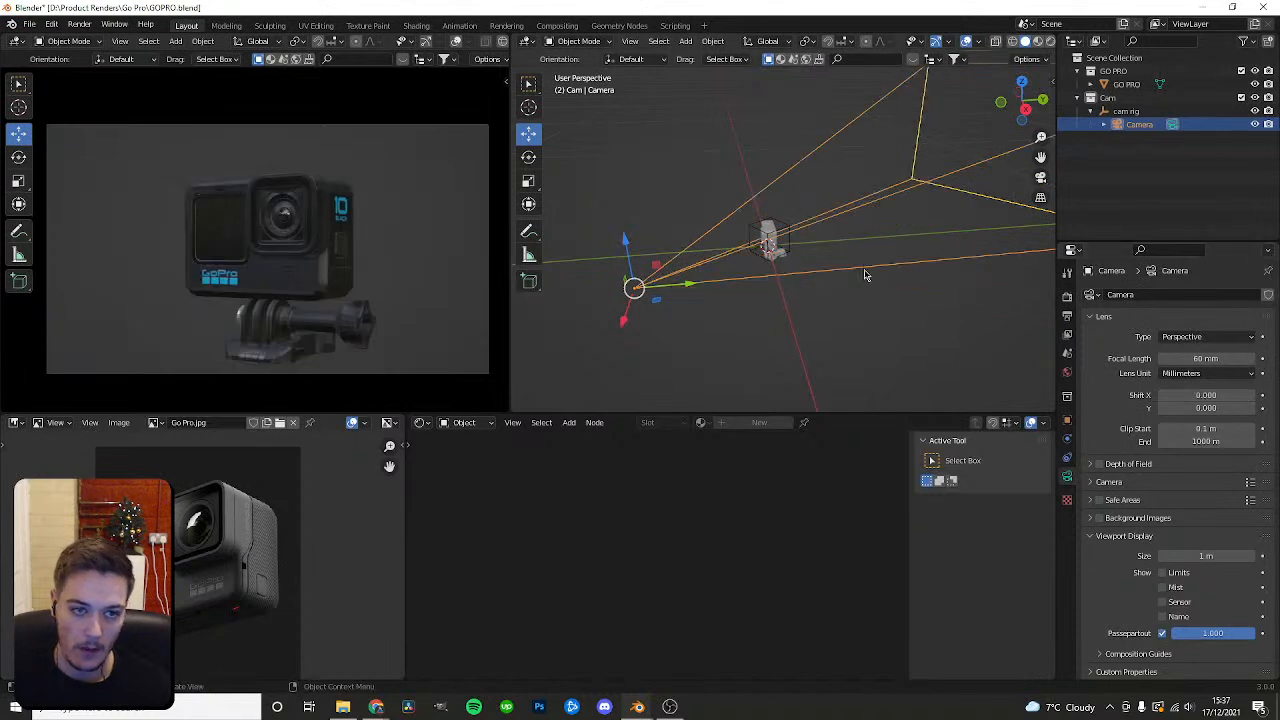
Try raising the cam rig to about Z 0.084 m with a camera Shift Y of about -0.4, and undo the shift.
click(1145, 112)
drag(772, 207, 762, 166)
click(1139, 124)
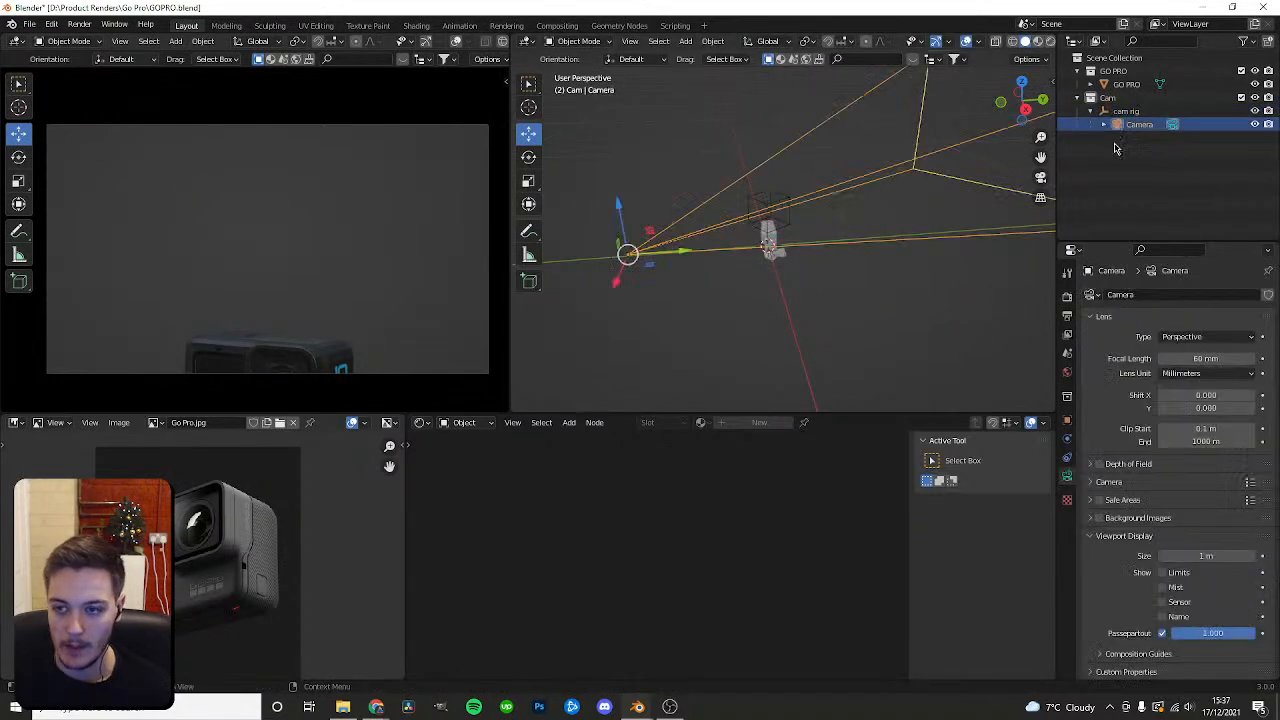
mouse_move(1206, 408)
mouse_down()
mouse_move(1140, 408)
mouse_move(1210, 408)
mouse_up()
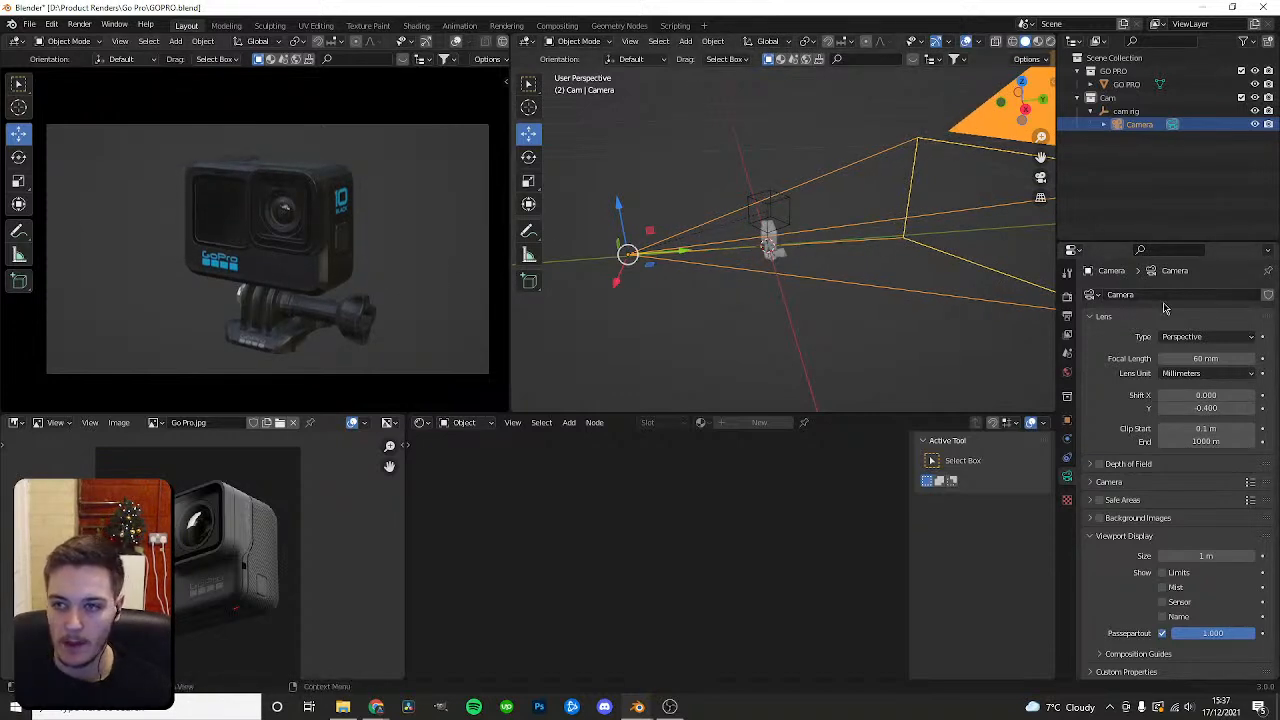
key(Return)
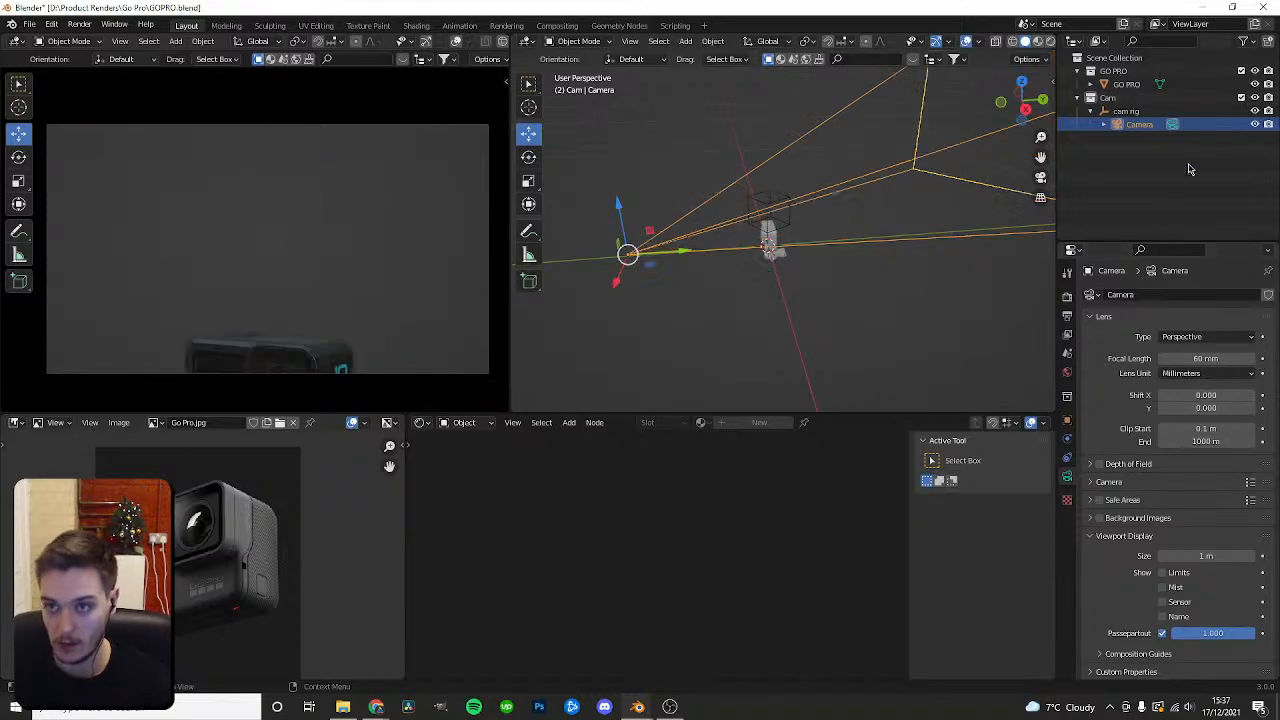
Tilt the cam rig to about 76.3° in X and lower it to about Z 0.0108 m.
click(1127, 111)
click(1067, 420)
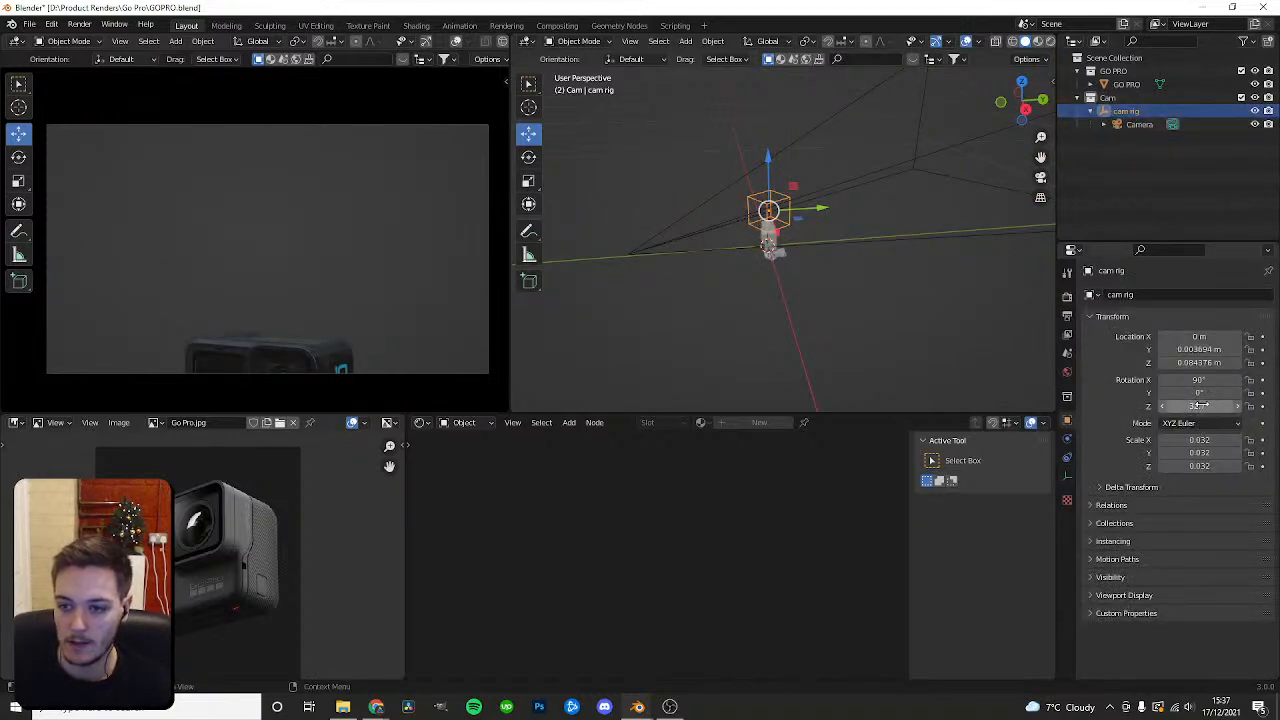
drag(1199, 406, 1186, 379)
drag(769, 167, 750, 195)
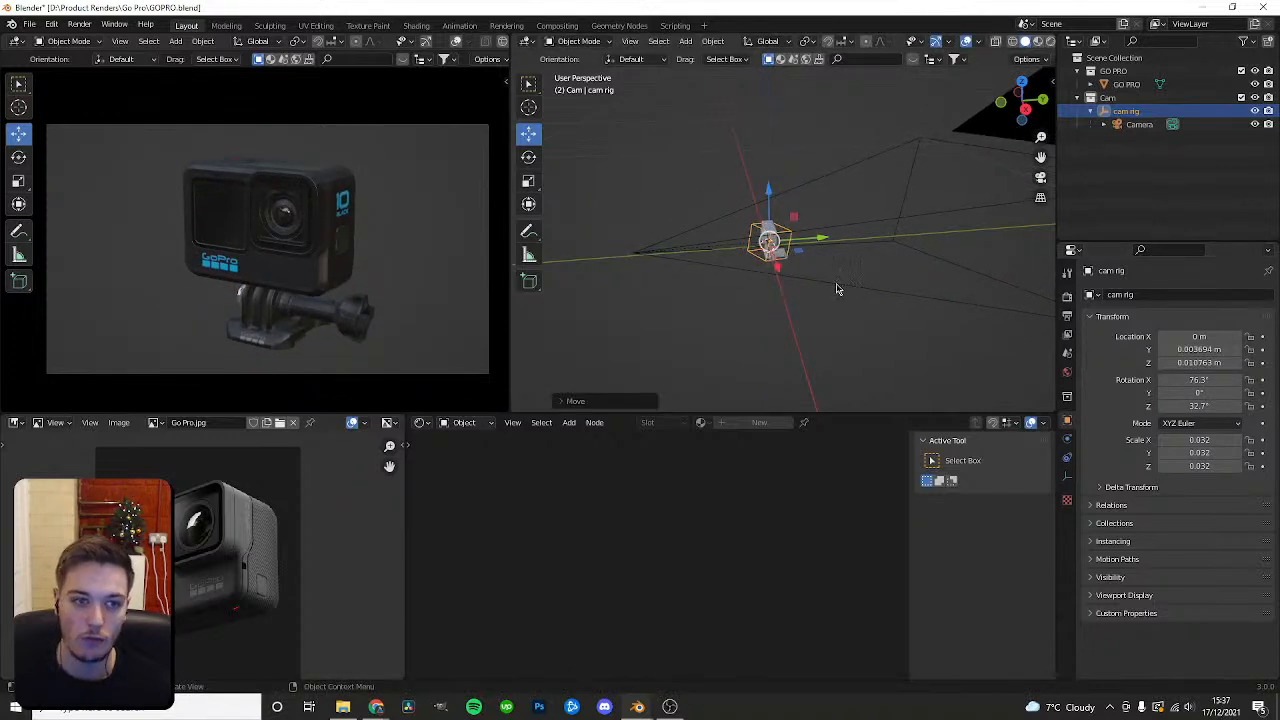
middle_drag(827, 285, 729, 258)
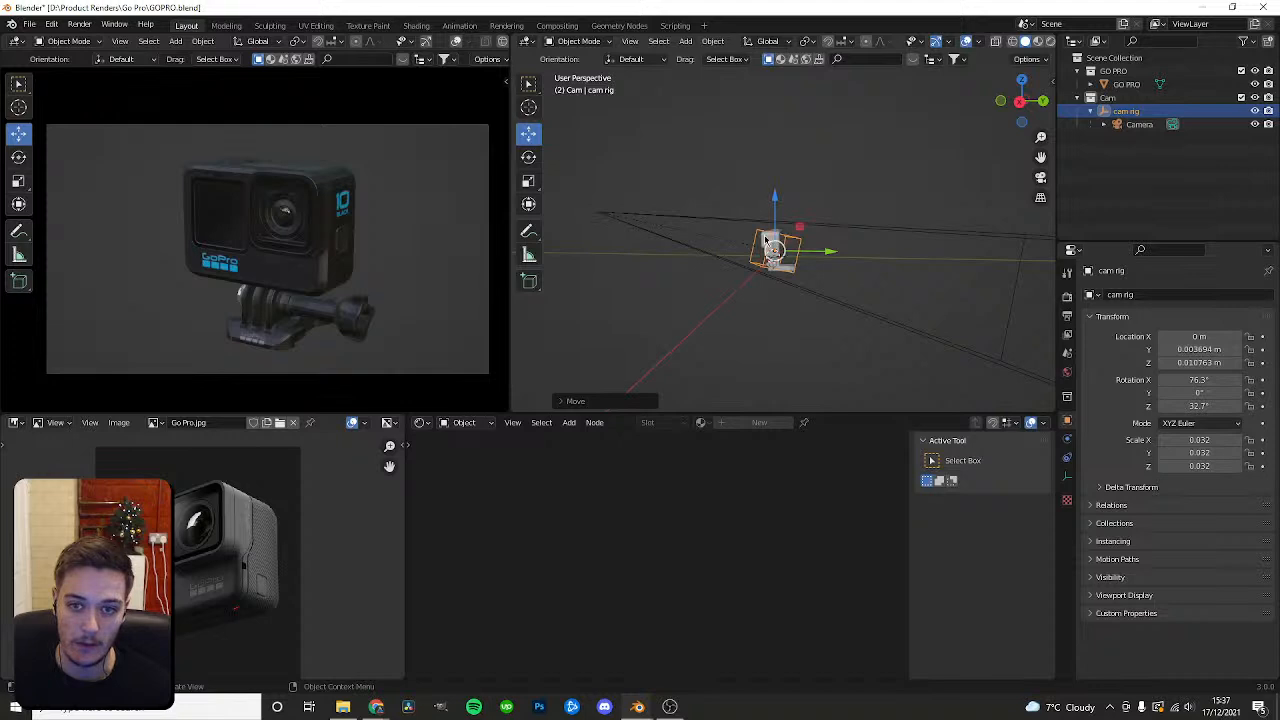
Undo the cam rig's last tilt and lowering, and set the camera's Shift Y to about -0.410.
key(ctrl+z)
key(ctrl+z)
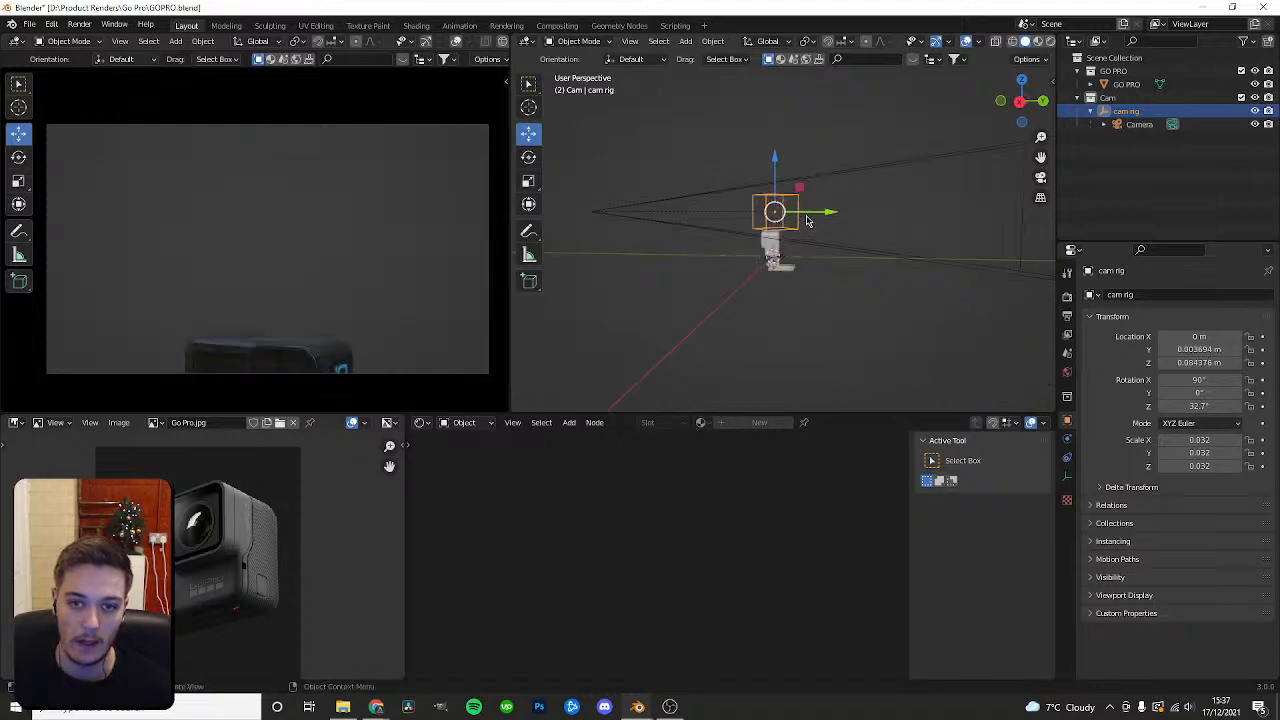
click(1139, 125)
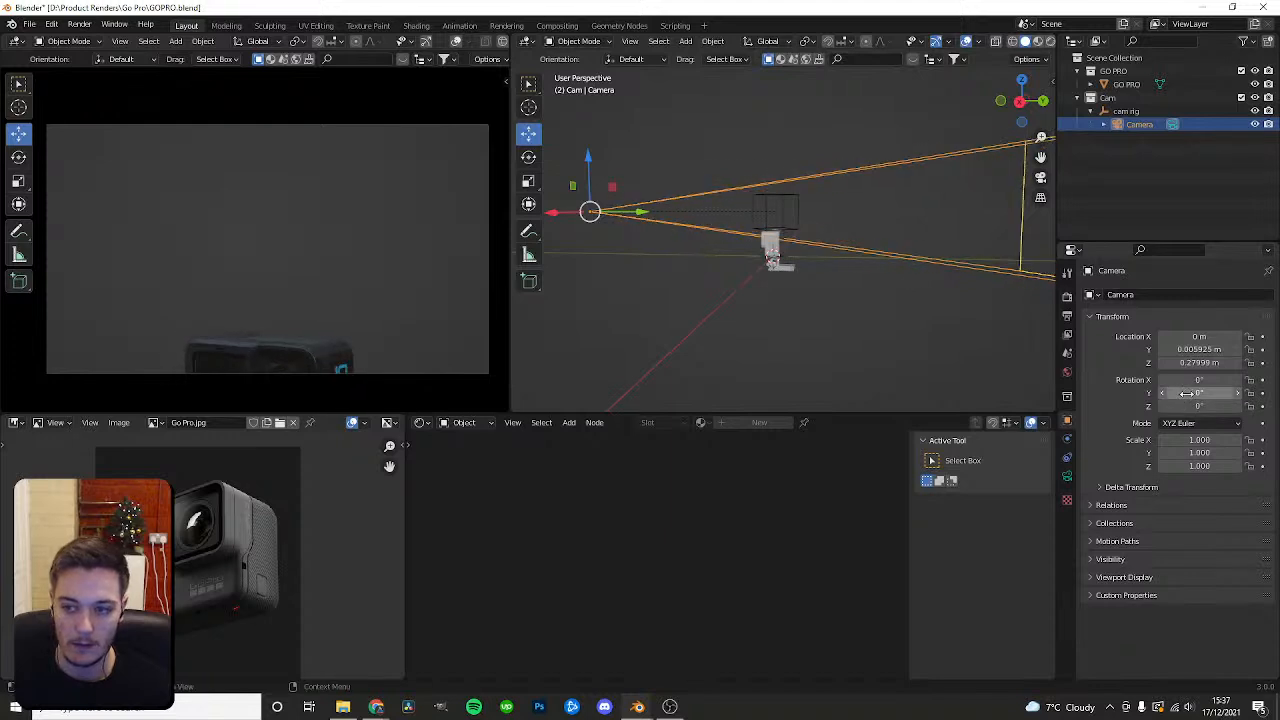
click(1067, 476)
drag(1206, 408, 1180, 408)
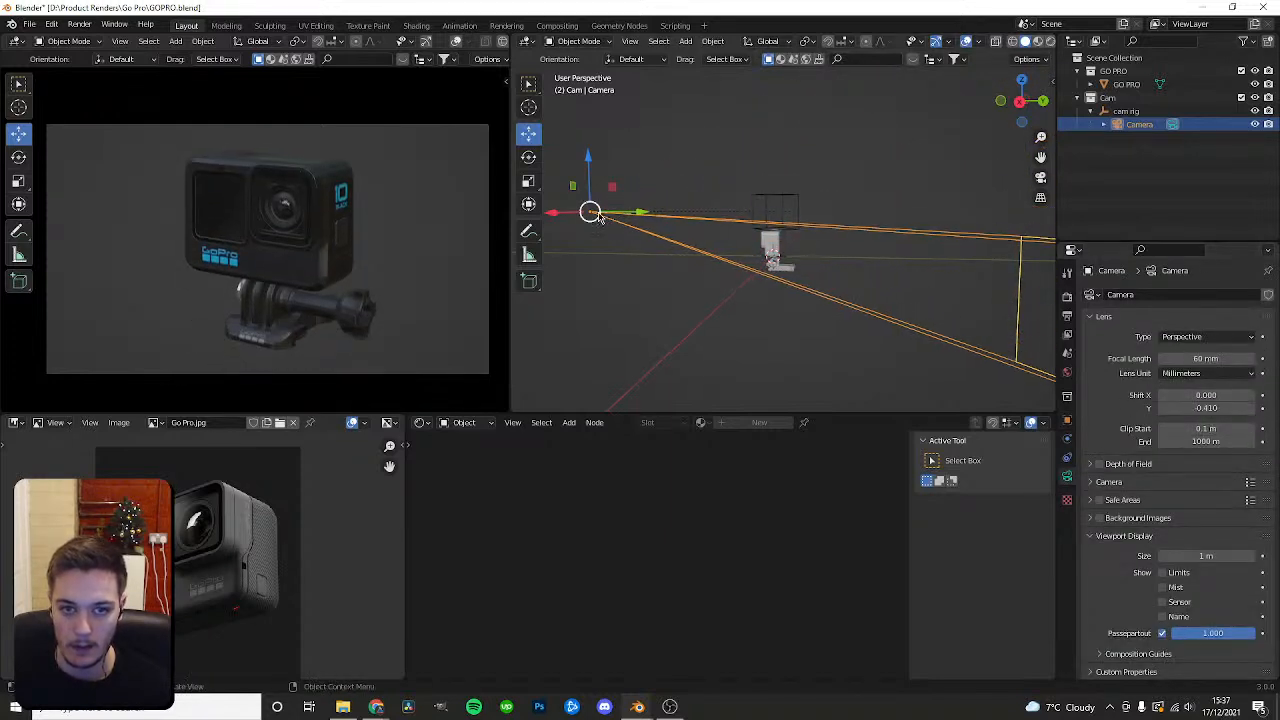
Lower the cam rig to about Z 0.0138 m and reset the camera's Shift Y to 0.
click(788, 208)
drag(776, 163, 776, 208)
click(1134, 125)
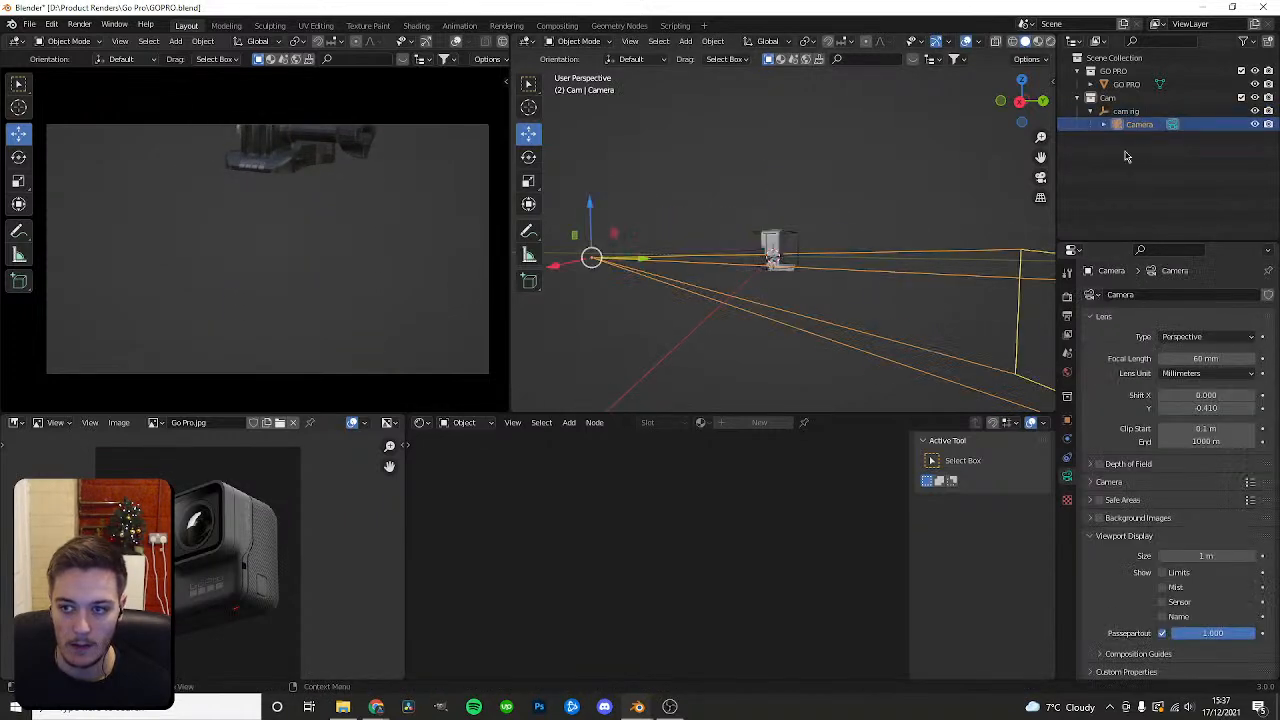
text(0)
key(Return)
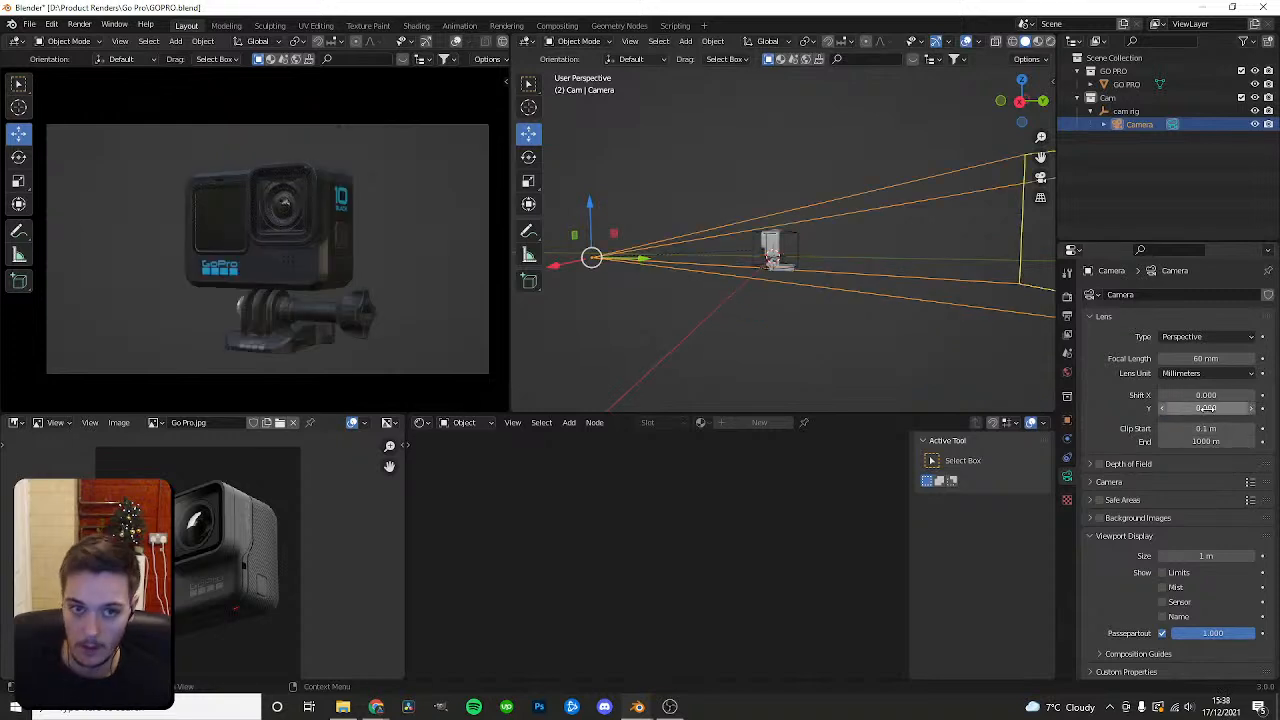
Try raising the camera above the rig and tilting the cam rig to about 78.4° in X.
drag(594, 212, 632, 160)
key(ctrl+z)
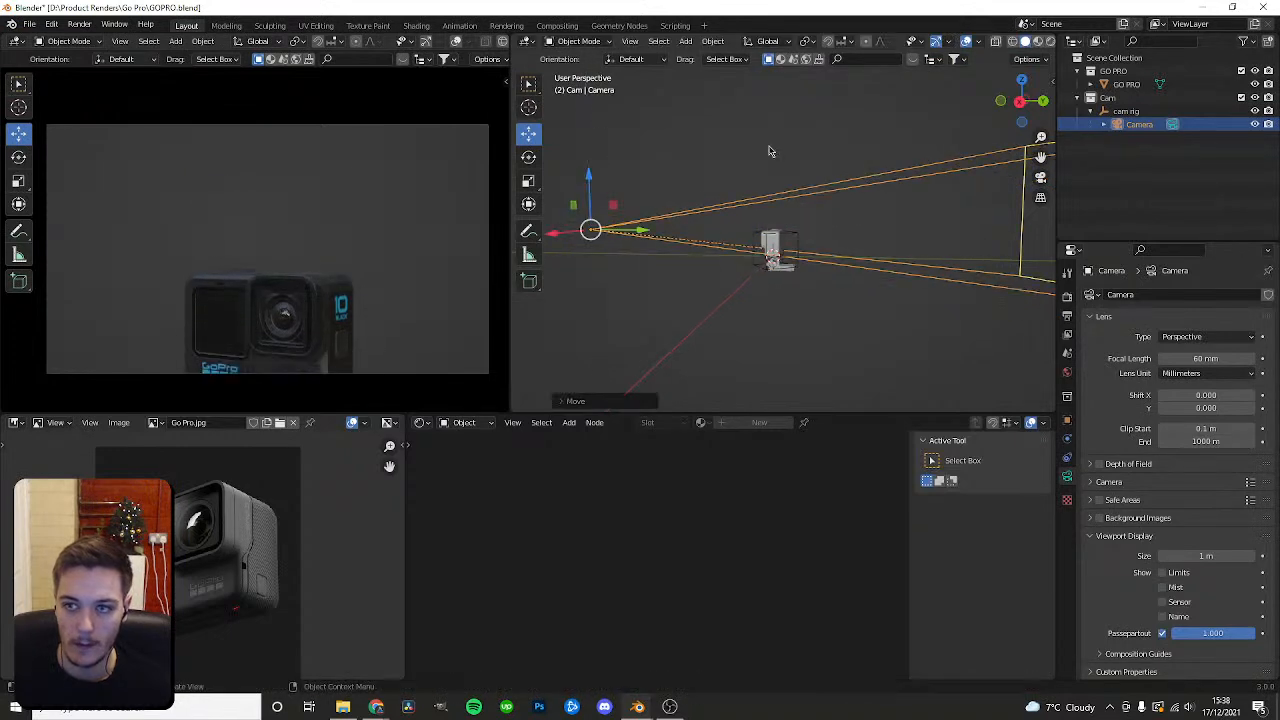
click(1126, 111)
click(1067, 420)
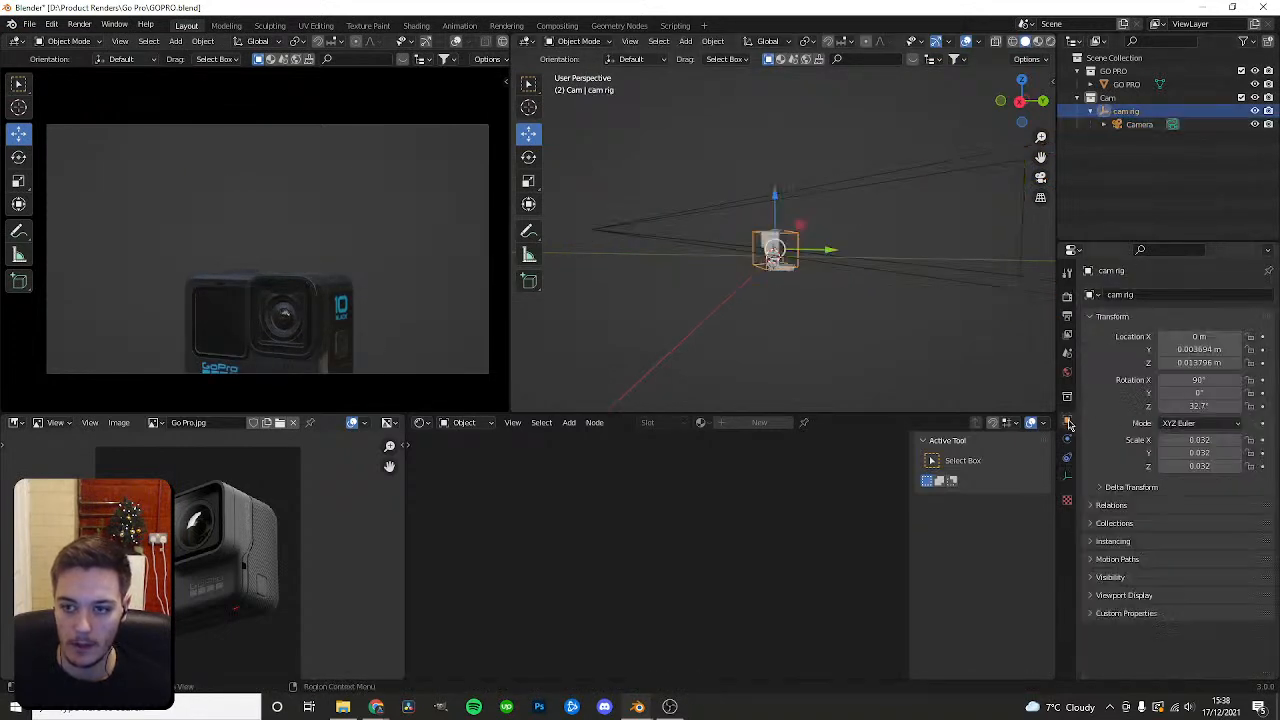
drag(1200, 405, 1172, 379)
right_click(1200, 392)
Try lowering the tilted cam rig along Z, and undo the rig and camera changes.
key(g)
key(z)
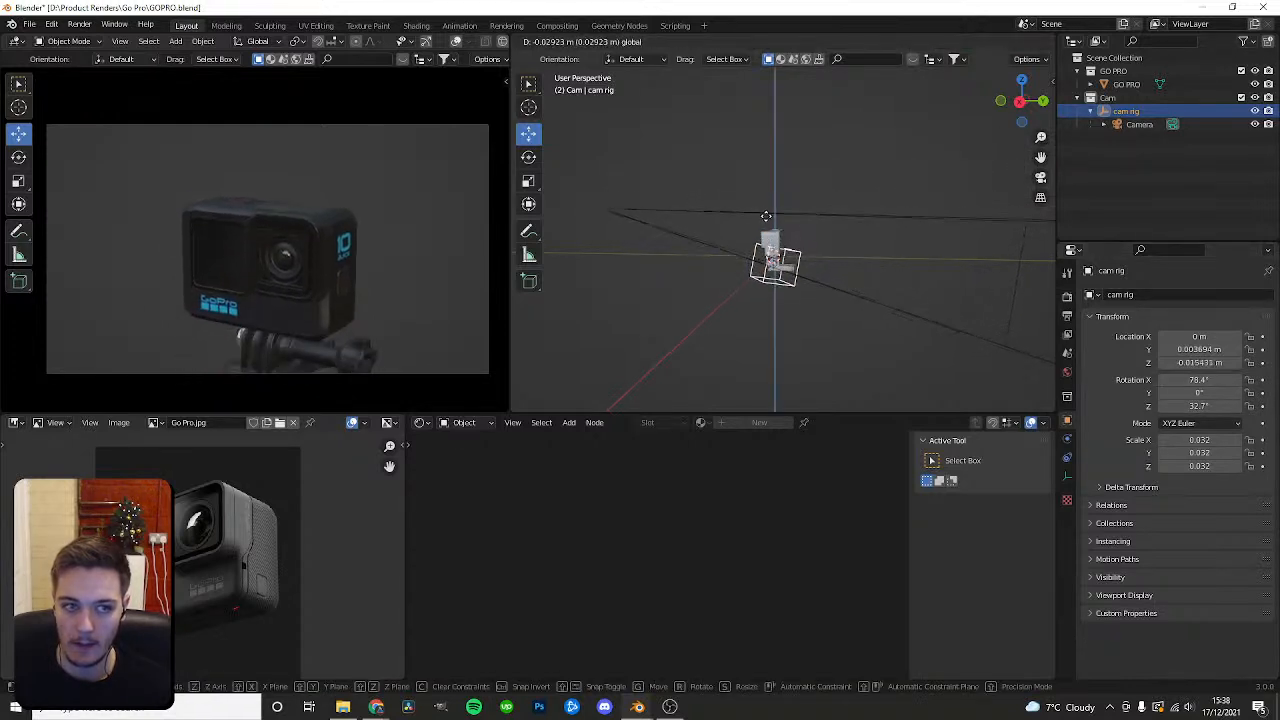
click(764, 229)
key(ctrl+z)
key(ctrl+z)
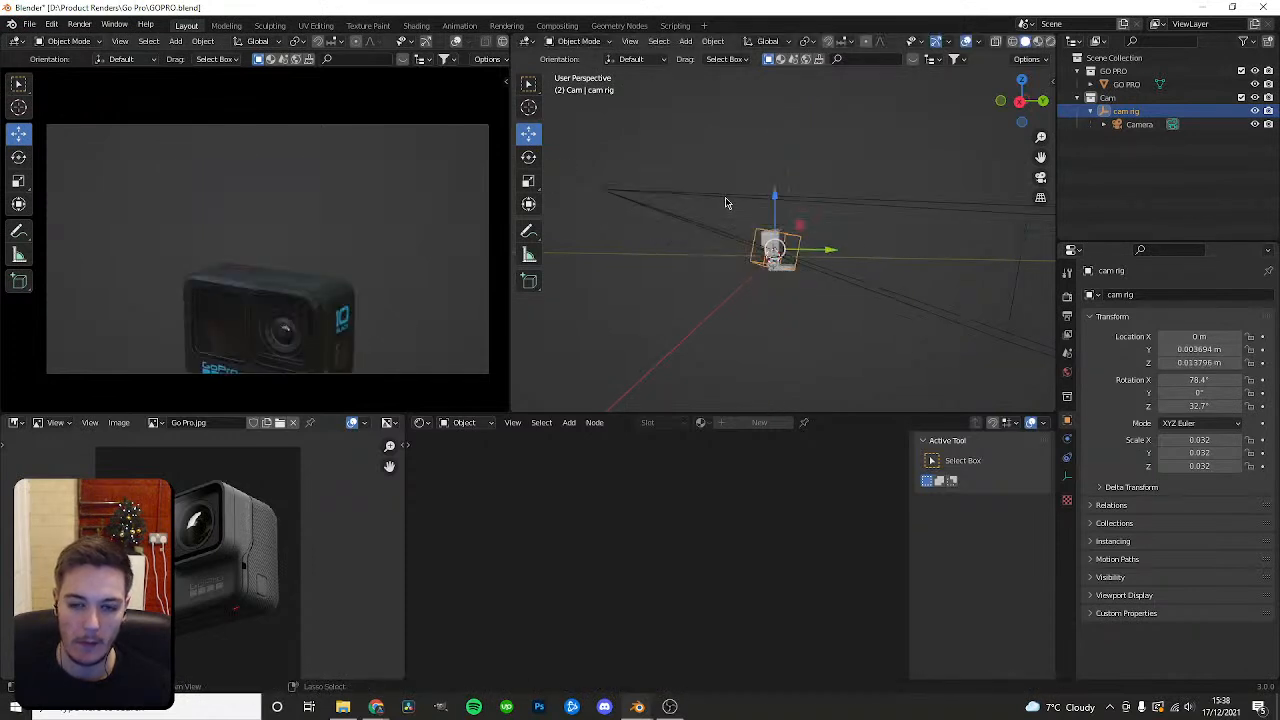
key(ctrl+z)
key(ctrl+z)
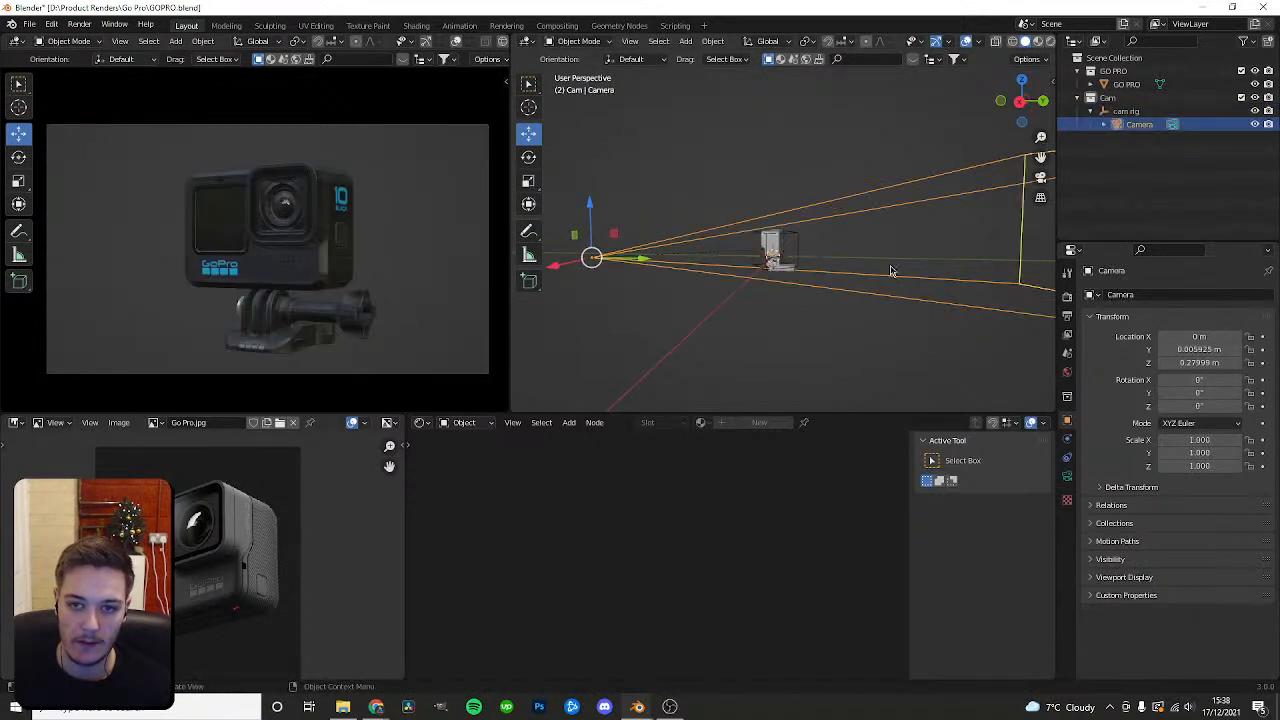
Lower the cam rig to about Z -0.0218 m and set the camera's Shift Y to about 0.190.
click(786, 233)
drag(781, 199, 772, 216)
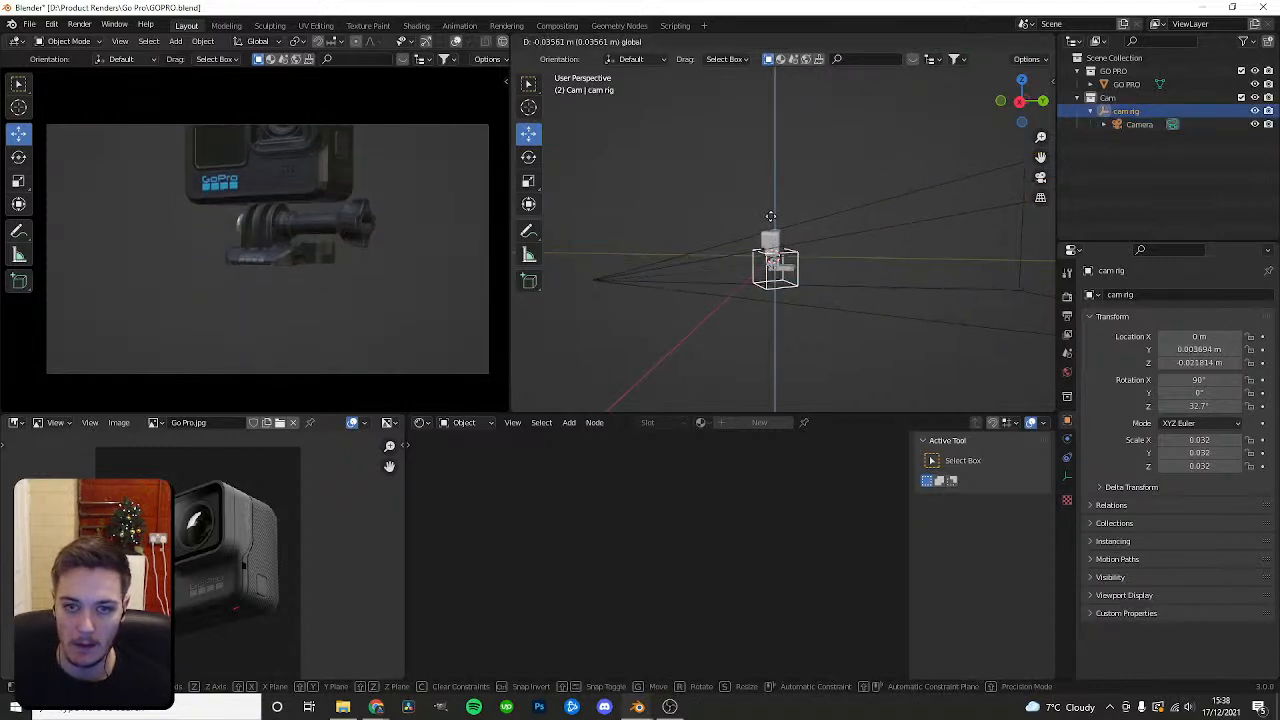
click(1139, 124)
click(1067, 476)
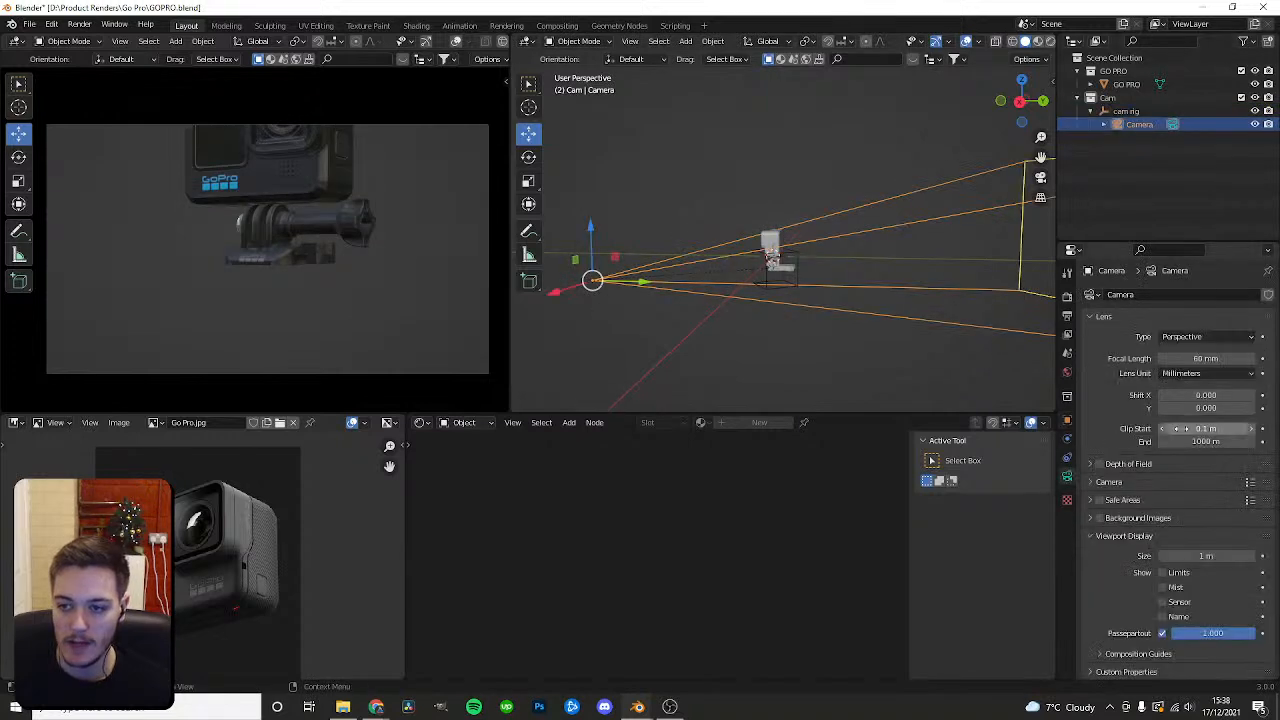
drag(1184, 408, 1241, 408)
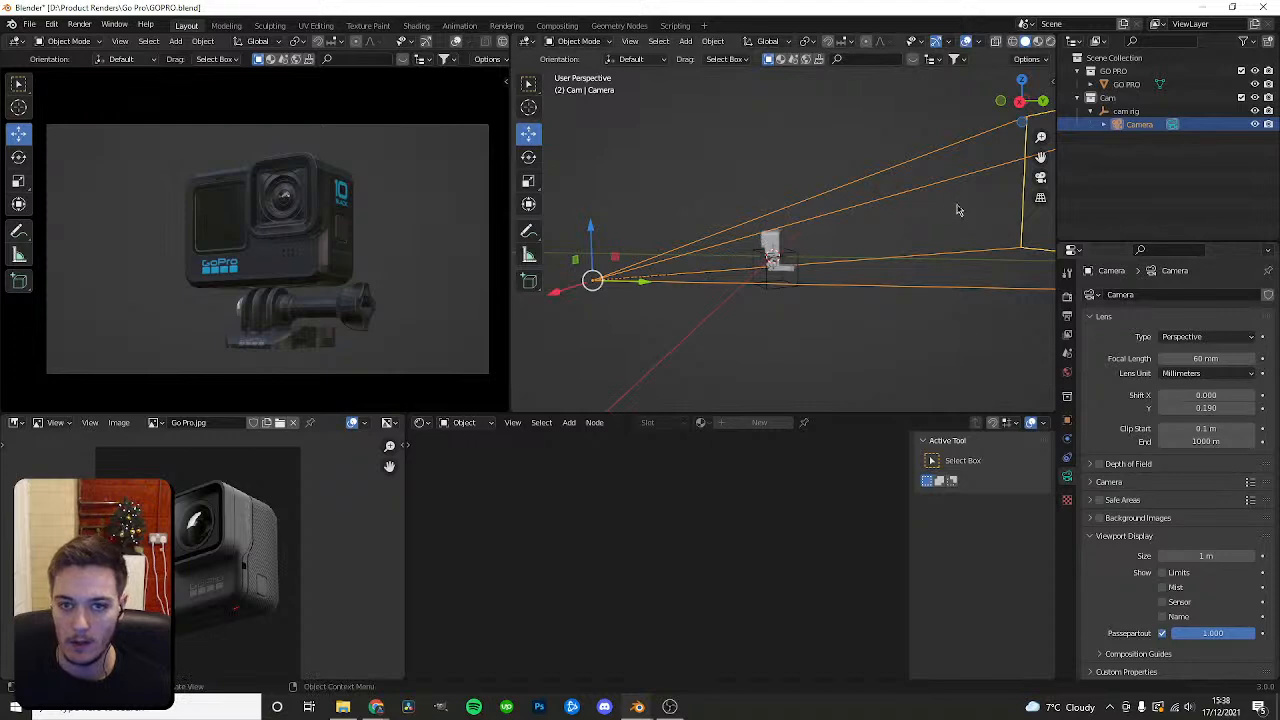
Lower the cam rig slightly further along Z and increase the camera's Shift Y to keep the GoPro in frame.
click(793, 258)
mouse_move(783, 219)
mouse_down()
mouse_move(778, 194)
mouse_move(778, 215)
mouse_up()
click(1135, 125)
mouse_move(1206, 408)
mouse_down()
mouse_move(1250, 408)
mouse_move(1230, 408)
mouse_up()
drag(591, 241, 591, 260)
key(ctrl+z)
Lower the cam rig below the GoPro's mount and set the camera's Shift Y to about 0.420.
click(1125, 111)
drag(775, 228, 775, 243)
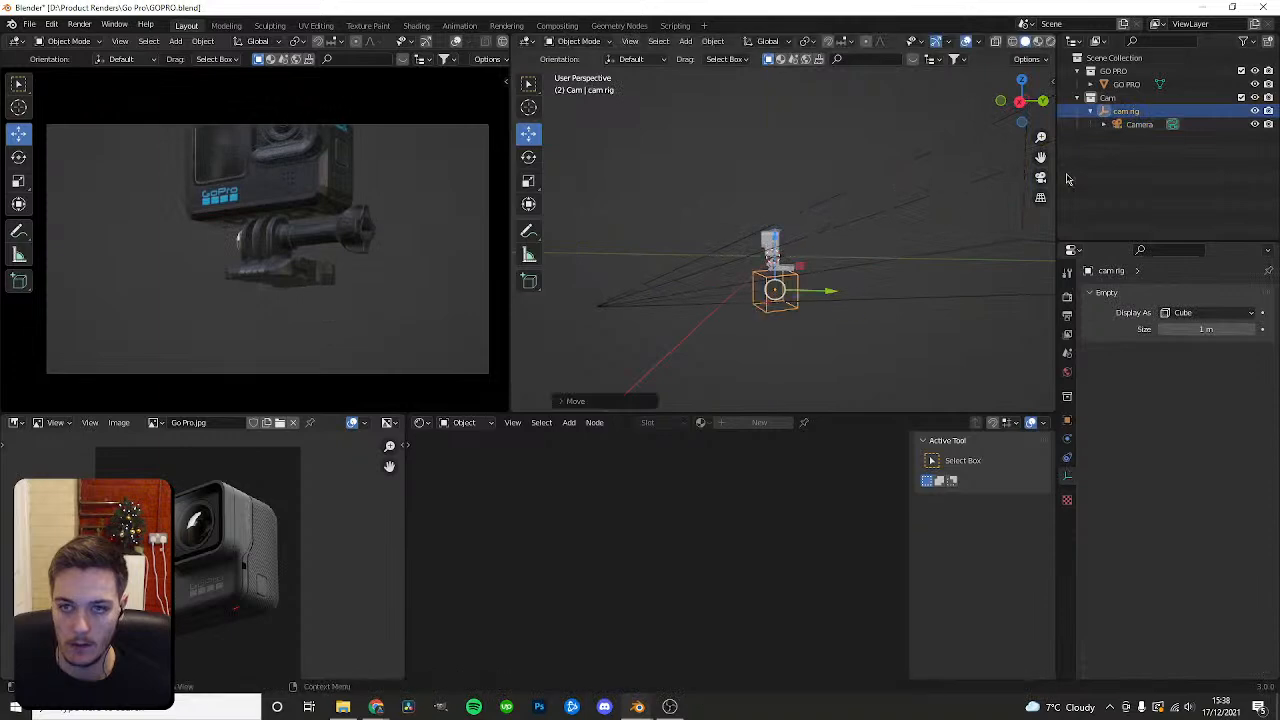
click(1135, 124)
drag(1190, 407, 1250, 407)
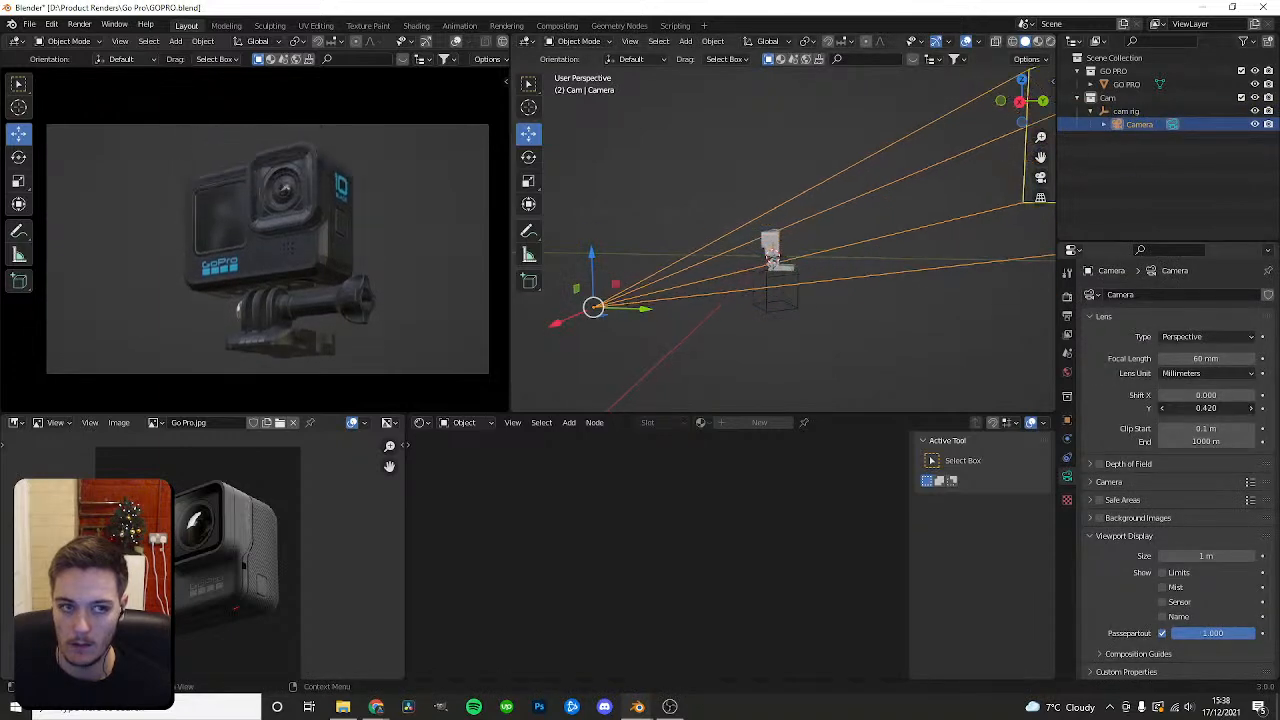
Scale the cam rig up slightly to pull the camera back, and fine-tune the camera's Shift Y.
key(s)
right_click(932, 228)
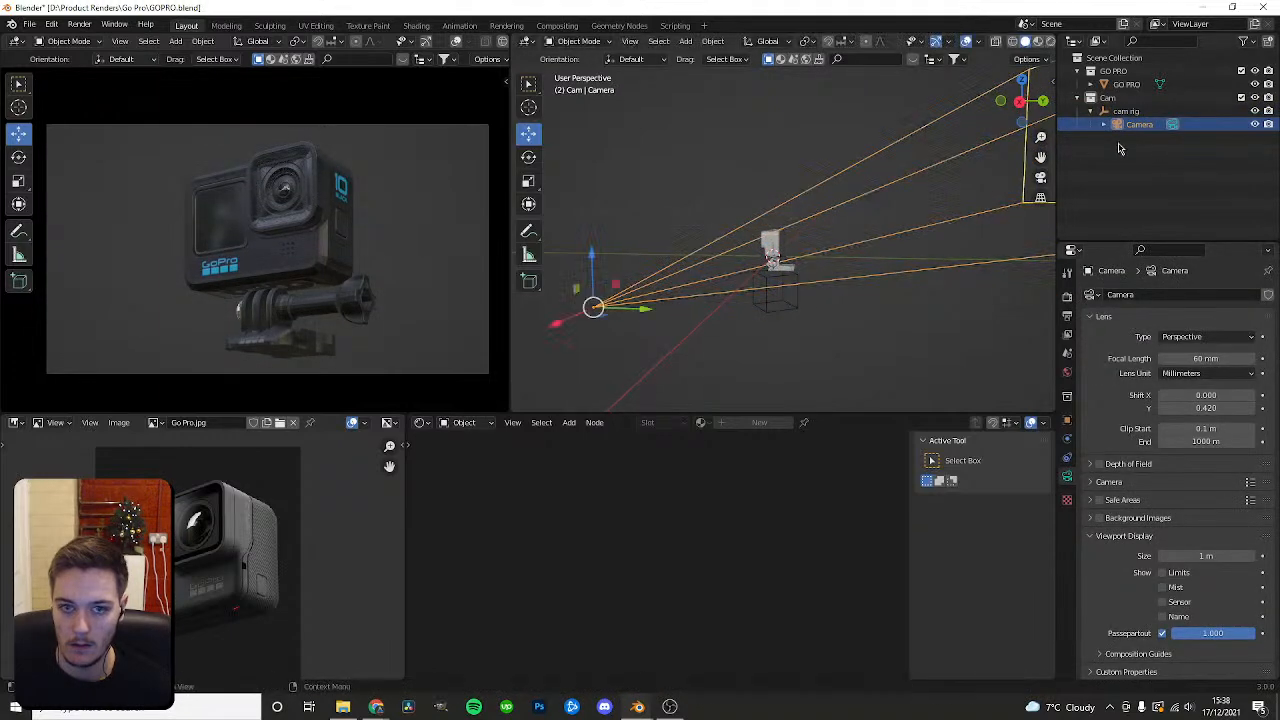
click(1109, 113)
key(s)
click(957, 190)
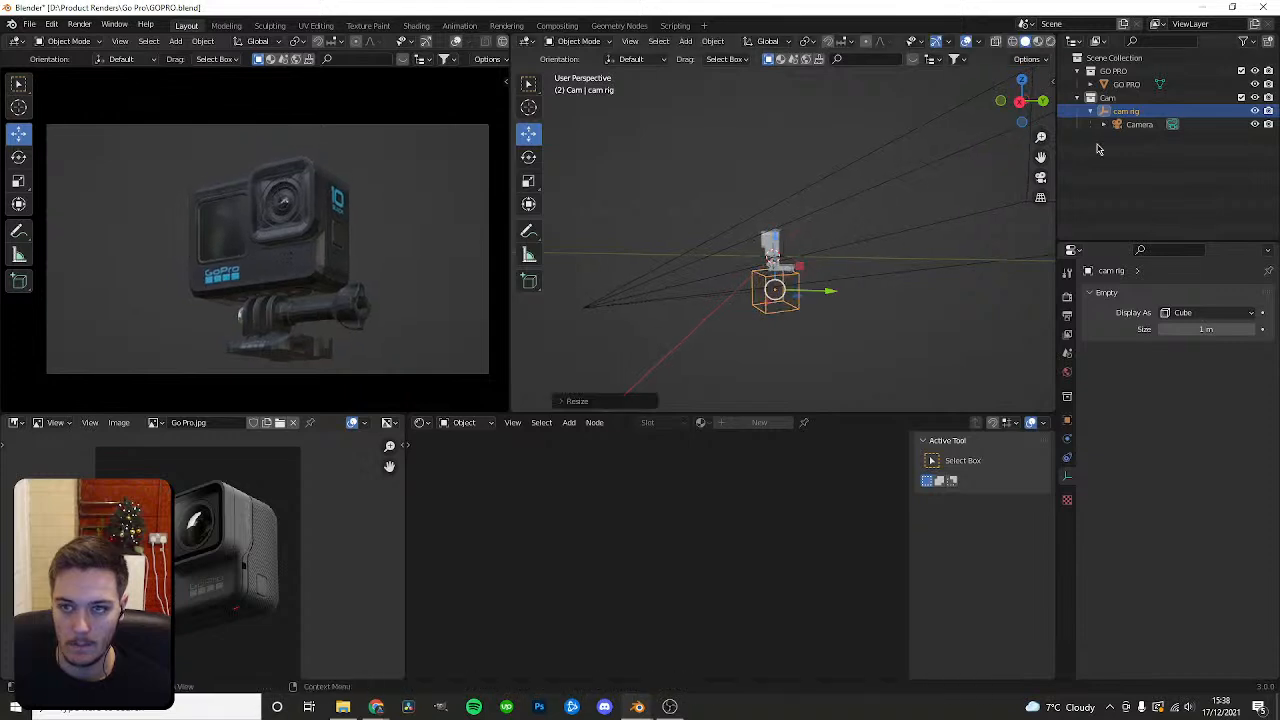
click(1135, 124)
mouse_move(1205, 408)
mouse_down()
mouse_move(1236, 408)
mouse_move(1212, 408)
mouse_up()
Select the GoPro model, collapse the GO PRO collection, and save the file.
click(306, 325)
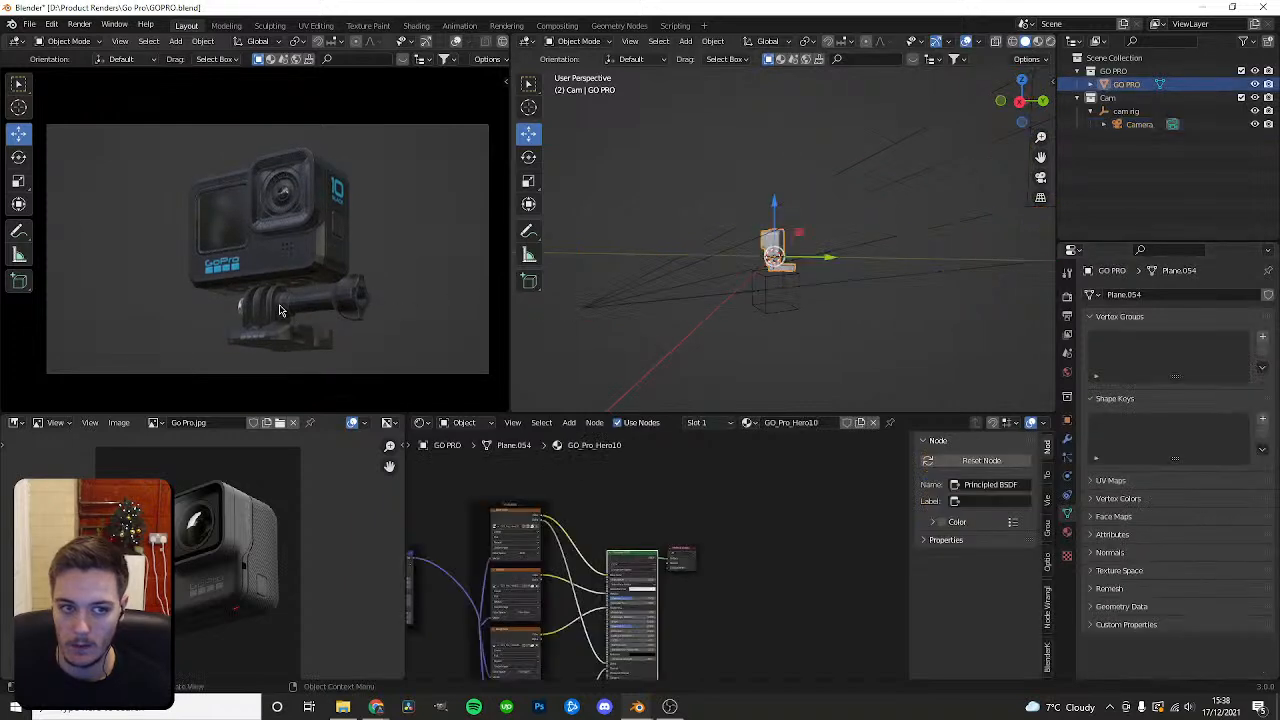
click(1090, 71)
shift+middle_drag(354, 234, 223, 251)
scroll(323, 246, up, 2)
scroll(223, 251, down, 3)
key(ctrl+s)
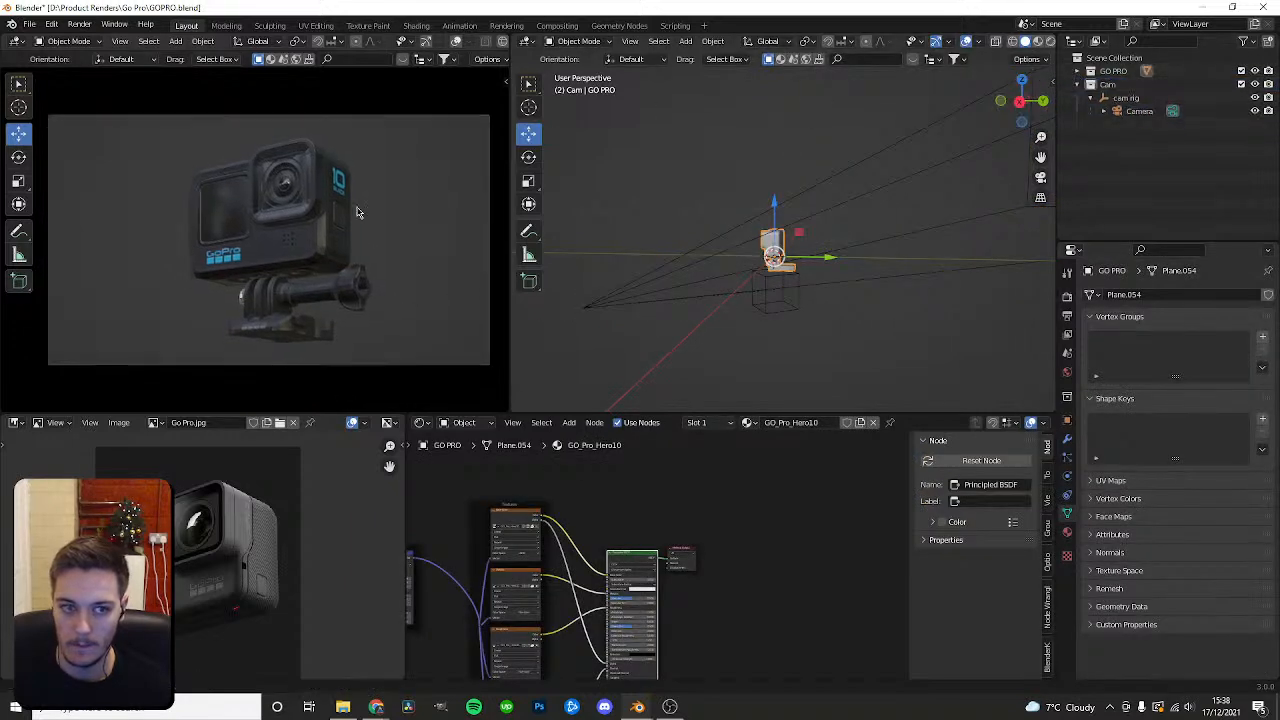
Open the recent file uploads_files_3339532_Go_Pro_Hero_10_PBR.blend.
click(29, 24)
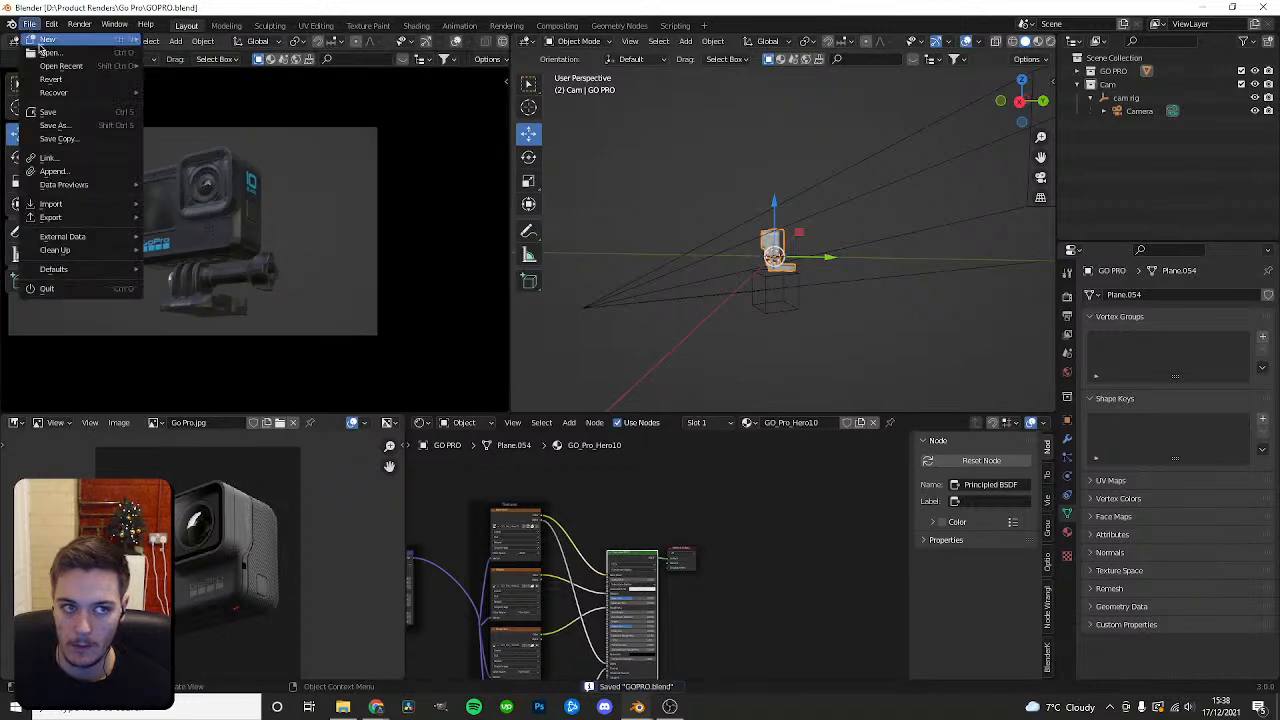
mouse_move(61, 66)
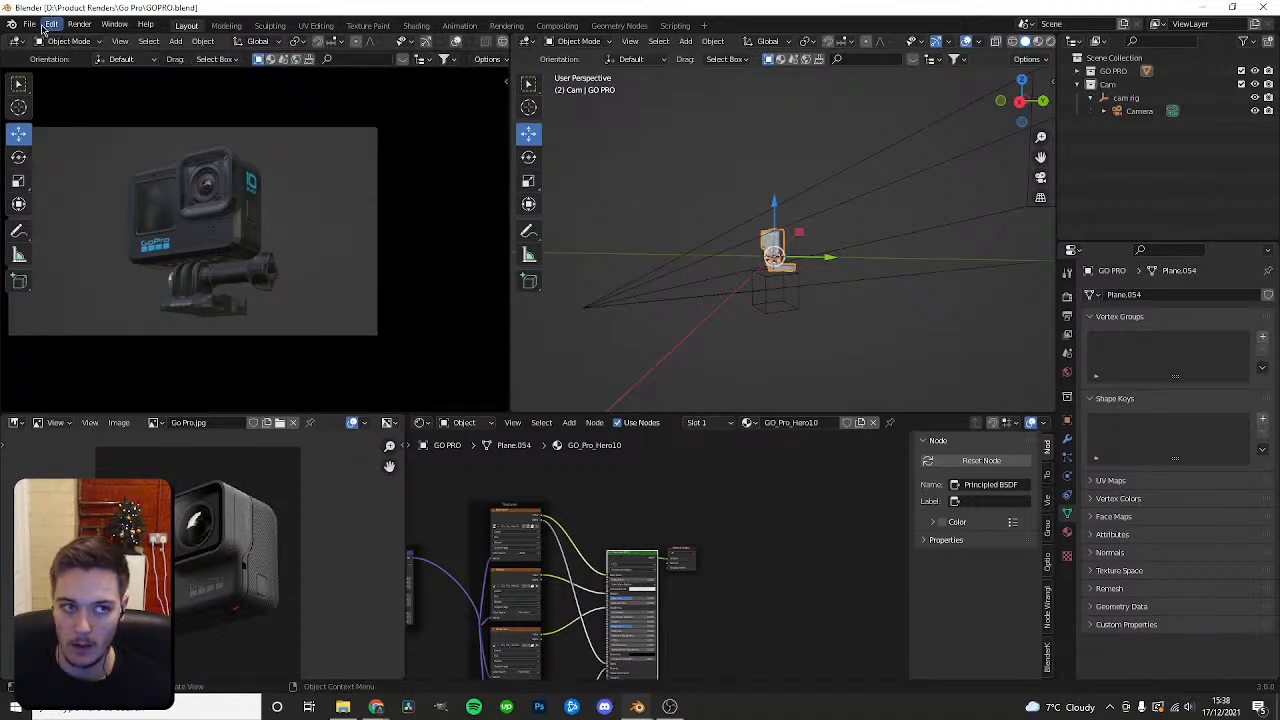
click(38, 25)
mouse_move(56, 67)
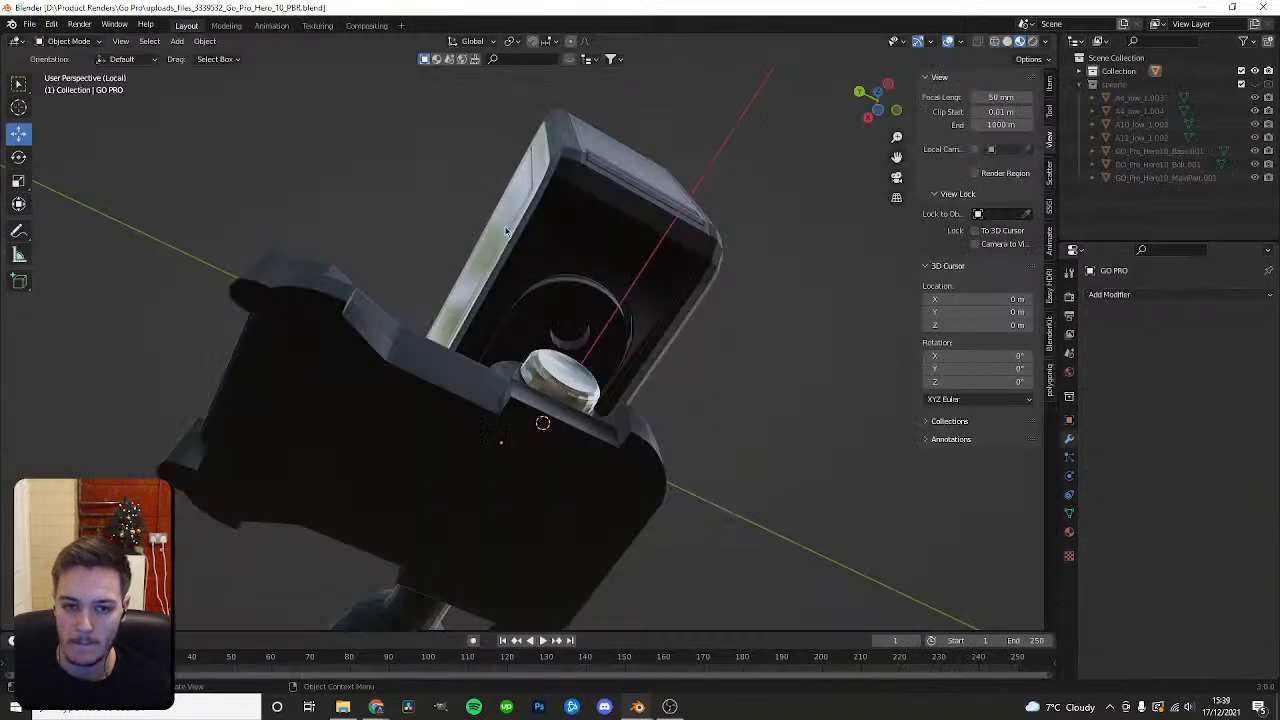
Show the separate-parts collection instead of the joined GoPro, and select A4_low_1.003, A4_low_1.004, A10_low_1.002 and A11_low_1.002.
click(1255, 71)
click(1255, 84)
click(1146, 98)
shift+click(1148, 111)
shift+click(1150, 124)
shift+click(1152, 137)
Try moving the selected small parts and the main body sideways, undoing each move.
middle_drag(200, 296, 345, 312)
scroll(345, 312, down, 1)
shift+middle_drag(246, 300, 334, 289)
drag(198, 362, 484, 366)
key(ctrl+z)
shift+click(1114, 150)
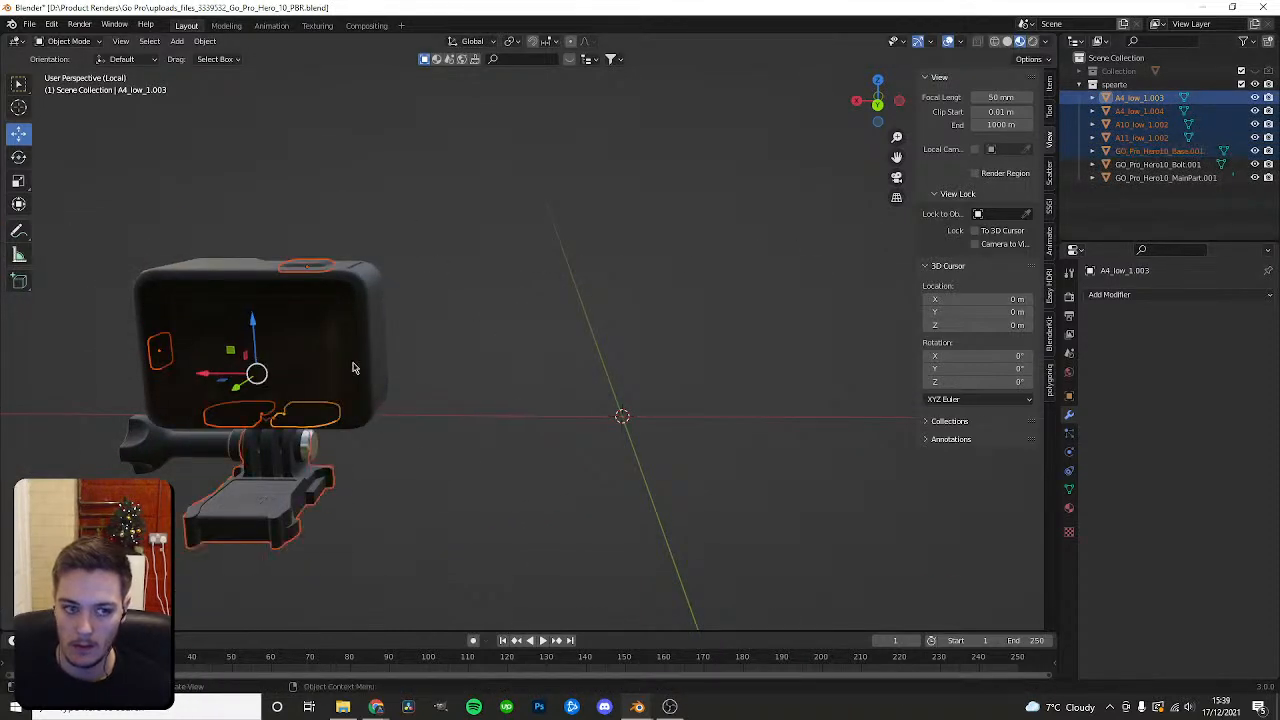
click(316, 371)
shift+middle_drag(302, 316, 493, 325)
drag(458, 274, 655, 295)
key(ctrl+z)
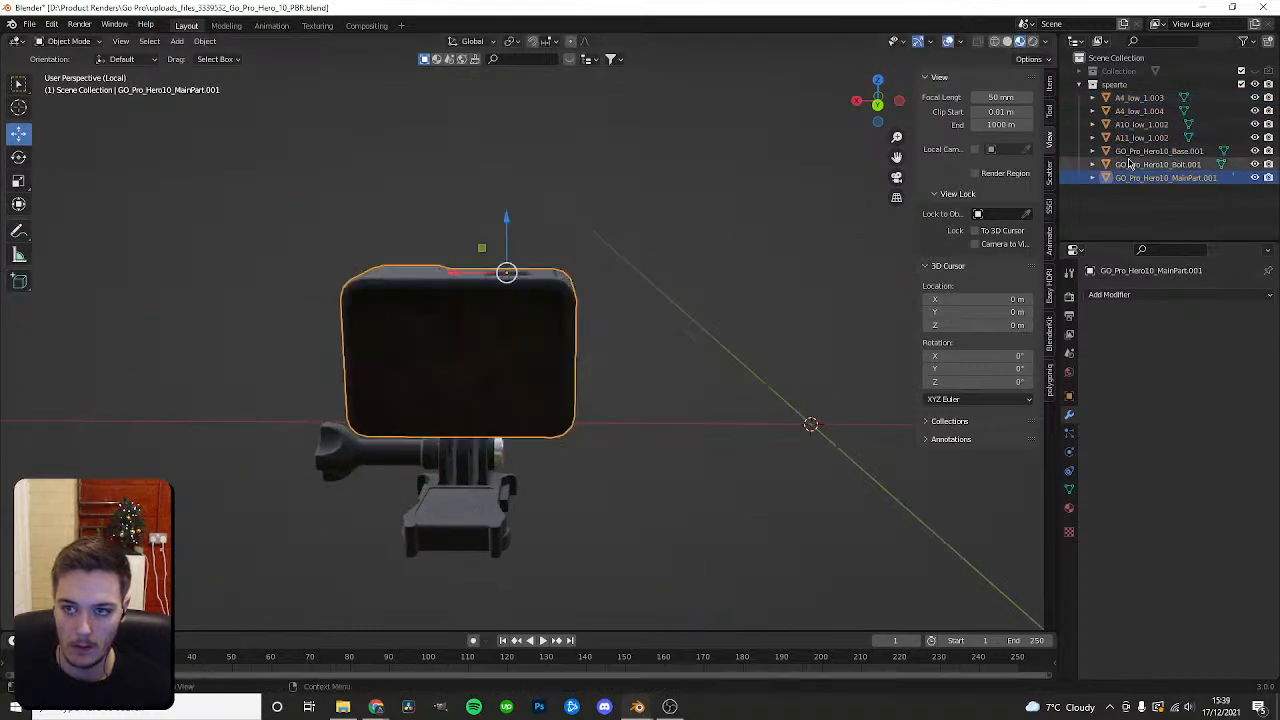
Try moving the base and the bolt together sideways, away from the main body.
click(1139, 152)
click(359, 452)
shift+click(475, 465)
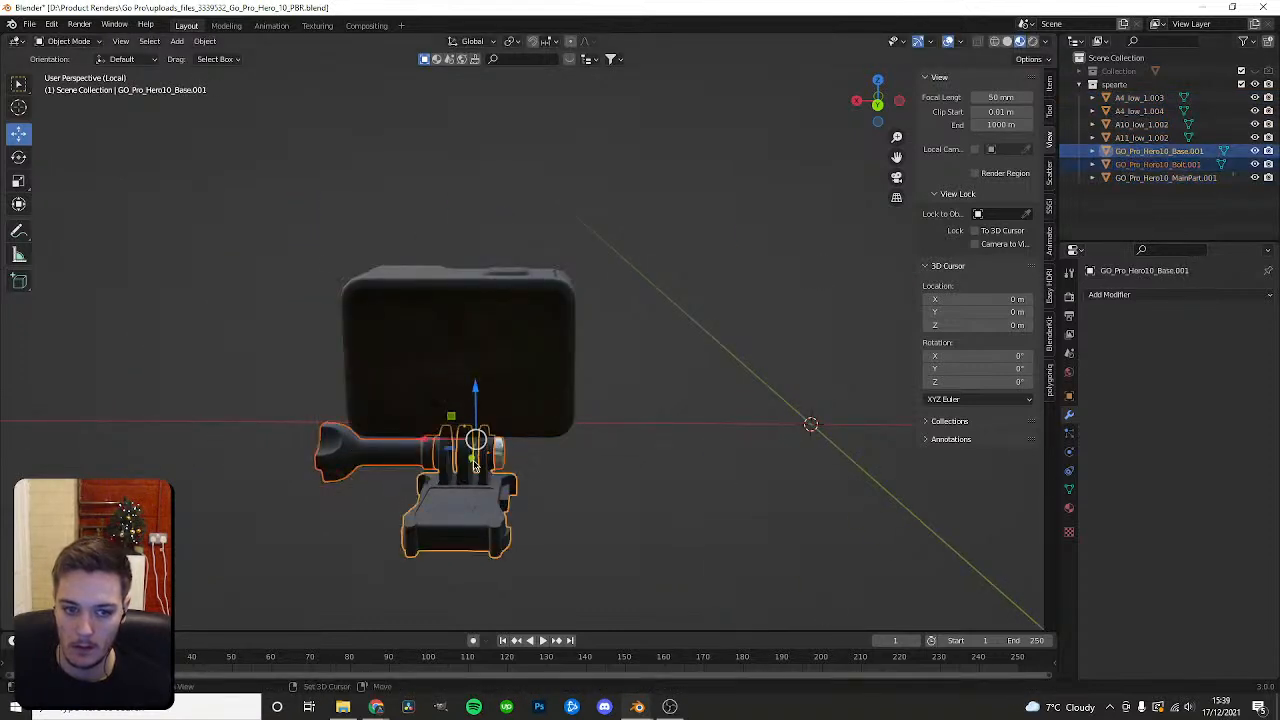
drag(452, 453, 230, 428)
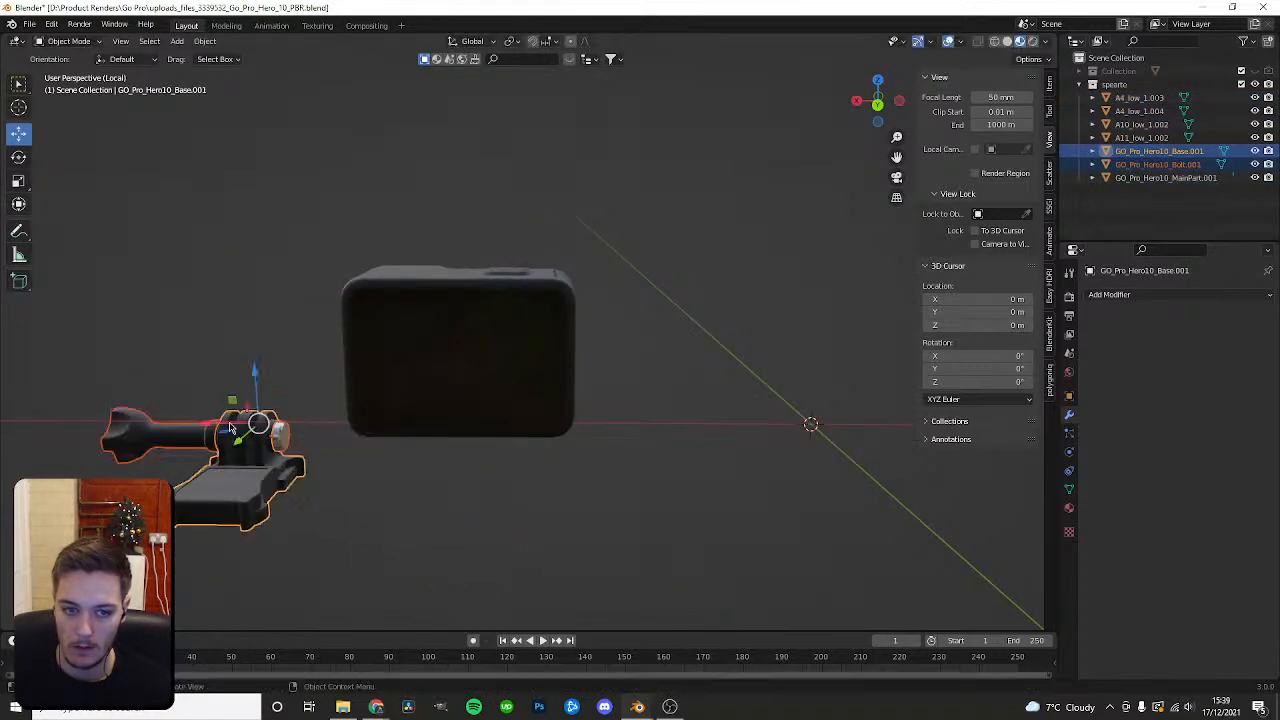
Undo the move of the base and bolt, and copy all seven separate GoPro parts.
click(1142, 178)
key(ctrl+z)
key(ctrl+z)
key(ctrl+z)
key(ctrl+z)
key(ctrl+z)
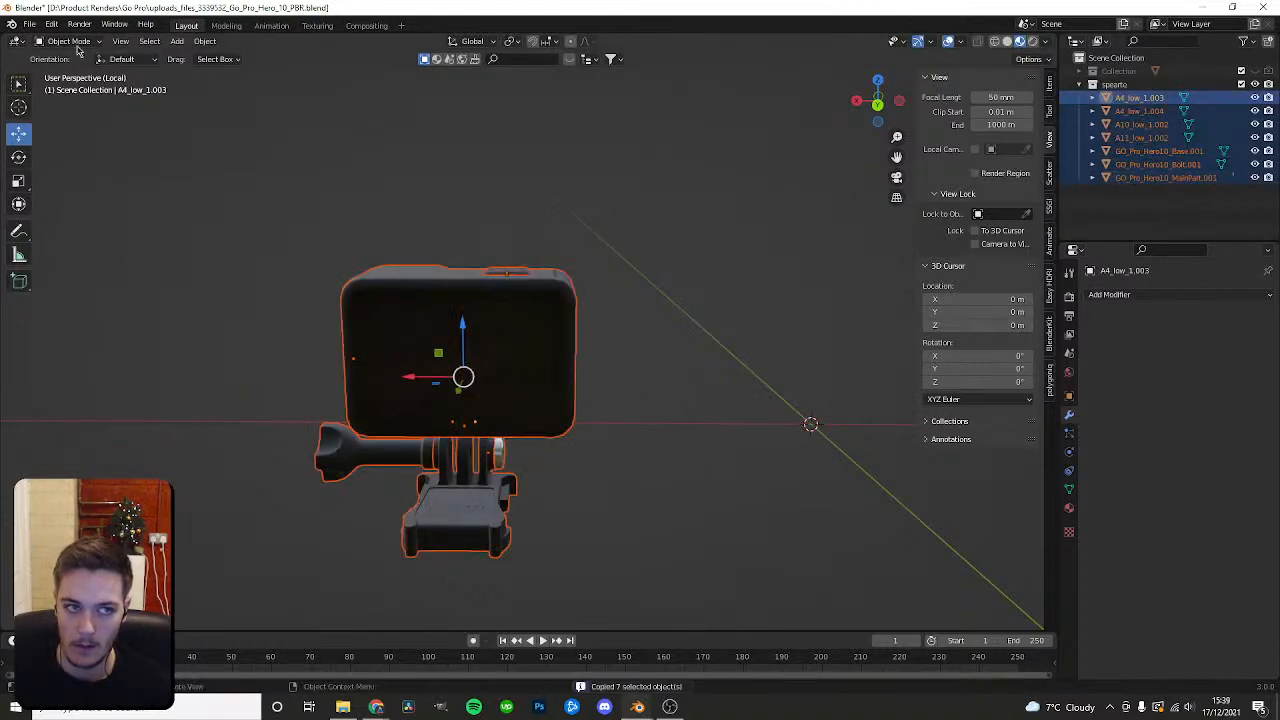
Reopen GOPRO.blend from the recent files, saving the changes to the parts file.
click(30, 24)
mouse_move(50, 73)
click(200, 76)
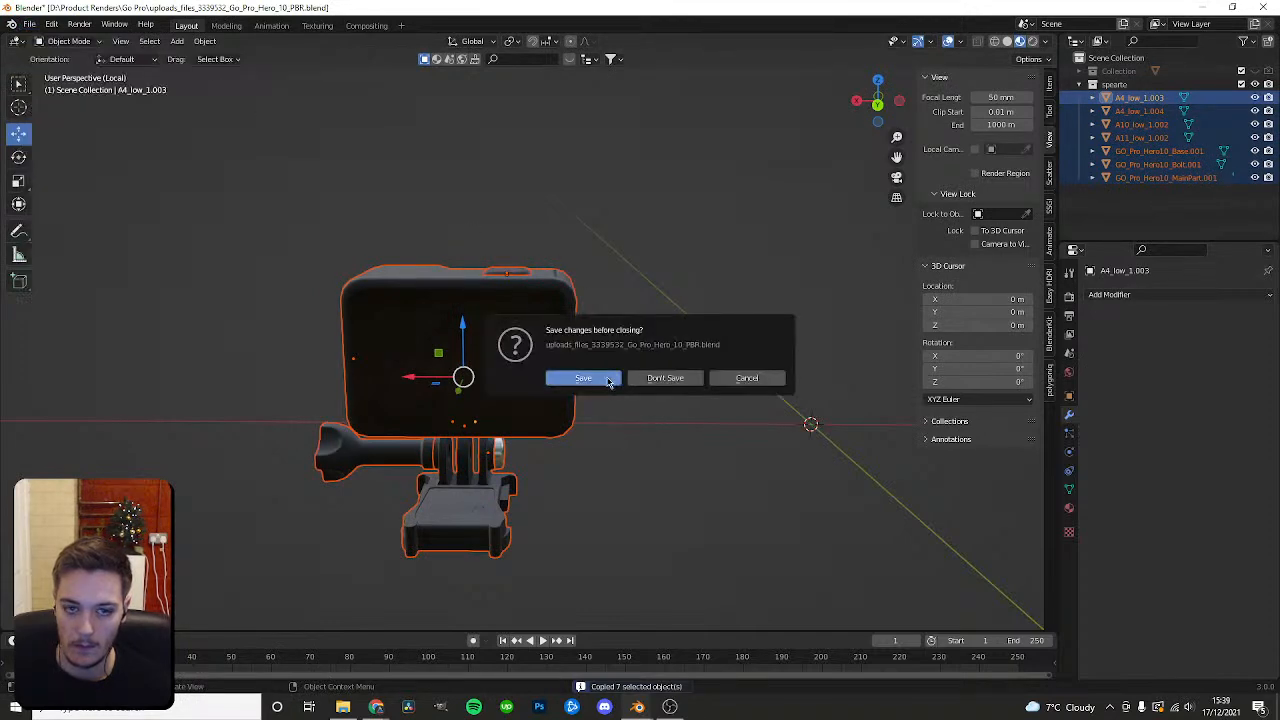
click(614, 376)
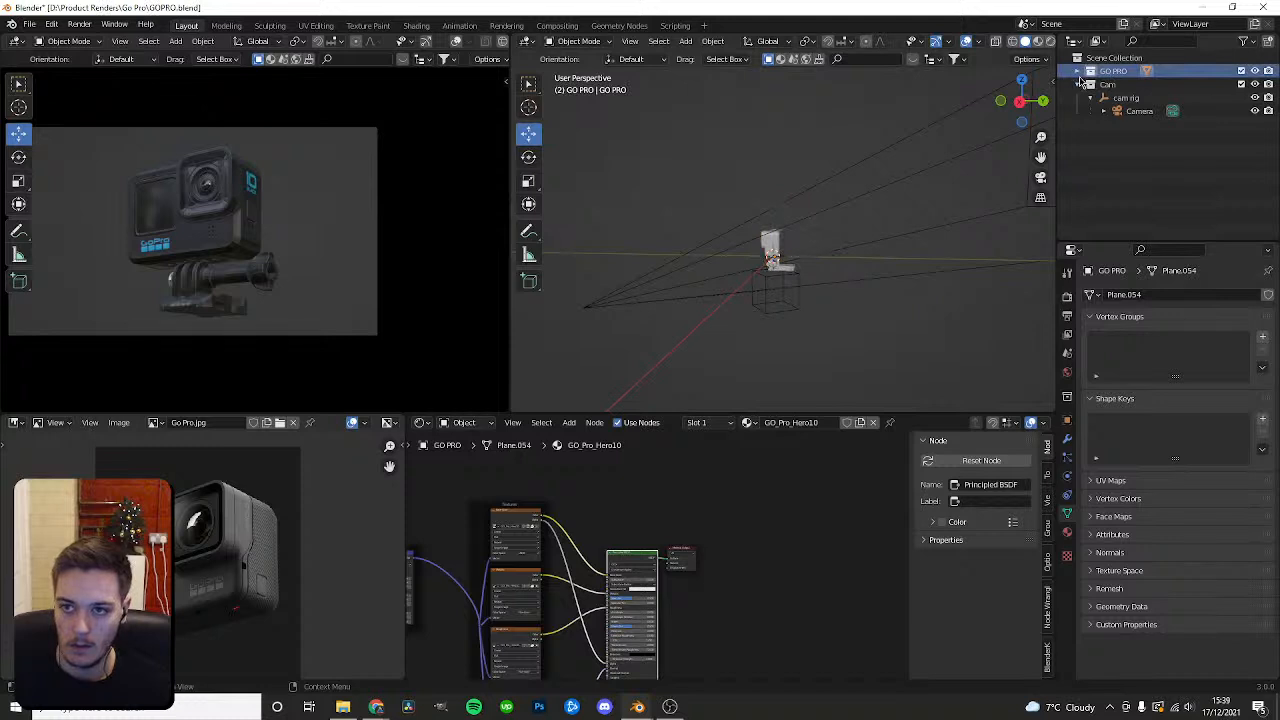
Collapse the Cam collection and add a new collection named "GO Pro 2" to the scene.
click(1078, 84)
right_click(1109, 146)
click(1109, 144)
key(ctrl+z)
right_click(1109, 117)
click(1109, 117)
double_click(1121, 98)
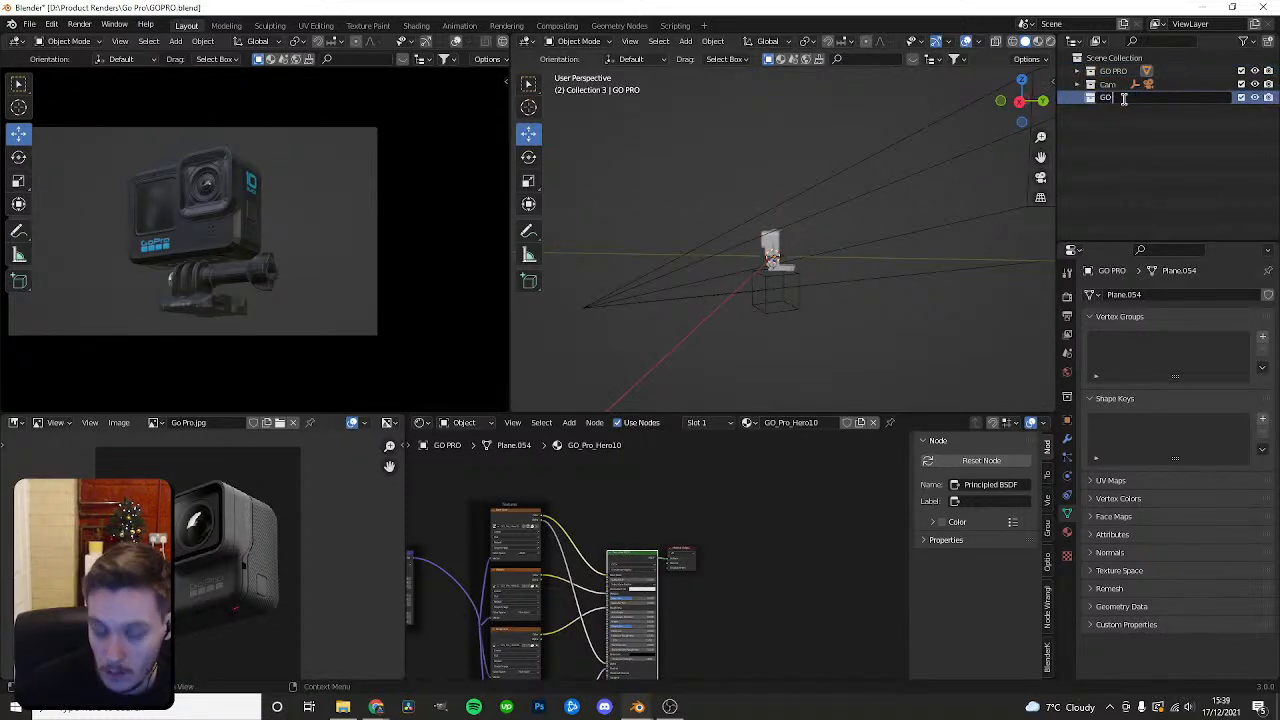
text(GO Pro 2)
key(Return)
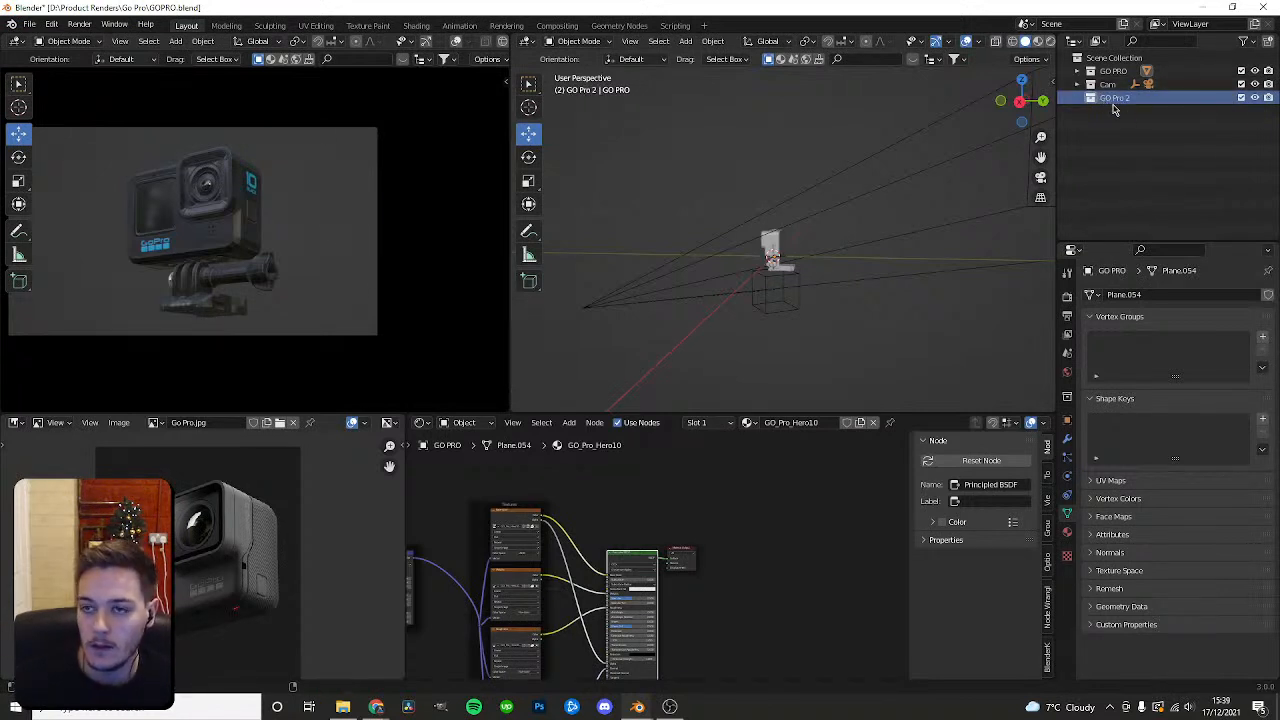
Paste the copied parts into the GO Pro 2 collection and delete the pasted bolt and base.
key(ctrl+v)
click(1130, 111)
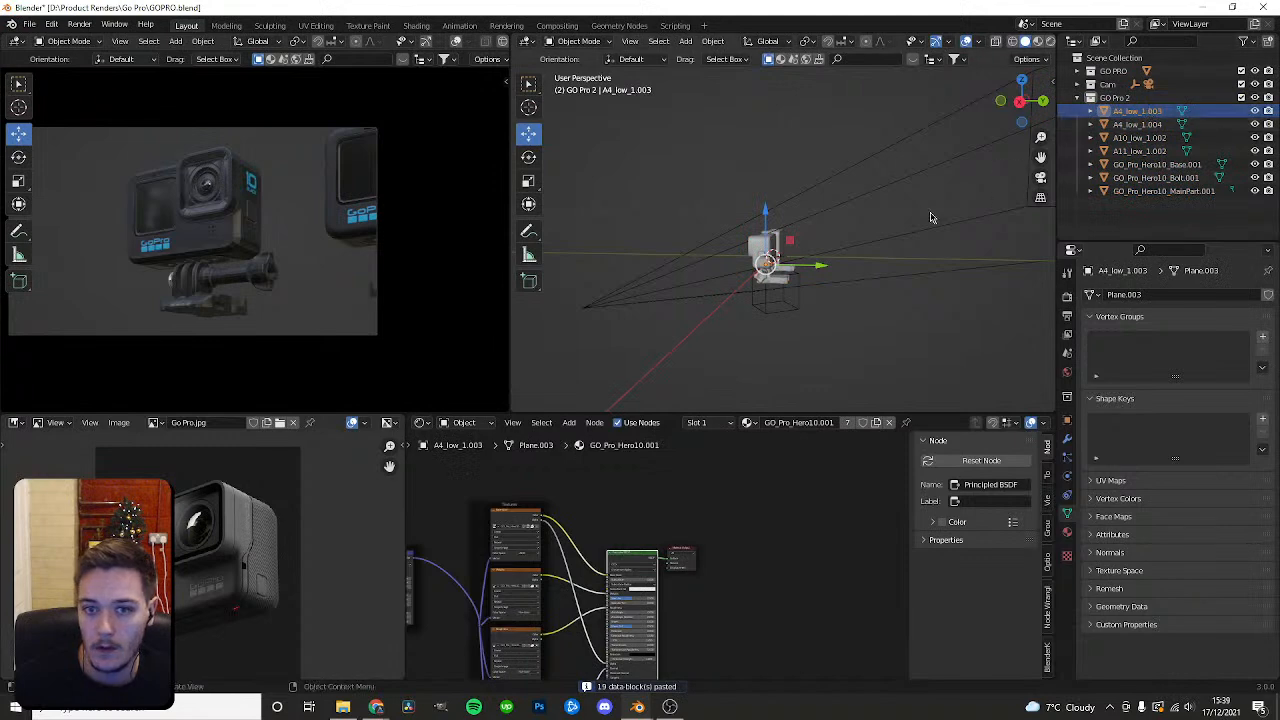
scroll(846, 274, up, 6)
click(928, 153)
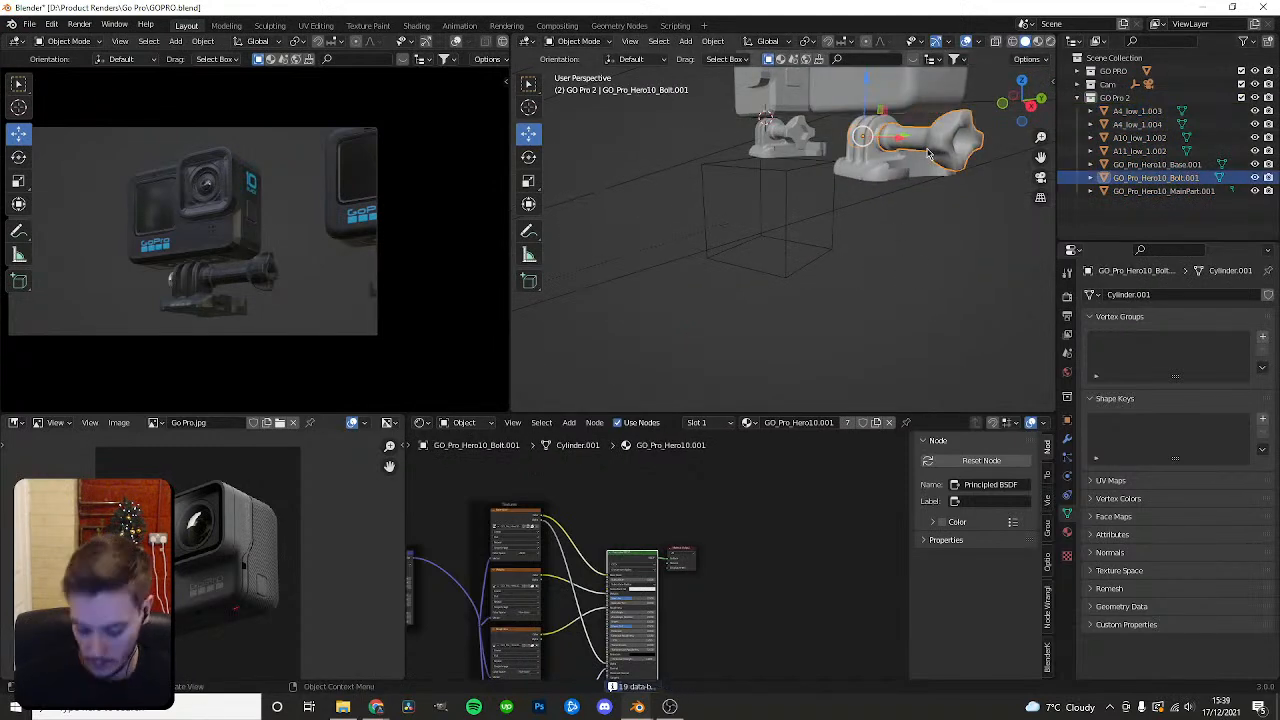
key(Delete)
click(889, 157)
key(Delete)
Move the five remaining GO Pro 2 parts about -0.114 m along X onto the original GoPro, and delete the original model.
click(1132, 111)
shift+click(1150, 164)
key(KP_Decimal)
key(KP_7)
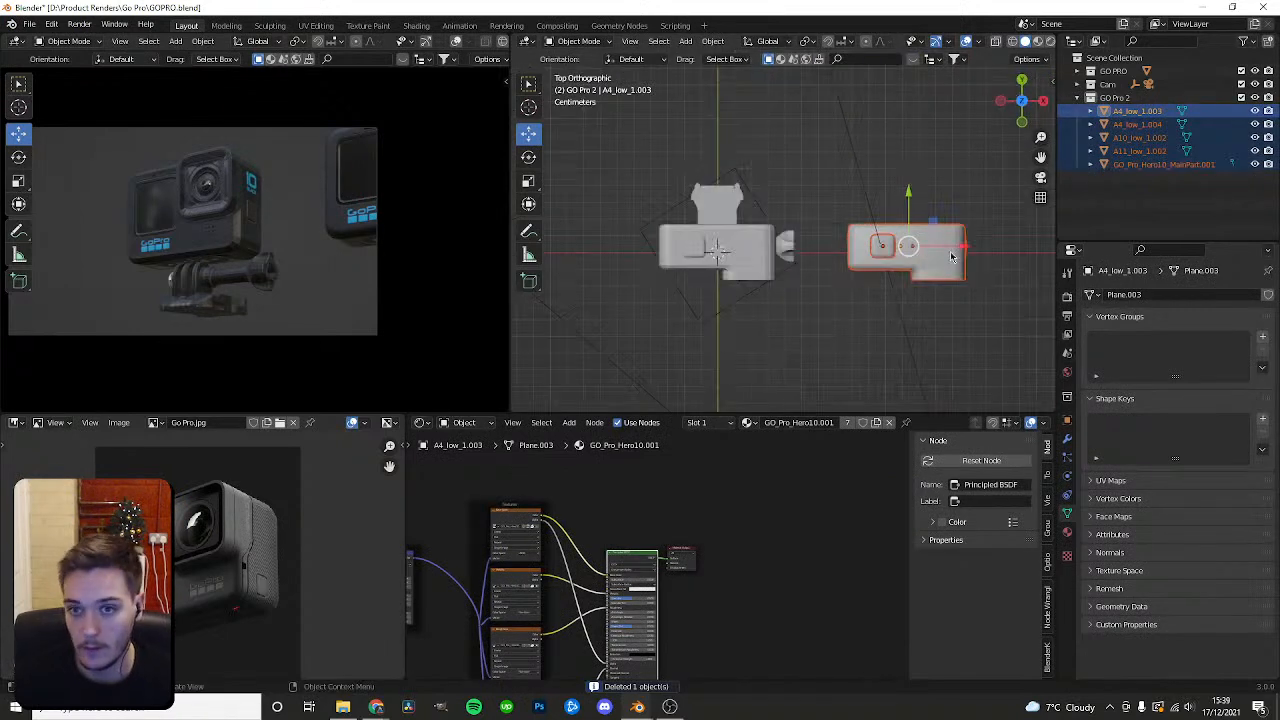
key(g)
key(x)
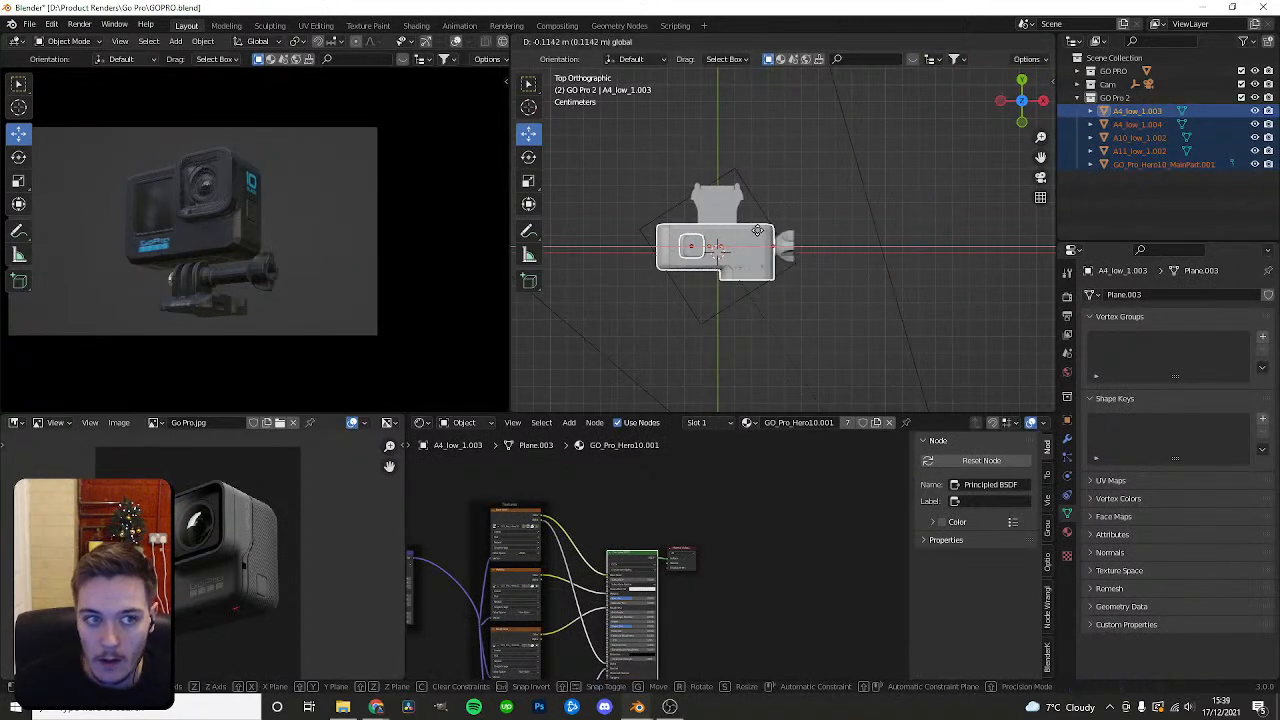
click(757, 231)
click(1118, 84)
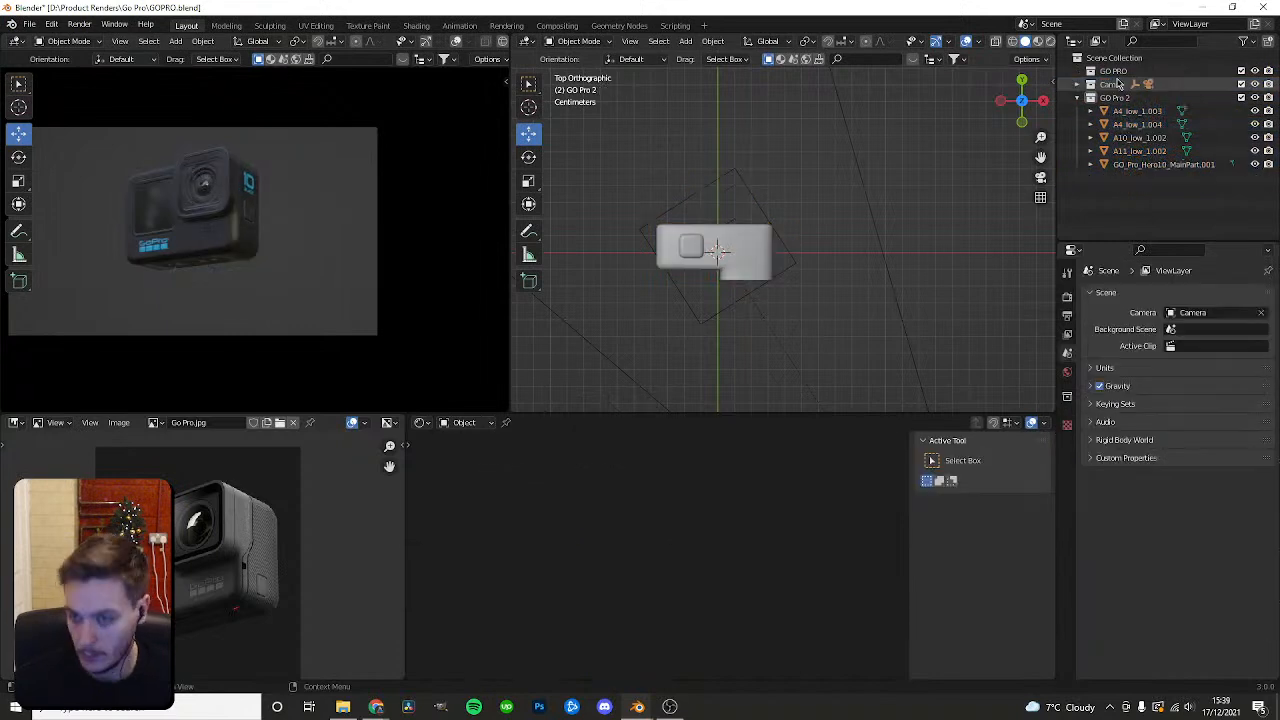
Clear the parents of all five GO Pro 2 parts and apply their object transforms.
click(1138, 111)
shift+click(1150, 164)
right_click(779, 231)
mouse_move(779, 234)
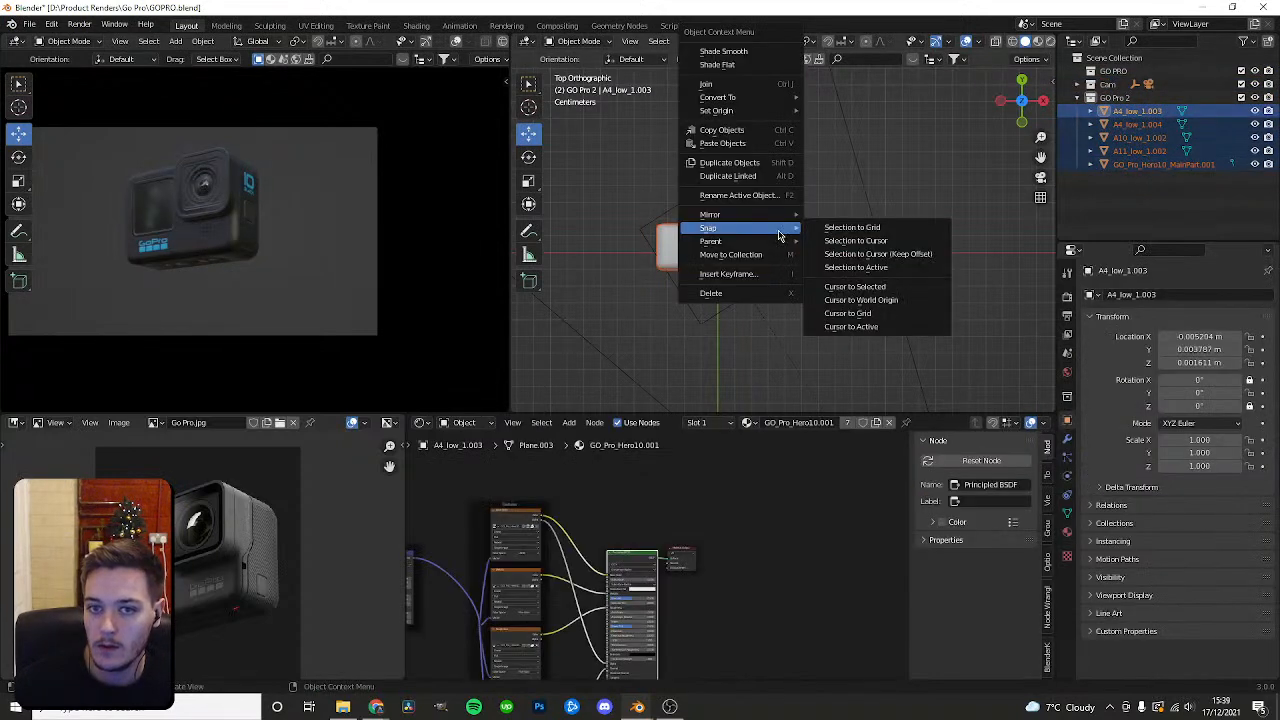
click(880, 466)
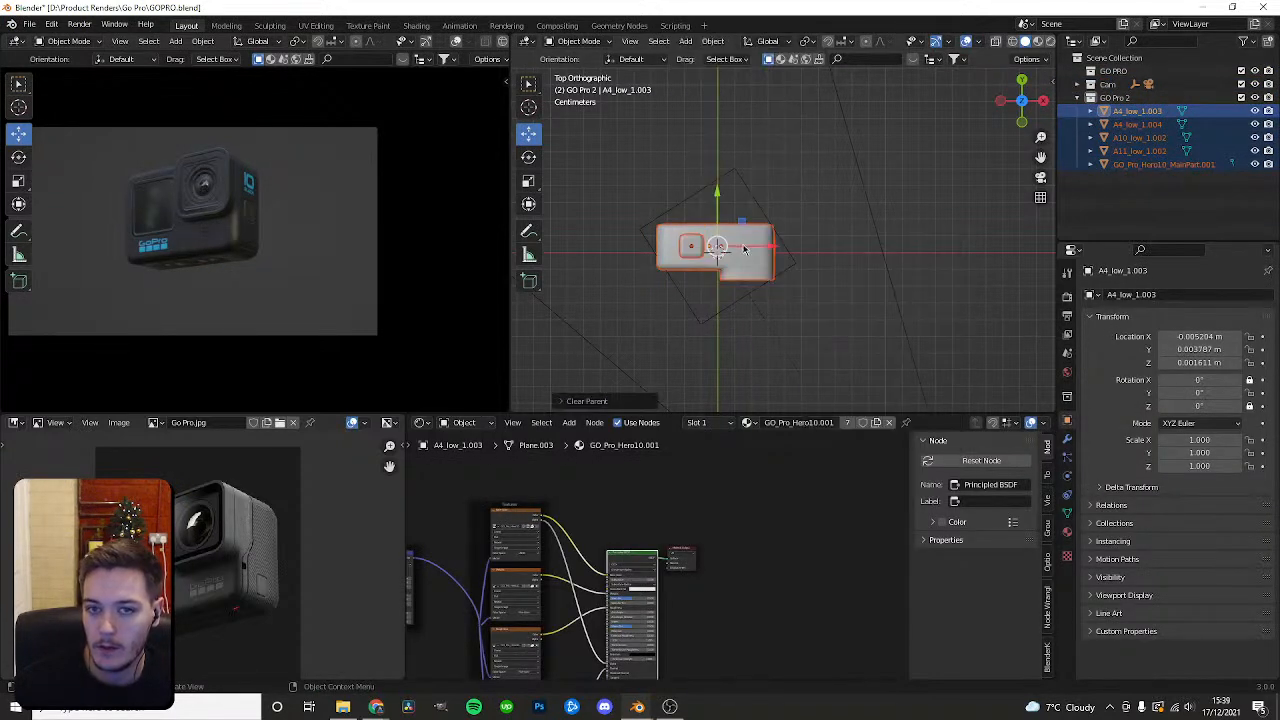
key(ctrl+a)
click(700, 287)
Parent the selected GO Pro 2 parts to A4_low_1.003 as the active object.
right_click(738, 268)
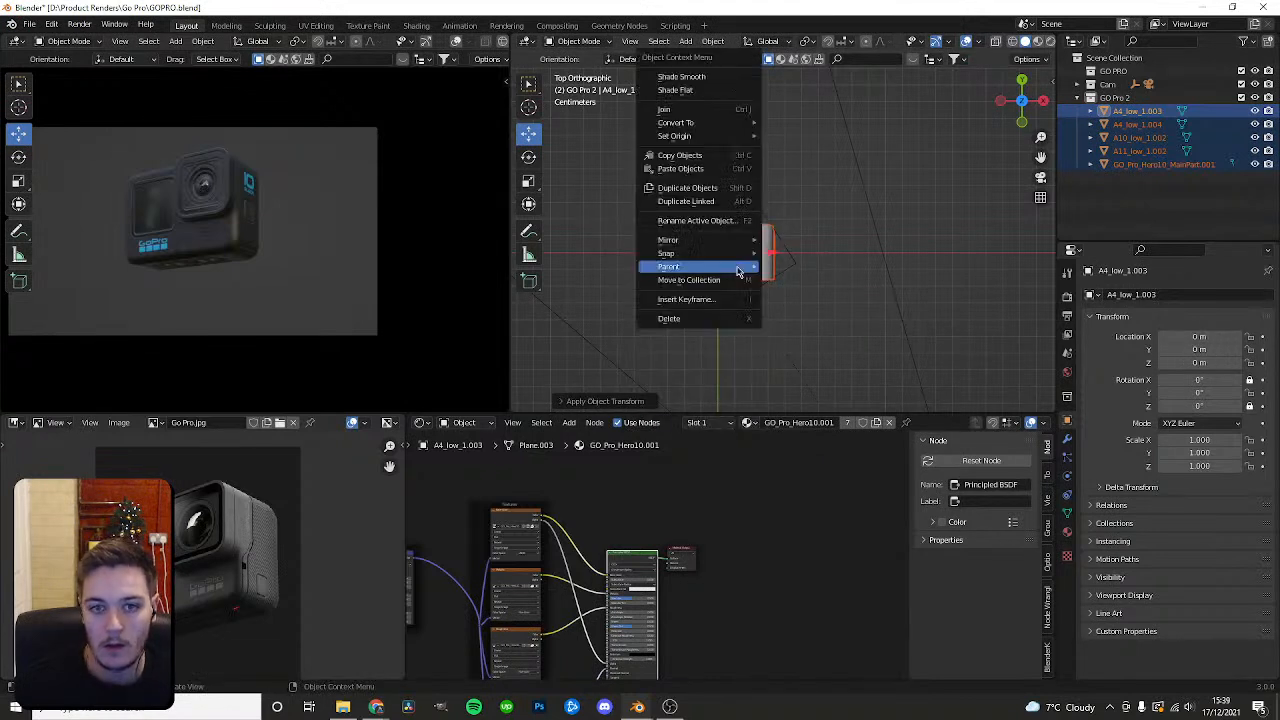
mouse_move(740, 268)
click(810, 268)
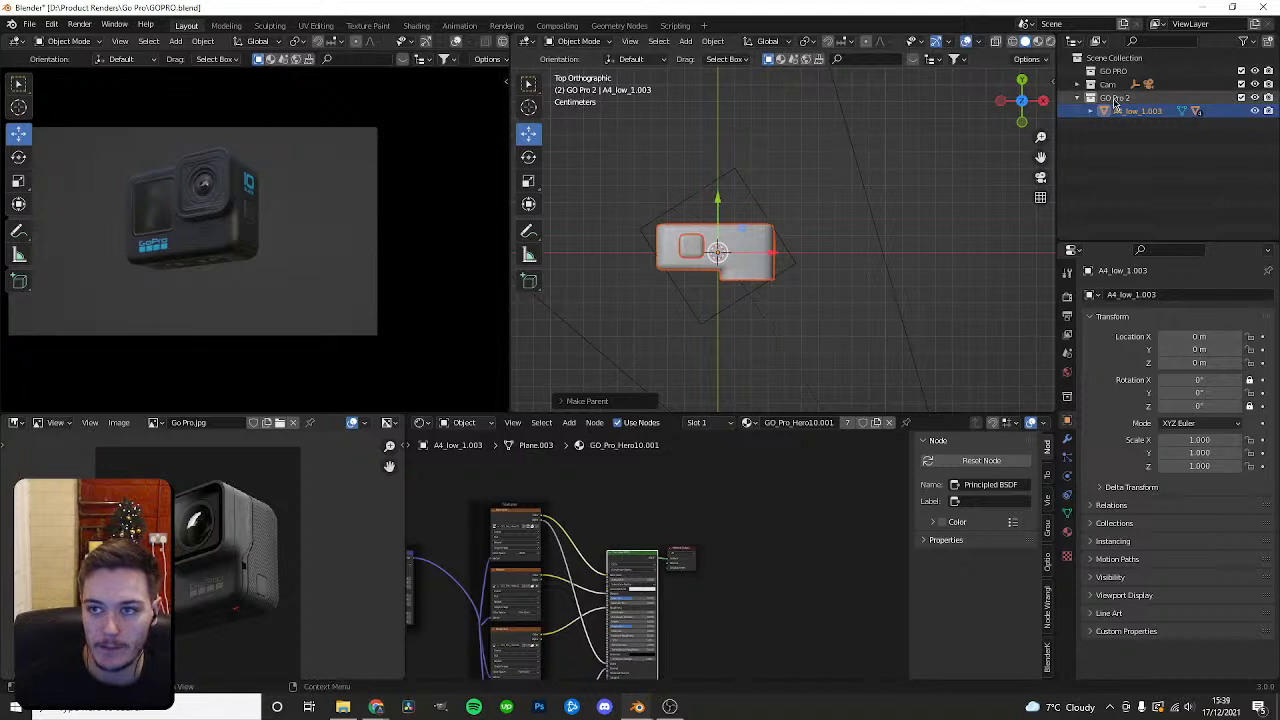
Set the camera's vertical lens shift to 0.455 and the cam rig's Z rotation to 39.6°.
click(1077, 84)
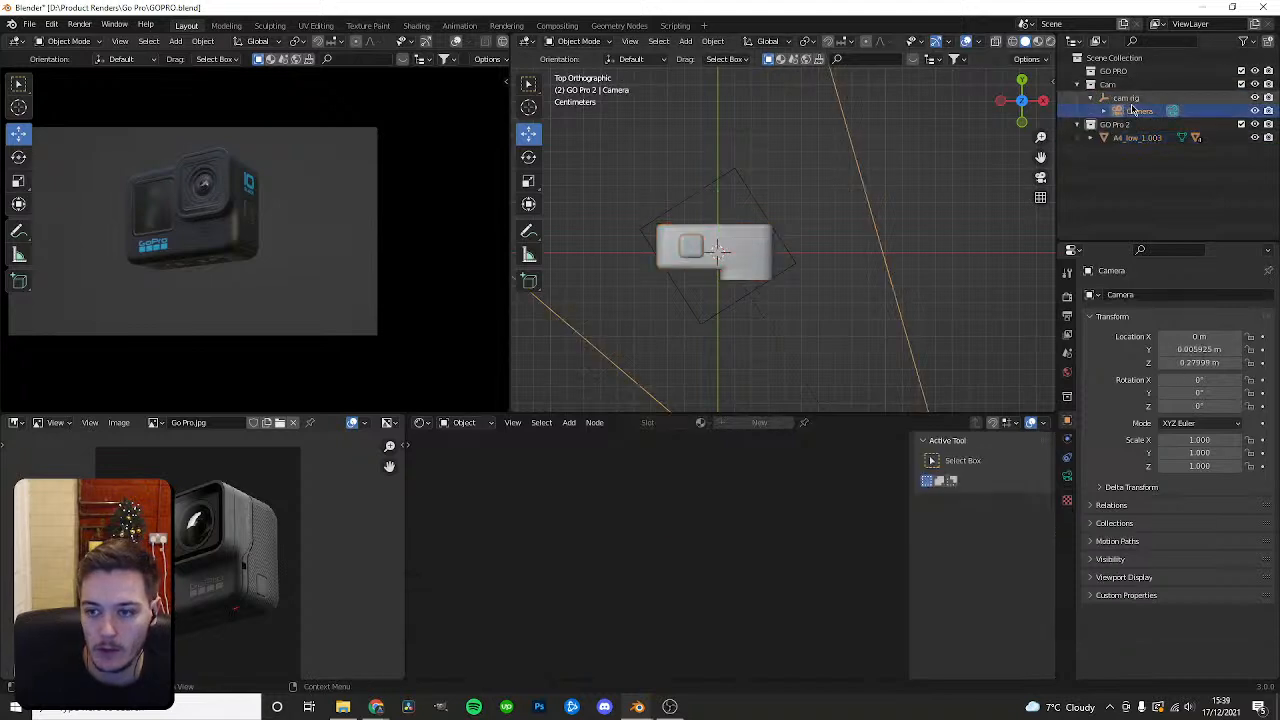
click(1066, 476)
drag(1206, 408, 1234, 408)
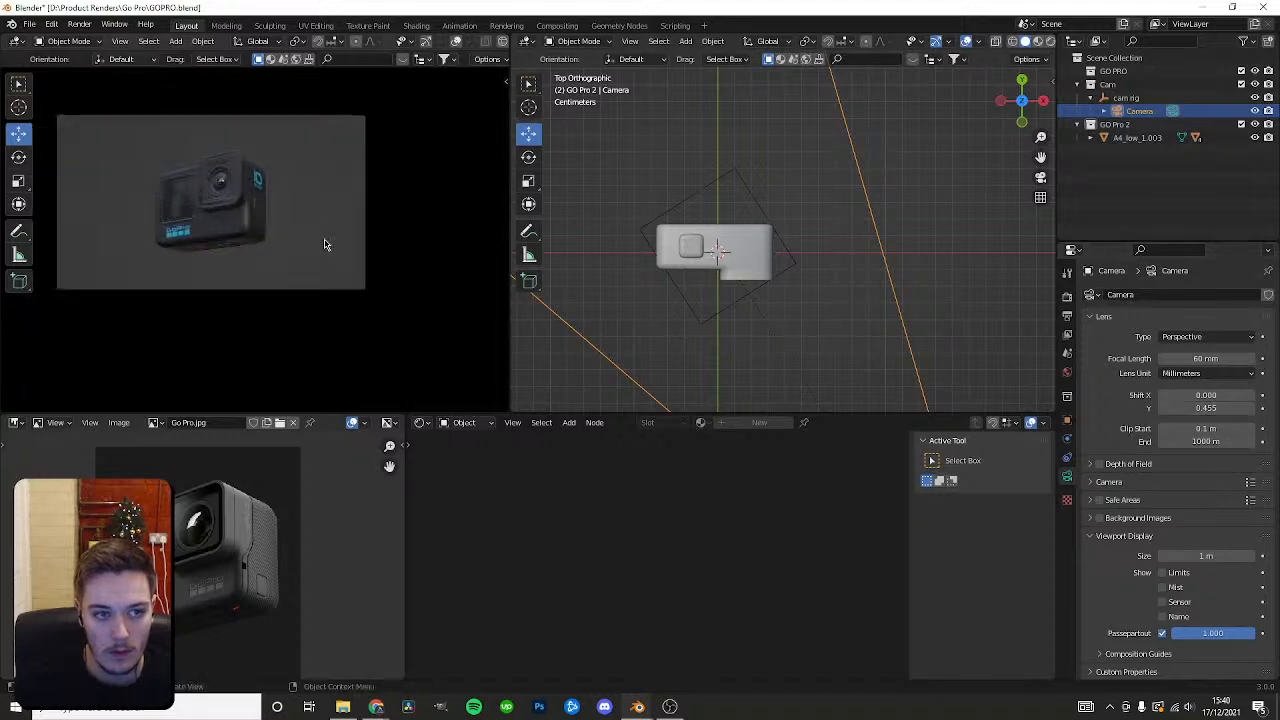
click(1126, 97)
click(1067, 420)
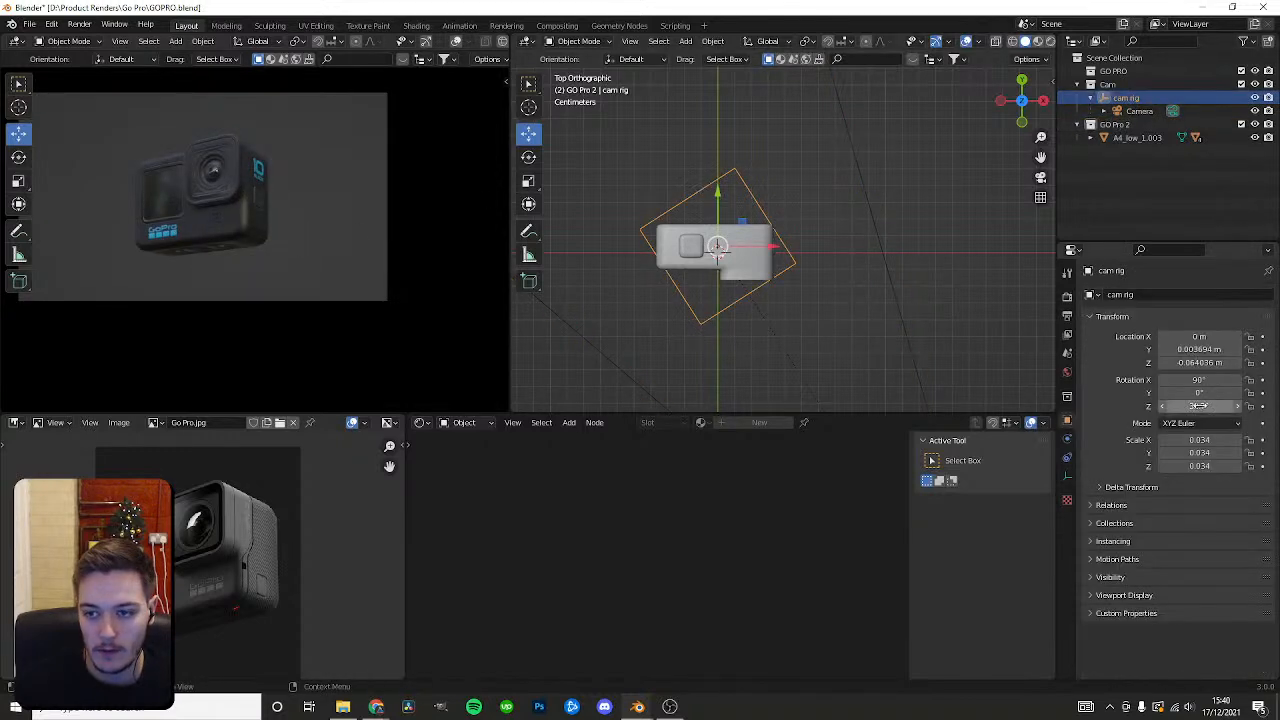
drag(1200, 406, 1209, 406)
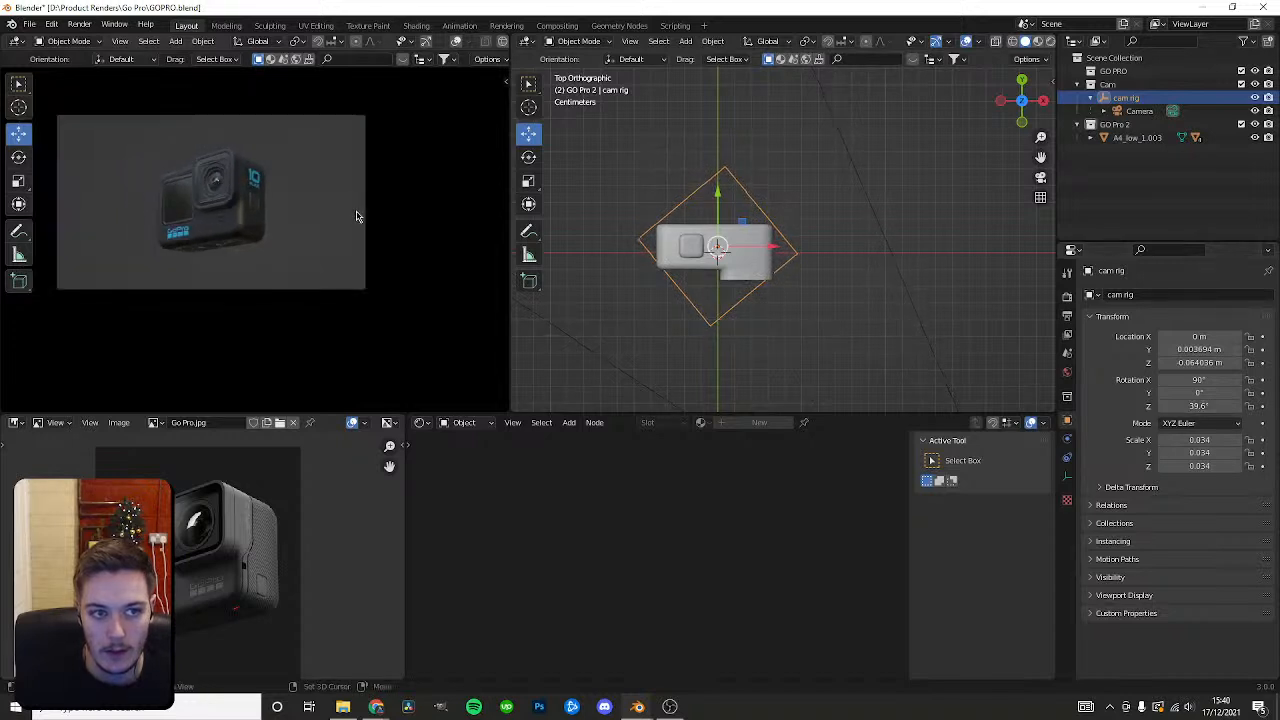
Set the camera's vertical lens shift to 0.450, using Rendered shading to check the framing, and save the file.
click(1140, 112)
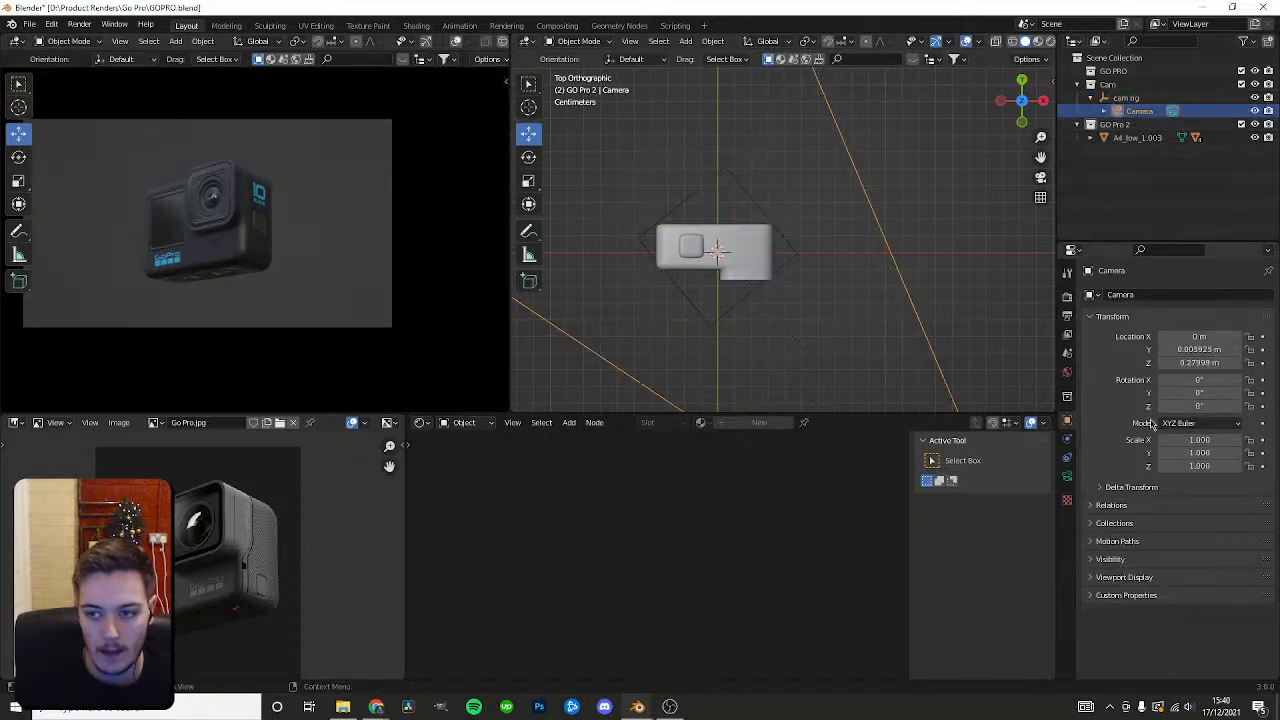
click(1067, 476)
key(z)
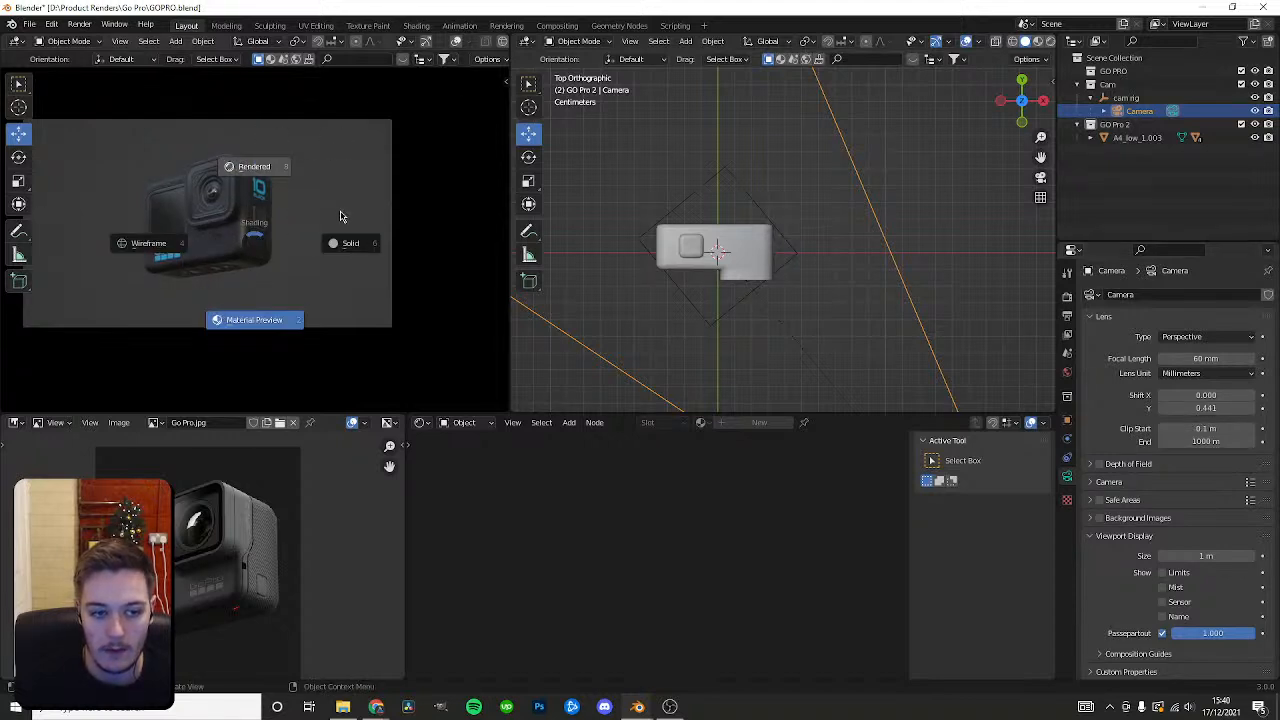
click(340, 216)
key(ctrl+s)
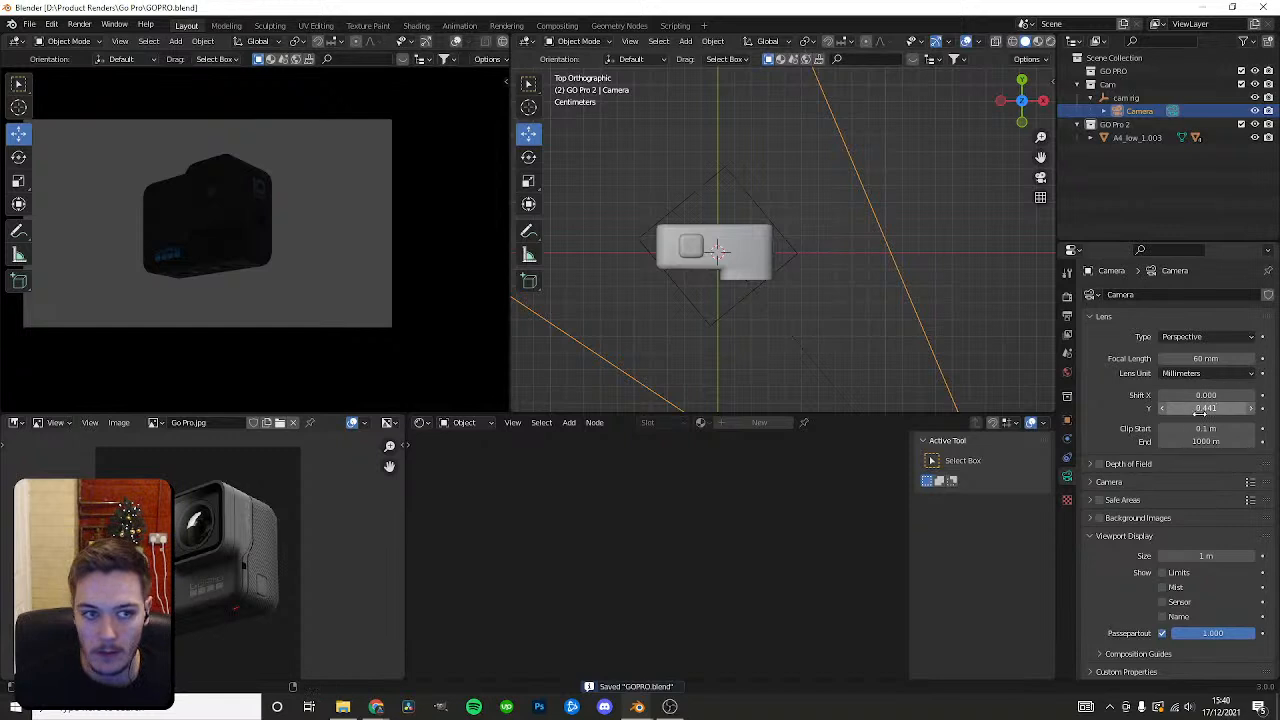
drag(1206, 408, 1209, 408)
scroll(238, 206, down, 2)
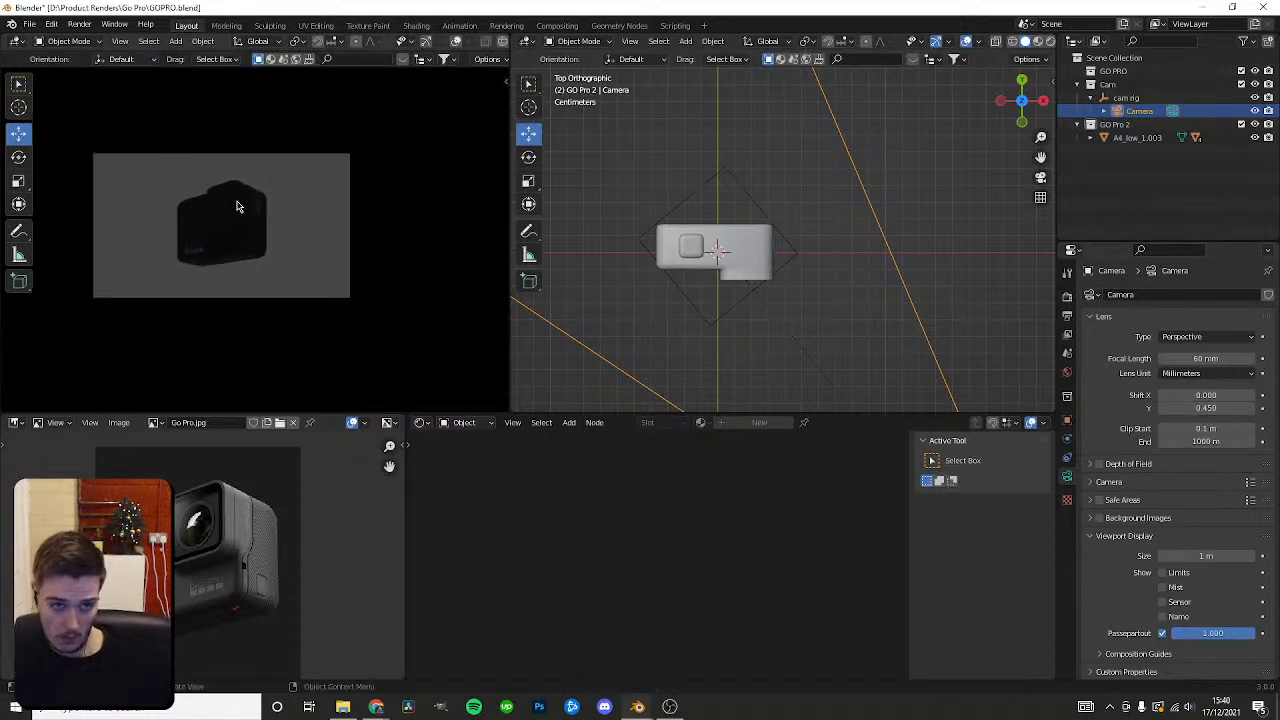
scroll(238, 206, up, 2)
key(ctrl+s)
Return the camera view to Material Preview shading, inspect the GoPro up close, and open the render settings.
shift+middle_drag(348, 142, 361, 140)
key(z)
click(283, 329)
scroll(310, 216, up, 2)
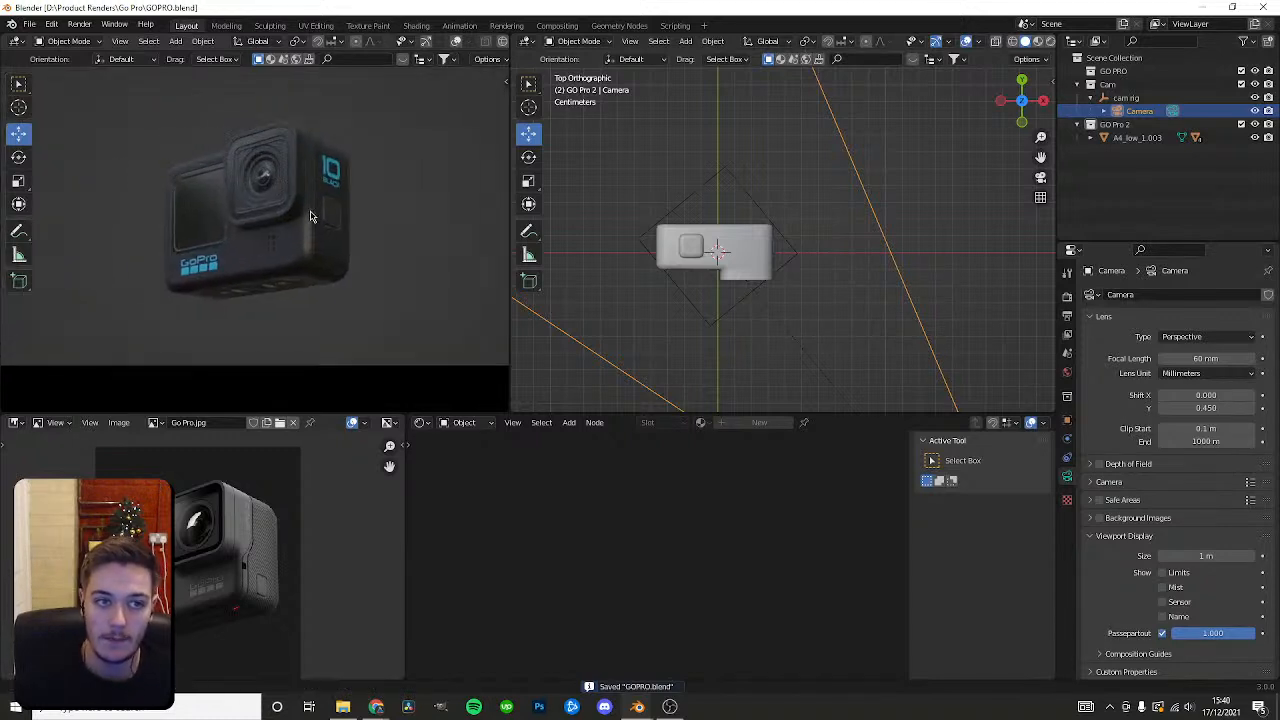
scroll(310, 216, down, 2)
click(1066, 300)
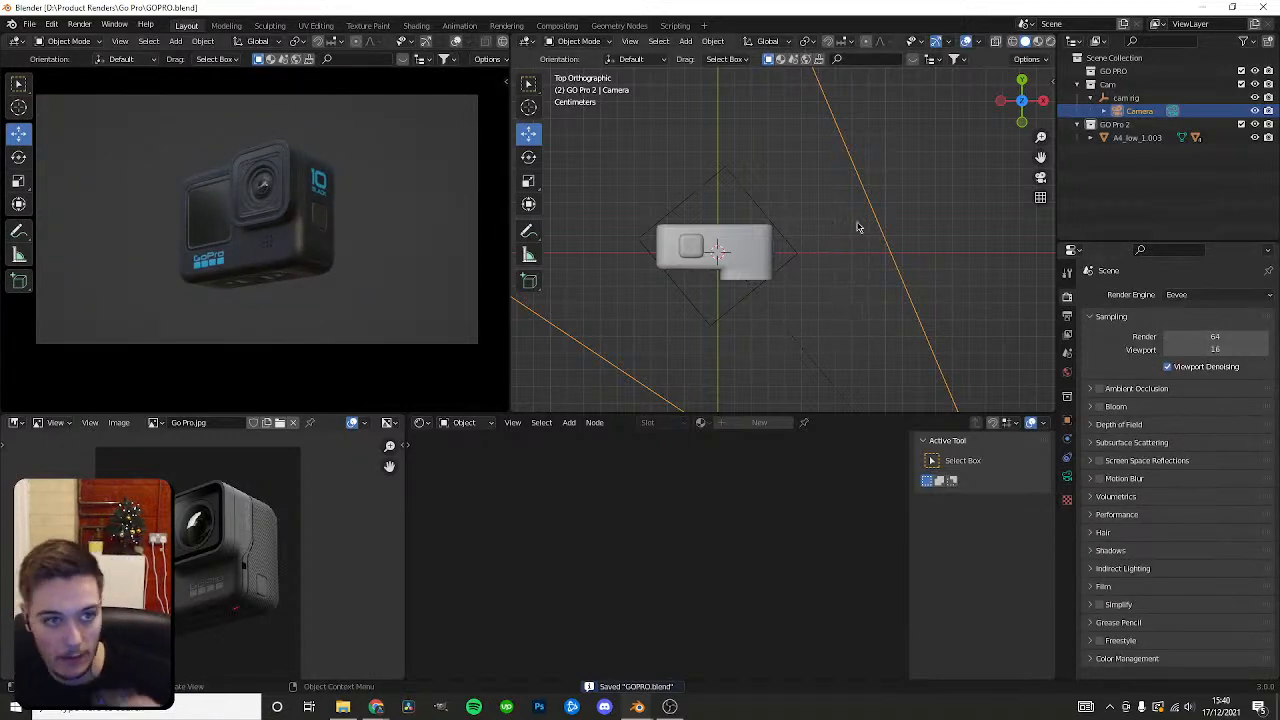
Try rotating the cam rig to 85° on X and 23.5° on Z.
click(1125, 98)
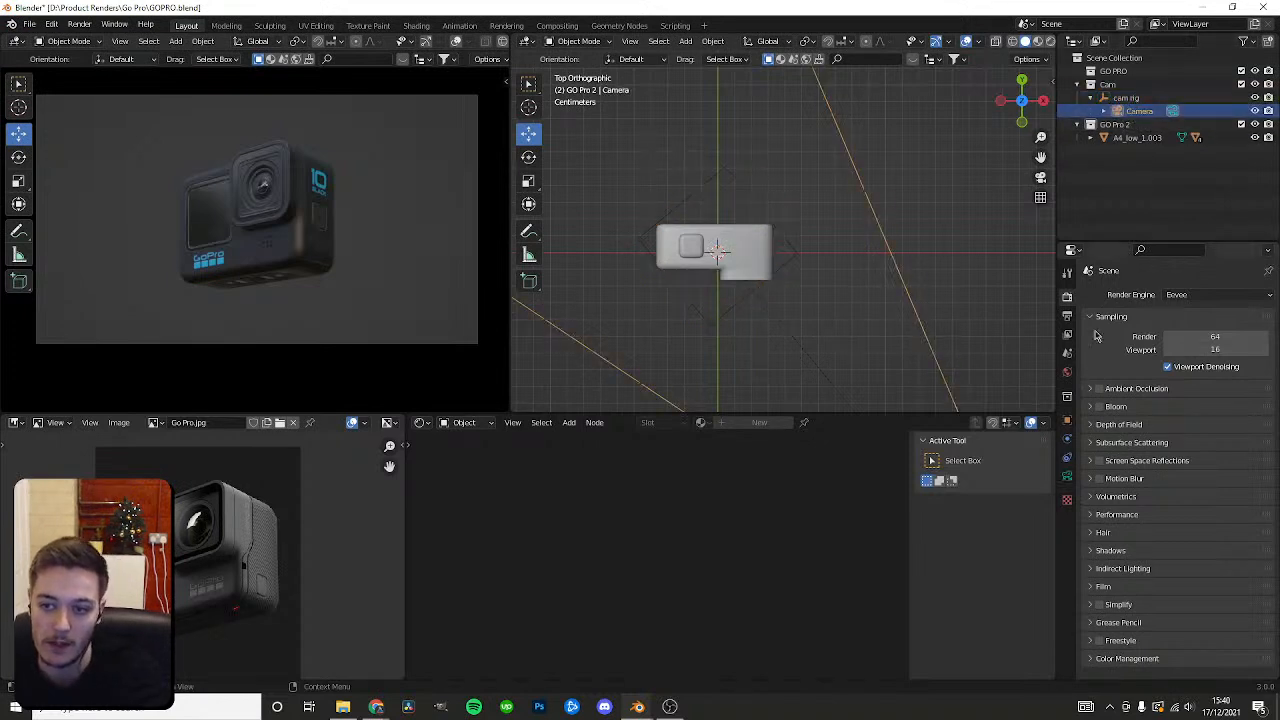
click(1067, 421)
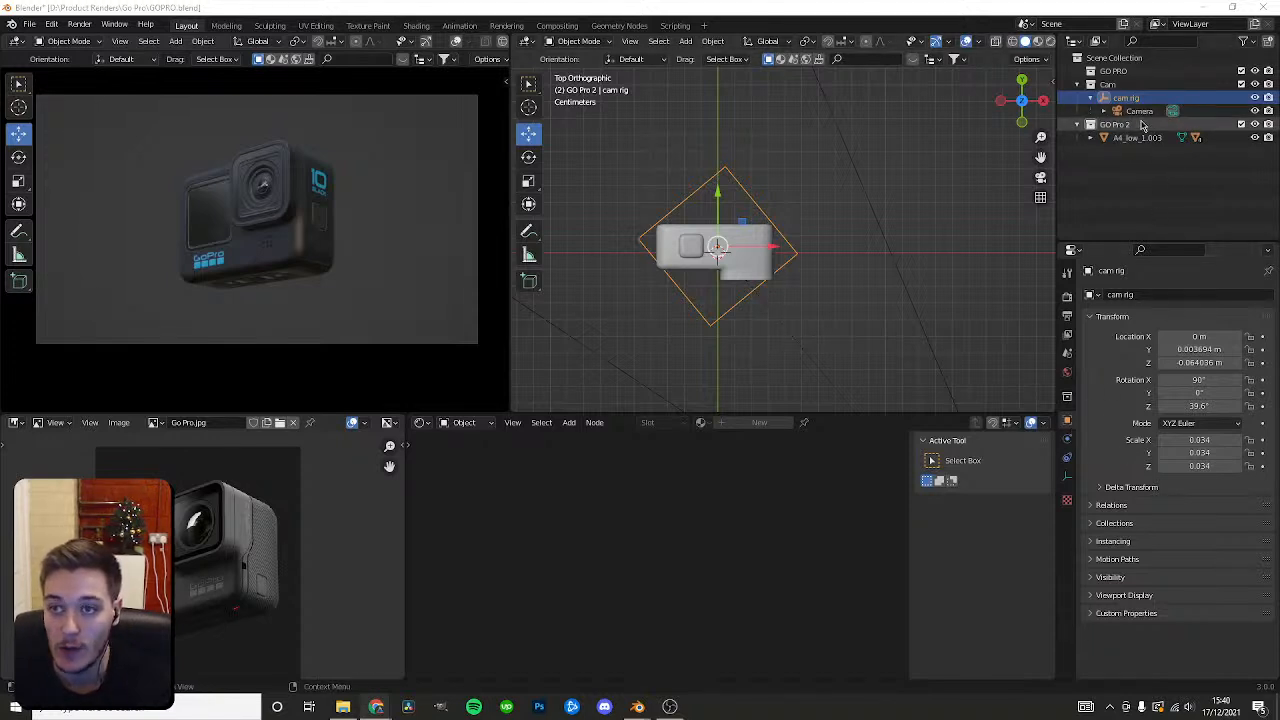
drag(1195, 406, 1208, 380)
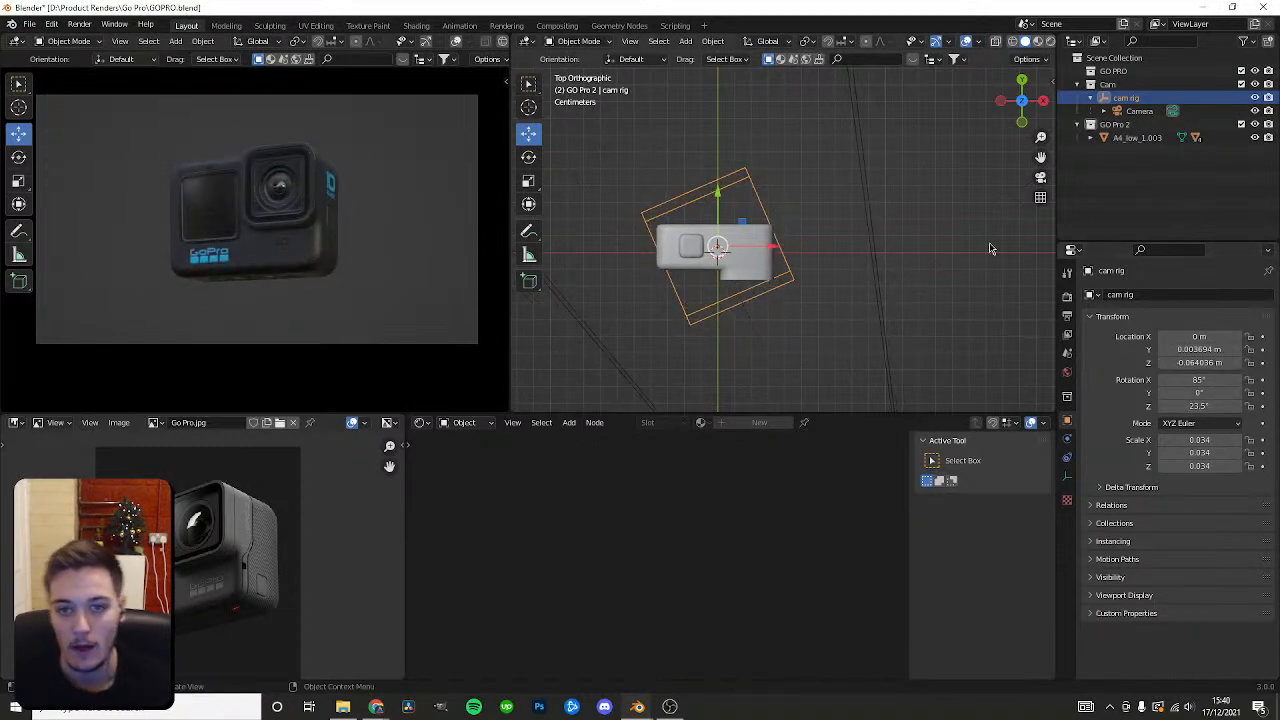
Try raising the cam rig vertically to the GoPro's height and adjusting its rotation.
middle_drag(749, 300, 735, 290)
drag(735, 290, 735, 166)
click(1108, 111)
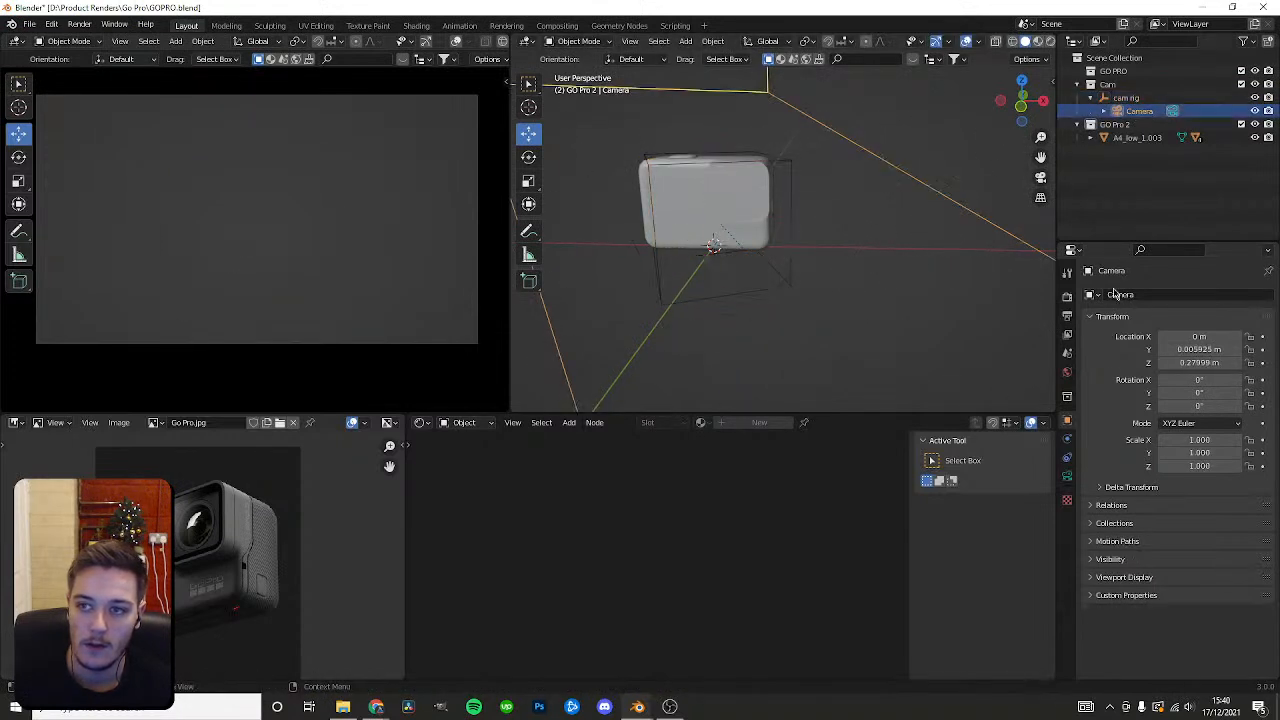
click(1126, 98)
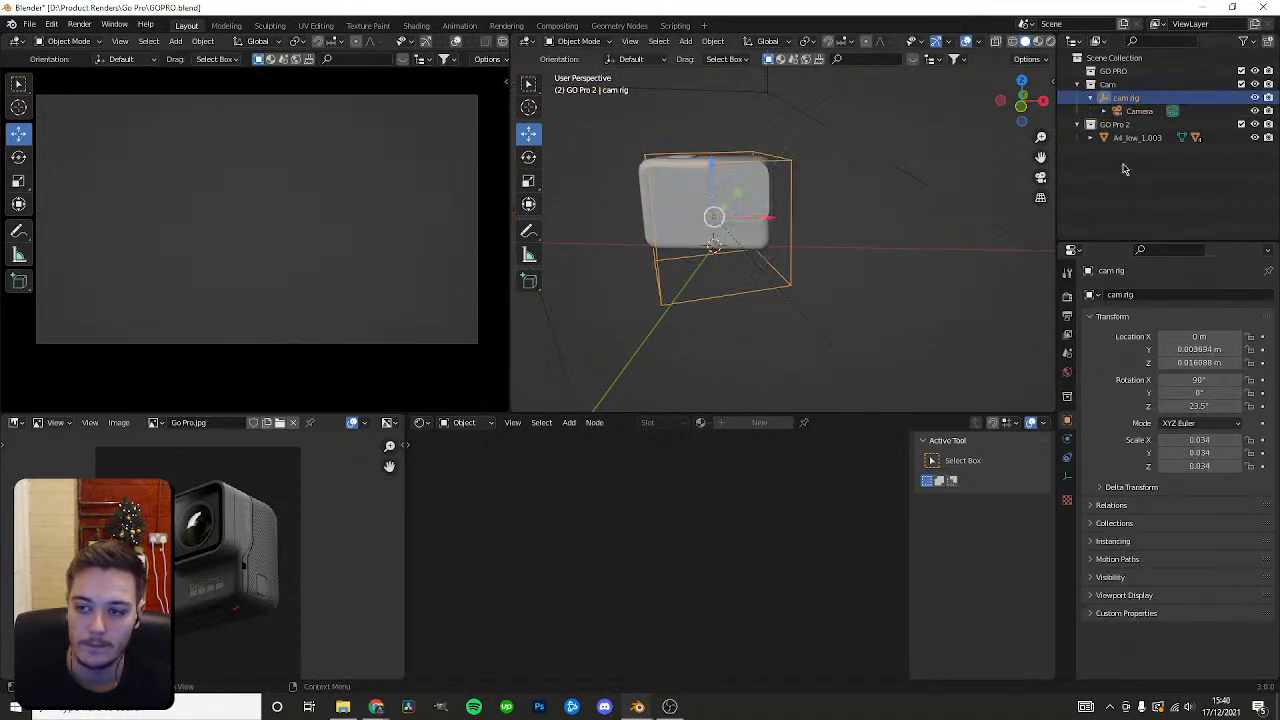
drag(1211, 405, 1110, 379)
Undo the cam rig's upward move and its X rotation change.
key(ctrl+z)
key(ctrl+z)
key(ctrl+z)
key(ctrl+z)
key(ctrl+z)
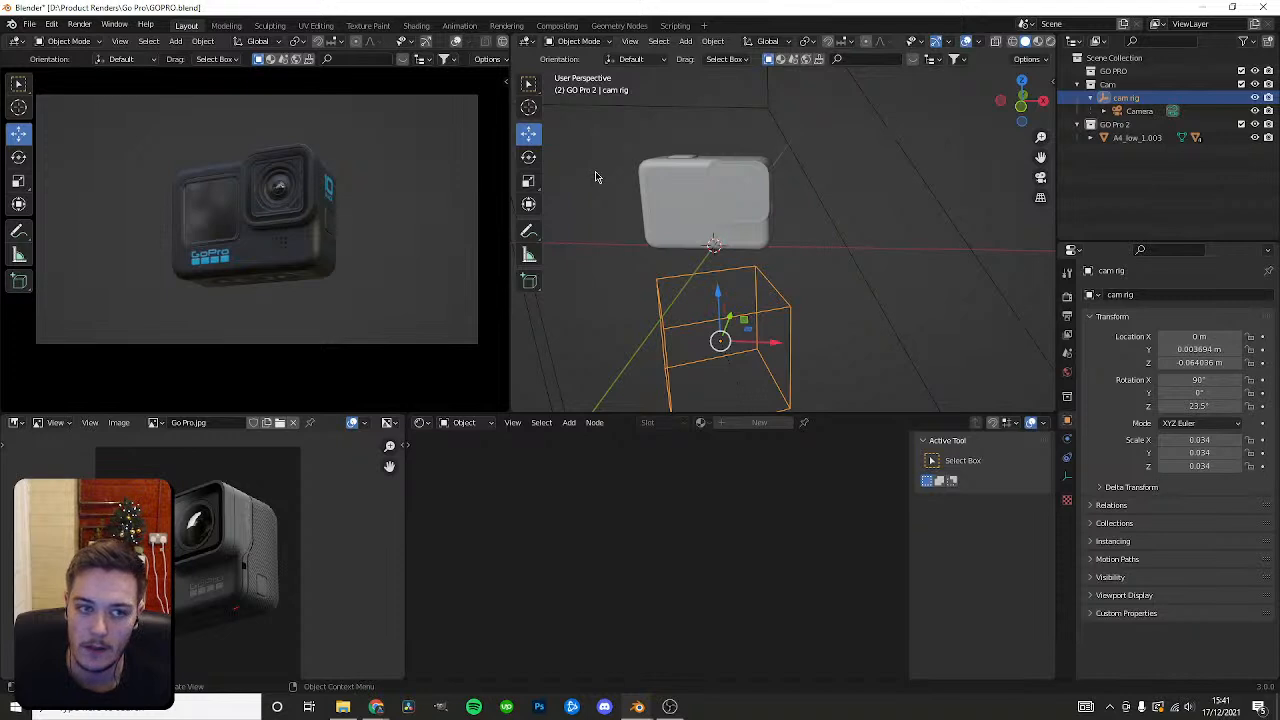
Set the cam rig's Z rotation to 39° and check the framing in the camera view.
drag(1200, 406, 1242, 406)
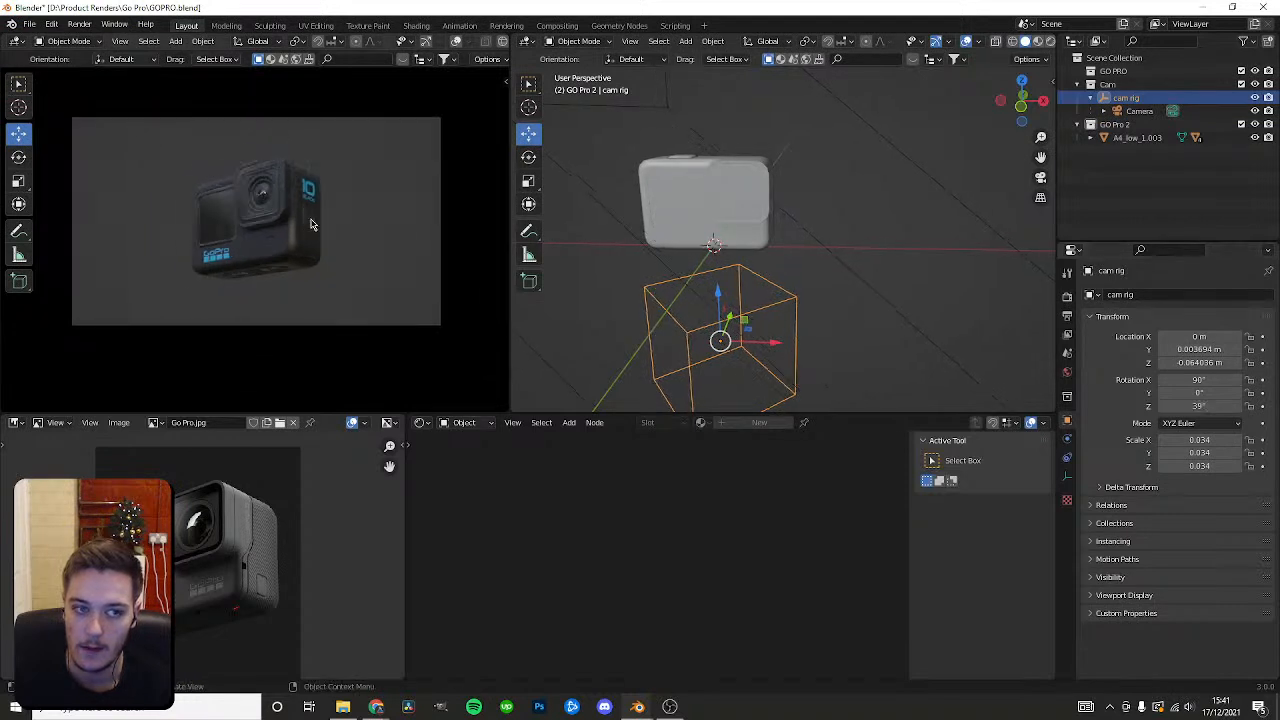
scroll(313, 212, down, 1)
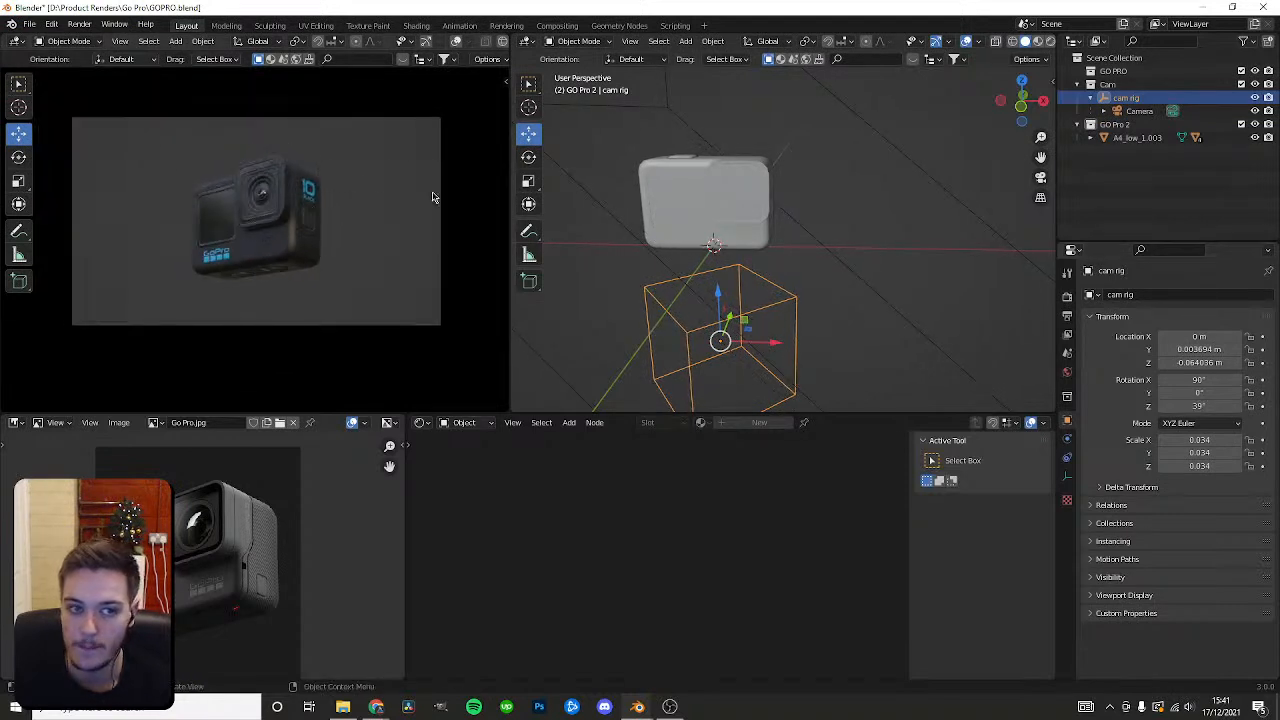
scroll(375, 304, up, 1)
Scale the cam rig down to 0.031 and raise it to a Z location of about -0.058 m.
click(1119, 112)
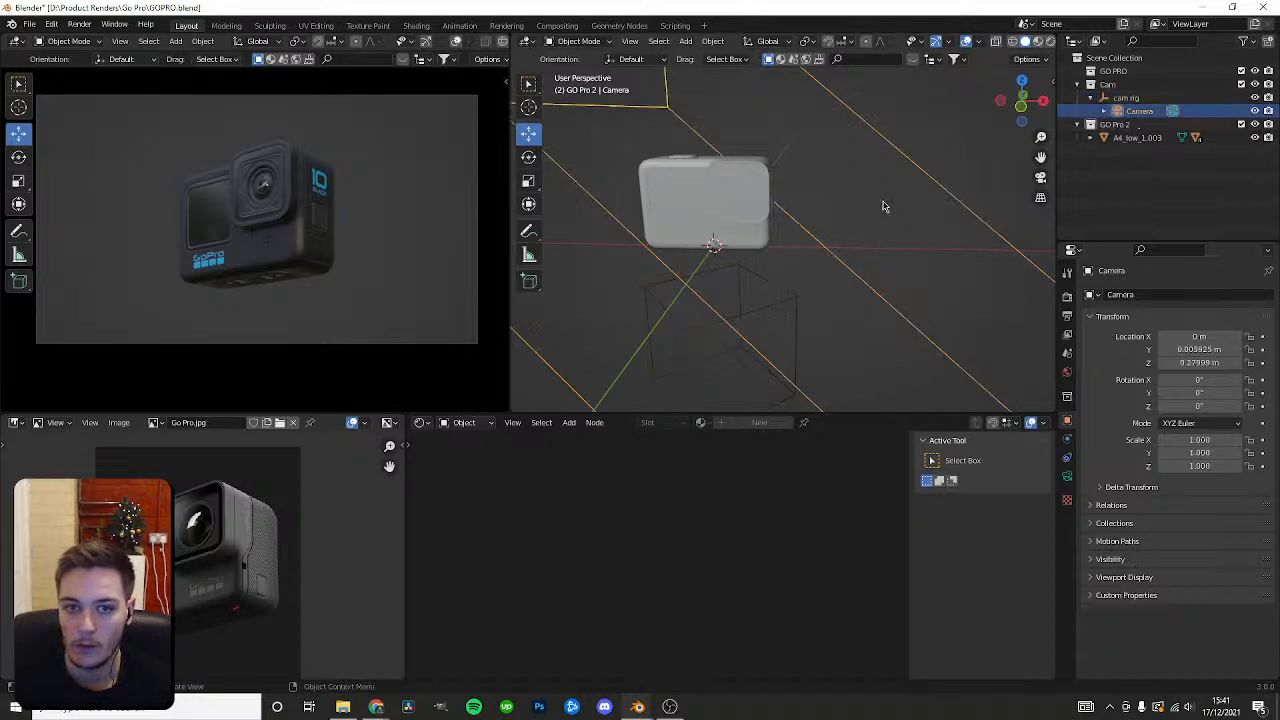
click(1125, 98)
key(s)
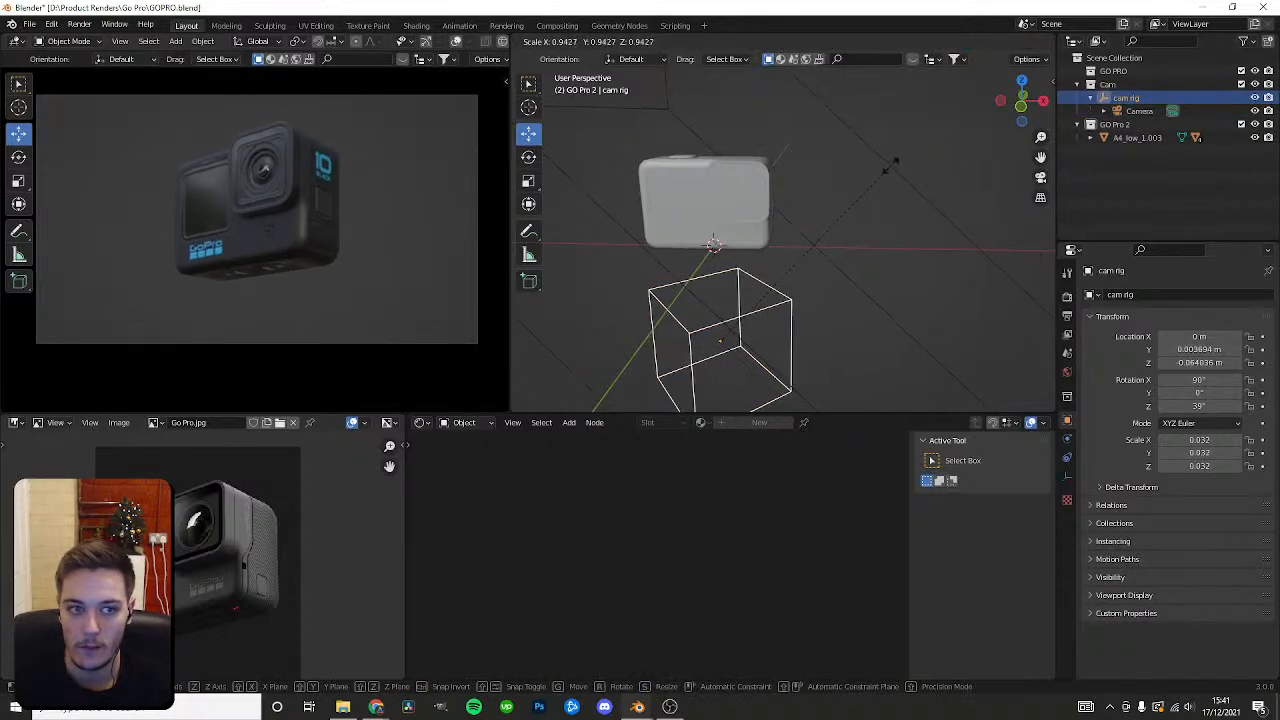
click(886, 165)
mouse_move(722, 298)
mouse_down()
mouse_move(701, 193)
mouse_move(696, 206)
mouse_up()
Check the camera view in Rendered shading and return it to Material Preview.
key(z)
click(330, 227)
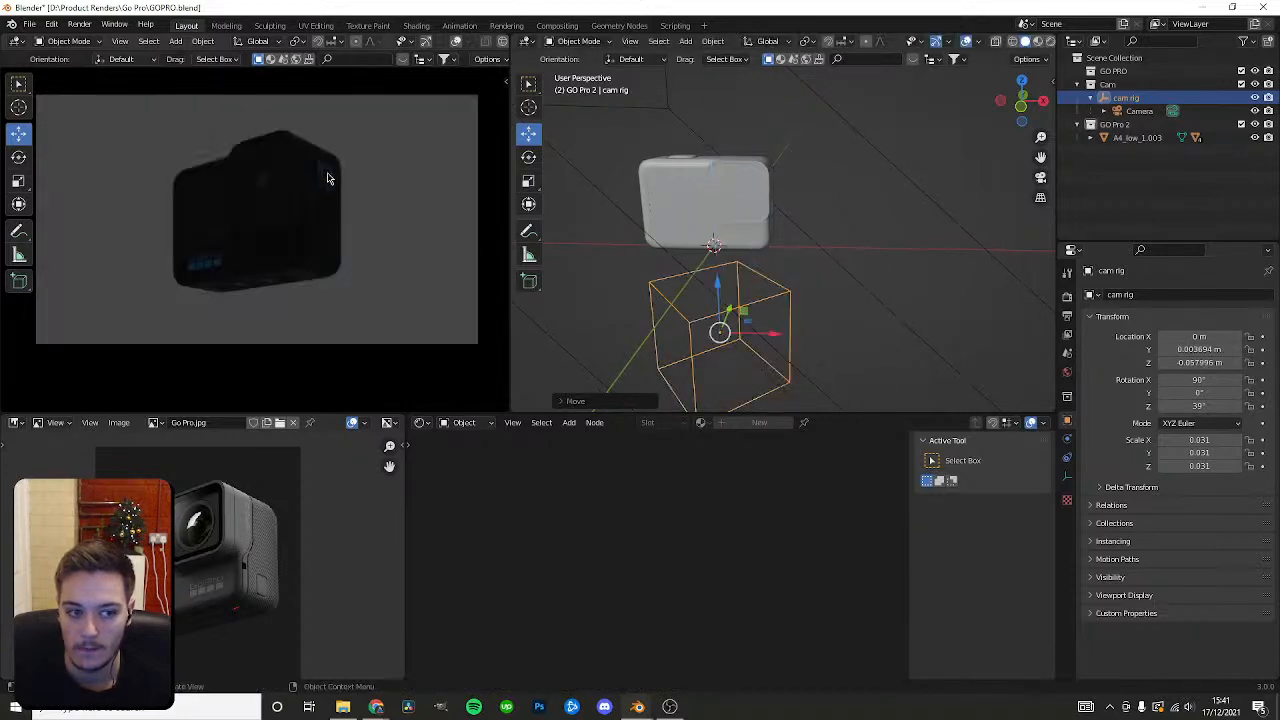
scroll(346, 254, up, 1)
key(z)
click(334, 303)
Select the GoPro's main body to examine its material nodes, and restore the full camera view.
click(198, 276)
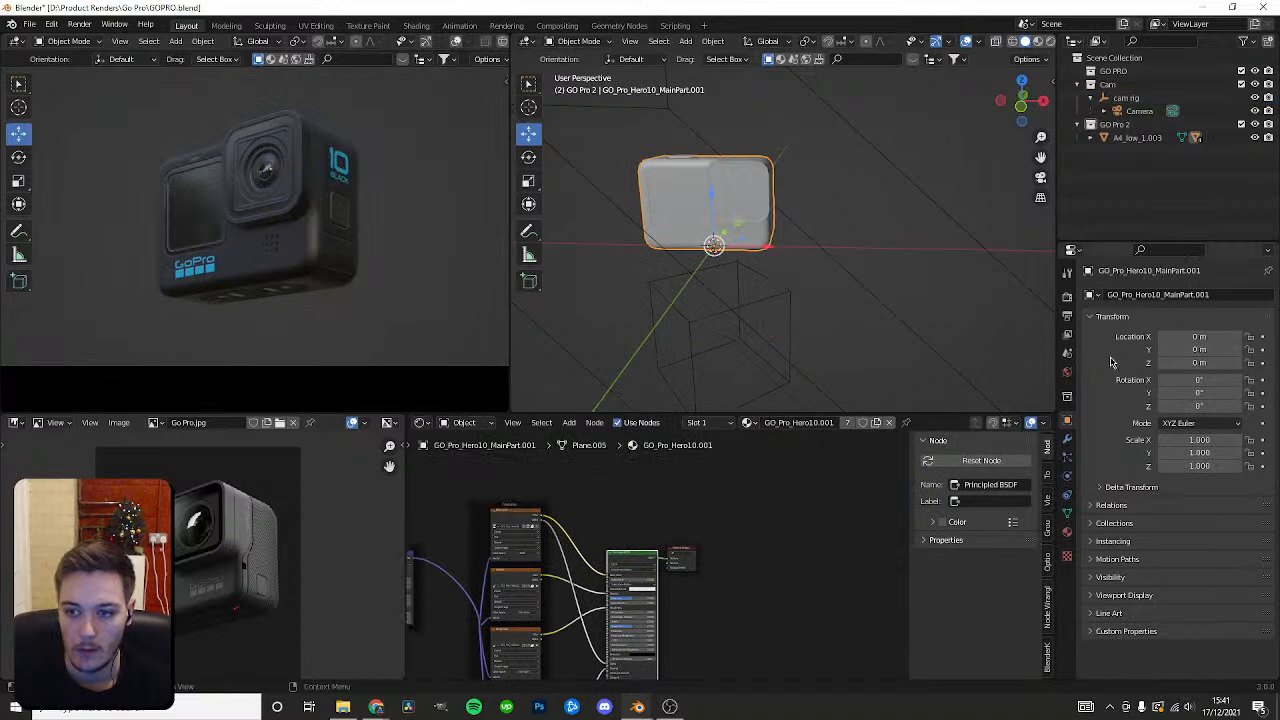
scroll(645, 488, up, 3)
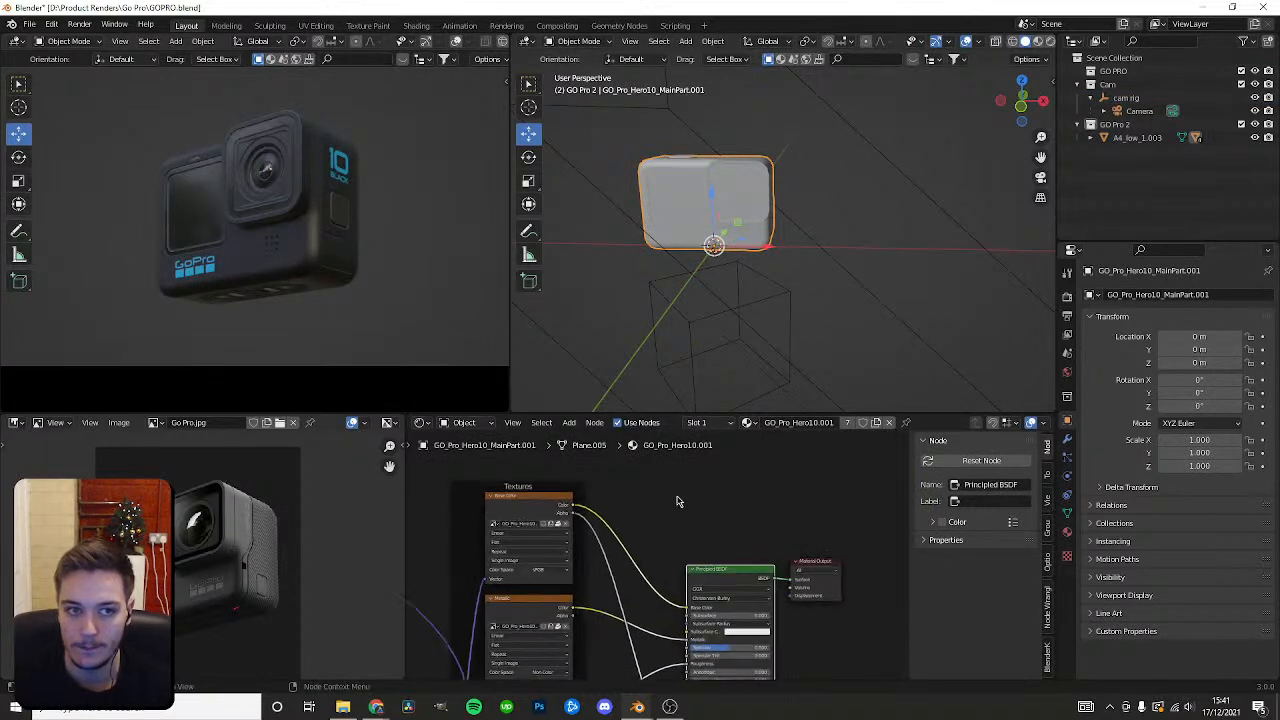
key(KP_0)
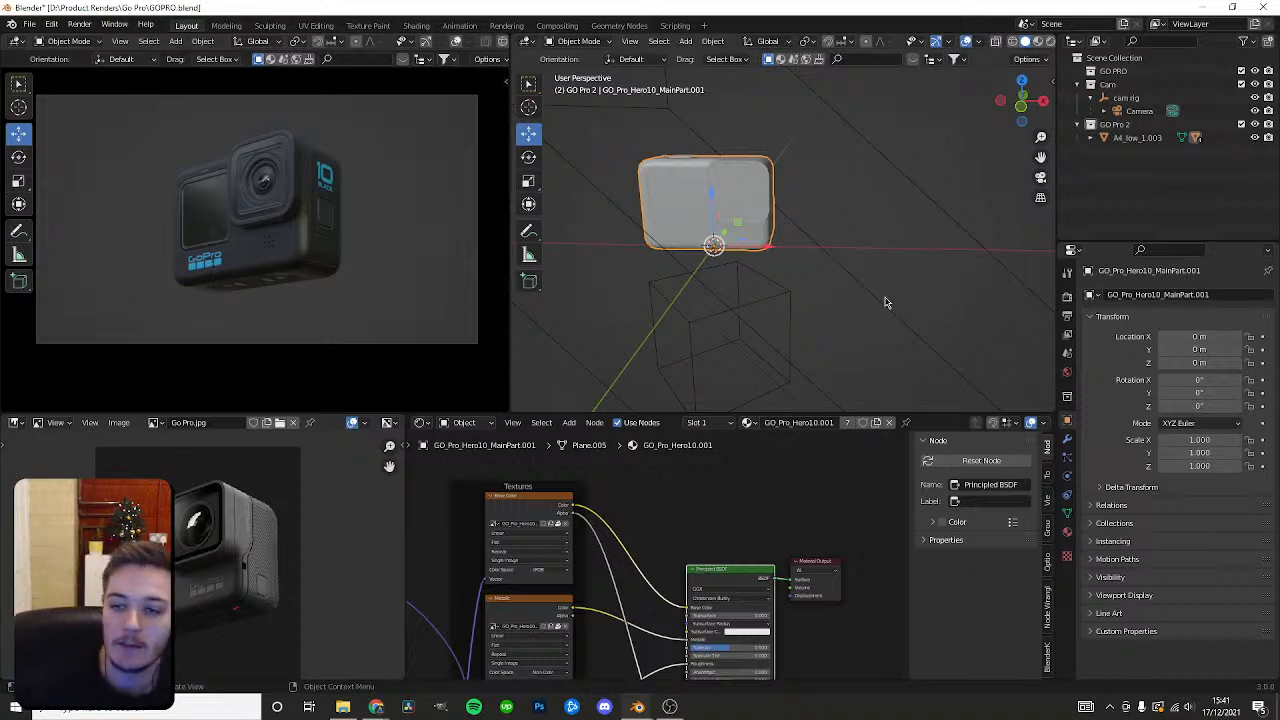
Set the render engine to Cycles with GPU Compute as the device.
click(1067, 297)
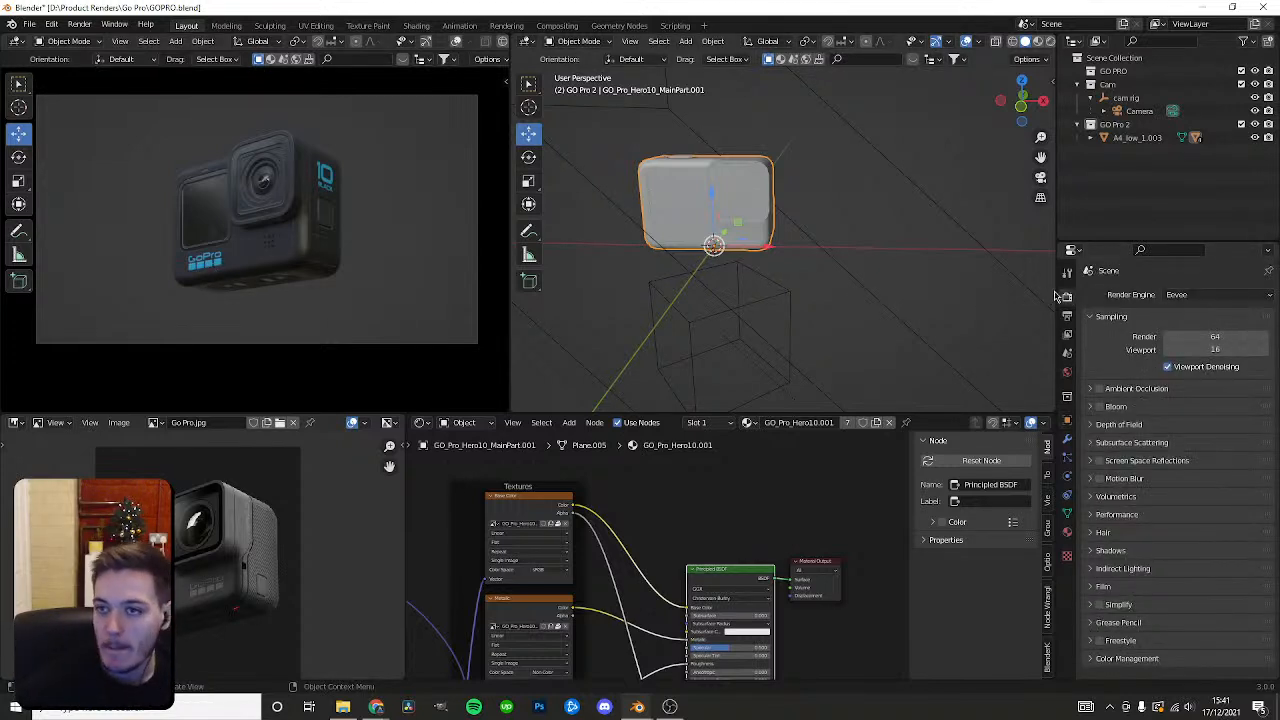
click(1197, 296)
click(1176, 348)
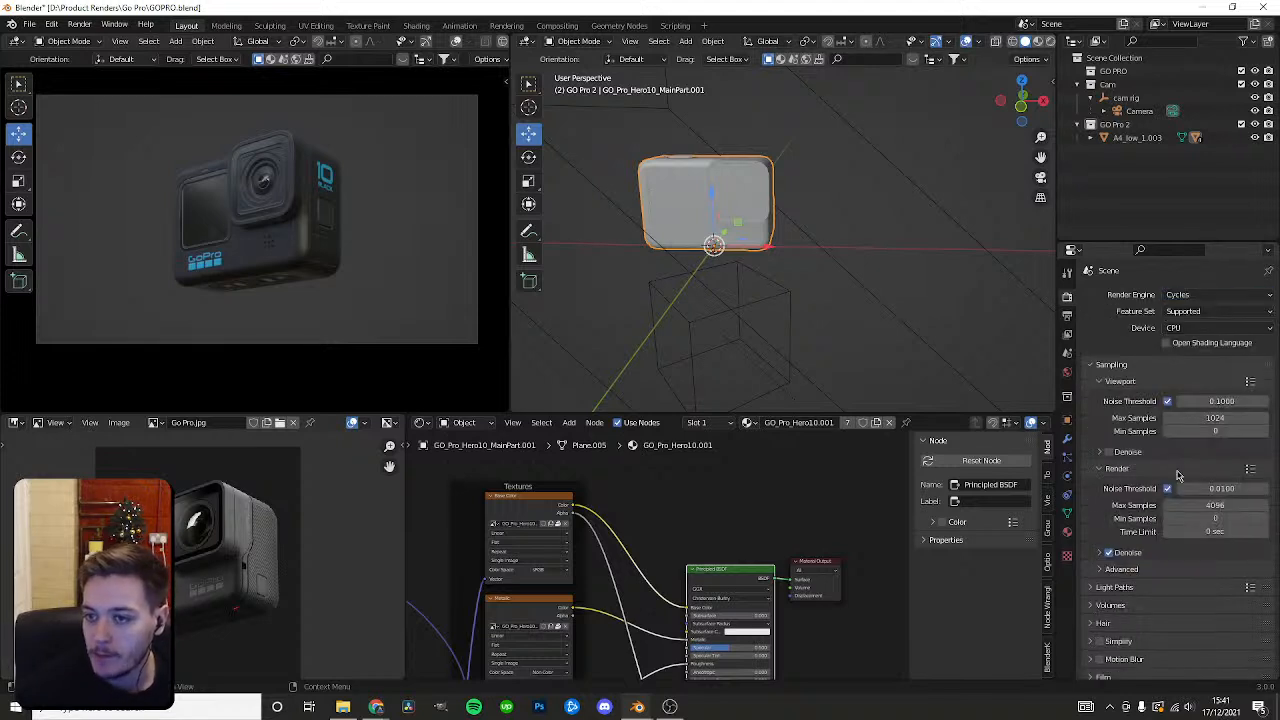
click(1183, 330)
click(1178, 350)
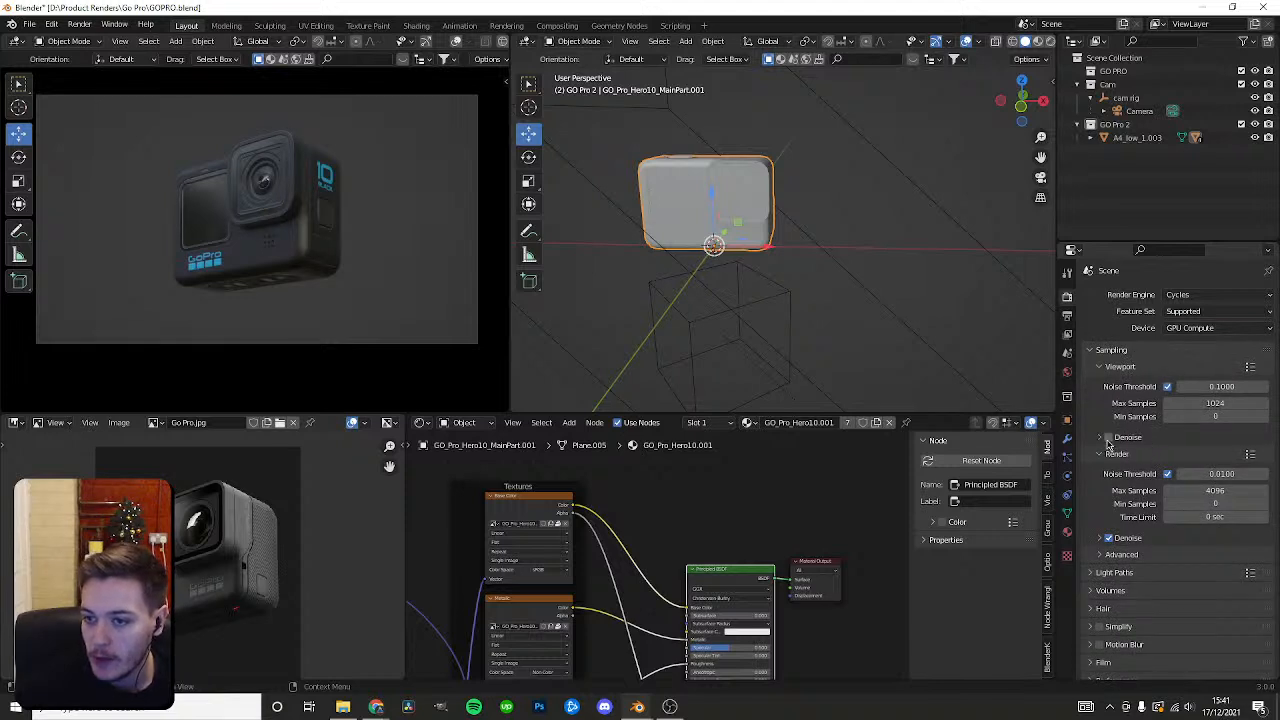
Enable viewport denoising, set viewport max samples to 32 and render max samples to 1028.
click(1099, 440)
click(1193, 402)
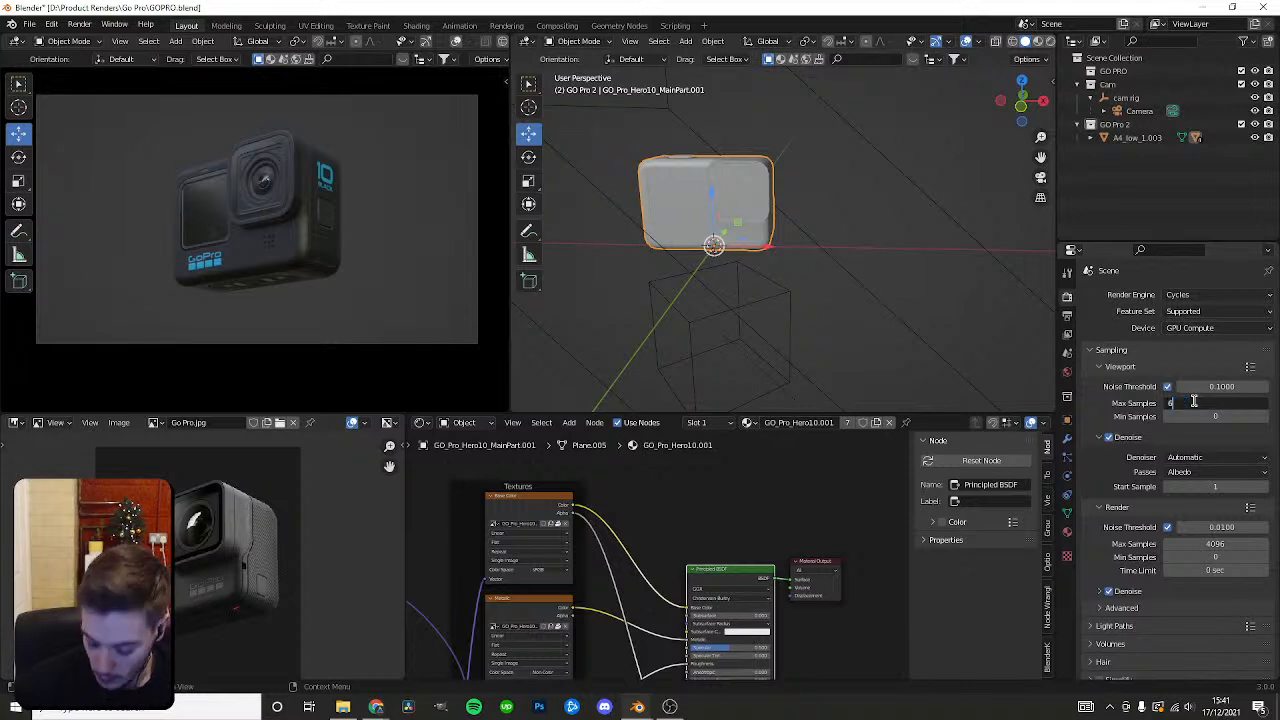
key(Return)
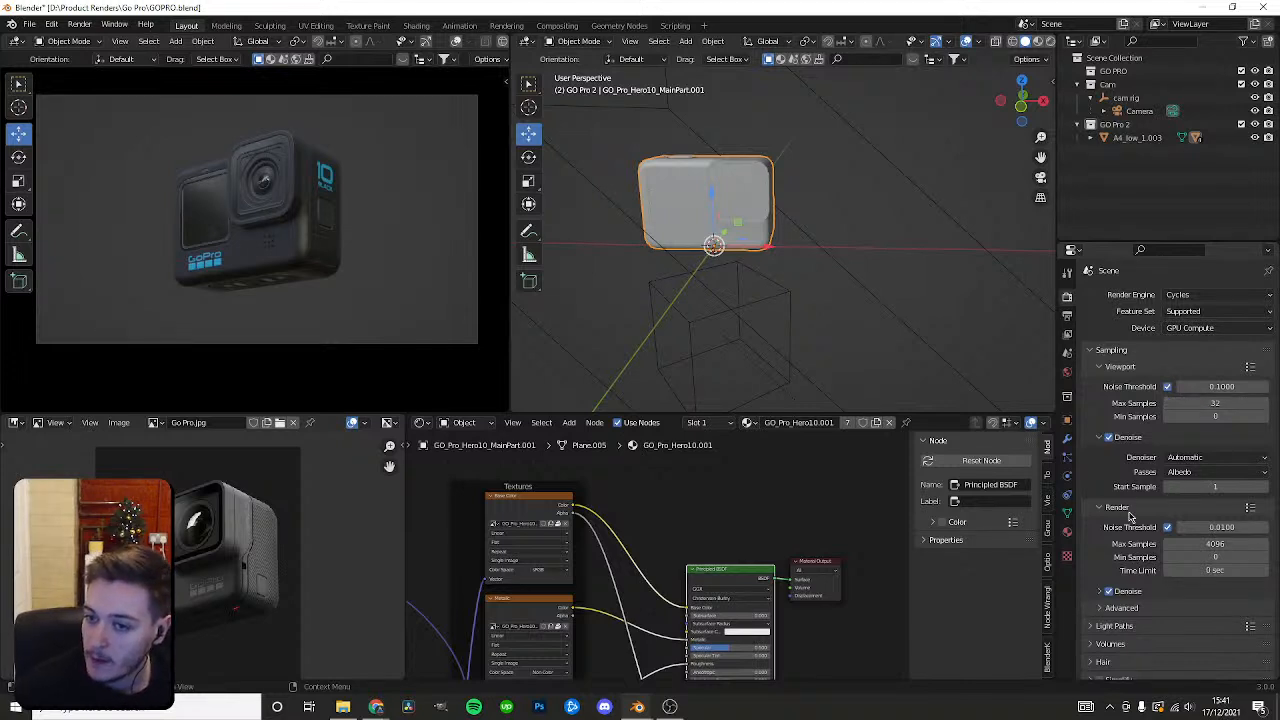
click(1198, 546)
text(1028)
key(Return)
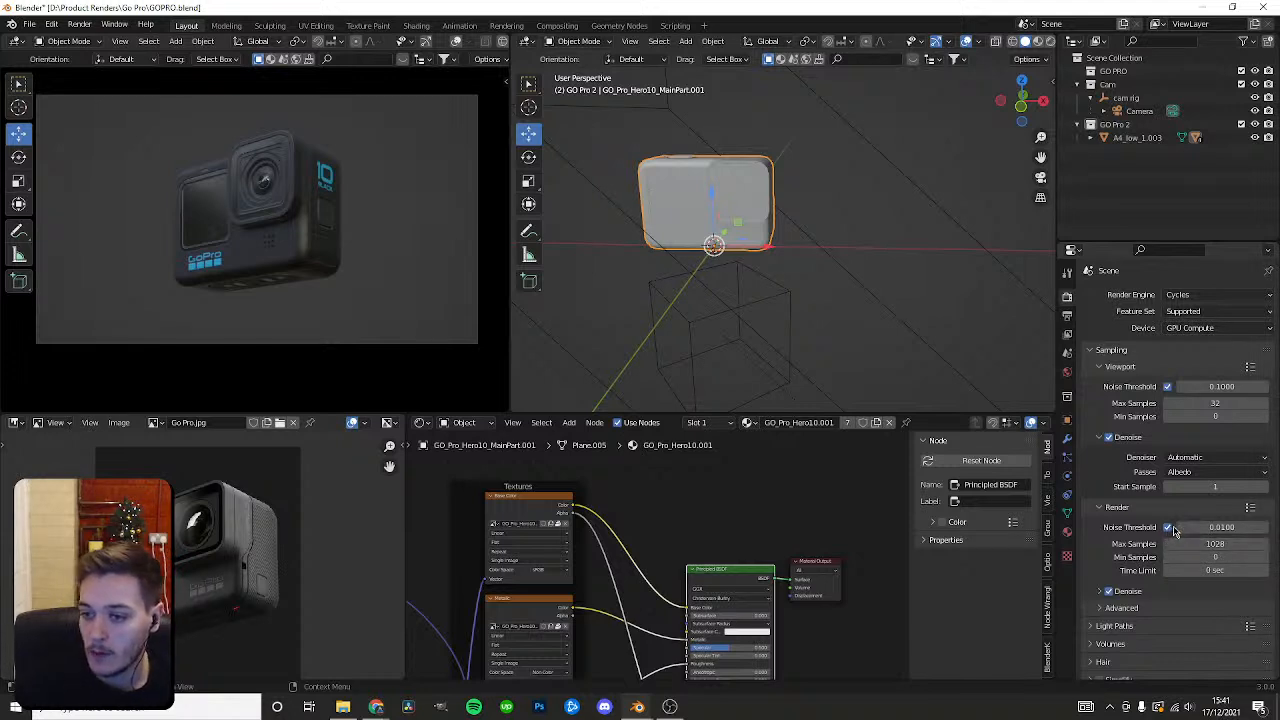
Set the render denoiser to OptiX with Albedo and Normal passes, and save the file.
scroll(1192, 540, down, 1)
click(1105, 565)
click(1205, 584)
click(1200, 598)
click(1205, 599)
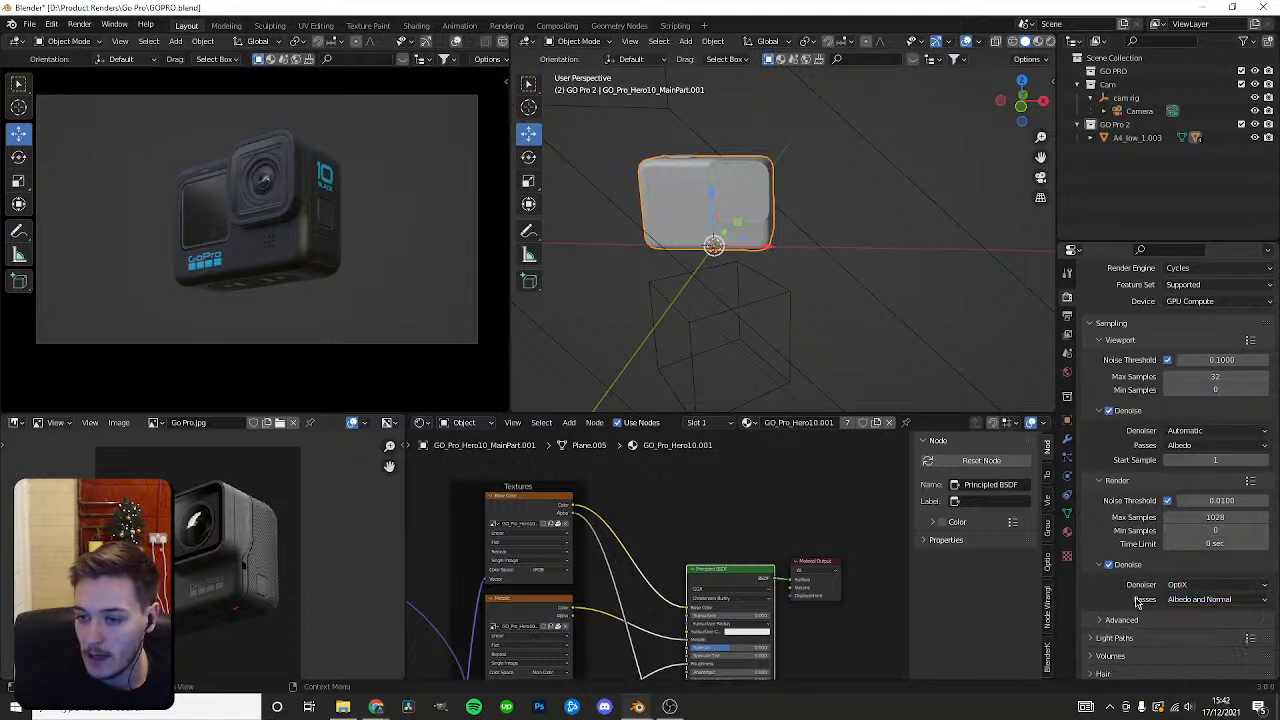
key(ctrl+s)
Switch the camera view to Rendered shading and bring up the World nodes in the shader editor.
scroll(414, 223, up, 2)
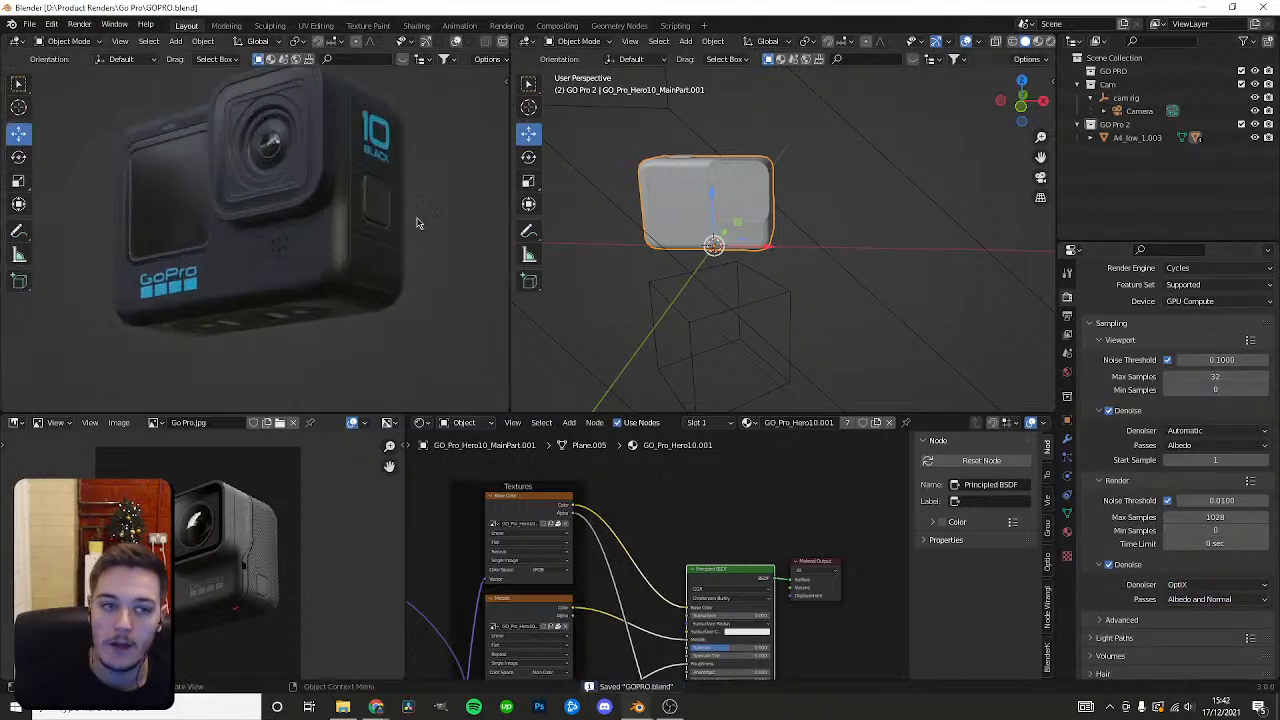
scroll(410, 225, down, 3)
scroll(366, 195, up, 1)
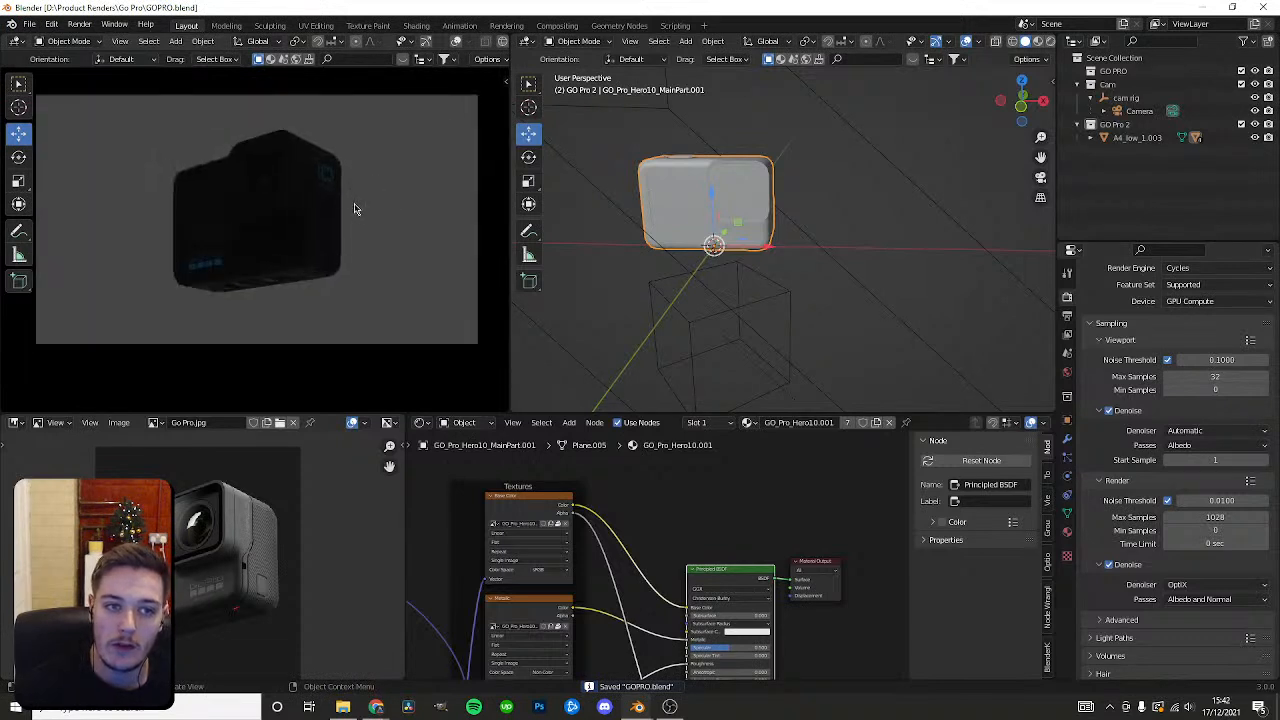
click(456, 426)
click(468, 444)
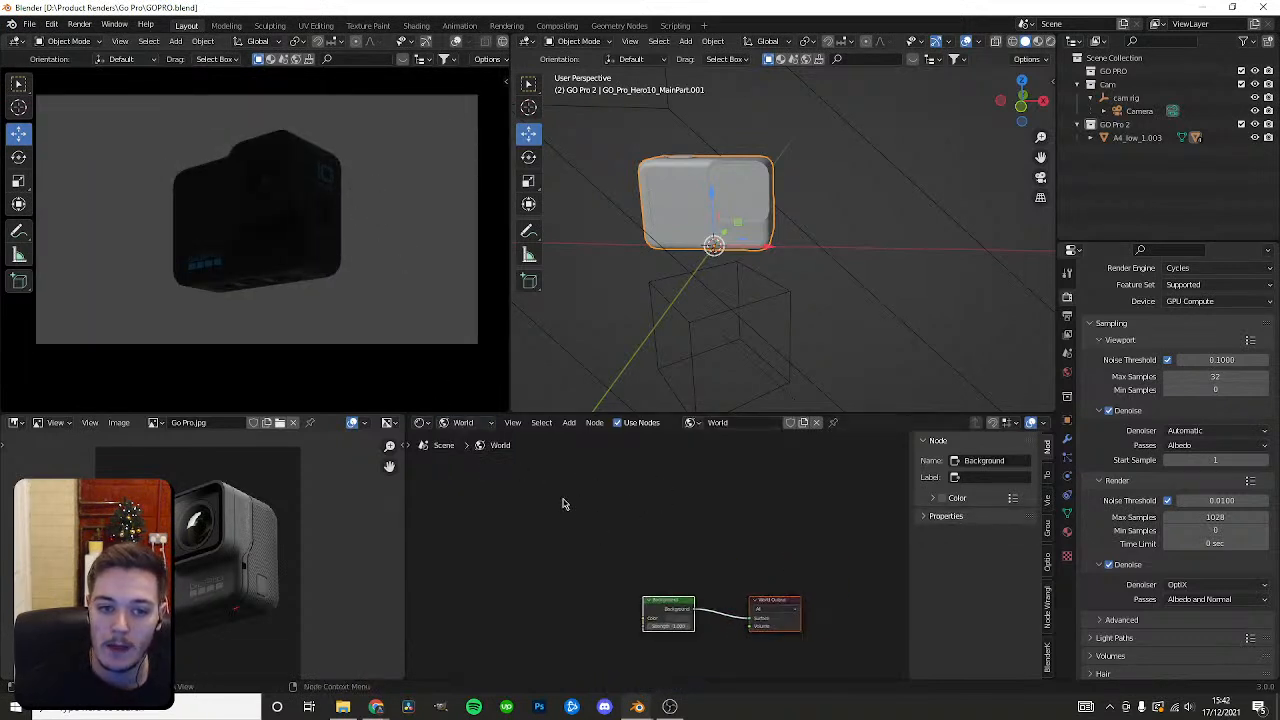
middle_drag(743, 553, 623, 499)
scroll(600, 540, up, 4)
middle_drag(582, 563, 653, 548)
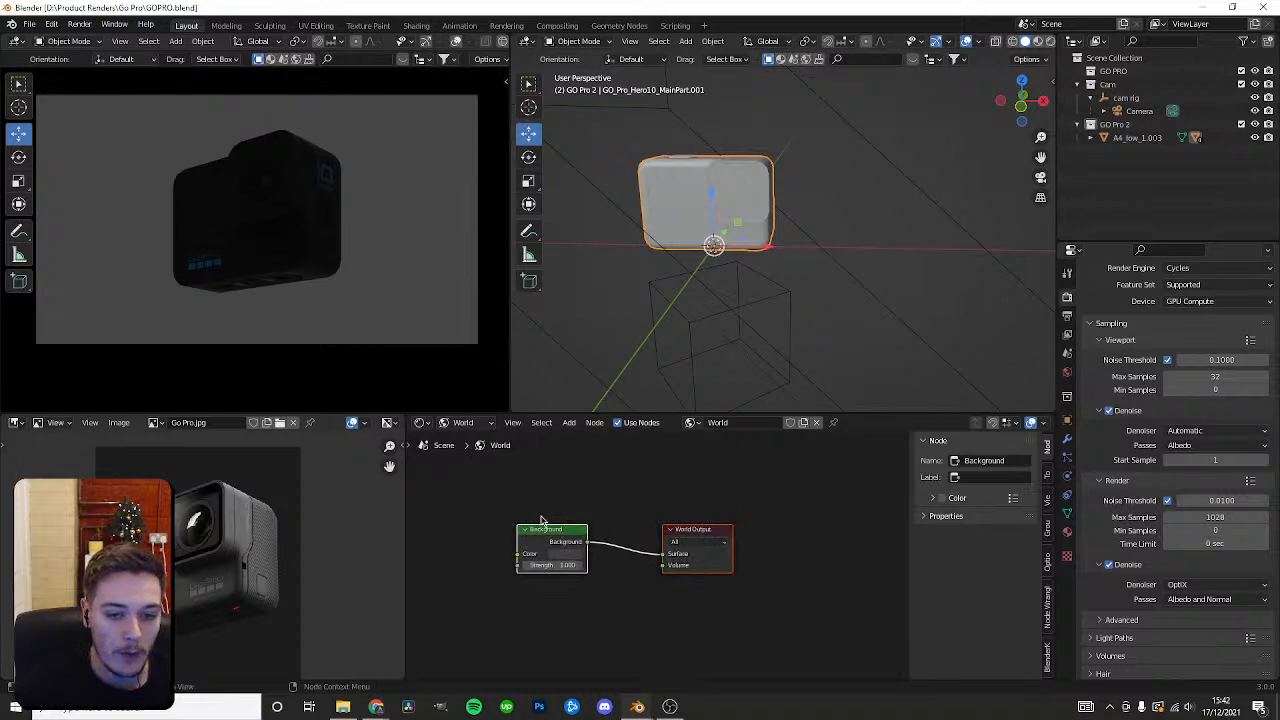
Create a new collection named Background in the scene.
click(1077, 84)
click(1077, 97)
right_click(1100, 129)
click(1100, 125)
double_click(1125, 111)
text(F)
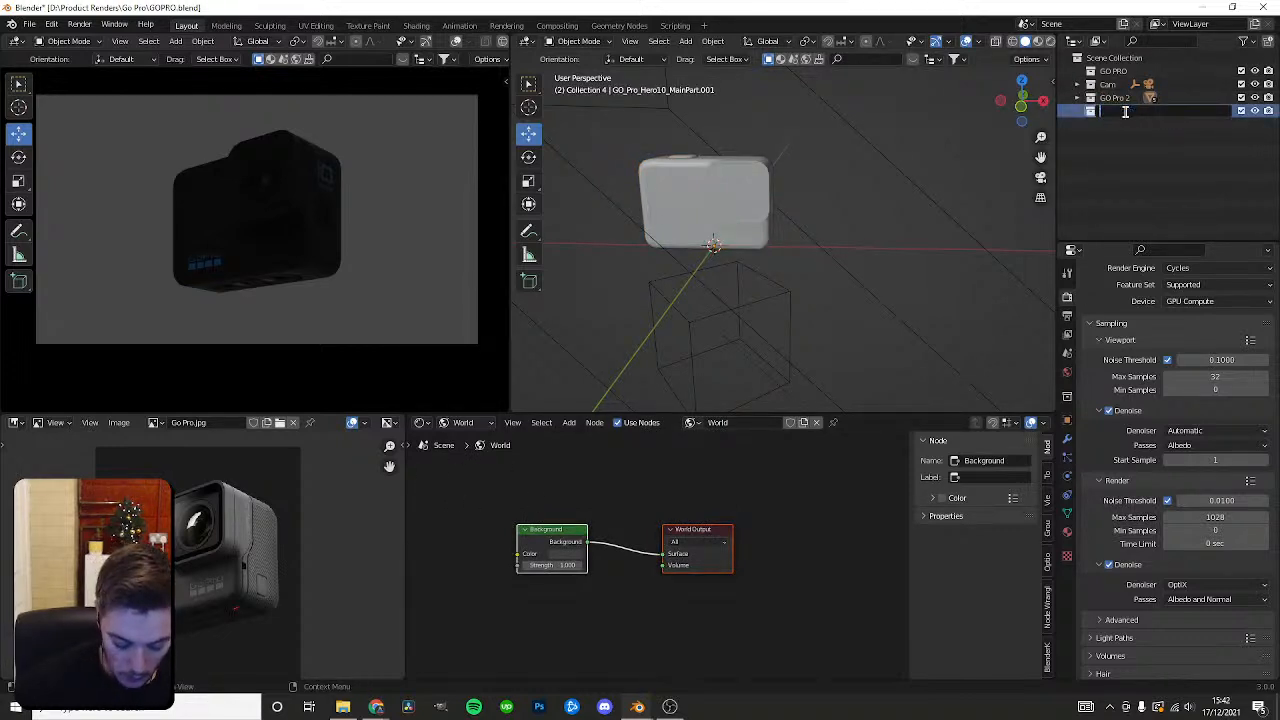
key(Return)
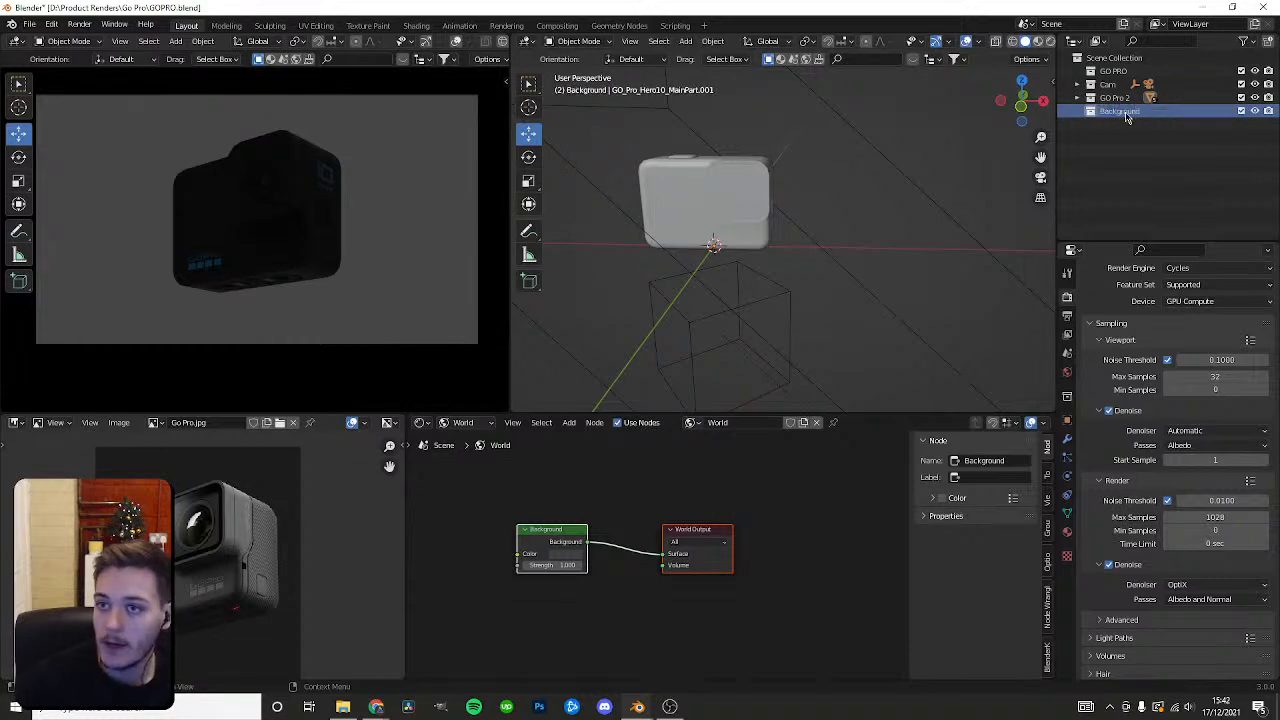
Add a plane to the Background collection and lower it beneath the GoPro as a floor.
key(shift+a)
mouse_move(570, 53)
click(670, 59)
middle_drag(839, 277, 891, 186)
scroll(891, 186, down, 5)
drag(755, 182, 769, 215)
scroll(884, 216, down, 3)
scroll(829, 262, down, 5)
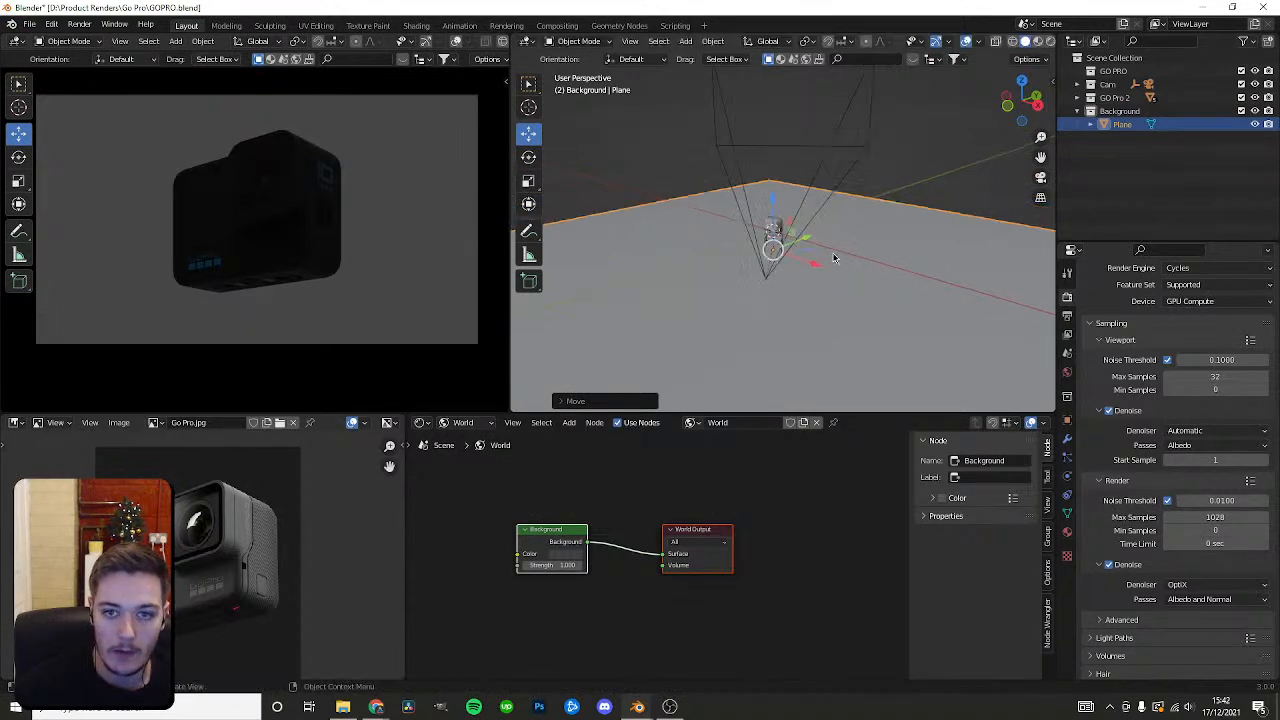
Move the plane's back edge inward and extrude it upward into a wall behind the GoPro.
middle_drag(938, 243, 863, 251)
key(Tab)
key(2)
click(940, 240)
key(shift+space)
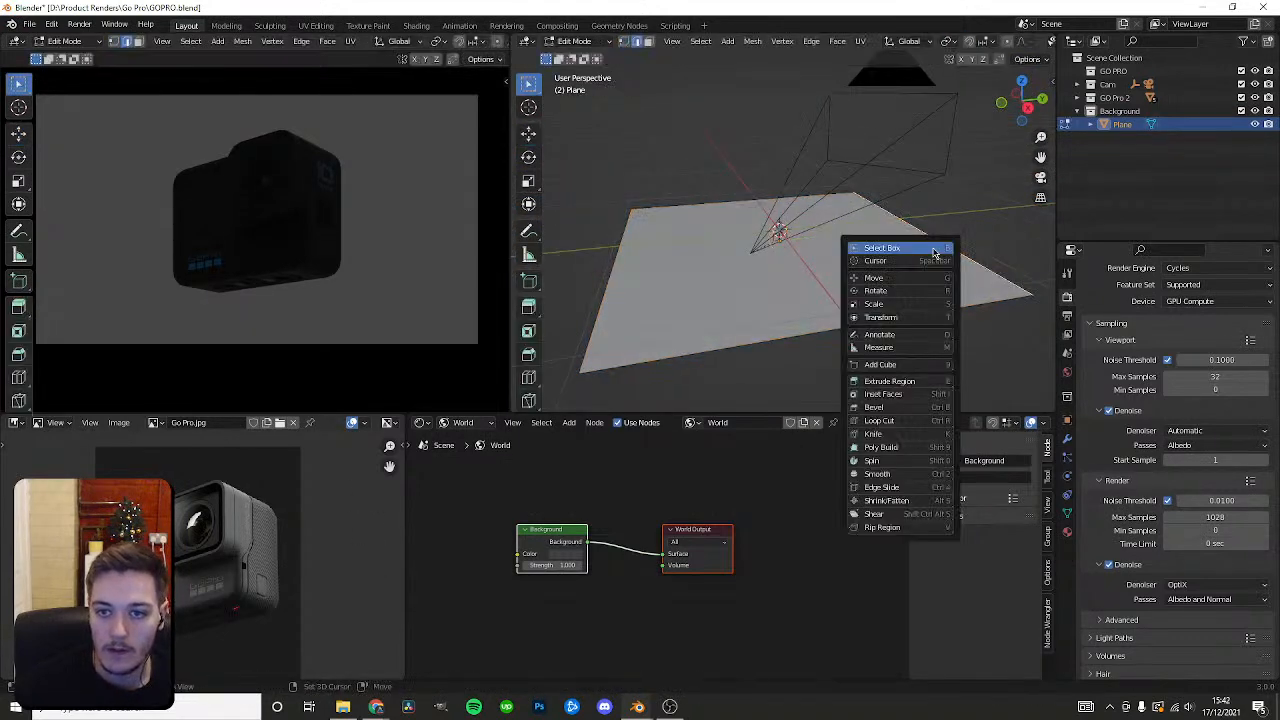
key(g)
drag(945, 224, 896, 229)
key(e)
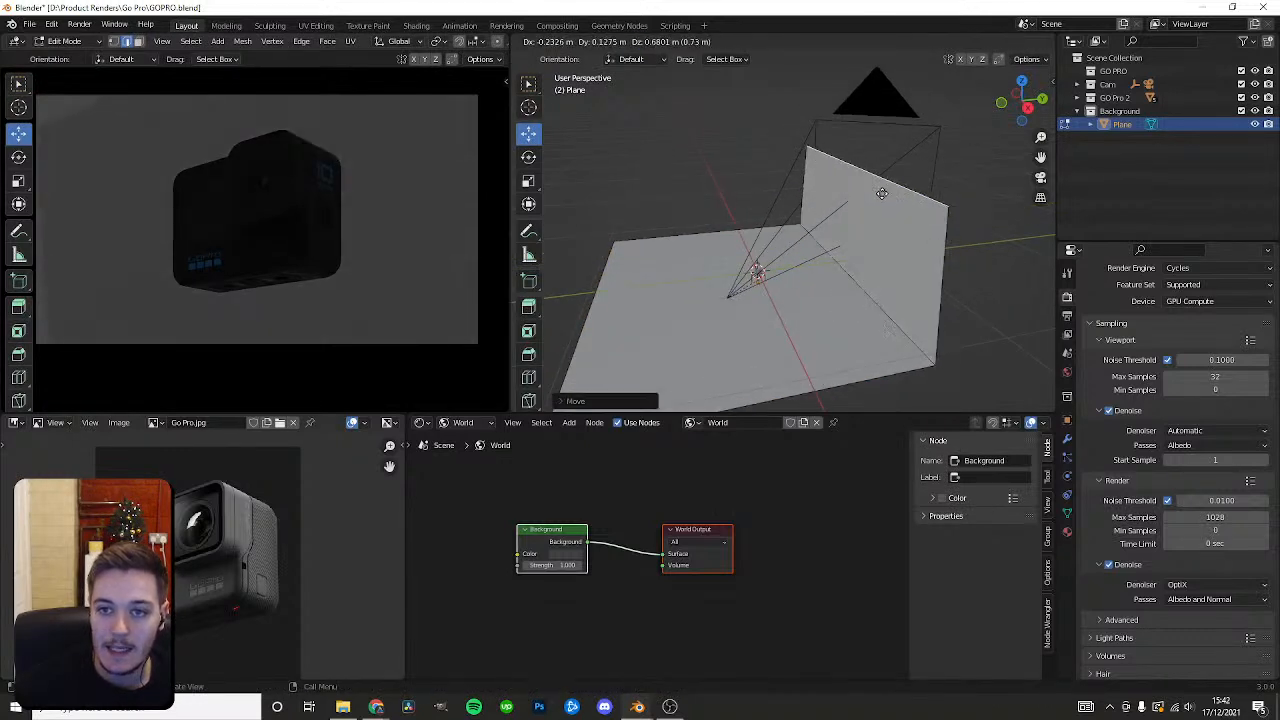
click(884, 147)
middle_drag(858, 192, 900, 200)
key(Tab)
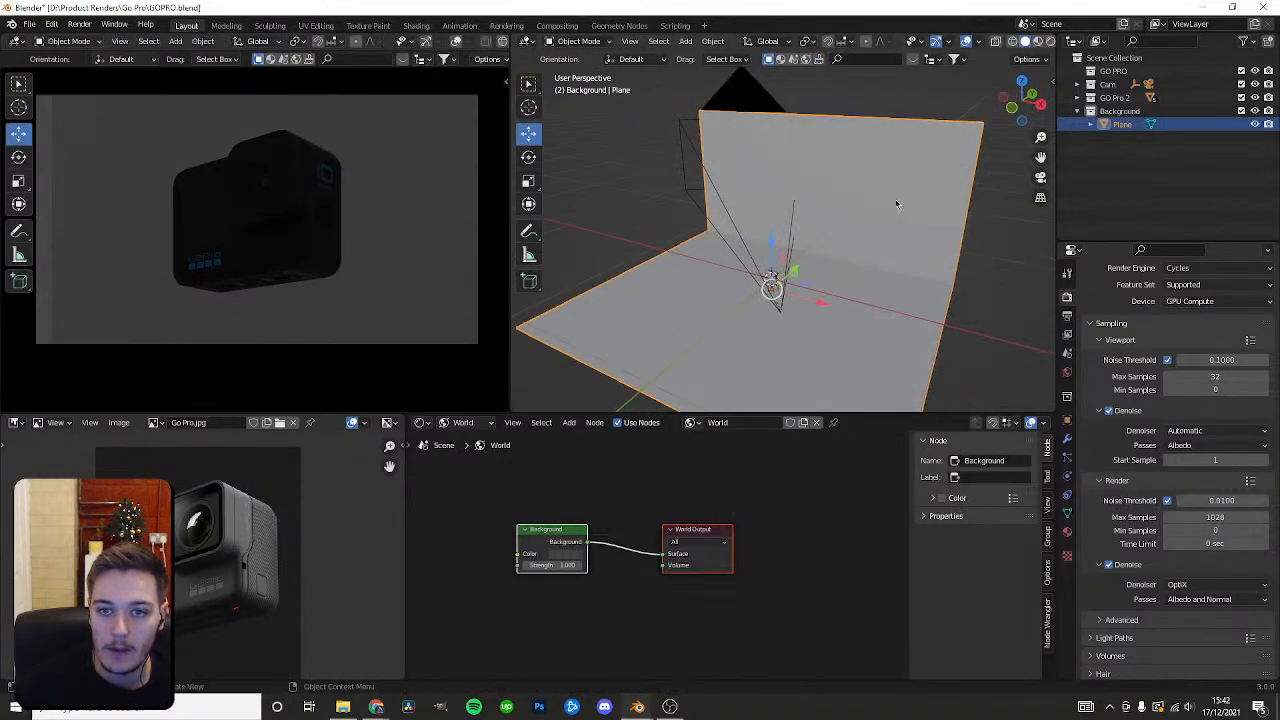
key(shift+space)
key(r)
drag(815, 298, 840, 282)
key(ctrl+z)
Shift the fold edge between the backdrop's floor and wall, and bevel it about 0.38 m wide with 8 segments.
key(Tab)
alt+click(666, 240)
scroll(705, 234, down, 1)
mouse_move(698, 221)
mouse_down()
mouse_move(620, 192)
mouse_move(706, 229)
mouse_move(683, 223)
mouse_up()
key(Tab)
middle_drag(840, 254, 774, 243)
key(Tab)
key(ctrl+b)
scroll(830, 185, up, 5)
scroll(828, 177, up, 1)
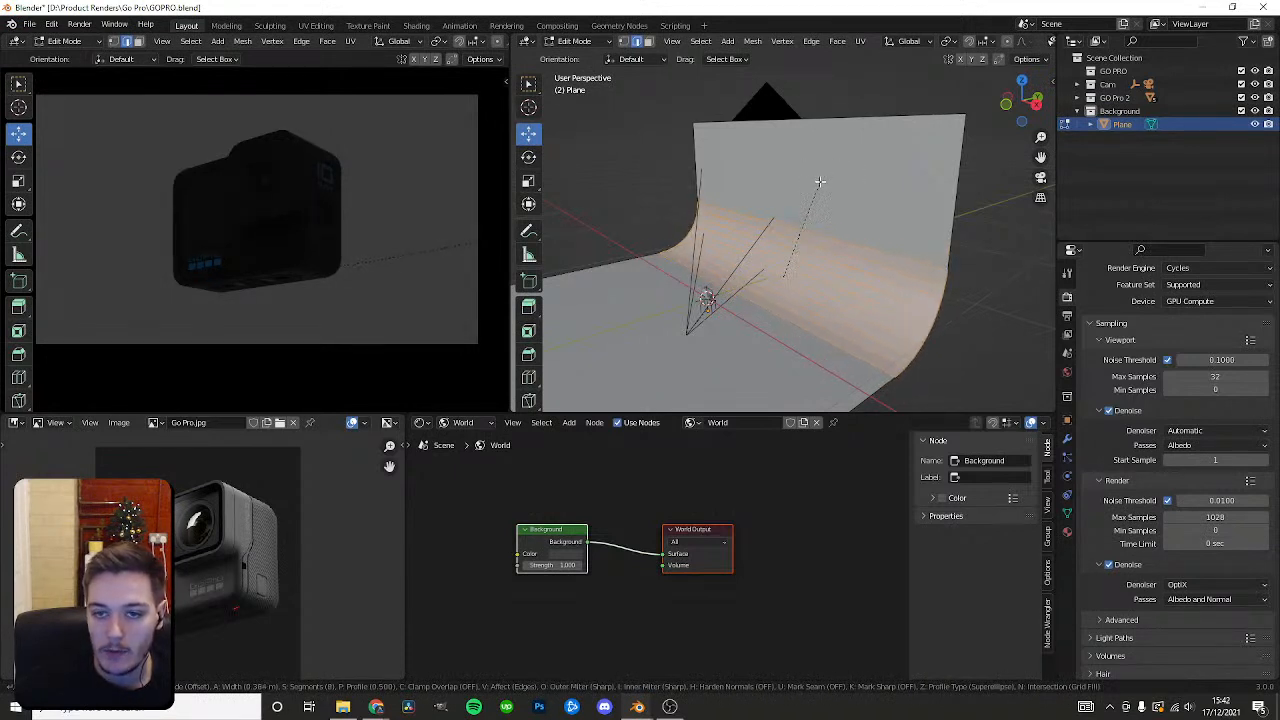
click(820, 197)
Shade the curved backdrop smooth and deselect it.
key(Tab)
right_click(819, 212)
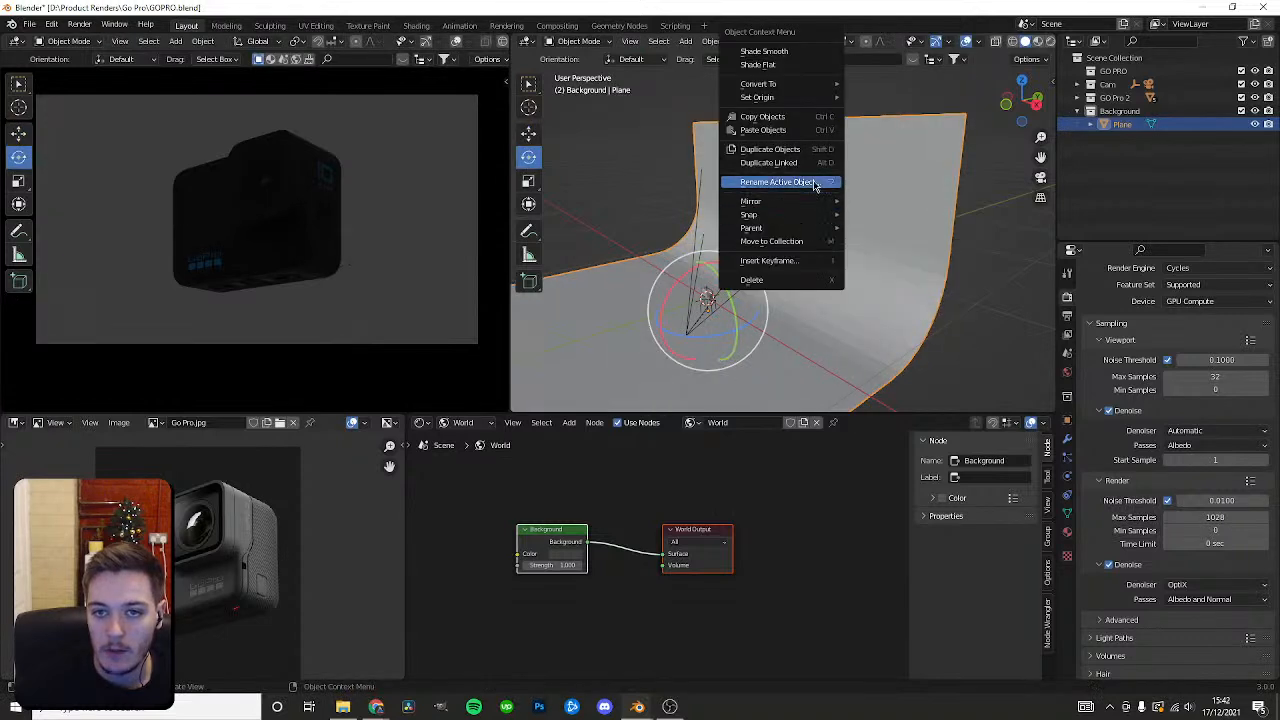
click(770, 52)
click(941, 290)
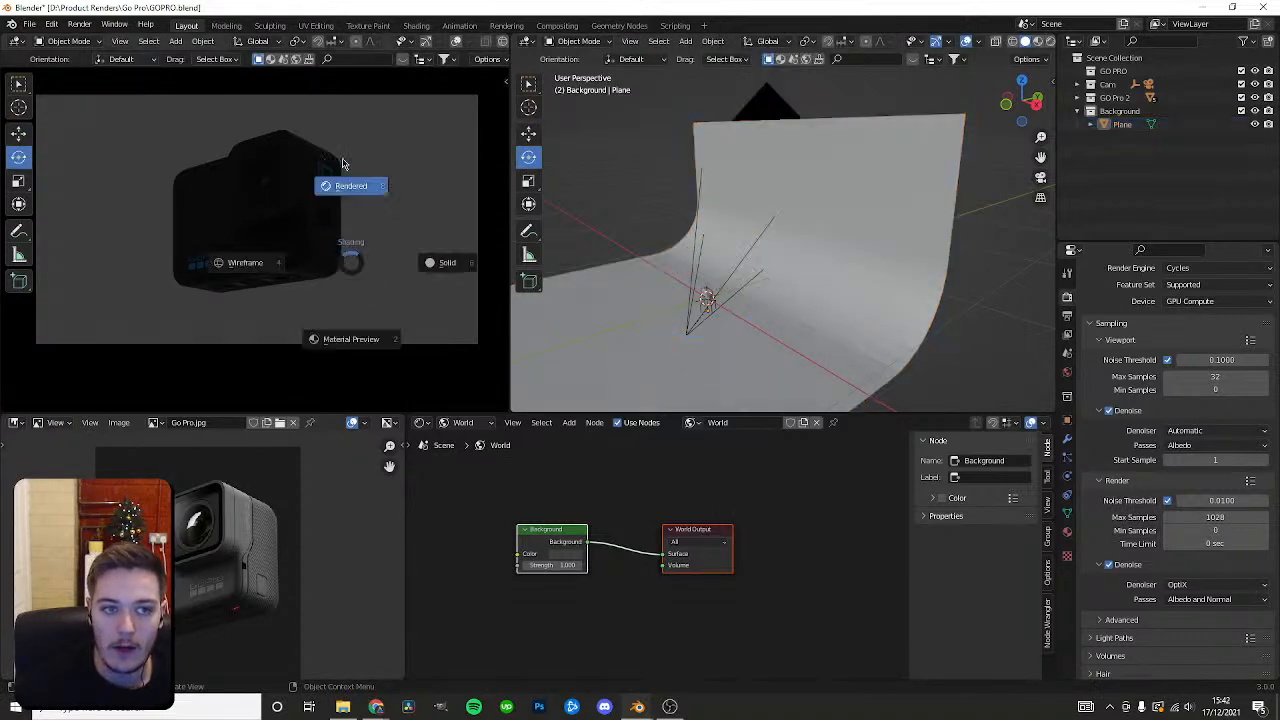
Set the World Background strength to 0.
scroll(640, 530, up, 2)
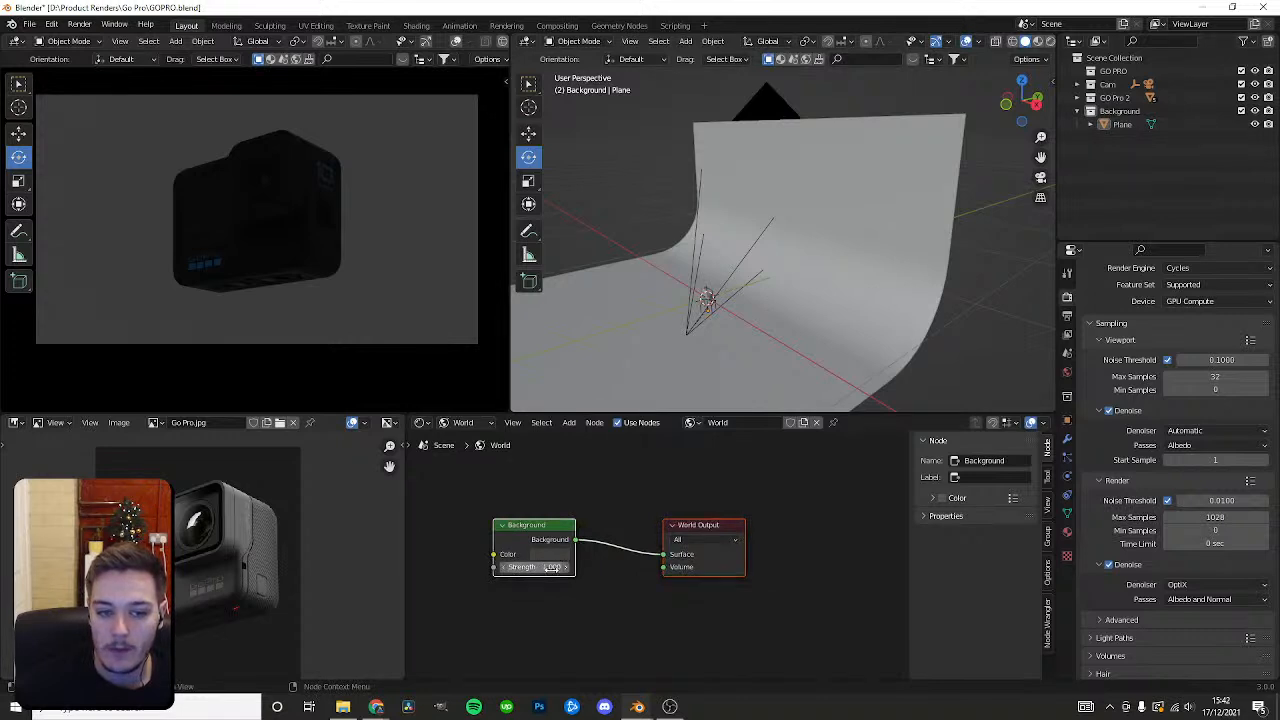
click(550, 567)
text(0)
key(Return)
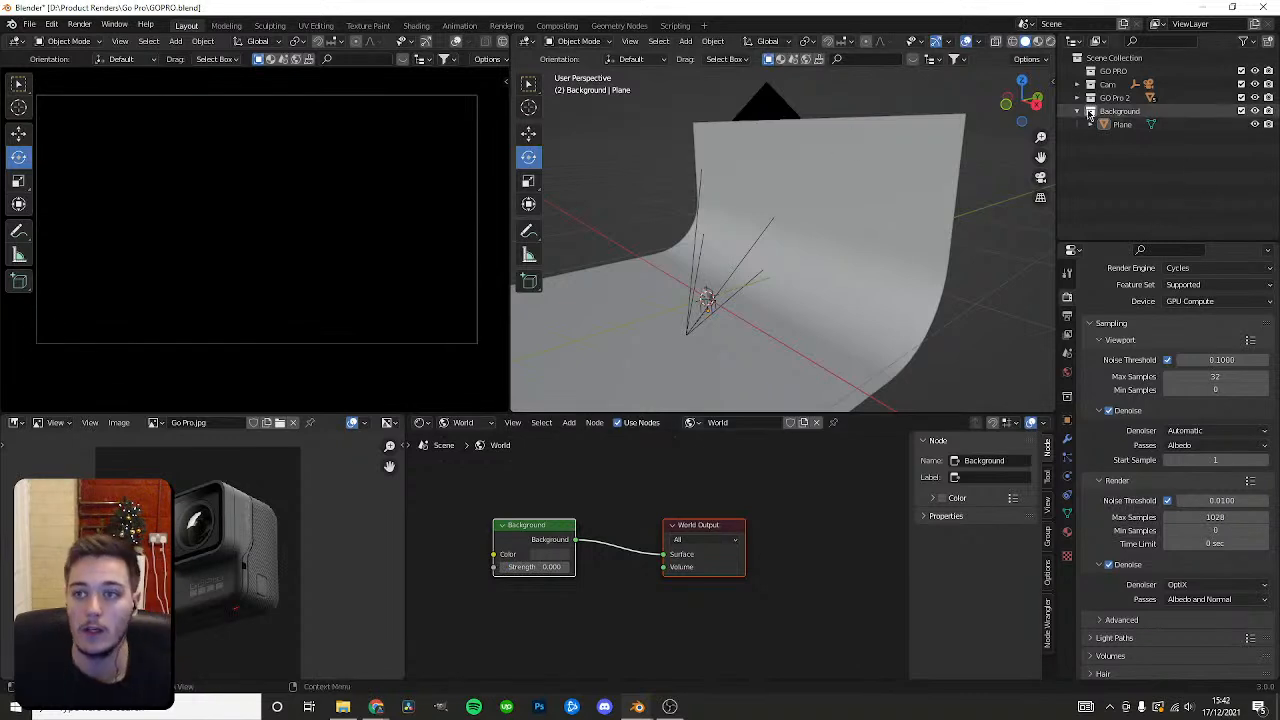
Create a new collection named Lighting and look over the GoPro reference image.
right_click(1134, 131)
click(1120, 138)
double_click(1112, 124)
text(Lighting)
key(Return)
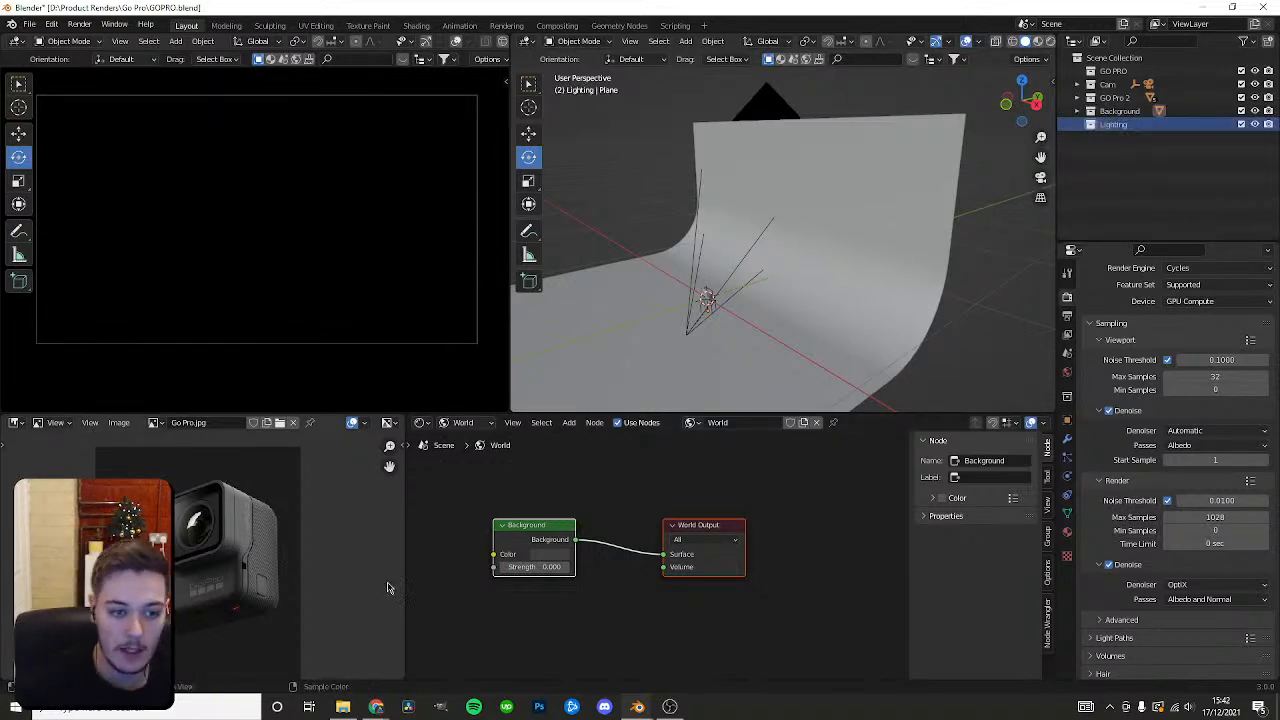
scroll(240, 562, up, 4)
scroll(240, 562, down, 4)
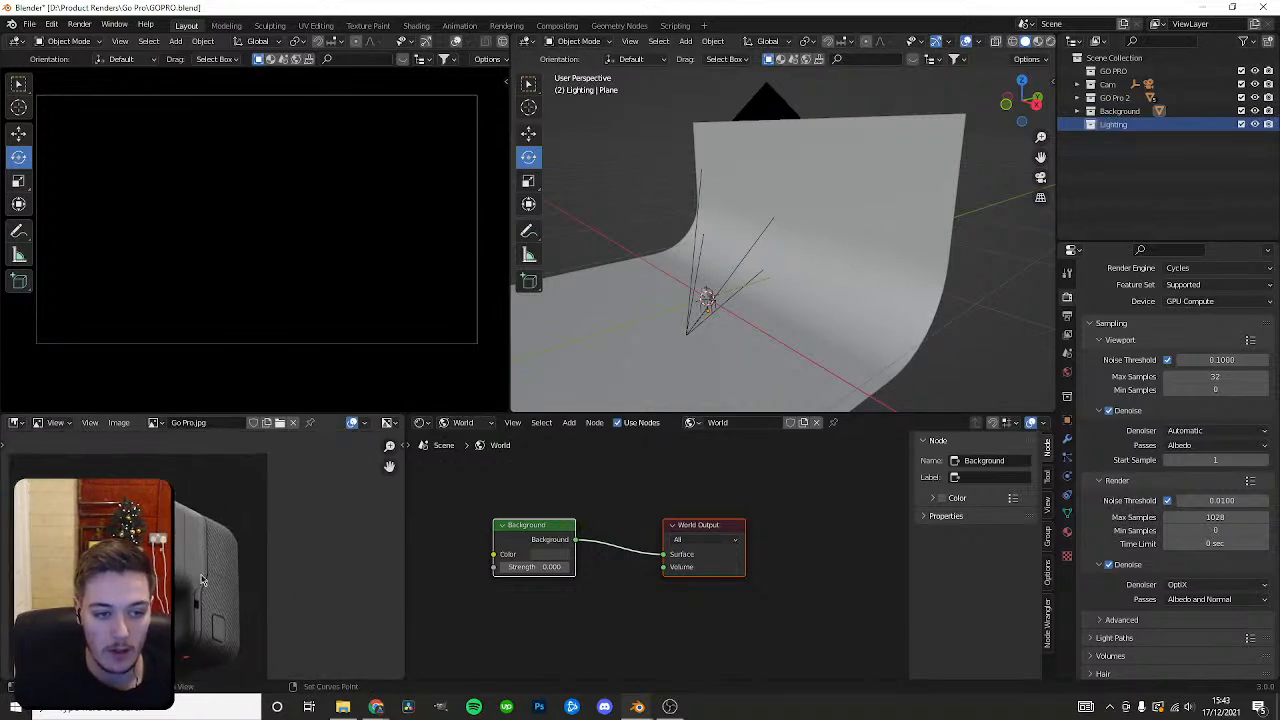
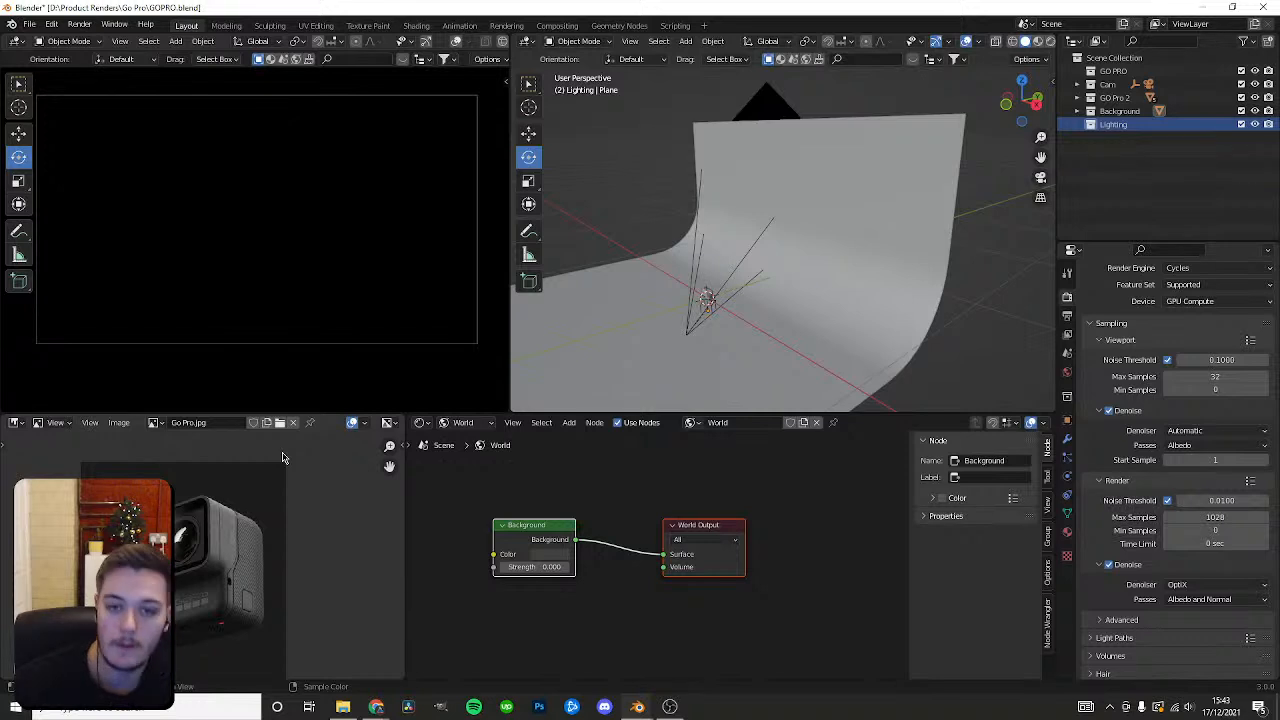
key(shift+a)
mouse_move(665, 417)
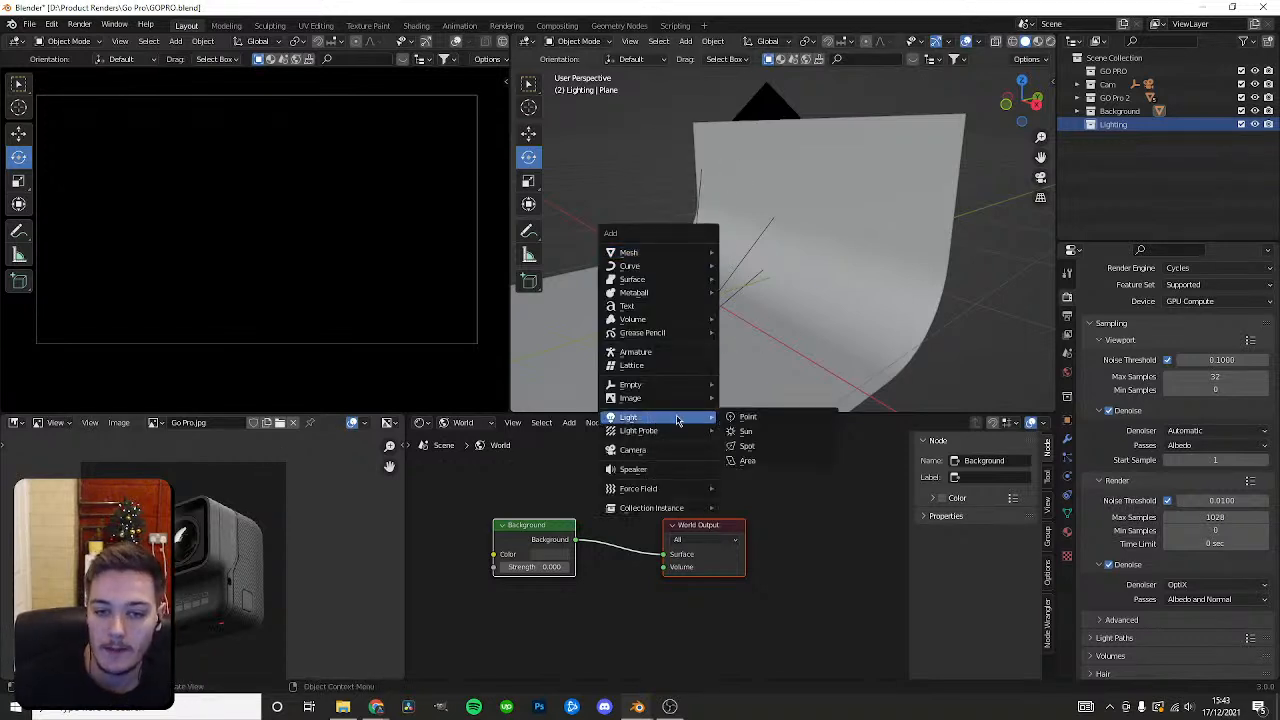
click(777, 451)
key(ctrl+z)
key(shift+a)
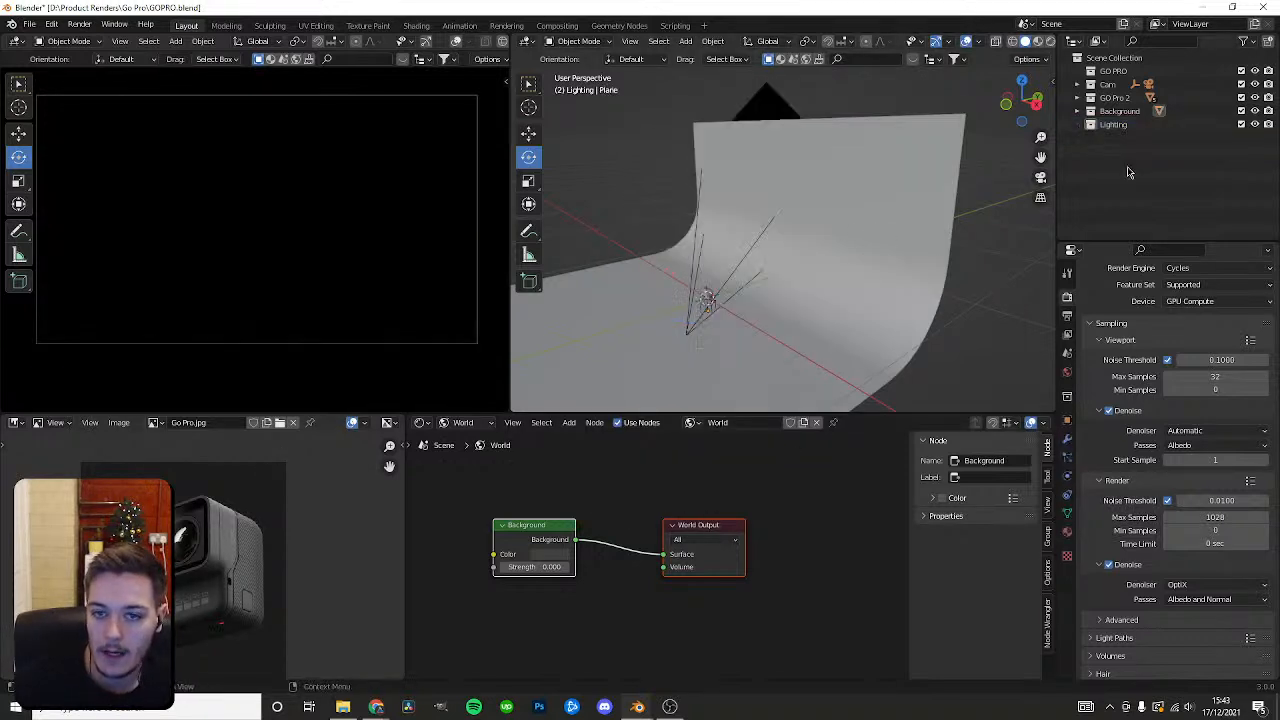
Add an area light to the Lighting collection.
click(1137, 124)
key(shift+a)
mouse_move(740, 274)
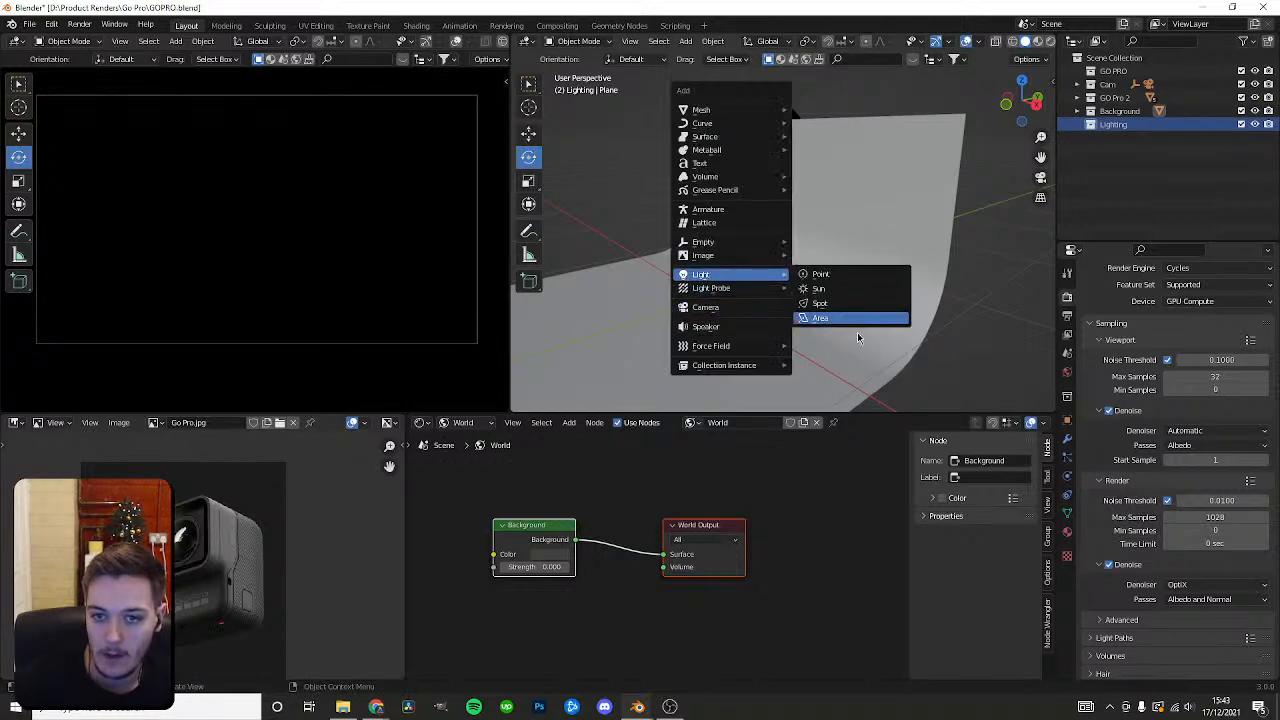
click(843, 320)
Raise the area light above the GoPro and scale it down to about 0.53.
key(shift+space)
key(g)
drag(705, 250, 720, 123)
middle_drag(770, 202, 900, 215)
key(s)
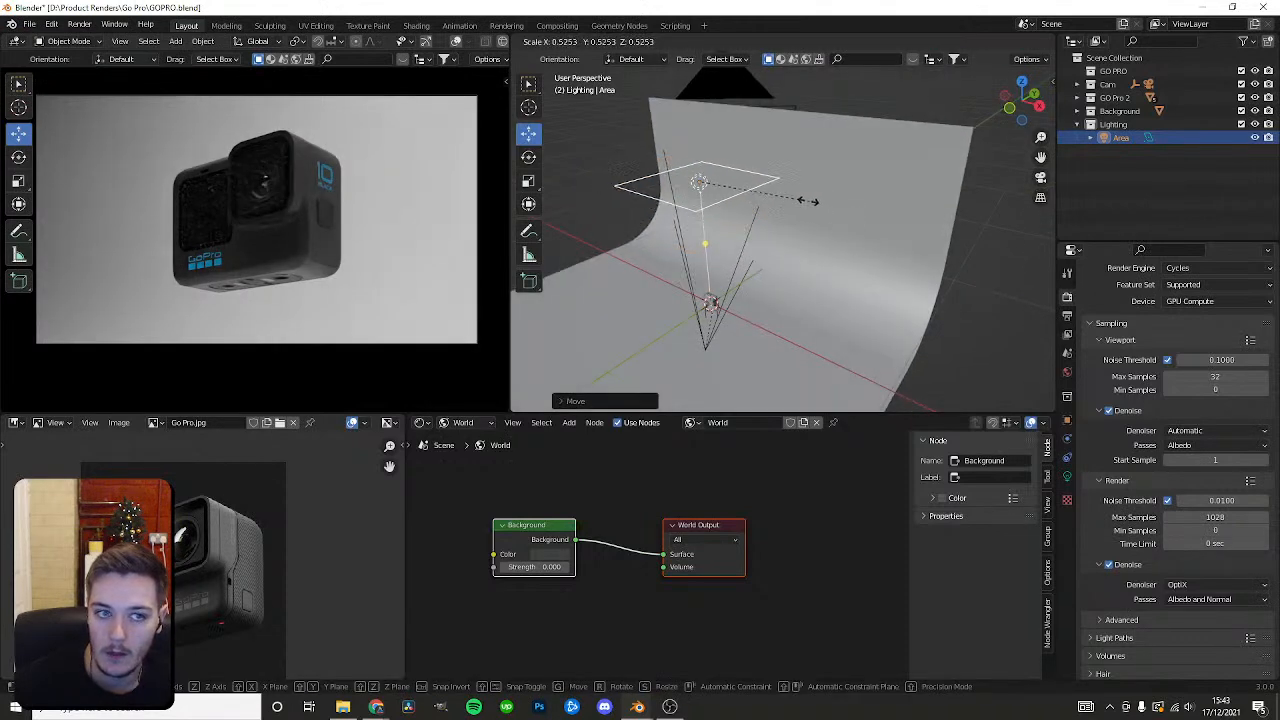
click(800, 205)
Move the area light out to the side of the GoPro and rotate it toward the product.
drag(727, 187, 885, 257)
middle_drag(884, 256, 982, 214)
drag(975, 213, 851, 219)
key(shift+space)
key(r)
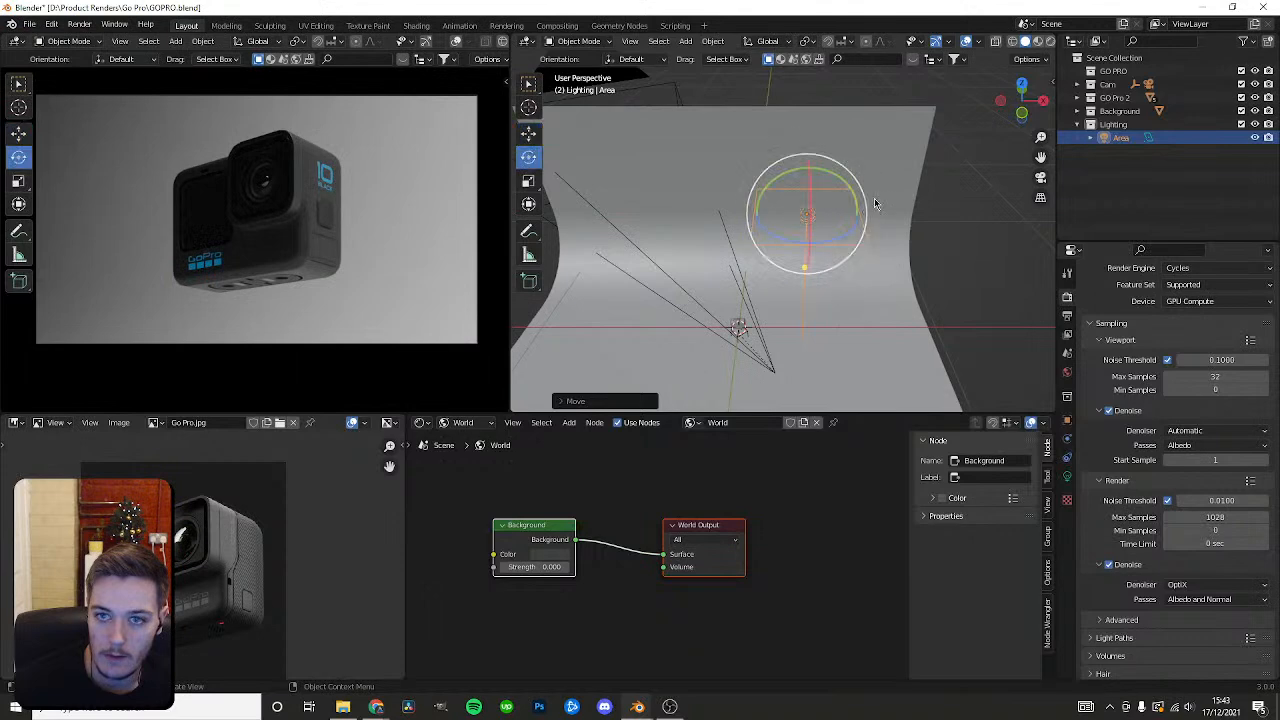
drag(834, 174, 853, 196)
middle_drag(853, 196, 866, 194)
Lower the area light beside the GoPro and rotate it to shine sideways onto the product.
key(shift+space)
click(806, 188)
drag(824, 182, 859, 185)
drag(808, 135, 845, 284)
key(shift+space)
click(824, 245)
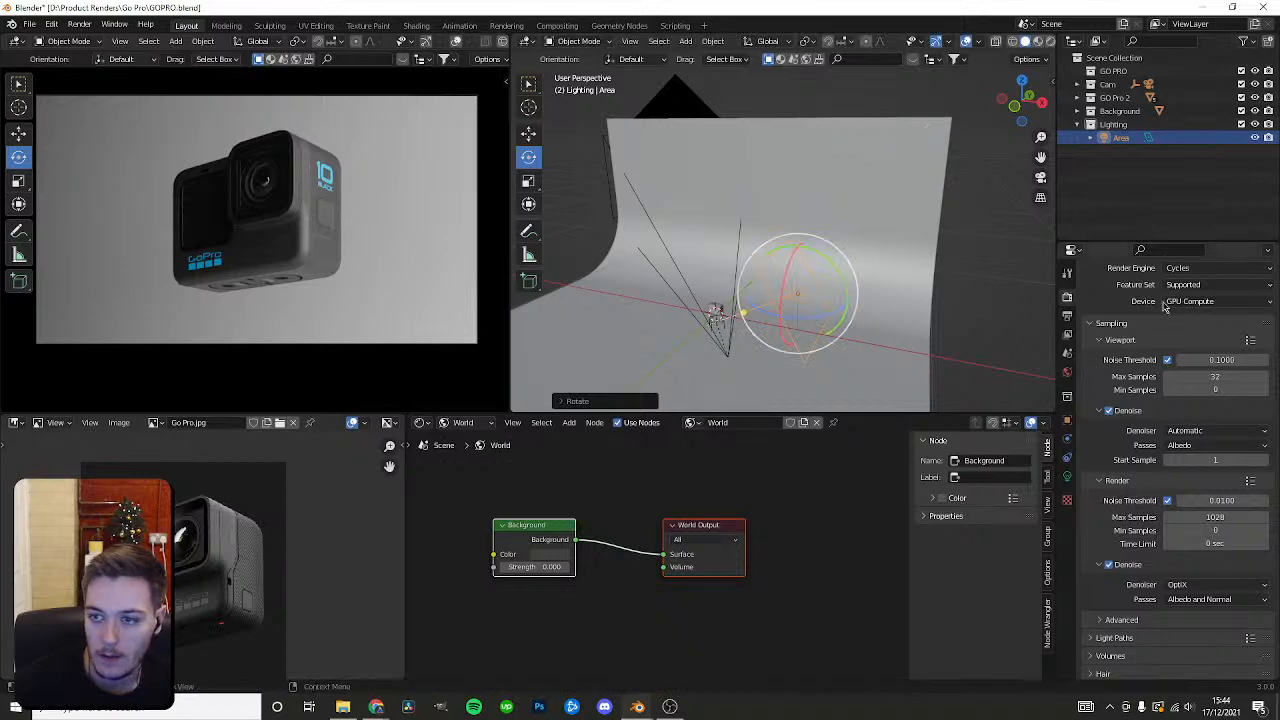
Set the area light's power to about 15.6 W.
click(1067, 476)
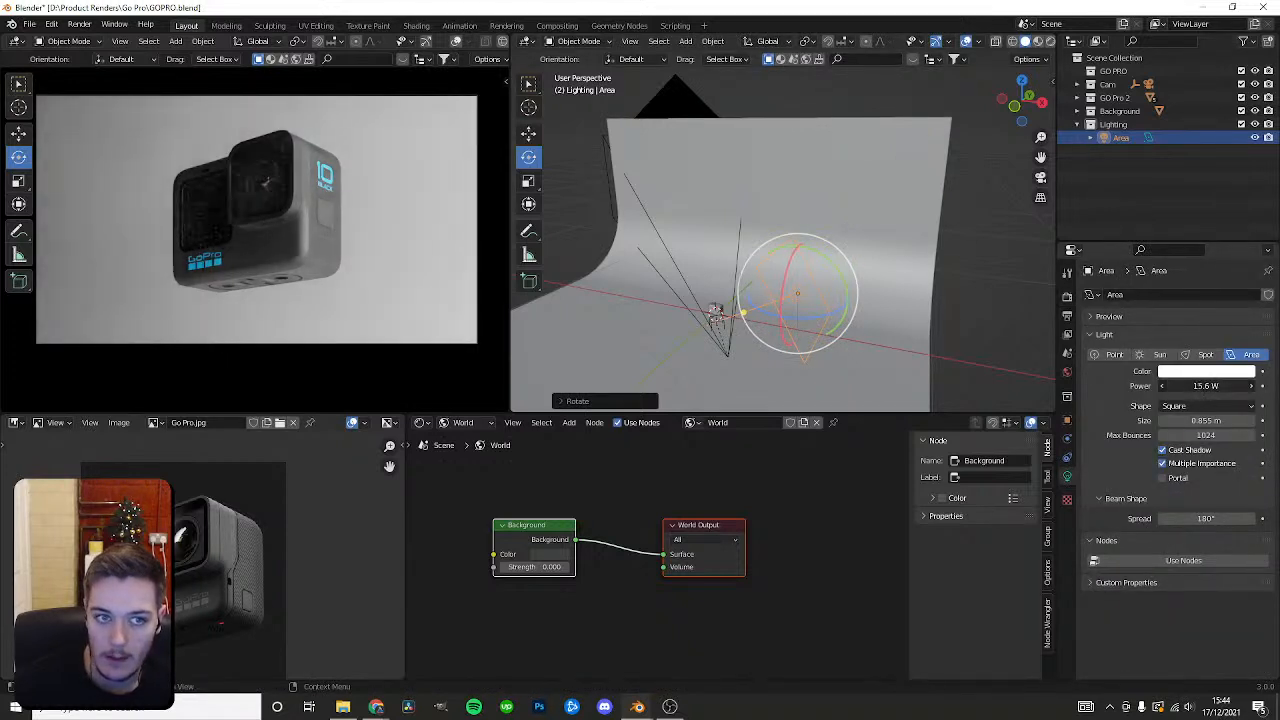
Create a new material named background on the backdrop plane.
click(876, 220)
click(470, 422)
click(462, 436)
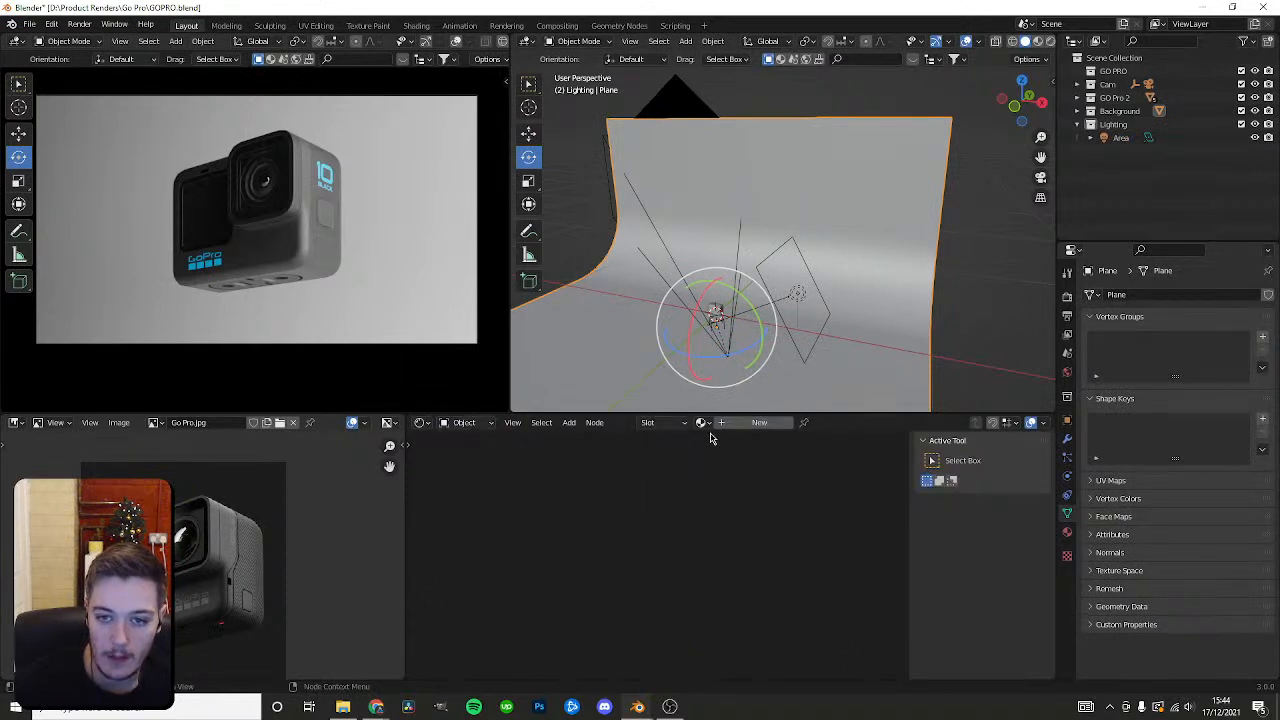
double_click(762, 422)
text(background)
key(Return)
Set the background material's base color by sampling the dark backdrop of the GoPro reference image.
scroll(514, 543, up, 3)
click(608, 600)
click(701, 523)
click(268, 489)
Compare the rendered camera view with the reference image, and review the Cycles render settings.
scroll(381, 253, up, 1)
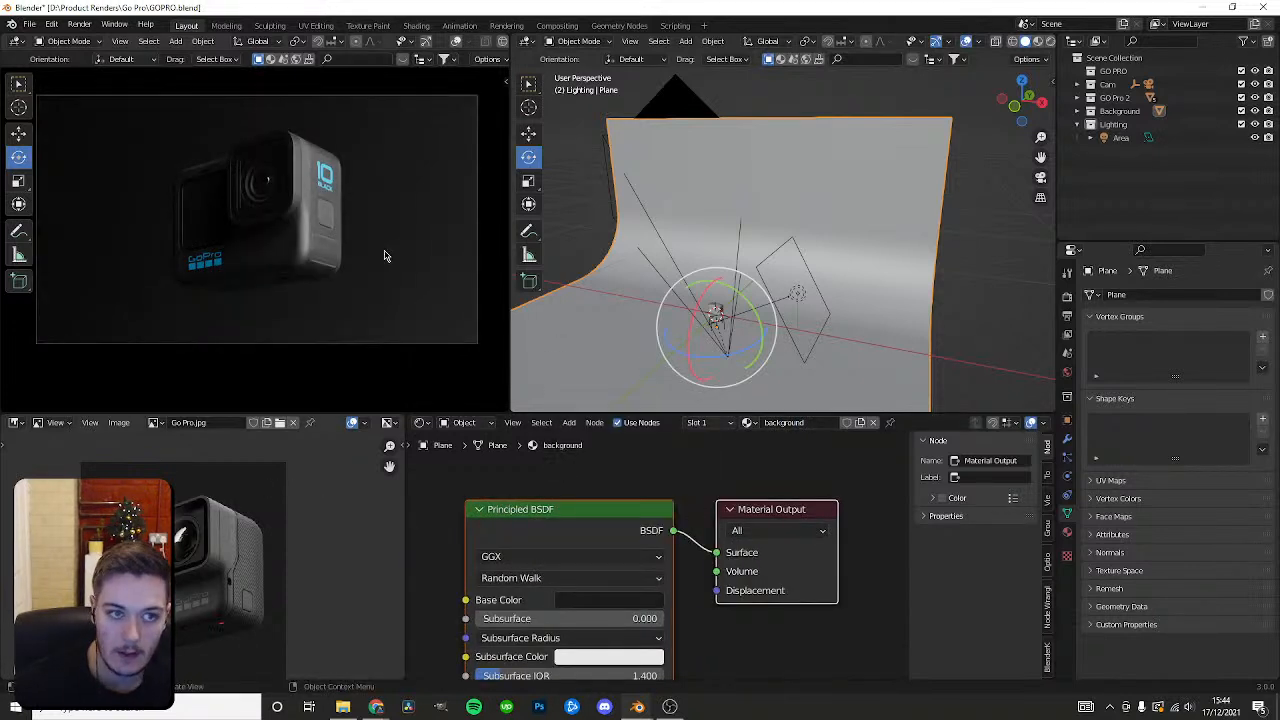
scroll(381, 253, down, 2)
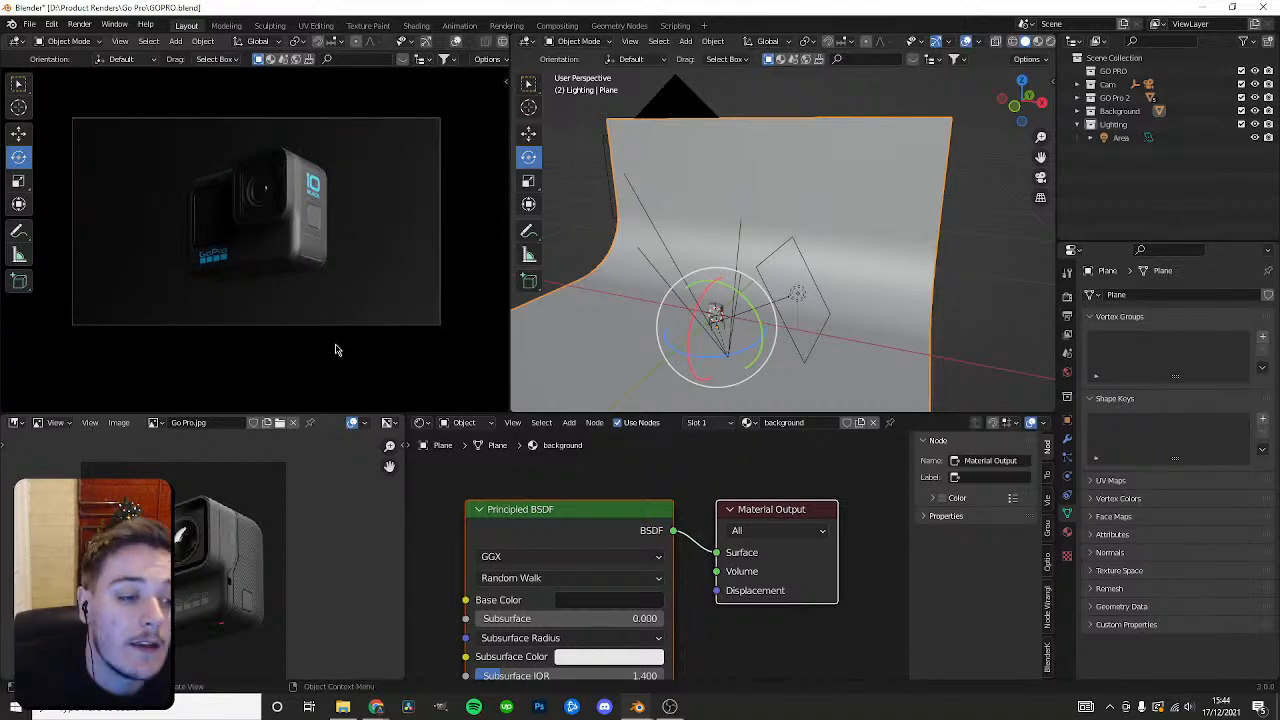
scroll(255, 530, down, 3)
scroll(255, 520, up, 5)
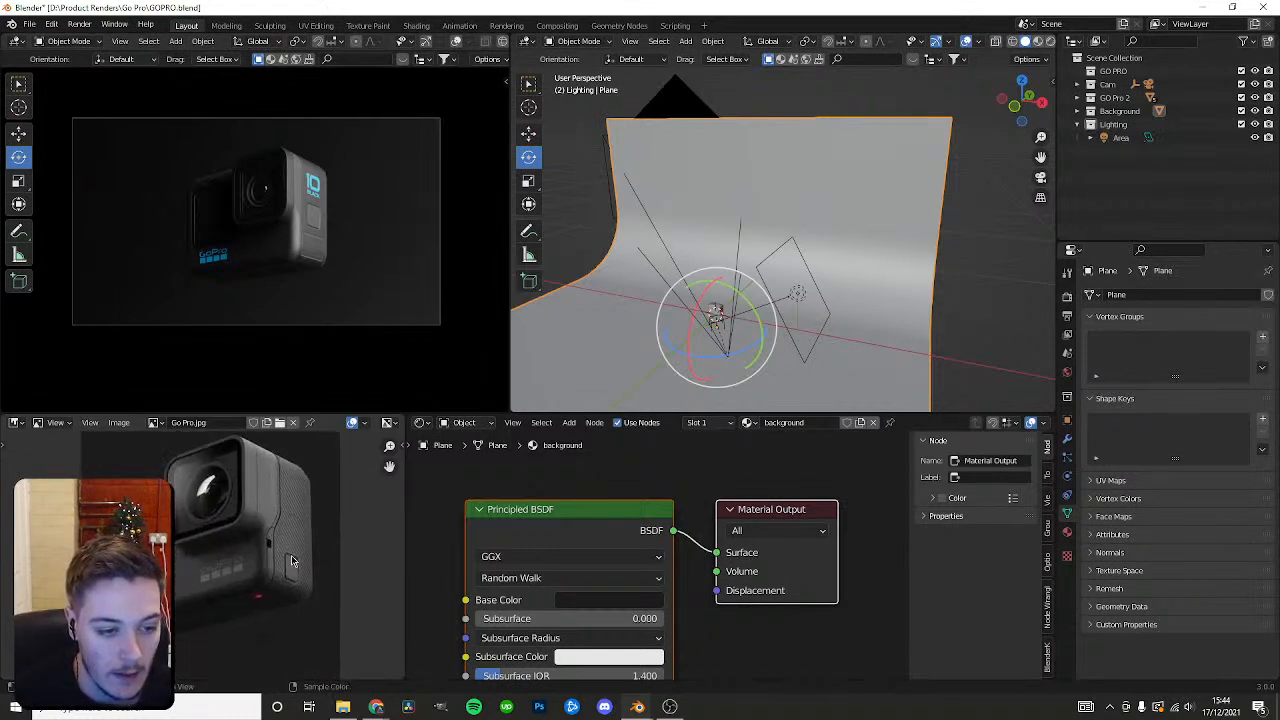
middle_drag(283, 552, 257, 543)
scroll(258, 546, down, 1)
click(1067, 297)
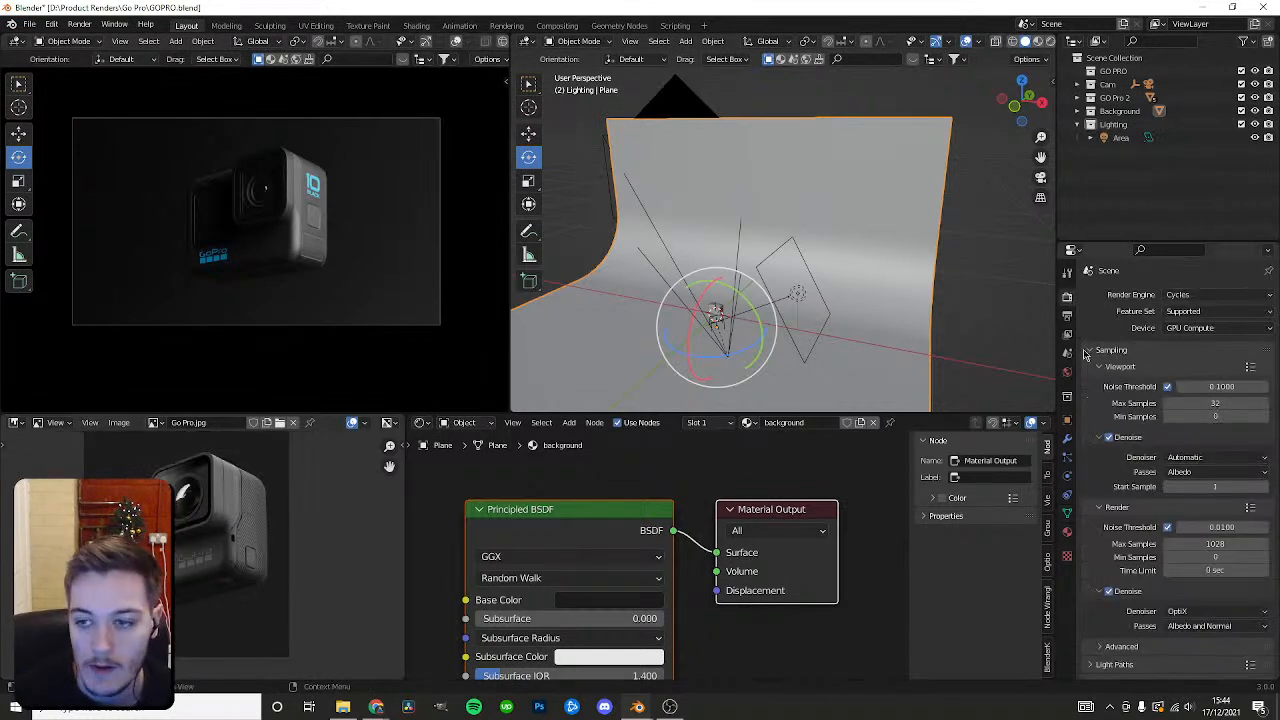
scroll(1118, 590, down, 5)
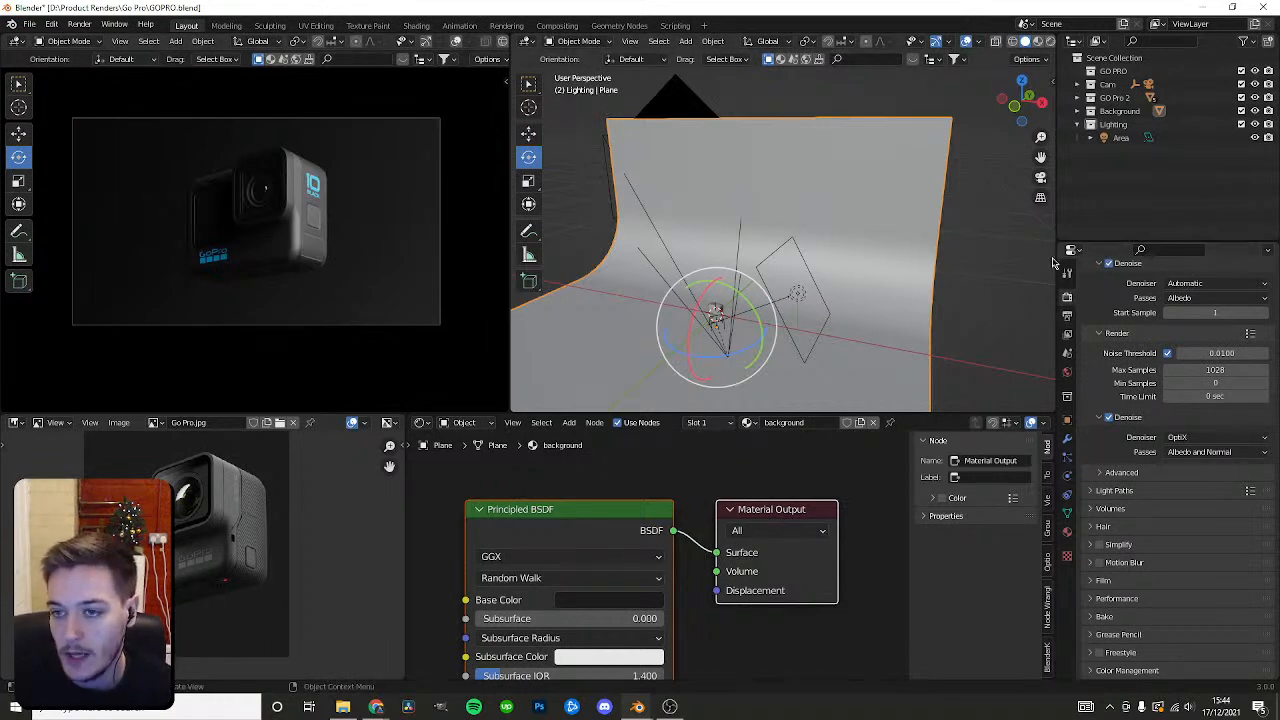
Hide the Background collection briefly to compare the render without the backdrop, show it again, and select the area light.
click(1255, 111)
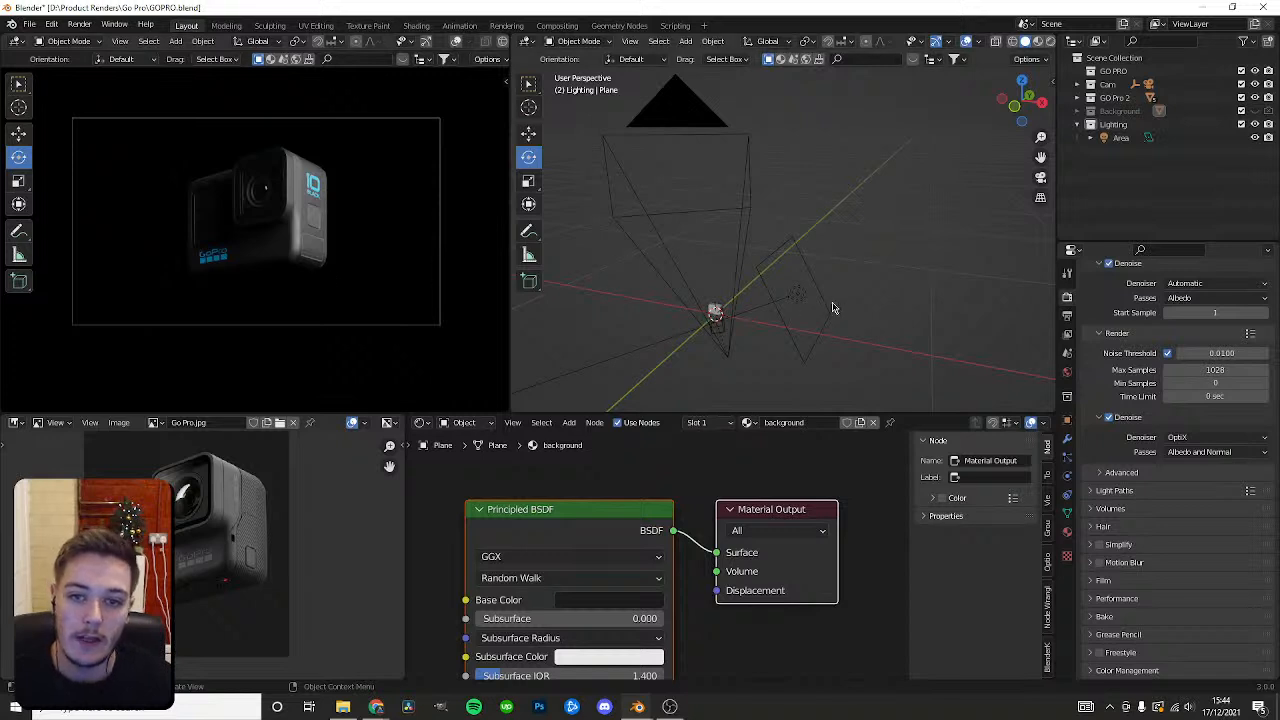
click(1255, 111)
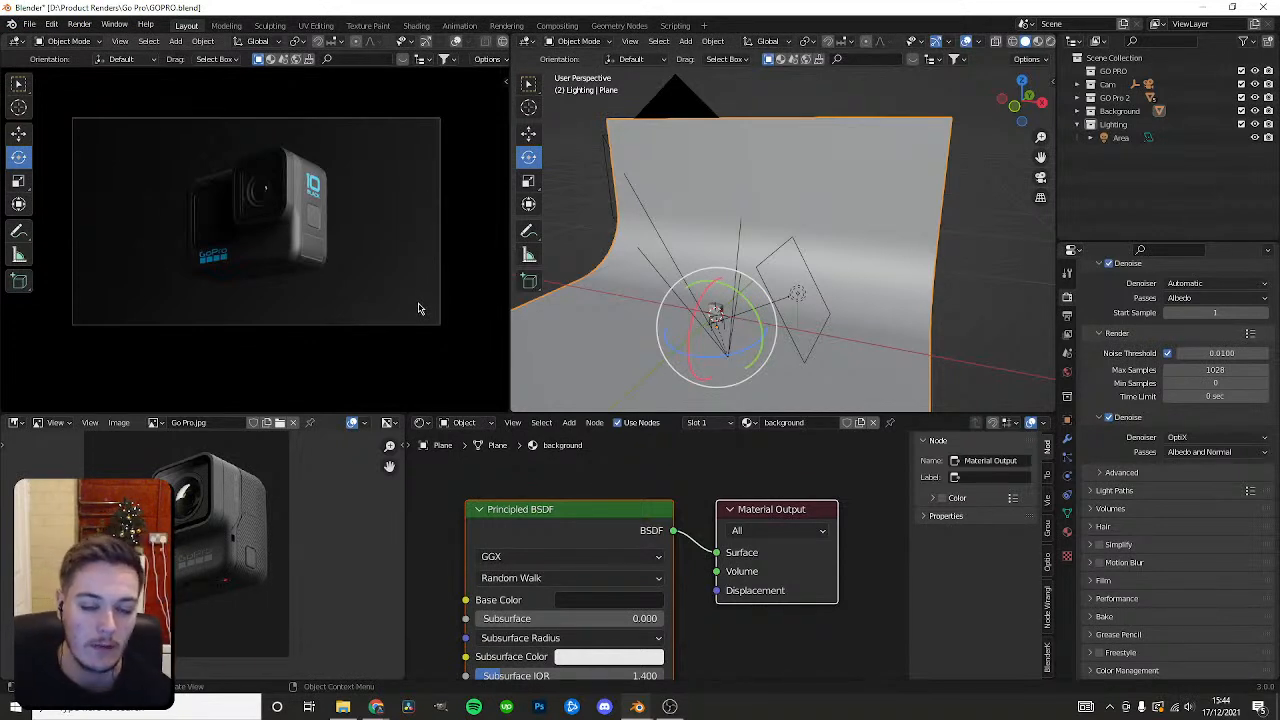
click(799, 294)
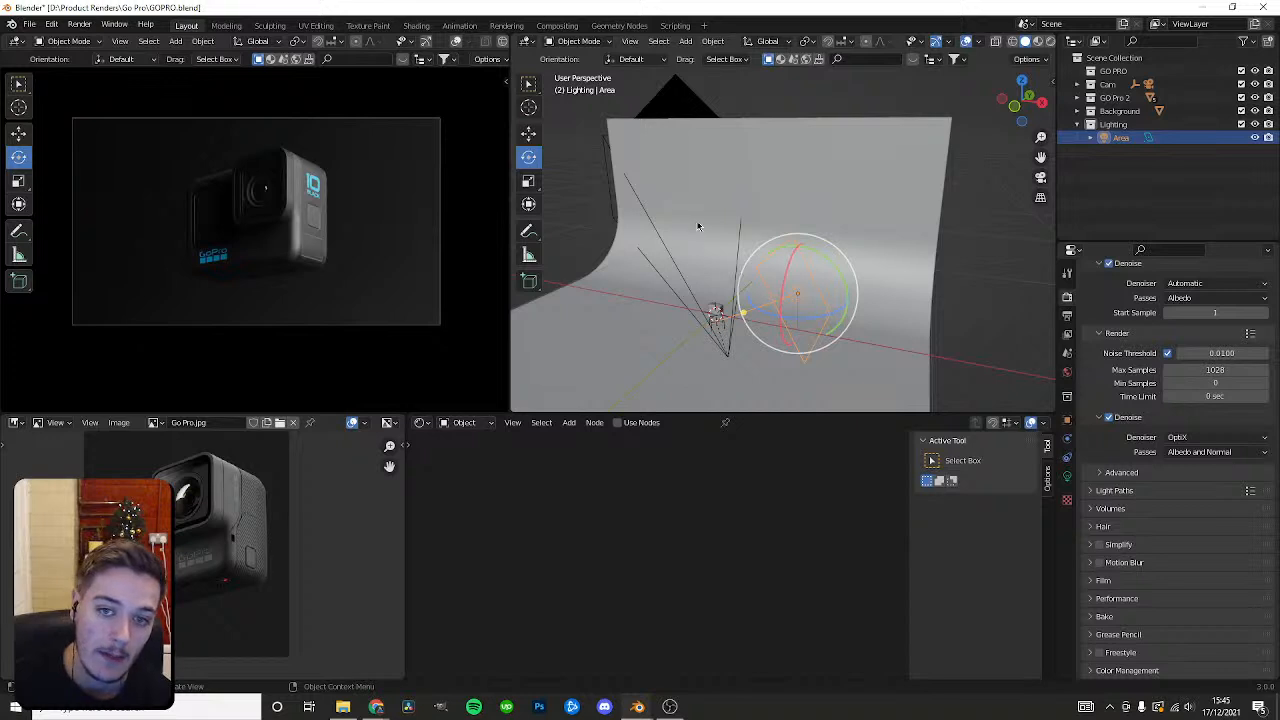
Apply the Full Global Illumination preset to the Cycles light paths and select the background plane.
click(1067, 420)
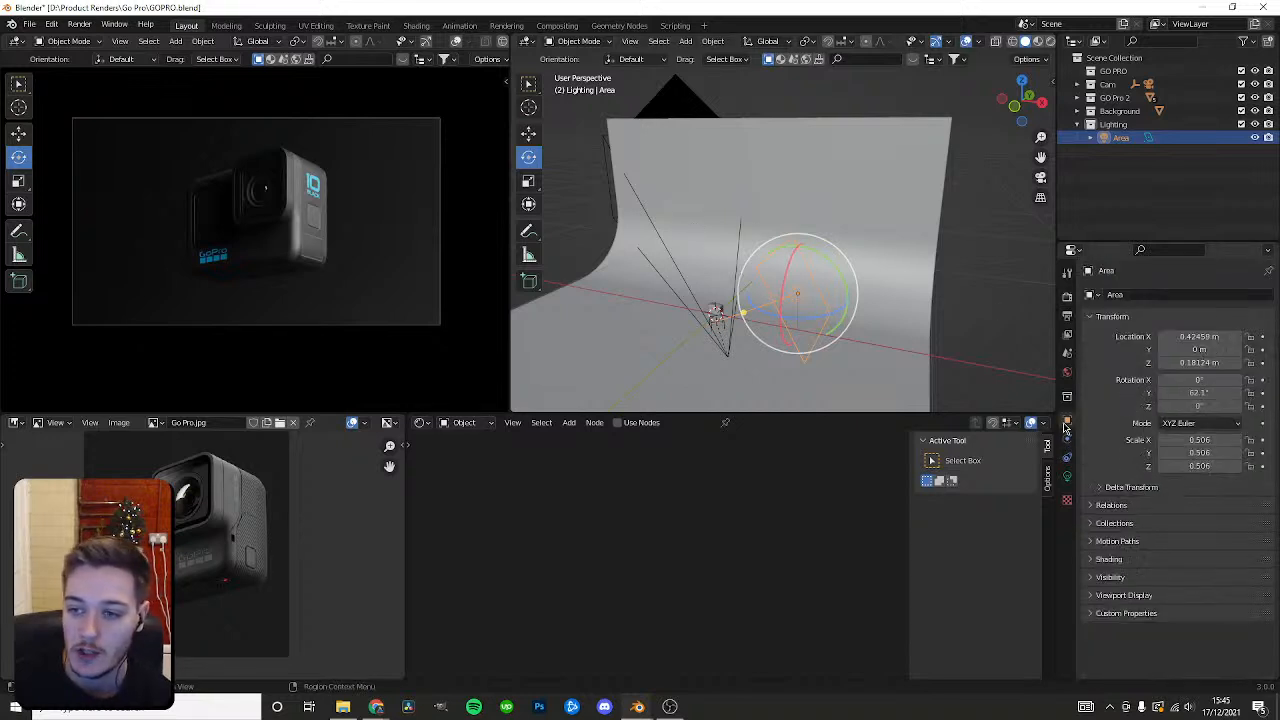
click(1067, 296)
scroll(1118, 565, down, 5)
click(1115, 558)
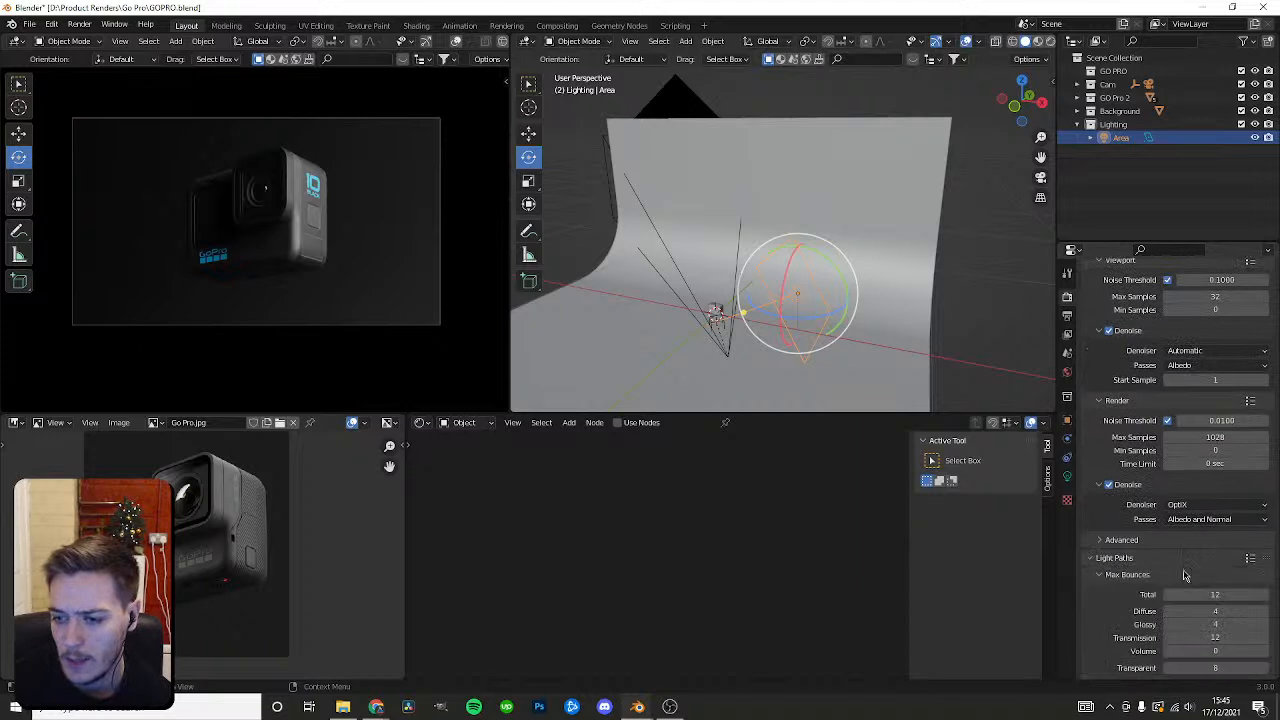
scroll(1118, 560, down, 2)
click(1250, 504)
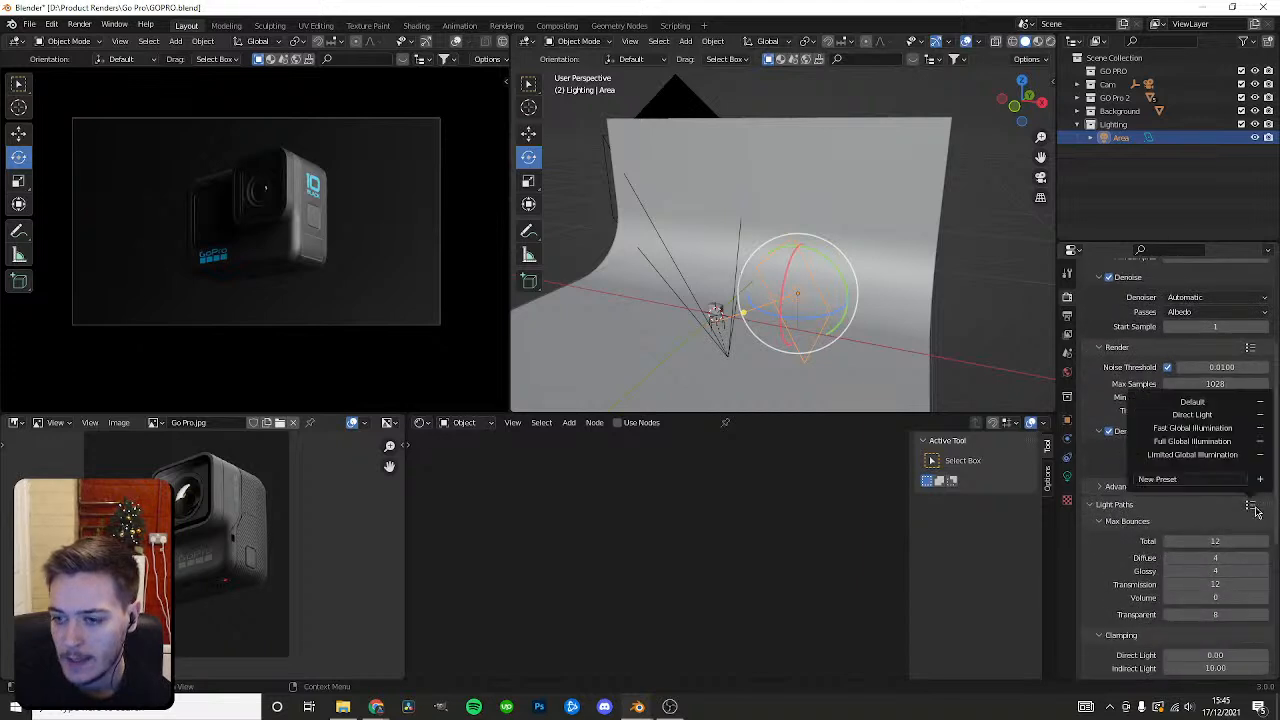
click(1213, 441)
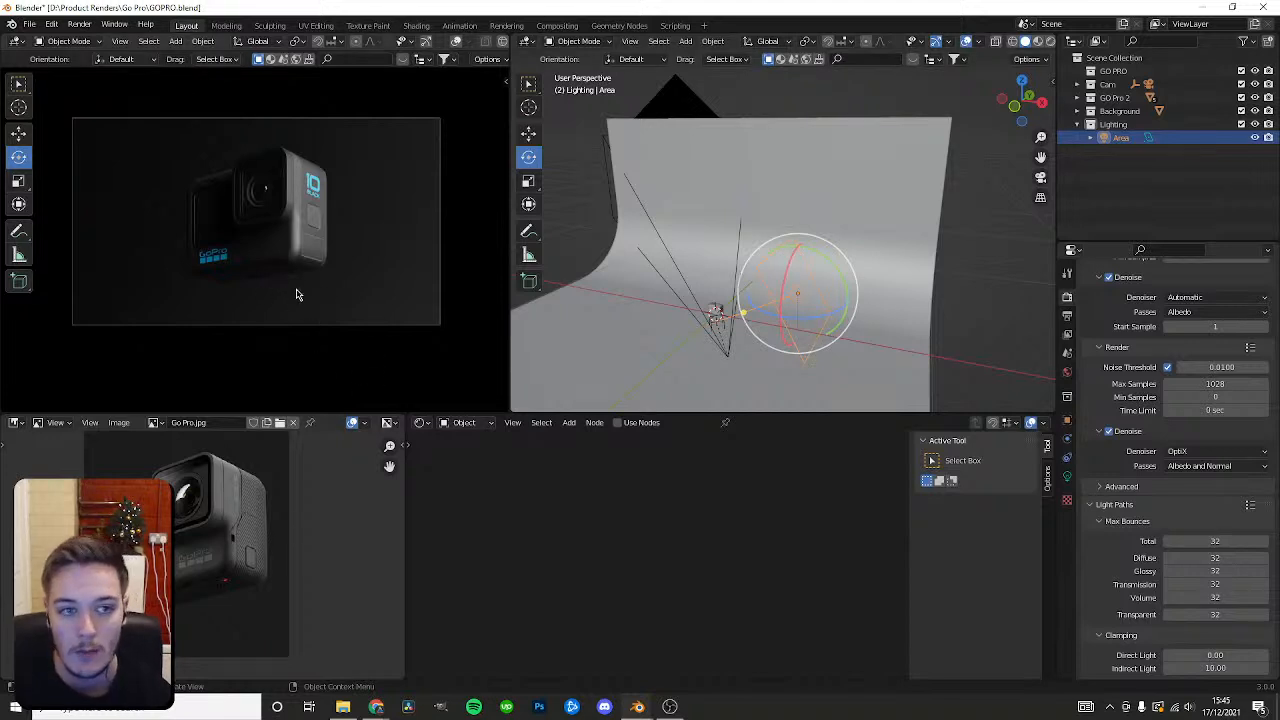
click(648, 358)
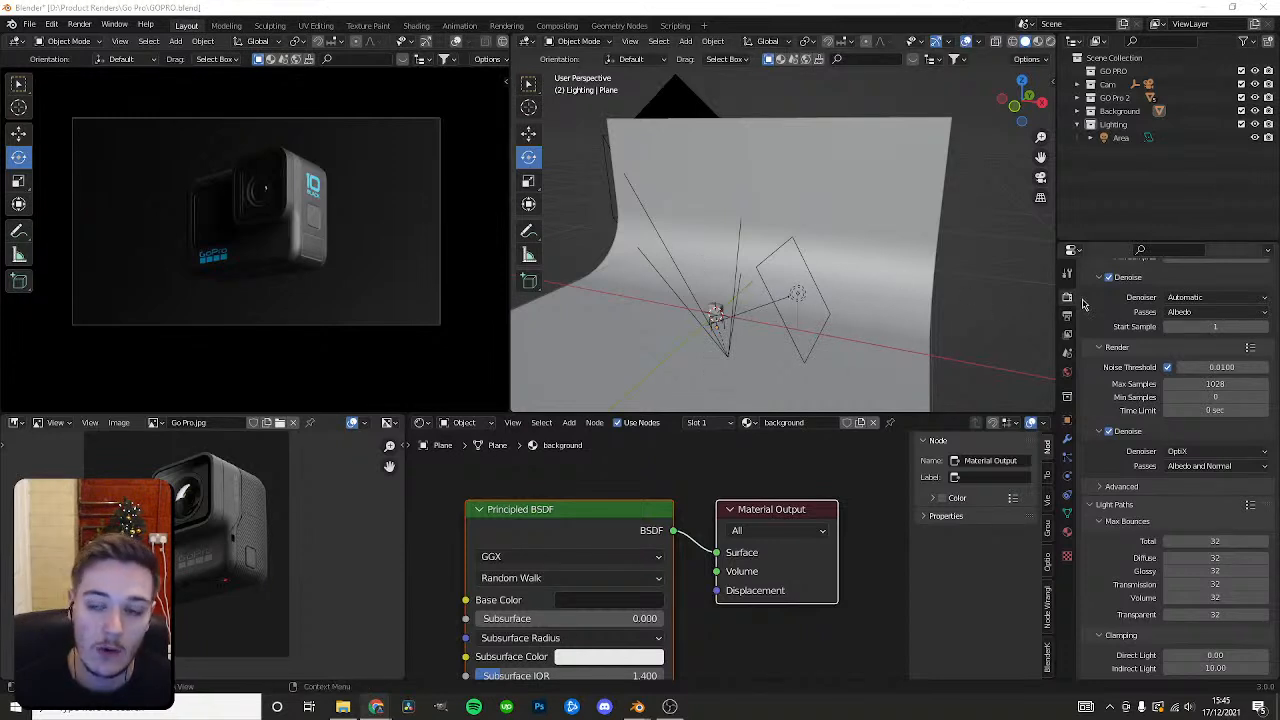
Switch the render engine to Eevee for comparison and return it to Cycles.
scroll(1183, 307, up, 2)
scroll(1183, 307, up, 3)
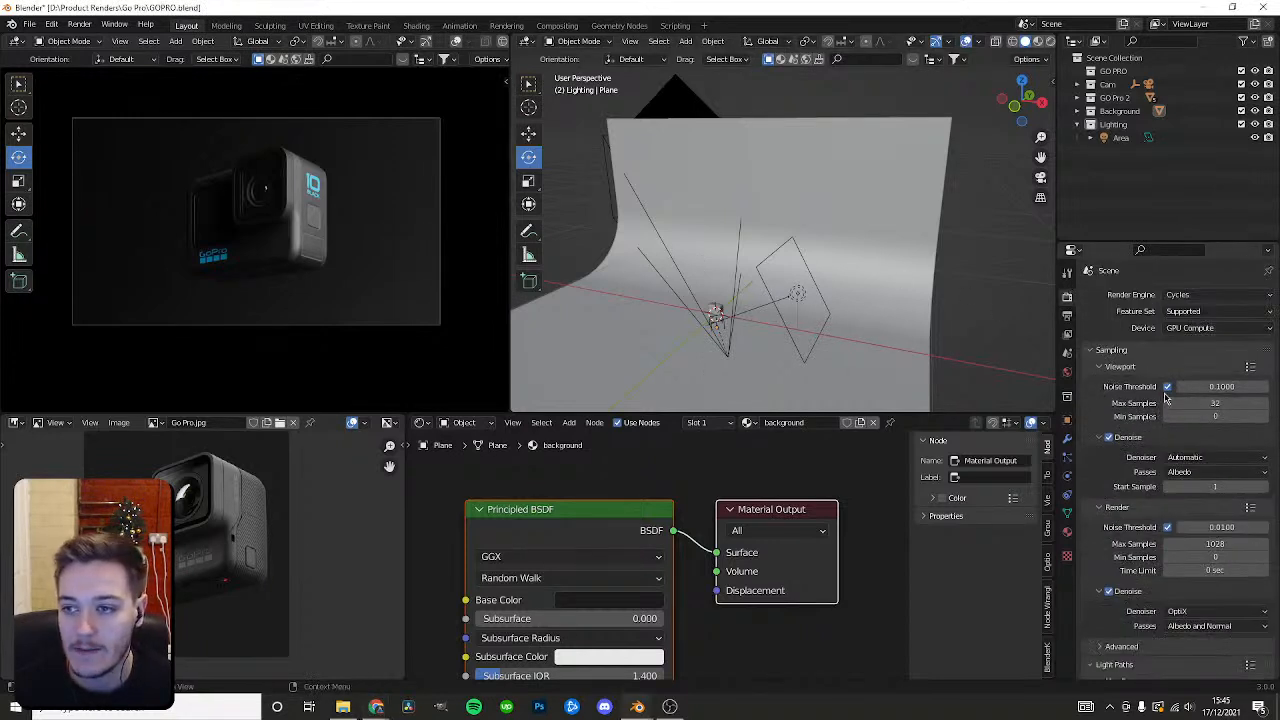
click(1215, 294)
click(1200, 309)
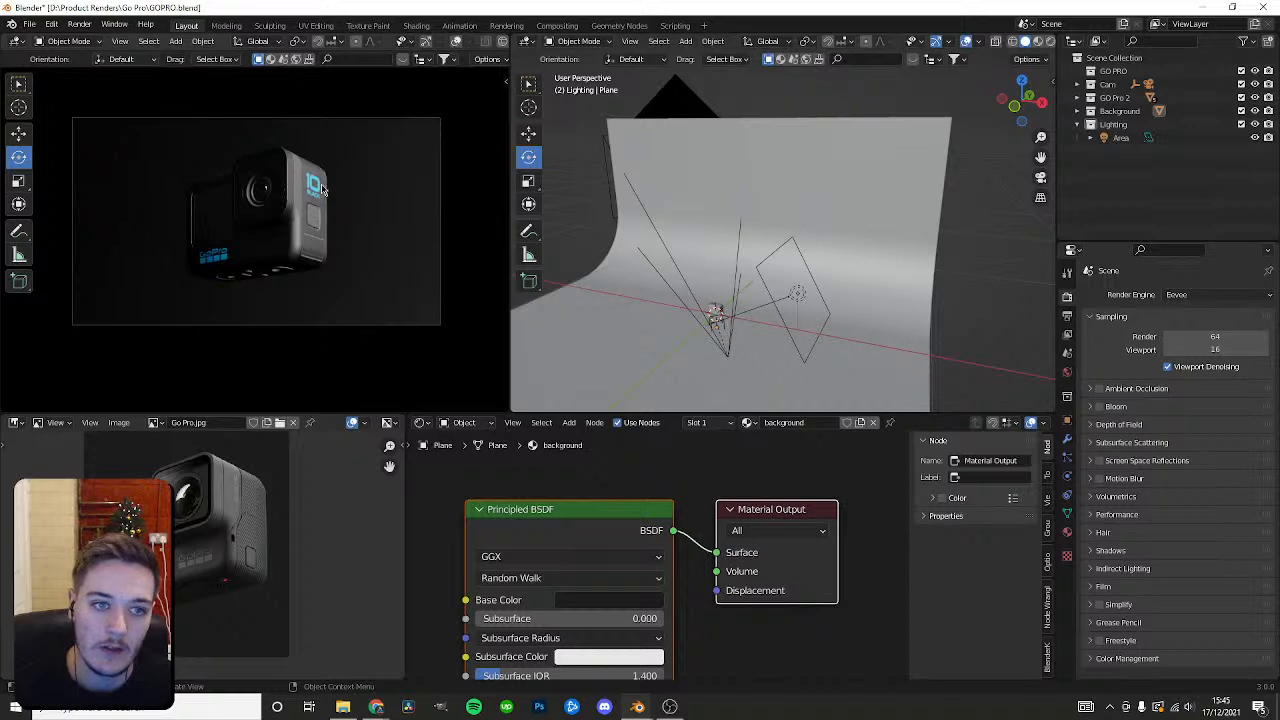
click(1192, 296)
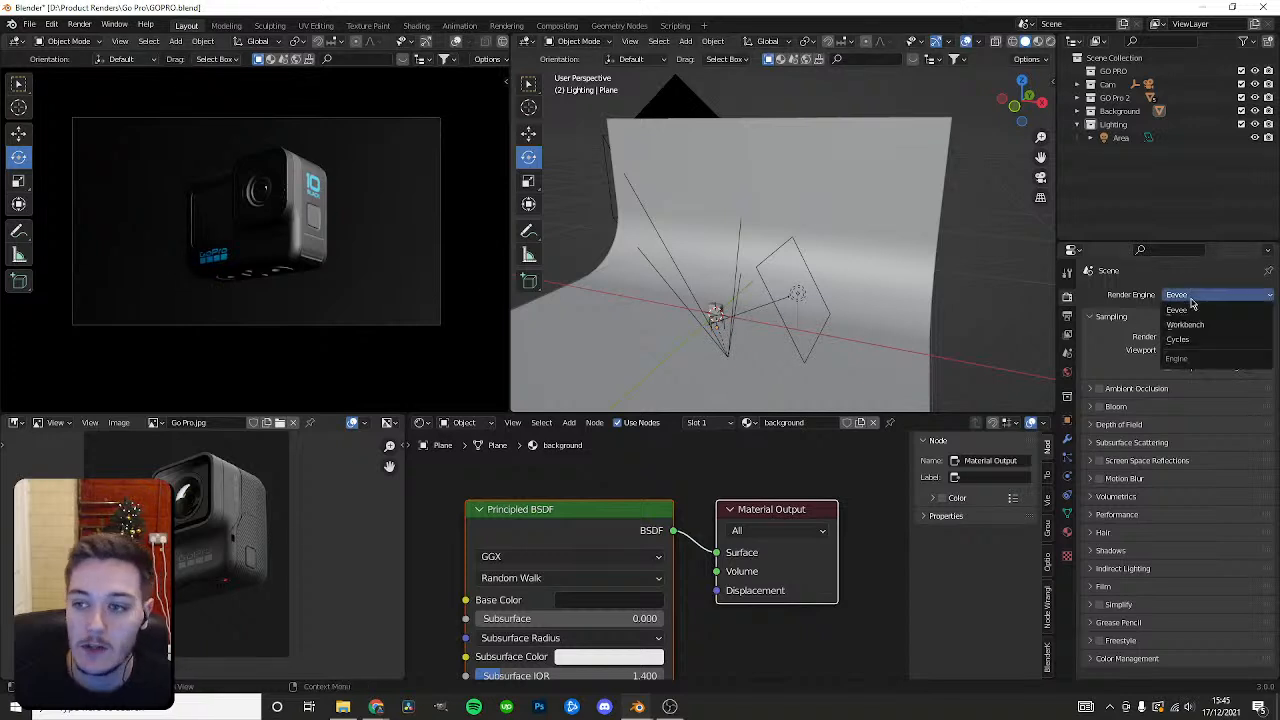
click(1208, 339)
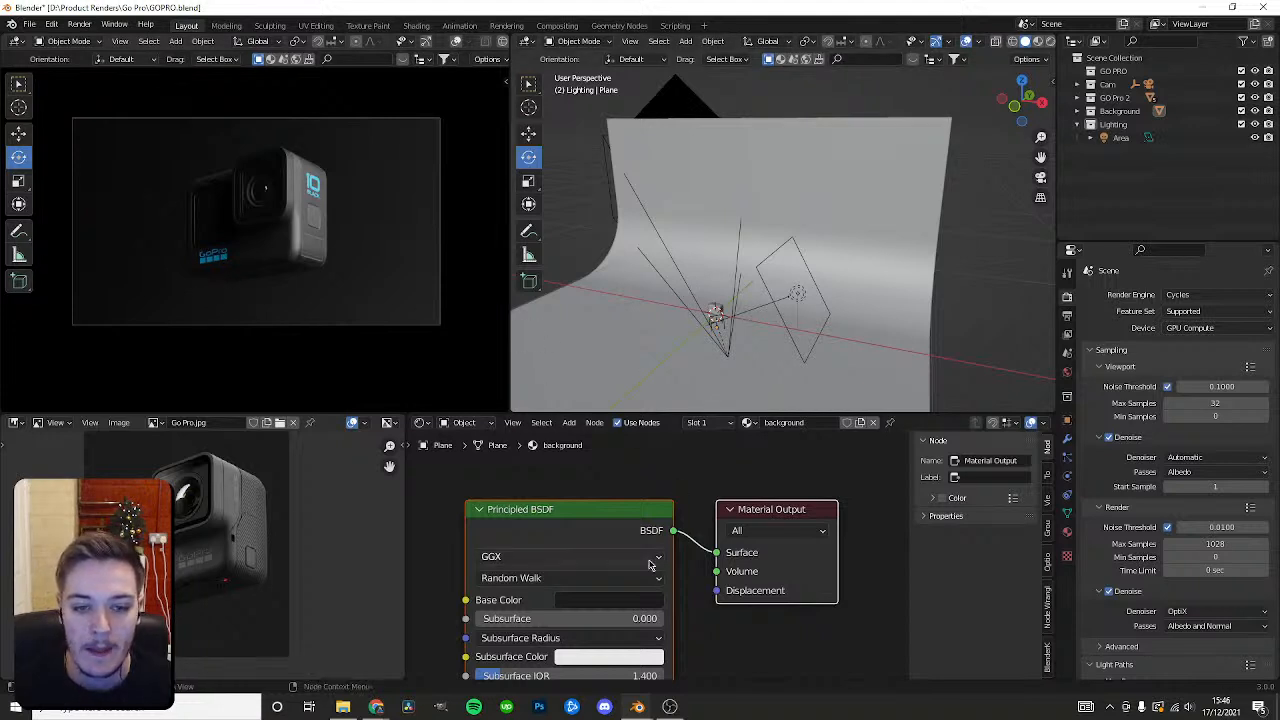
Raise the brightness of the background material's base colour to near white.
click(640, 599)
drag(630, 556, 680, 556)
drag(704, 413, 704, 352)
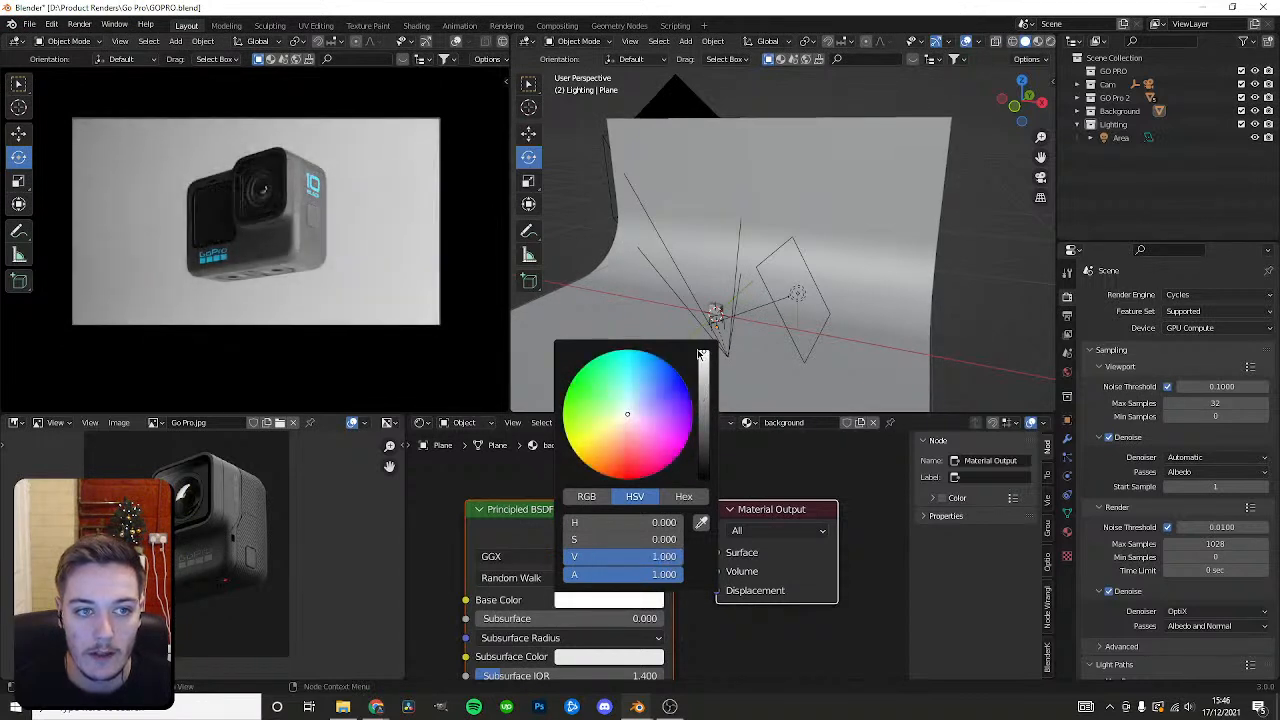
drag(701, 448, 704, 359)
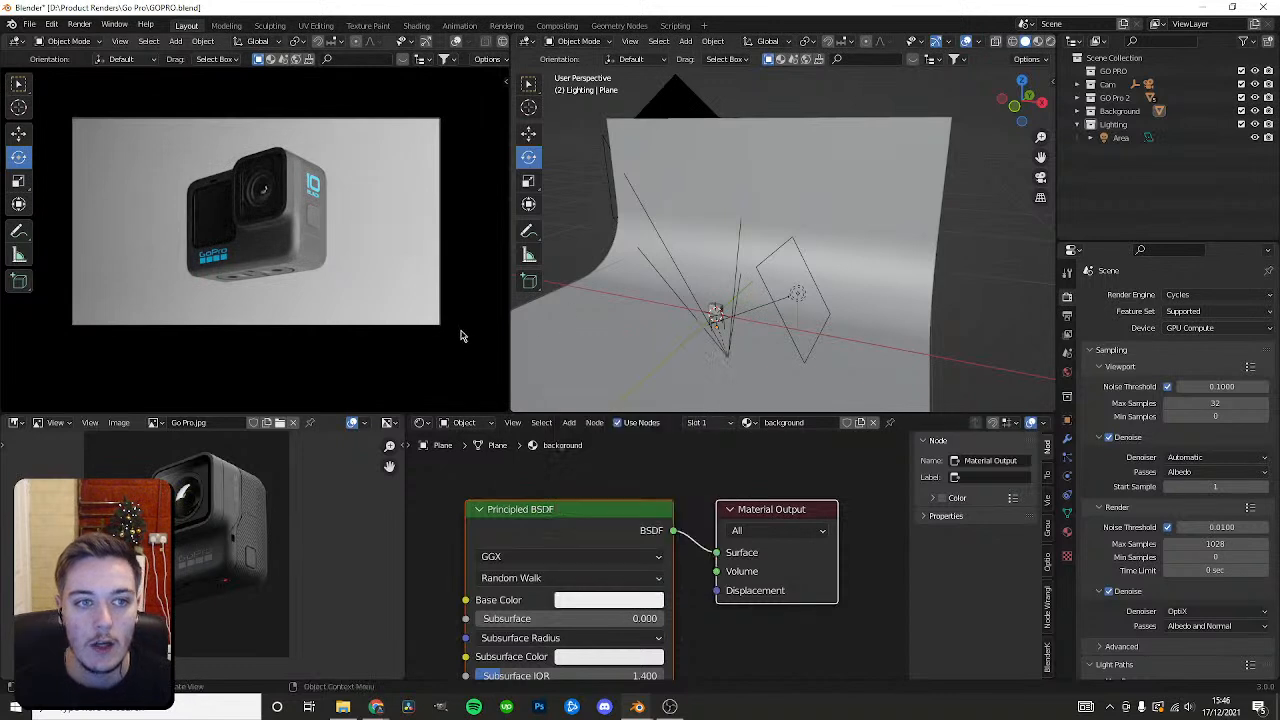
Hide the Background collection and set the world background strength to 0.7.
click(1255, 111)
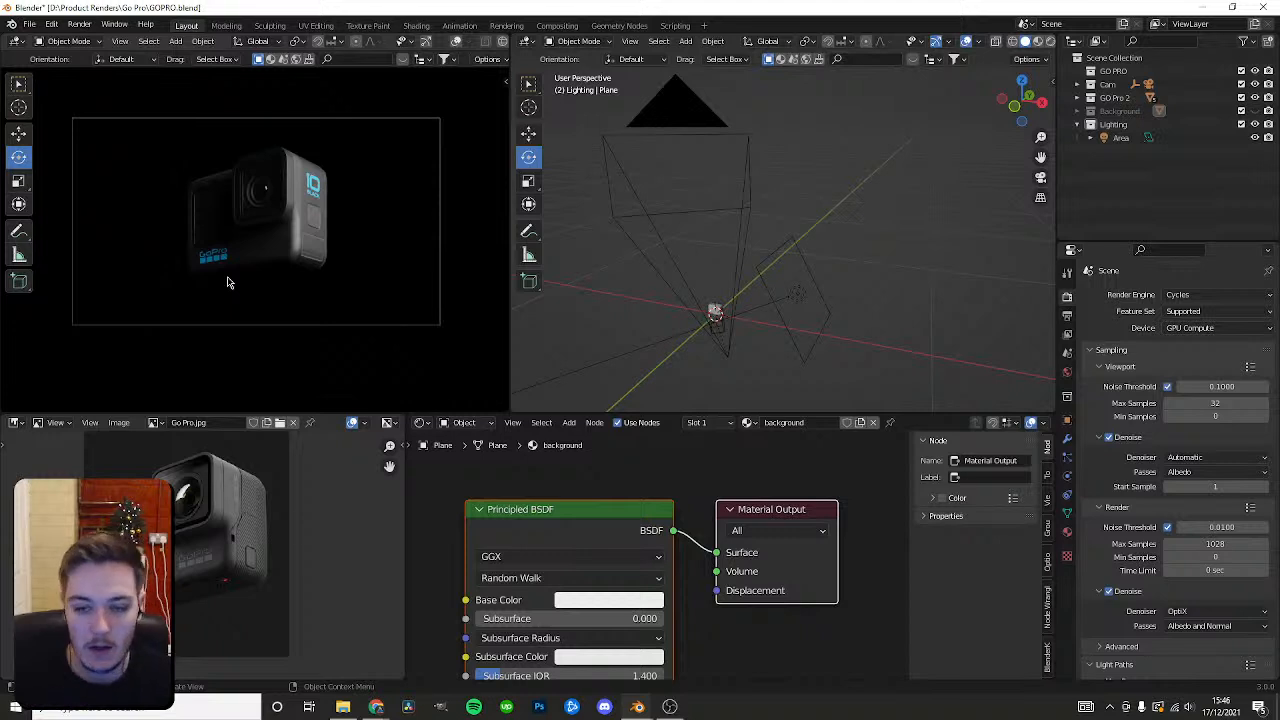
click(438, 422)
click(462, 450)
drag(540, 571, 584, 571)
drag(548, 571, 508, 571)
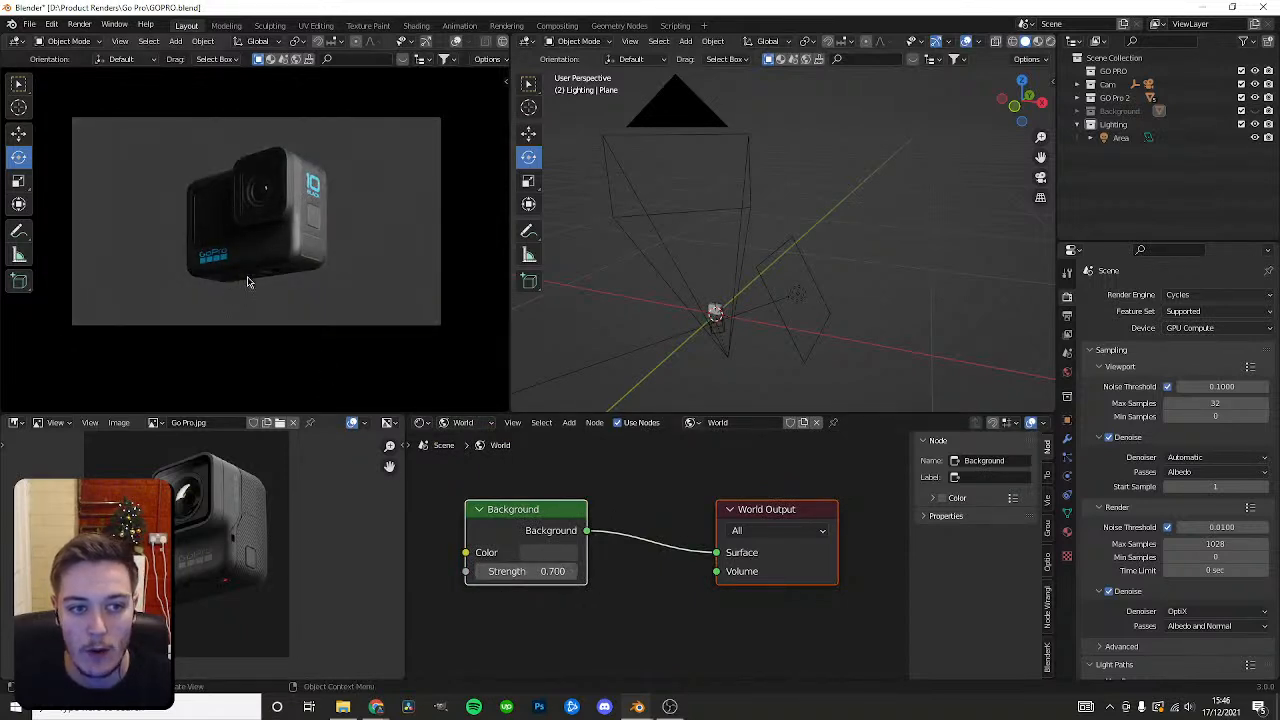
Switch the world strength between 0 and 0.7, leave it at 0, and show the Background collection again.
click(546, 571)
text(0)
key(Return)
mouse_move(547, 571)
mouse_down()
mouse_move(597, 571)
mouse_move(572, 571)
mouse_up()
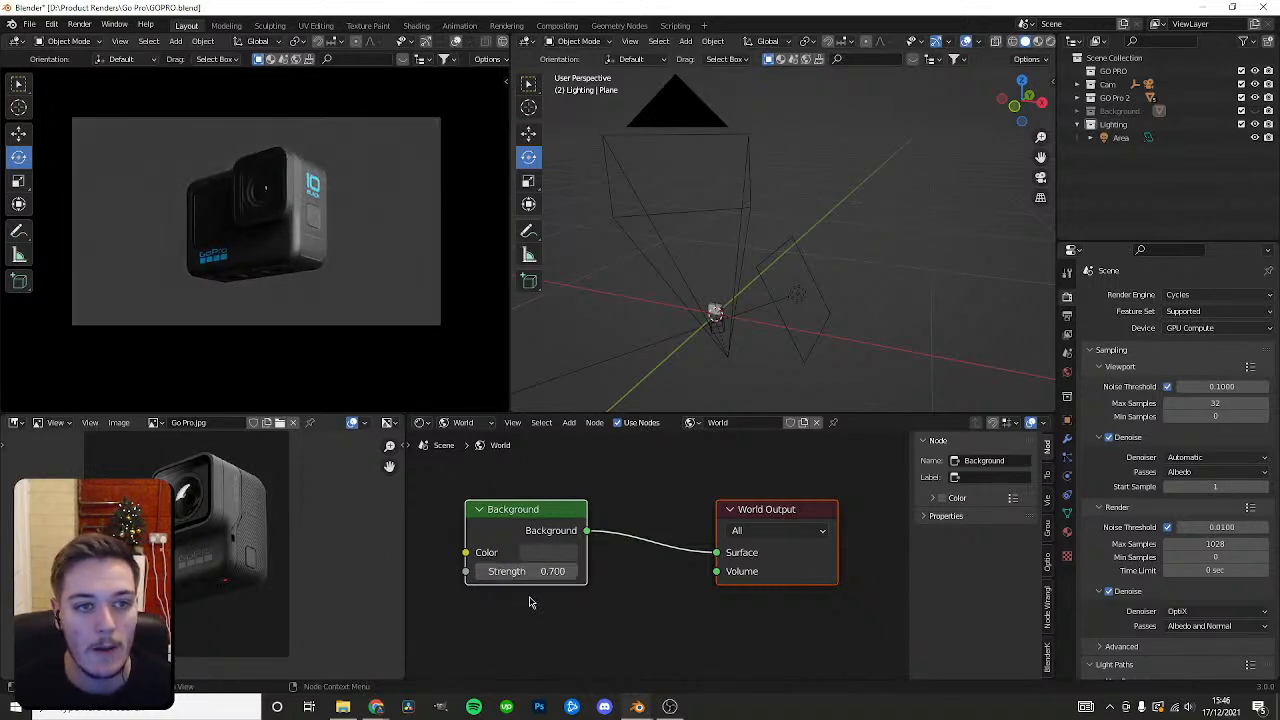
click(540, 571)
text(0)
key(Return)
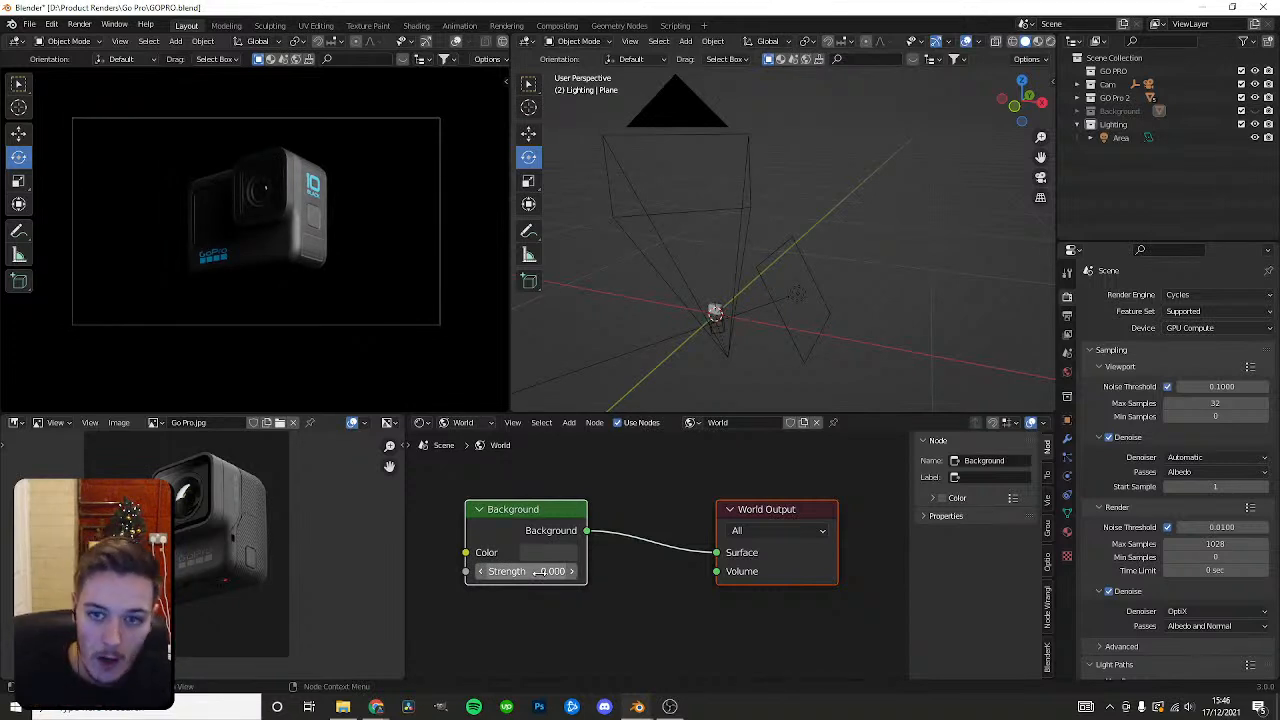
click(800, 296)
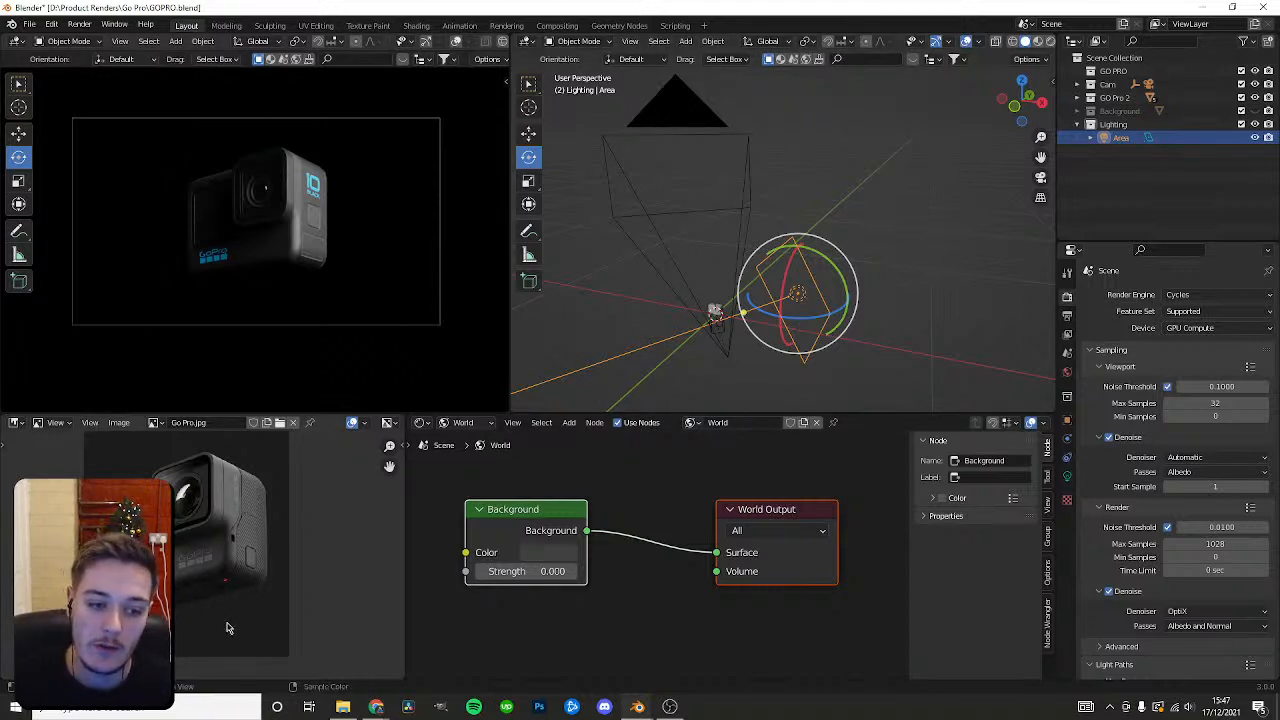
click(1254, 111)
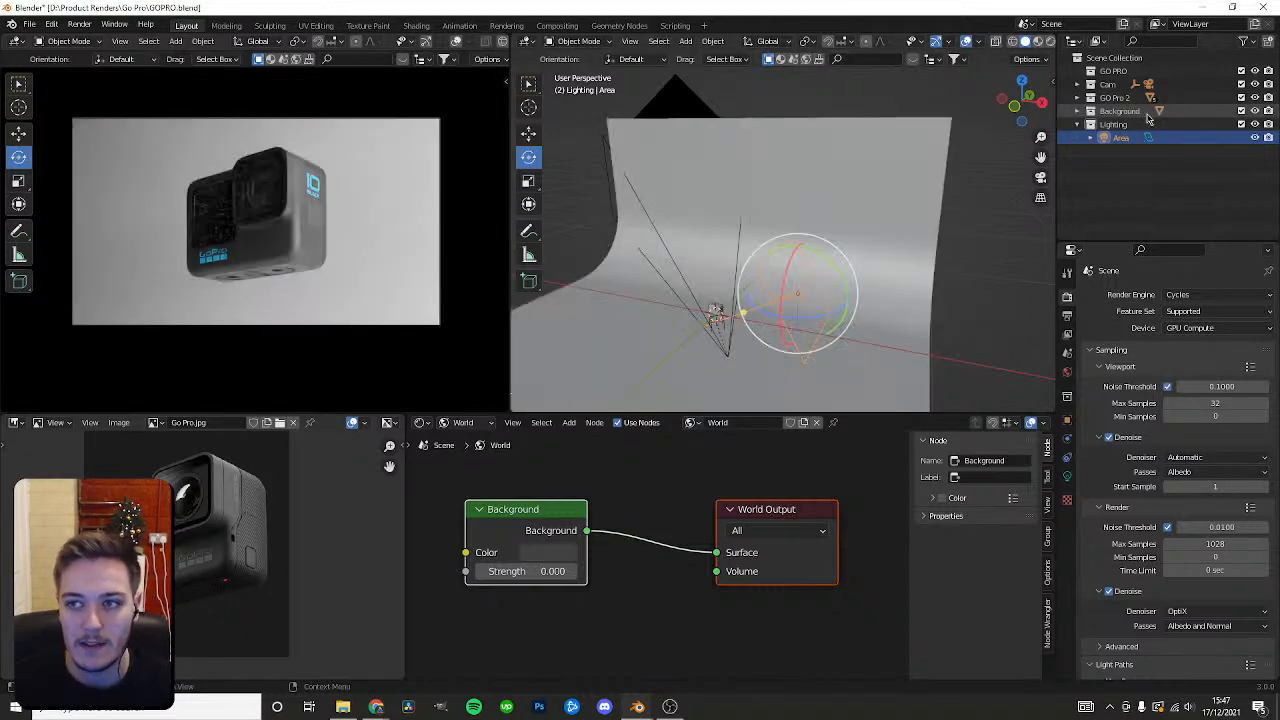
Return the shader editor to the background plane's material and set its base colour to white.
click(1077, 111)
click(1121, 124)
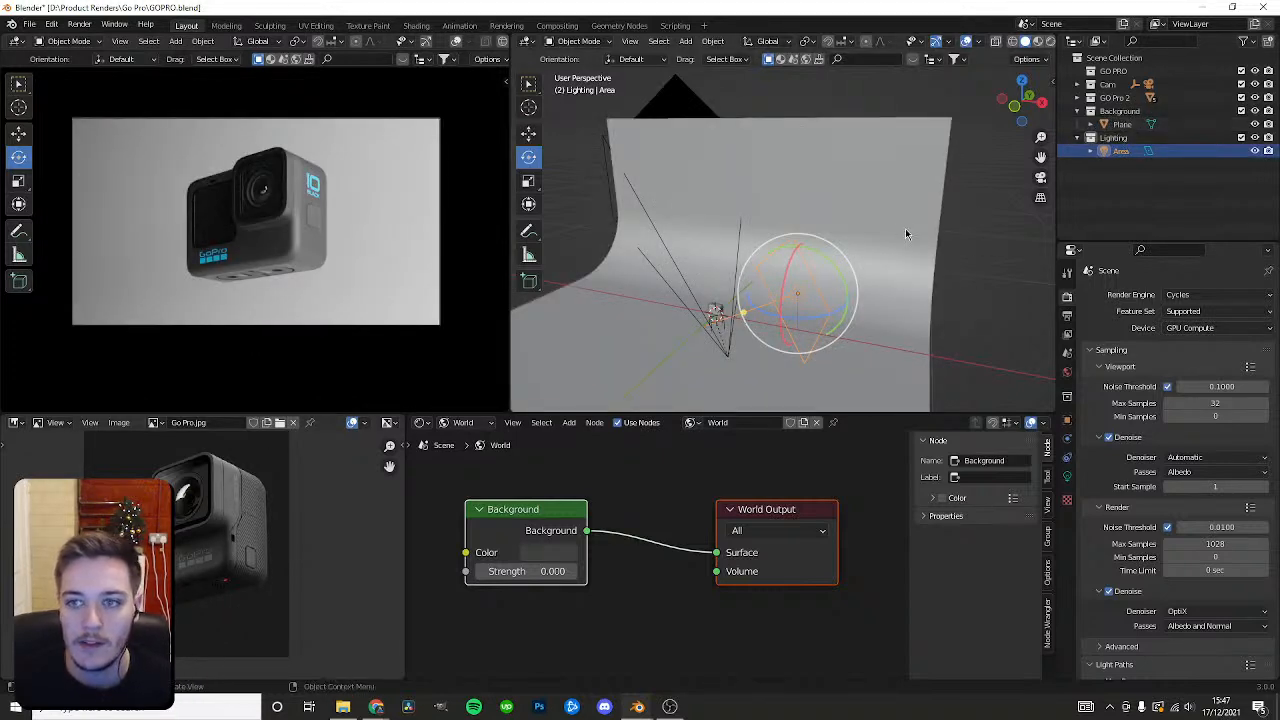
click(427, 422)
click(482, 434)
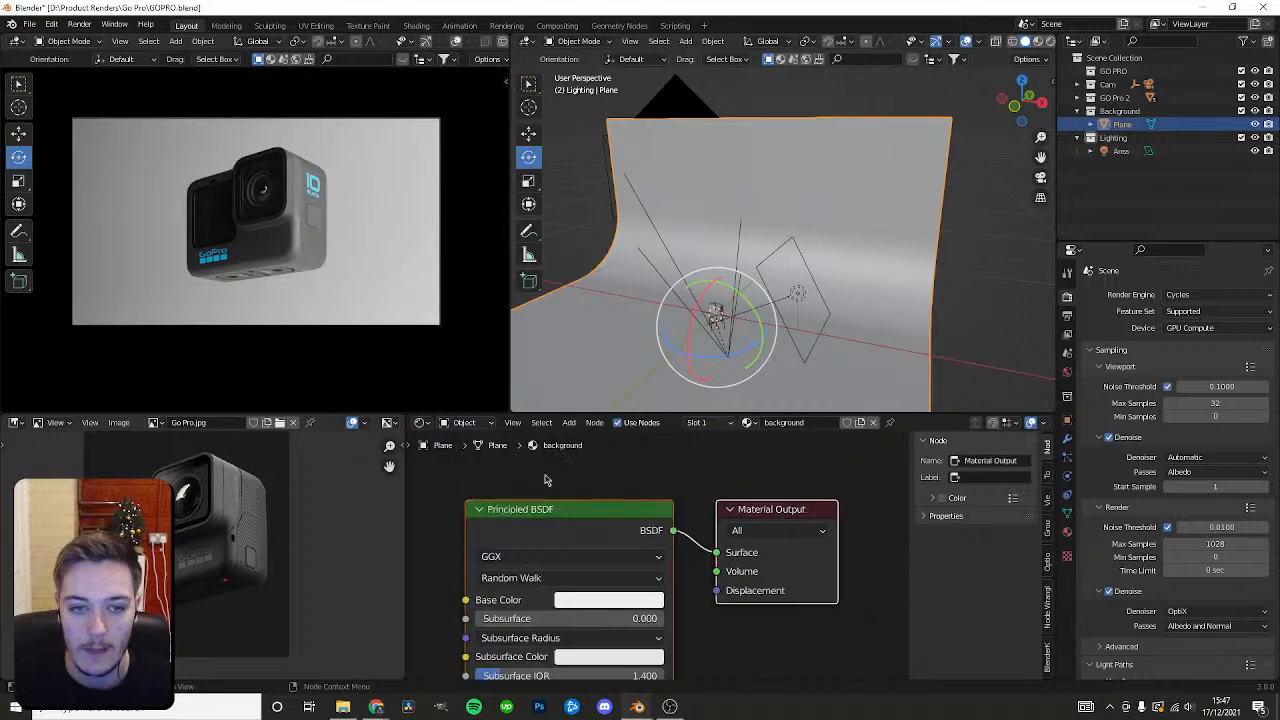
click(632, 601)
mouse_move(703, 355)
mouse_down()
mouse_move(703, 462)
mouse_move(703, 372)
mouse_up()
click(610, 600)
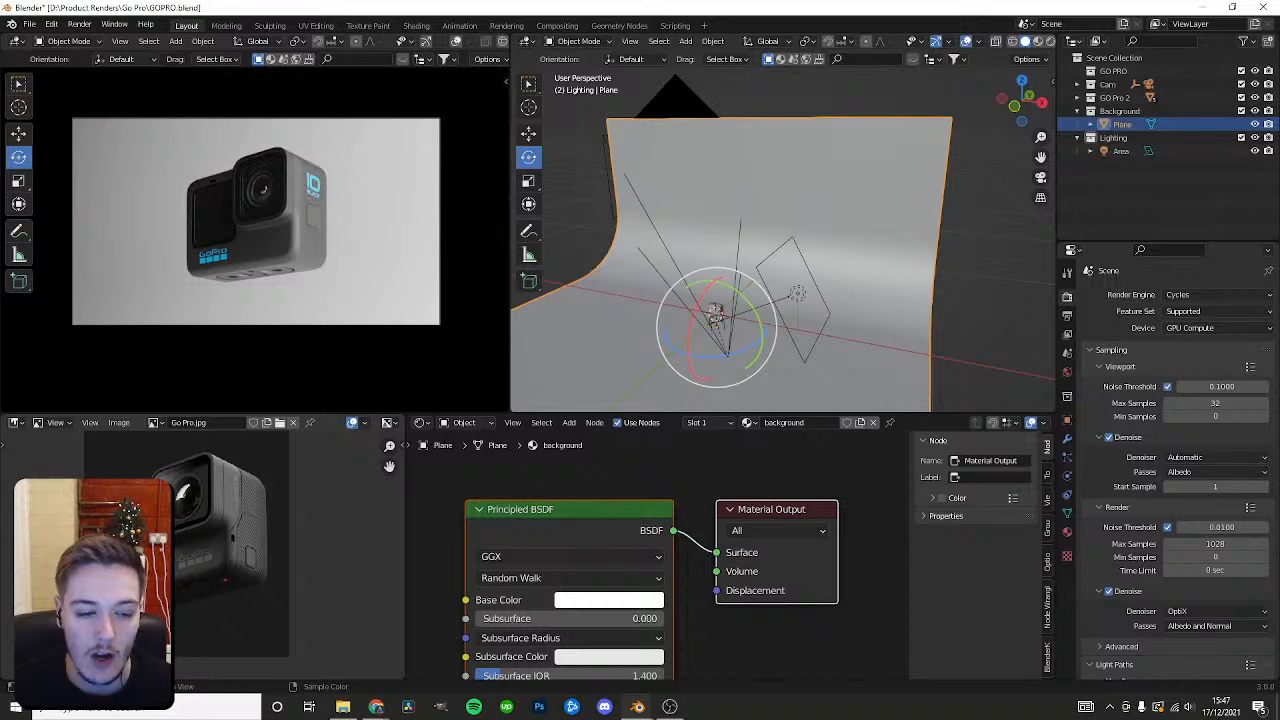
Add a second area light to the Lighting collection.
click(1143, 150)
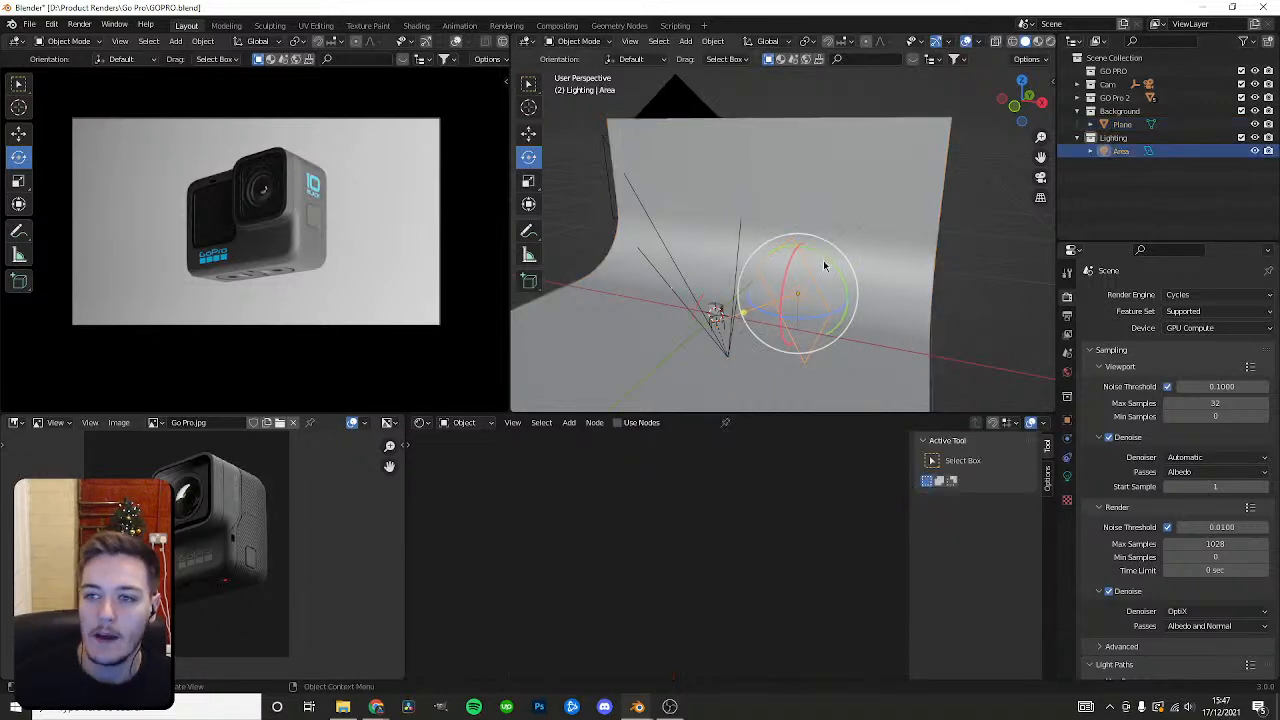
click(1115, 138)
key(shift+a)
mouse_move(705, 269)
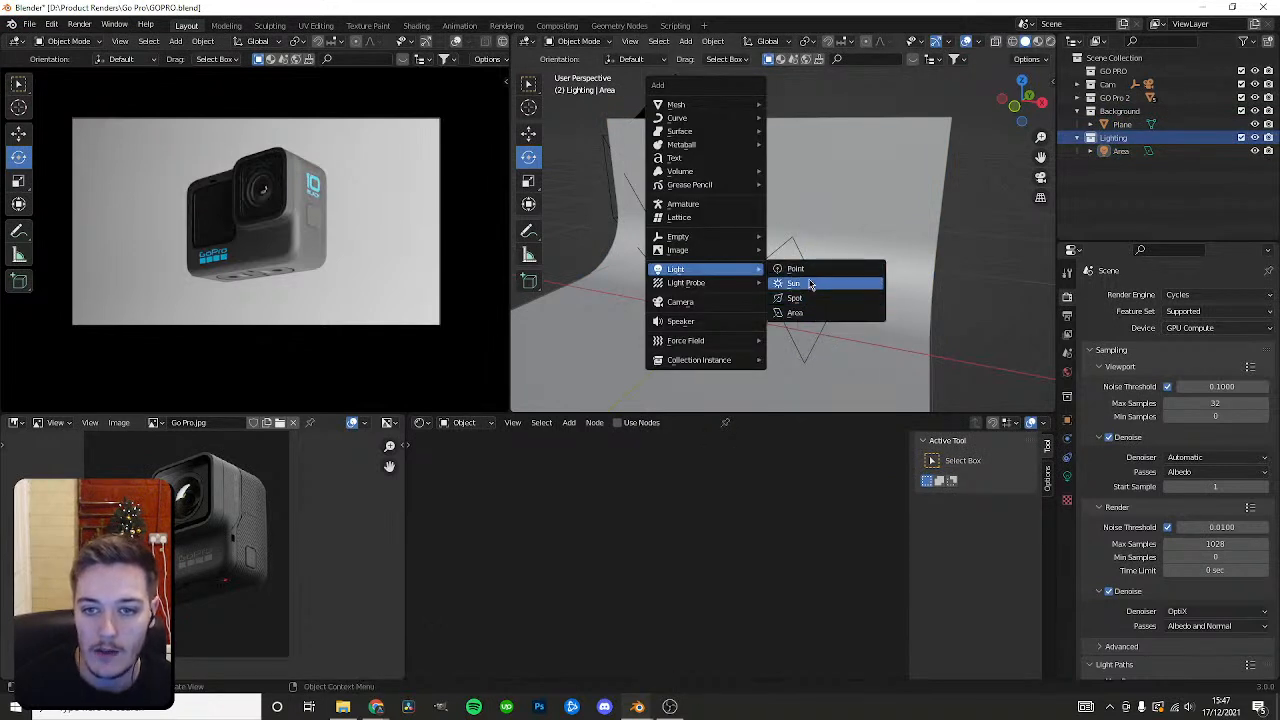
click(800, 312)
Move and resize the new area light near the GoPro and rotate it 90° about the X axis.
key(shift+space)
key(g)
mouse_move(730, 276)
mouse_down()
mouse_move(717, 214)
mouse_move(720, 284)
mouse_move(714, 228)
mouse_move(716, 265)
mouse_up()
key(s)
click(780, 305)
text(rx90)
key(Return)
Place the new area light in front of the GoPro at its lens side and adjust its scale and height.
middle_drag(752, 293, 723, 290)
drag(723, 288, 655, 317)
middle_drag(657, 316, 771, 314)
scroll(771, 314, down, 1)
mouse_move(790, 307)
mouse_down()
mouse_move(757, 303)
mouse_move(769, 304)
mouse_up()
key(s)
click(733, 282)
drag(716, 258, 705, 220)
Rescale the front area light and turn it about its vertical axis toward the GoPro.
scroll(184, 484, up, 2)
middle_drag(906, 234, 854, 258)
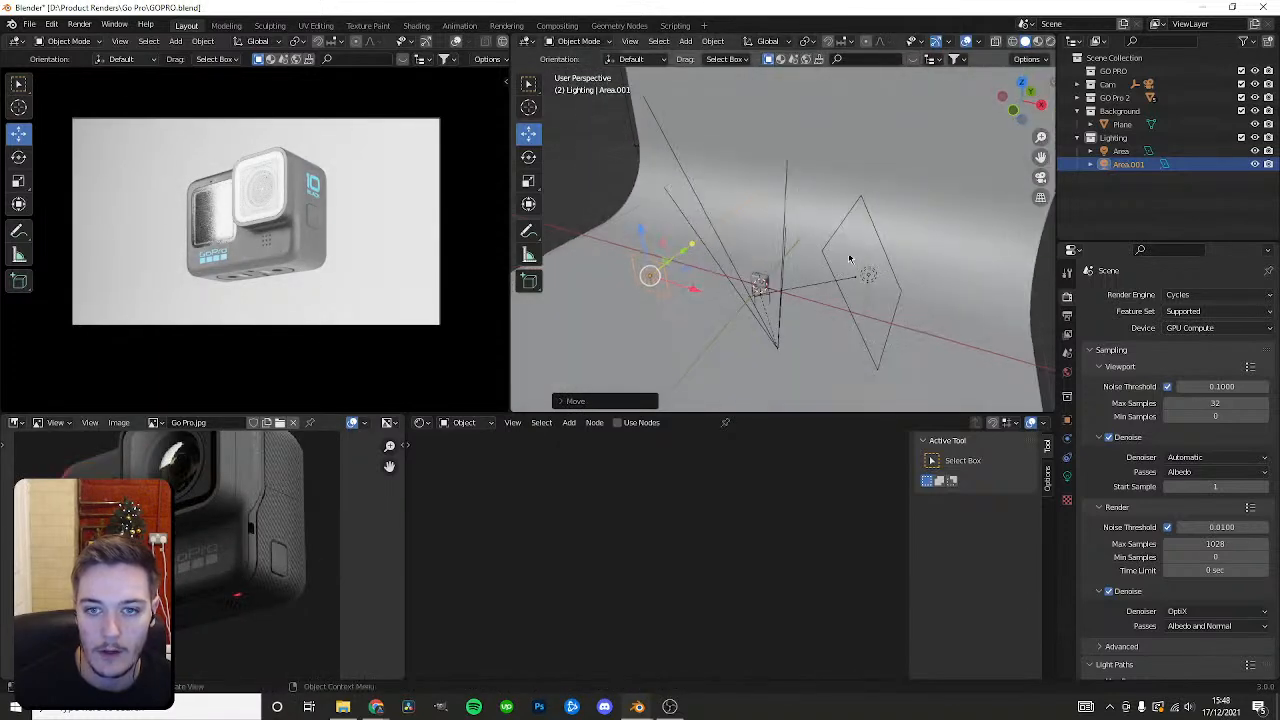
key(s)
click(744, 268)
key(shift+space)
key(r)
drag(674, 301, 634, 300)
Try rotating the front area light further and moving it along the global Y axis.
middle_drag(706, 308, 850, 282)
drag(822, 340, 848, 326)
key(ctrl+z)
key(shift+space)
key(g)
key(g)
key(y)
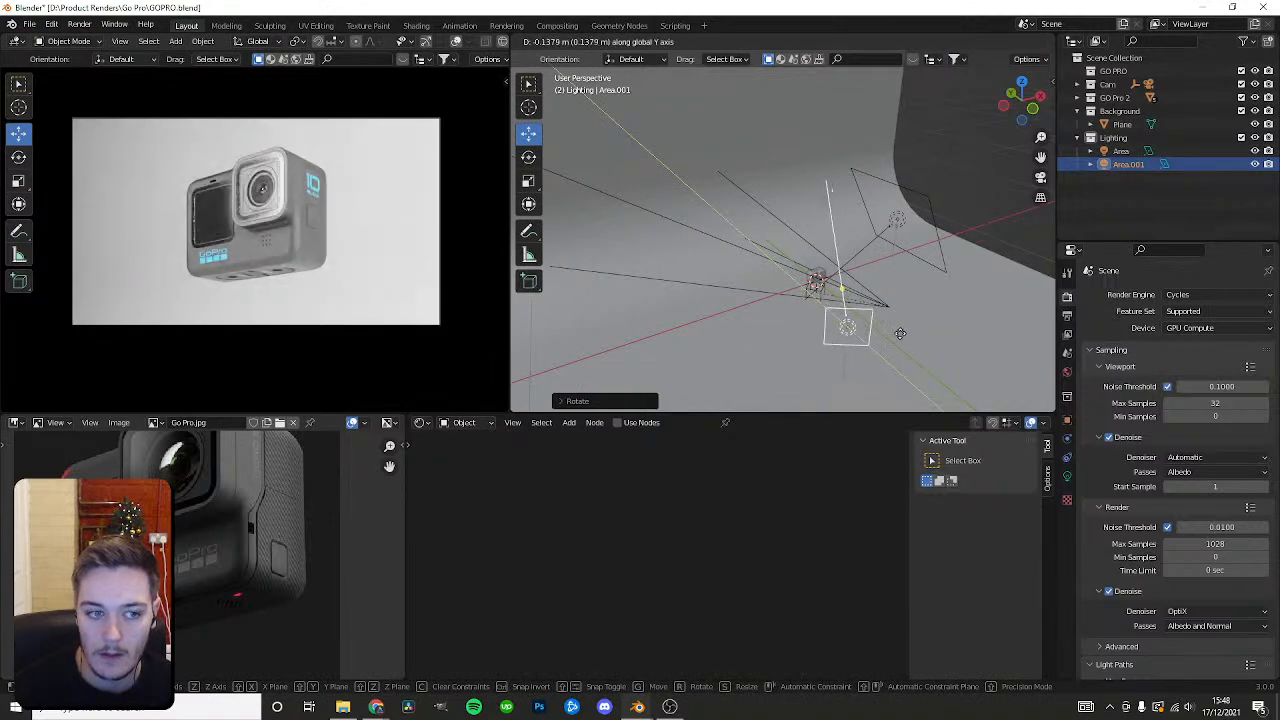
click(806, 315)
middle_drag(820, 305, 772, 280)
key(ctrl+z)
Lower the front area light slightly and set its power to 400 mW.
drag(702, 186, 716, 236)
click(1067, 476)
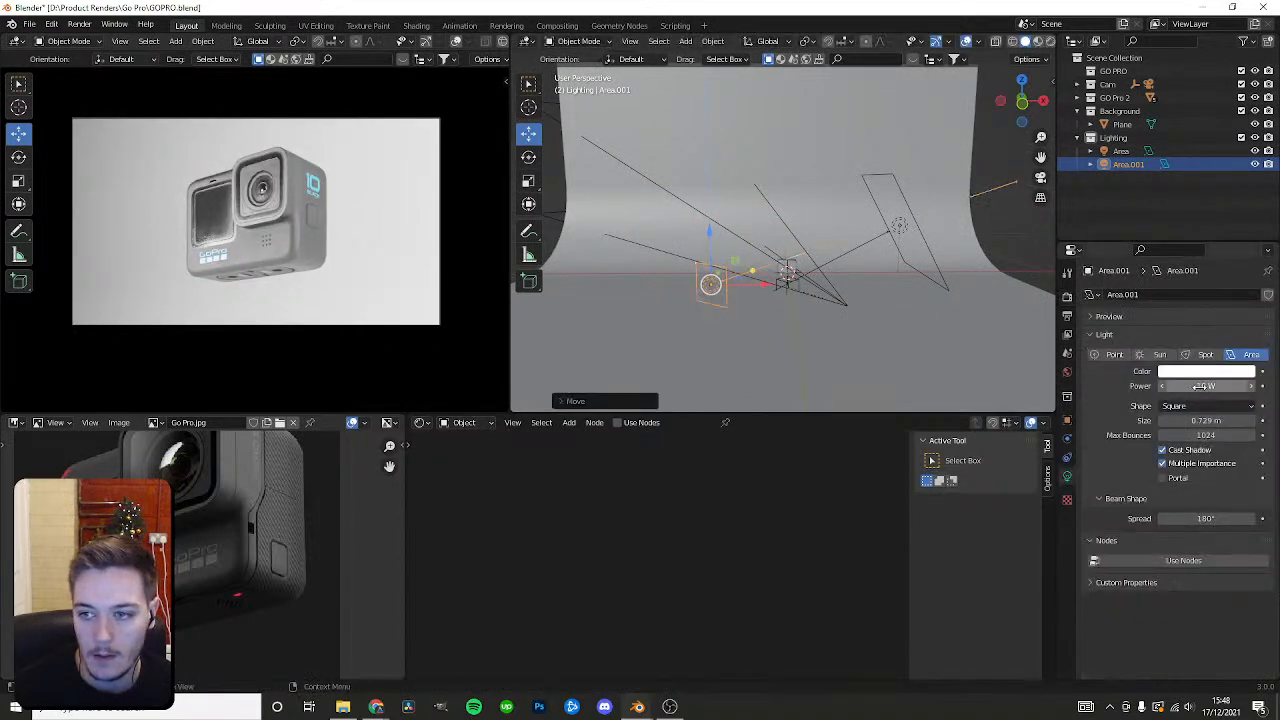
drag(1206, 386, 1180, 386)
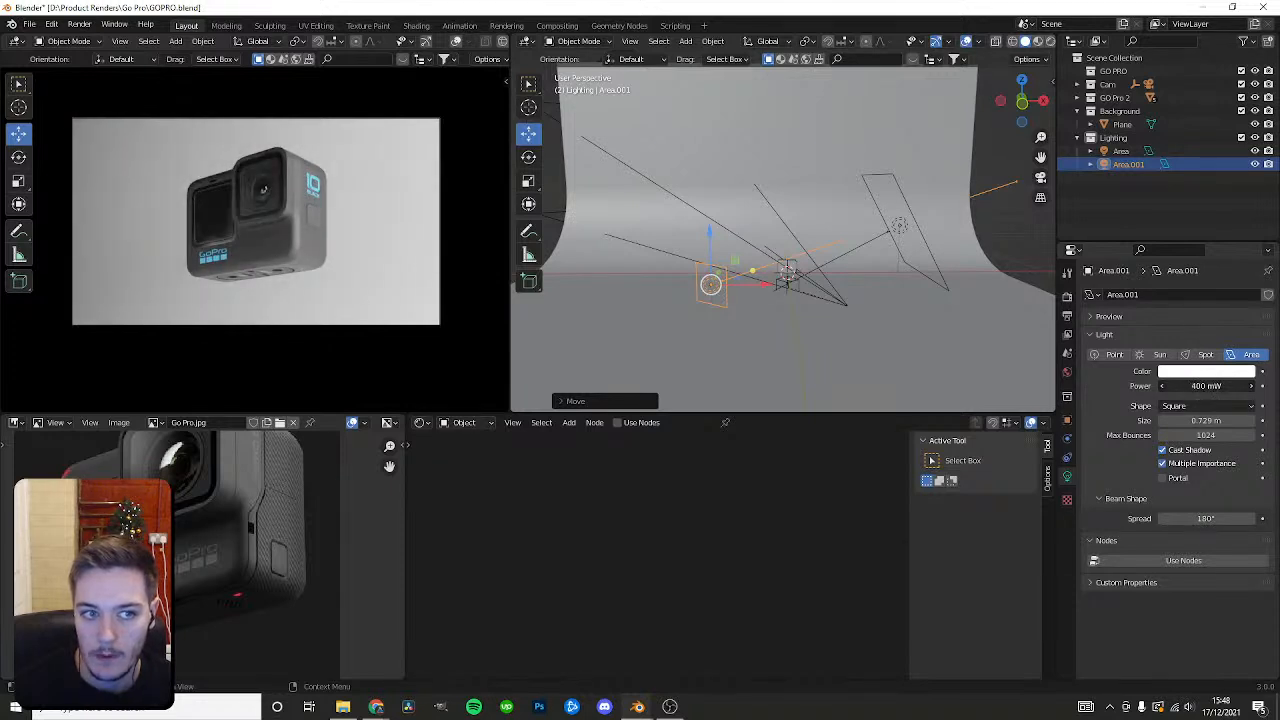
Raise the front area light above the GoPro's height and scale it down.
drag(709, 244, 708, 198)
key(s)
click(748, 233)
key(s)
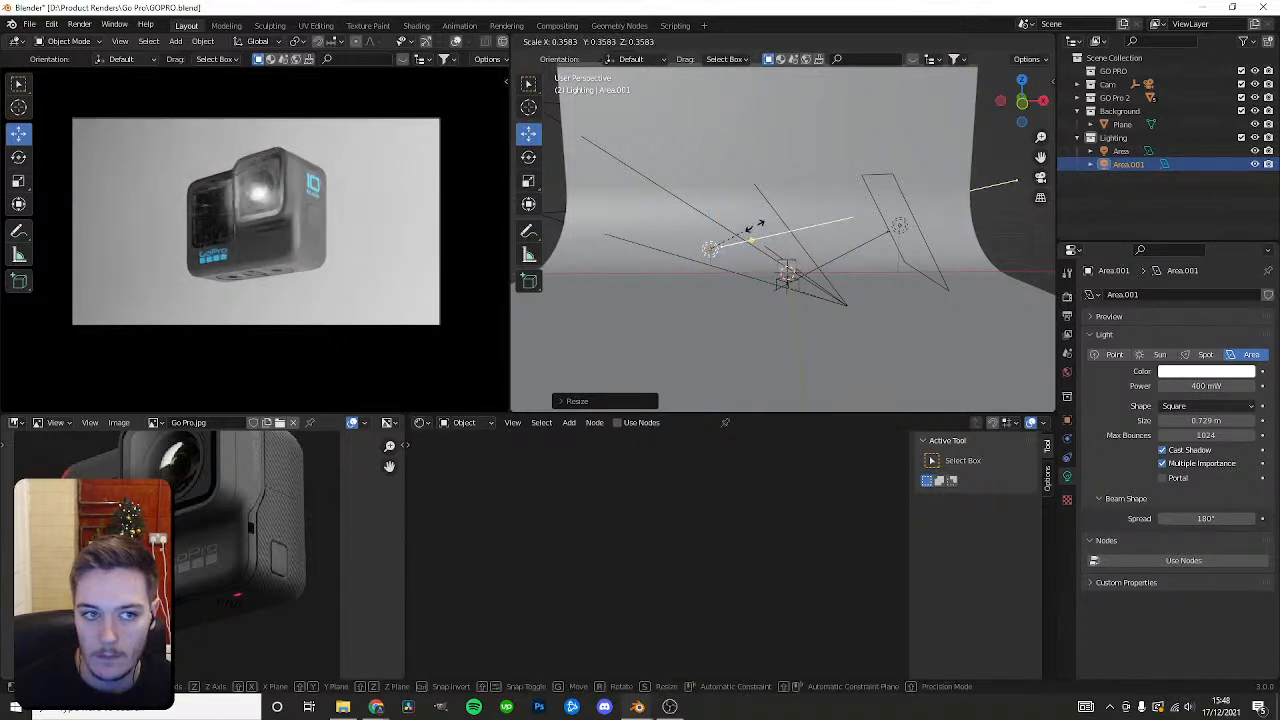
click(746, 228)
Try to enlarge the raised area light with the Scale tool.
key(shift+space)
key(s)
key(s)
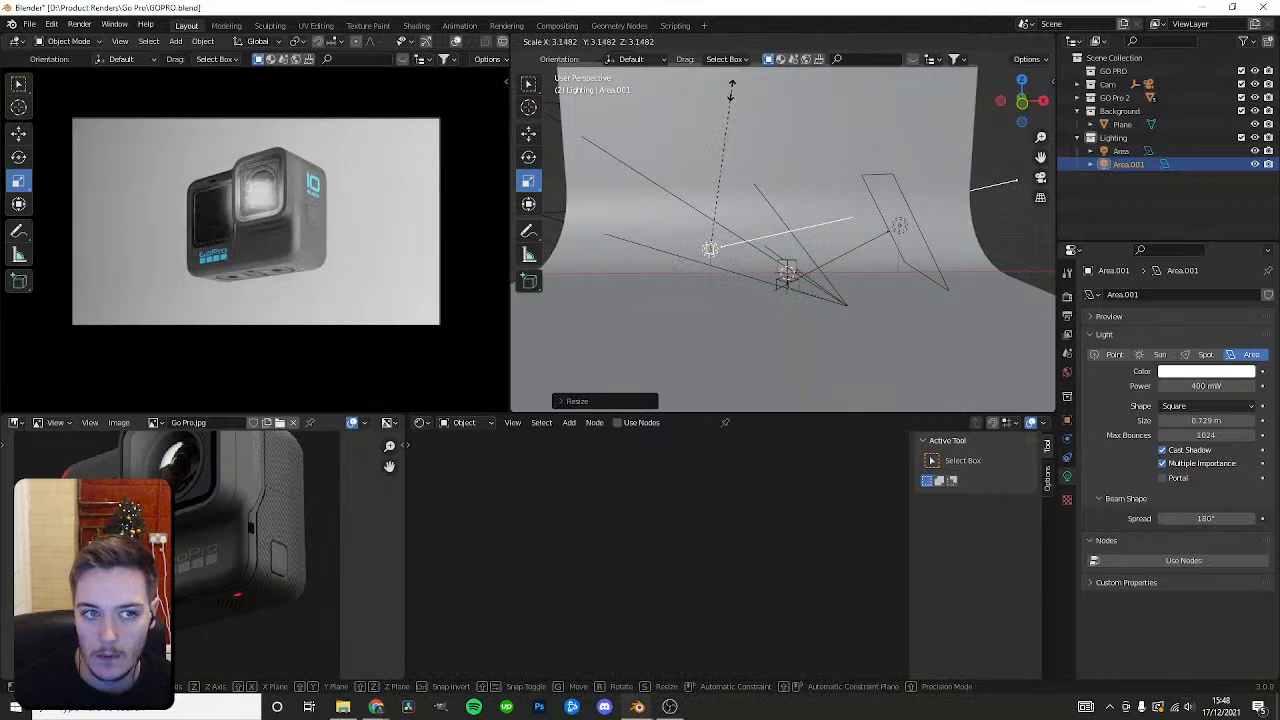
click(742, 165)
key(ctrl+z)
Scale the raised area light up again, judging its reflection on the GoPro's lens.
key(s)
click(709, 132)
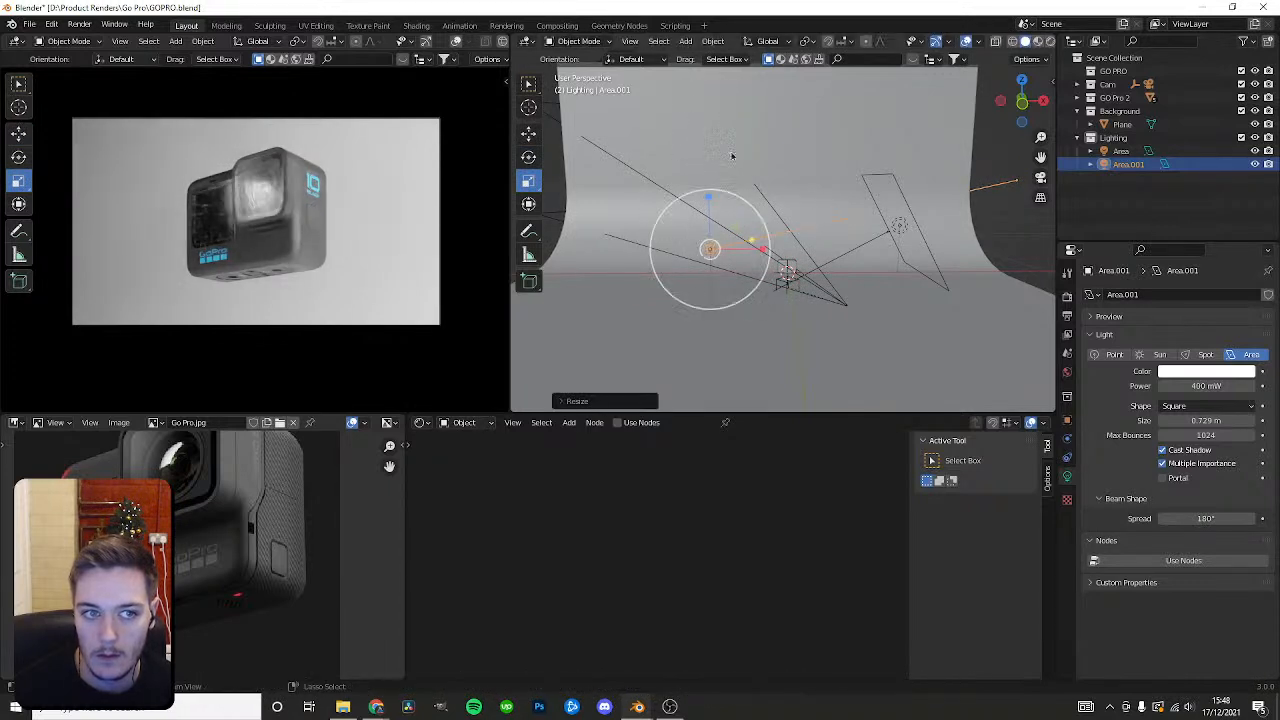
middle_drag(710, 132, 768, 243)
key(s)
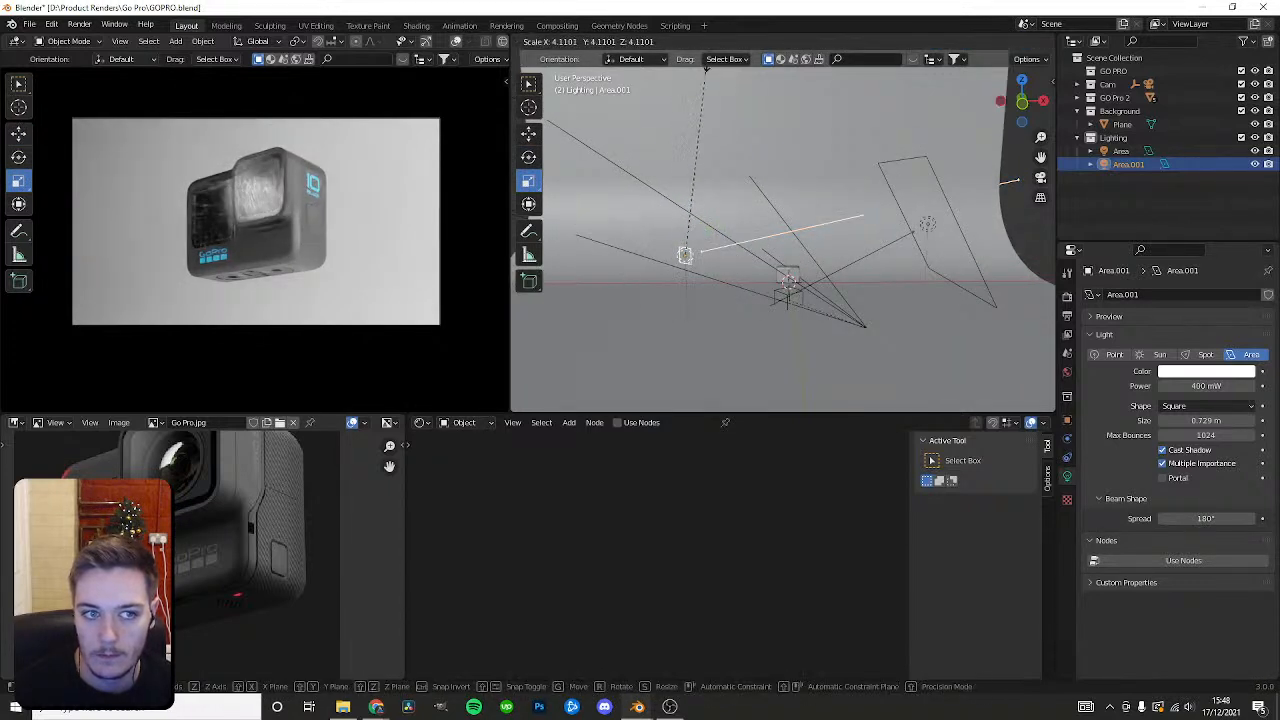
click(689, 141)
Move the front area light slightly higher and farther sideways from the GoPro.
key(shift+space)
click(785, 197)
mouse_move(687, 209)
mouse_down()
mouse_move(677, 184)
mouse_move(672, 195)
mouse_up()
drag(722, 240, 713, 239)
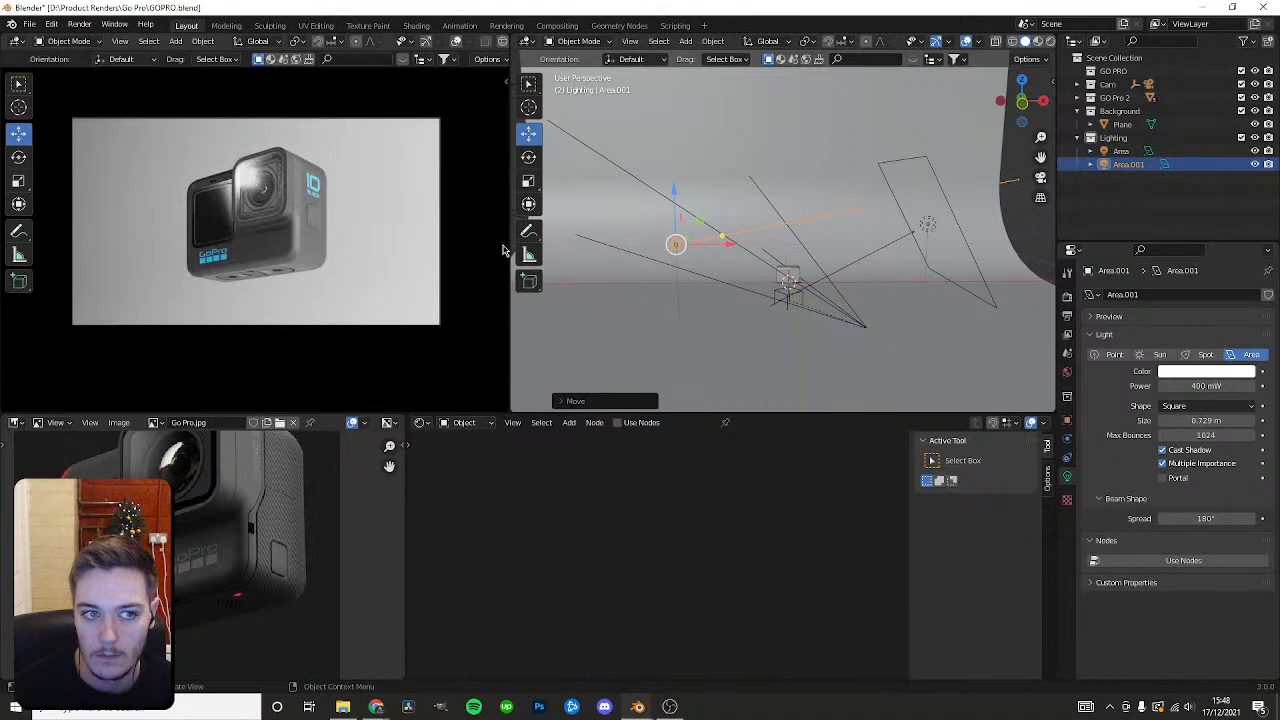
Set the front area light's size to 0.379 m and test its shadow and multiple importance options.
mouse_move(1206, 420)
mouse_down()
mouse_move(1268, 420)
mouse_move(1203, 420)
mouse_up()
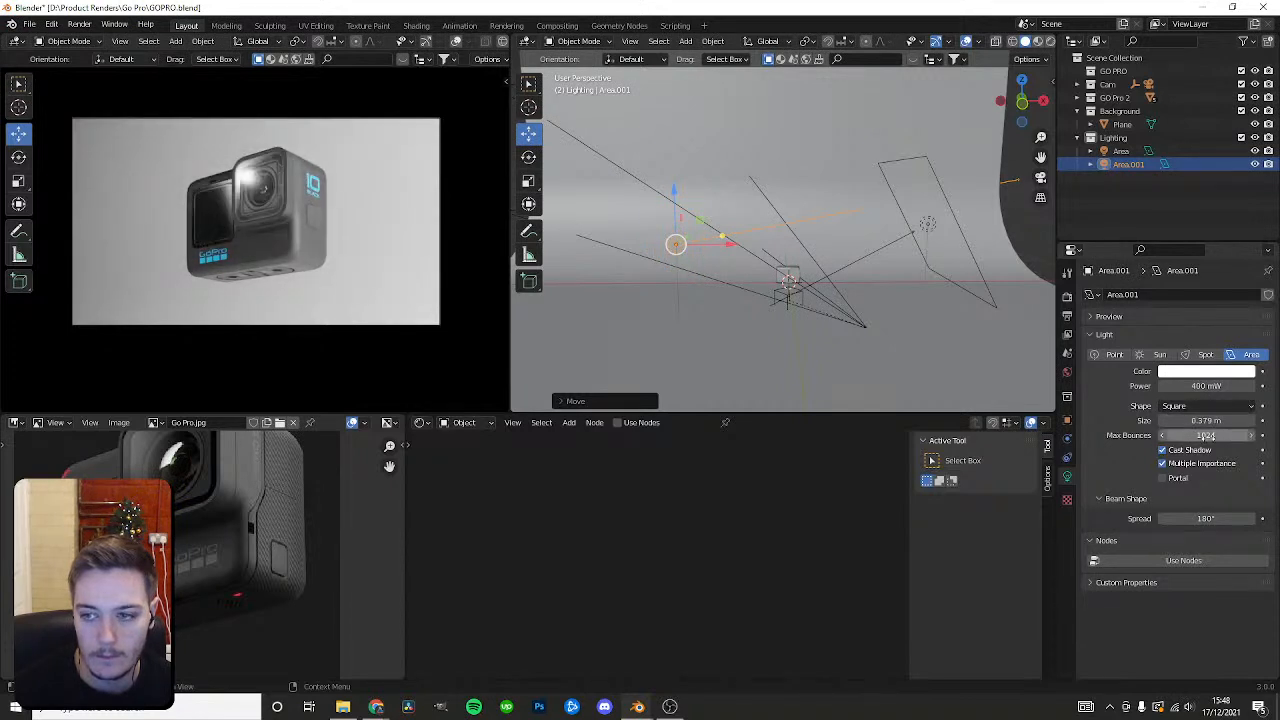
click(1163, 451)
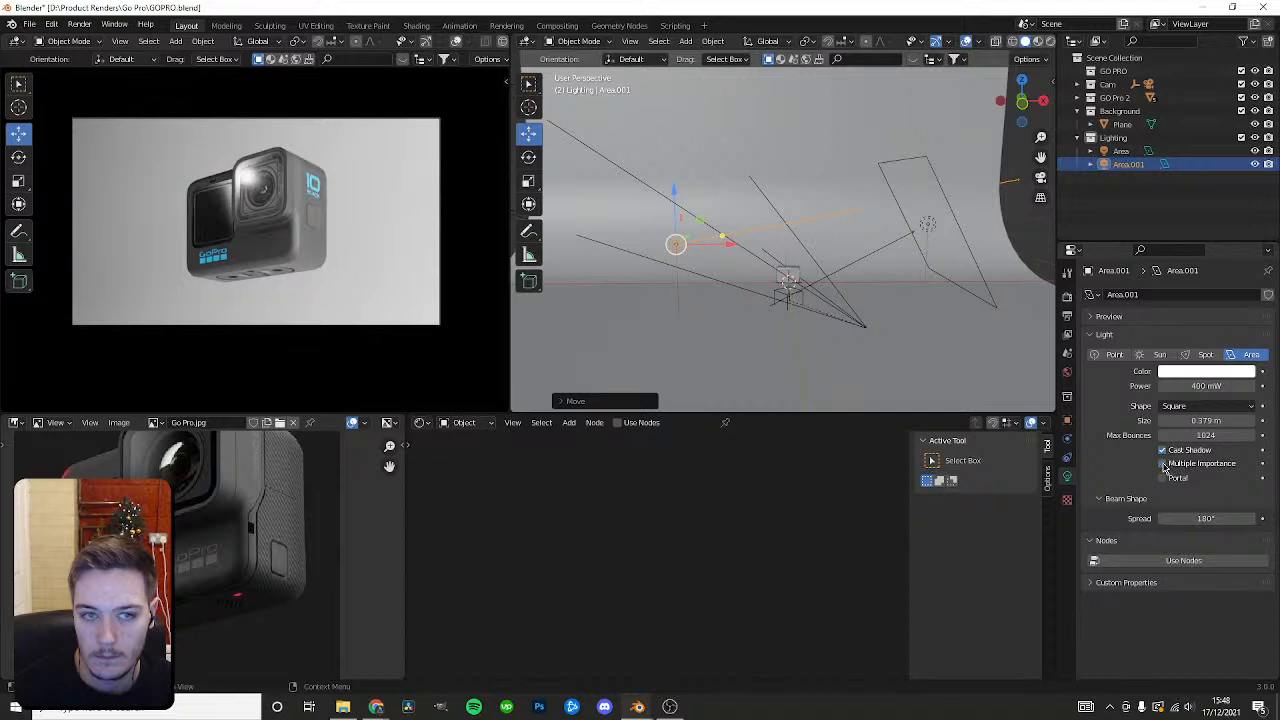
click(1163, 464)
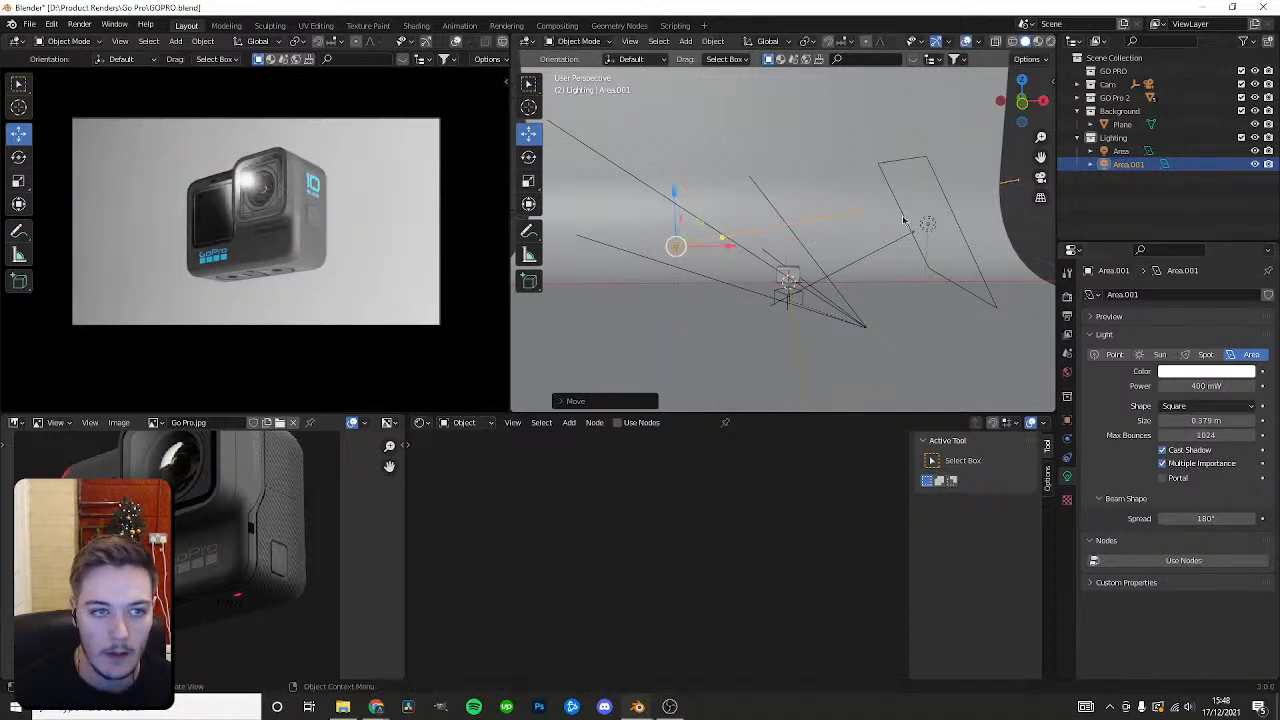
Reduce the front area light's power to 0 W and toggle its viewport visibility.
drag(1206, 386, 1150, 386)
click(1255, 164)
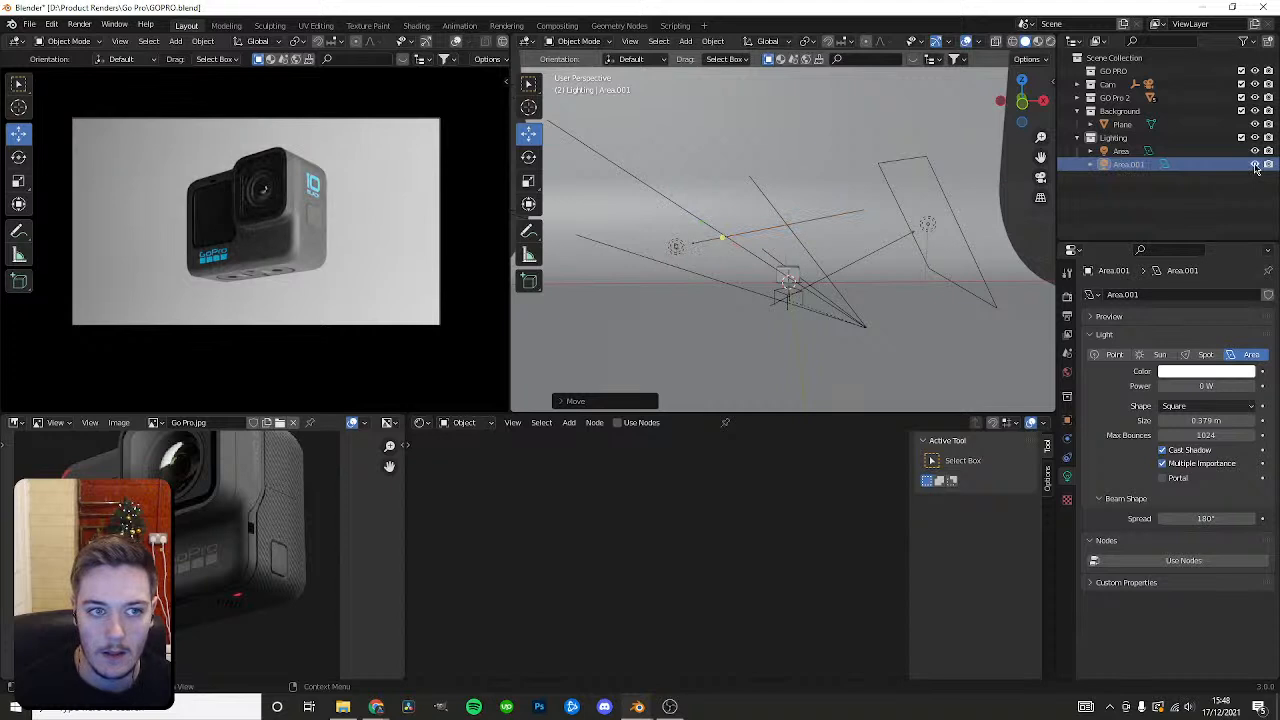
Show the front area light in the viewport and set its power to 40 mW.
click(1255, 164)
mouse_move(1200, 386)
mouse_down()
mouse_move(1230, 386)
mouse_move(1195, 386)
mouse_up()
Try moving the front area light slightly lower and undo the move.
middle_drag(909, 286, 687, 272)
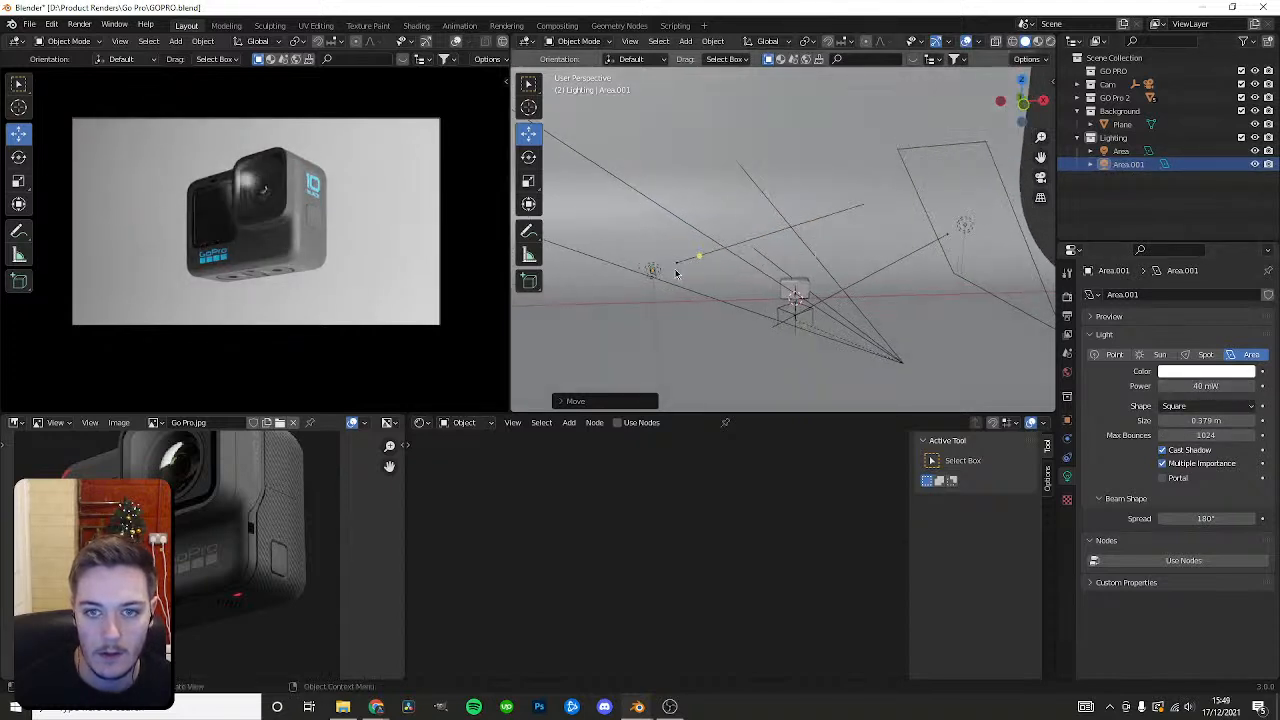
click(687, 272)
drag(650, 228, 695, 236)
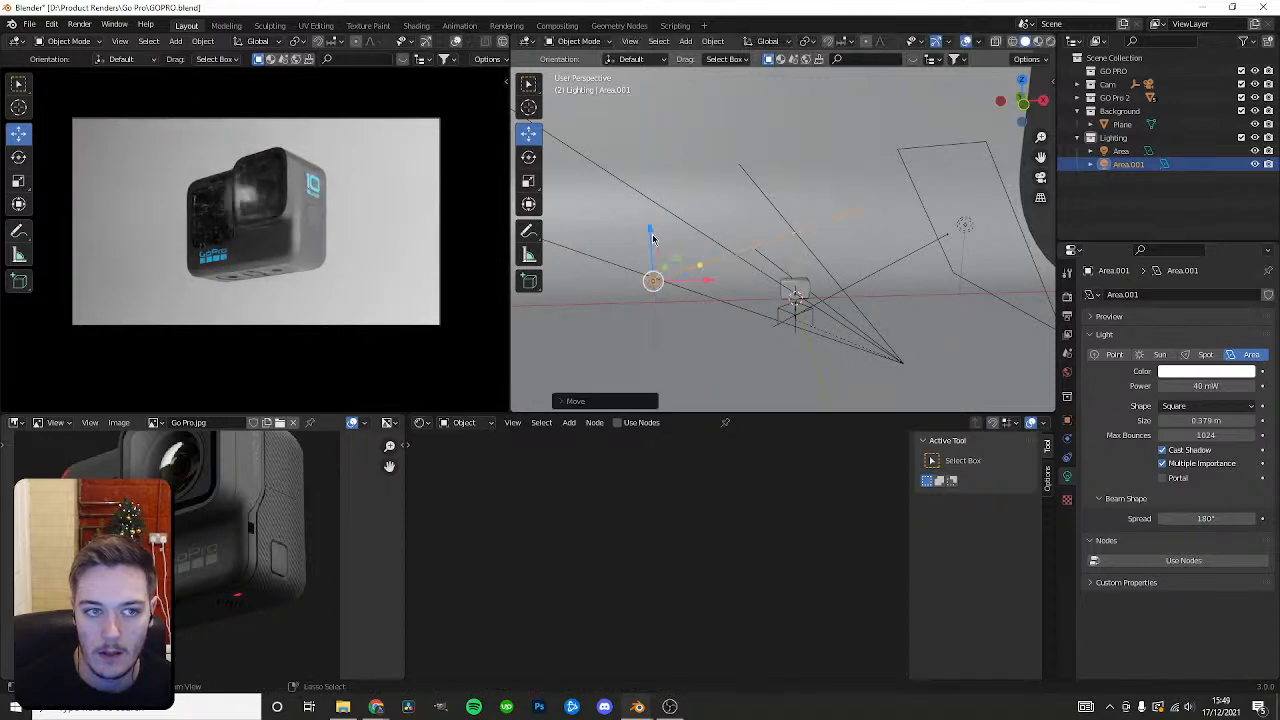
key(ctrl+z)
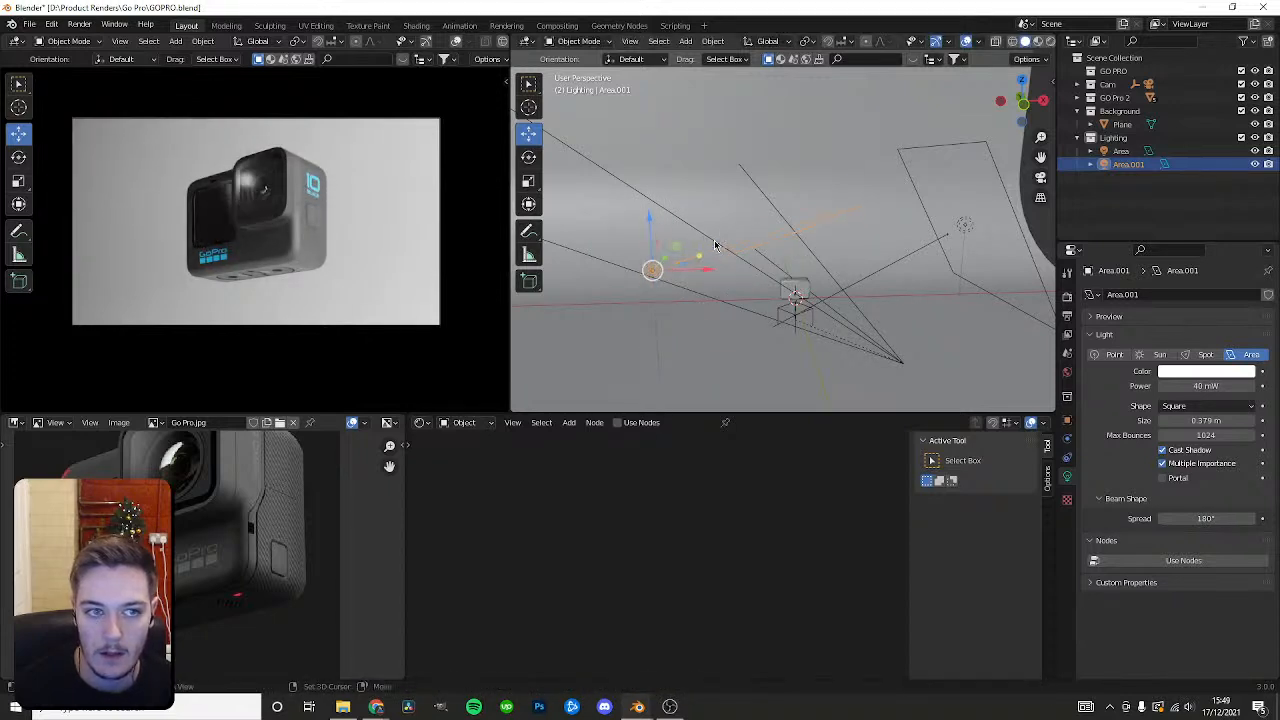
Scale the front area light in the viewport and keep the Scale tool active.
key(shift+space)
key(r)
key(s)
click(803, 229)
drag(677, 285, 644, 214)
key(shift+space)
key(s)
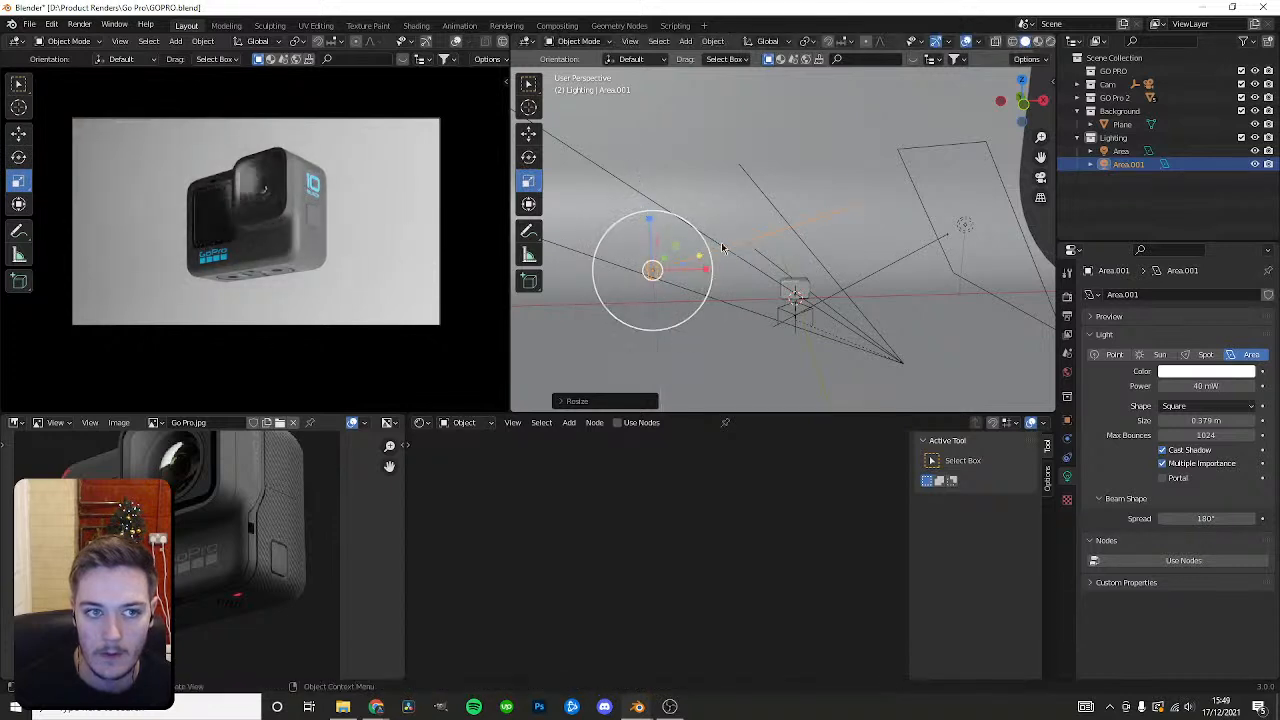
Save the file and set the front area light's size to 0.439 m while judging the lens reflection up close.
scroll(722, 247, up, 2)
key(ctrl+s)
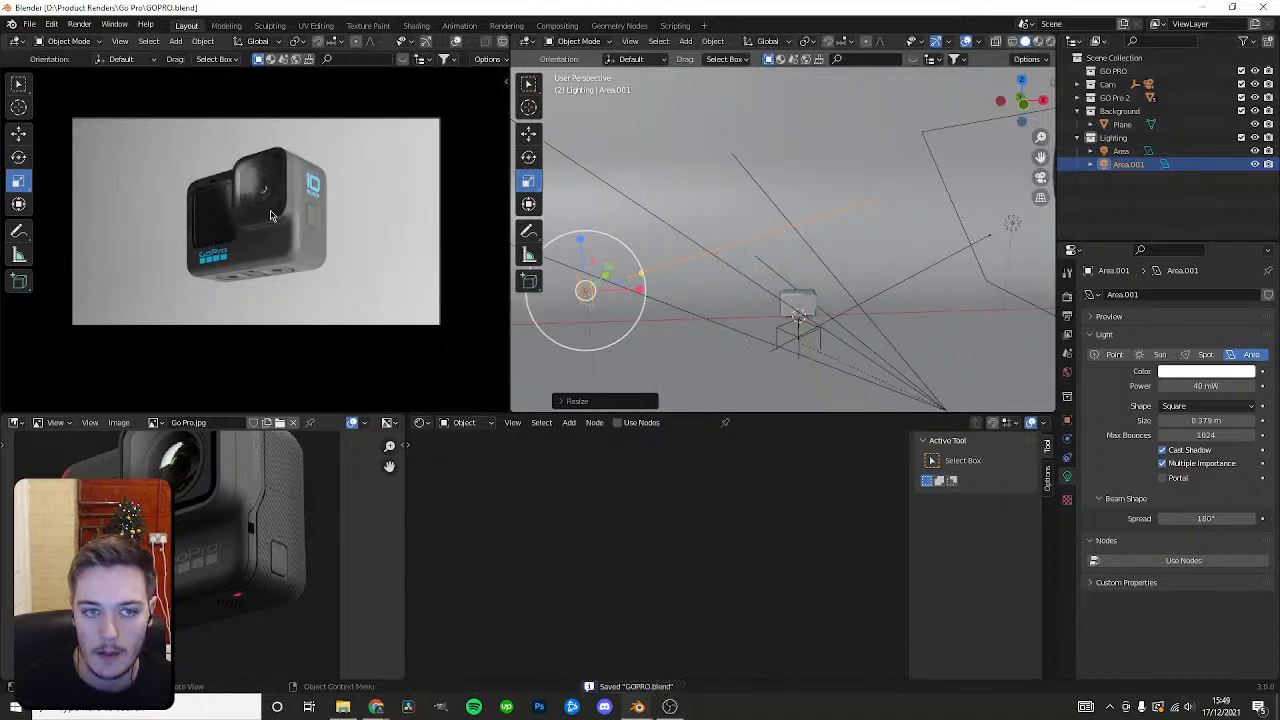
scroll(254, 289, up, 6)
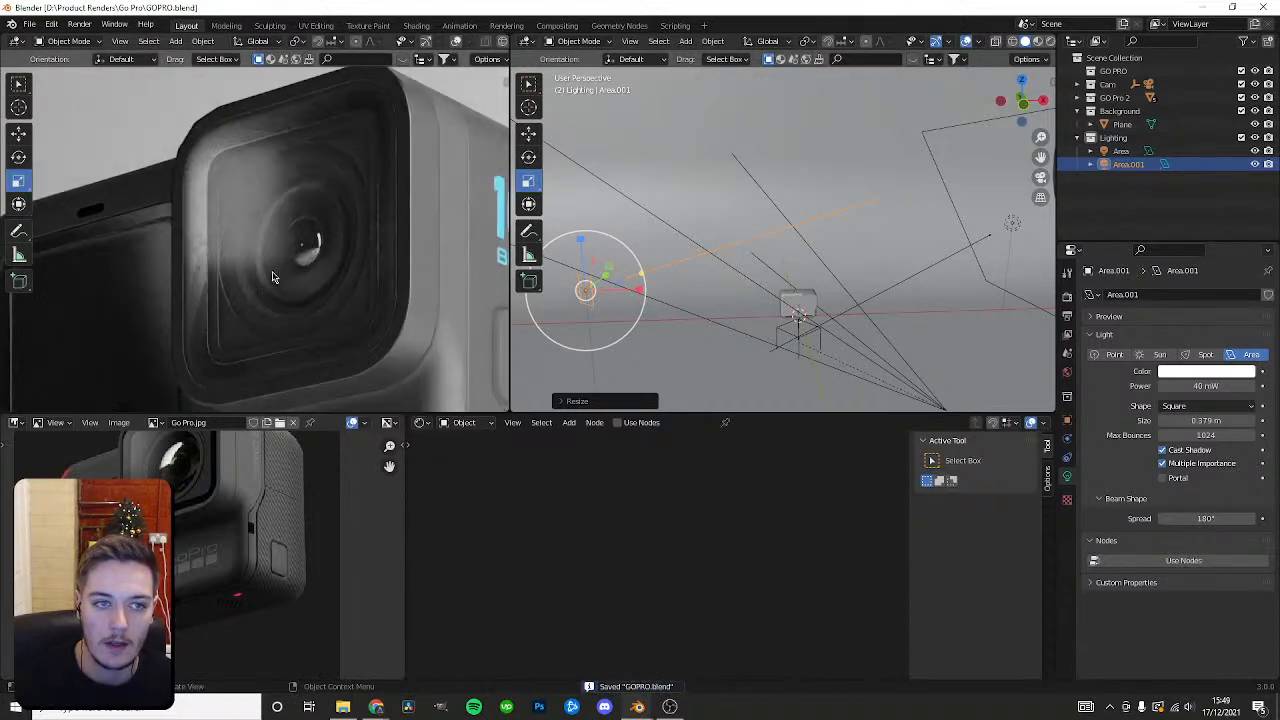
mouse_move(1205, 420)
mouse_down()
mouse_move(1158, 420)
mouse_move(1262, 420)
mouse_move(1206, 420)
mouse_up()
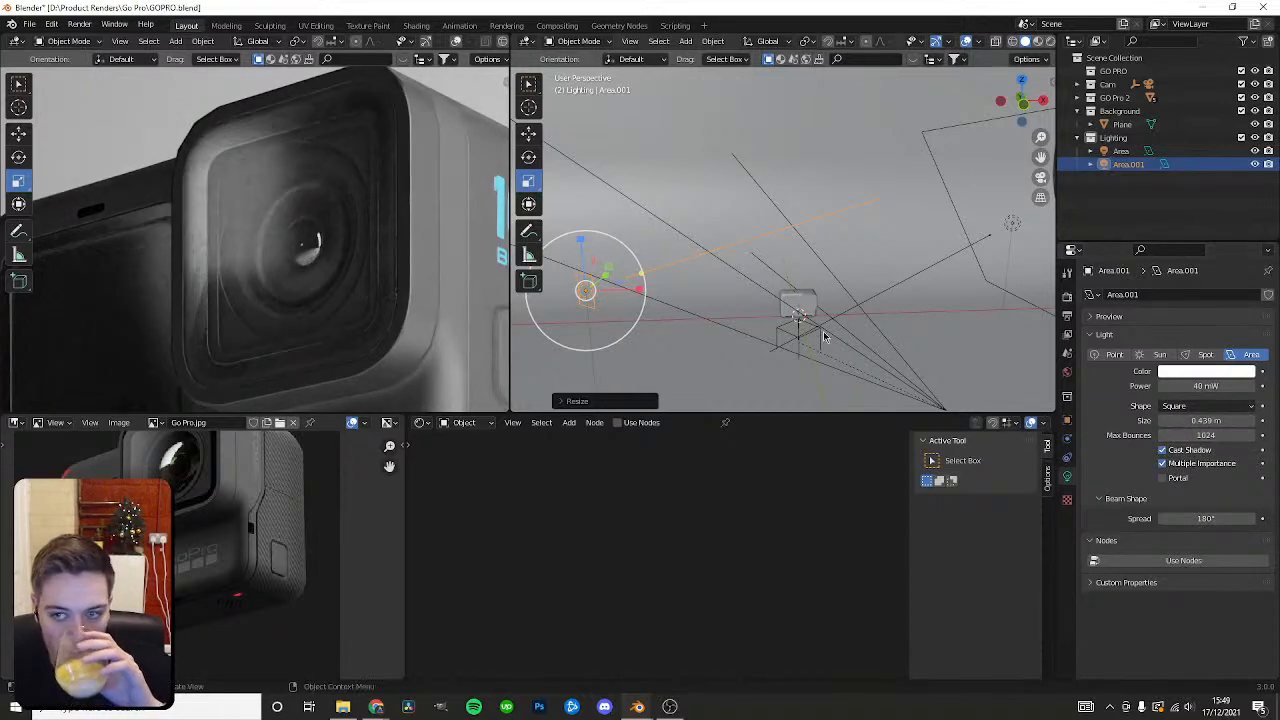
Examine the GoPro body's Principled BSDF node and material settings, and select the backdrop plane.
click(798, 305)
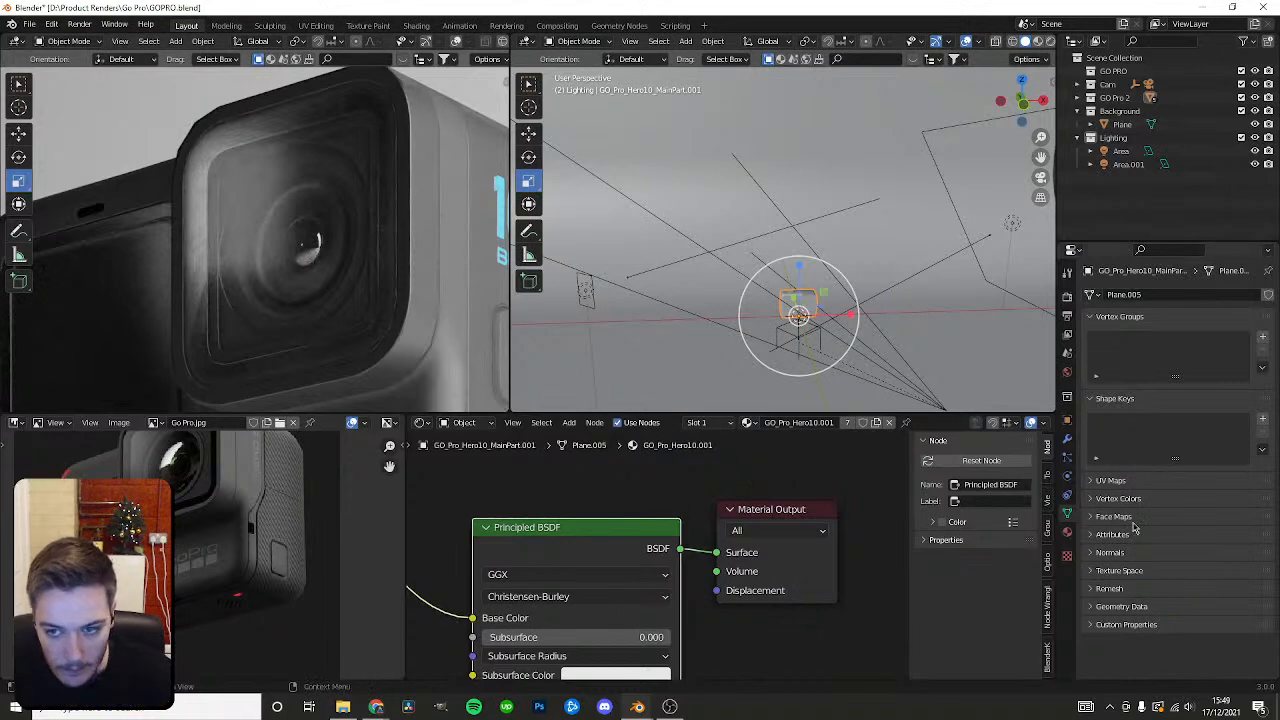
middle_drag(709, 522, 762, 496)
scroll(734, 563, down, 3)
middle_drag(694, 587, 709, 530)
middle_drag(641, 602, 688, 563)
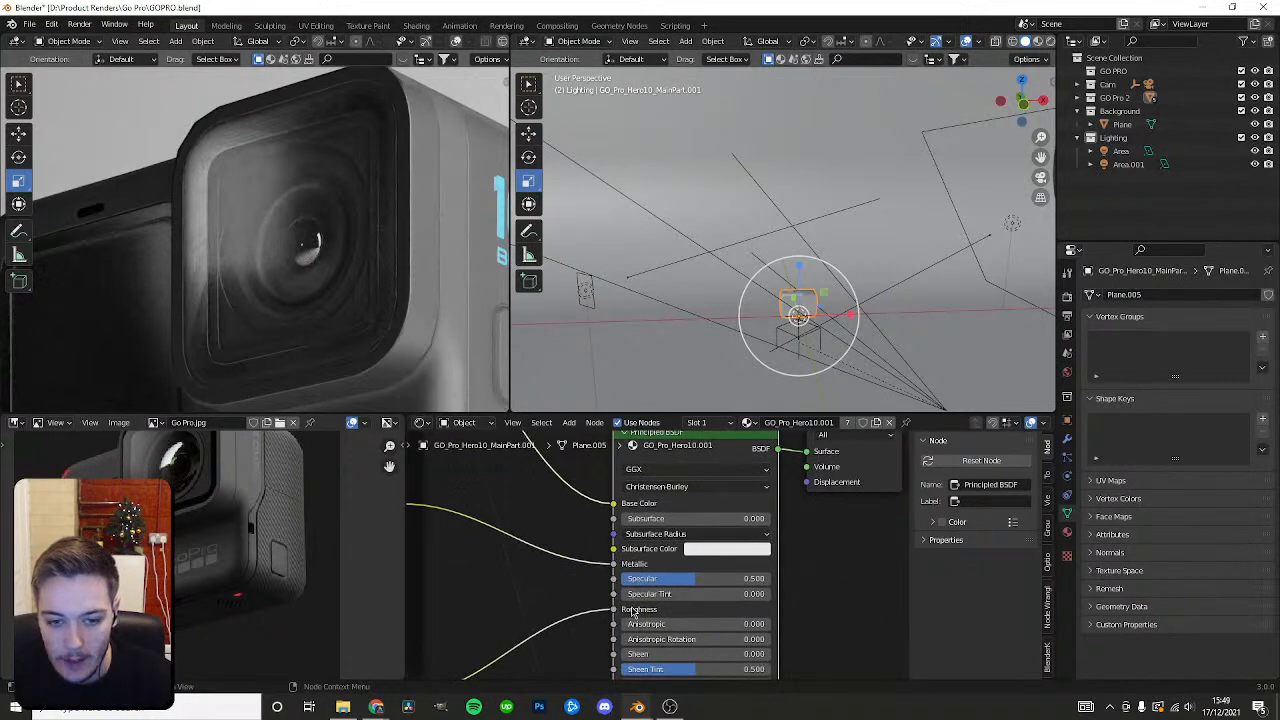
click(1067, 532)
scroll(674, 337, down, 4)
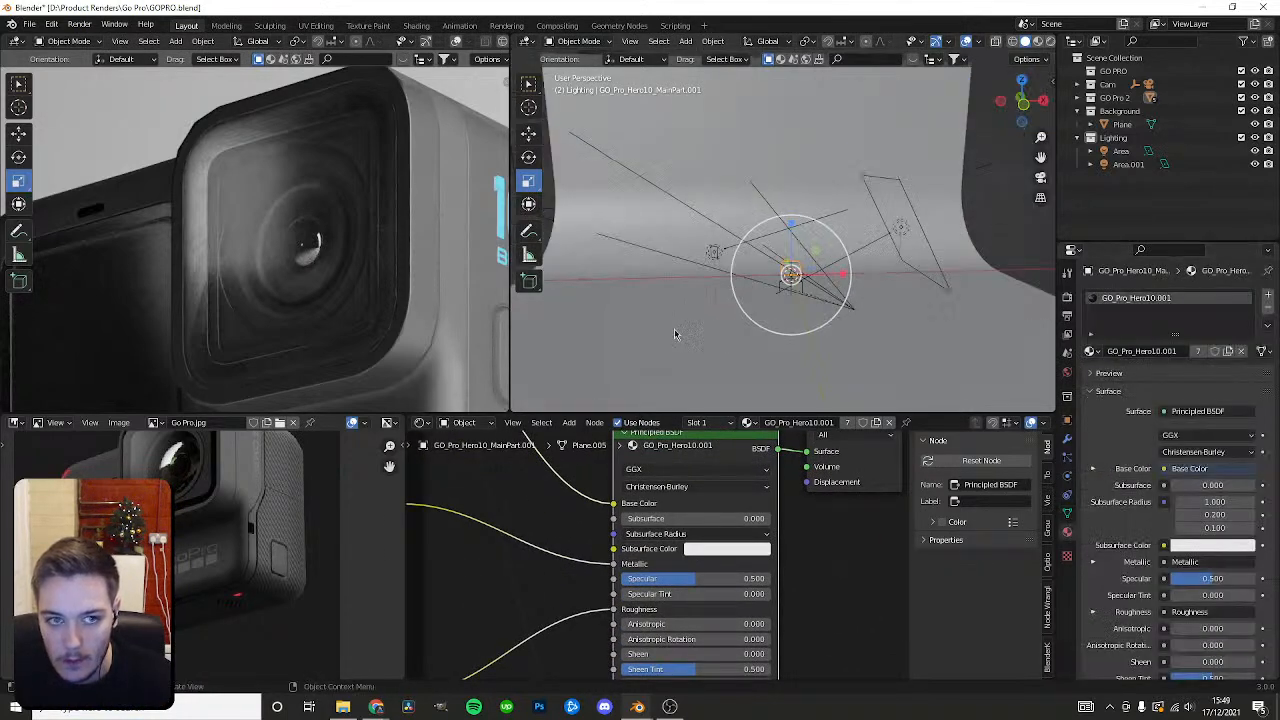
scroll(708, 280, up, 3)
click(334, 245)
scroll(840, 330, up, 5)
shift+middle_drag(838, 311, 788, 213)
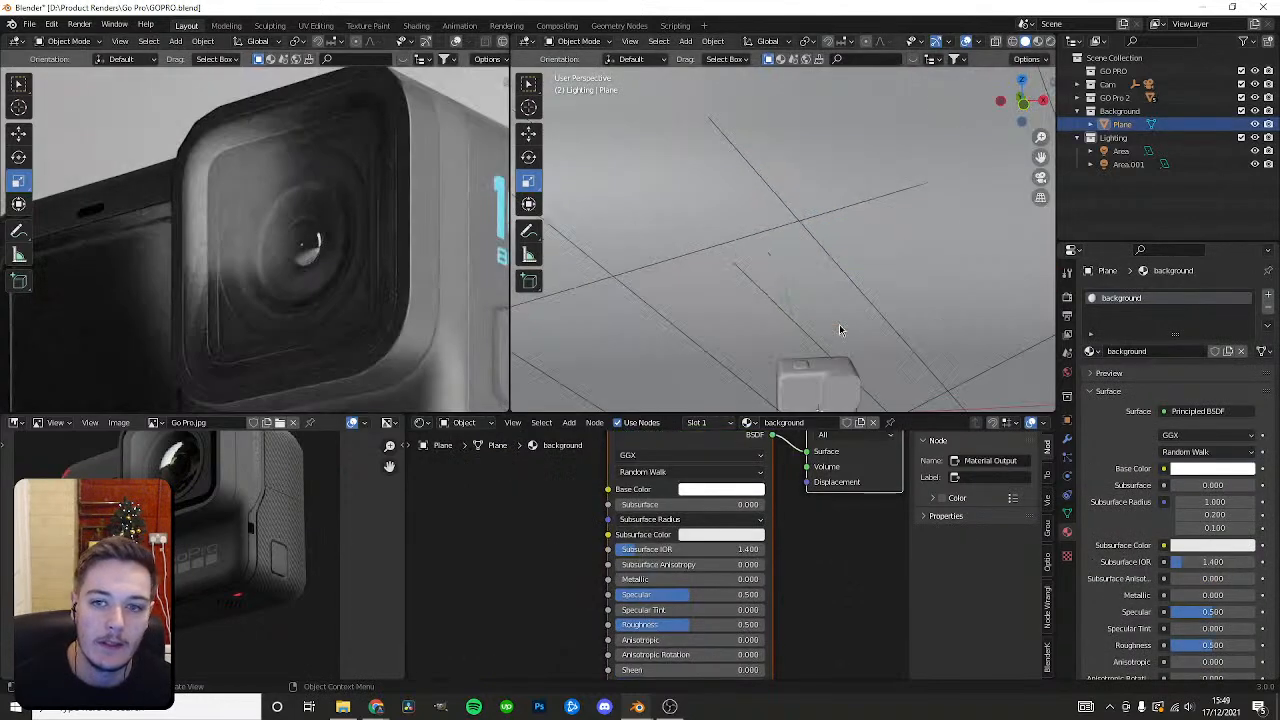
Switch the working viewport to Material Preview and select the GoPro's front lens faces in Edit Mode.
scroll(788, 213, up, 4)
key(z)
click(777, 343)
click(746, 290)
scroll(729, 274, up, 7)
scroll(726, 270, down, 3)
middle_drag(714, 254, 740, 230)
scroll(740, 210, up, 4)
key(Tab)
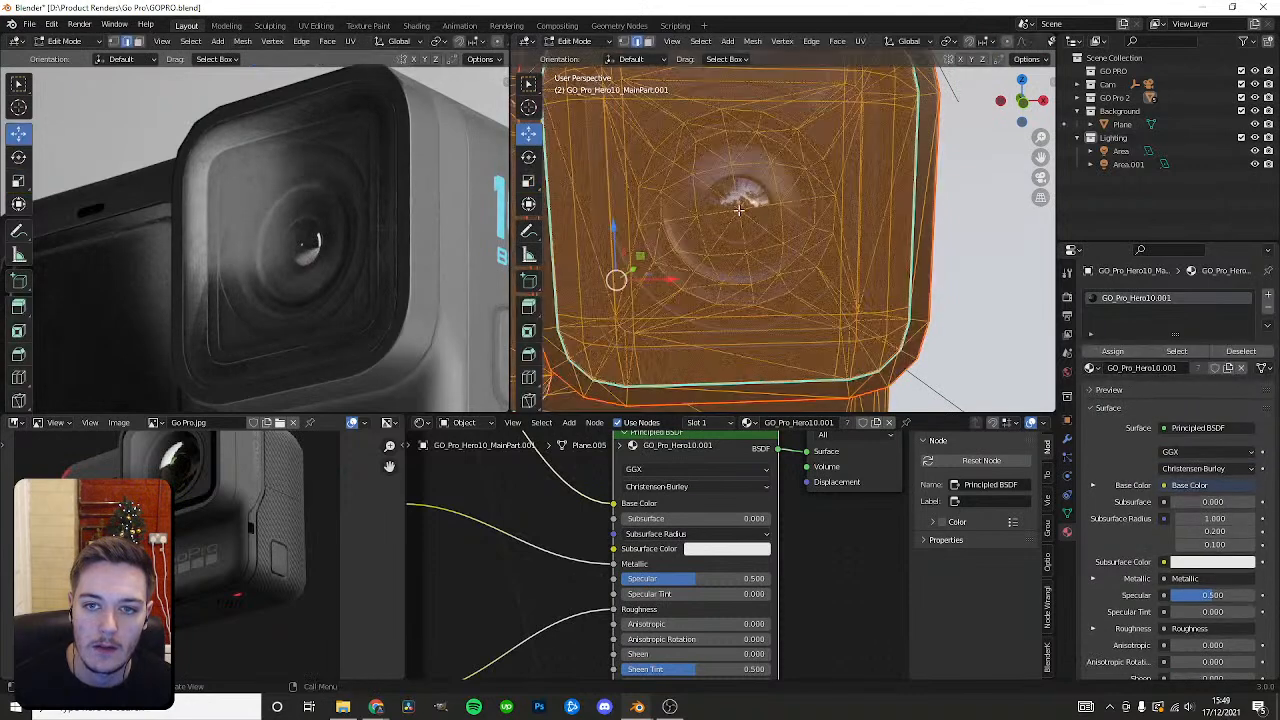
click(744, 192)
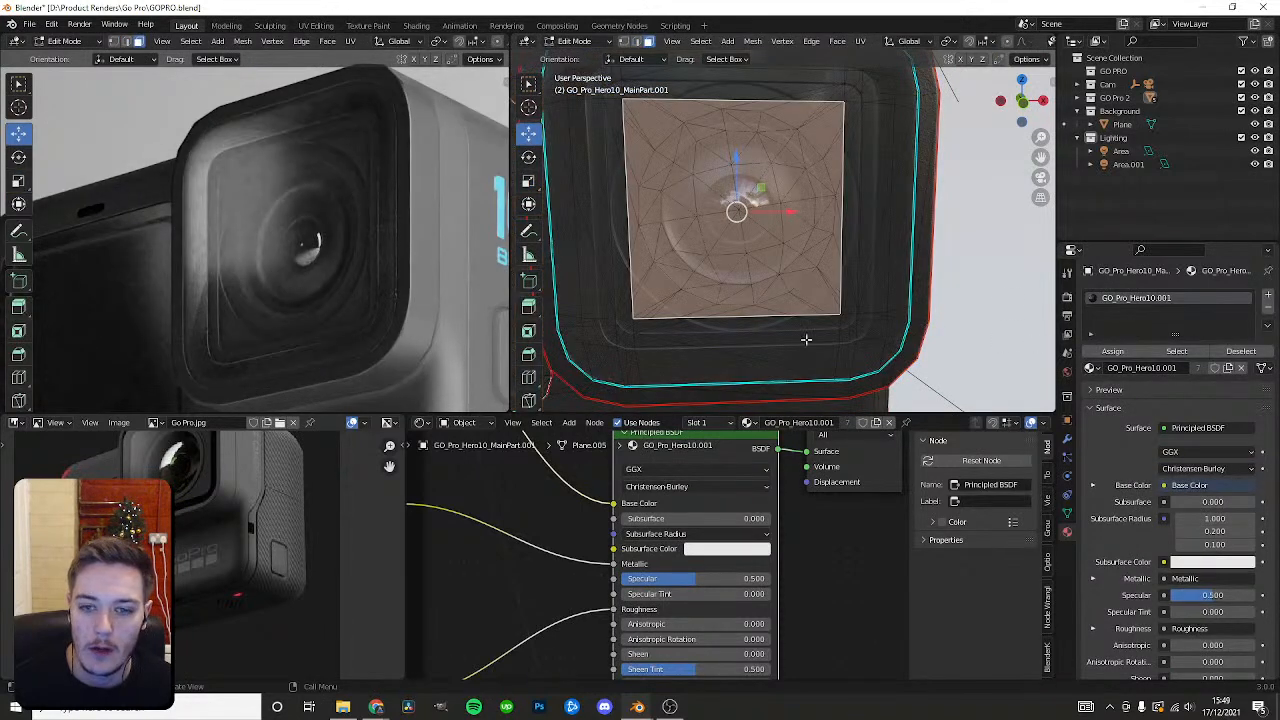
key(Tab)
key(Tab)
Try the Transmission value on the GoPro's Principled BSDF and return to Object Mode.
middle_drag(689, 549, 714, 524)
middle_drag(677, 581, 714, 530)
scroll(714, 530, down, 2)
middle_drag(755, 637, 711, 567)
drag(697, 563, 784, 563)
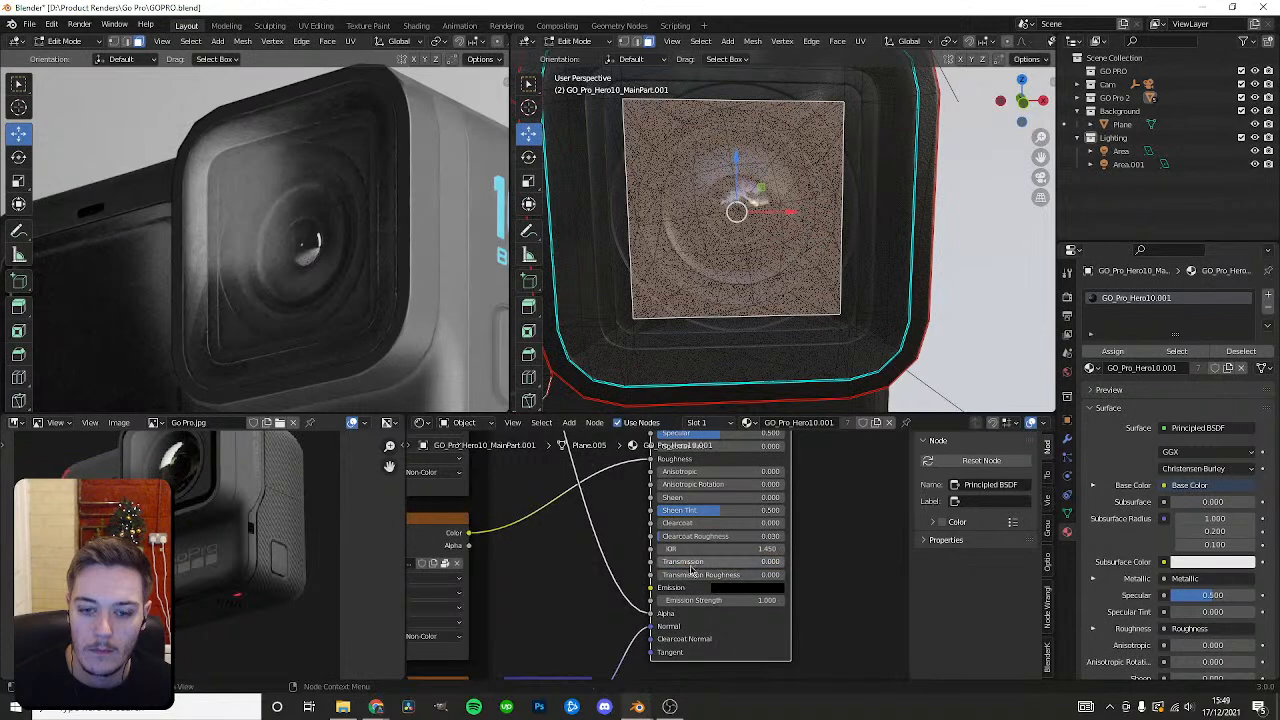
scroll(334, 291, down, 6)
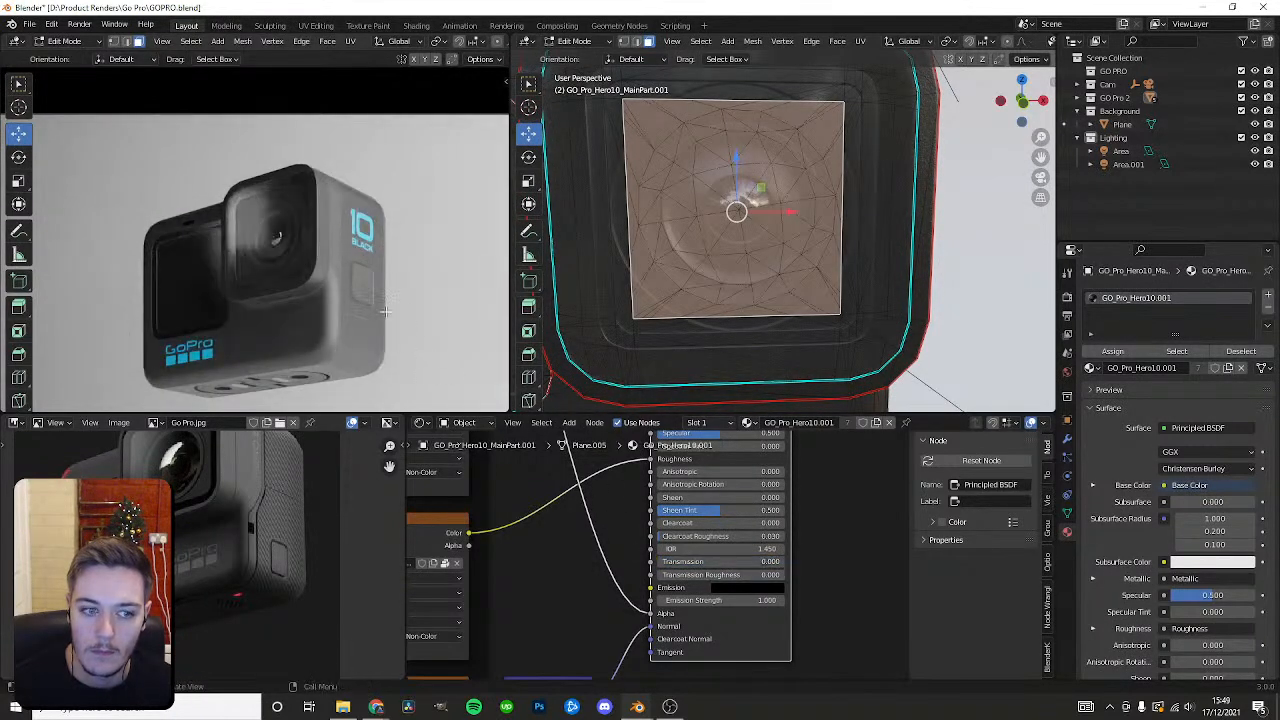
key(Tab)
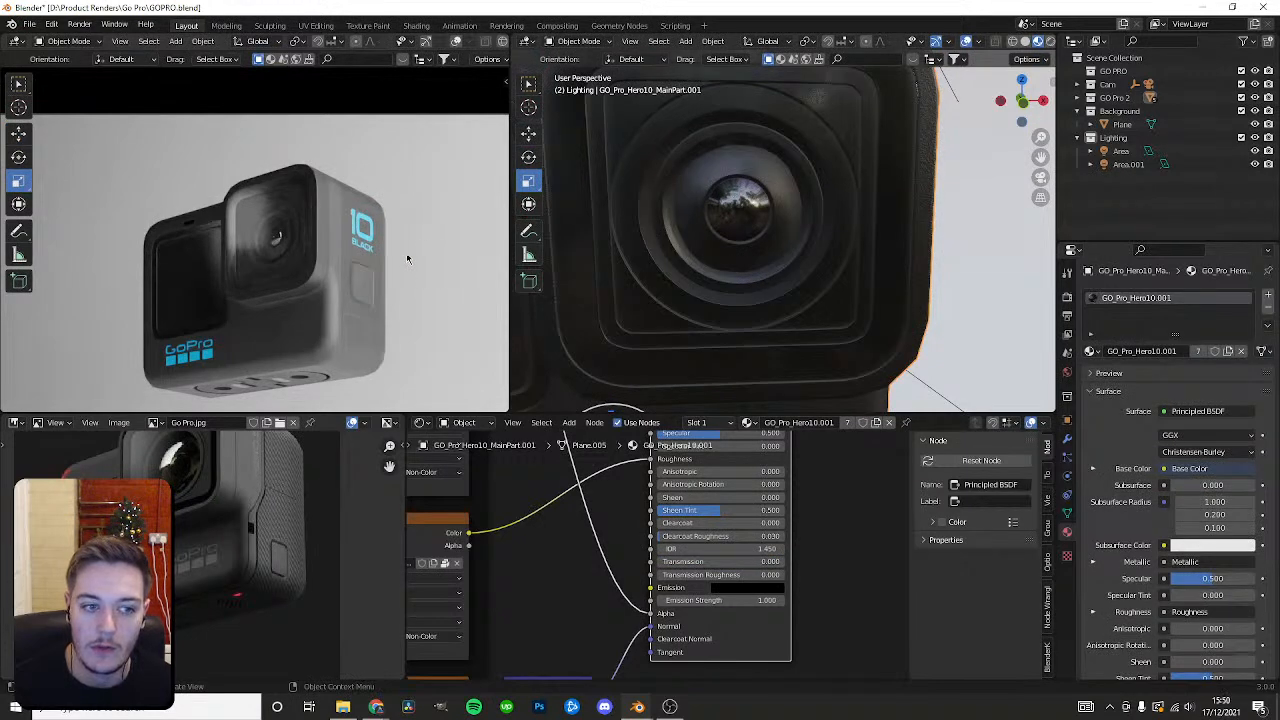
Inspect the mesh around the GoPro's lens in Edit Mode and return to Object Mode.
scroll(720, 264, down, 9)
mouse_move(720, 264)
shift+middle_down()
mouse_move(674, 236)
mouse_move(759, 281)
mouse_move(729, 263)
shift+middle_up()
scroll(759, 281, up, 3)
scroll(759, 281, up, 5)
click(791, 329)
shift+middle_drag(791, 329, 739, 270)
click(739, 270)
key(Tab)
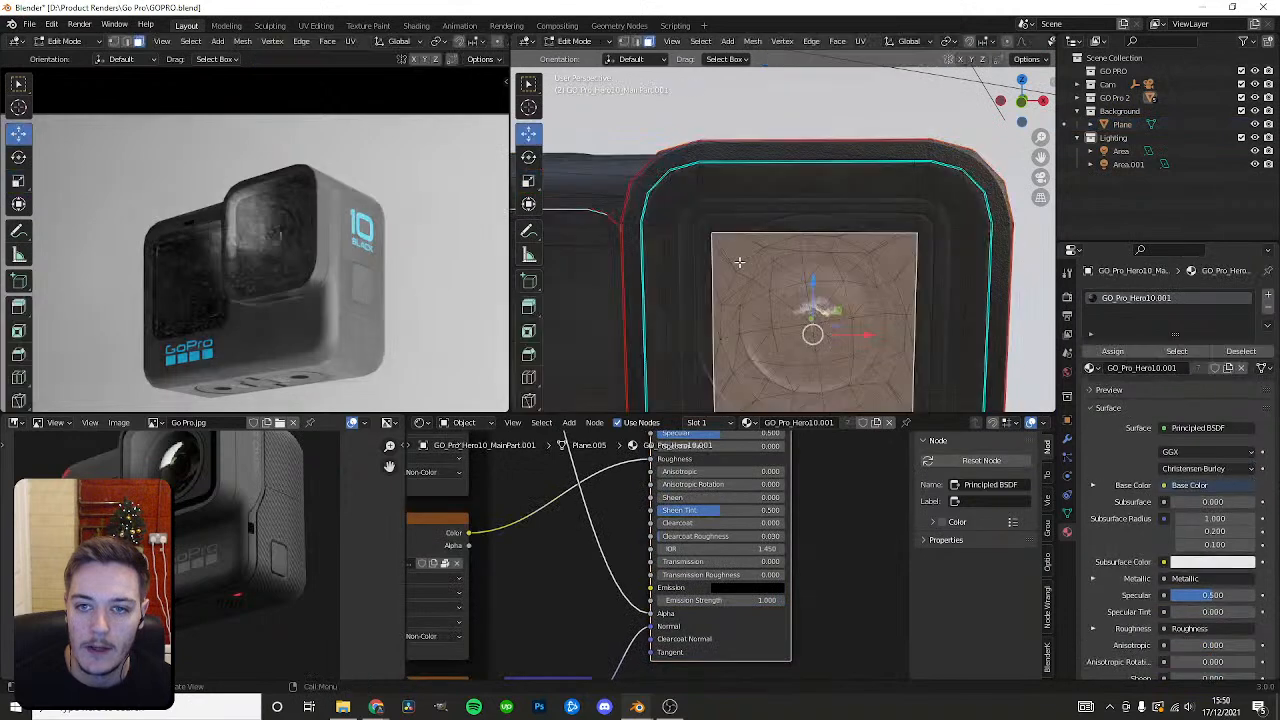
key(Tab)
click(925, 138)
click(891, 171)
Look at the GoPro through the scene camera and check the lens reflection in the rendered view.
scroll(805, 314, down, 9)
click(686, 250)
middle_drag(686, 250, 980, 274)
click(980, 274)
key(KP_0)
scroll(364, 216, down, 1)
scroll(390, 204, up, 1)
scroll(390, 204, down, 1)
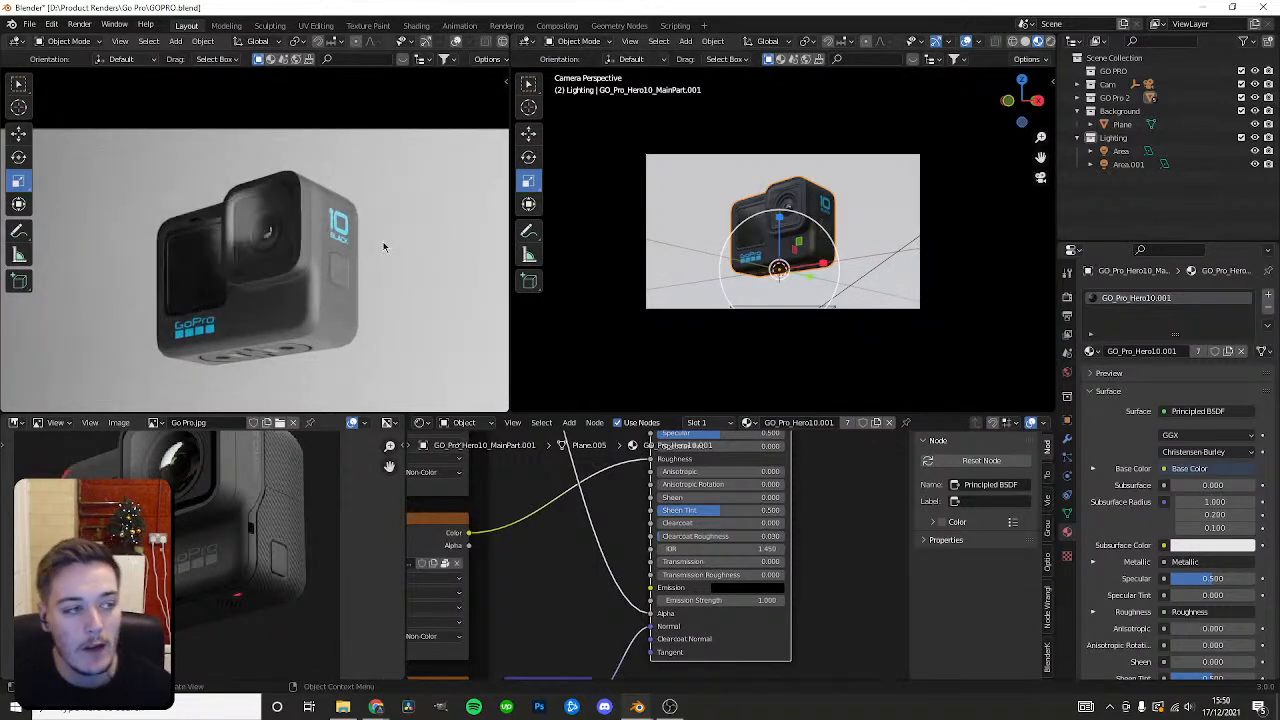
scroll(277, 246, up, 1)
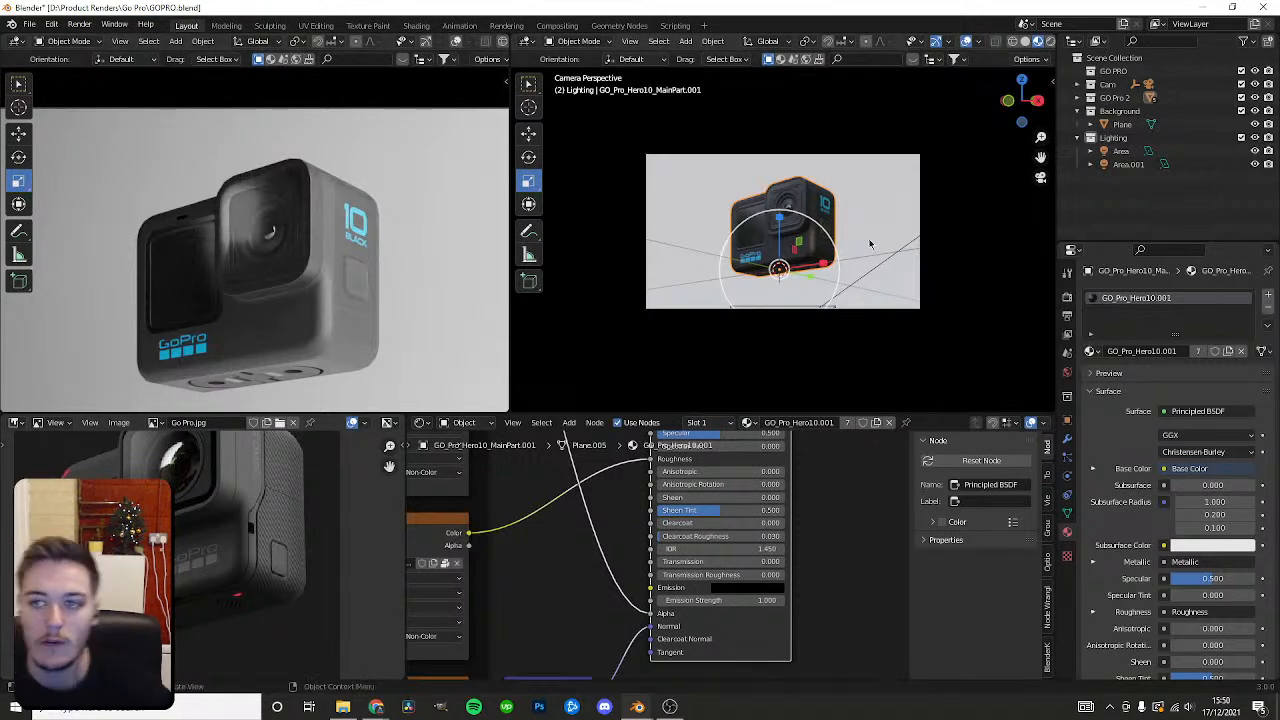
Select the front area light and set its power to 30 mW and its size to 0.0289 m.
click(1120, 124)
click(1120, 151)
click(1117, 127)
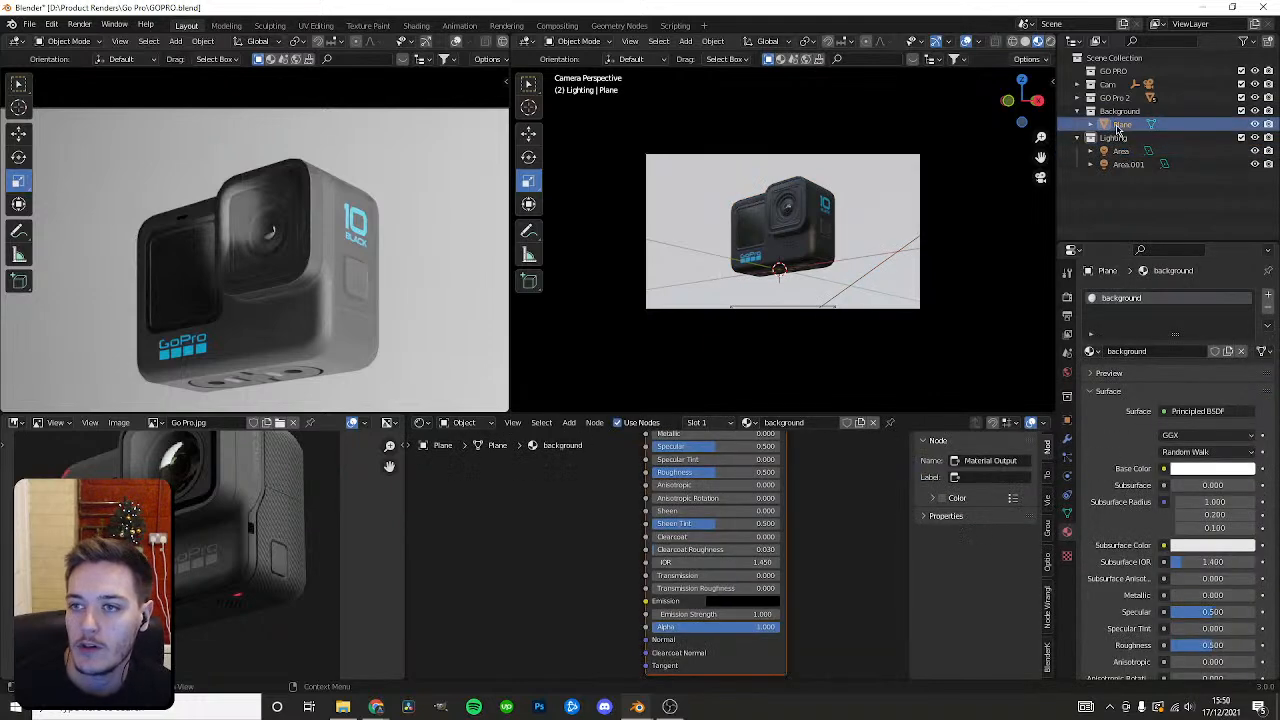
click(1120, 151)
click(1128, 164)
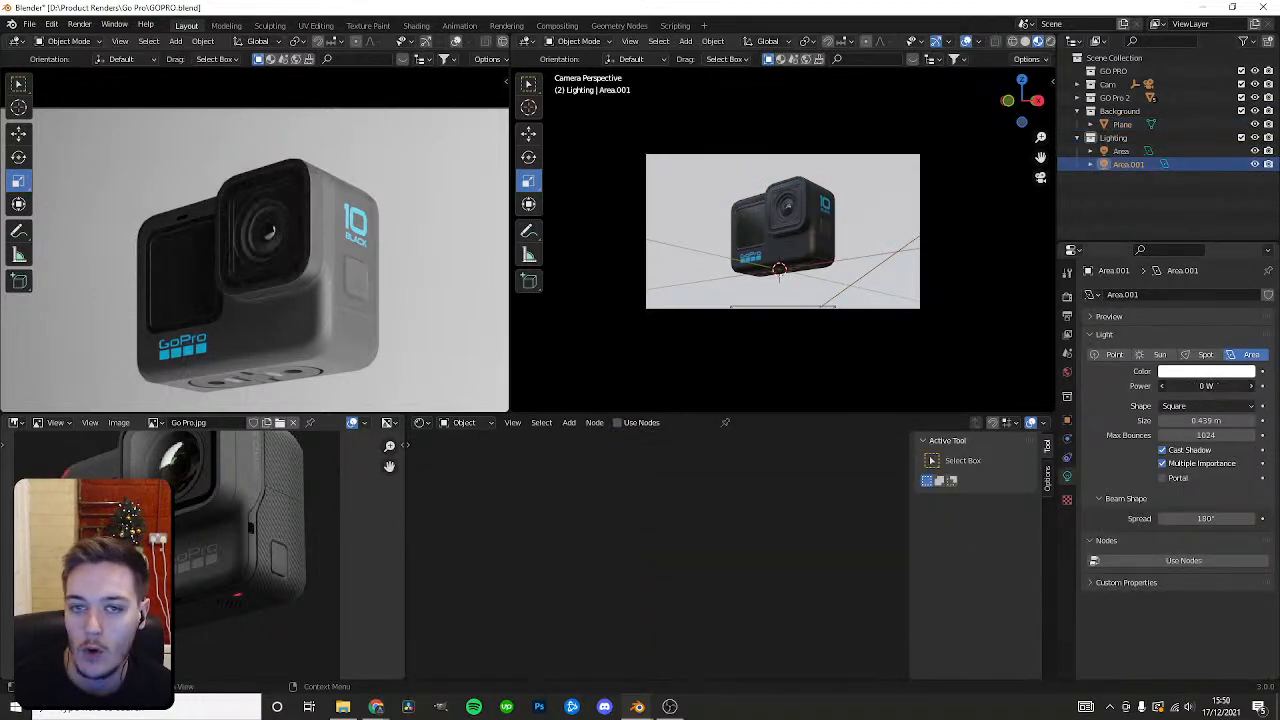
drag(1206, 386, 1180, 420)
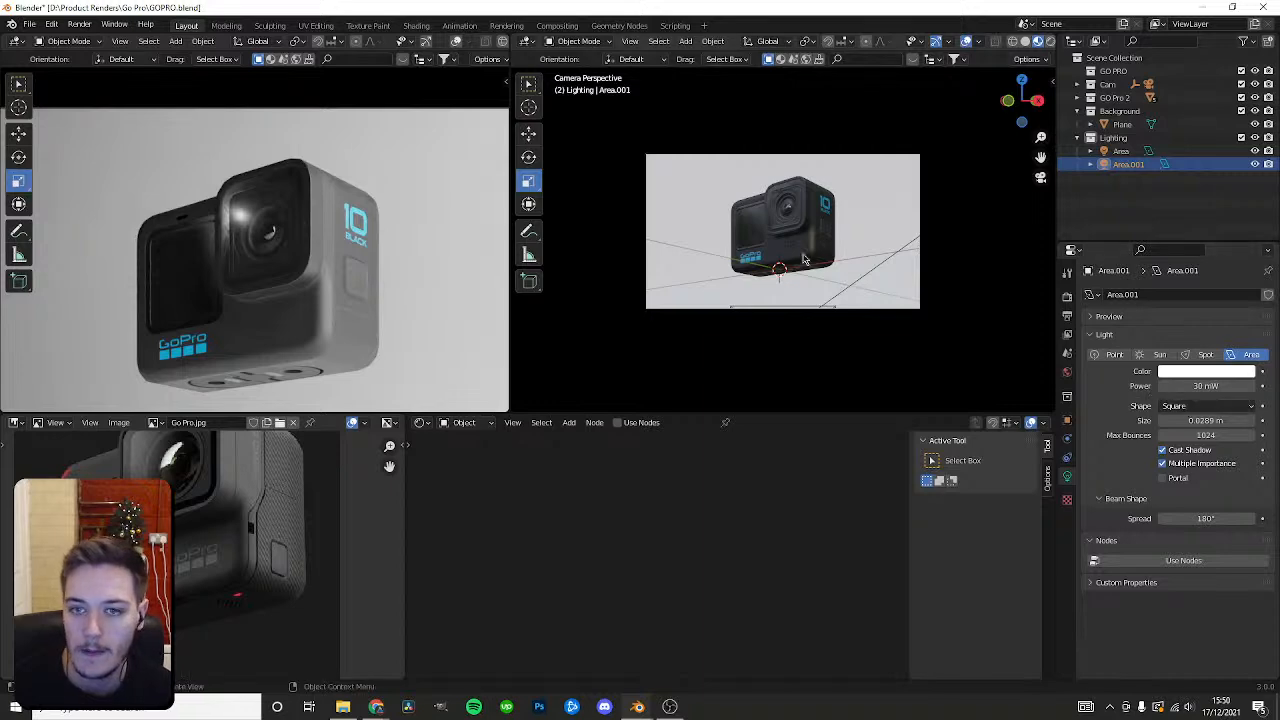
Rotate the front area light, including about the global X axis, to shift its reflection on the lens.
middle_drag(818, 246, 880, 326)
scroll(880, 326, down, 8)
middle_drag(846, 270, 846, 260)
key(shift+space)
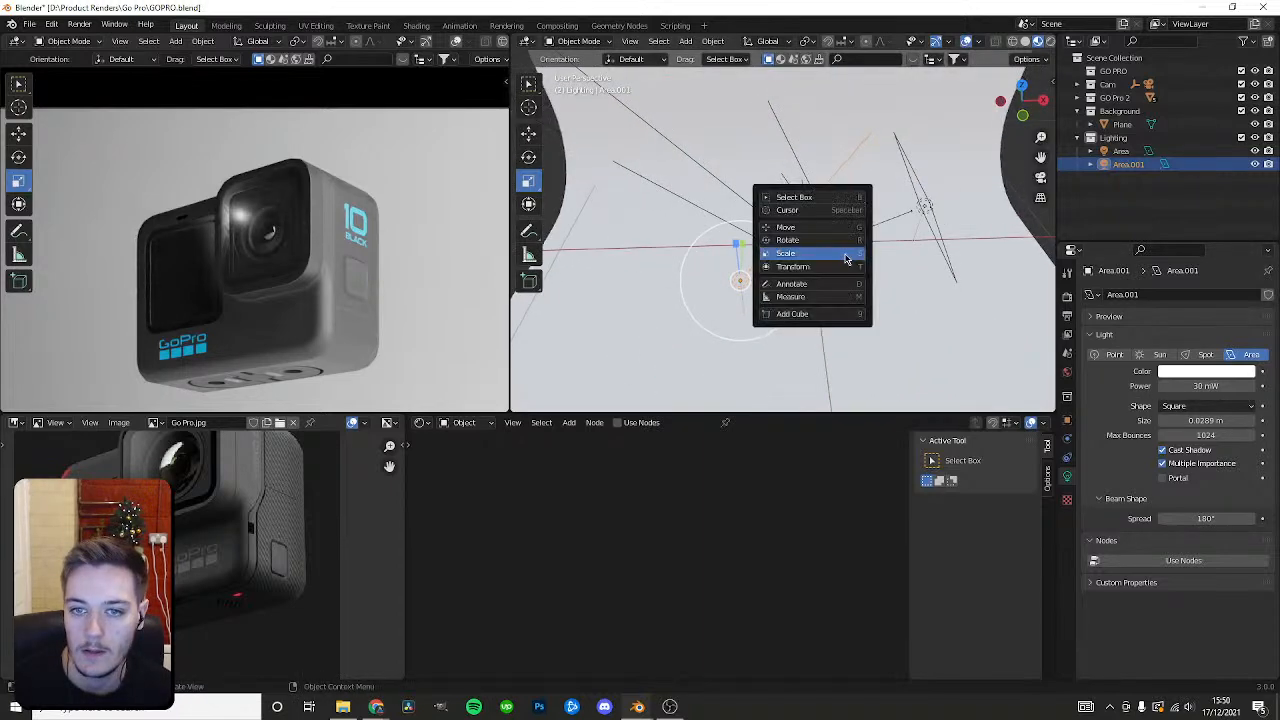
key(r)
drag(766, 259, 863, 290)
key(r)
key(x)
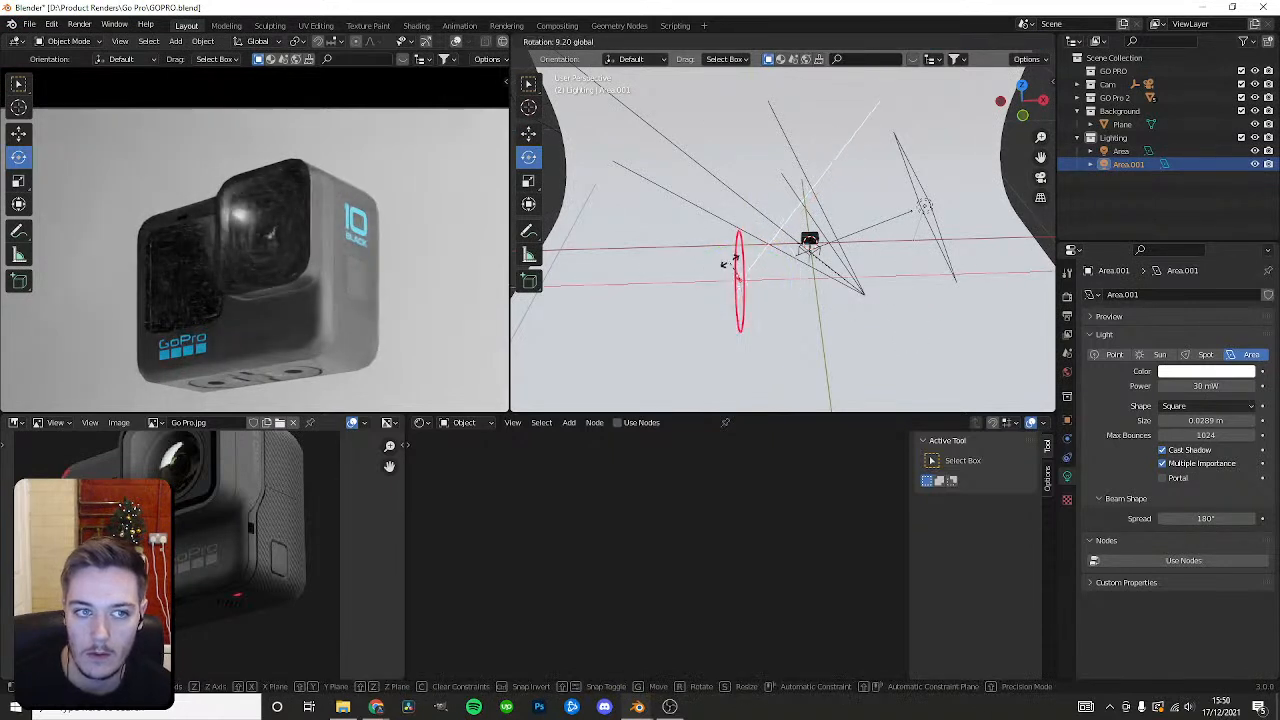
click(744, 221)
Set the front area light's power to 20 mW and size to 0.229 m, and nudge it along the X axis.
drag(1206, 386, 1226, 420)
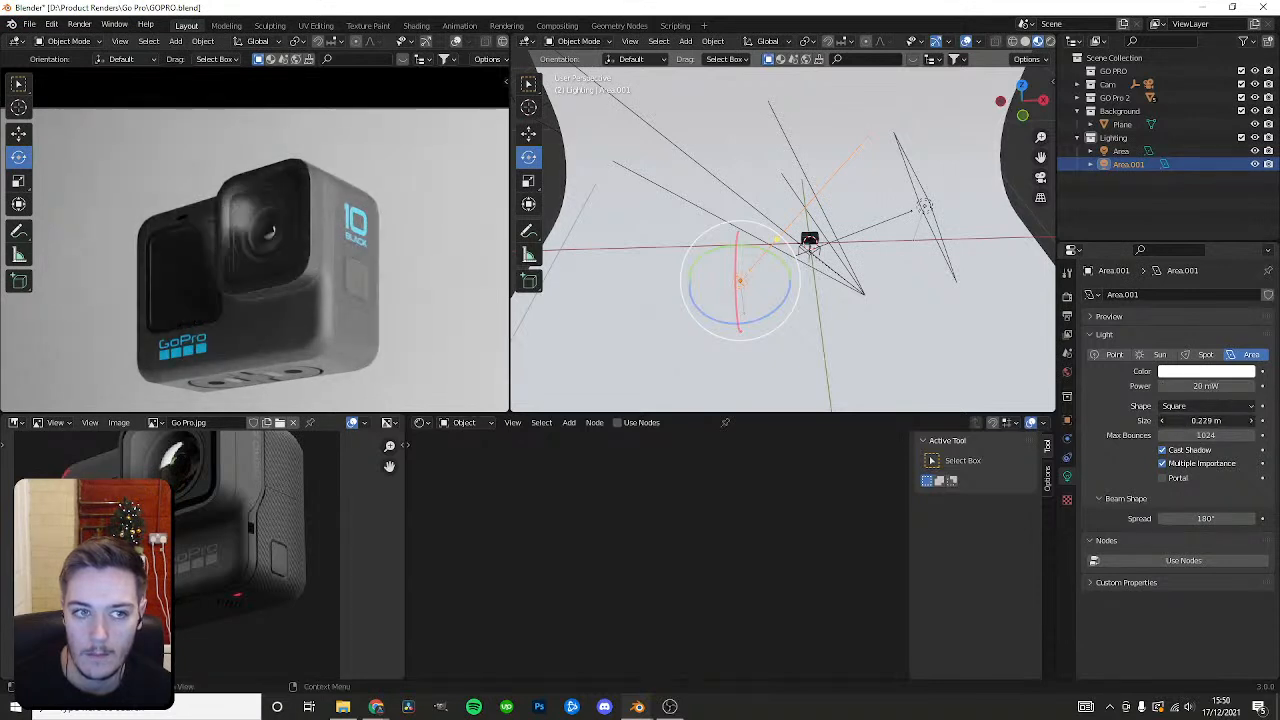
key(shift+space)
key(g)
drag(785, 278, 787, 278)
Compare the rendered GoPro with the front area light hidden and shown.
scroll(390, 258, down, 2)
shift+middle_drag(380, 257, 338, 232)
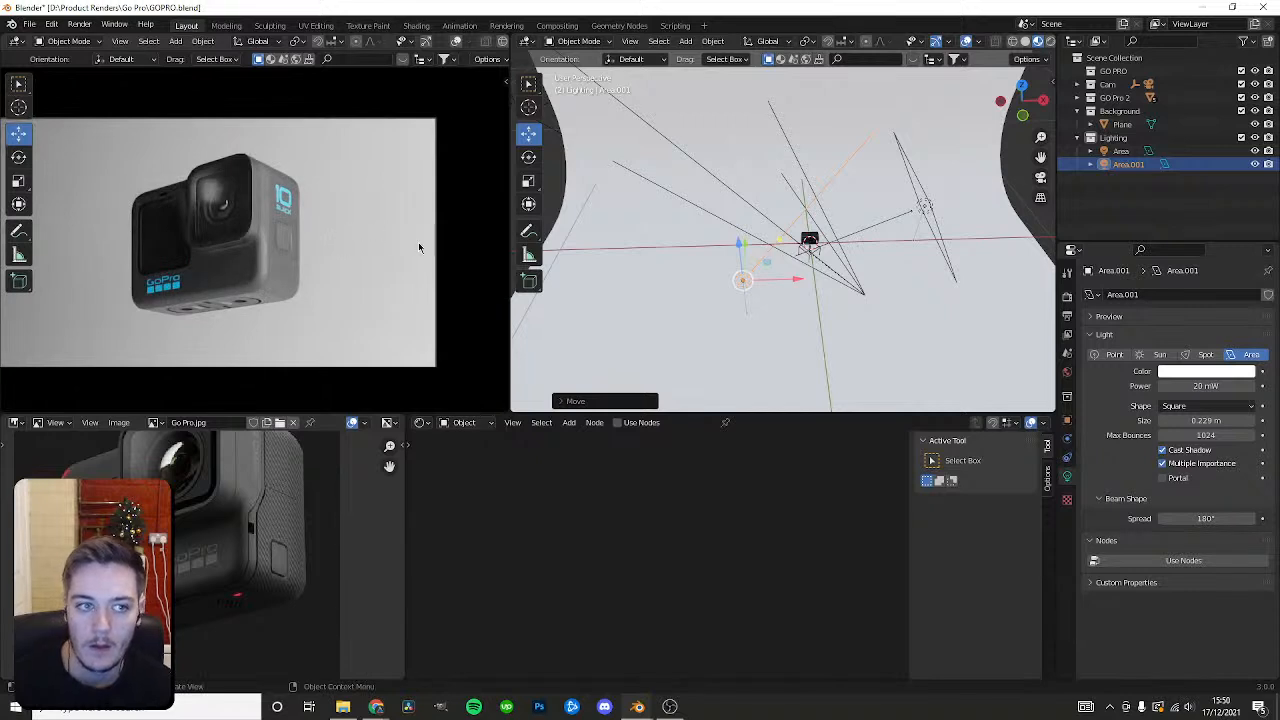
click(1255, 164)
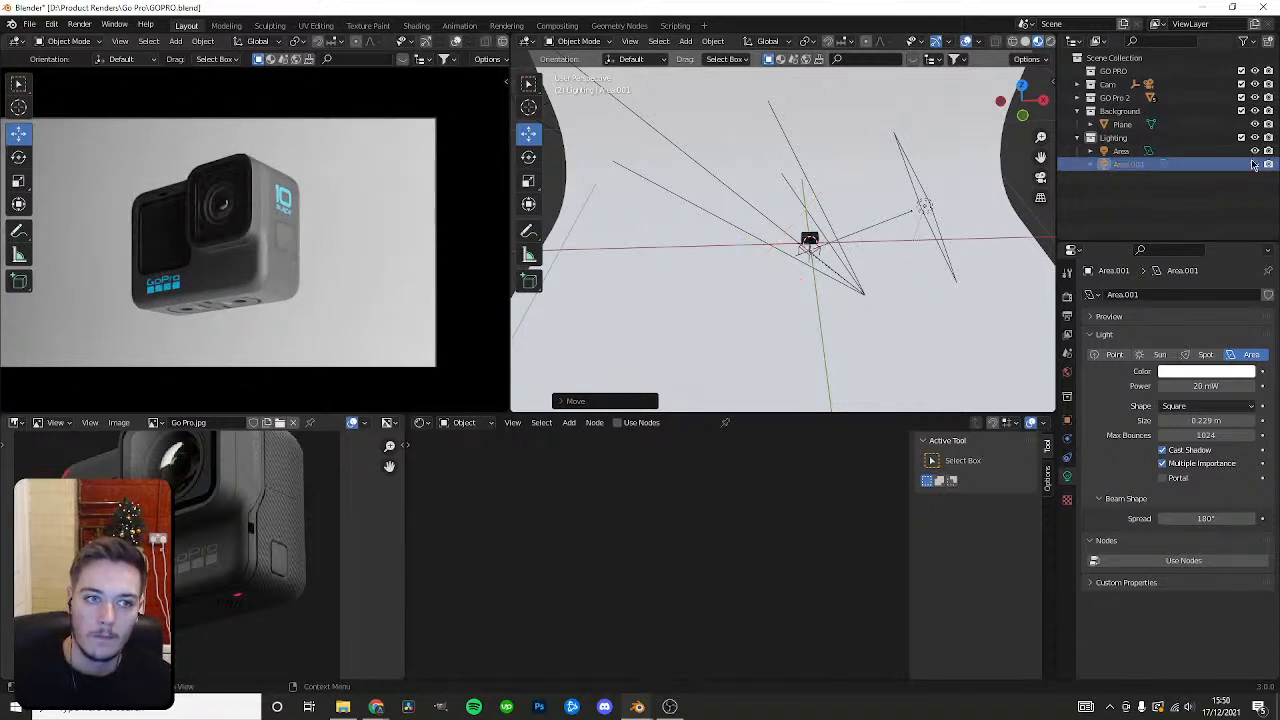
click(1255, 164)
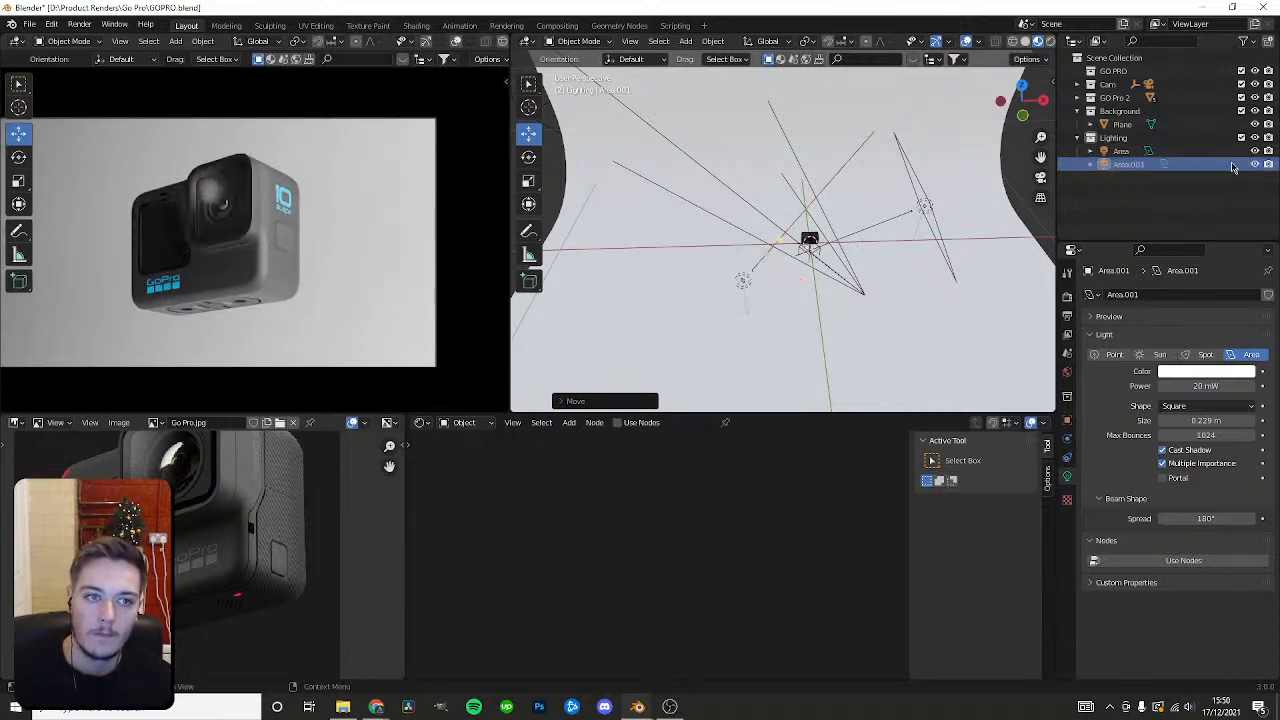
scroll(440, 302, down, 2)
Darken the backdrop plane's base color from white to a light grey.
click(438, 297)
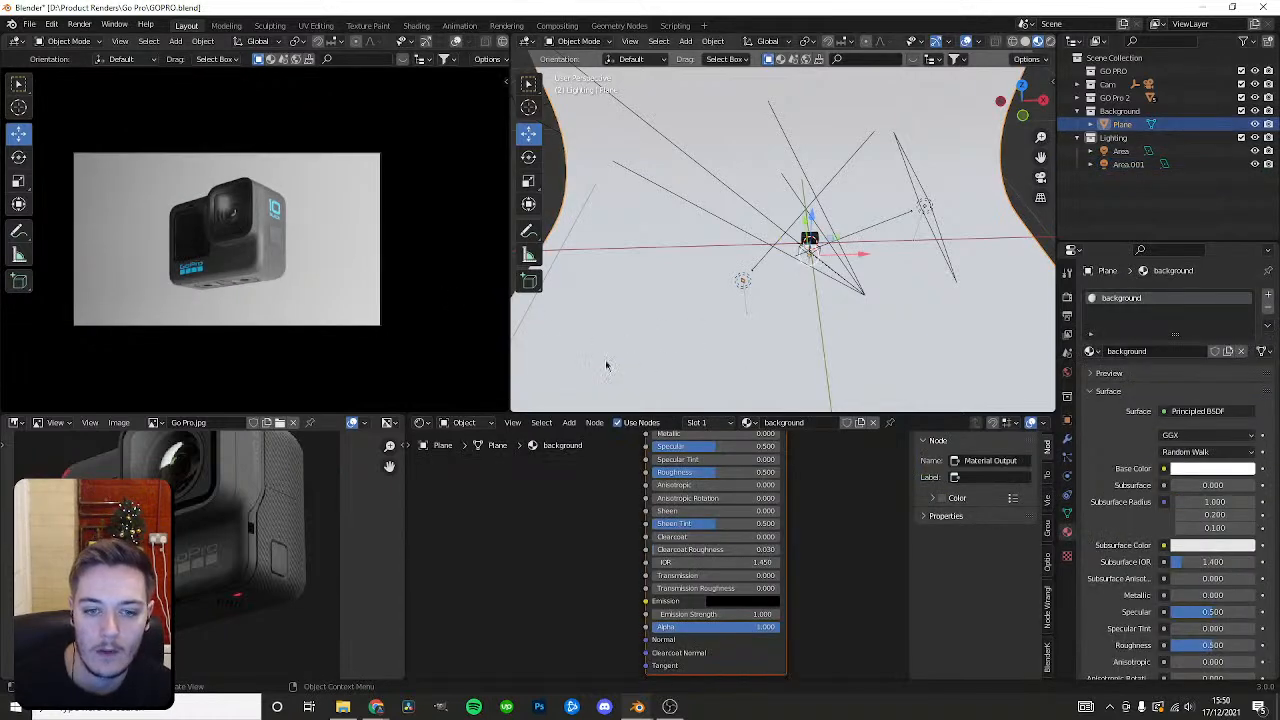
scroll(204, 287, up, 1)
middle_drag(596, 458, 547, 600)
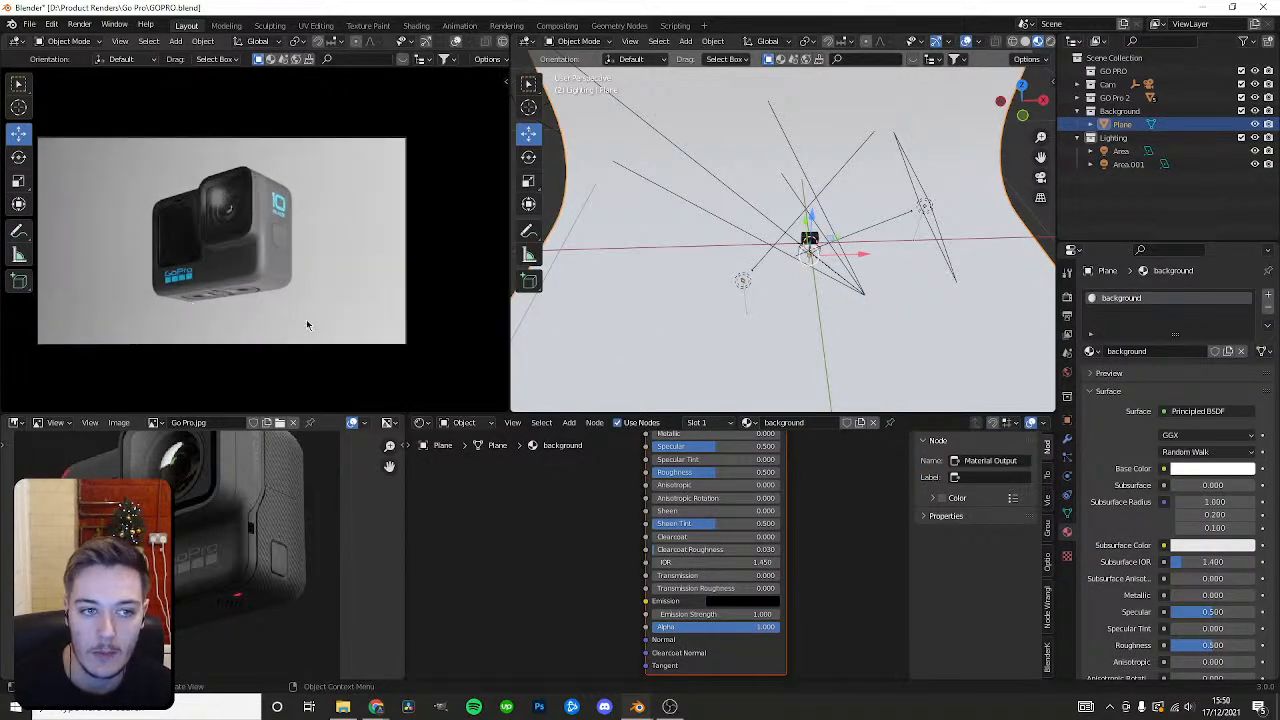
click(674, 498)
mouse_move(759, 367)
mouse_down()
mouse_move(759, 399)
mouse_move(757, 343)
mouse_move(757, 388)
mouse_move(758, 356)
mouse_up()
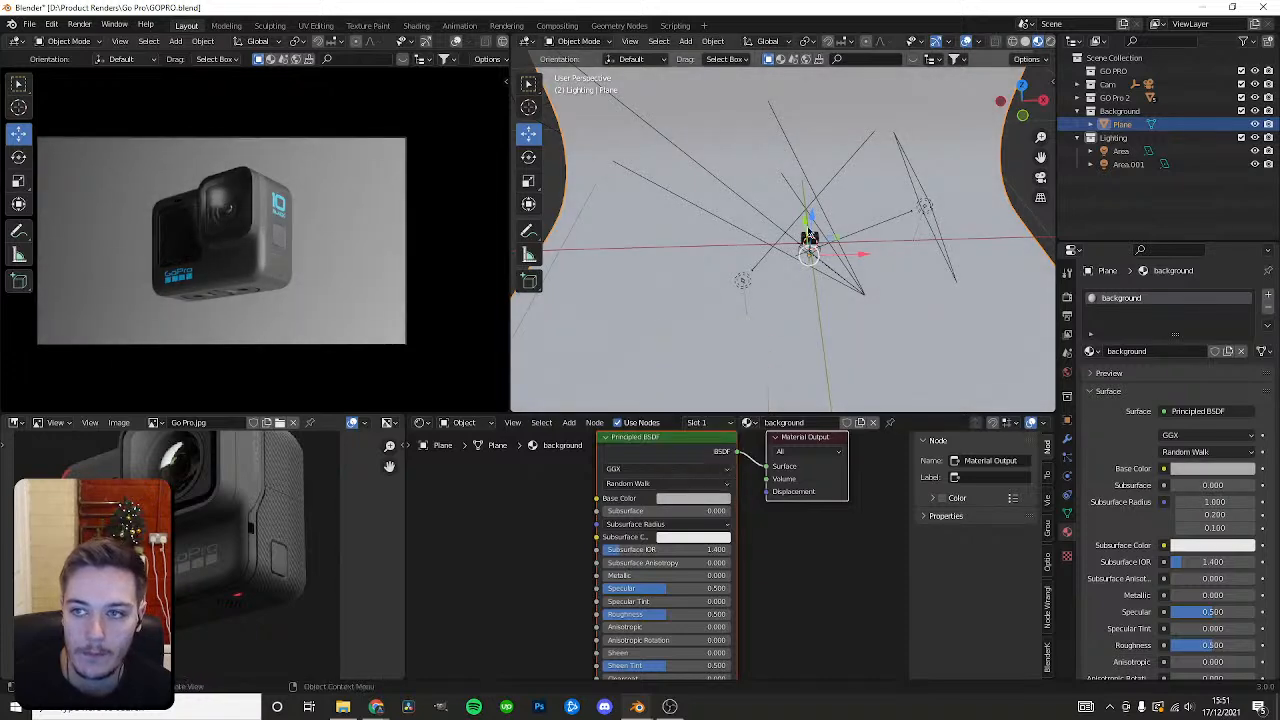
Hide the backdrop plane and set the world background strength to 2.600.
click(1256, 125)
click(474, 424)
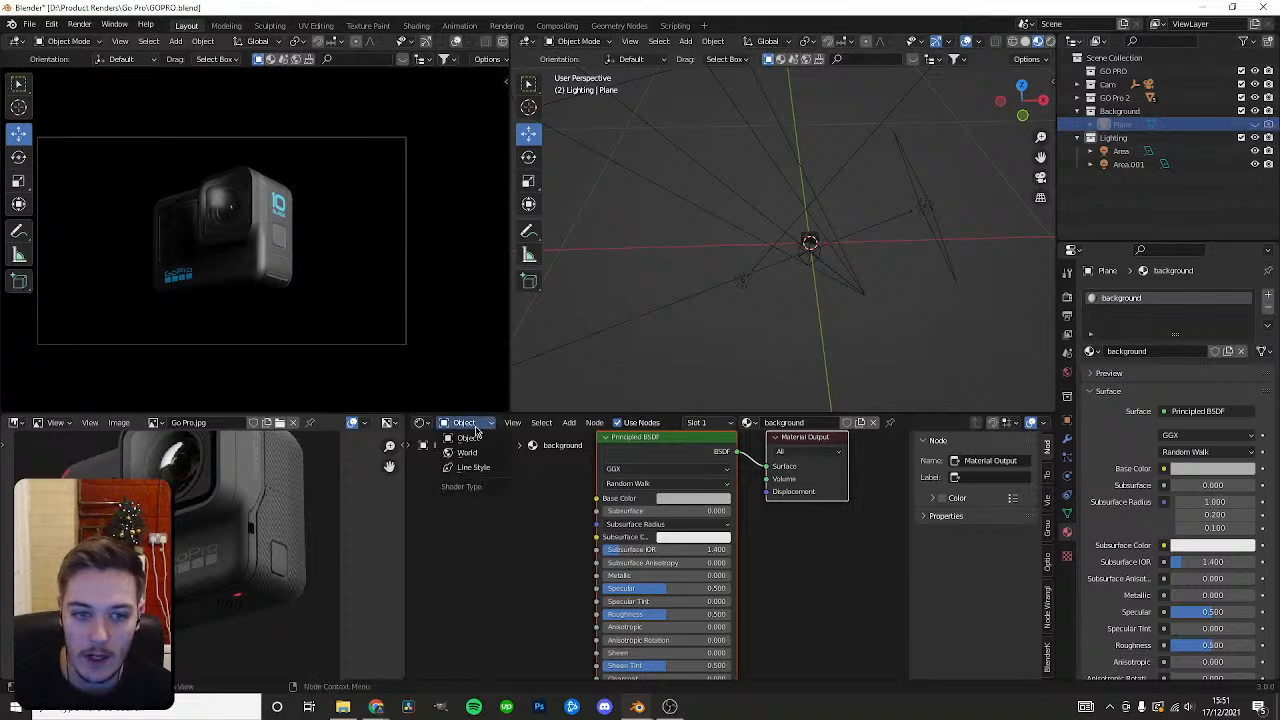
click(466, 452)
drag(637, 479, 663, 479)
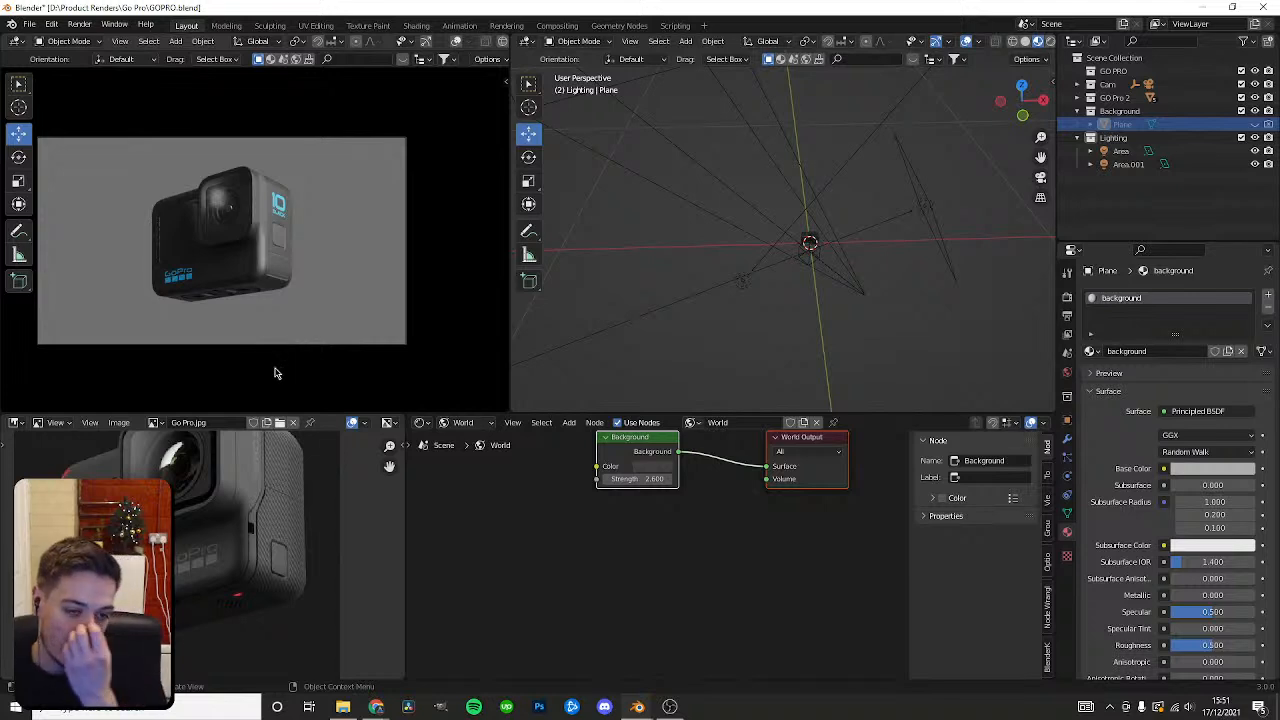
Duplicate the small front area light Area.001 and slide the copy along the X axis.
scroll(253, 505, down, 2)
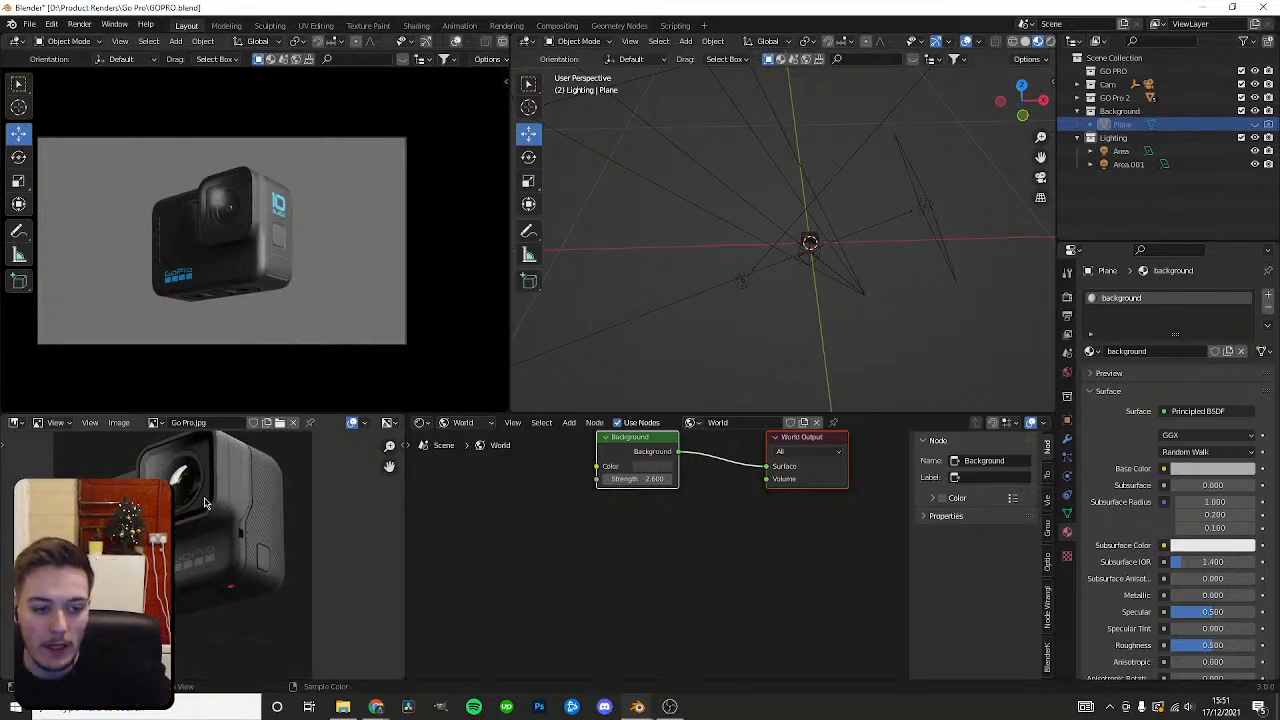
click(1121, 151)
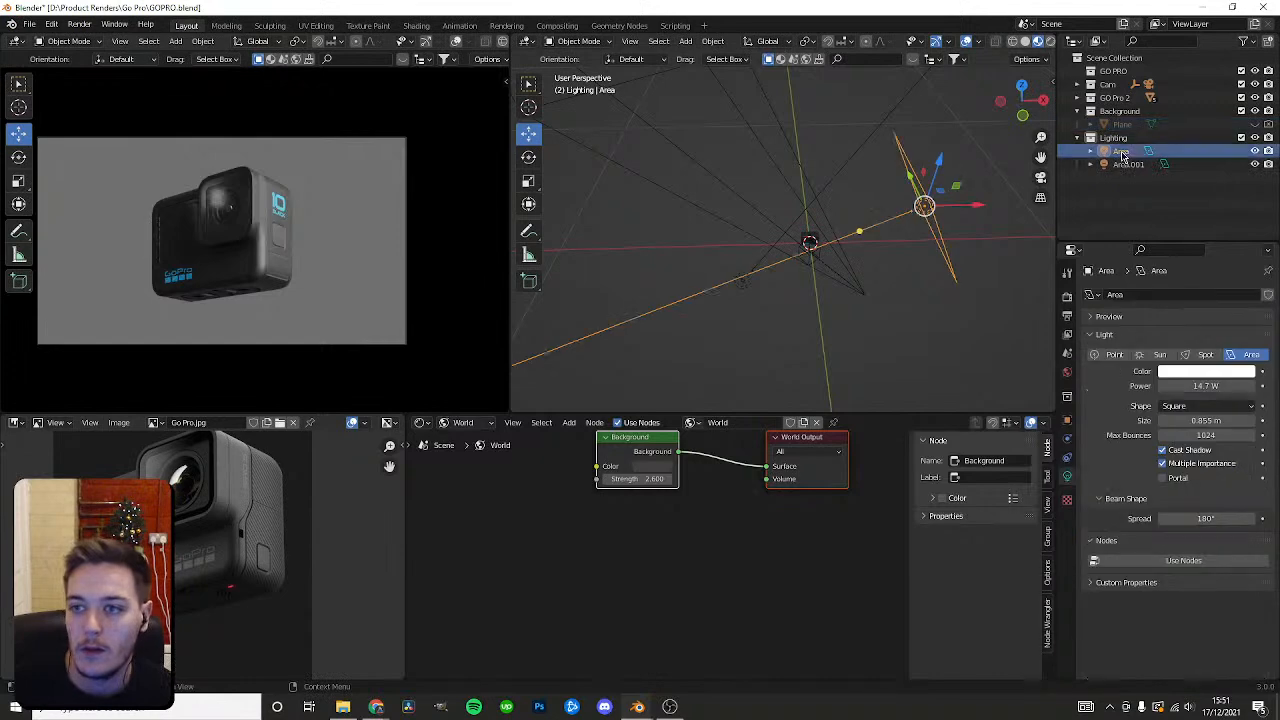
click(1127, 166)
scroll(803, 305, up, 1)
key(shift+d)
key(x)
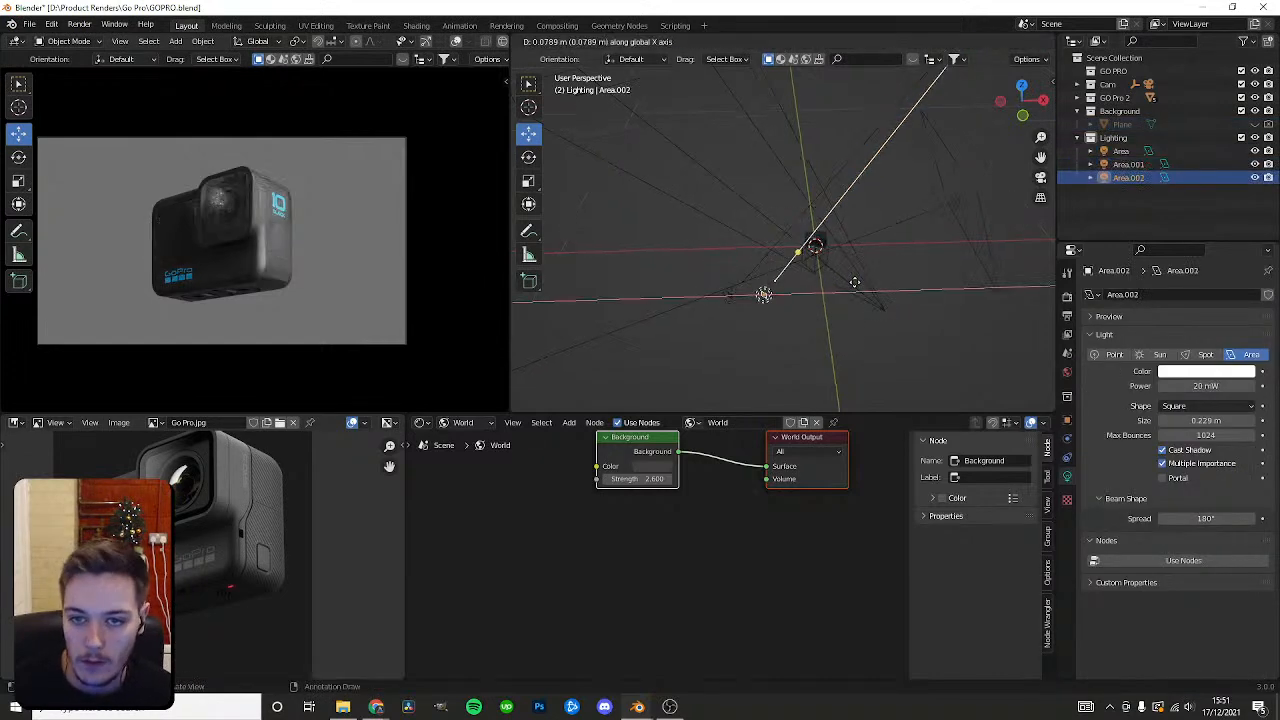
click(836, 283)
Scale up the duplicated light, then rotate and move it to face the front of the GoPro.
key(s)
click(954, 257)
key(s)
click(950, 240)
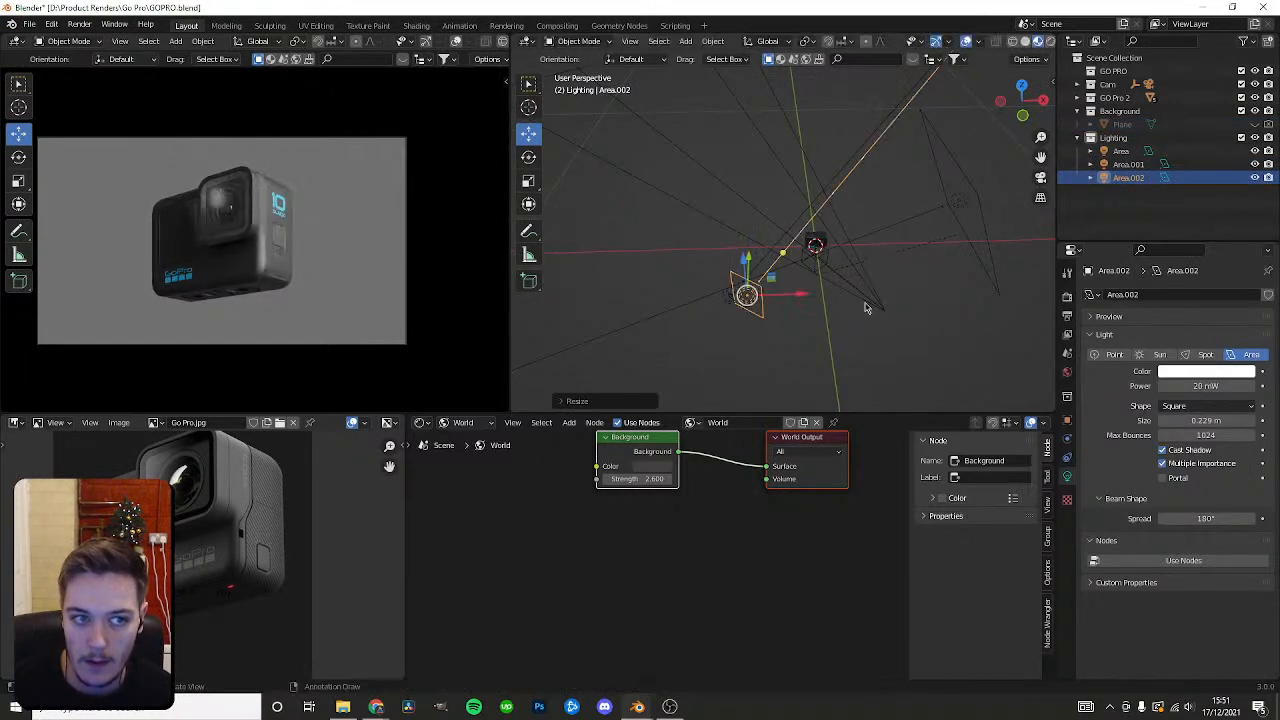
key(shift+space)
click(830, 328)
drag(778, 332, 893, 293)
key(shift+space)
key(g)
key(KP_1)
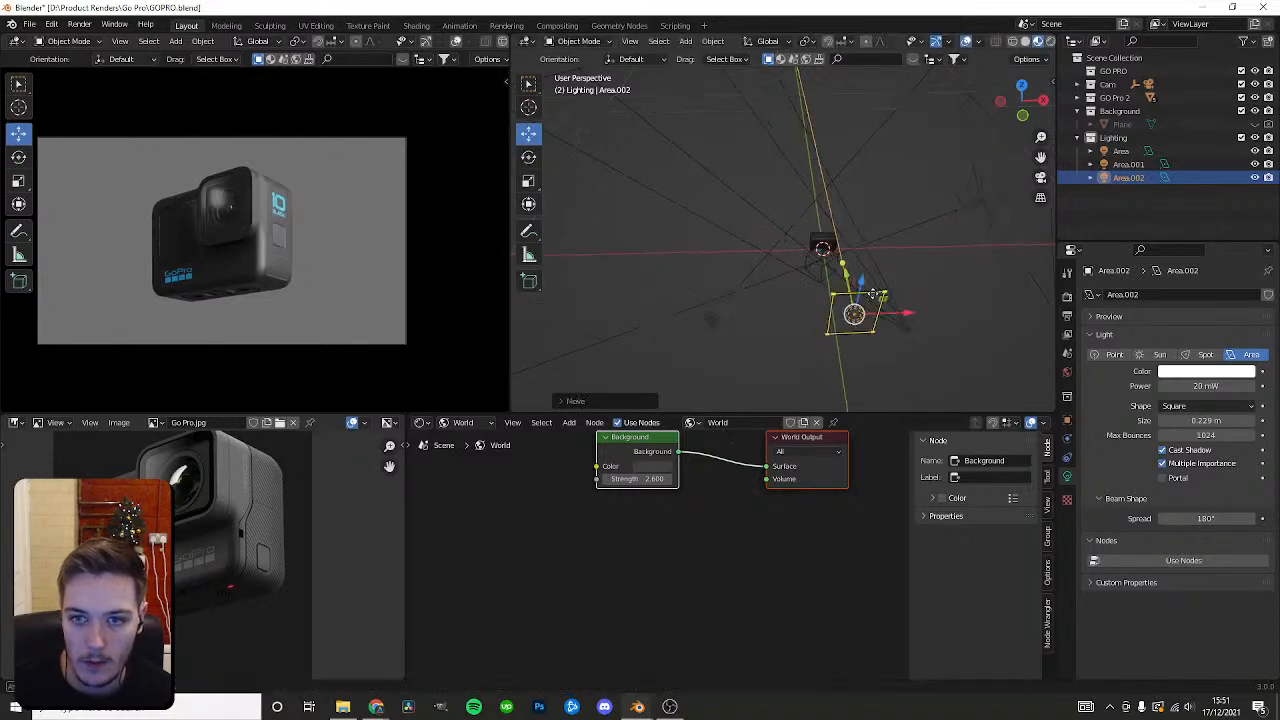
drag(824, 120, 824, 164)
middle_drag(850, 200, 809, 284)
Raise the new front light's power to 6.12 W and set the world background strength to 1.600.
mouse_move(1167, 385)
mouse_down()
mouse_move(1210, 385)
mouse_move(1172, 386)
mouse_move(1186, 386)
mouse_up()
shift+middle_drag(862, 326, 859, 283)
scroll(855, 278, up, 1)
scroll(240, 488, up, 1)
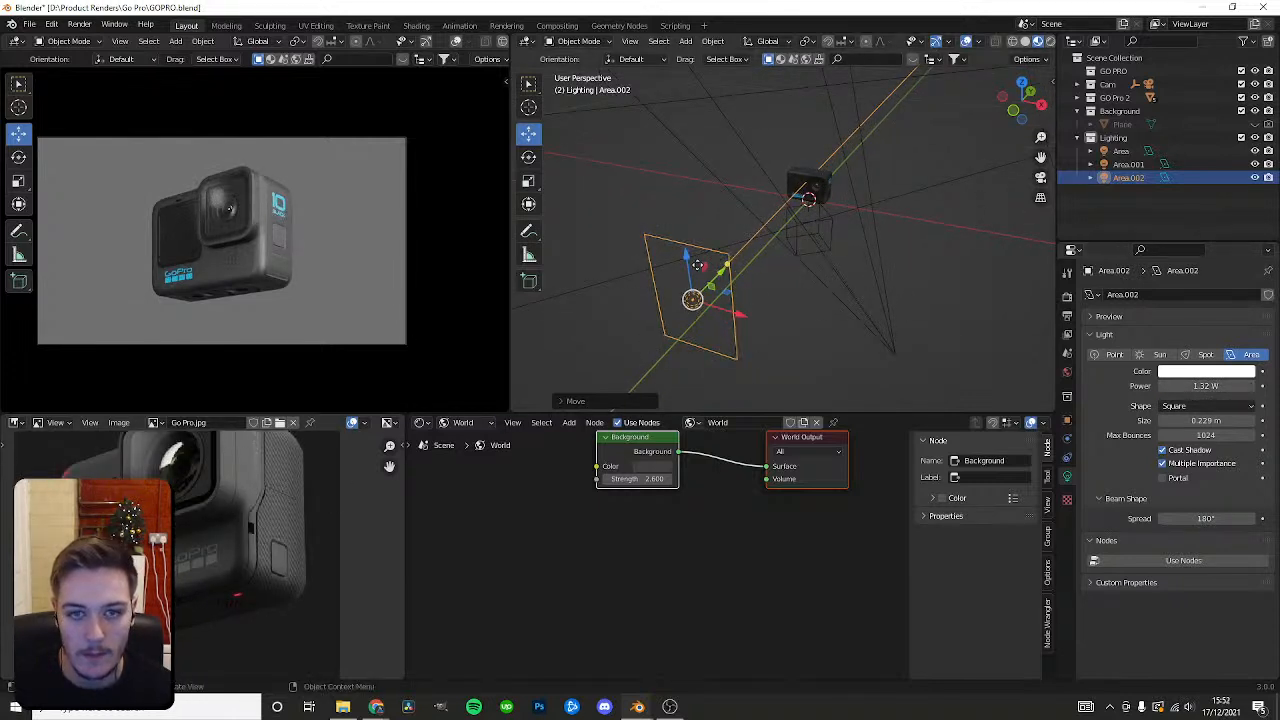
key(r)
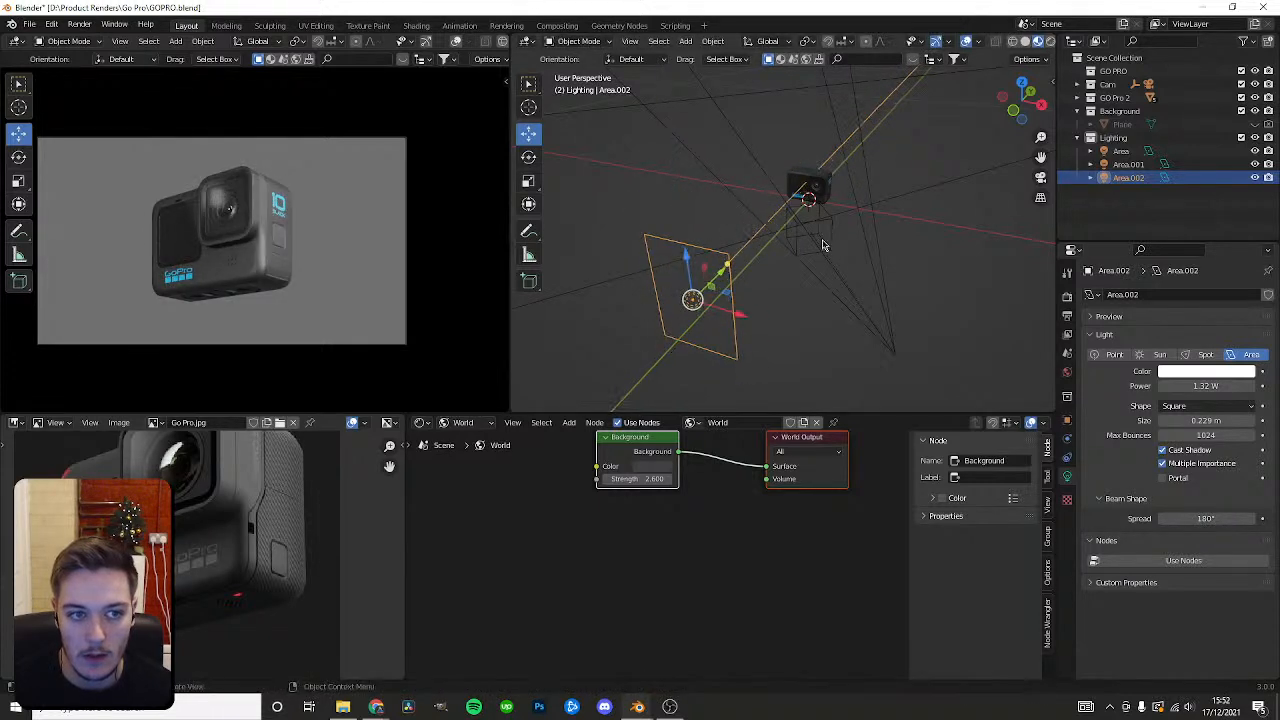
drag(1190, 386, 1240, 386)
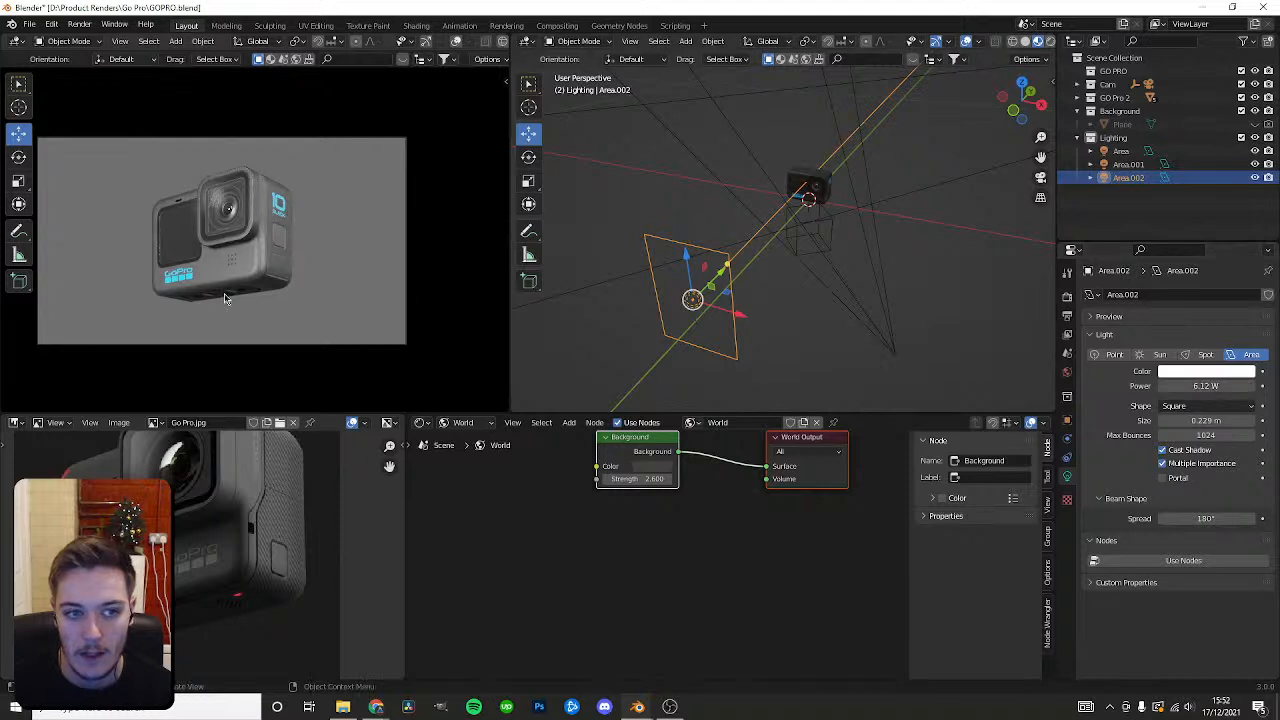
click(625, 206)
mouse_move(640, 479)
mouse_down()
mouse_move(590, 479)
mouse_move(660, 479)
mouse_up()
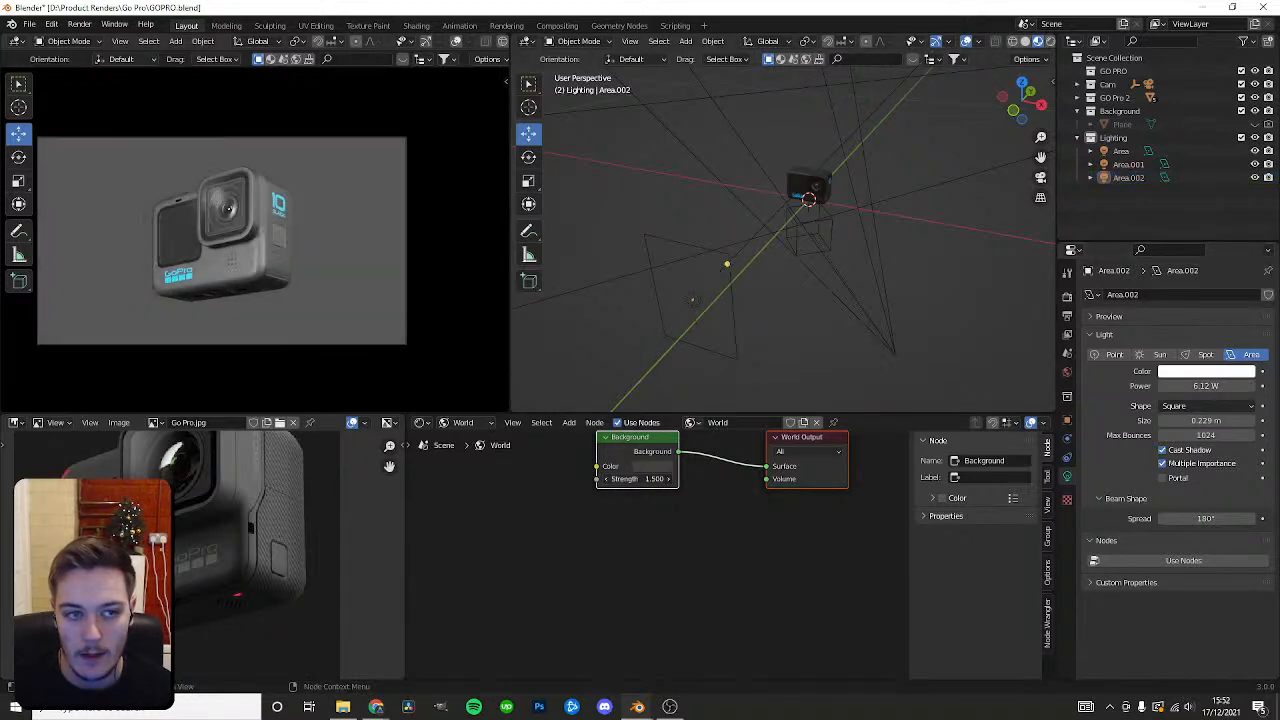
Set the new front light's power to 1.32 W and the large side light's power to 29.6 W.
click(695, 299)
mouse_move(1205, 385)
mouse_down()
mouse_move(1165, 385)
mouse_move(1215, 385)
mouse_up()
shift+middle_drag(910, 240, 877, 270)
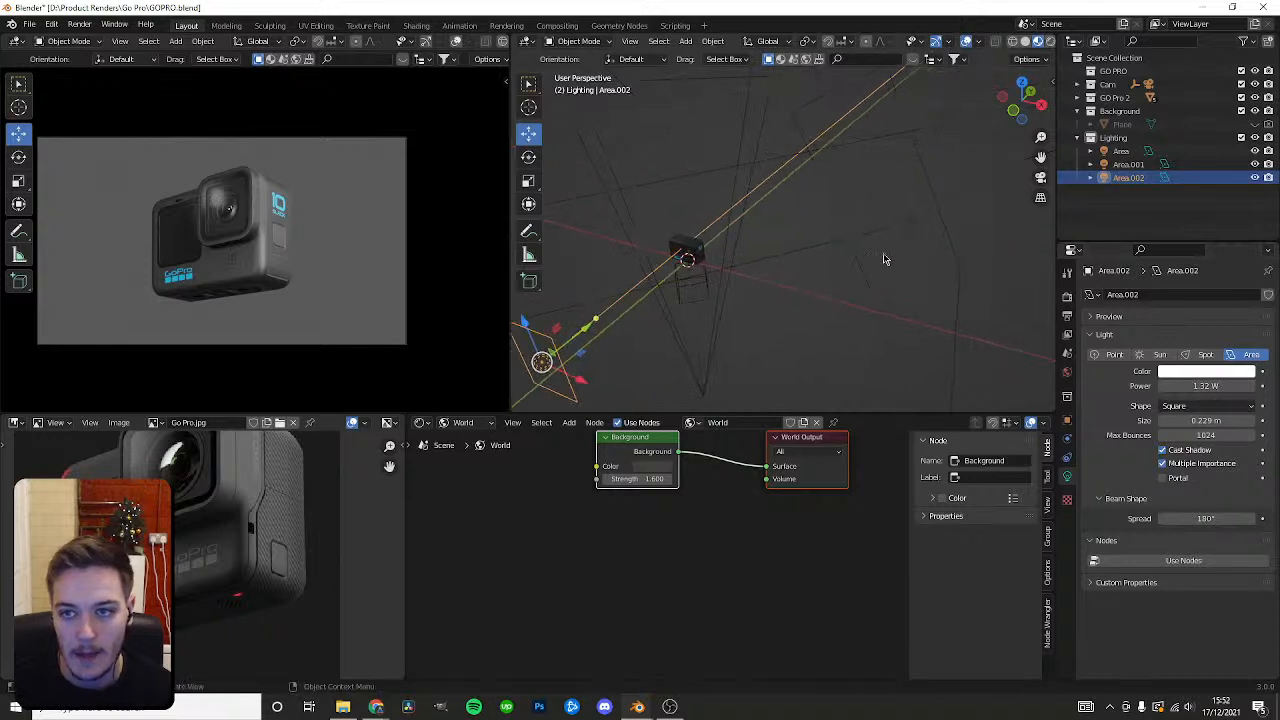
click(905, 227)
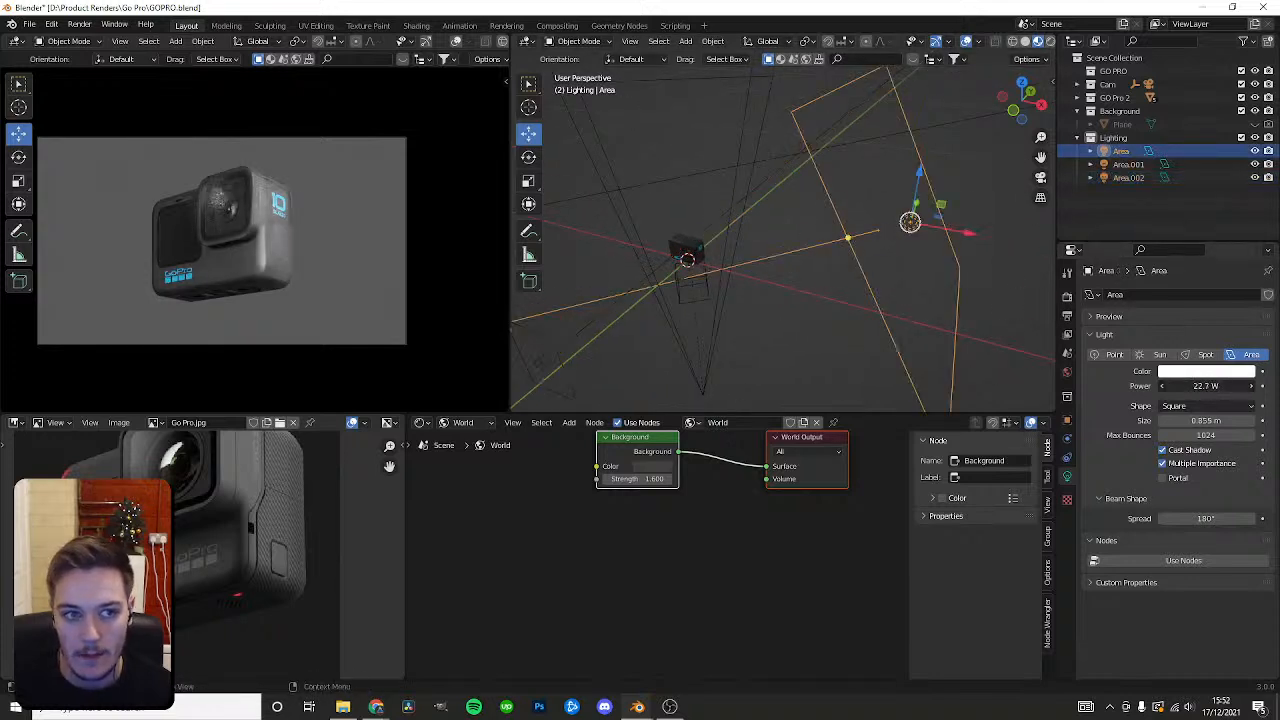
drag(1205, 385, 1220, 385)
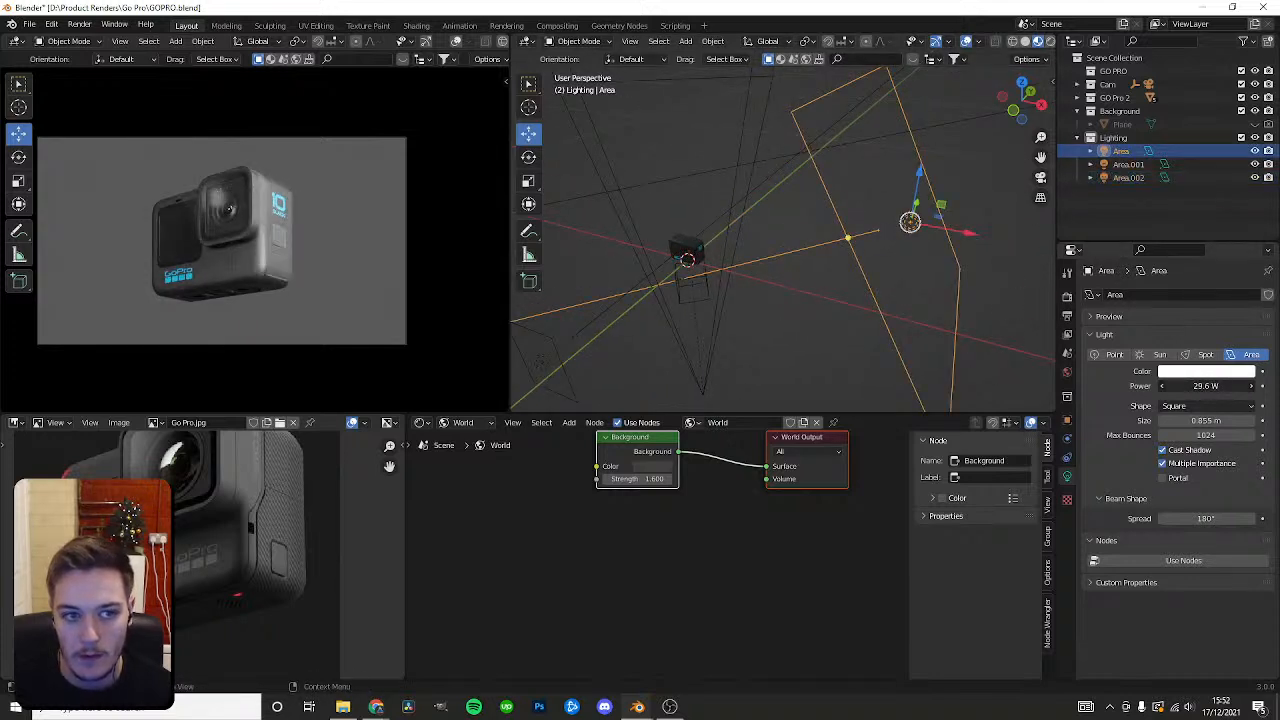
Enable the transparent film background in the Cycles render settings.
click(1067, 298)
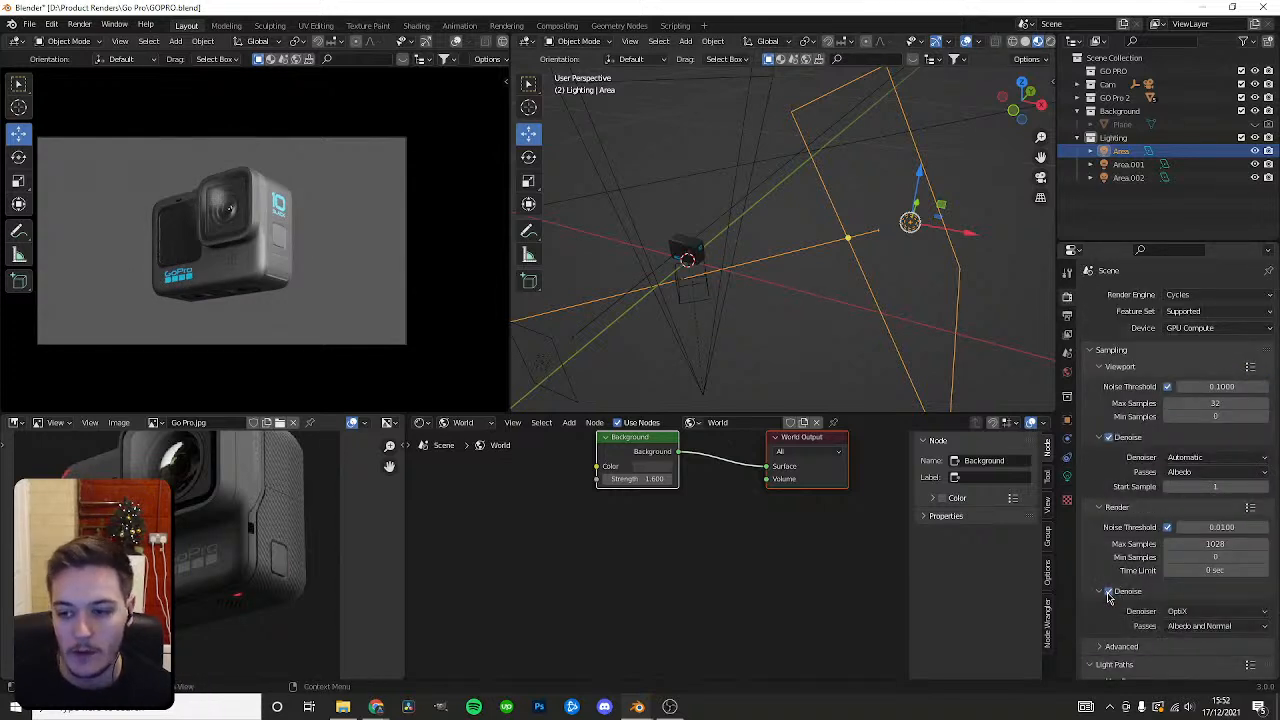
scroll(1122, 528, down, 5)
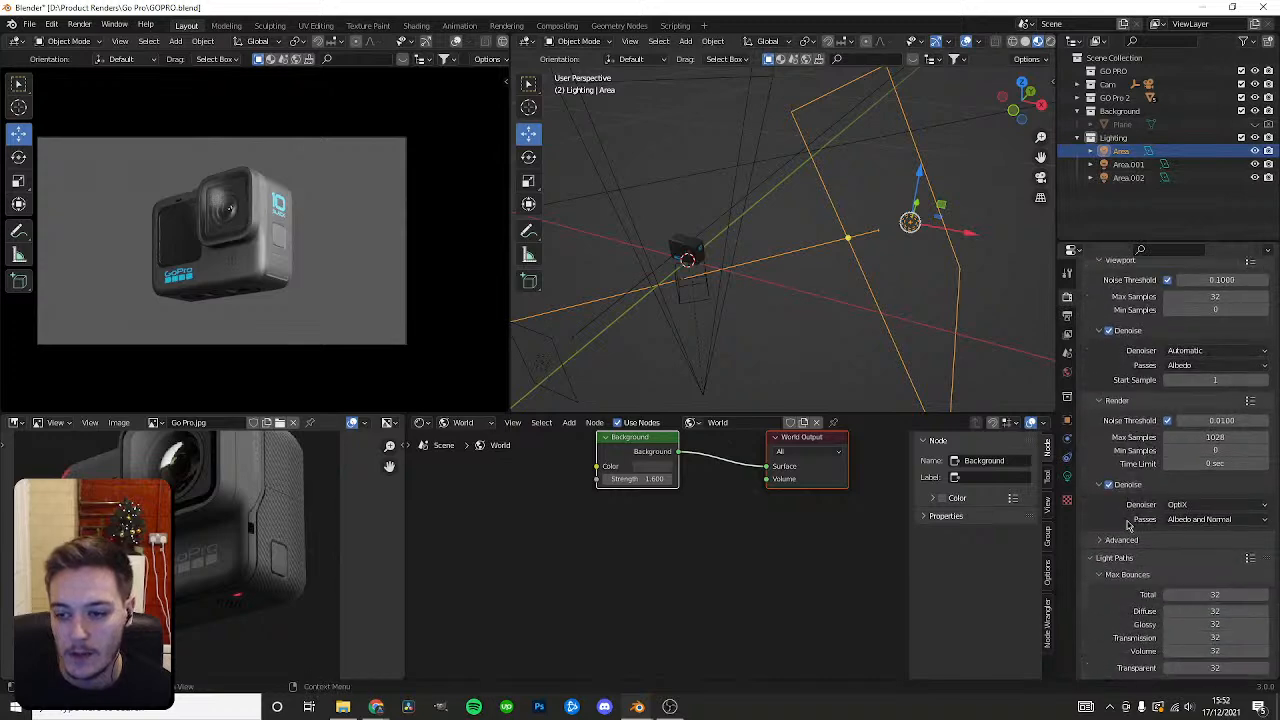
scroll(1130, 515, up, 4)
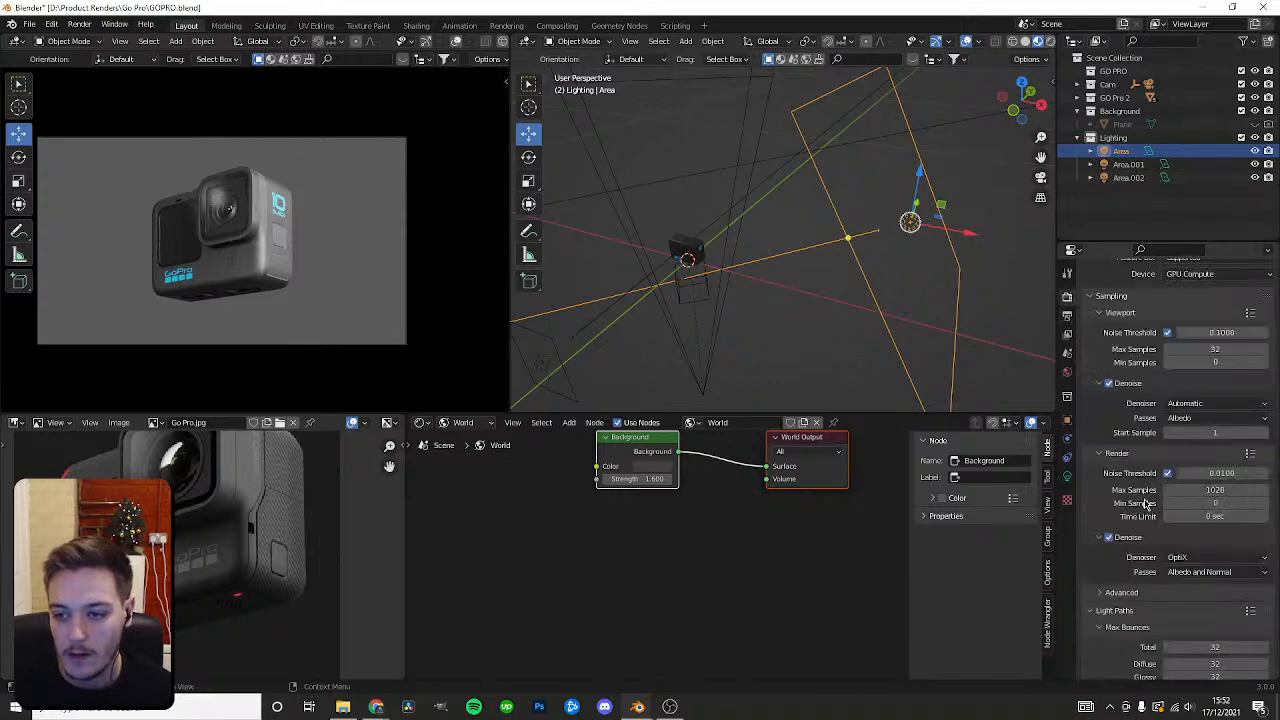
click(1106, 453)
click(1101, 436)
click(1099, 470)
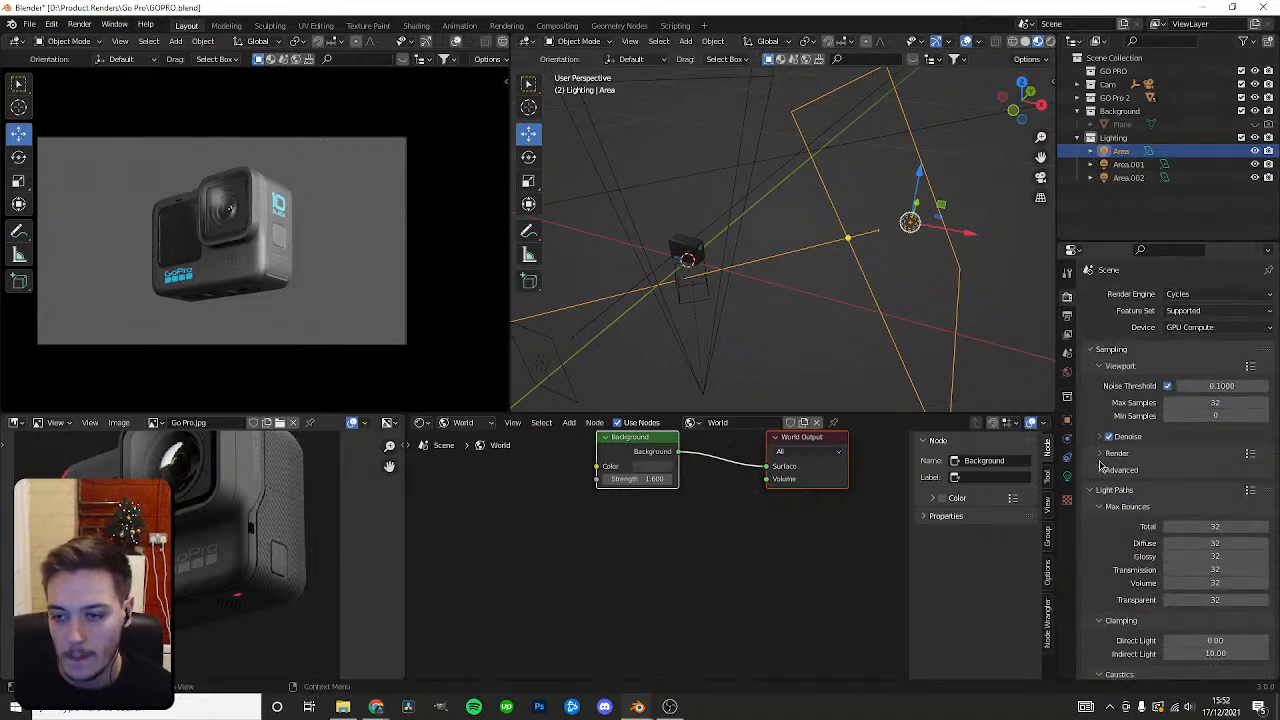
click(1099, 470)
click(1092, 488)
click(1094, 579)
scroll(1097, 580, down, 2)
click(1108, 595)
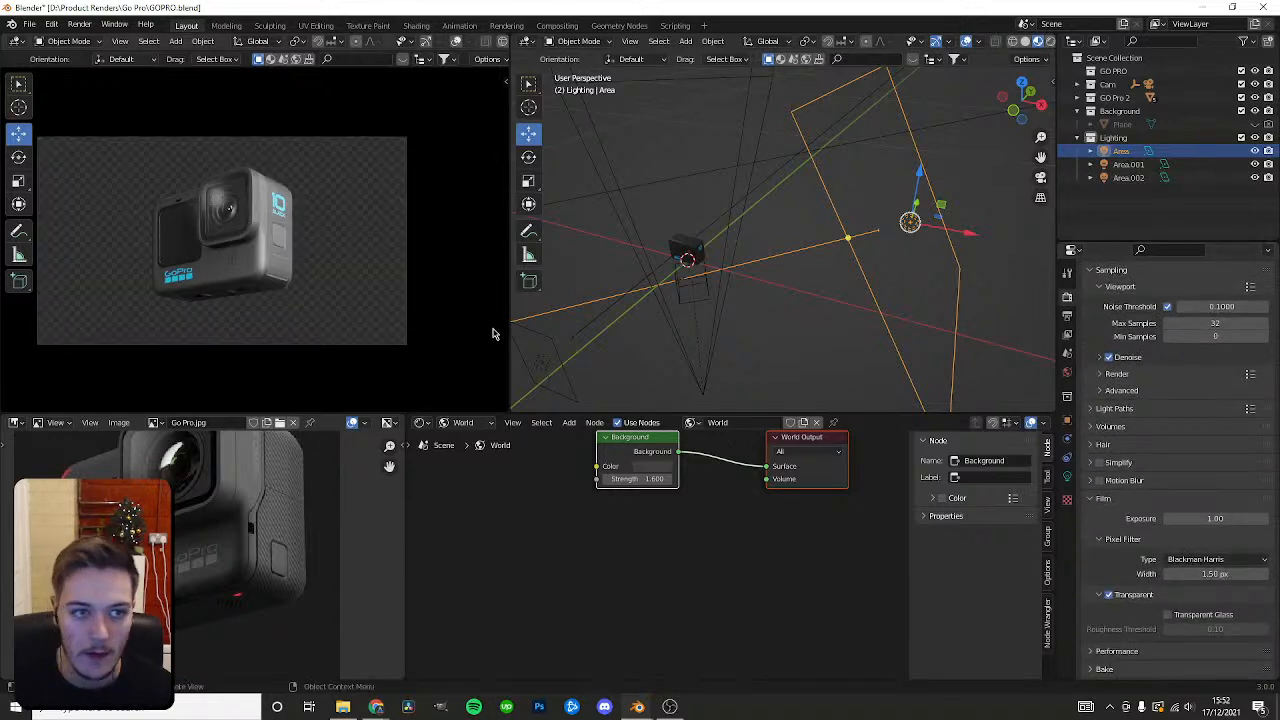
Rename the area light Area.001 as Reflection.
scroll(217, 227, up, 4)
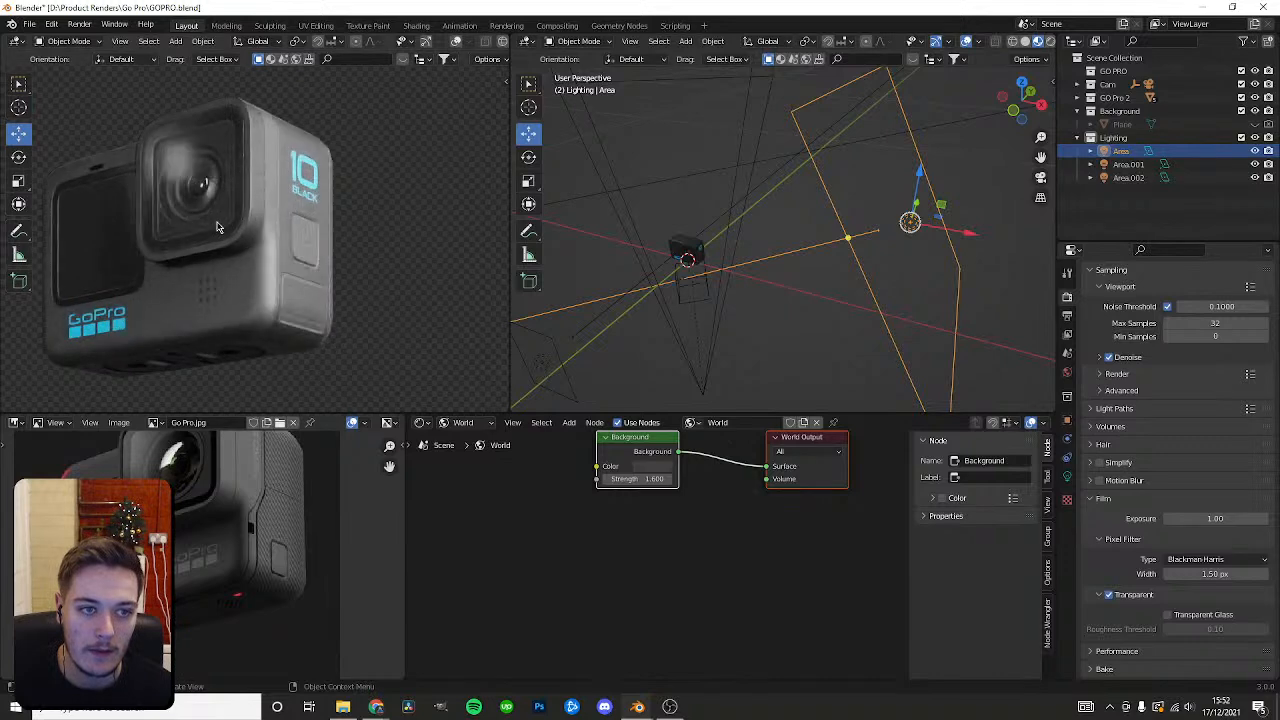
click(1134, 167)
click(1136, 179)
scroll(1010, 195, down, 2)
double_click(1128, 164)
text(Reflection)
key(Return)
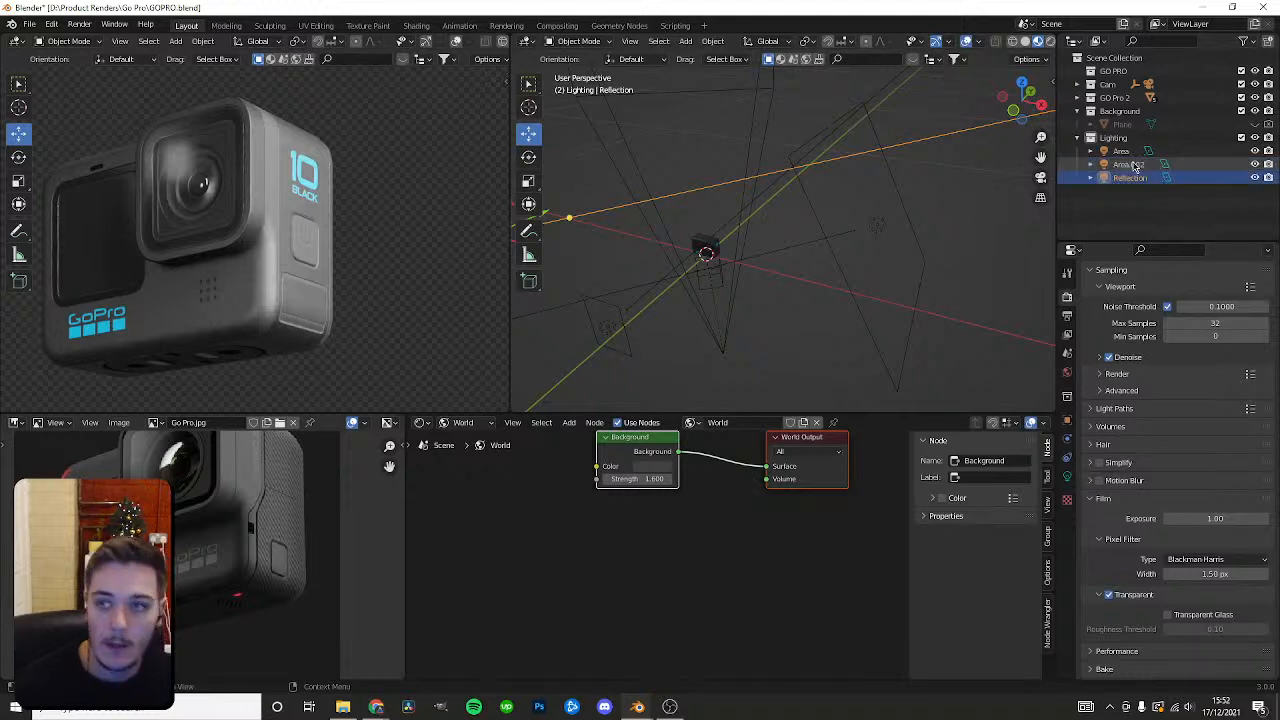
Compare the render with the Reflection light hidden and shown, and delete that light.
click(1256, 180)
click(1256, 178)
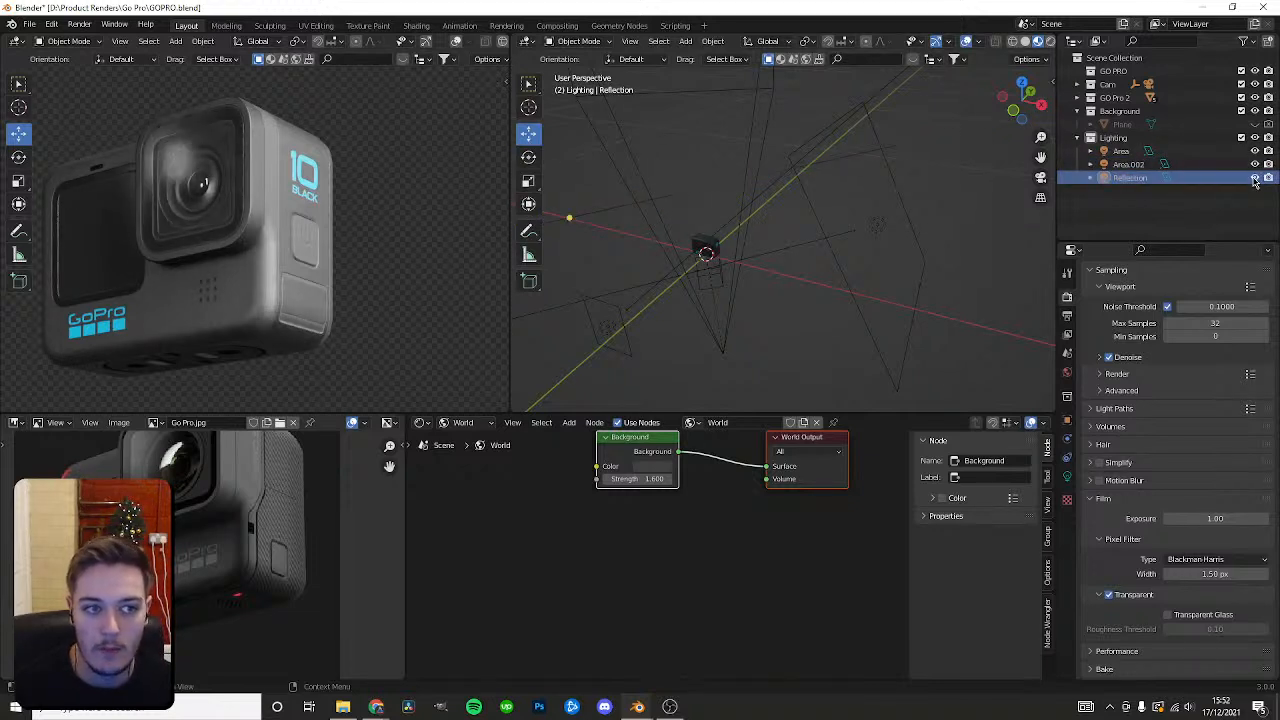
click(1106, 182)
key(x)
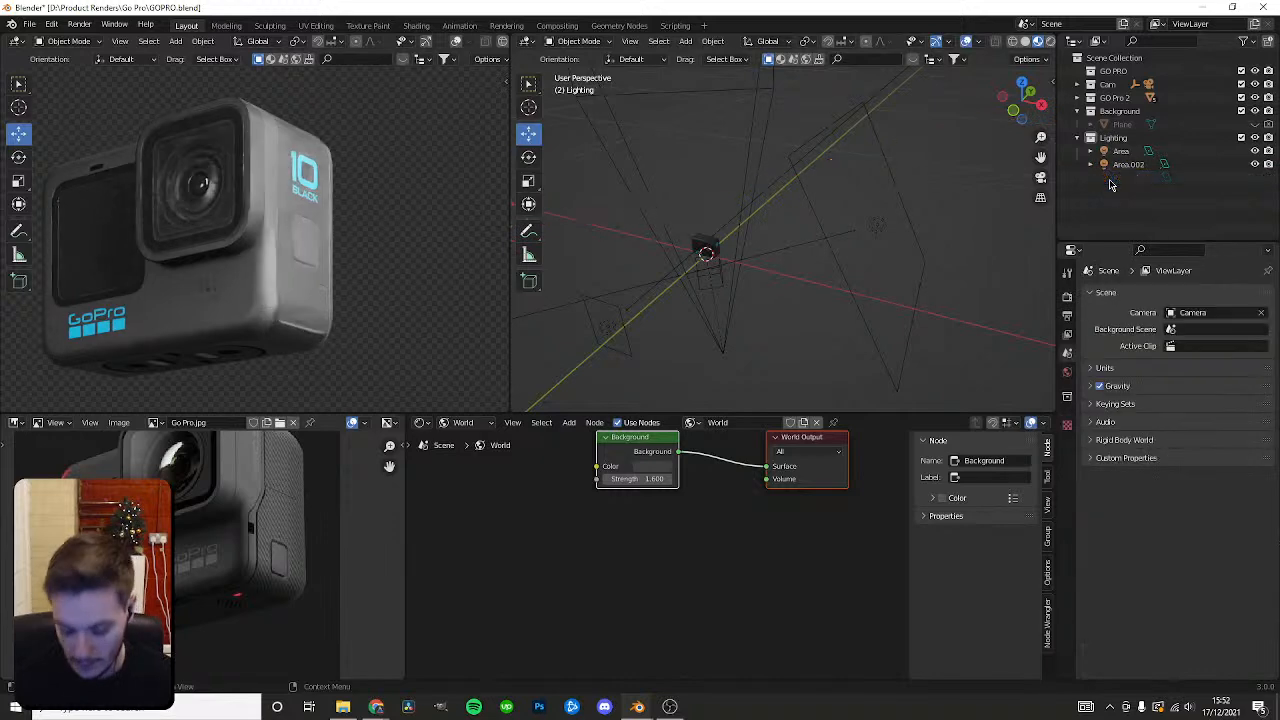
Save the GoPro project file.
scroll(334, 226, down, 1)
shift+middle_drag(334, 226, 332, 273)
scroll(332, 273, up, 5)
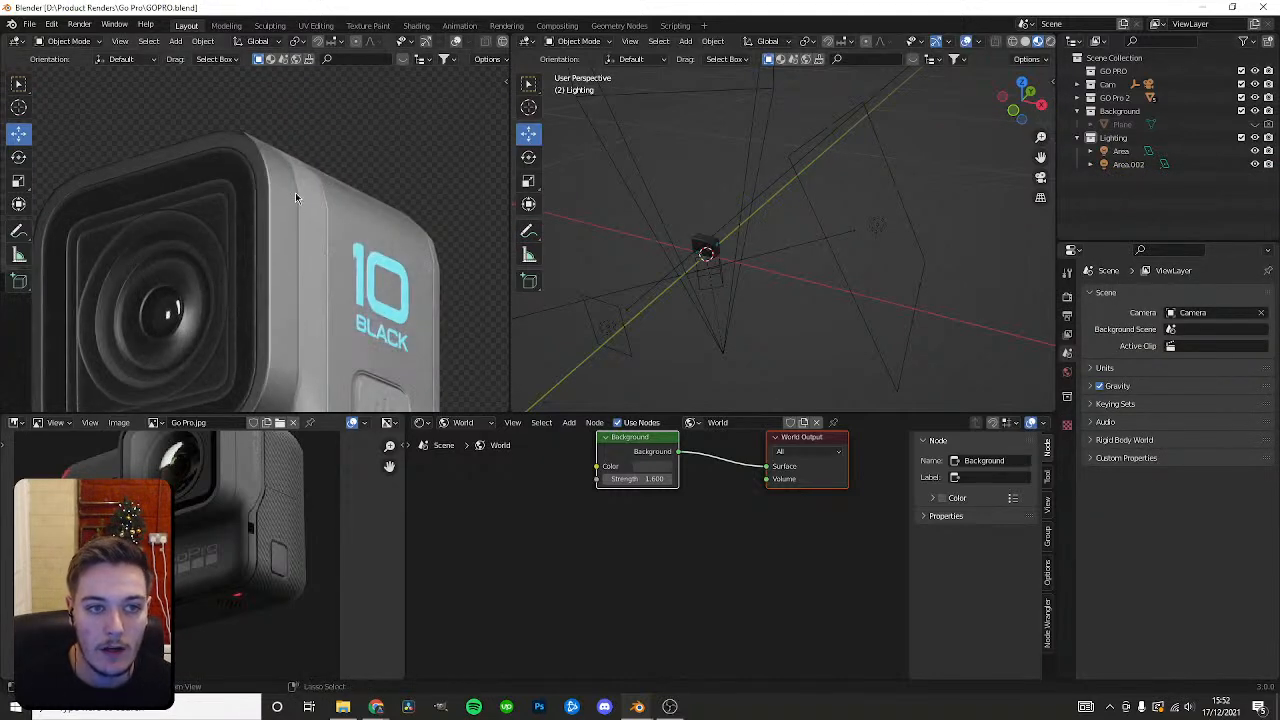
key(ctrl+s)
Examine the highlights on the rendered GoPro's lens housing and side edges up close.
scroll(323, 158, up, 4)
scroll(321, 140, down, 2)
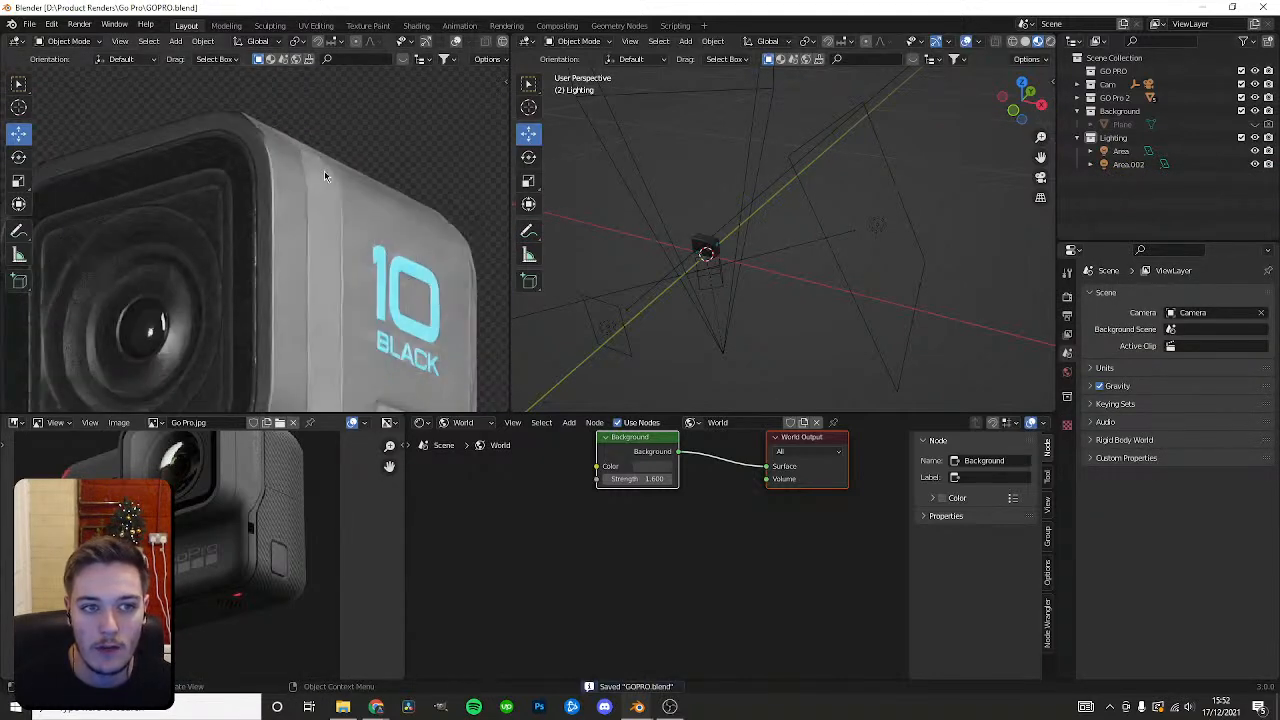
scroll(280, 152, down, 2)
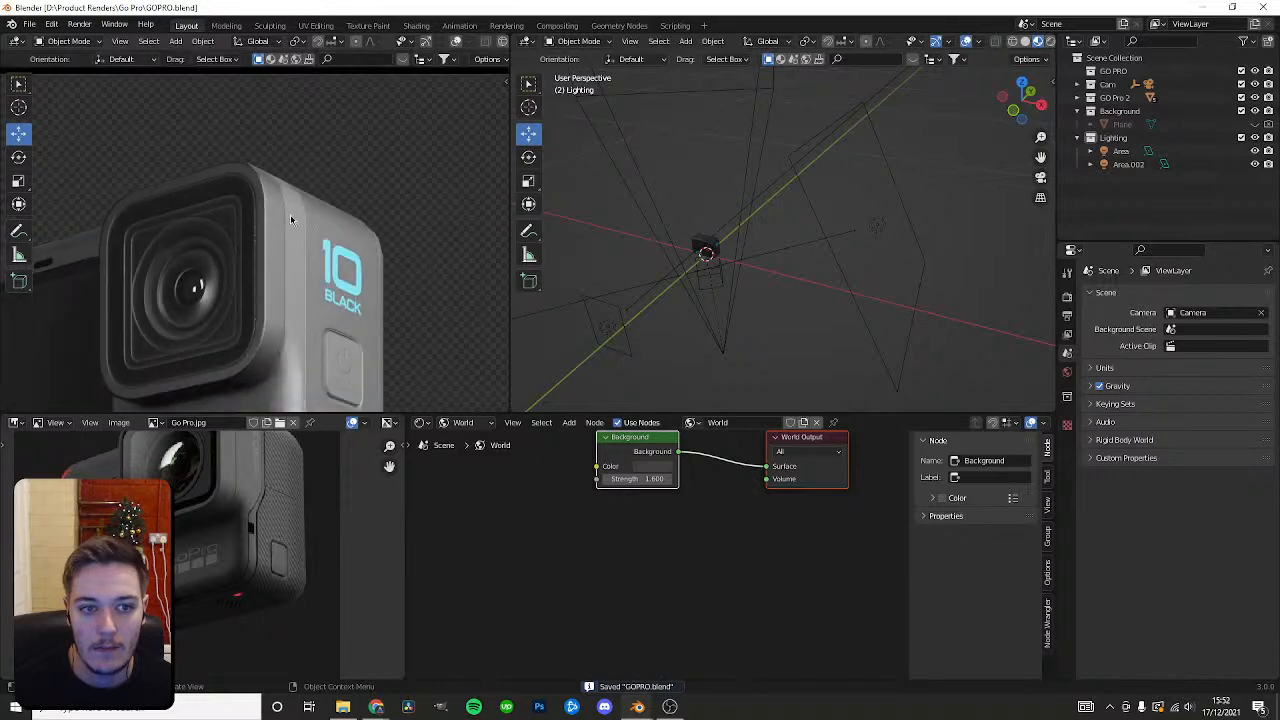
scroll(290, 214, up, 5)
scroll(348, 204, down, 6)
shift+middle_drag(348, 204, 350, 138)
scroll(318, 216, up, 1)
scroll(318, 216, down, 1)
click(613, 326)
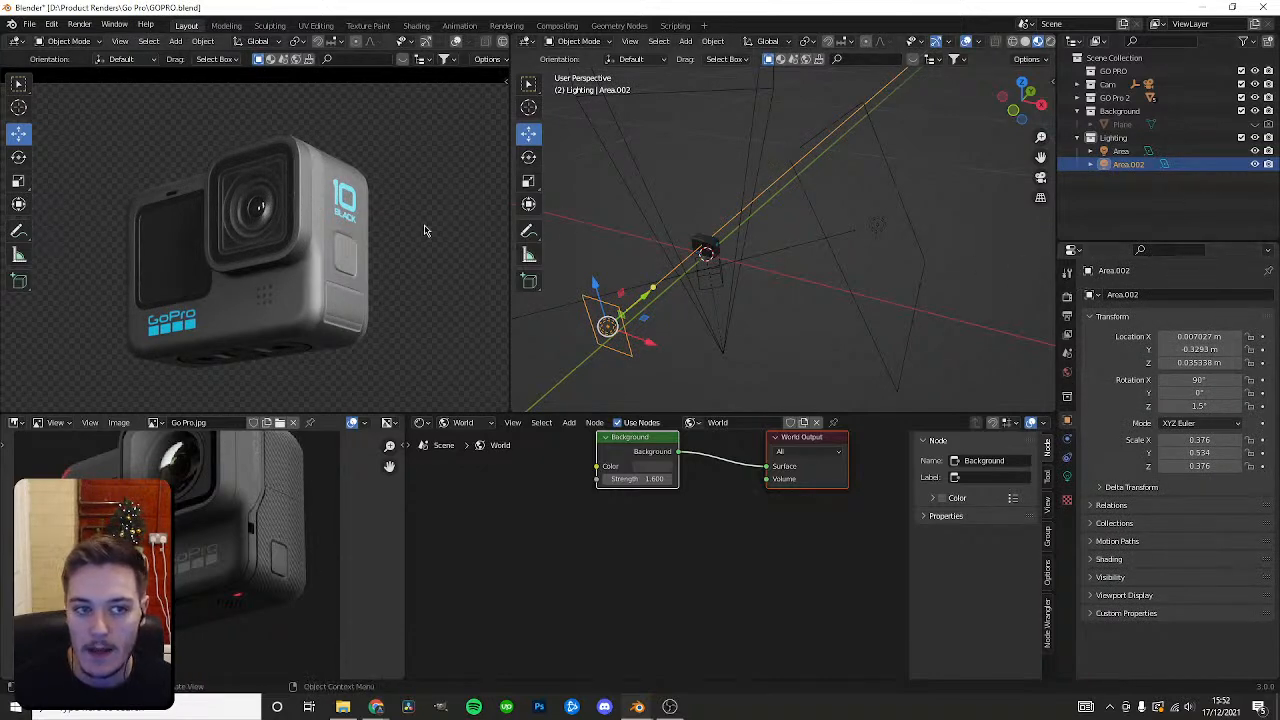
shift+middle_drag(424, 230, 413, 225)
Narrow the large side area light into a strip by scaling it along Y to -0.115.
click(1132, 150)
middle_drag(940, 239, 895, 239)
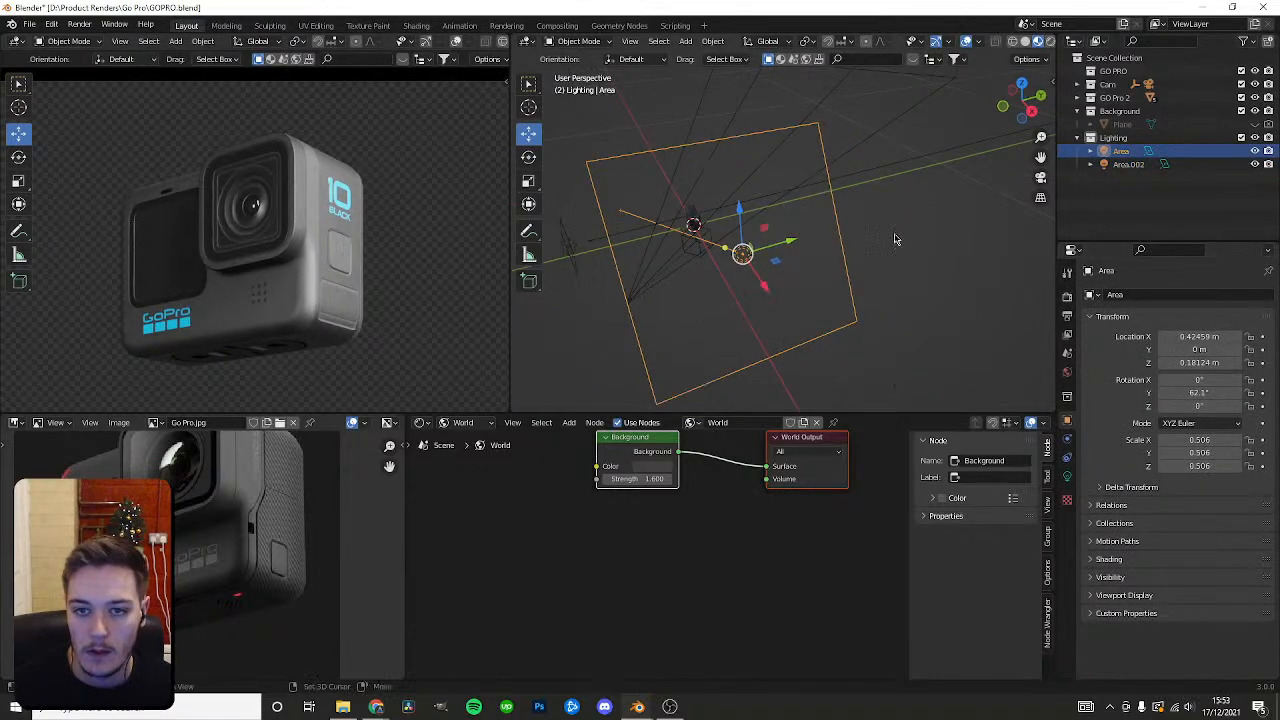
key(s)
key(y)
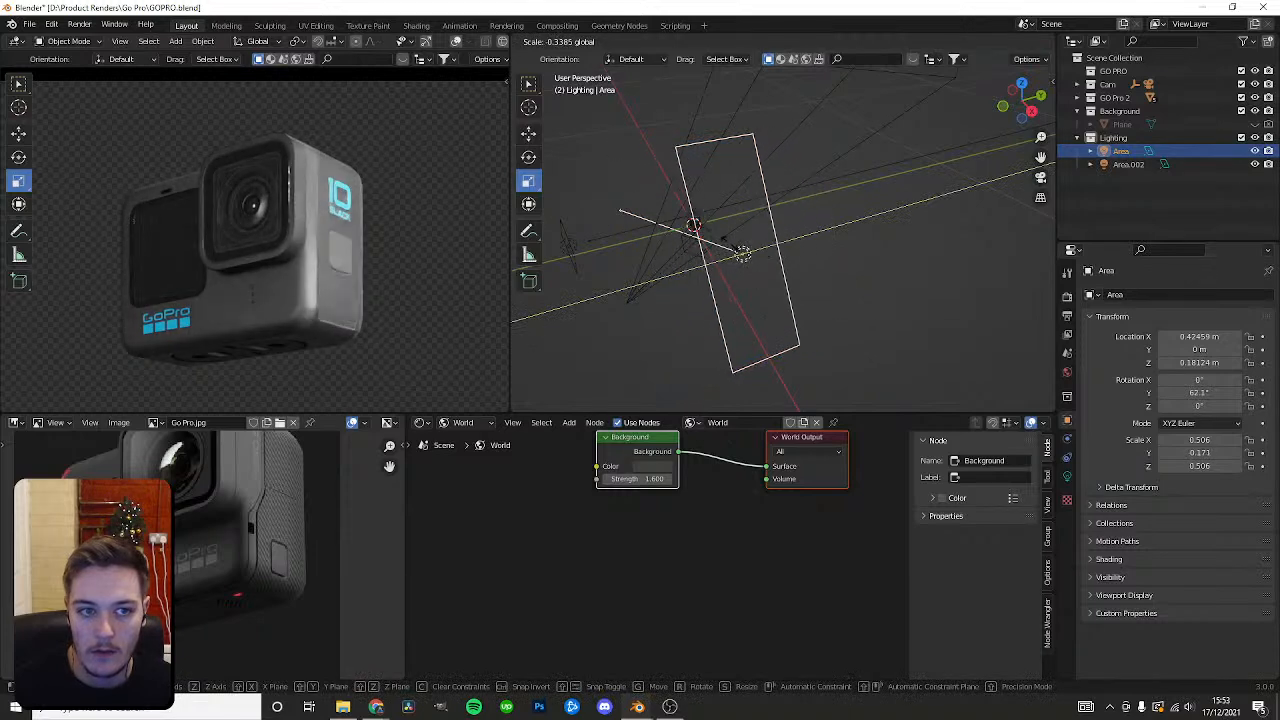
key(Return)
key(s)
key(y)
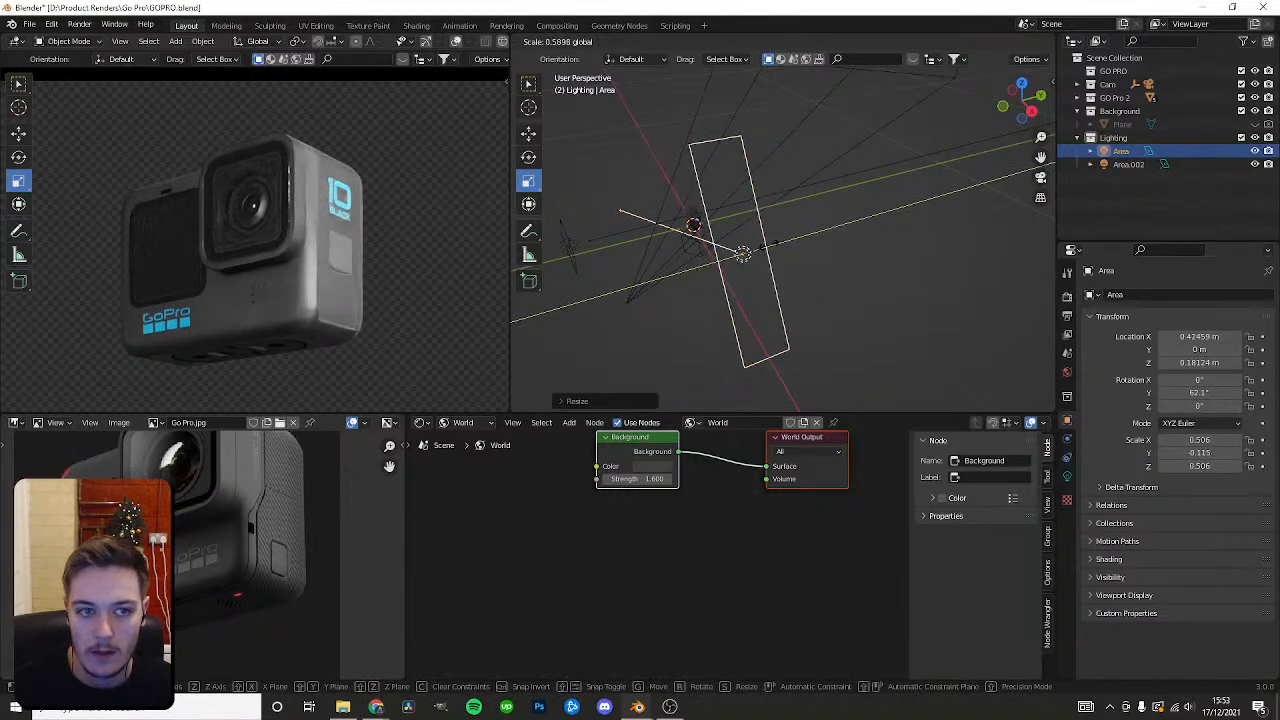
click(768, 245)
Move the side strip light along the Y axis to about 0.105 m.
key(shift+space)
key(g)
drag(786, 241, 847, 231)
click(847, 231)
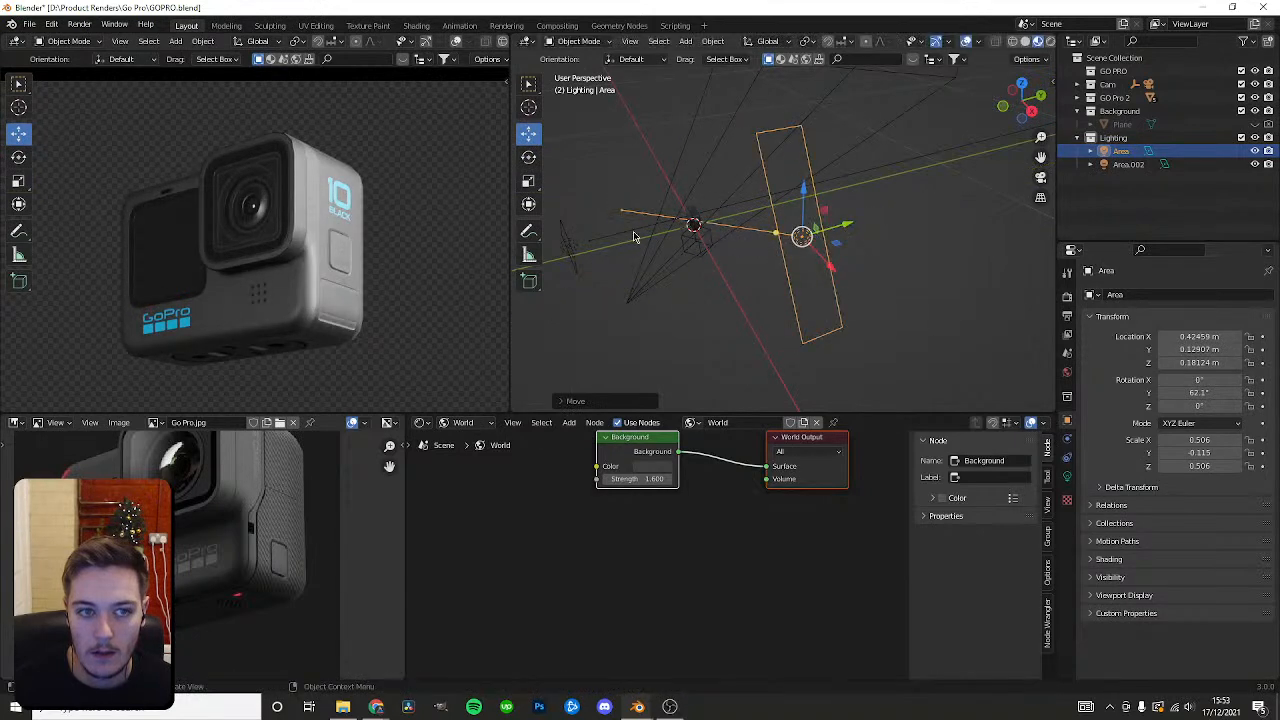
key(g)
key(y)
click(856, 268)
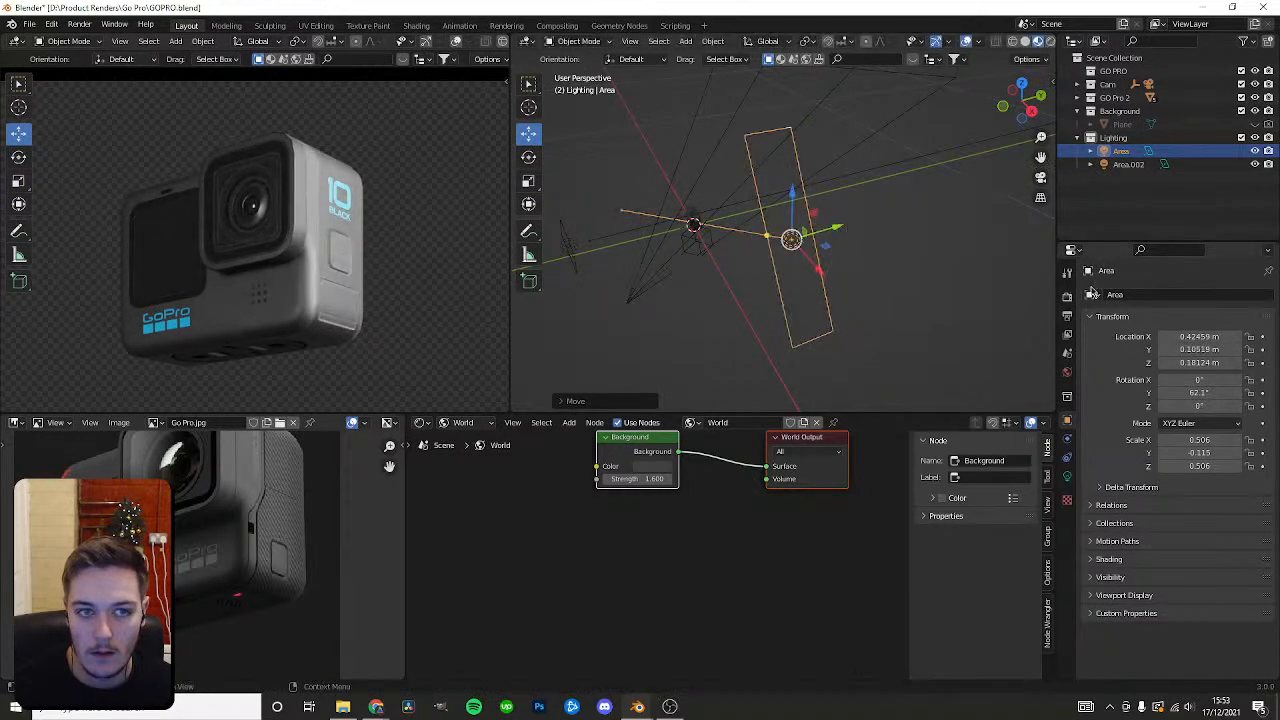
Set the side strip light's power to 15.2 W and the front light's power to 1.62 W.
click(1067, 474)
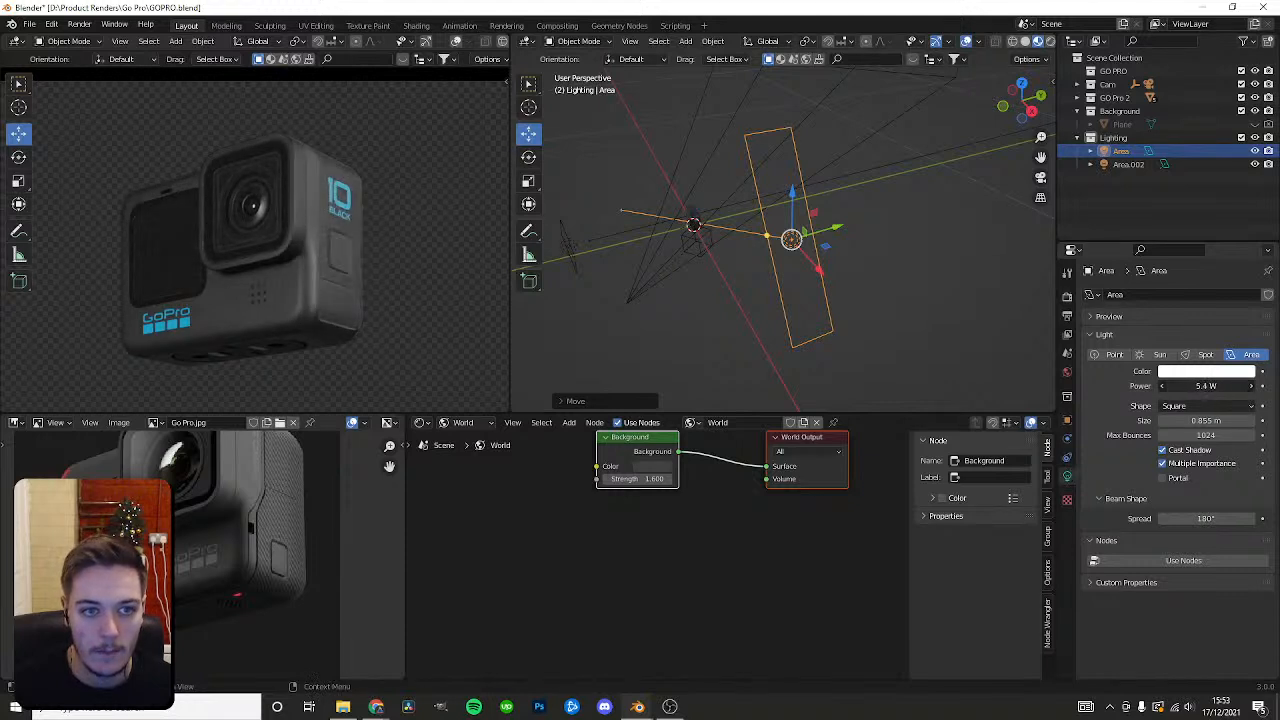
drag(1206, 386, 1160, 386)
click(568, 248)
drag(1206, 386, 1244, 386)
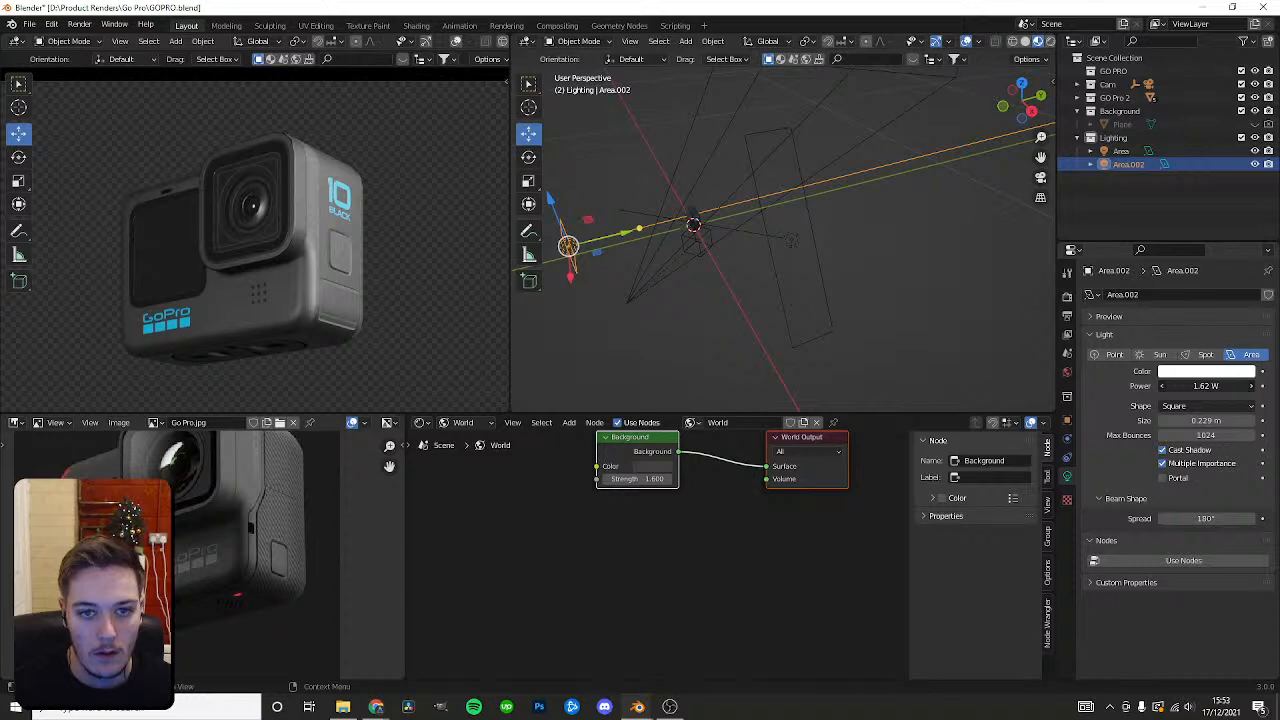
Set the world background strength to 1.200.
drag(654, 479, 618, 479)
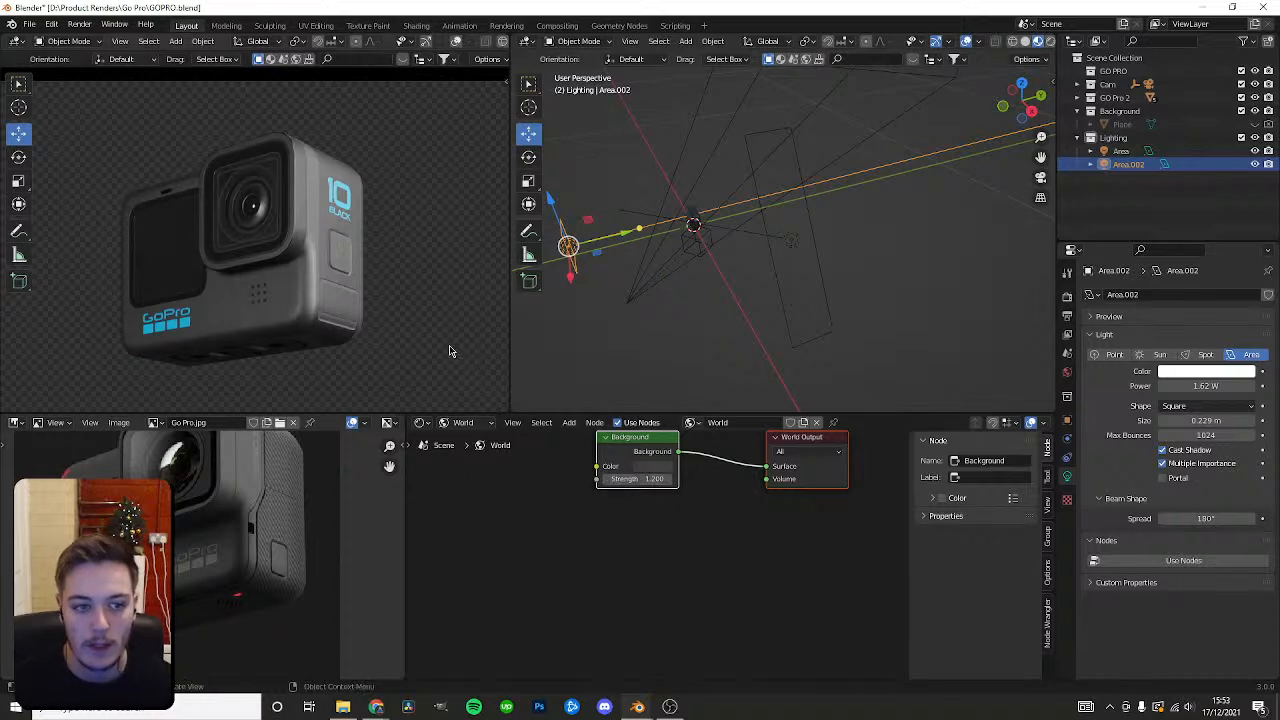
click(693, 228)
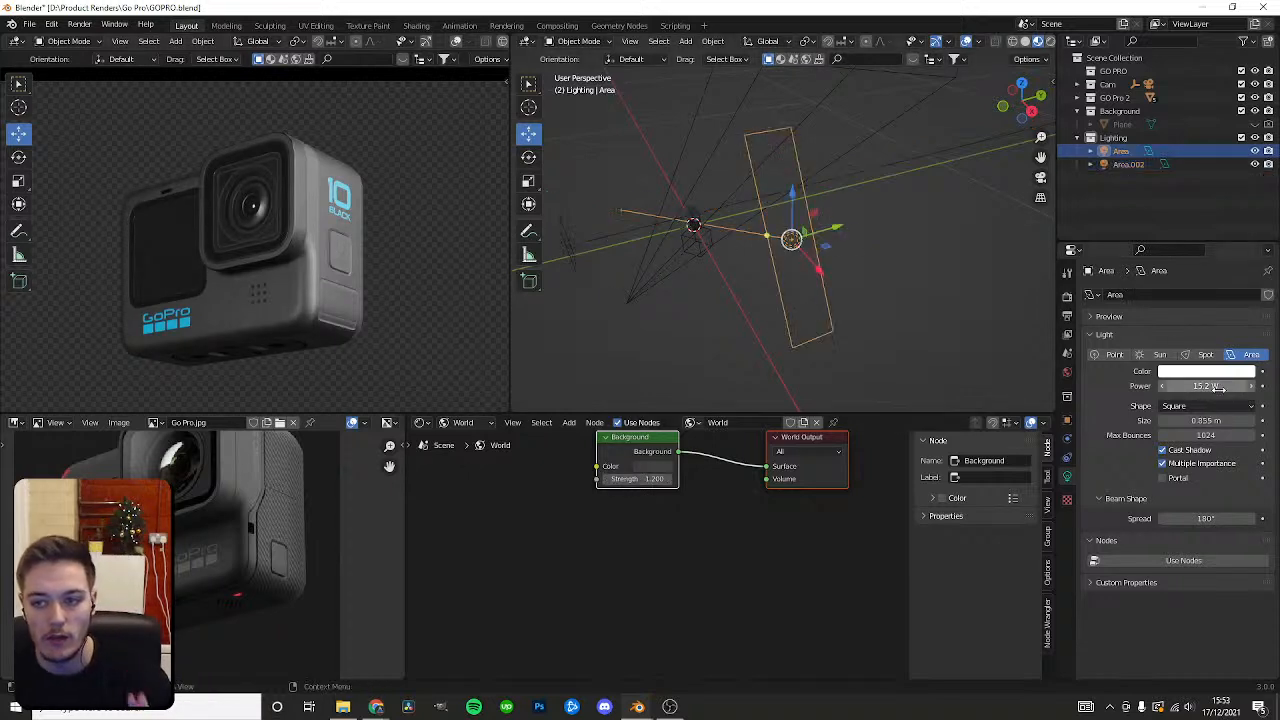
drag(1205, 386, 1180, 386)
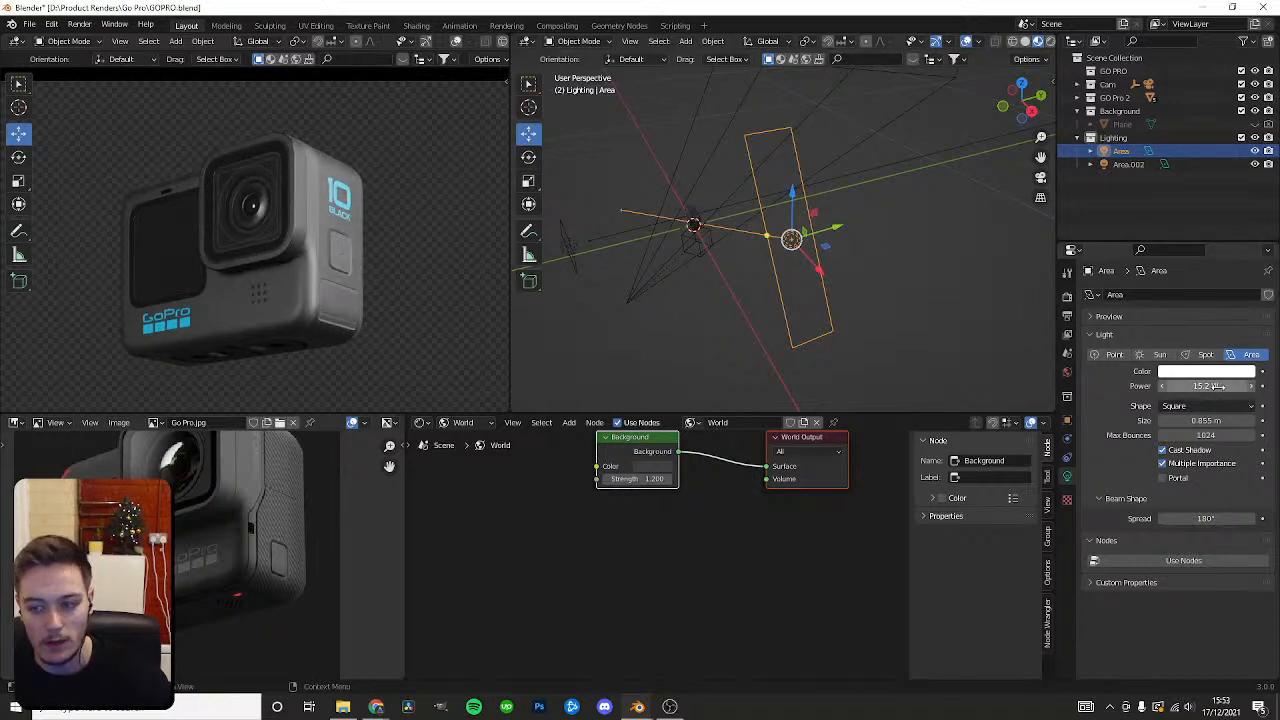
Lower the side strip light's power to 13.9 W.
drag(1215, 385, 1160, 385)
key(ctrl+z)
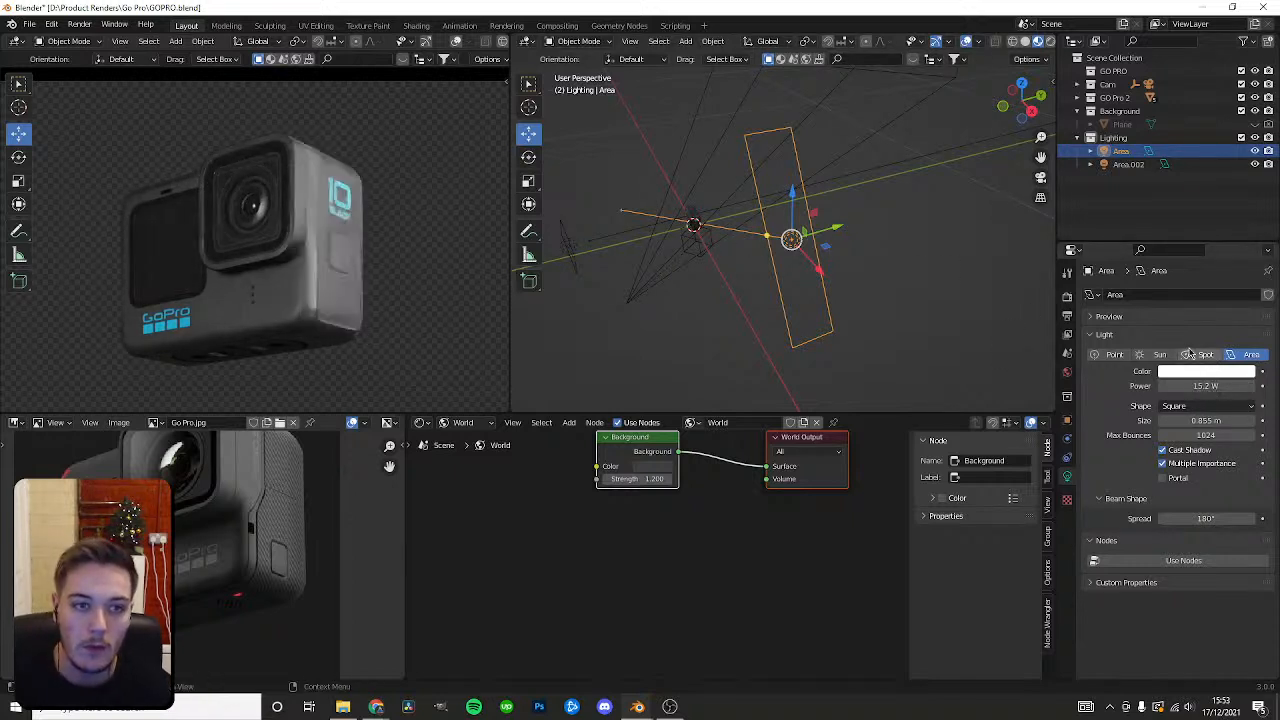
mouse_move(1218, 385)
mouse_down()
mouse_move(1200, 385)
mouse_move(1211, 385)
mouse_up()
Set the front light's power to 1.22 W and the world background strength to 1.000.
click(567, 246)
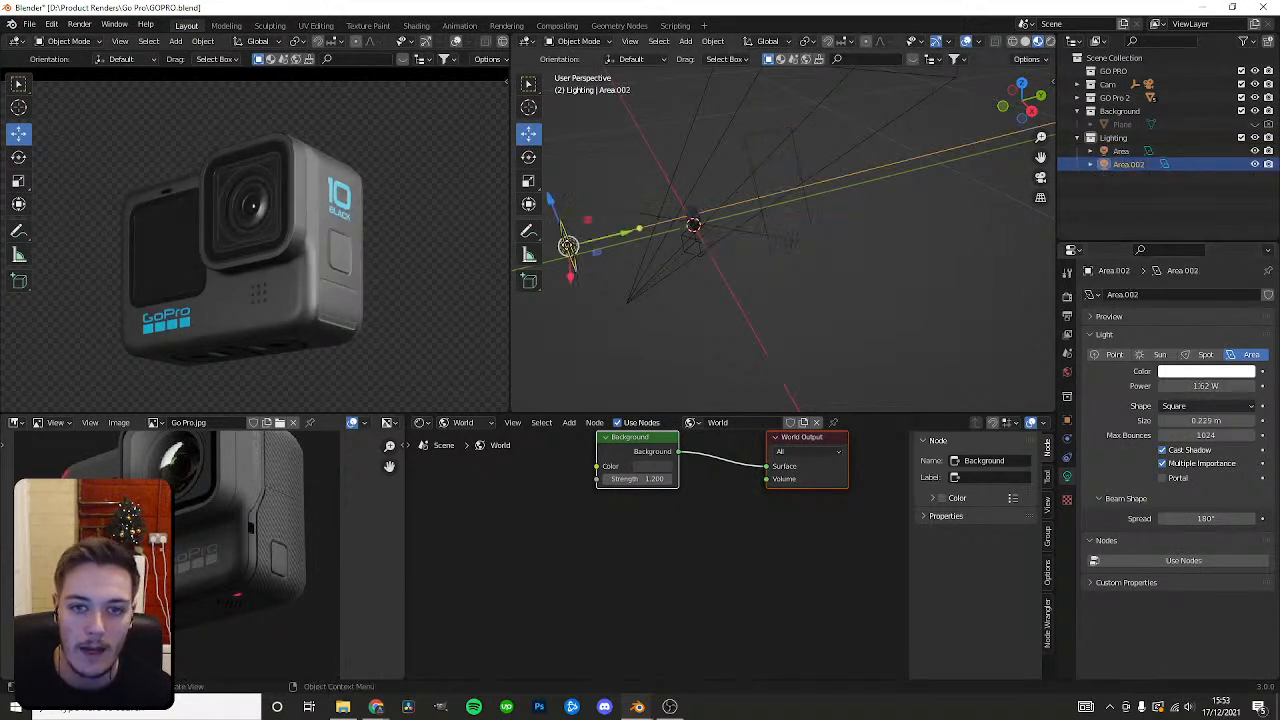
drag(1206, 385, 1198, 385)
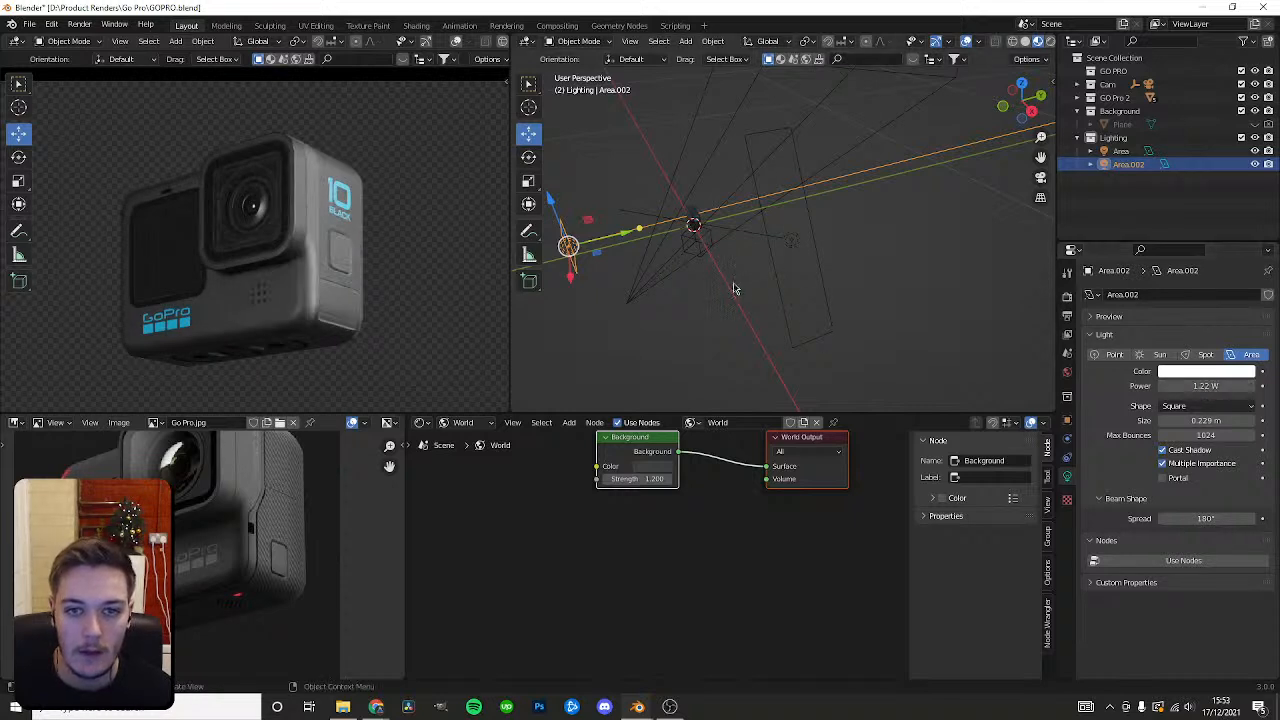
mouse_move(654, 478)
mouse_down()
mouse_move(609, 478)
mouse_move(647, 478)
mouse_up()
Try the High Contrast look in the render's Color Management settings and settle on Medium Contrast.
click(1067, 296)
scroll(1178, 560, down, 5)
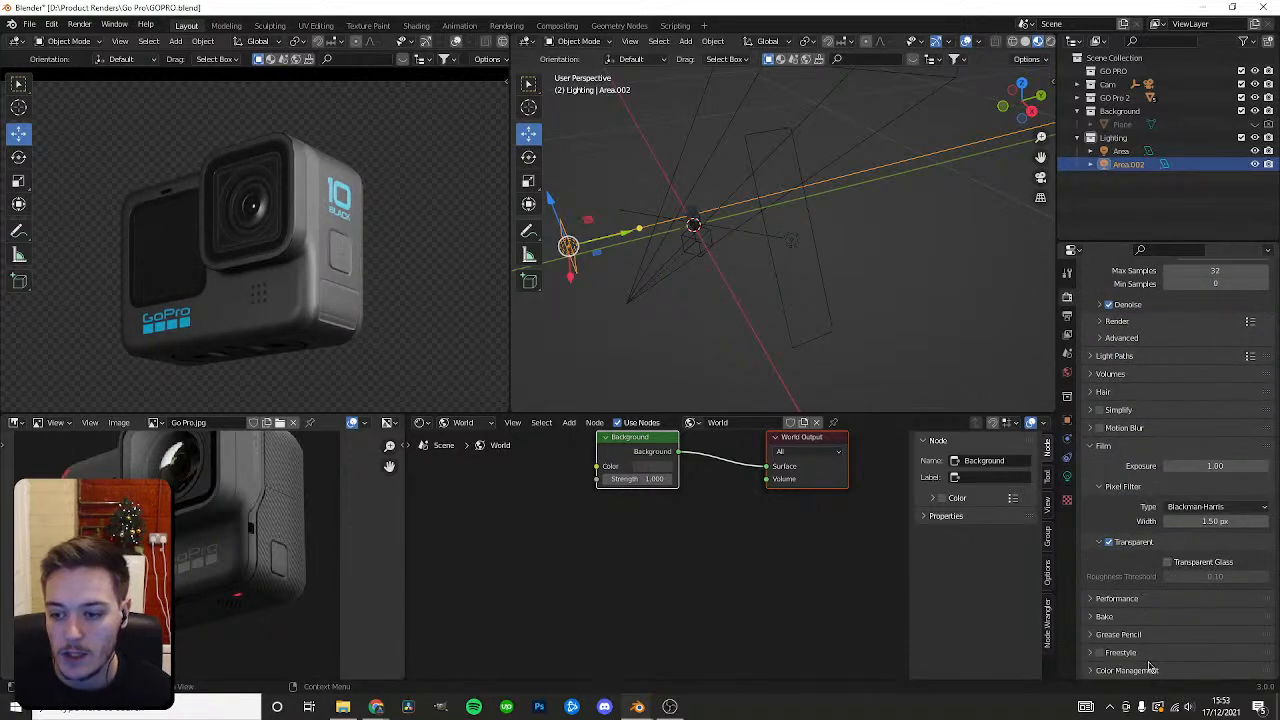
click(1127, 670)
scroll(1180, 620, down, 5)
click(1200, 600)
click(1193, 541)
click(1185, 602)
click(1197, 555)
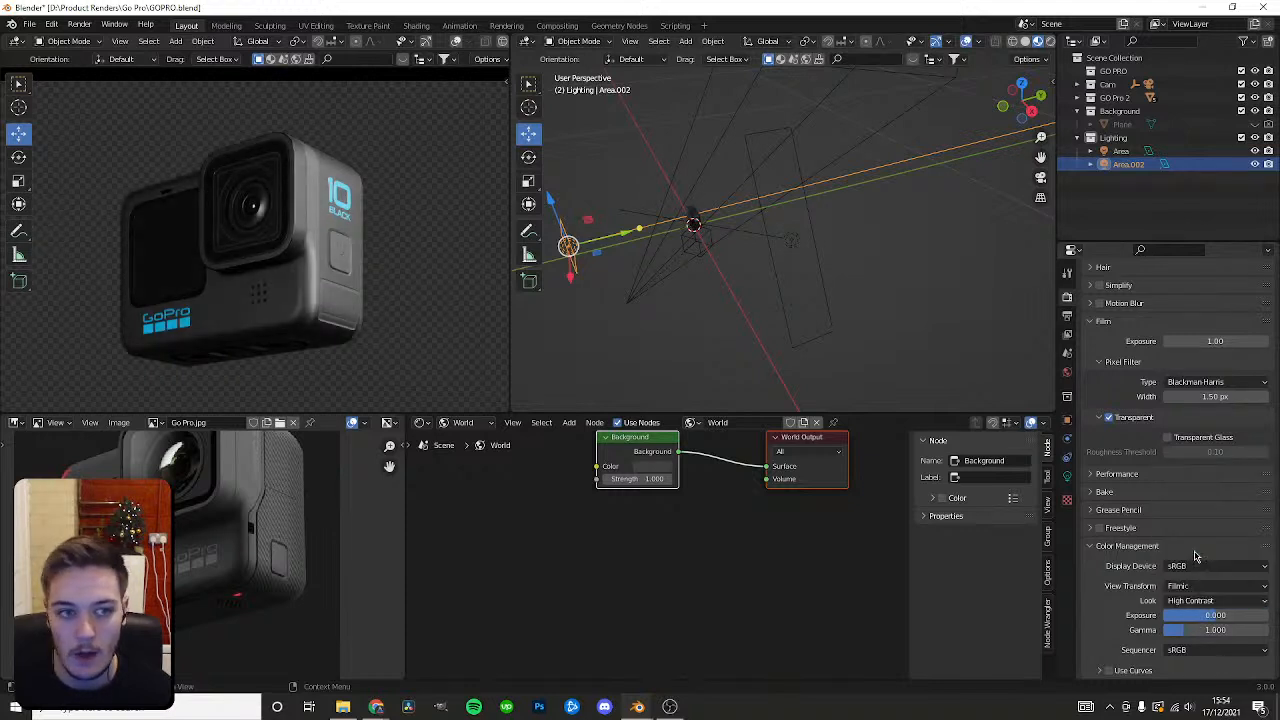
click(1200, 600)
click(1199, 527)
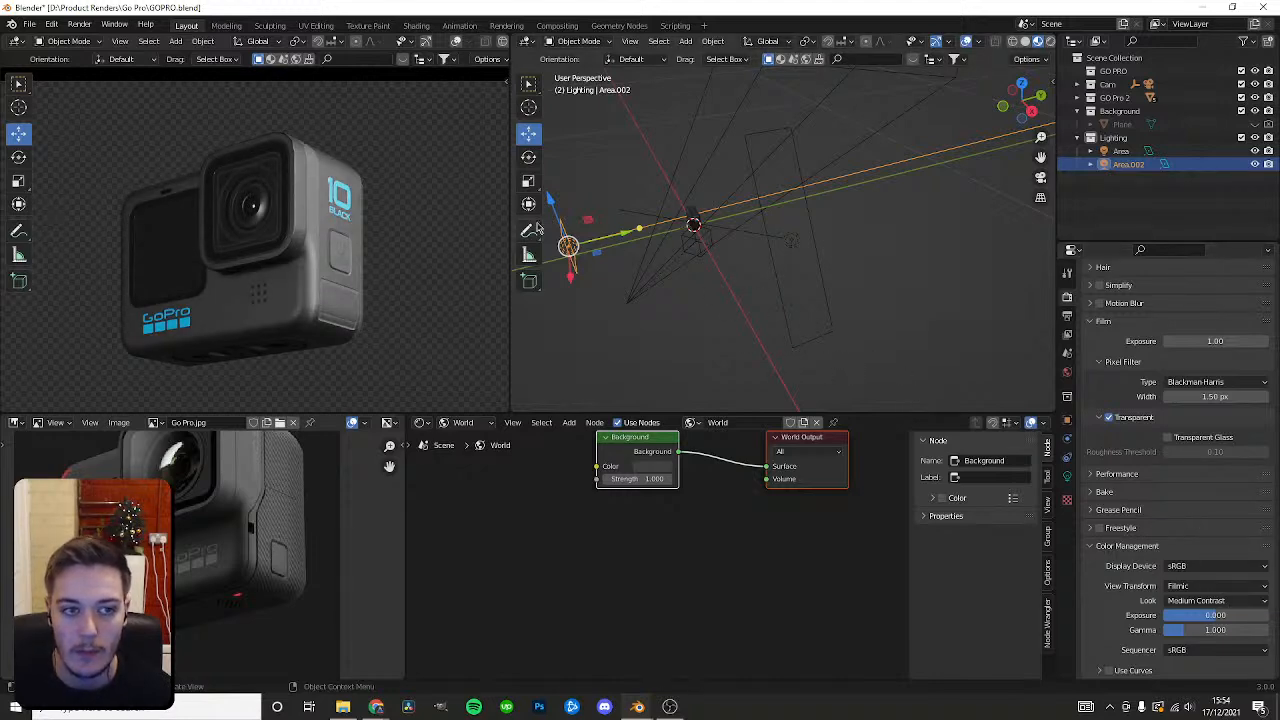
Raise the side strip light's power to 14.4 W.
click(794, 314)
click(1067, 476)
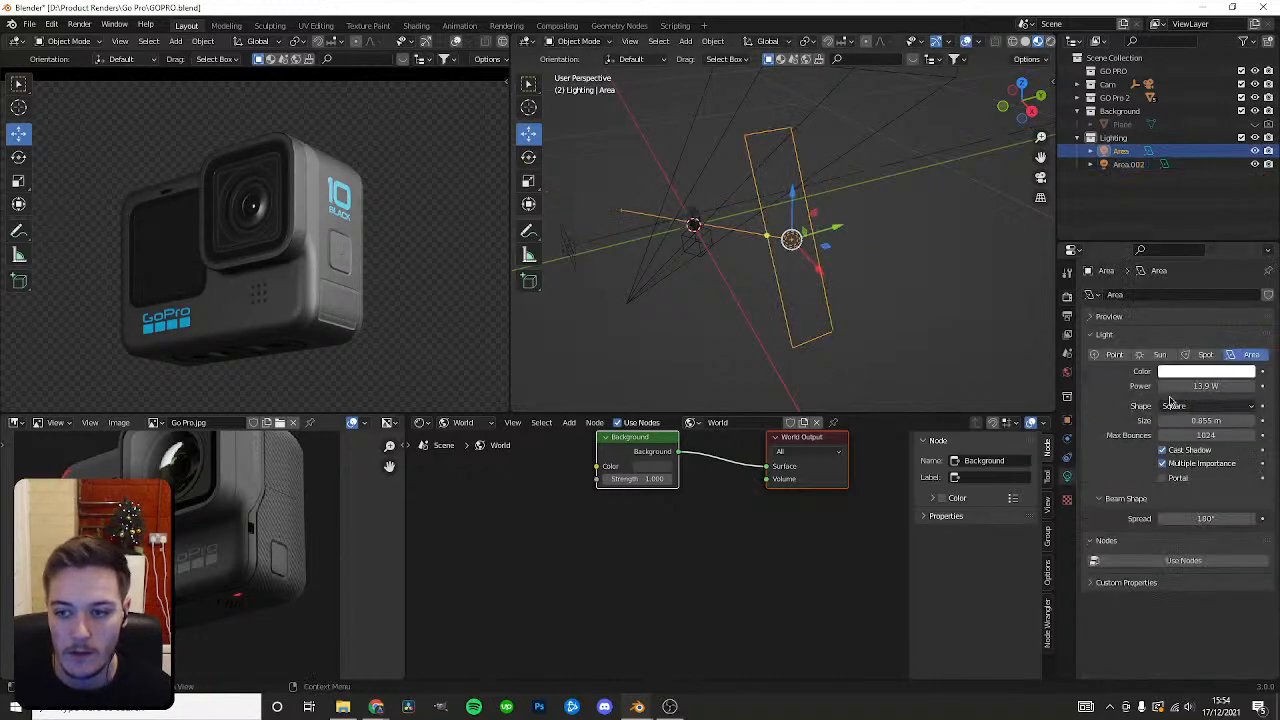
drag(1206, 386, 1209, 386)
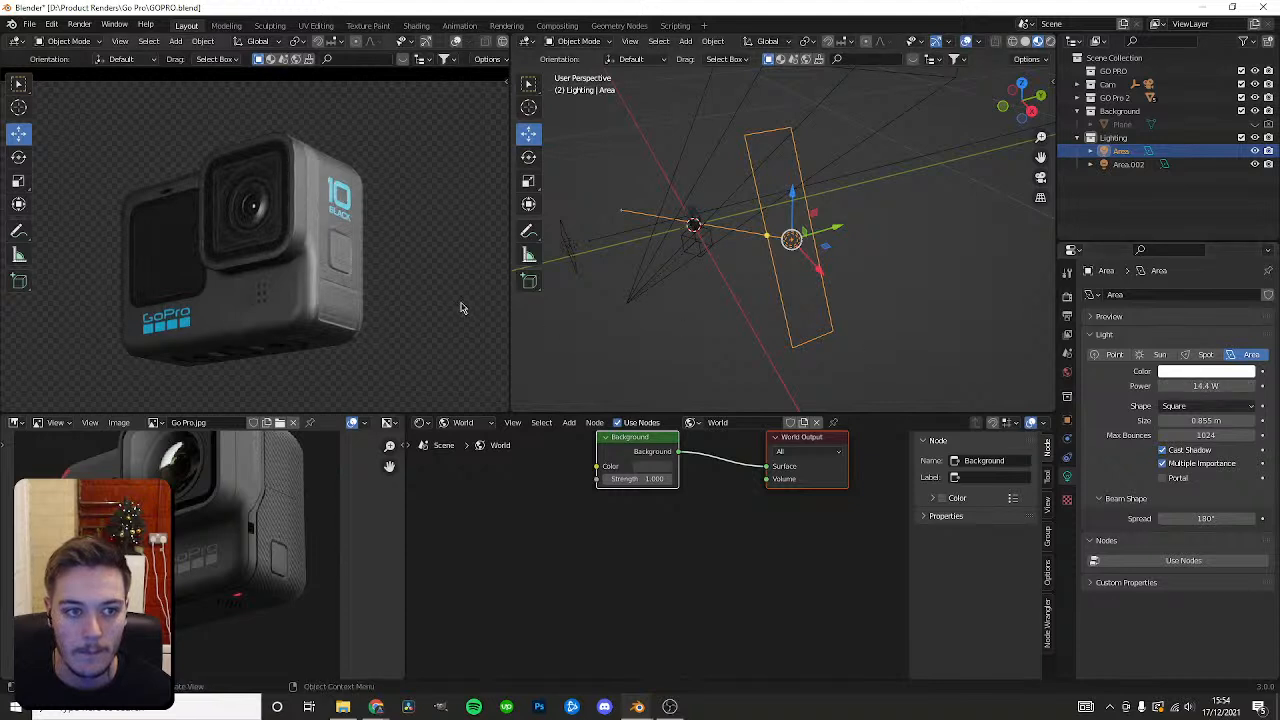
Try an opaque film background with the world strength at 0.2, and undo these changes.
scroll(398, 323, down, 1)
scroll(389, 294, down, 1)
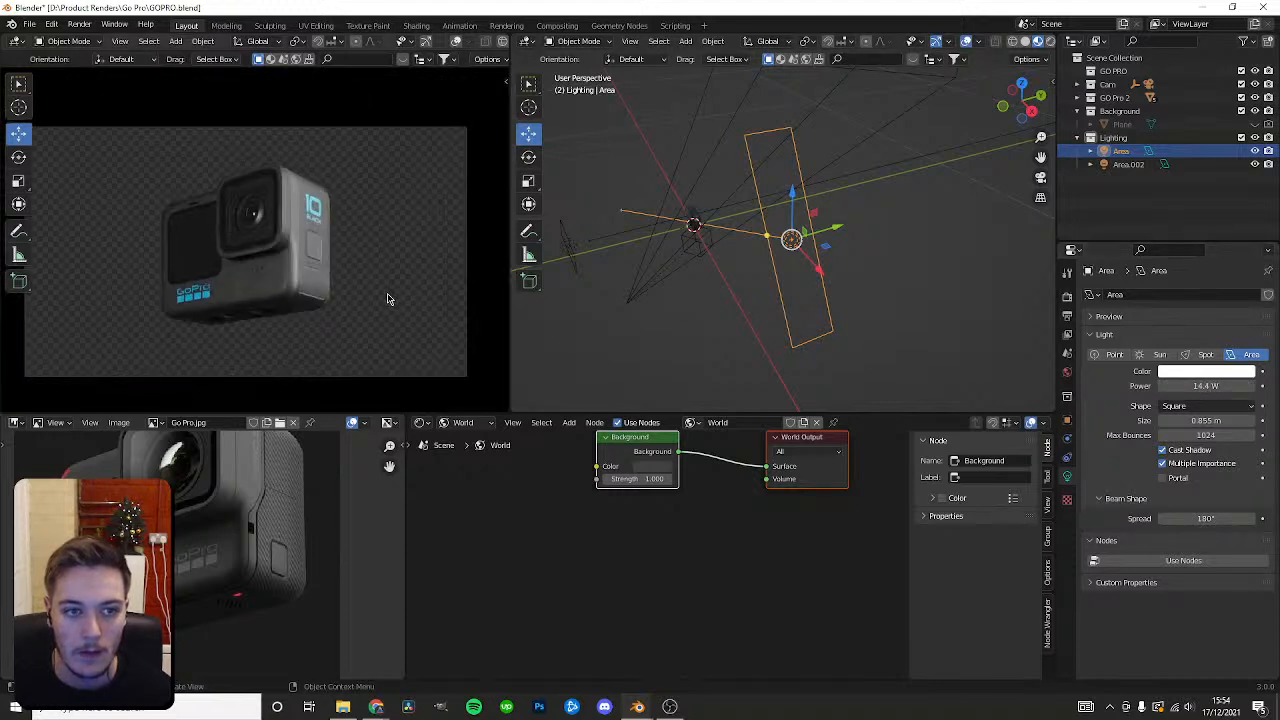
click(1067, 296)
scroll(1133, 503, down, 2)
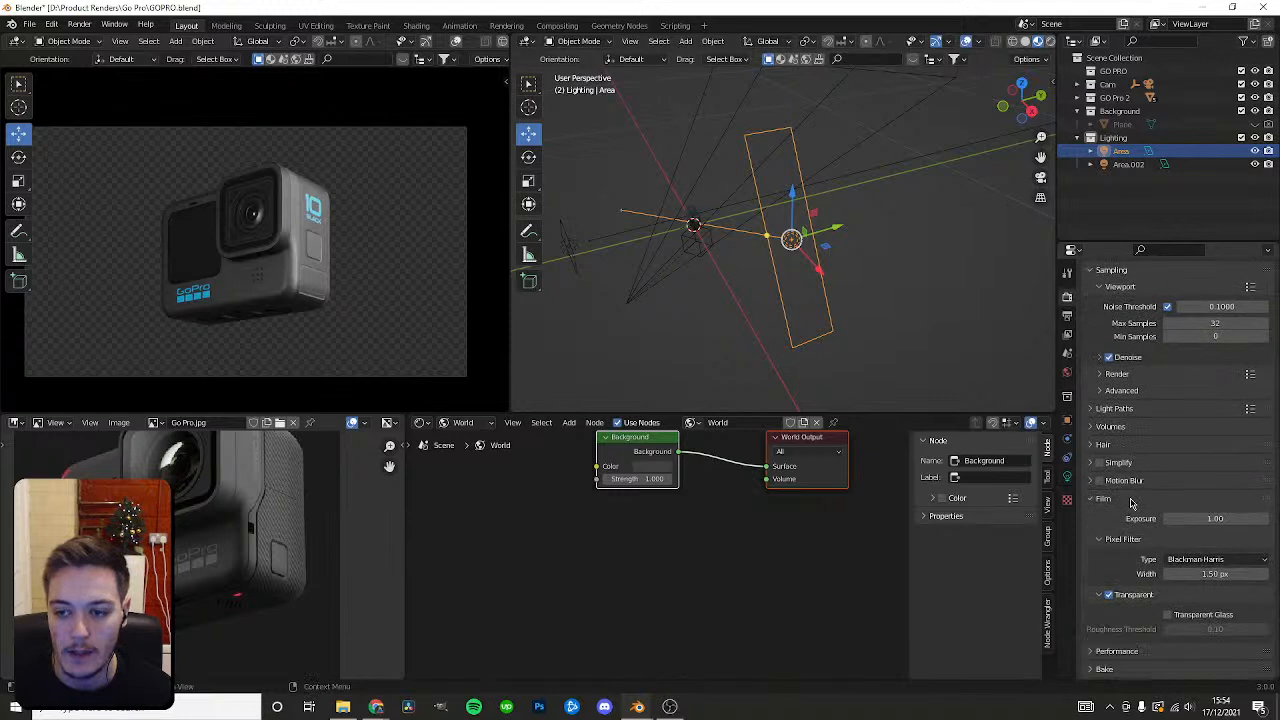
click(1109, 595)
double_click(640, 479)
text(0.2)
key(Return)
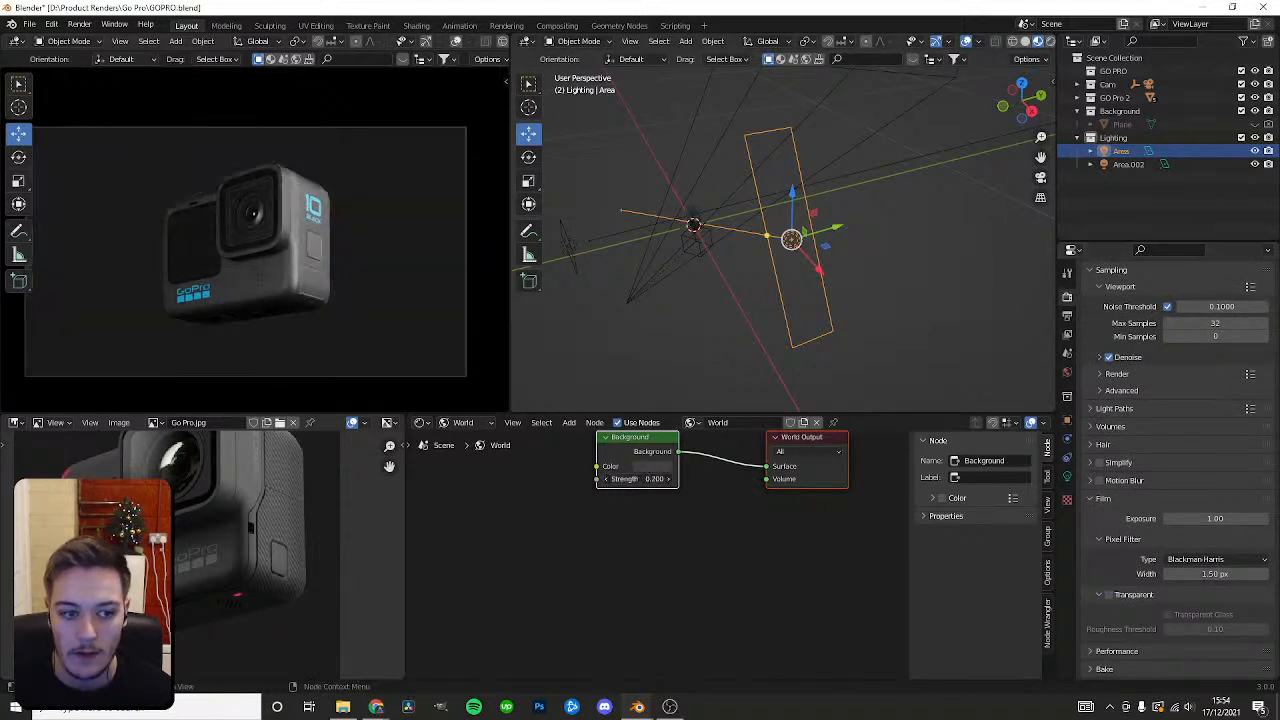
drag(640, 479, 625, 479)
key(ctrl+z)
key(ctrl+z)
key(ctrl+z)
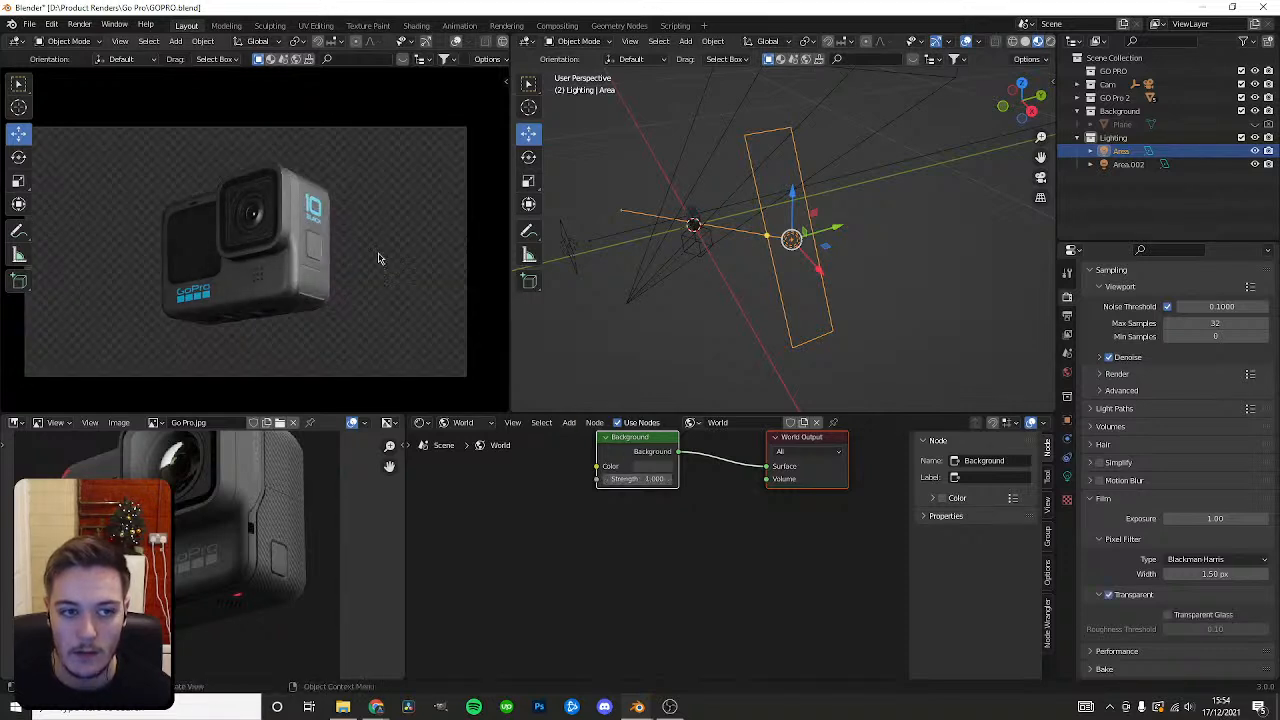
Hide the side strip area light in the viewport.
scroll(354, 266, up, 3)
scroll(354, 274, down, 4)
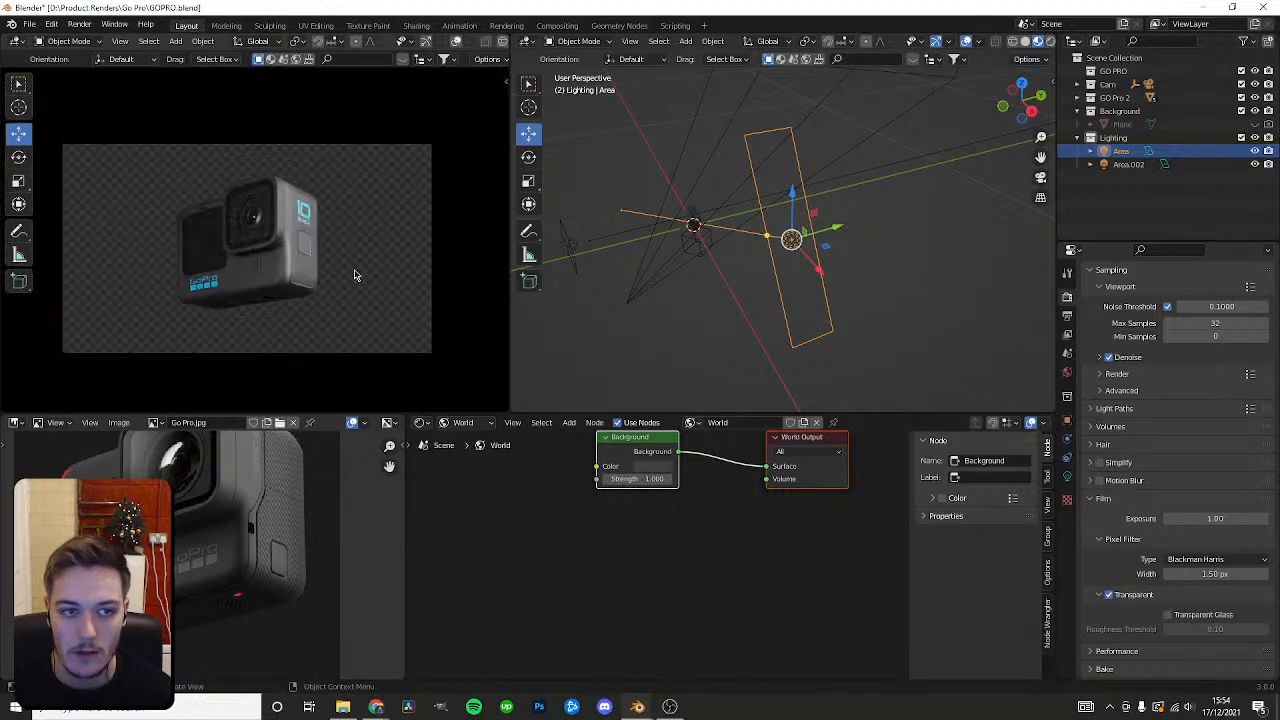
scroll(354, 274, up, 3)
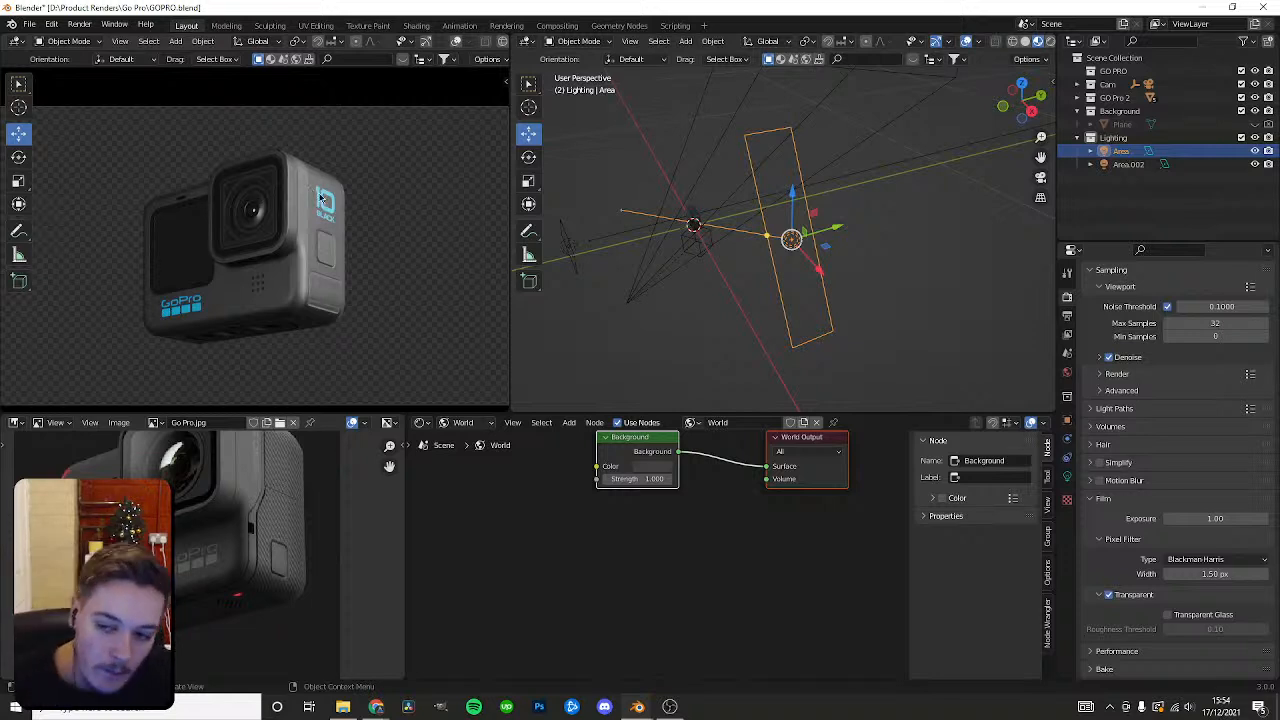
click(1068, 477)
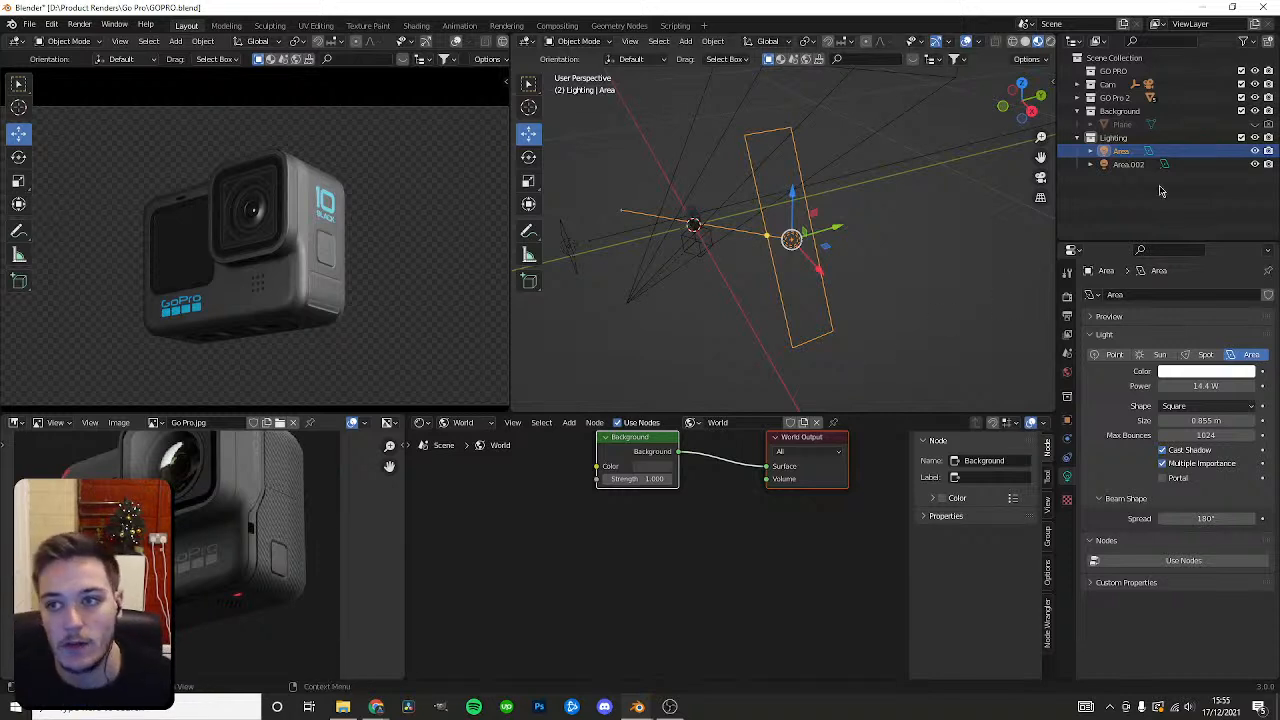
click(1255, 150)
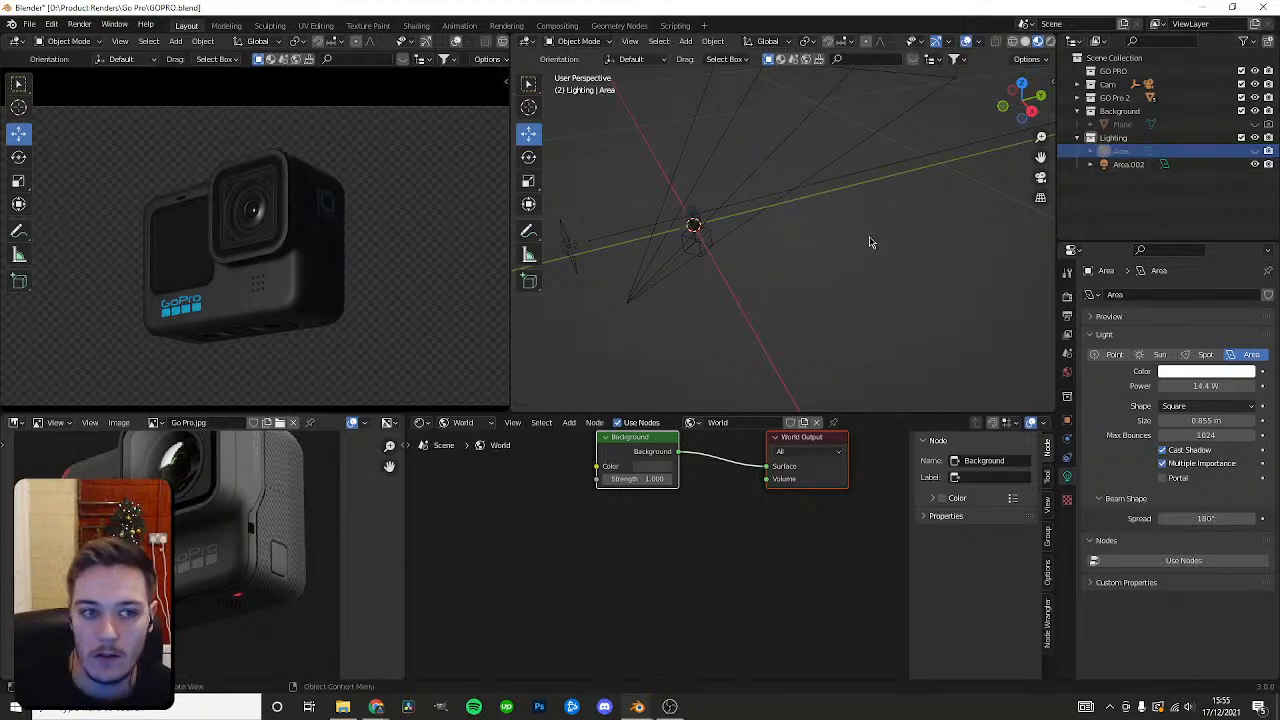
Add a mesh plane to the Lighting collection and rotate it upright to face the side of the GoPro.
key(shift+a)
mouse_move(803, 72)
click(918, 75)
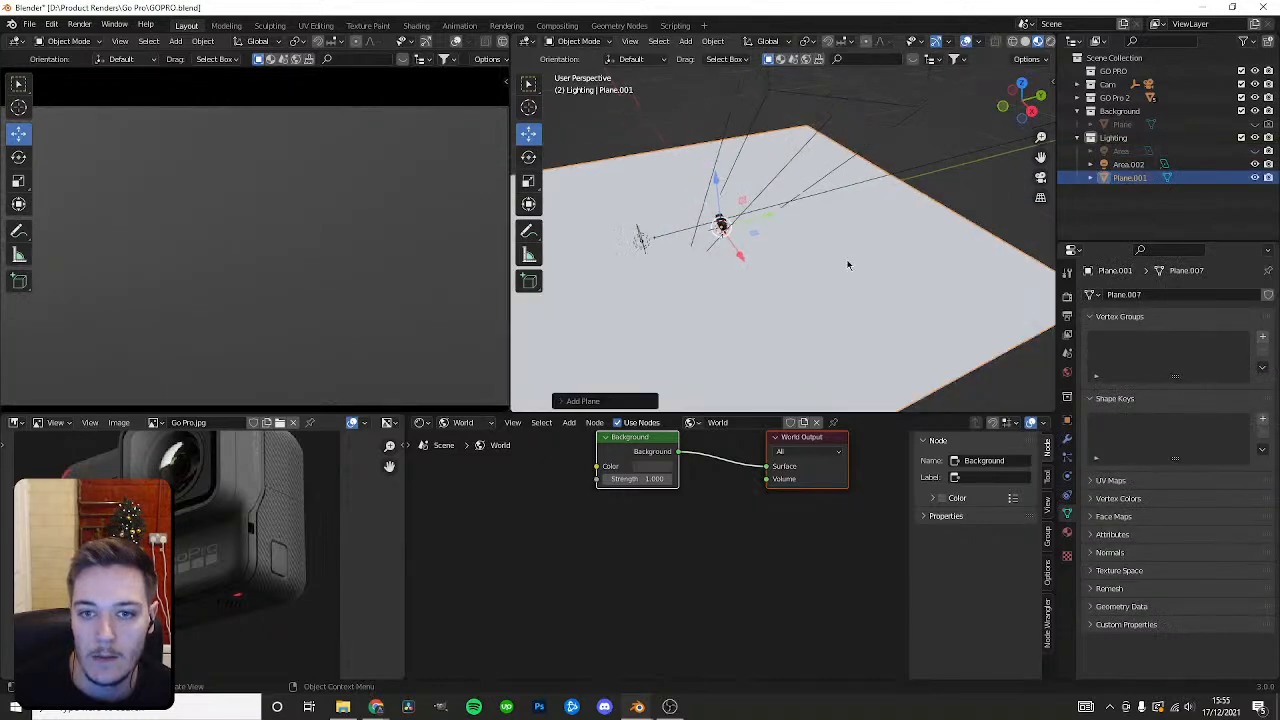
key(r)
click(848, 255)
Shrink the plane to a scale of about 0.067 and offset it from the GoPro along the X axis.
key(s)
click(753, 258)
drag(742, 257, 764, 288)
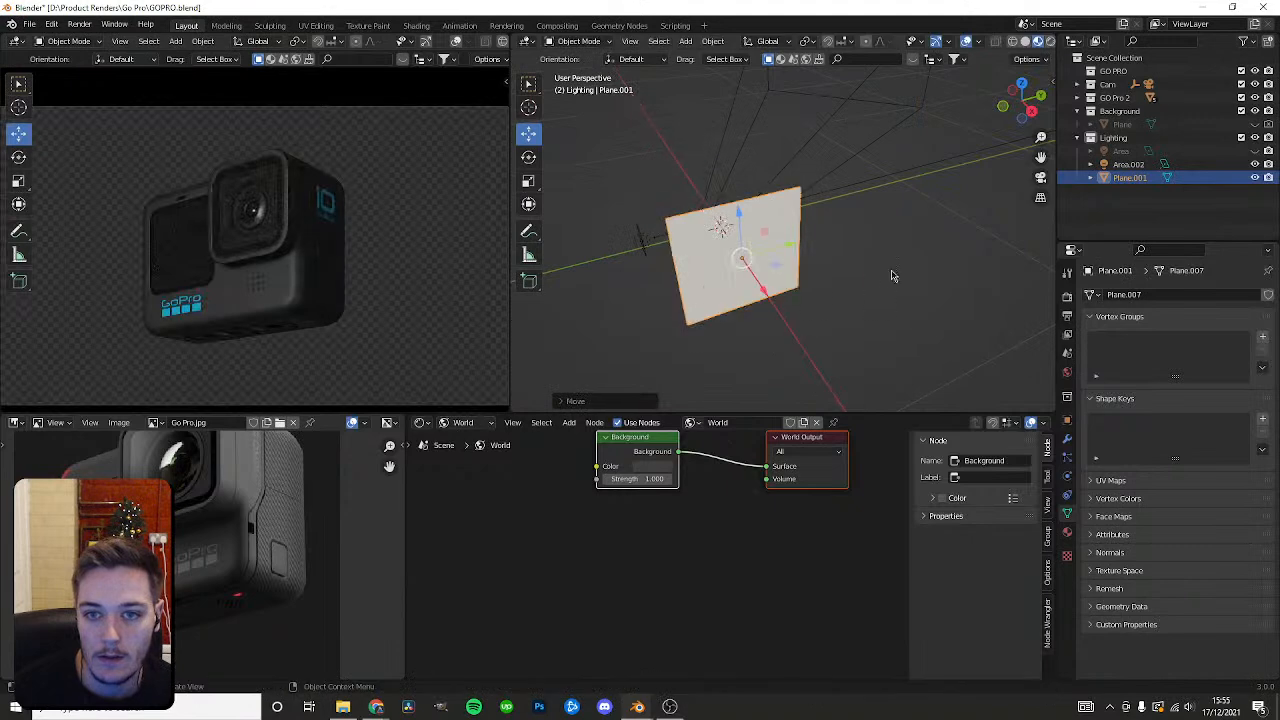
key(s)
click(786, 280)
scroll(786, 280, up, 5)
middle_drag(799, 266, 747, 254)
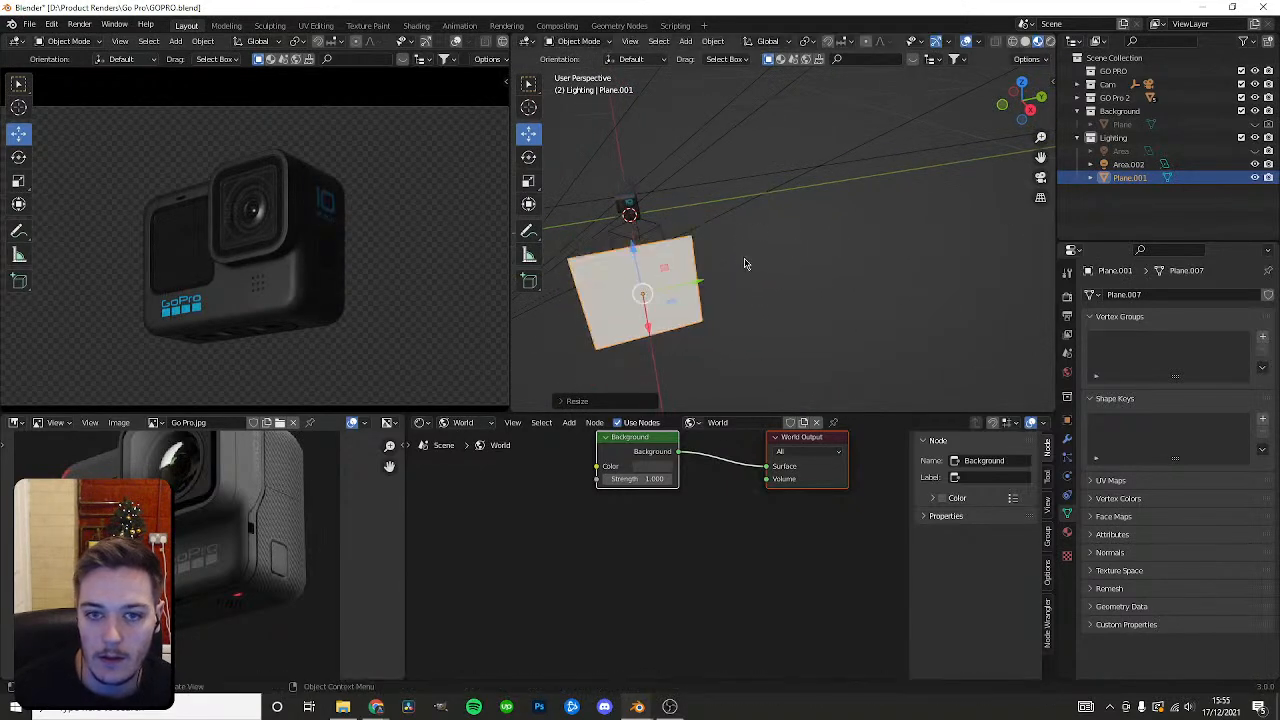
Switch the node editor to object shading and give the plane a new material named light.
click(463, 423)
click(468, 438)
click(732, 425)
click(774, 423)
text(light)
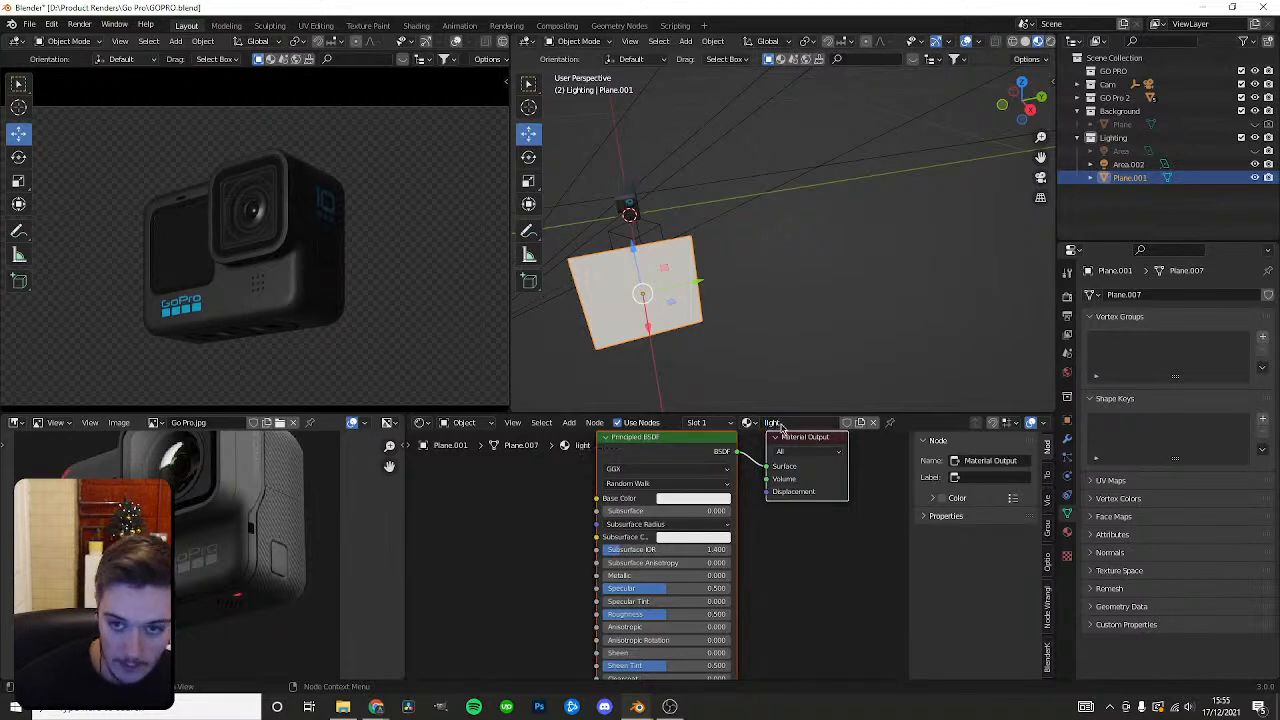
Replace the Principled BSDF with an Emission shader connected to the material's surface output, and set its strength to 34.400.
click(521, 562)
click(643, 449)
key(x)
click(569, 422)
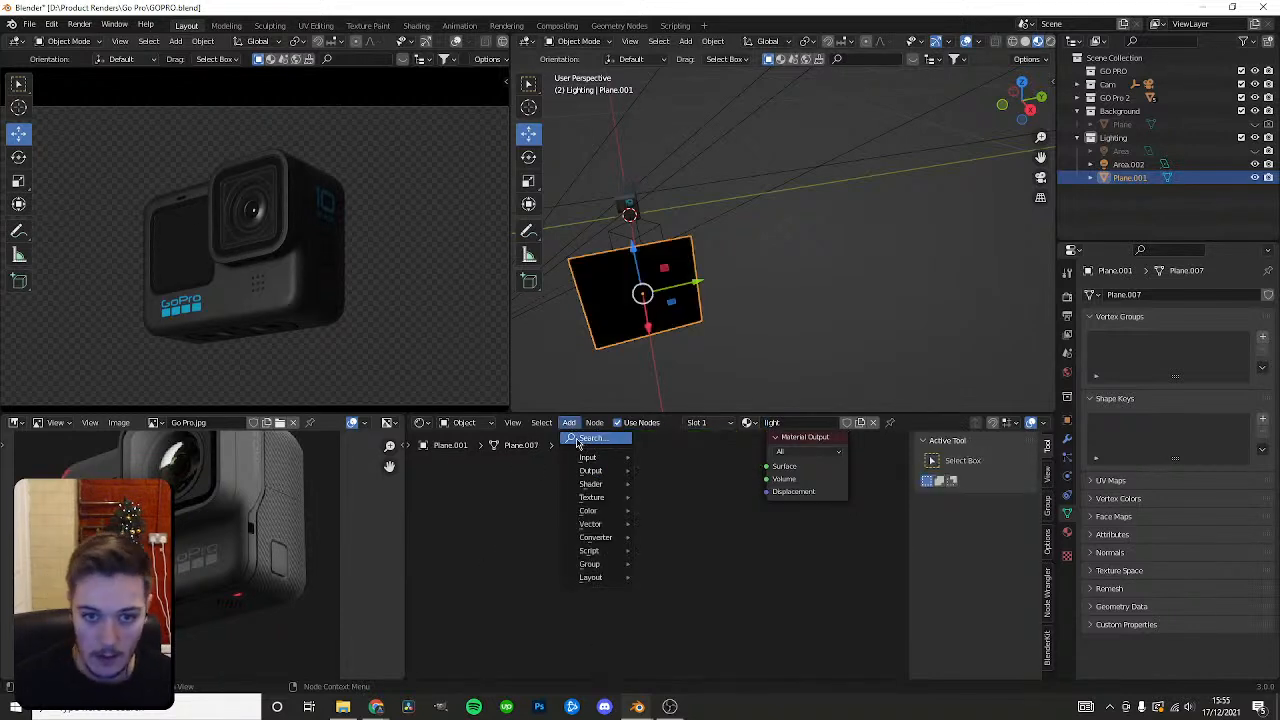
click(586, 436)
text(emis)
click(622, 463)
drag(665, 483, 766, 466)
drag(622, 513, 760, 513)
Narrow the emissive plane to a width scale of about 0.030 and move it to about X 0.182 m, Z 0.045 m.
middle_drag(820, 294, 843, 260)
key(shift+space)
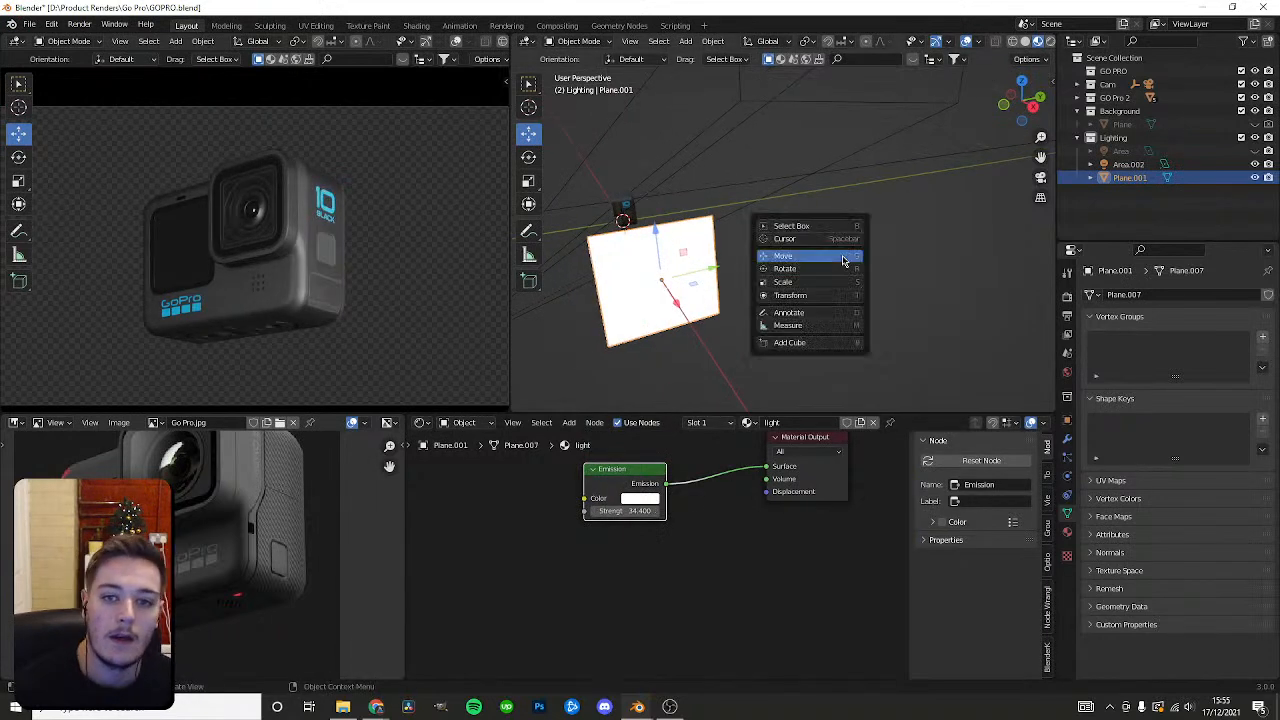
click(840, 281)
drag(716, 266, 646, 189)
key(shift+space)
click(660, 247)
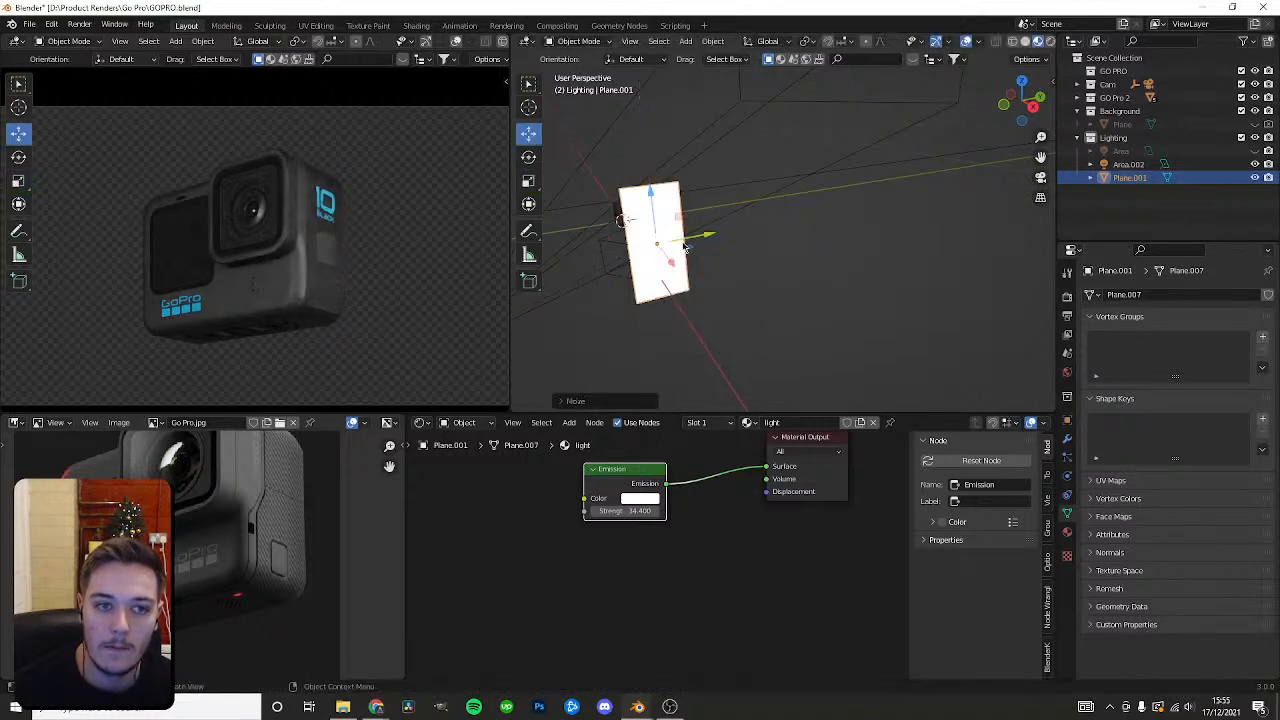
middle_drag(666, 229, 752, 251)
drag(786, 251, 742, 240)
middle_drag(797, 240, 795, 257)
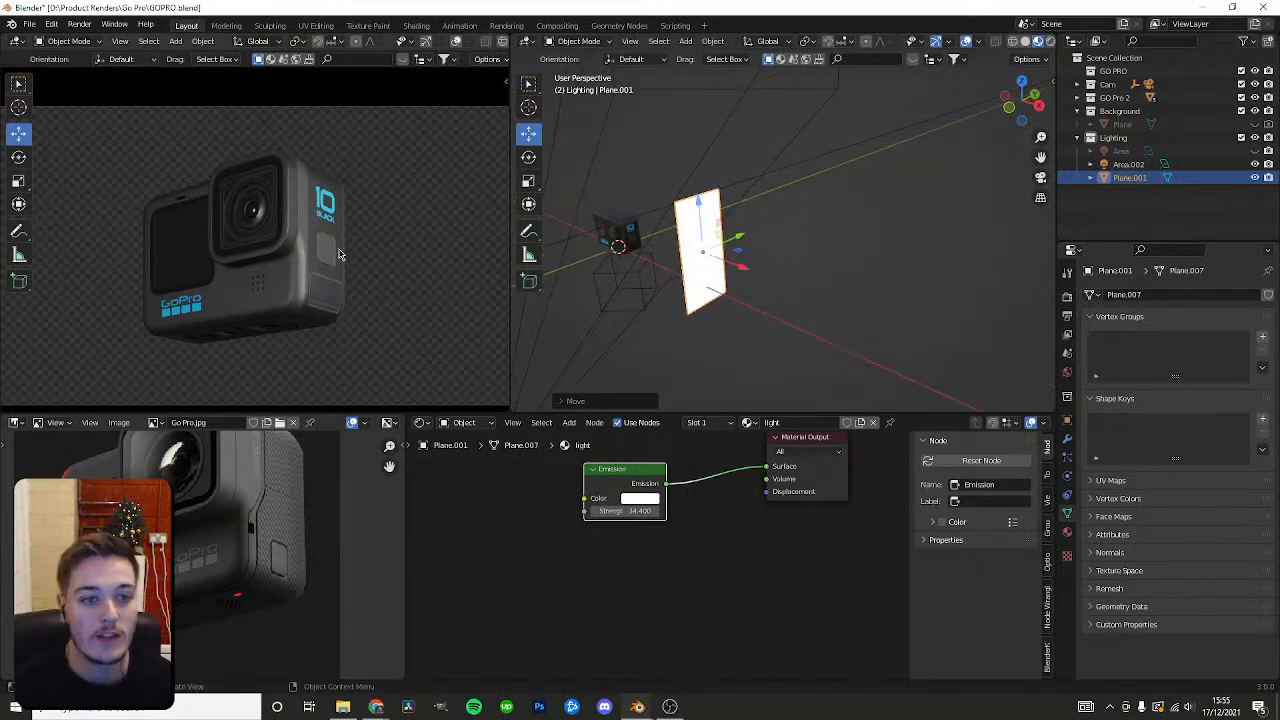
Briefly show the side area light for comparison, and rename the plane as emission.
click(1255, 151)
click(1255, 151)
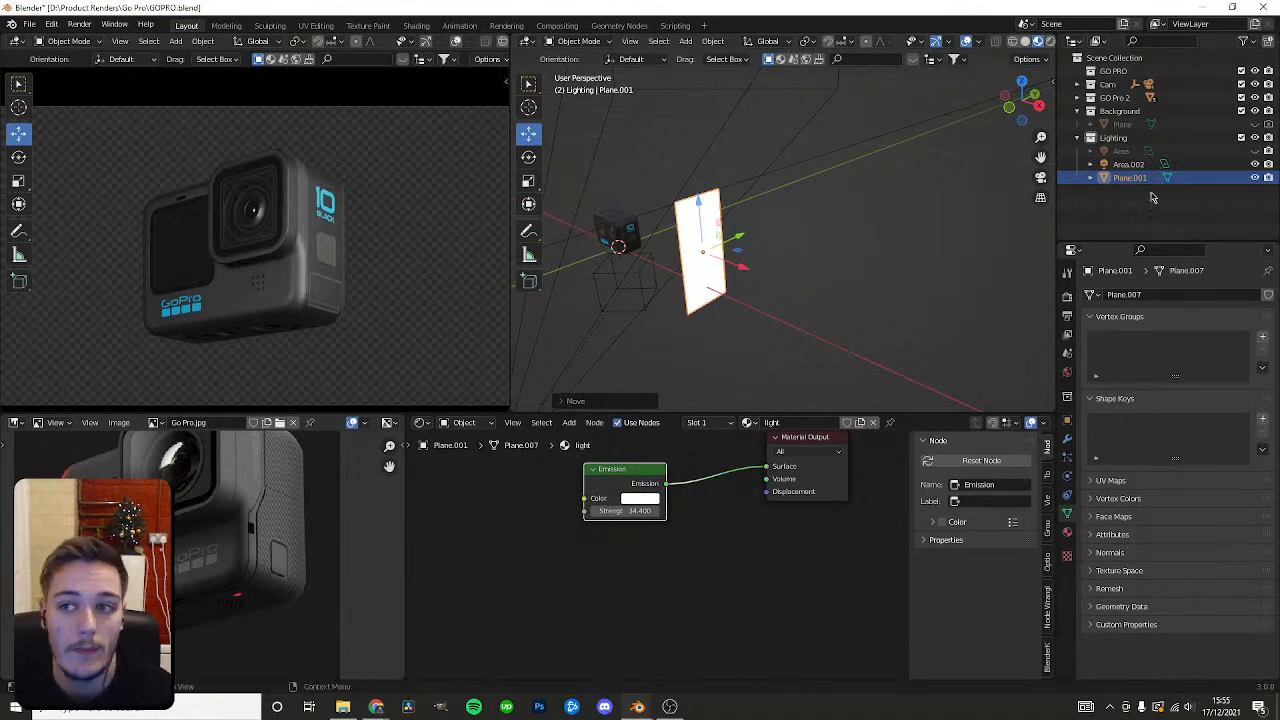
double_click(1148, 177)
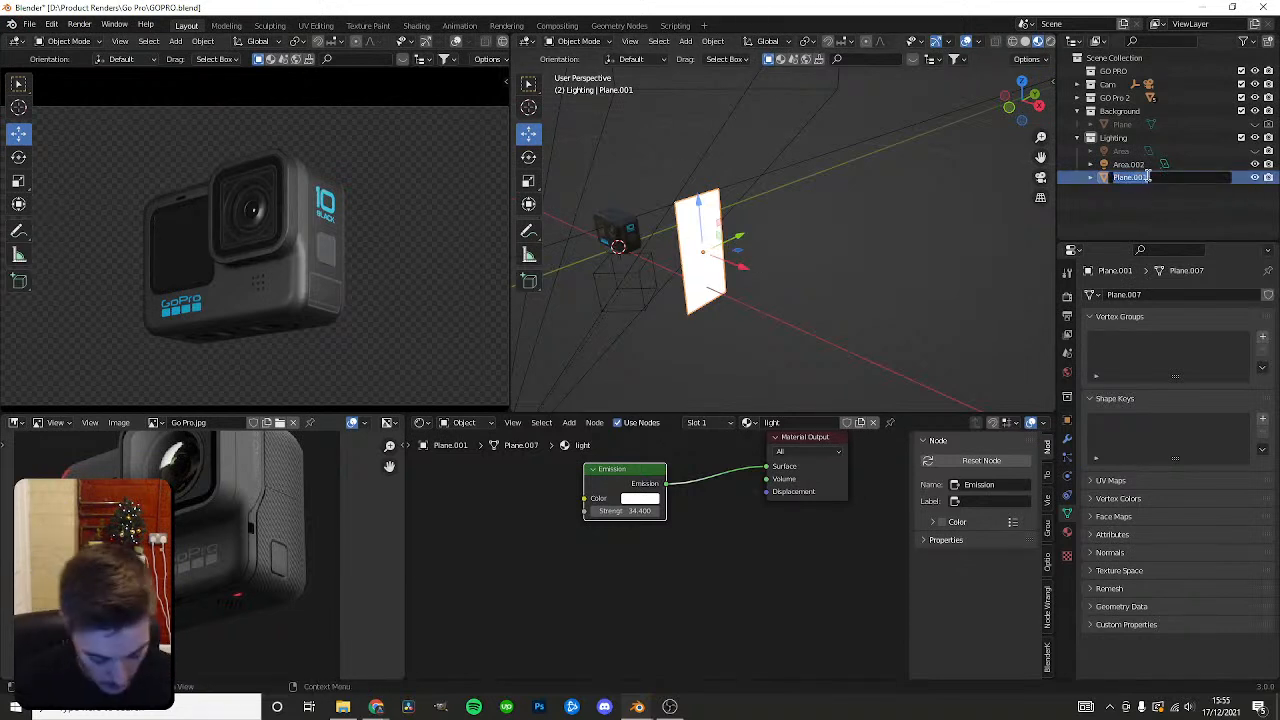
text(emission)
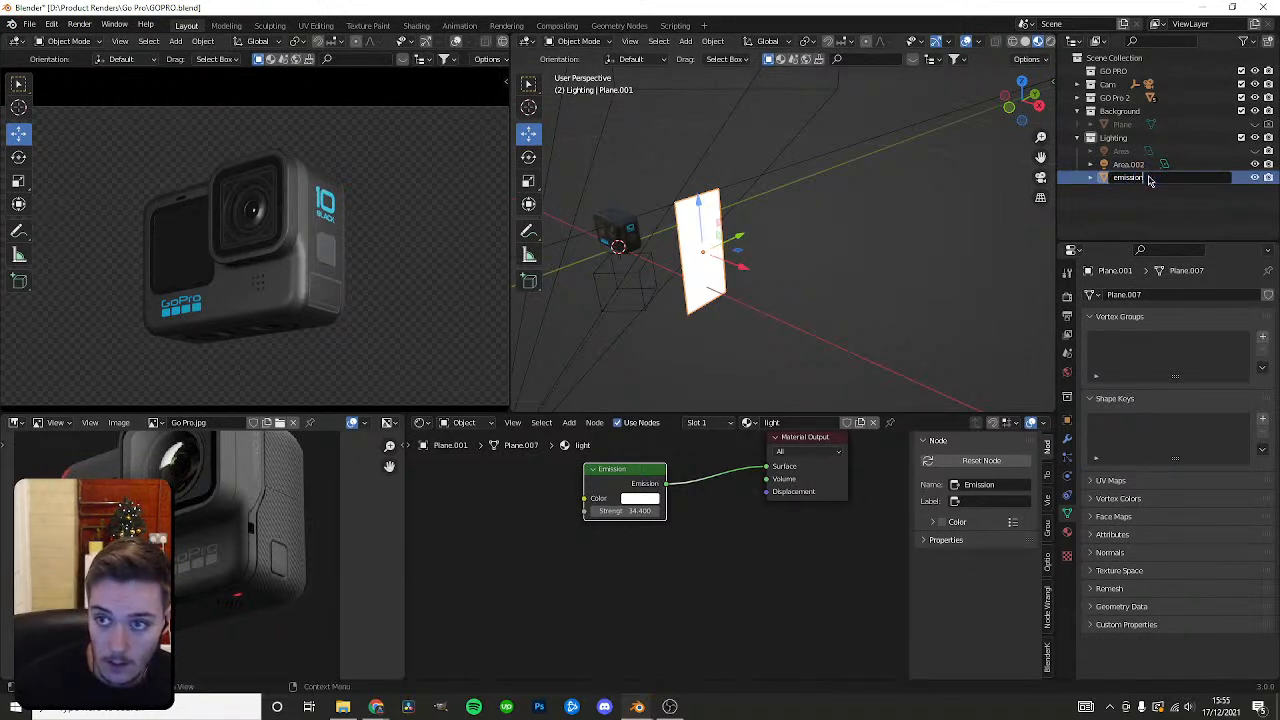
key(Return)
Toggle the emission plane and side area light to compare their effect, leaving only the plane hidden.
drag(1148, 177, 1136, 165)
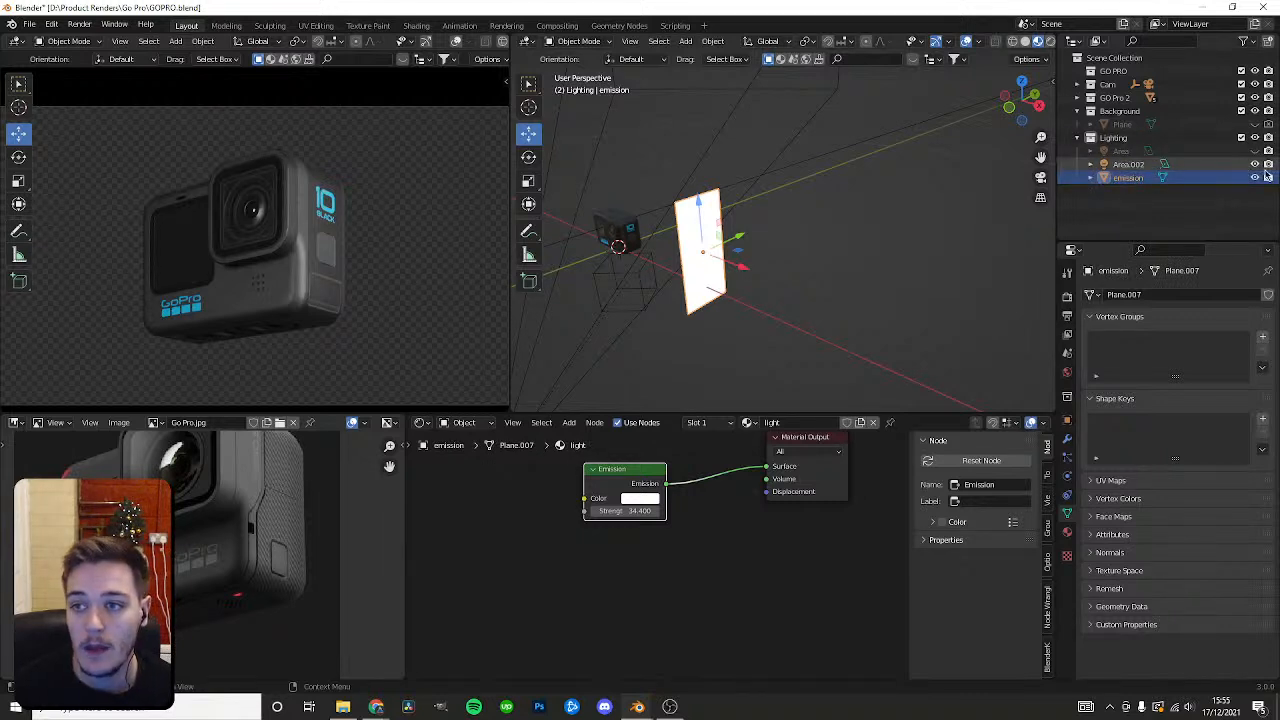
click(1255, 177)
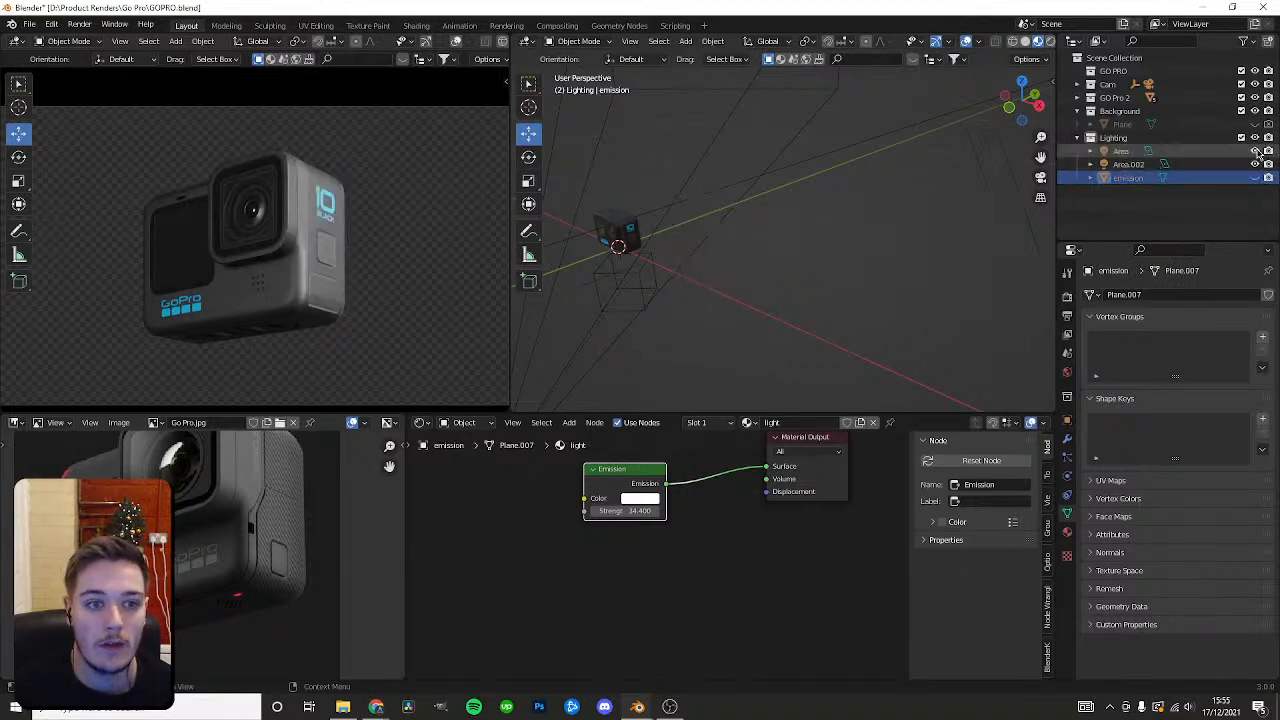
click(1255, 150)
click(1255, 177)
click(1255, 177)
click(1256, 151)
click(1256, 151)
click(1256, 151)
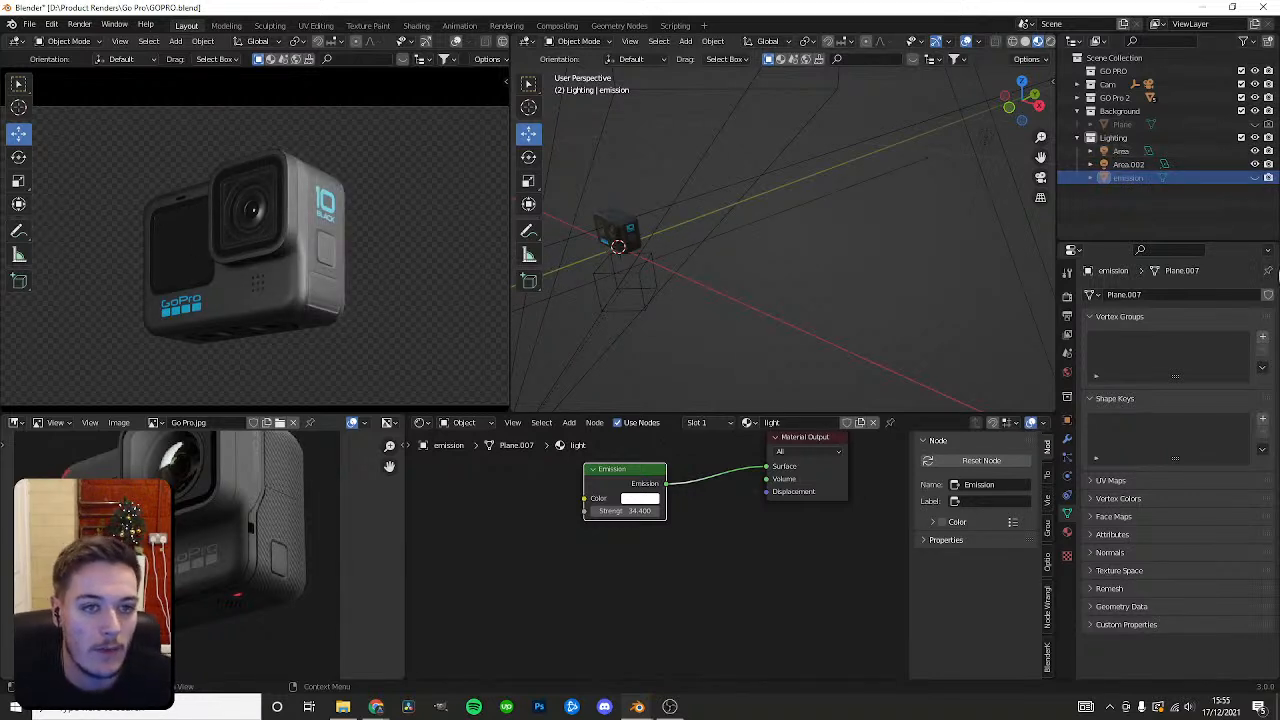
Show the emission plane, set its shader strength to 32.200, and hide the plane again.
click(1255, 177)
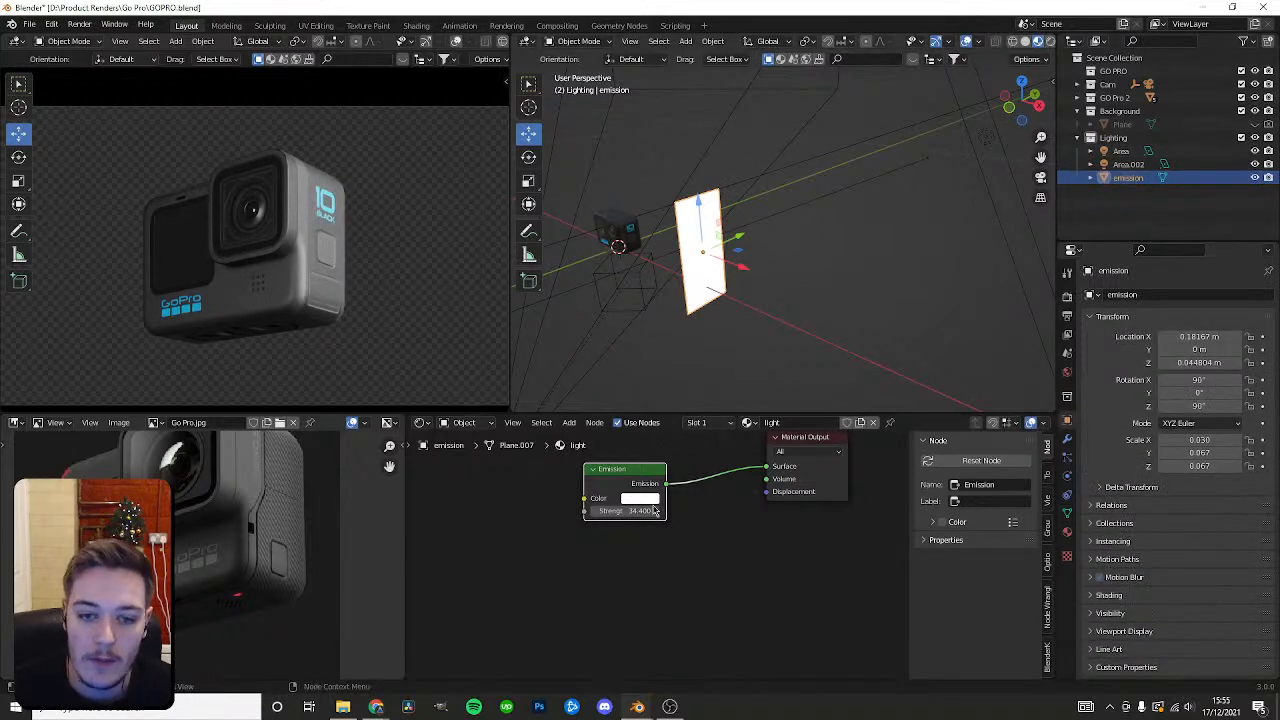
drag(625, 511, 655, 511)
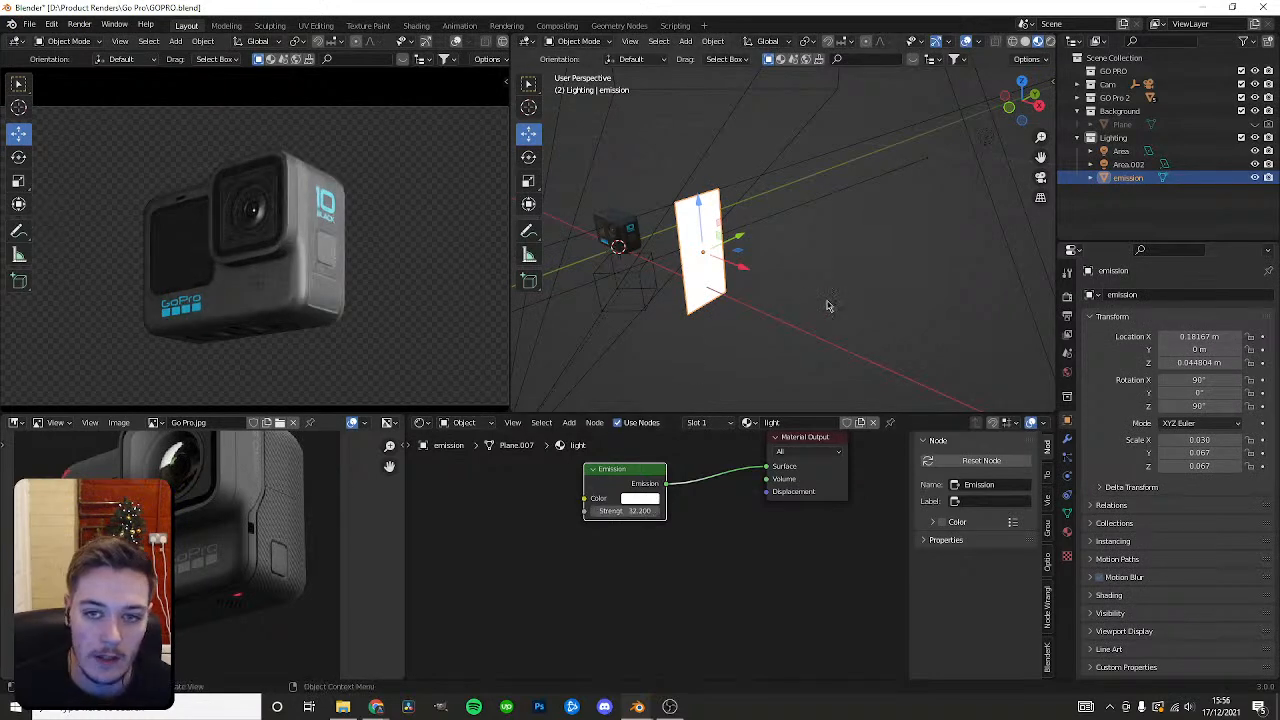
middle_drag(817, 314, 837, 271)
click(1255, 177)
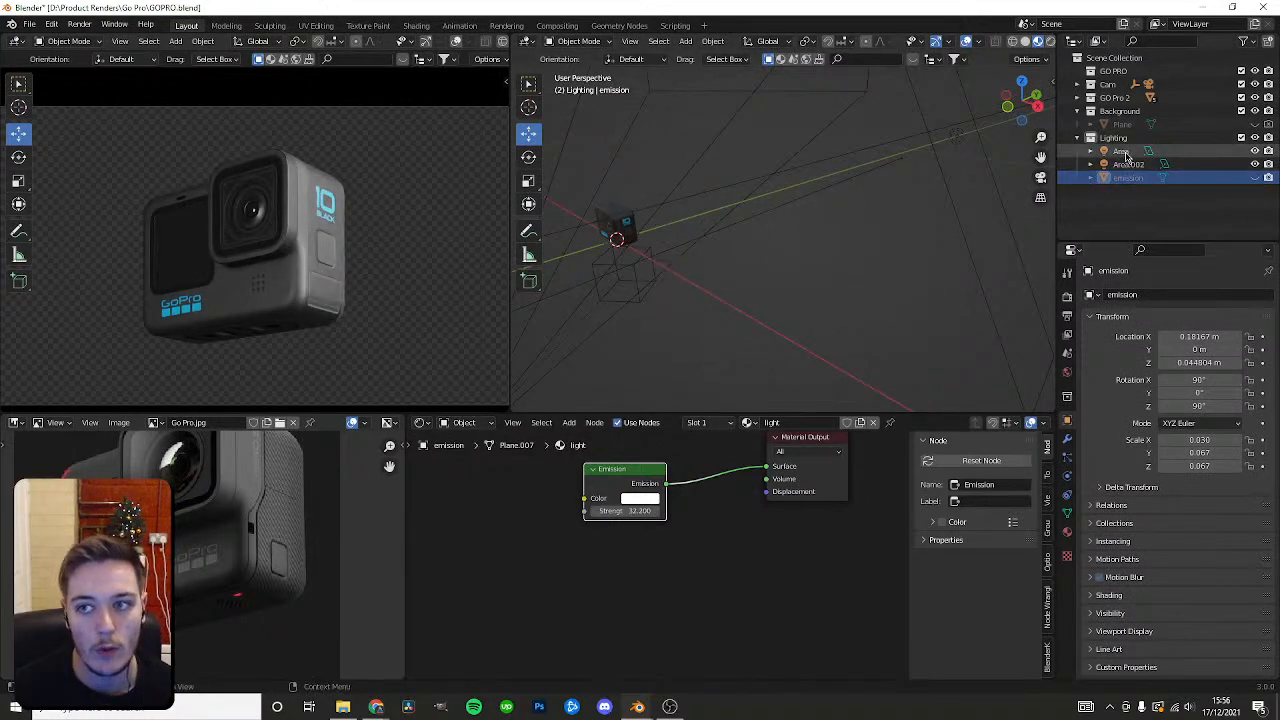
Try lowering the side strip area light's power and cancel the change.
click(1121, 151)
click(1067, 476)
drag(1194, 388, 1152, 388)
right_click(1194, 388)
Try scaling the side strip area light along one axis with the Scale tool, and undo it.
scroll(928, 334, down, 2)
middle_drag(944, 295, 928, 290)
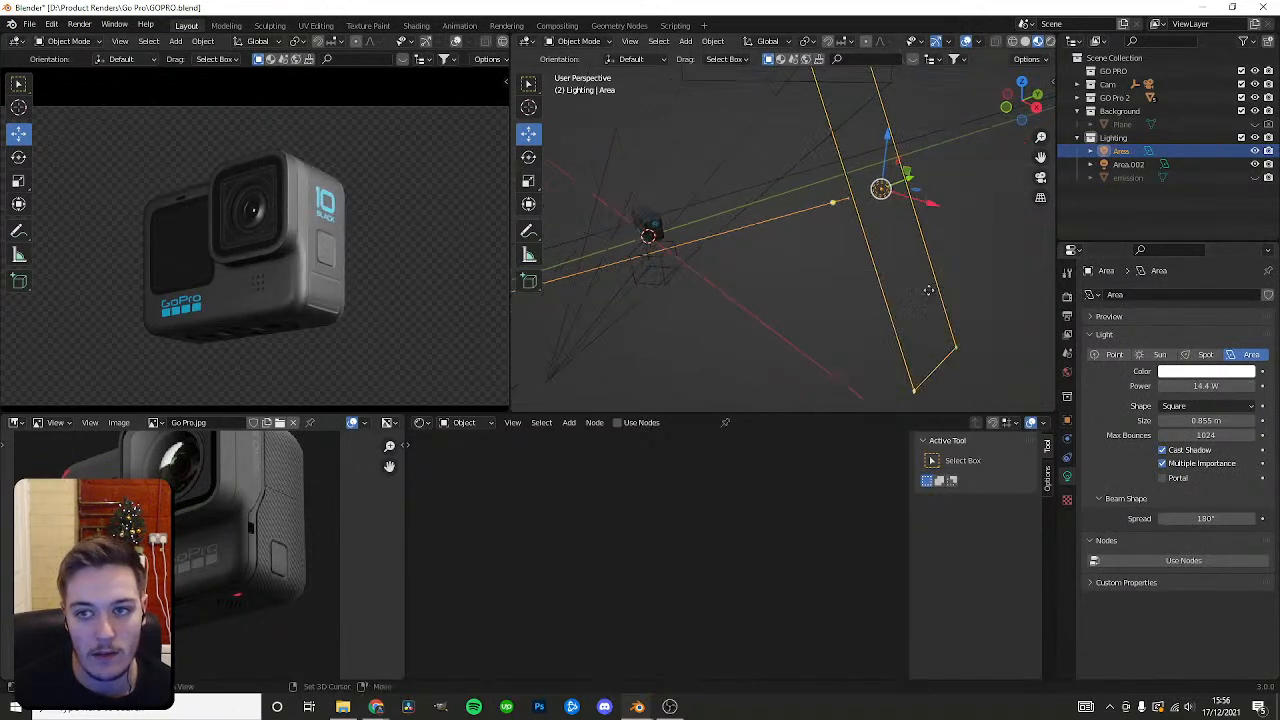
key(shift+space)
key(s)
drag(904, 158, 895, 169)
key(ctrl+z)
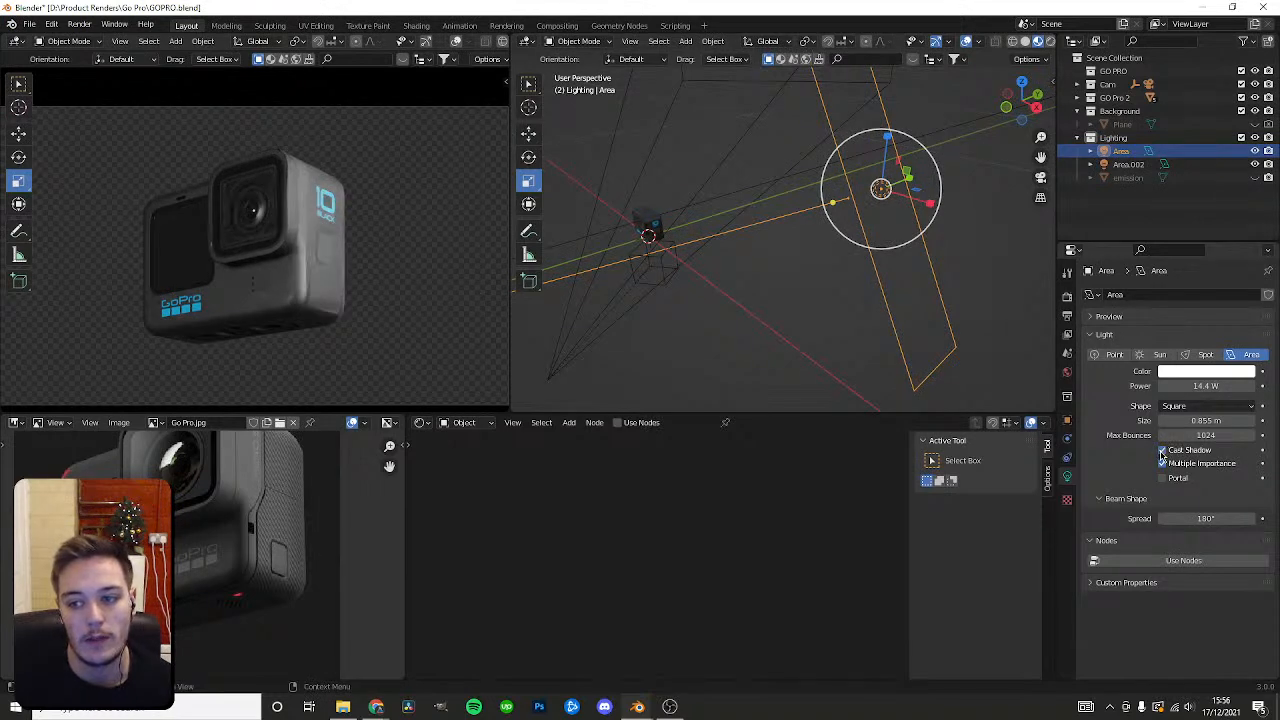
Show the emission plane and try disabling its Camera ray visibility before turning it back on.
click(1128, 164)
click(1255, 178)
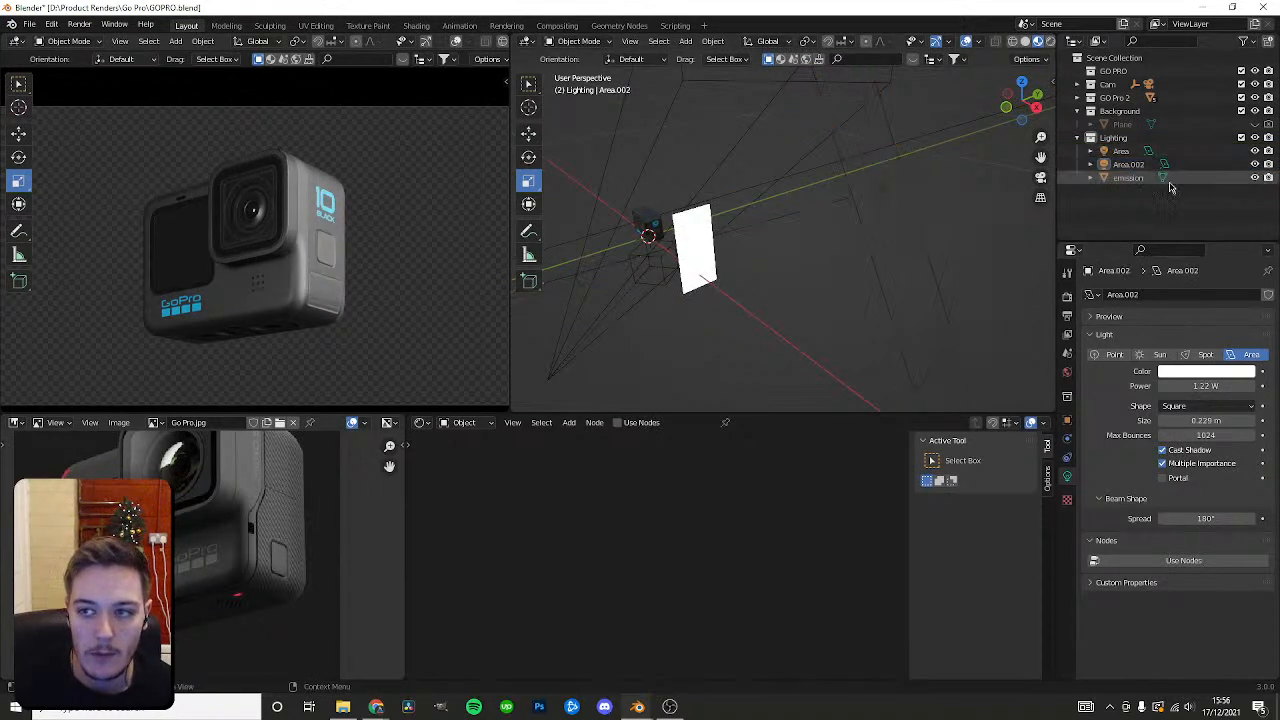
click(1128, 177)
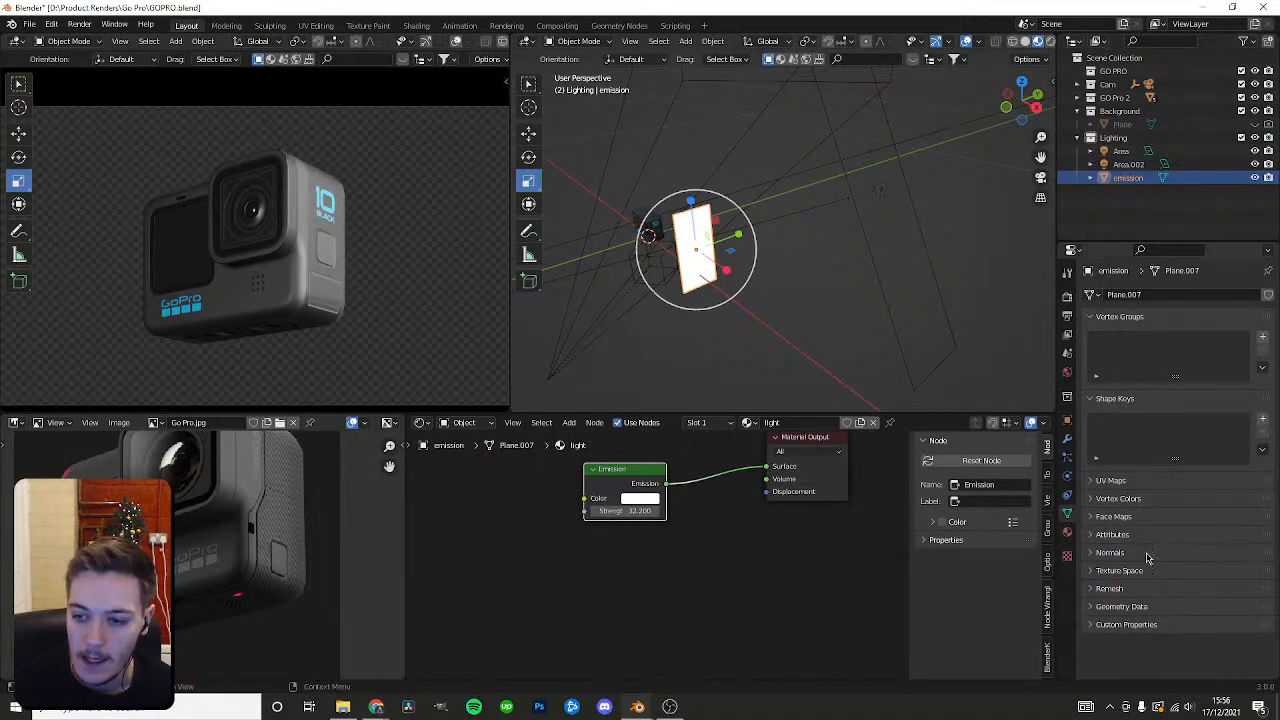
click(1068, 426)
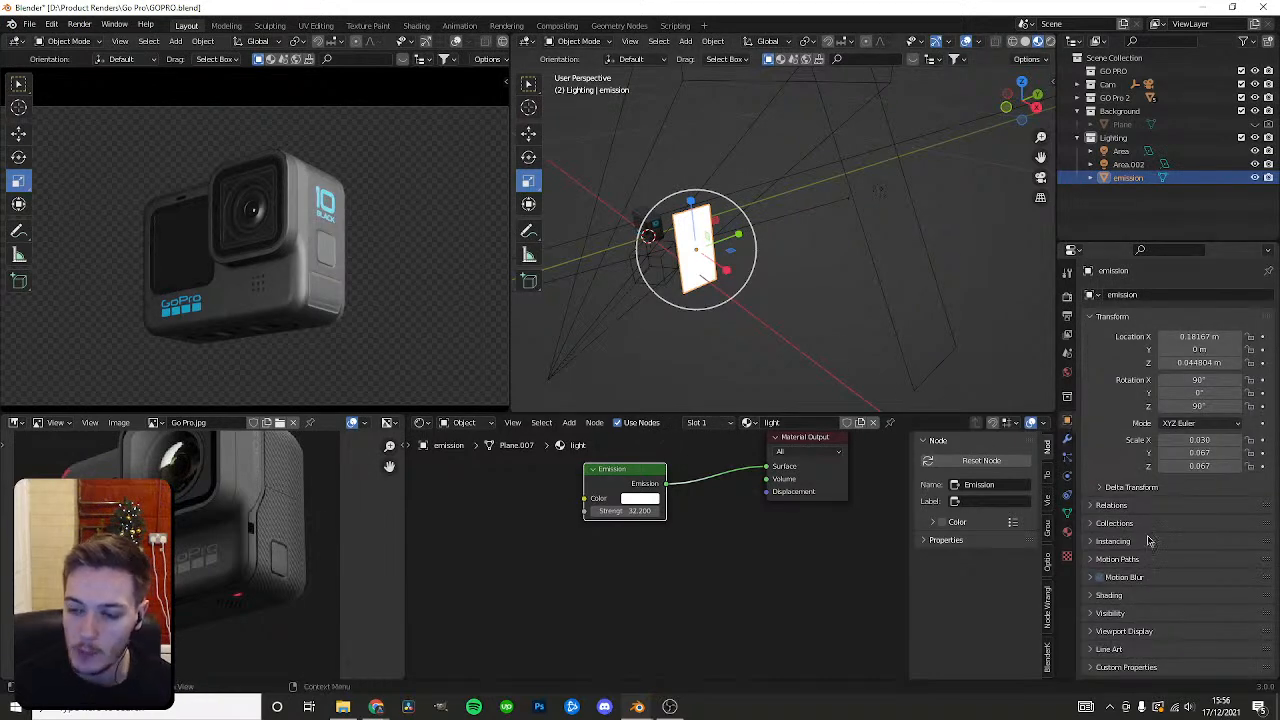
click(1108, 613)
scroll(1110, 600, down, 4)
click(1167, 577)
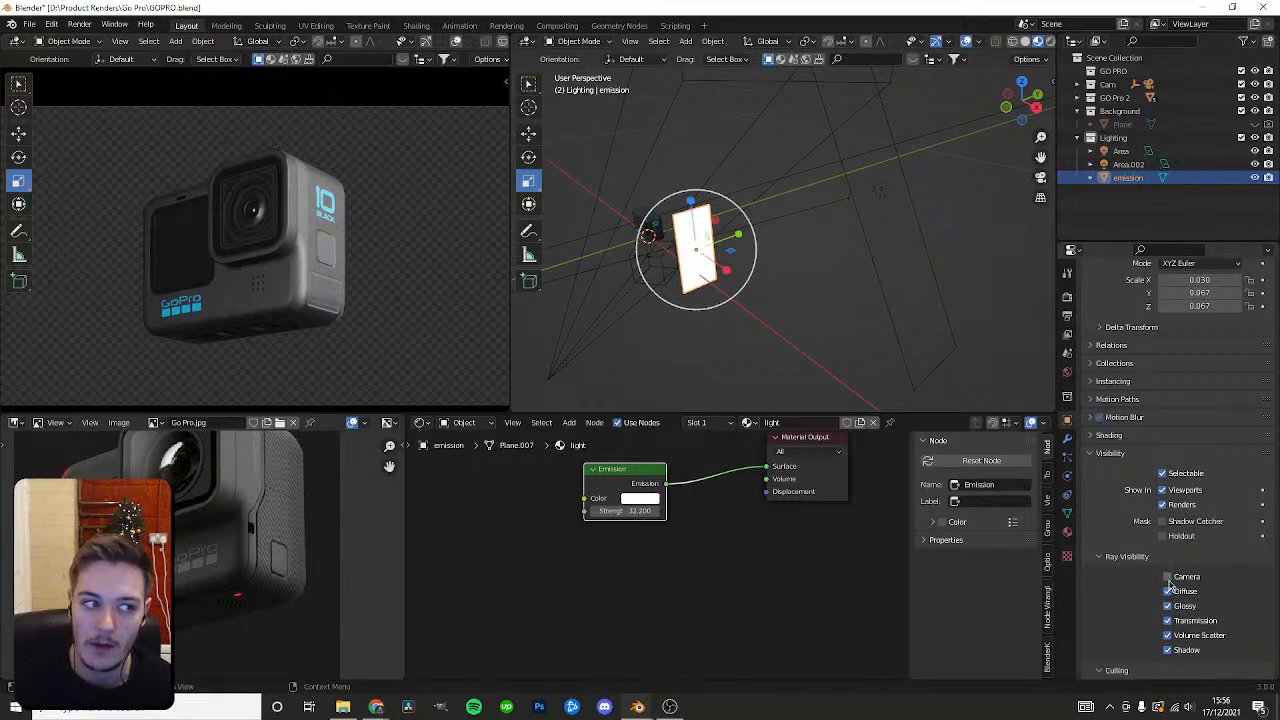
click(1167, 577)
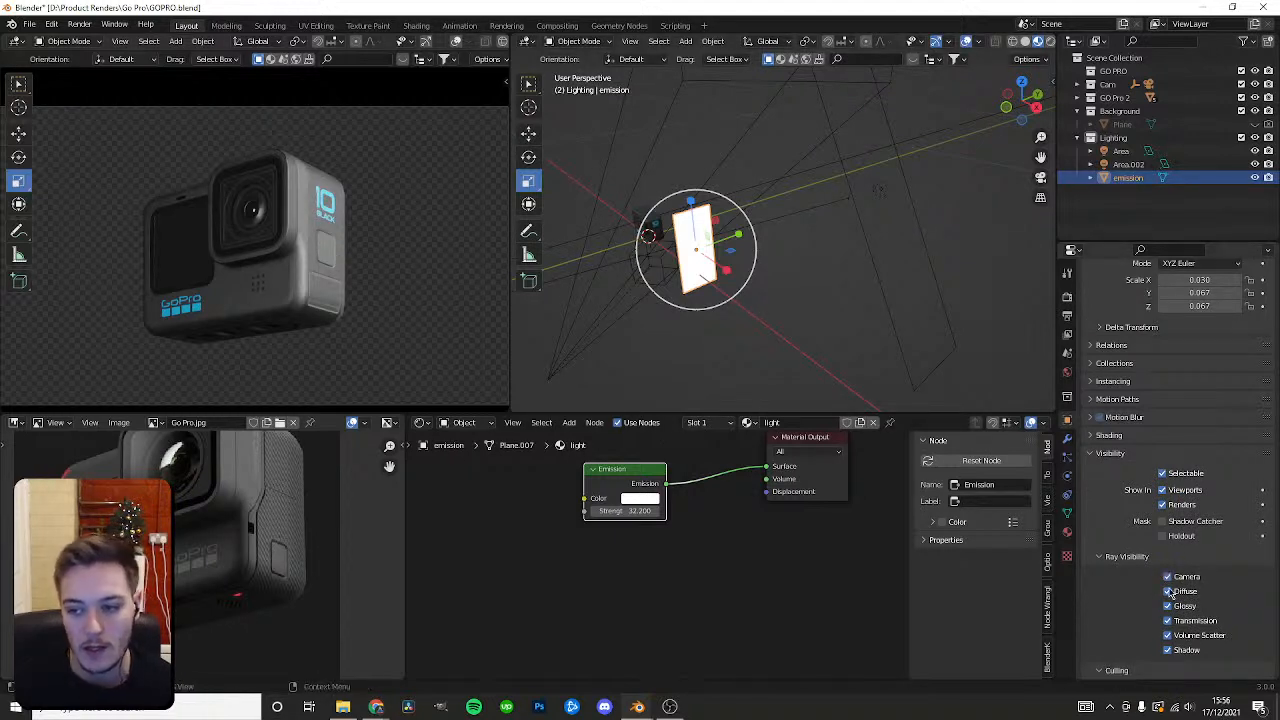
Compare the ray visibility options of both area lights with the emission plane's, then hide the plane.
click(1124, 164)
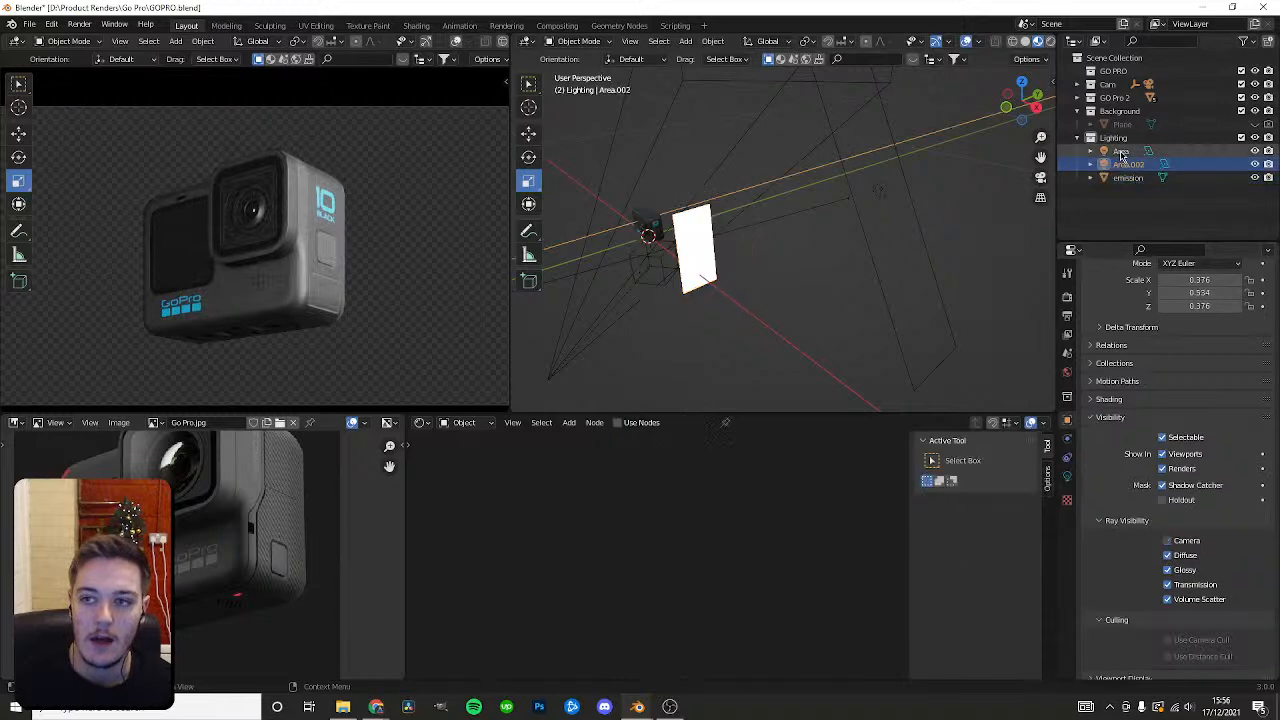
click(1122, 152)
click(1124, 164)
click(1122, 151)
click(1127, 177)
click(1255, 178)
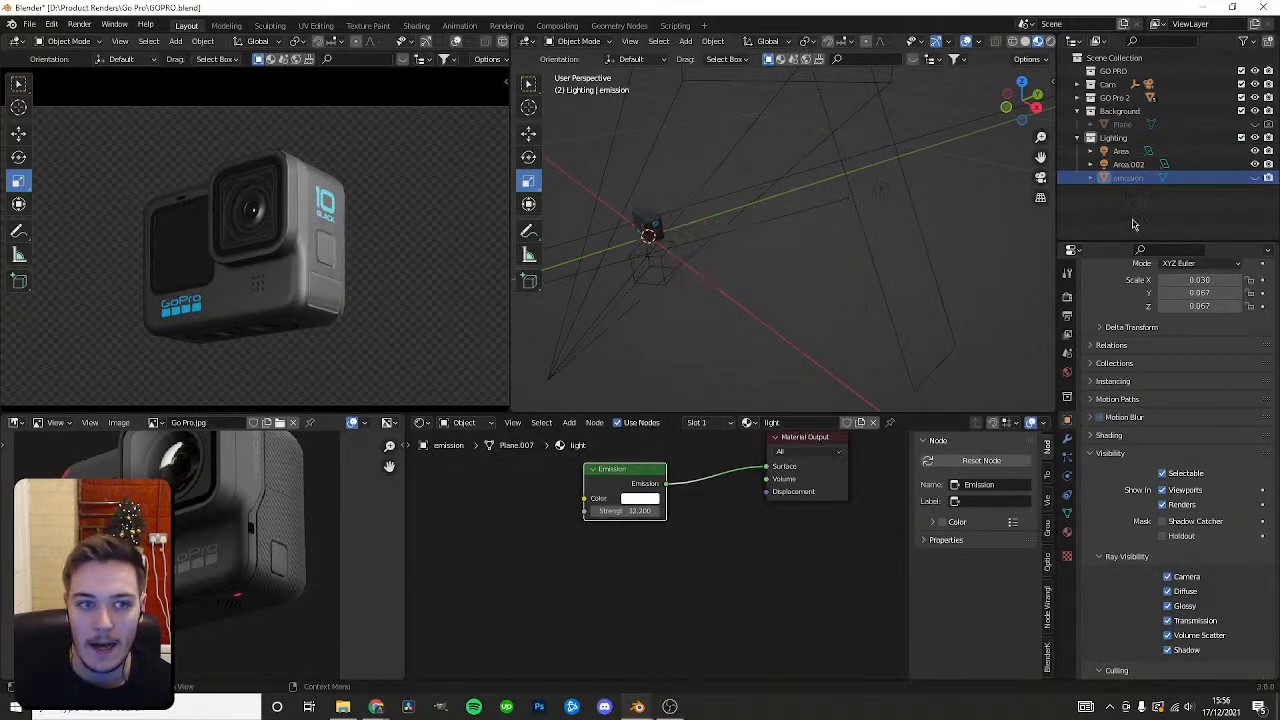
Try the Portal option on the side strip area light, then reduce the light's size to 0.695 m.
click(1120, 151)
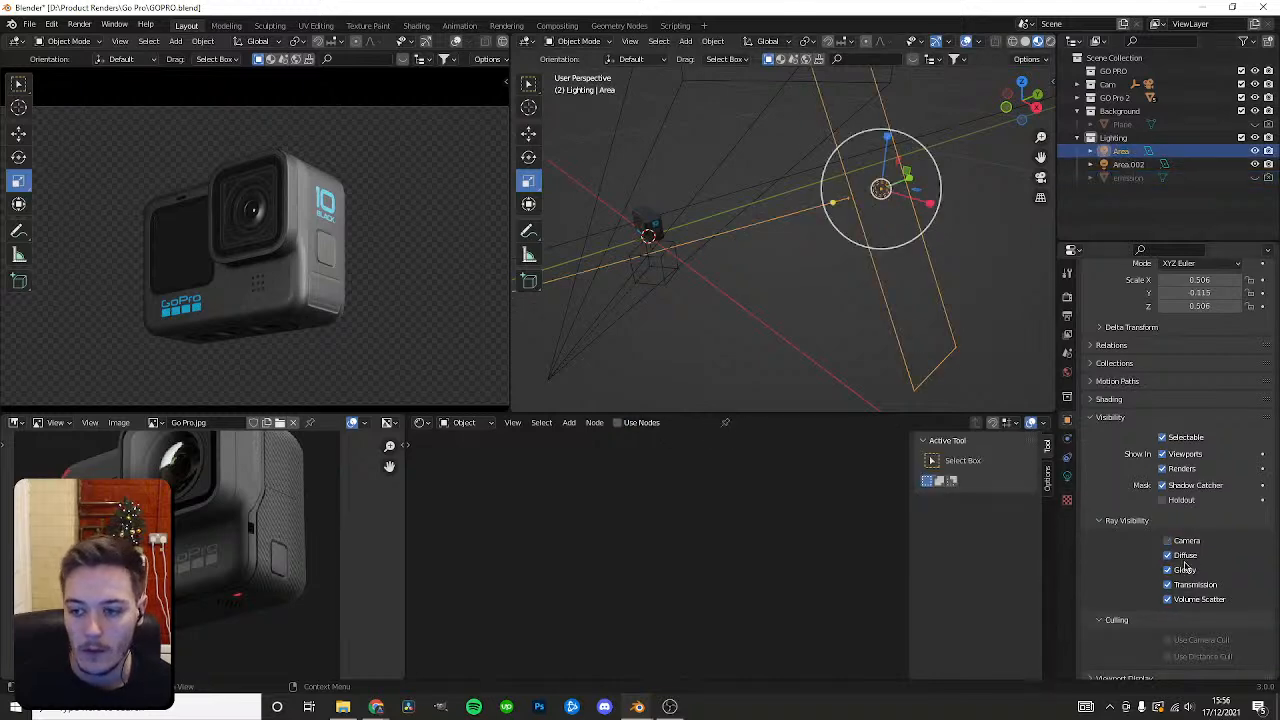
scroll(1160, 420, down, 1)
click(1067, 476)
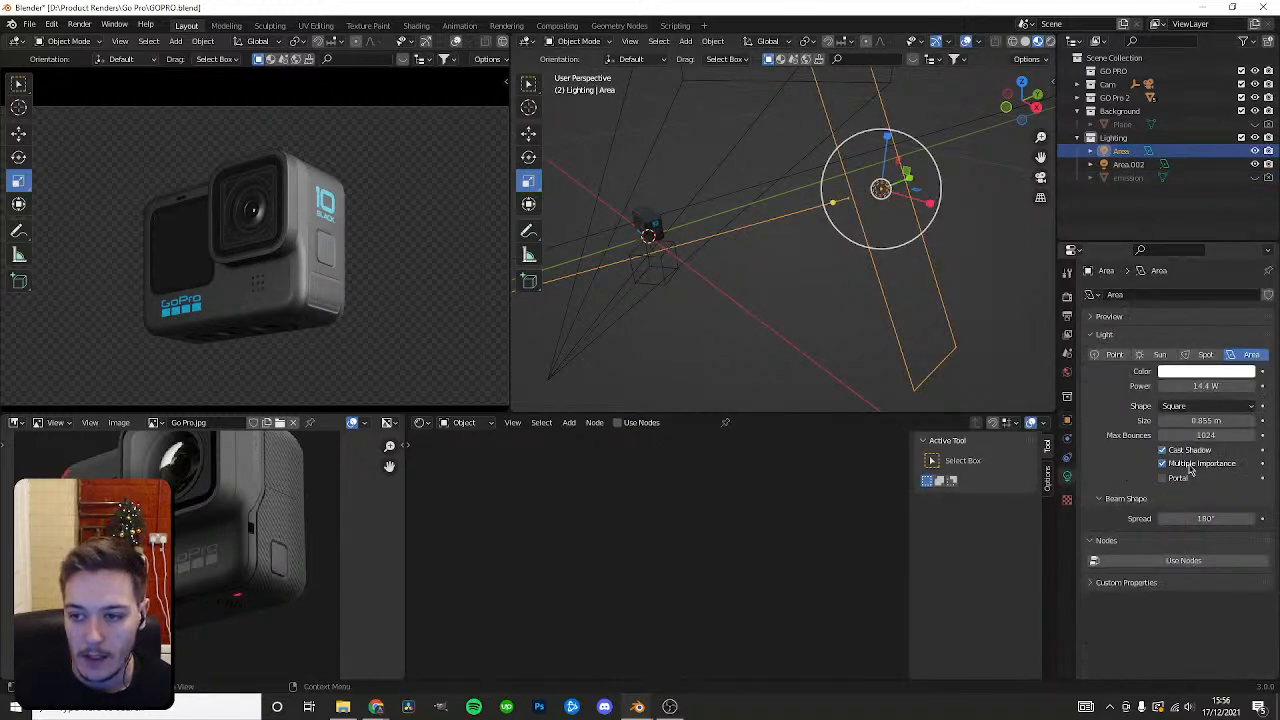
click(1163, 477)
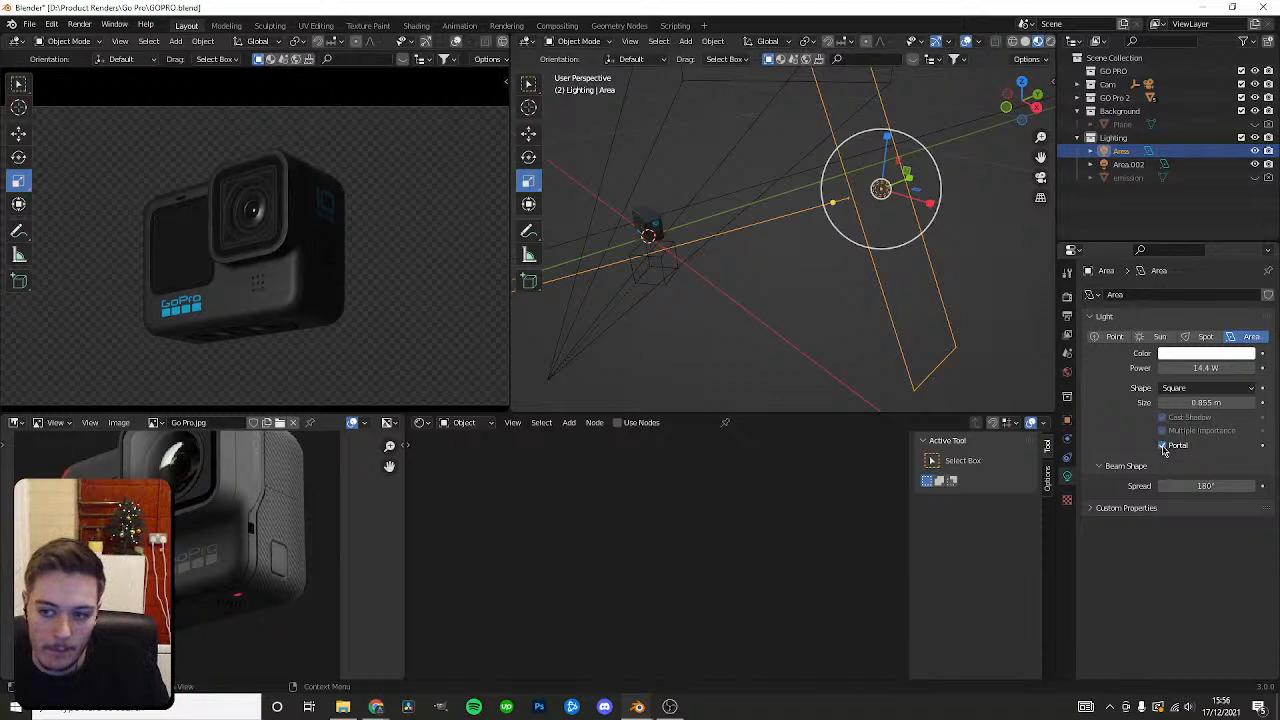
click(1162, 445)
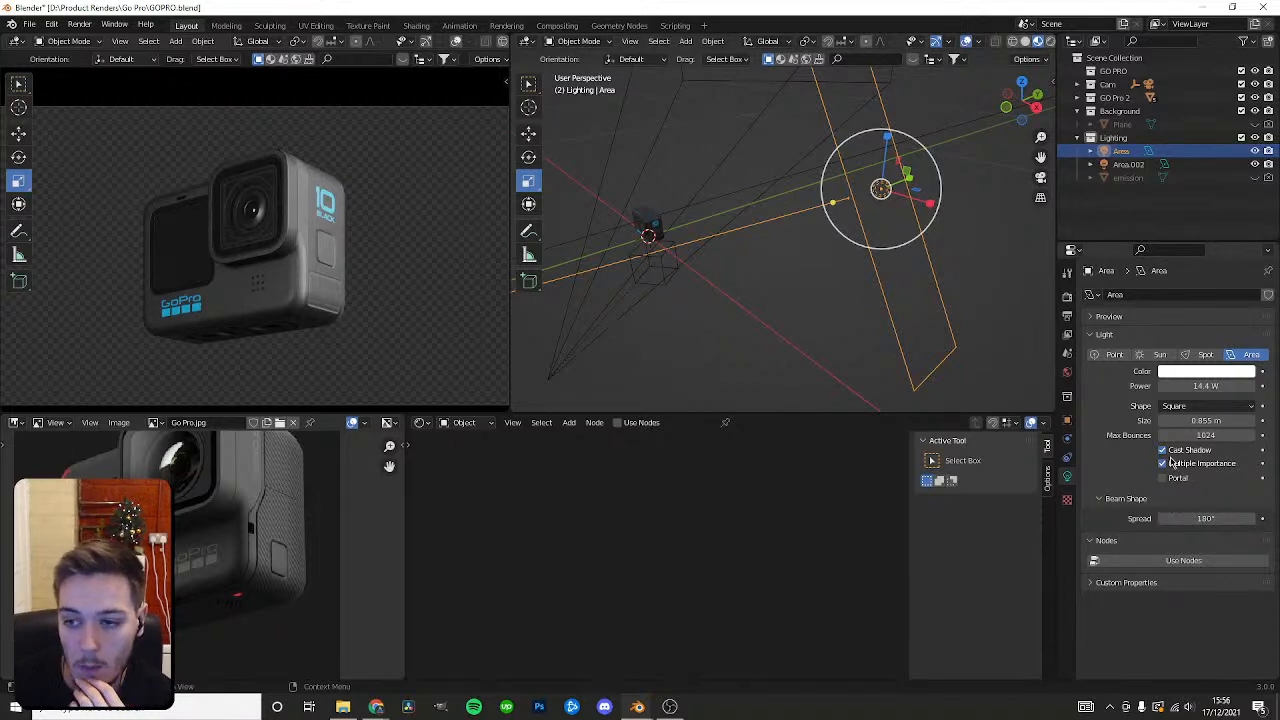
drag(1206, 420, 1168, 420)
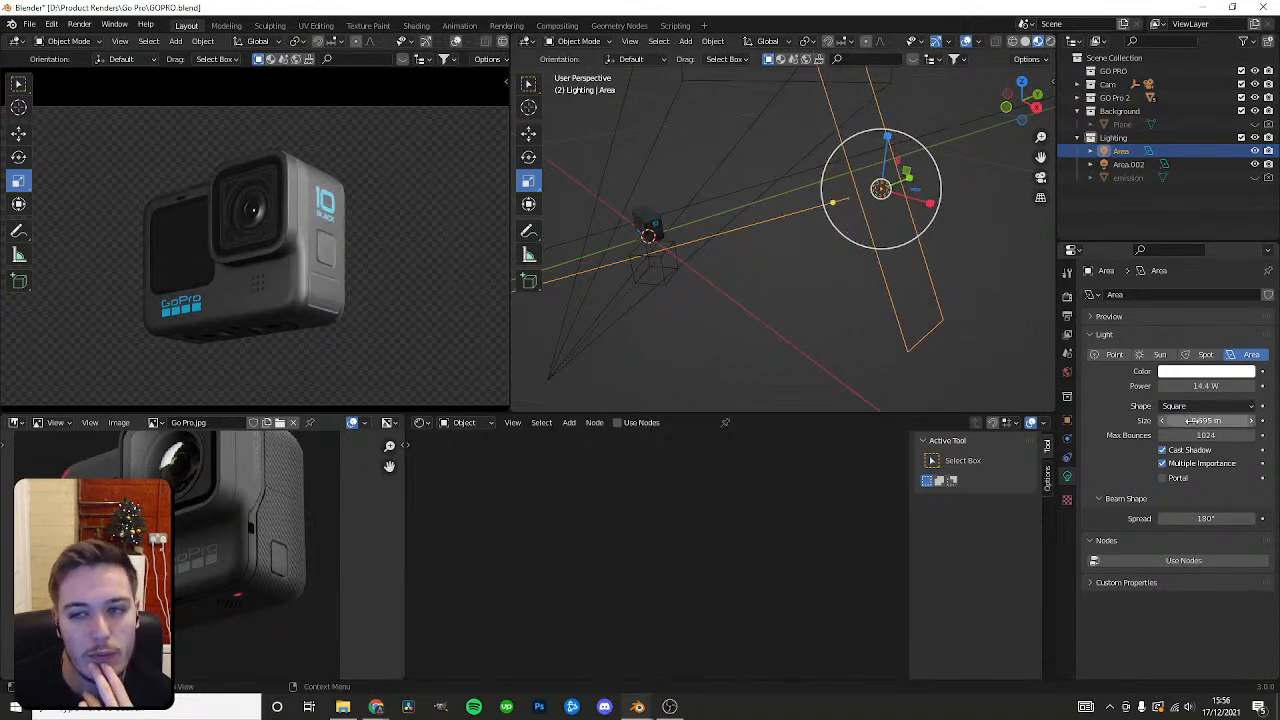
Swap the side strip area light for the emission plane and try scaling the plane uniformly, cancelling each attempt.
click(1255, 150)
click(1255, 177)
click(1128, 177)
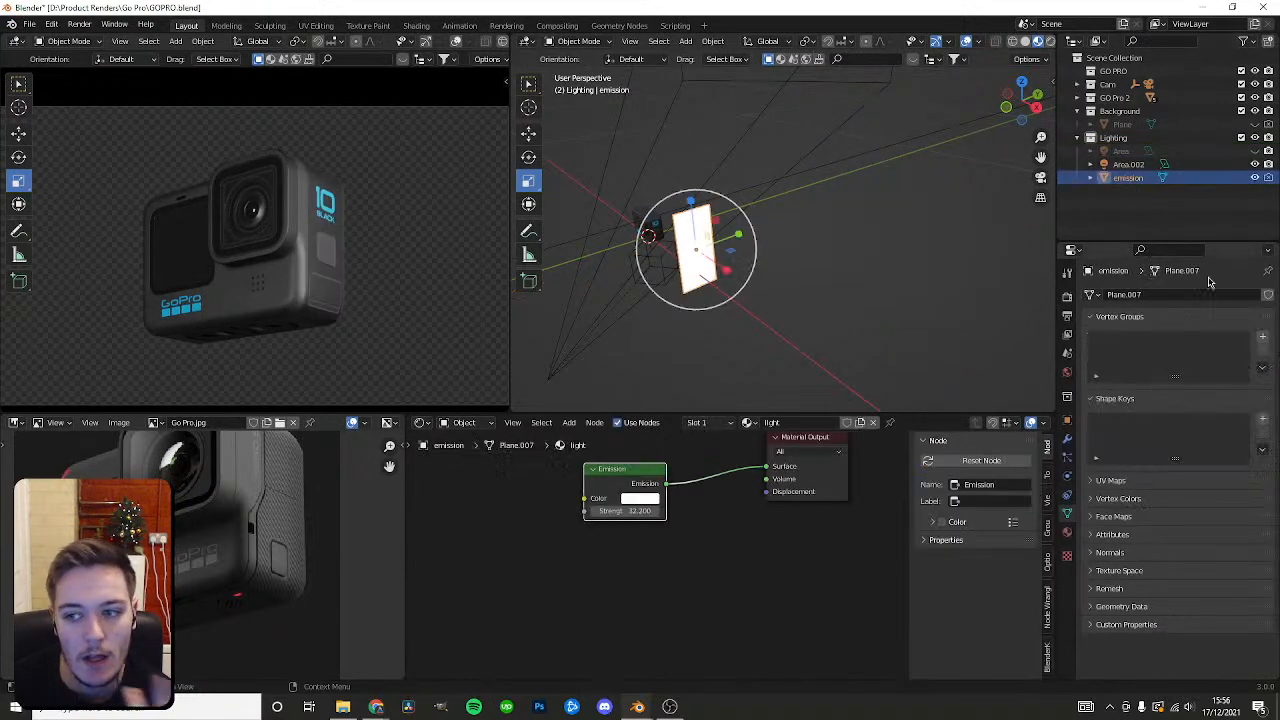
key(s)
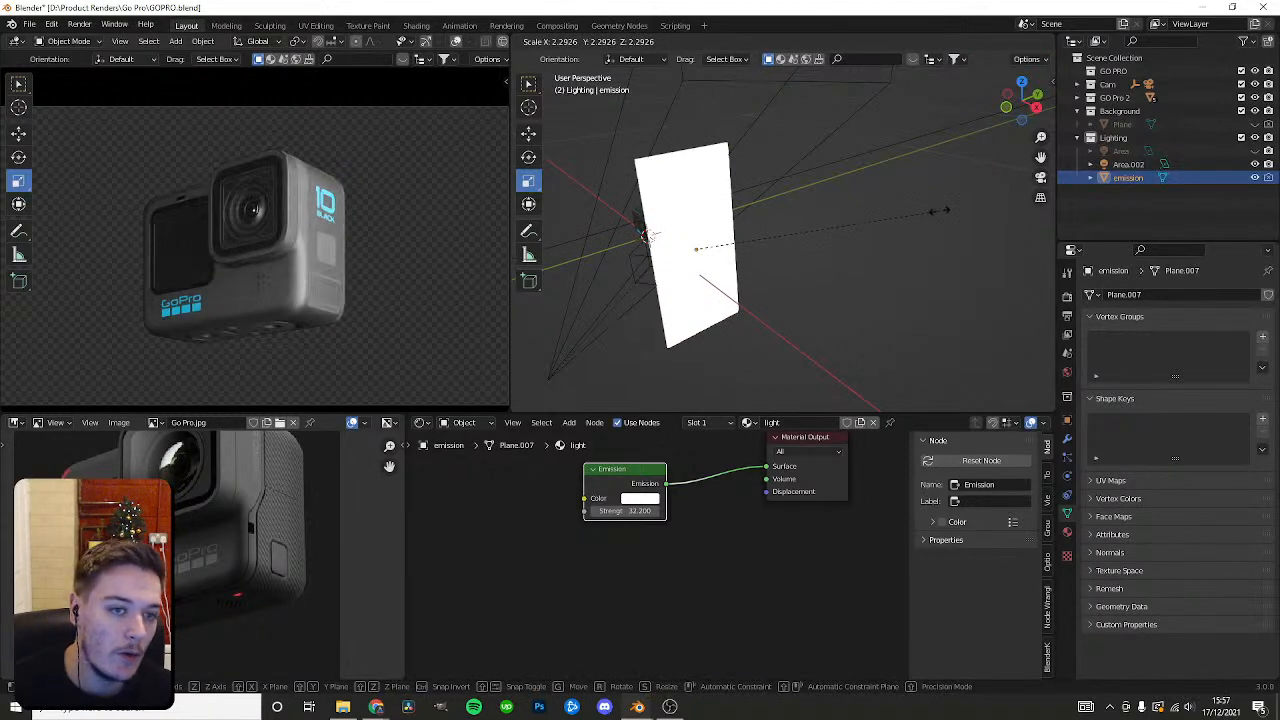
right_click(938, 211)
key(s)
right_click(905, 209)
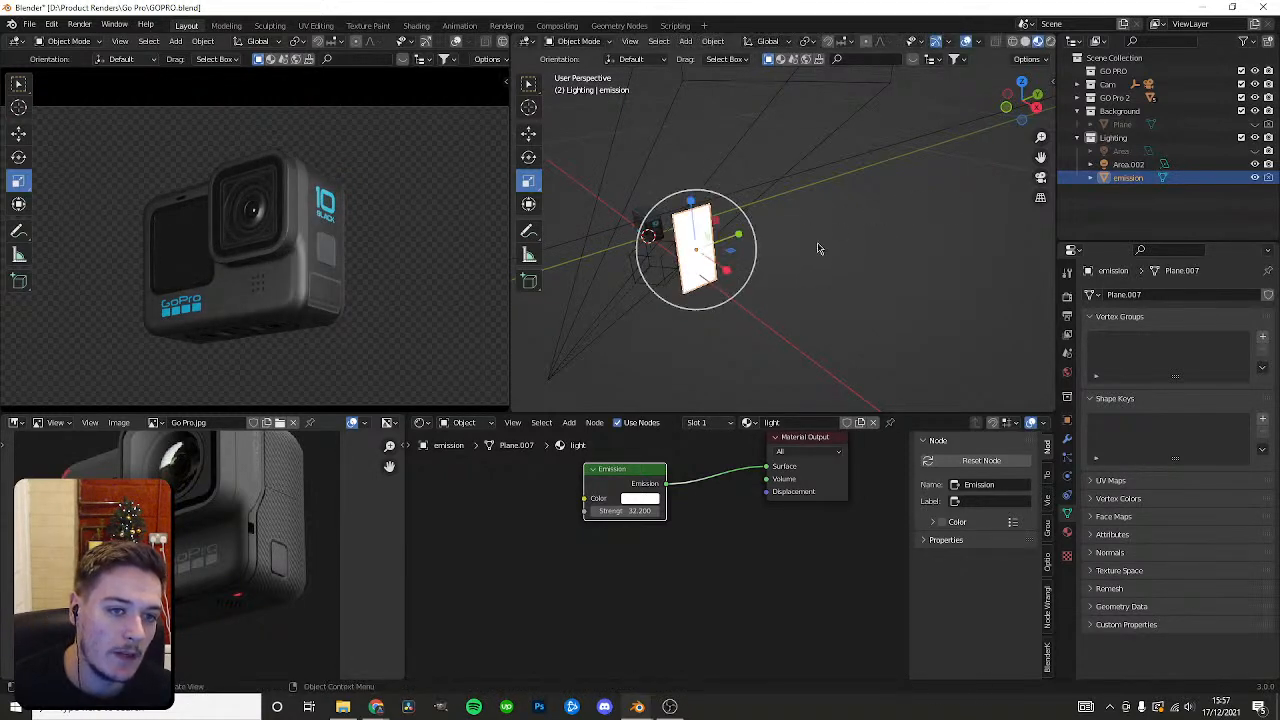
Swap the emission plane for the side strip area light and try scaling the light down and up, cancelling both attempts.
click(1255, 177)
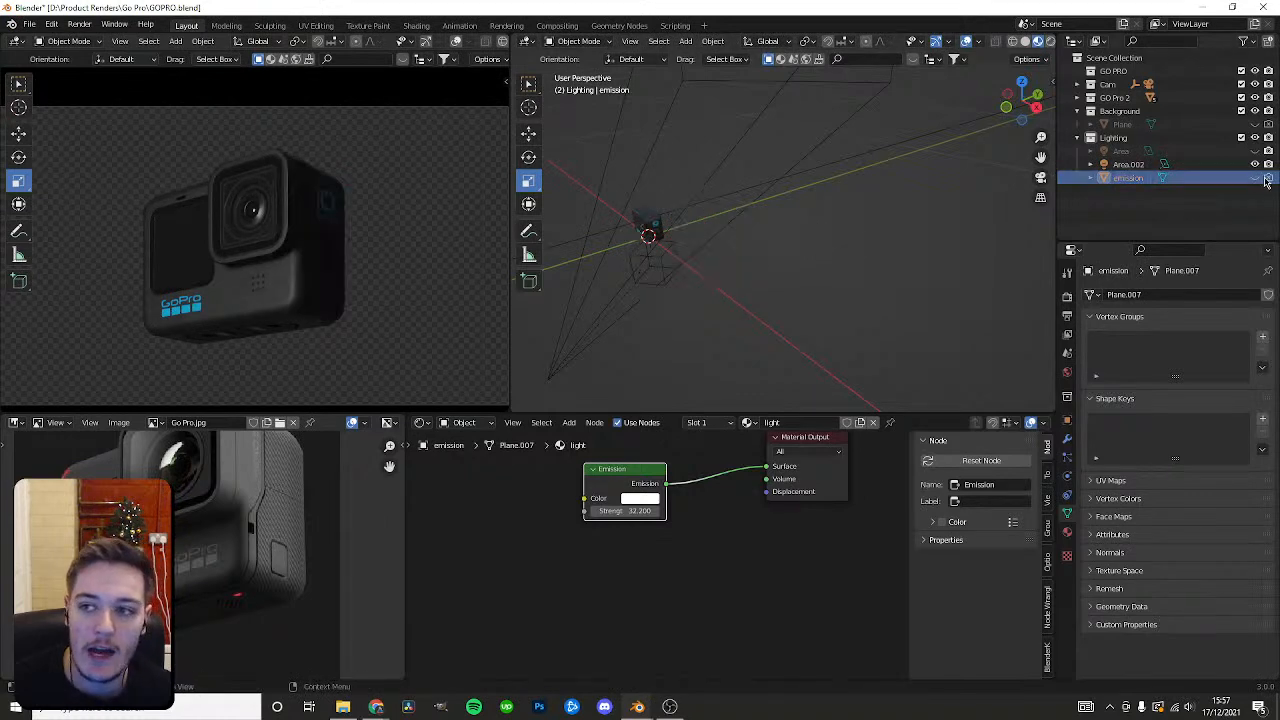
click(1122, 150)
middle_drag(899, 188, 874, 251)
key(s)
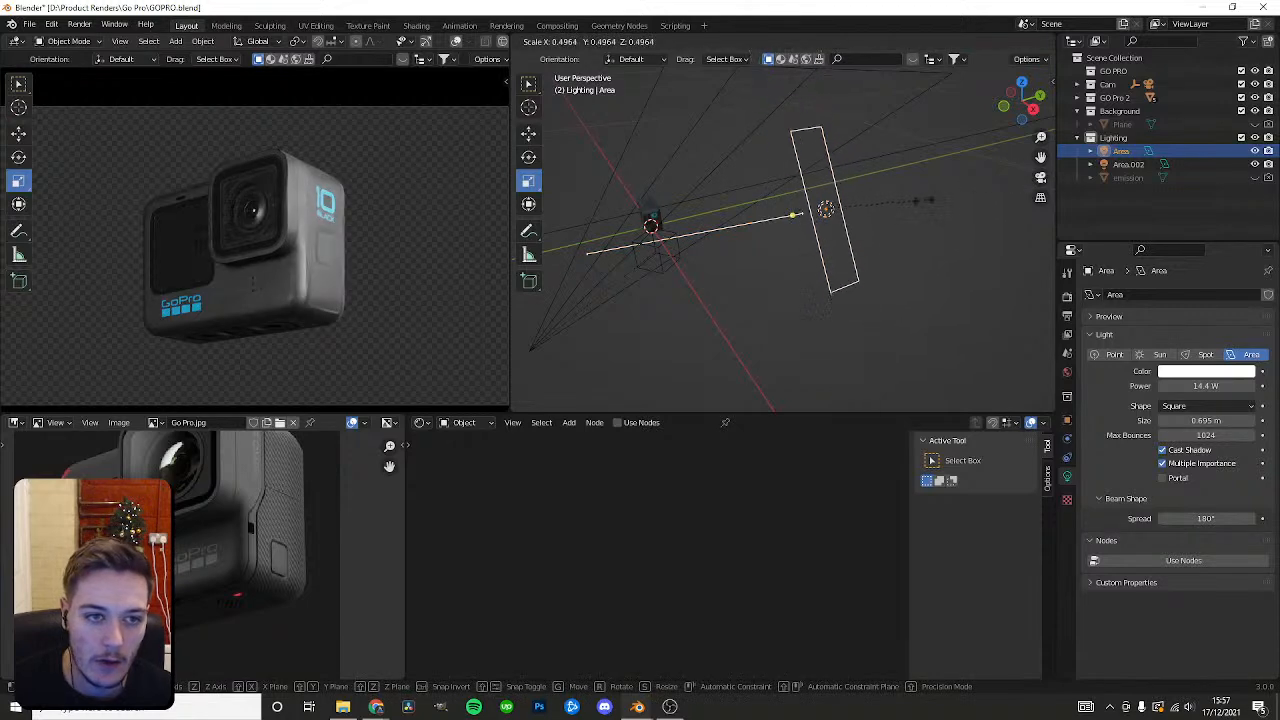
right_click(905, 194)
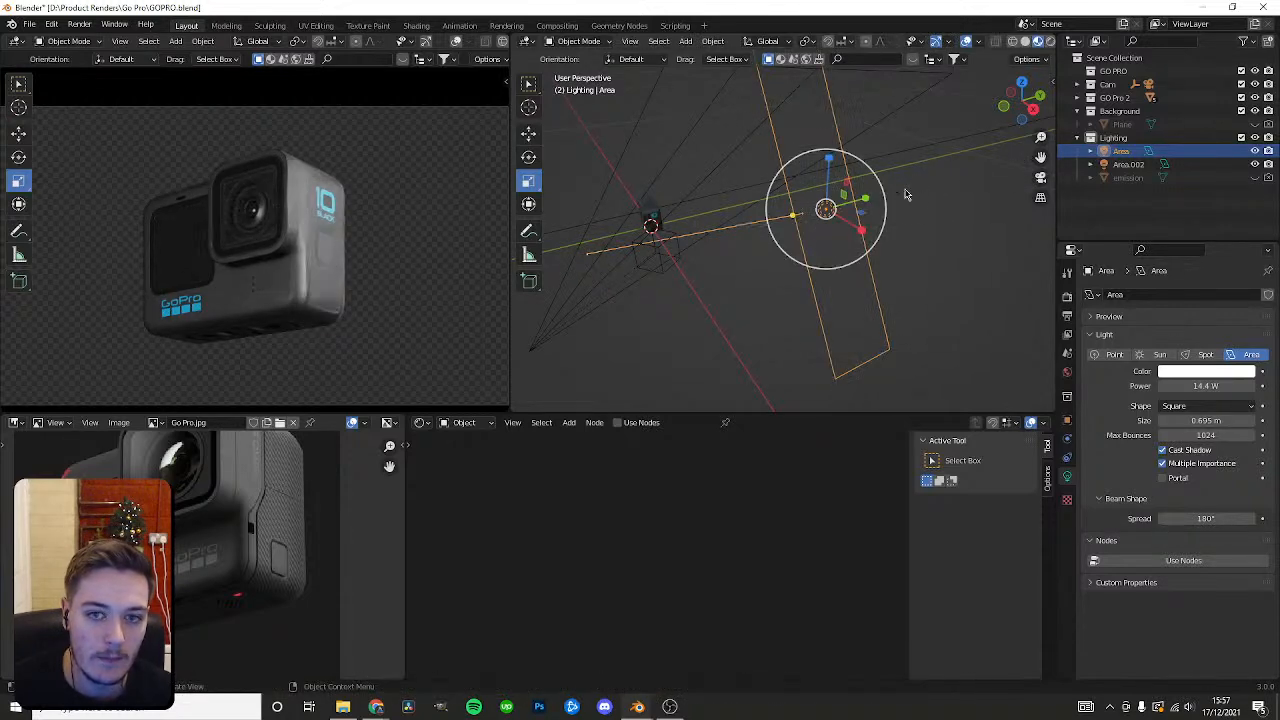
key(s)
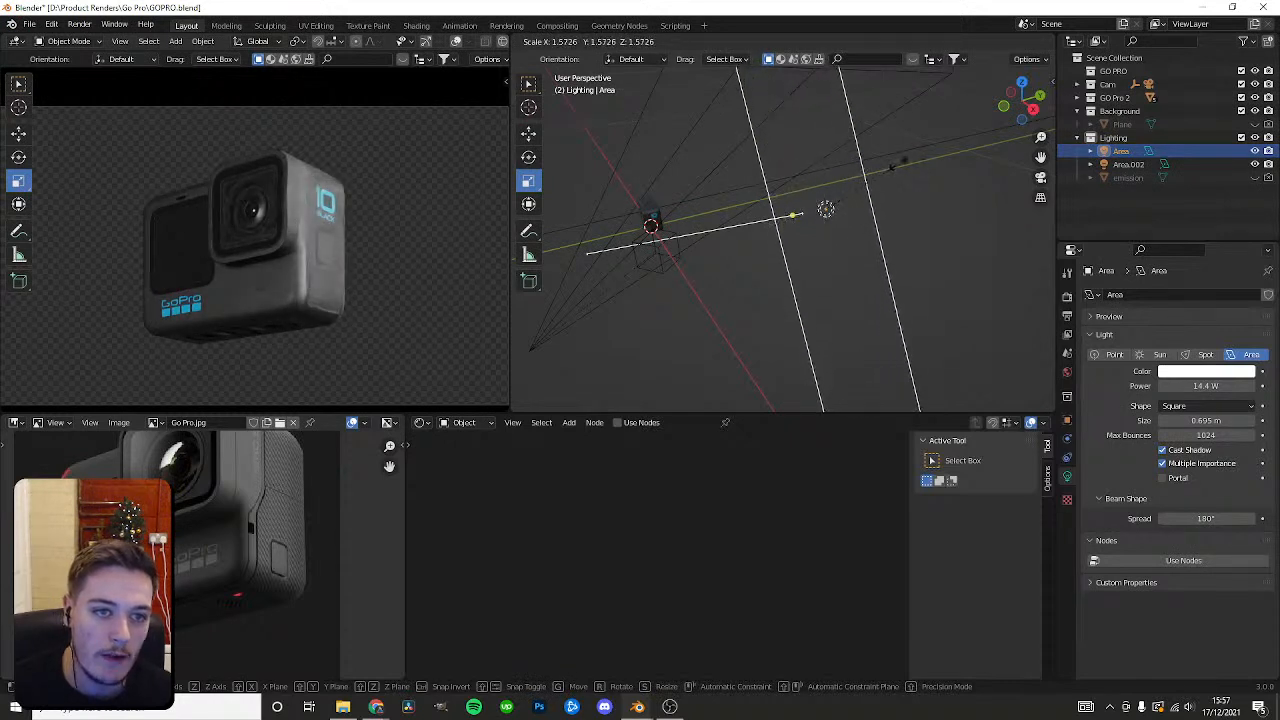
right_click(914, 154)
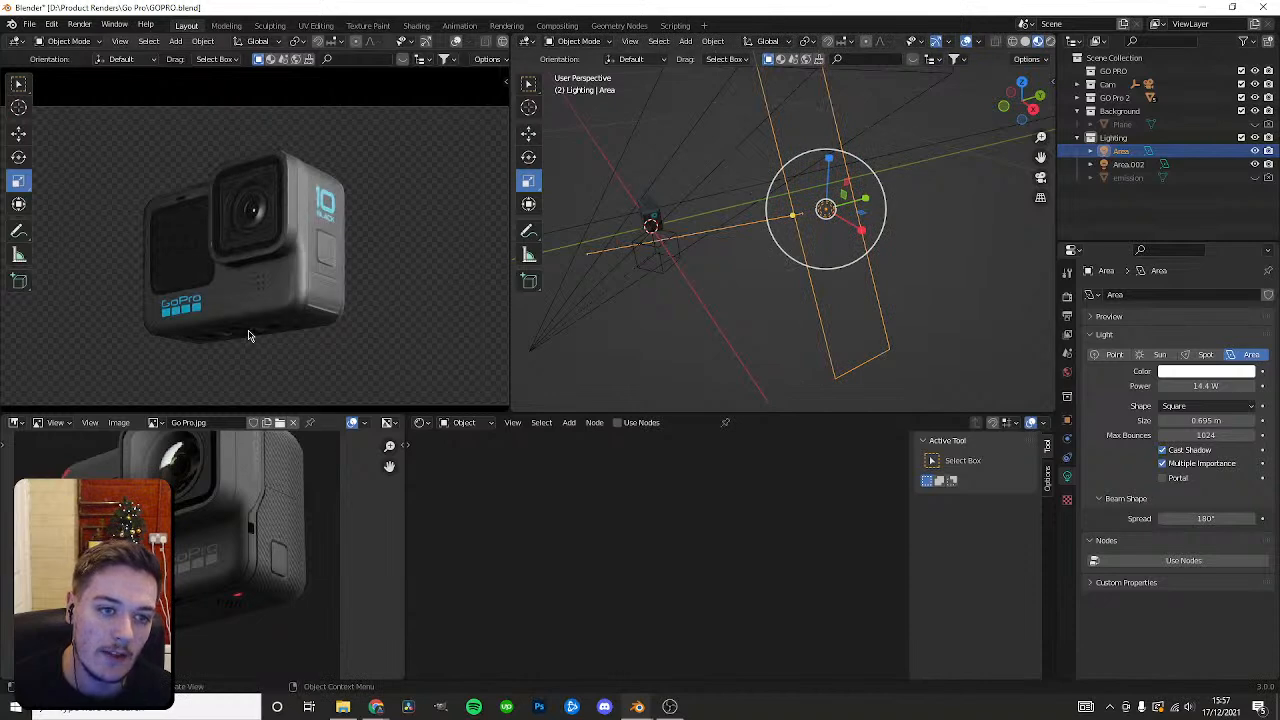
Hide the side strip area light, show the emission plane, try scaling the plane with its gizmo, and undo it.
click(1255, 150)
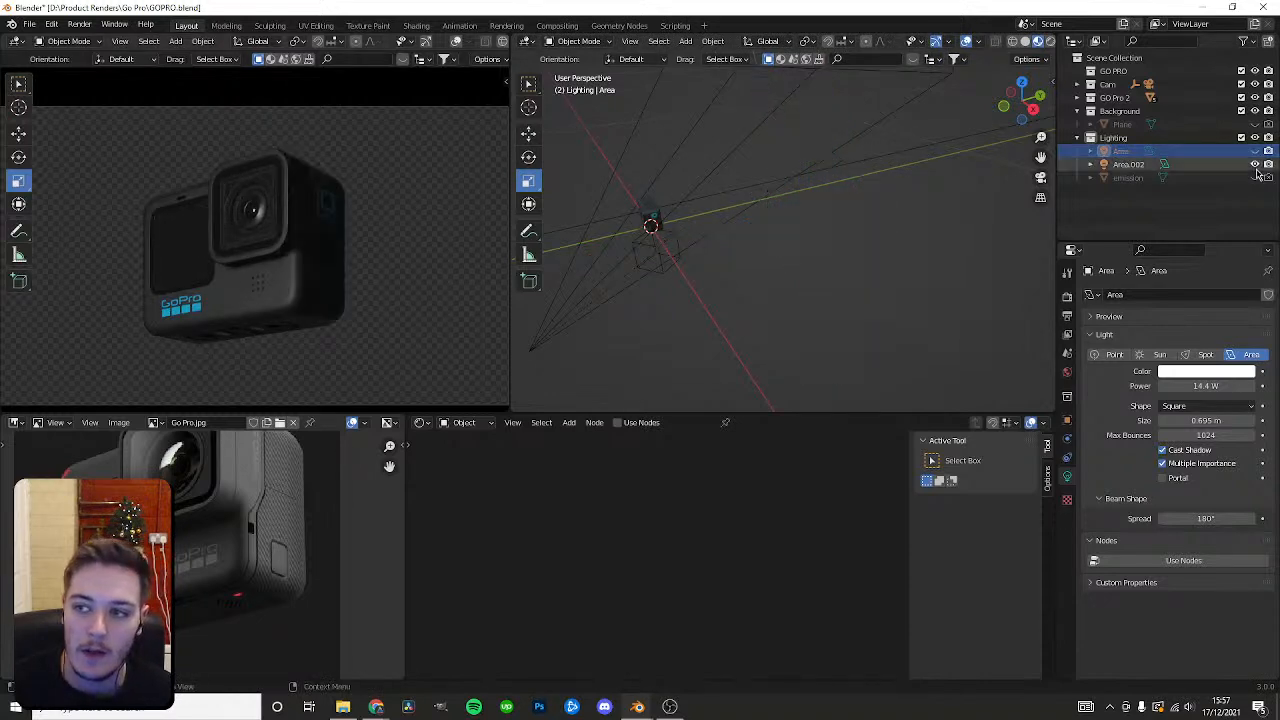
click(1255, 177)
click(1128, 177)
drag(710, 217, 762, 187)
key(ctrl+z)
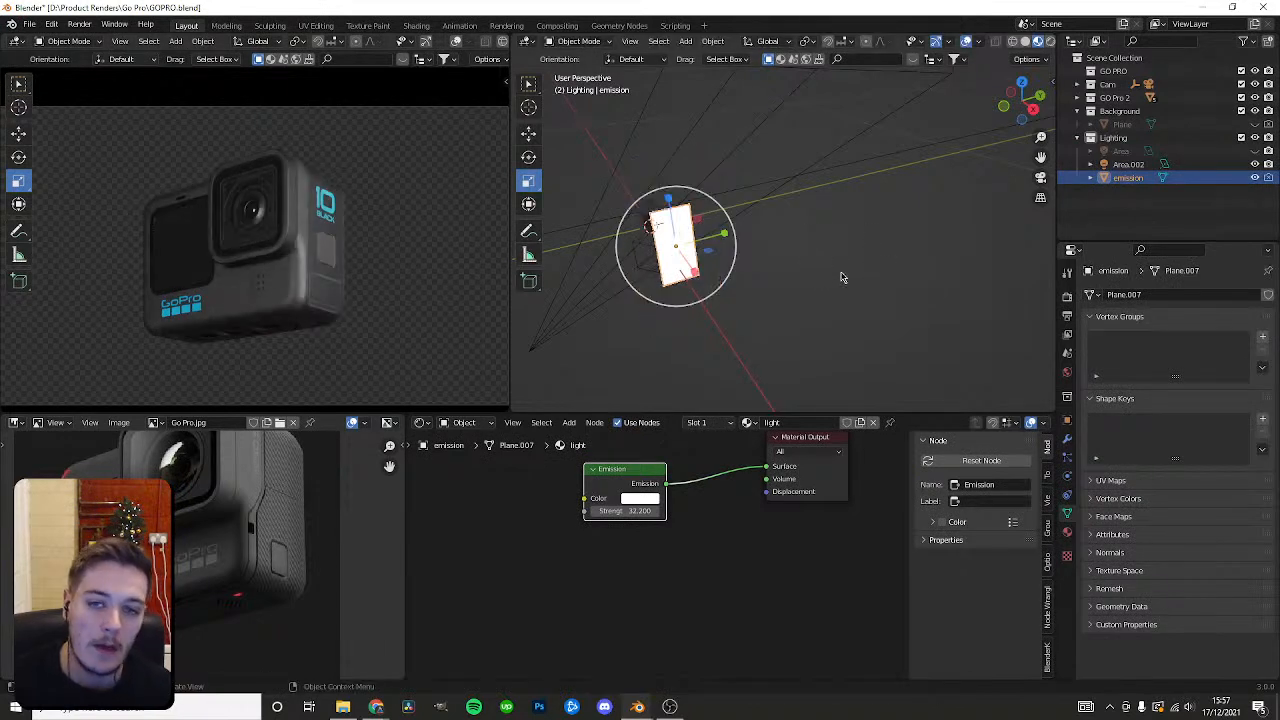
Set the emission plane's shader strength to 10, then hide the plane and show the side strip area light.
click(625, 511)
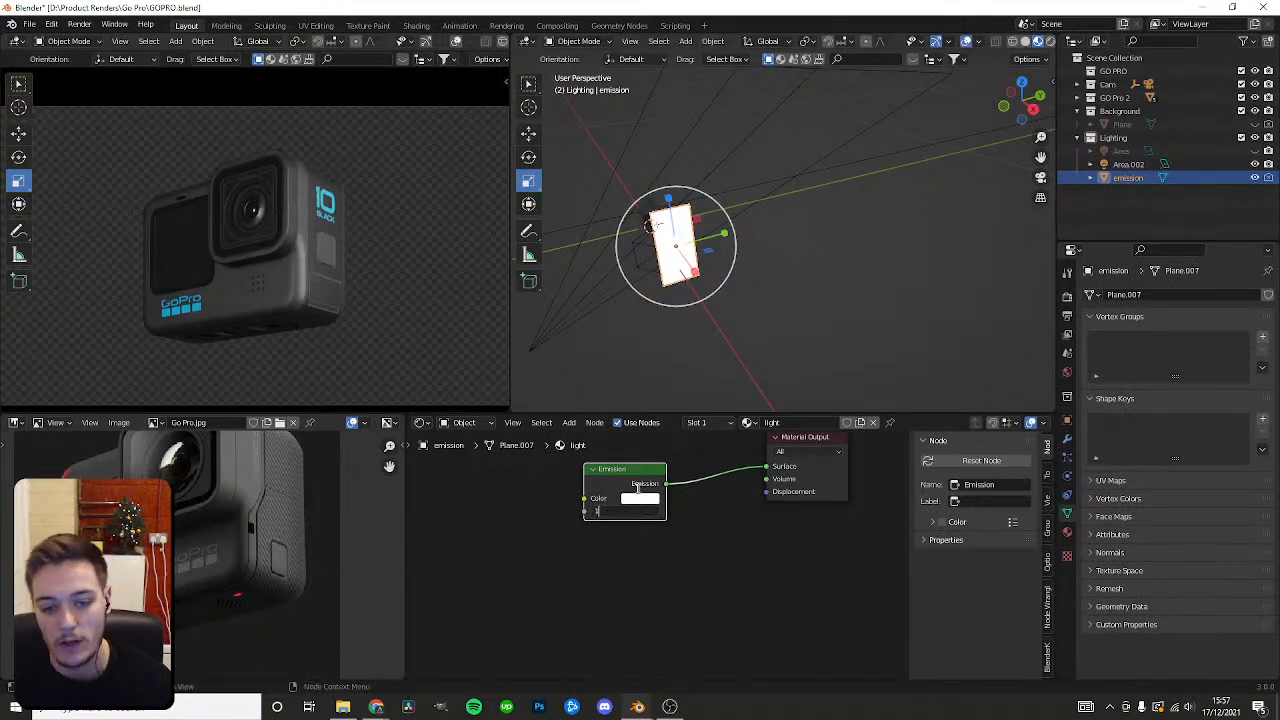
text(10)
key(Return)
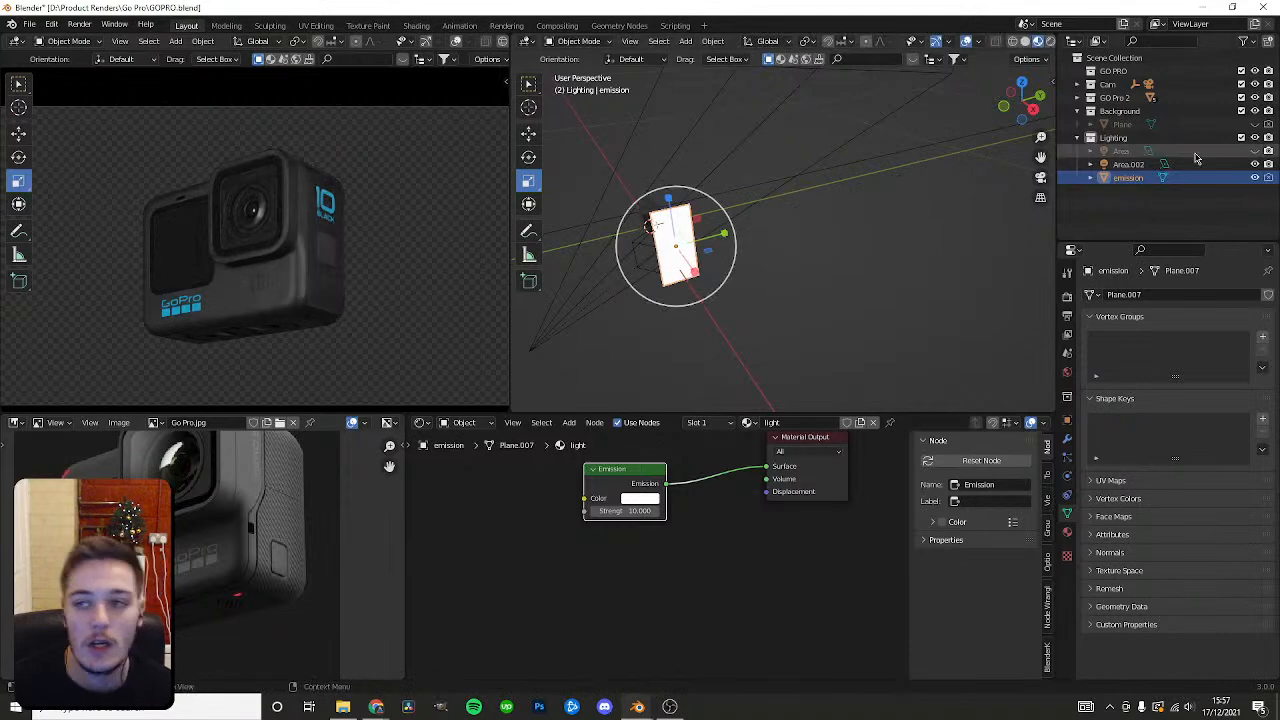
click(1256, 178)
click(1255, 151)
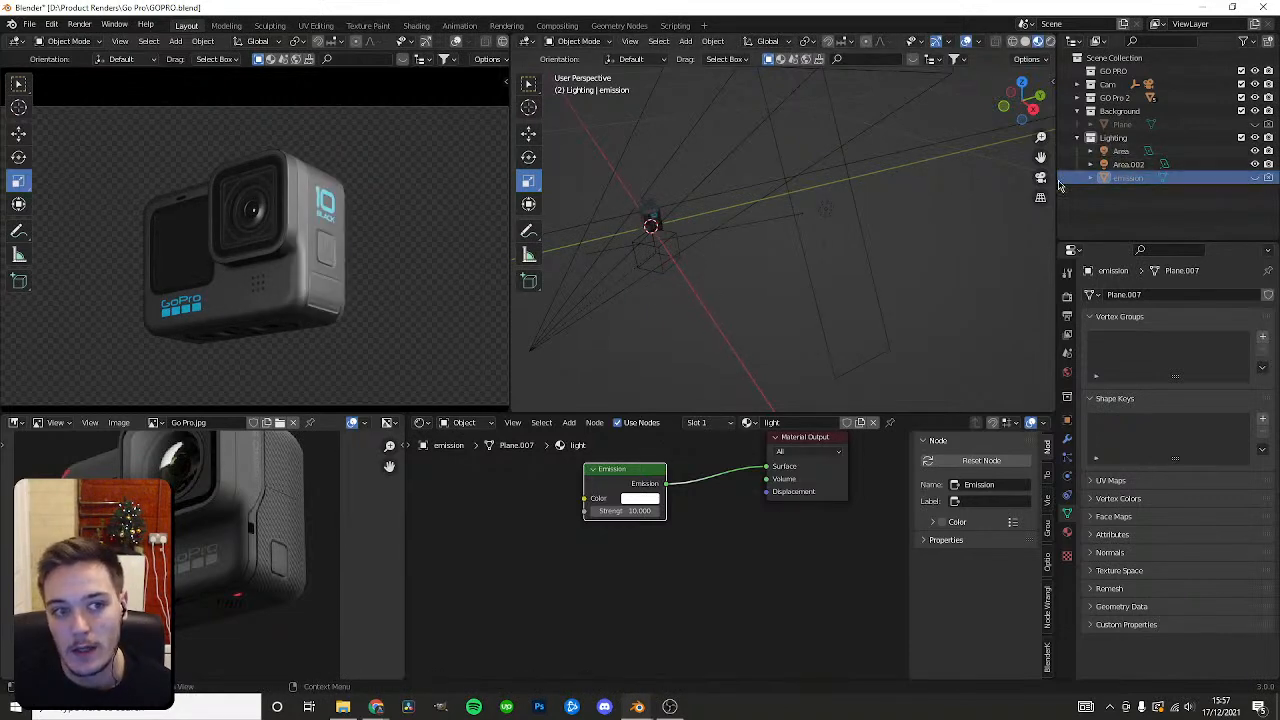
Scale the side strip area light down slightly, deselect it, and save the file.
click(1120, 151)
key(s)
click(954, 203)
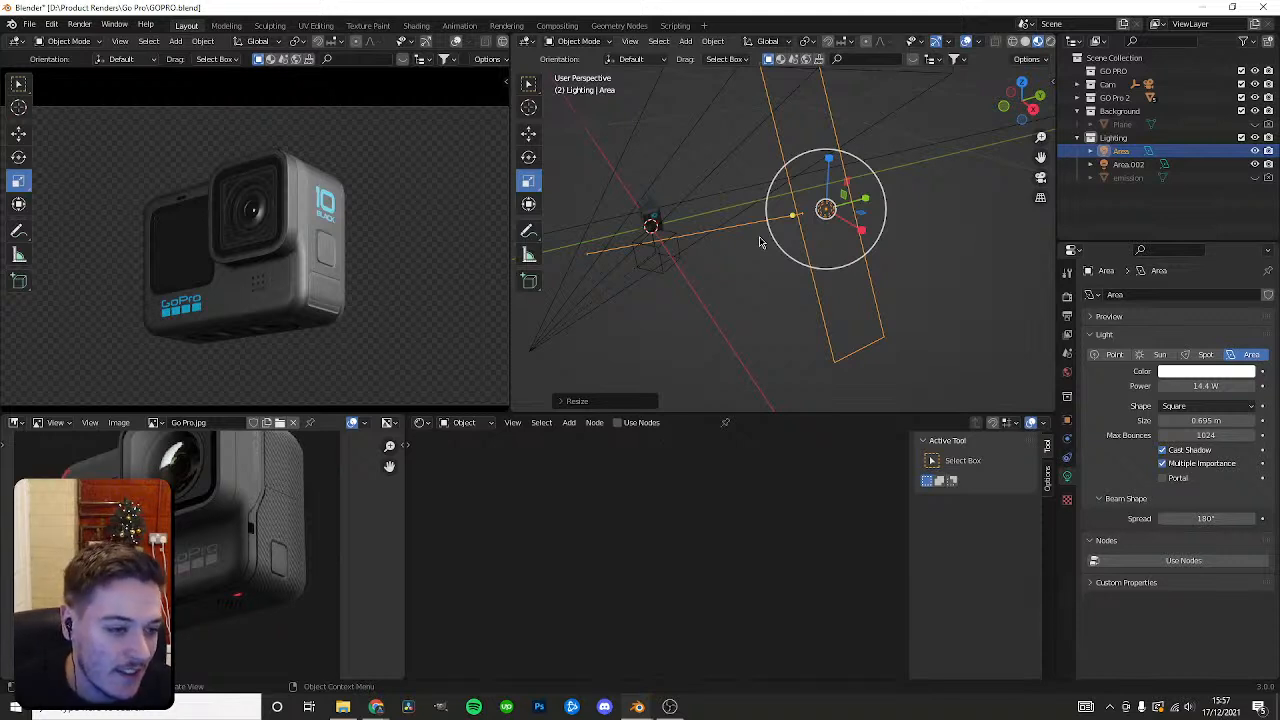
click(885, 262)
scroll(885, 262, down, 2)
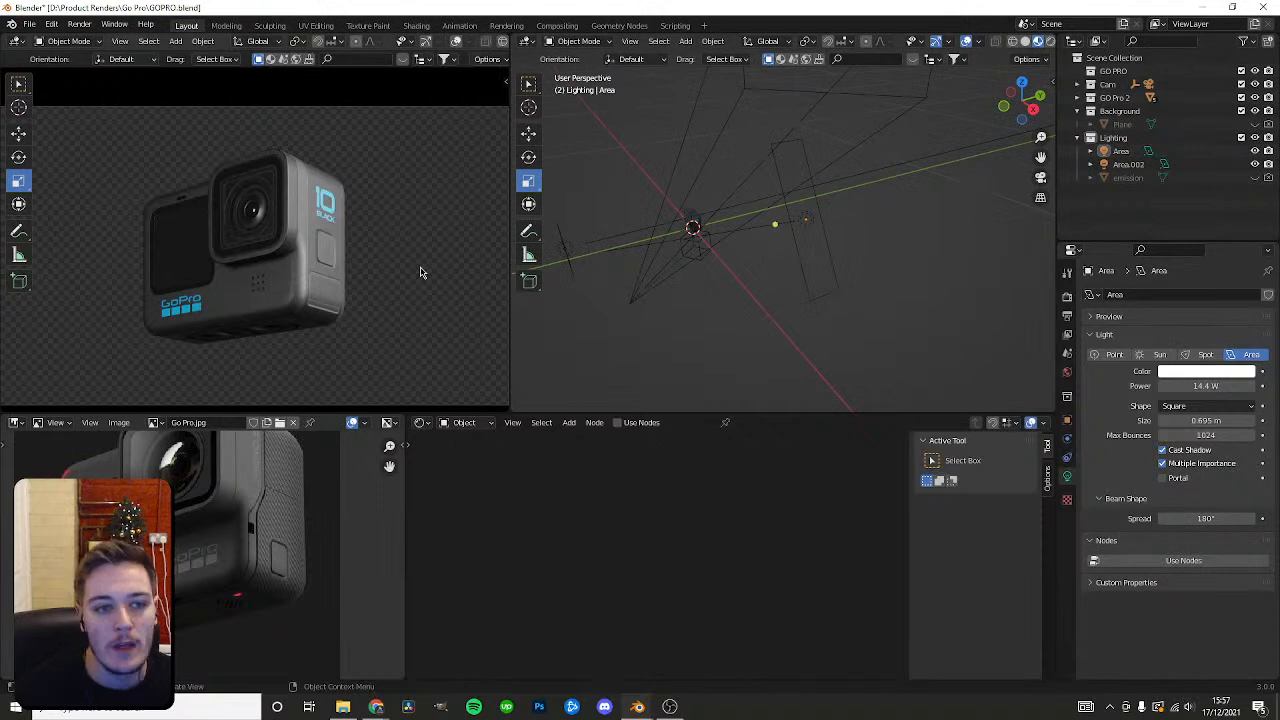
scroll(423, 271, down, 2)
key(ctrl+s)
scroll(341, 230, up, 1)
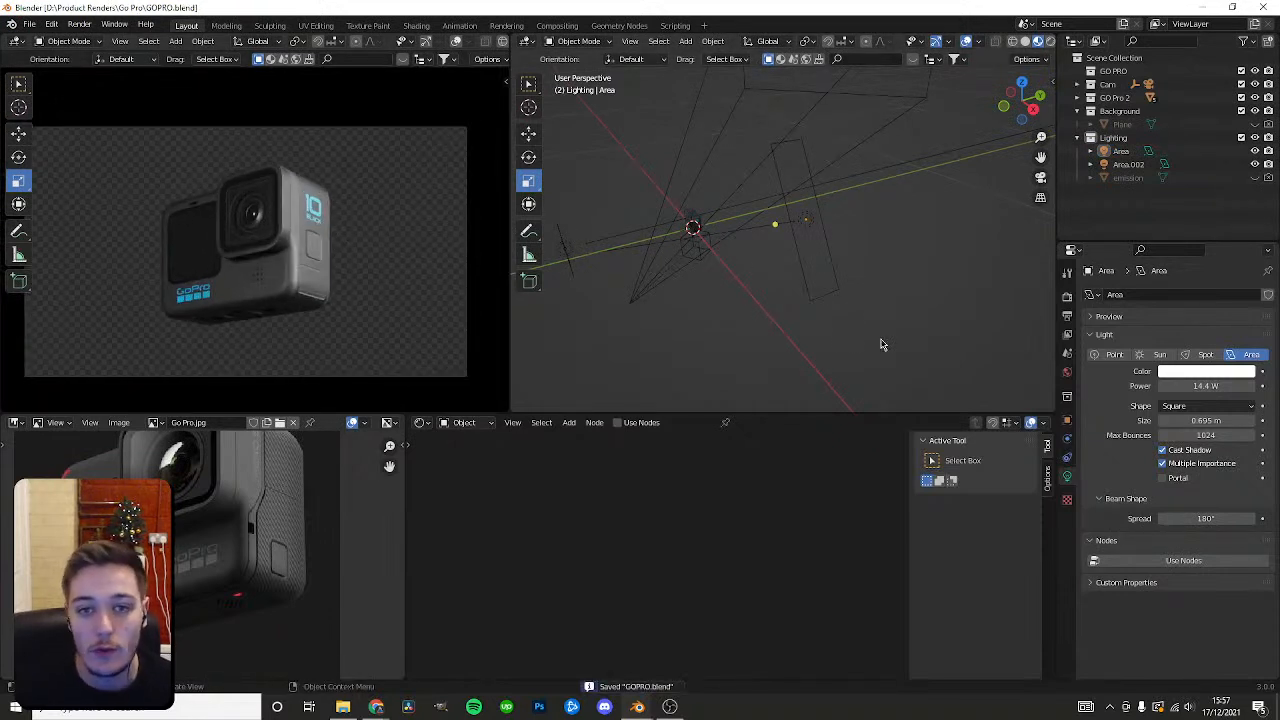
Select the smaller area light on the opposite side of the camera and switch the node editor to the World shader.
click(805, 253)
click(557, 251)
middle_drag(628, 294, 773, 305)
click(445, 422)
click(468, 455)
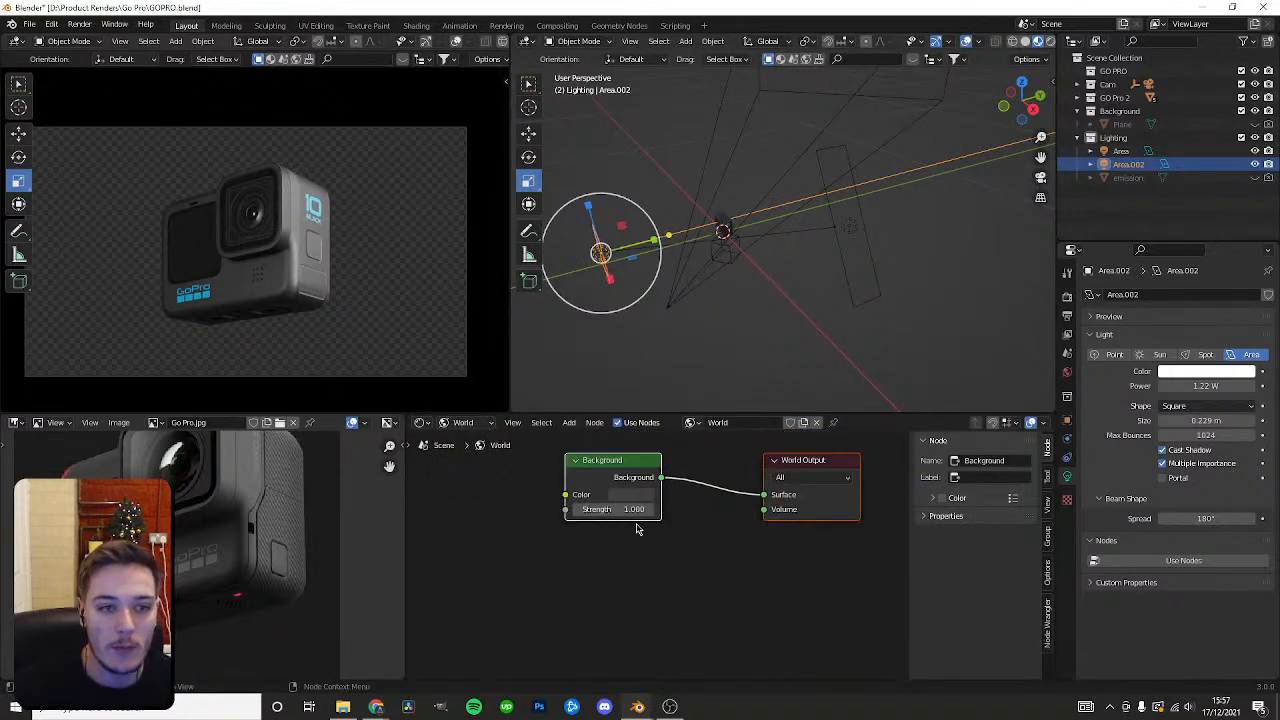
scroll(330, 308, up, 2)
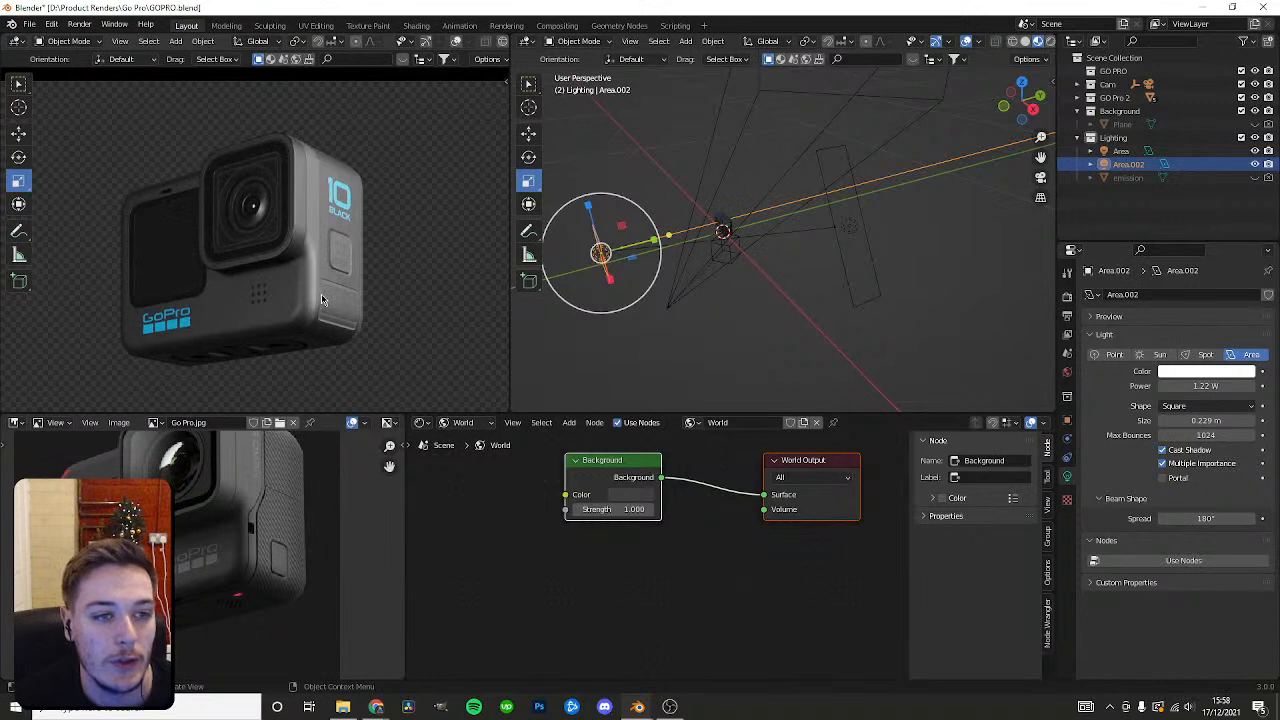
scroll(322, 300, up, 2)
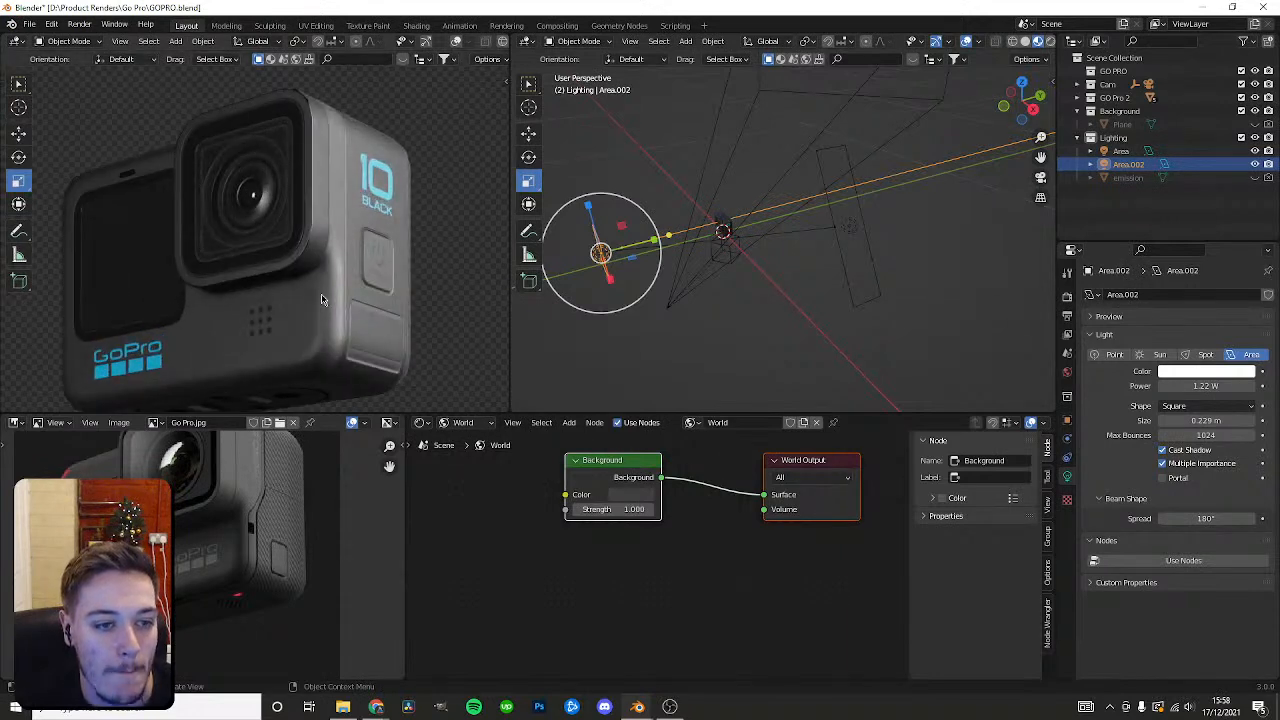
scroll(322, 300, down, 4)
Save the file, render the image, and examine the finished GoPro render up close.
key(ctrl+s)
click(79, 24)
click(100, 43)
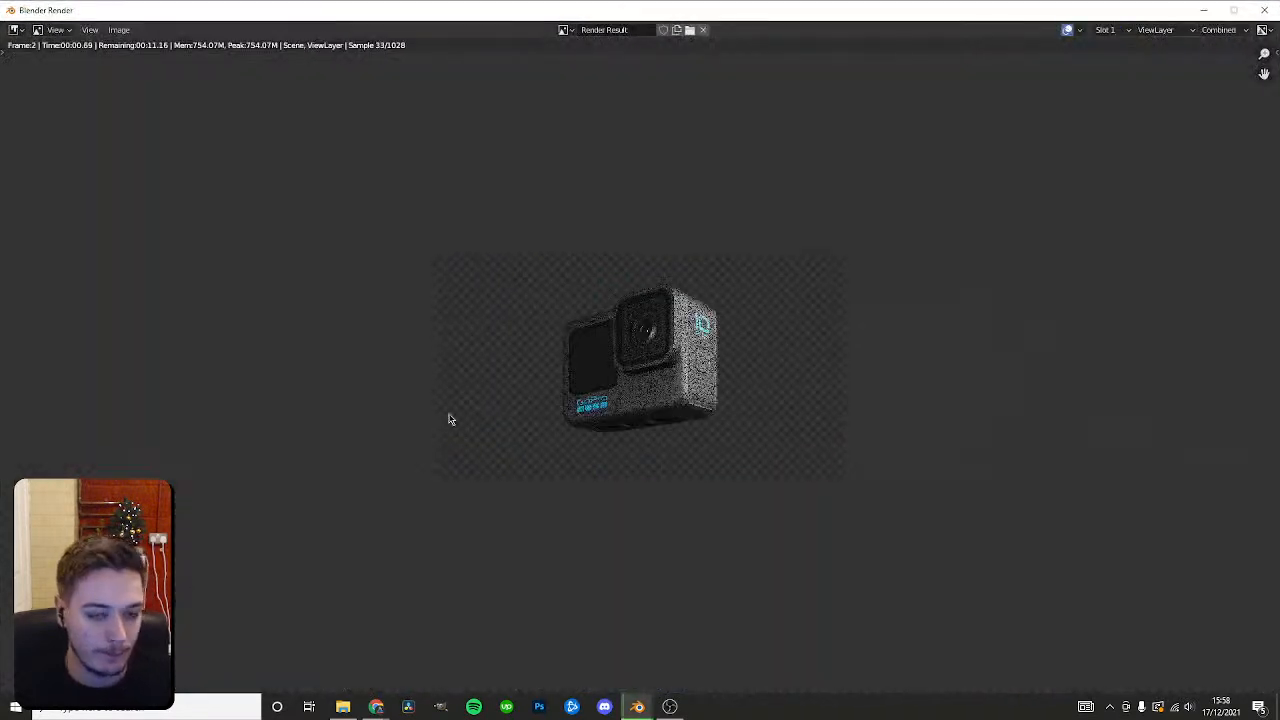
scroll(523, 357, up, 6)
scroll(529, 400, down, 4)
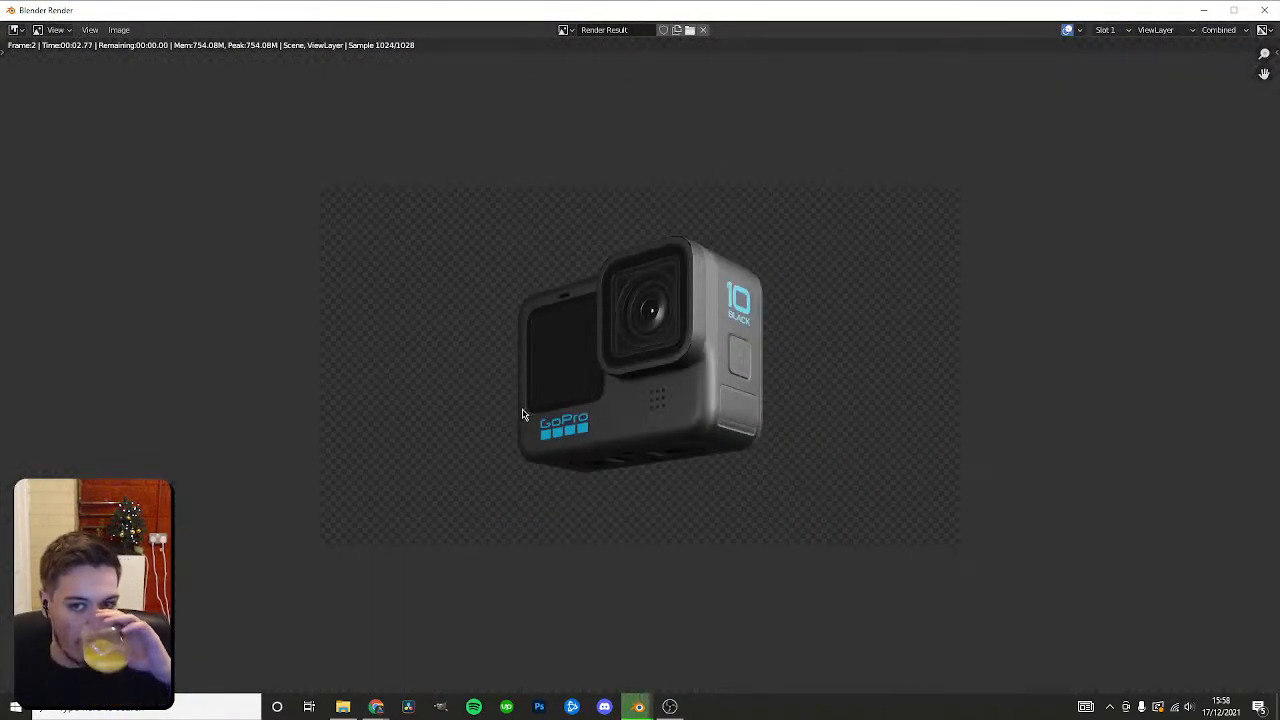
scroll(652, 439, up, 2)
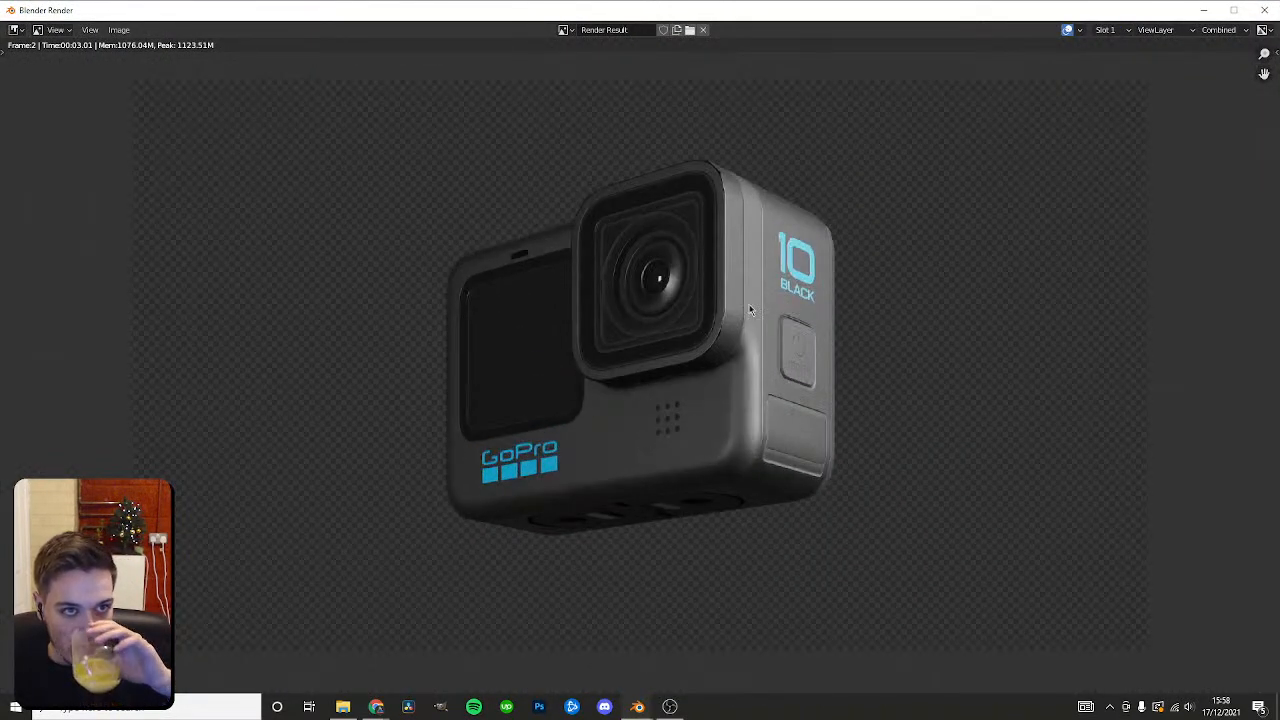
Close the render window, set the render max samples to 4028, and render the image again.
click(1264, 9)
click(1066, 316)
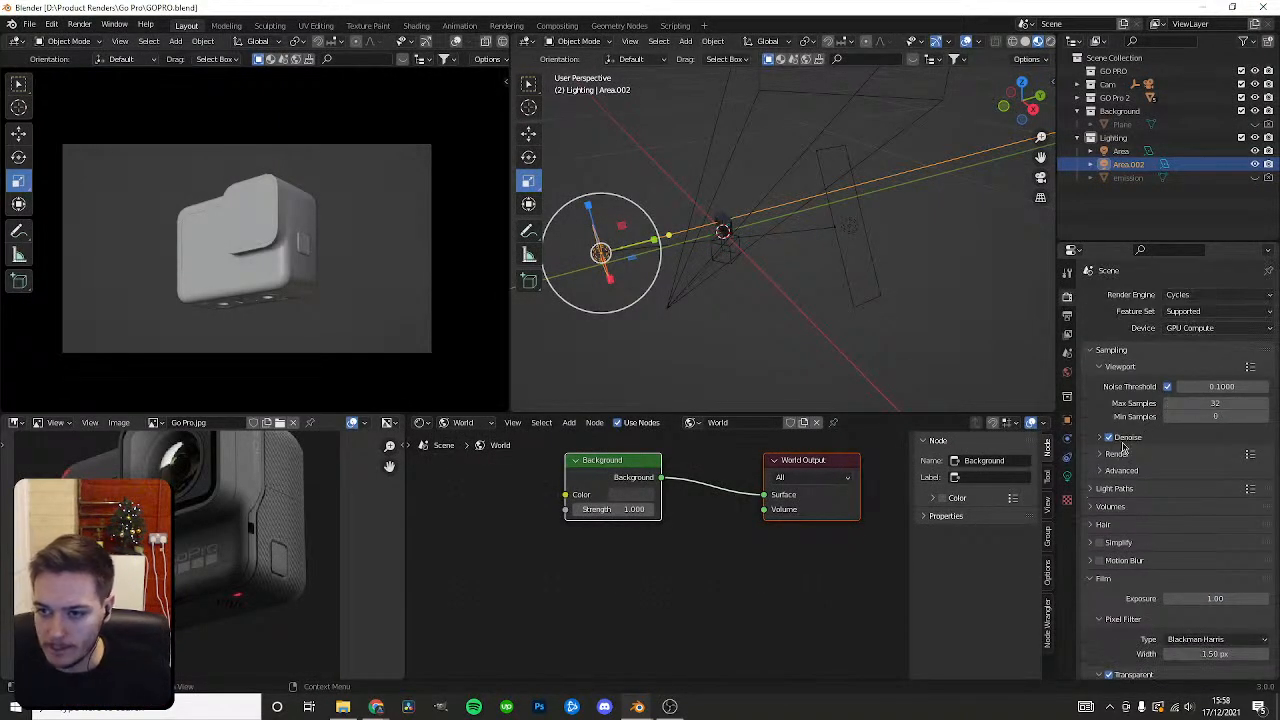
click(1117, 454)
click(1220, 490)
text(4096)
key(Return)
click(80, 24)
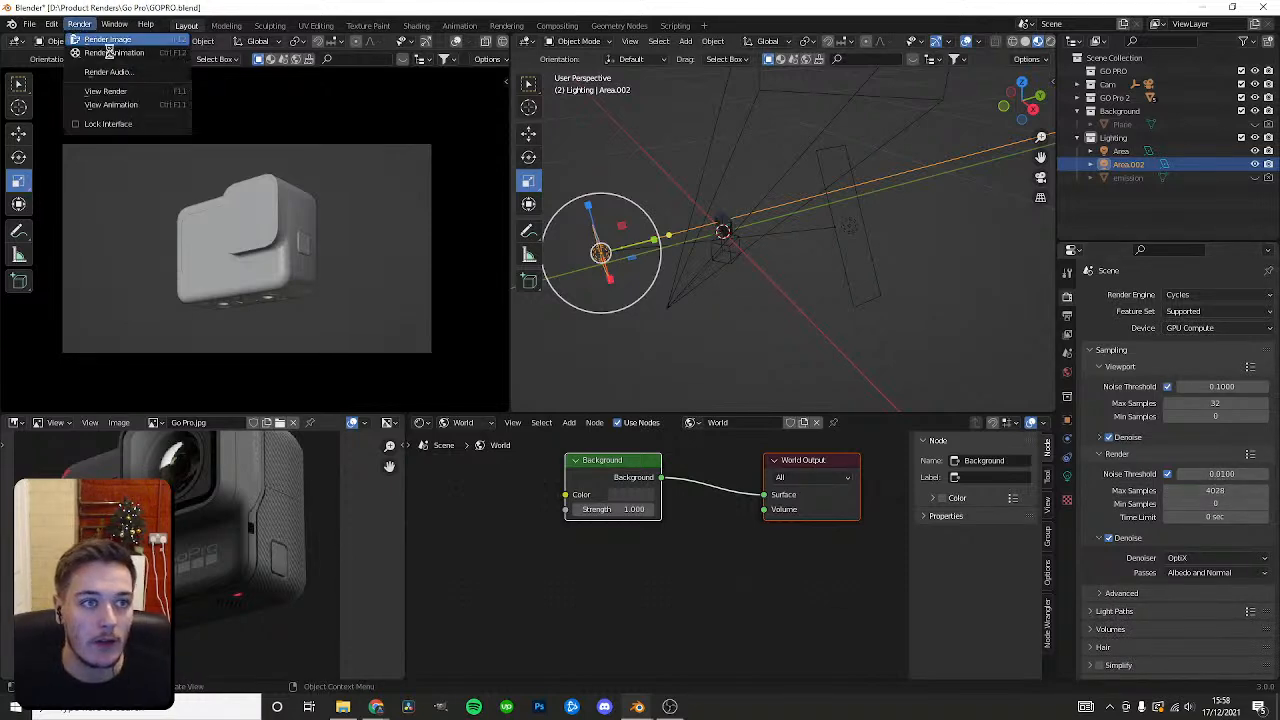
click(100, 39)
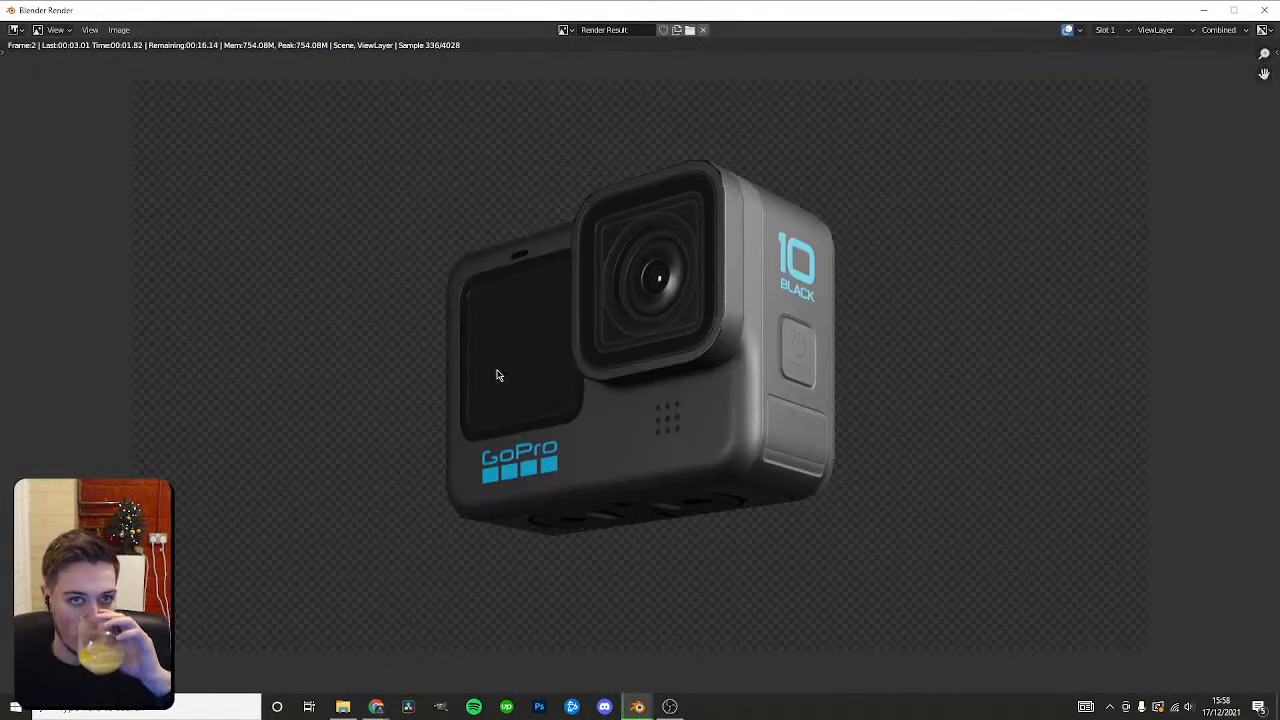
Examine the high-sample render up close and from afar, checking the lens, side face, power button and overall lighting.
scroll(668, 393, up, 2)
scroll(650, 405, up, 3)
scroll(600, 420, down, 4)
scroll(684, 375, up, 1)
scroll(663, 277, up, 1)
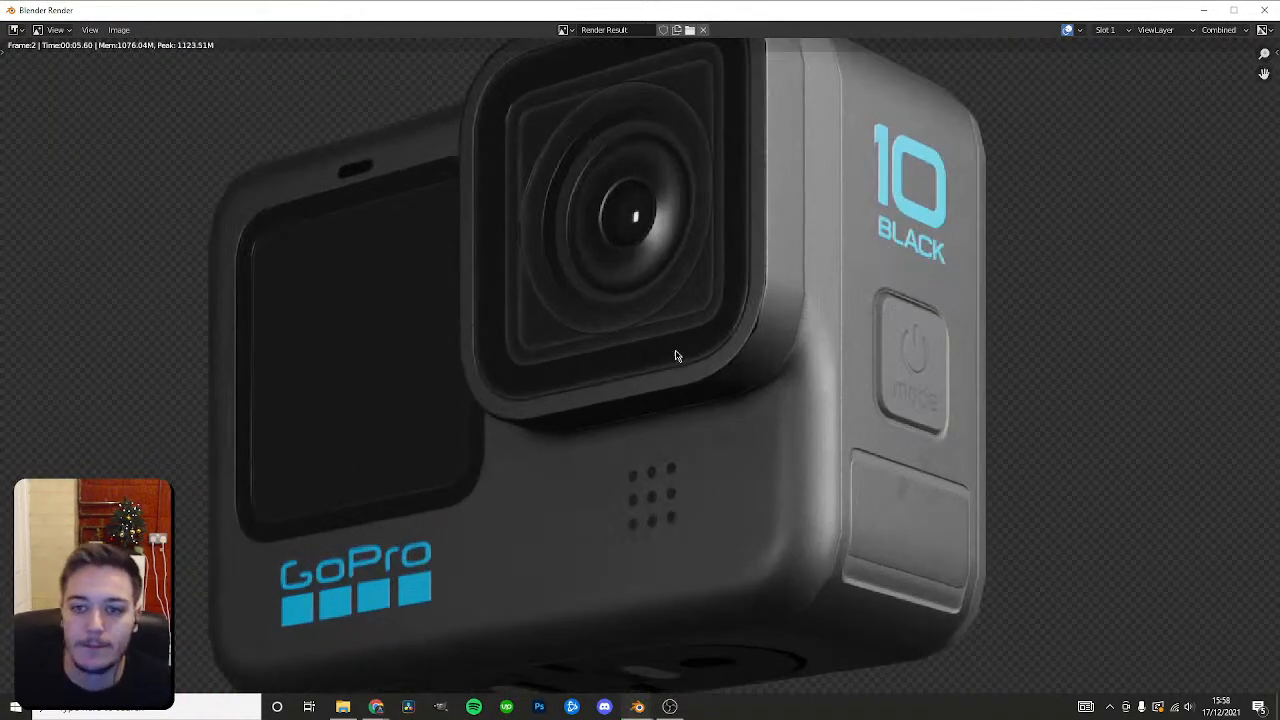
scroll(669, 309, down, 4)
scroll(610, 402, up, 5)
scroll(610, 402, down, 1)
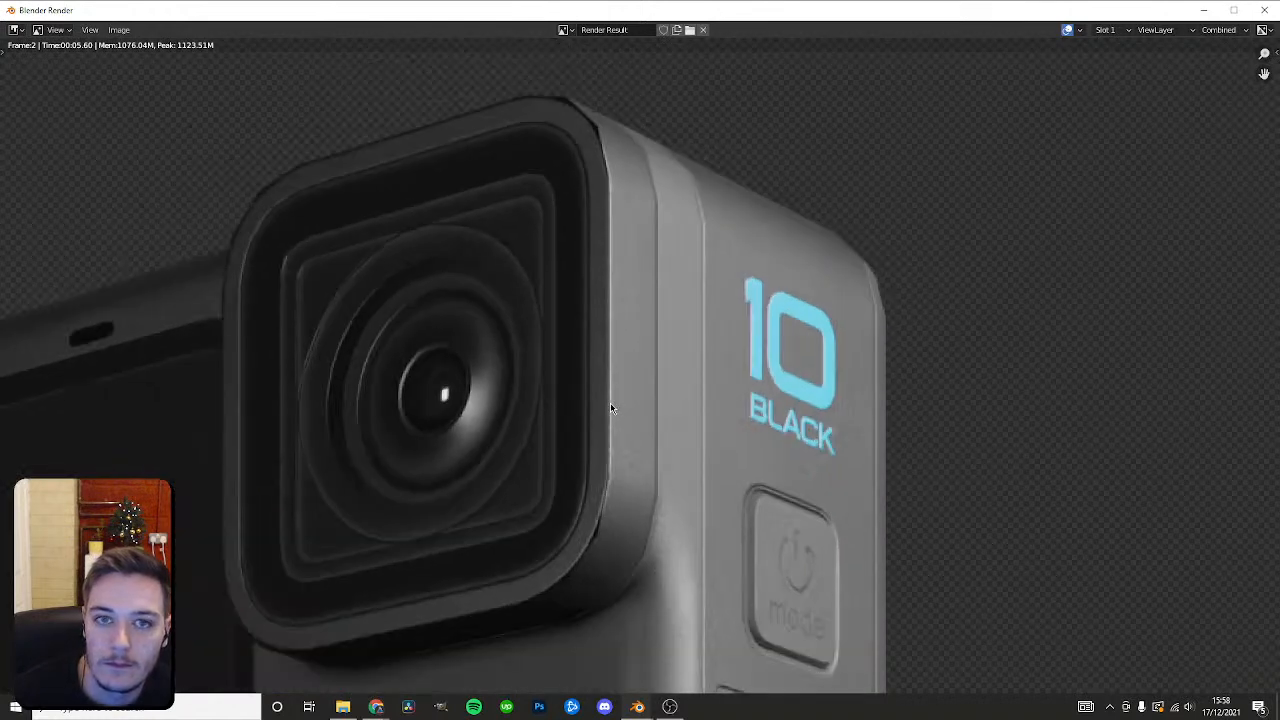
scroll(693, 318, down, 4)
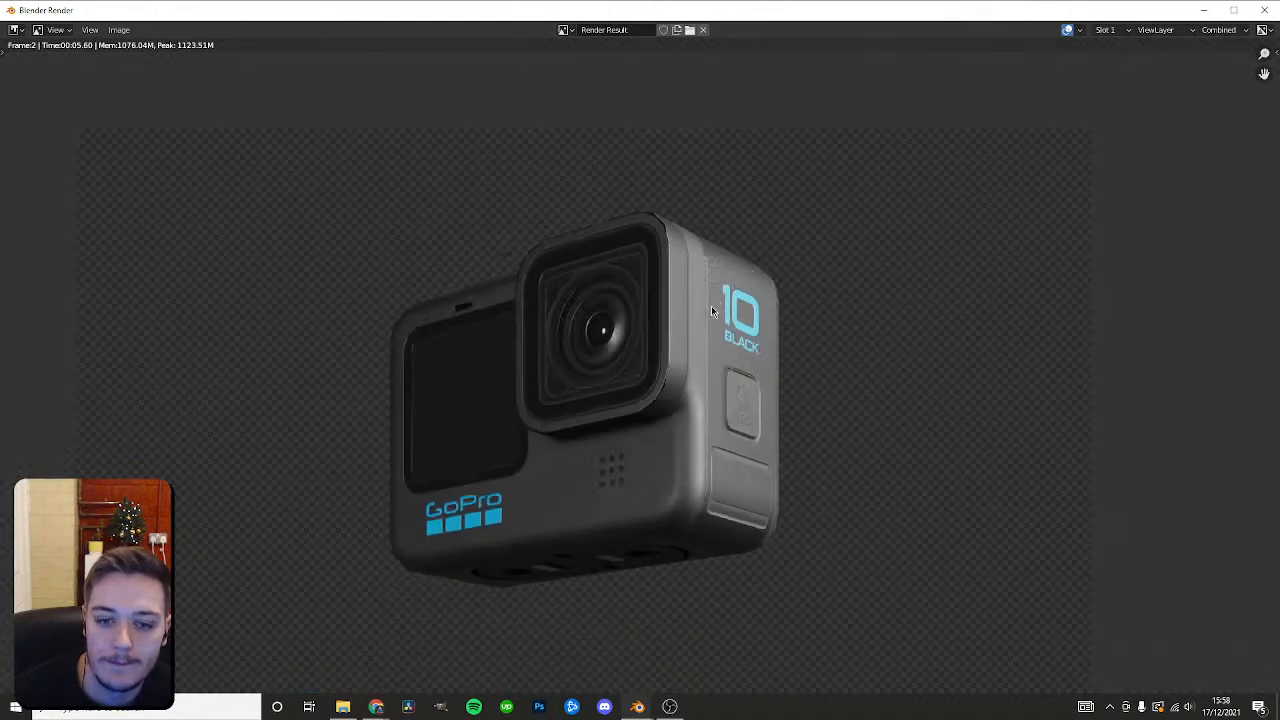
middle_drag(717, 300, 729, 277)
scroll(625, 348, down, 1)
middle_drag(625, 348, 670, 314)
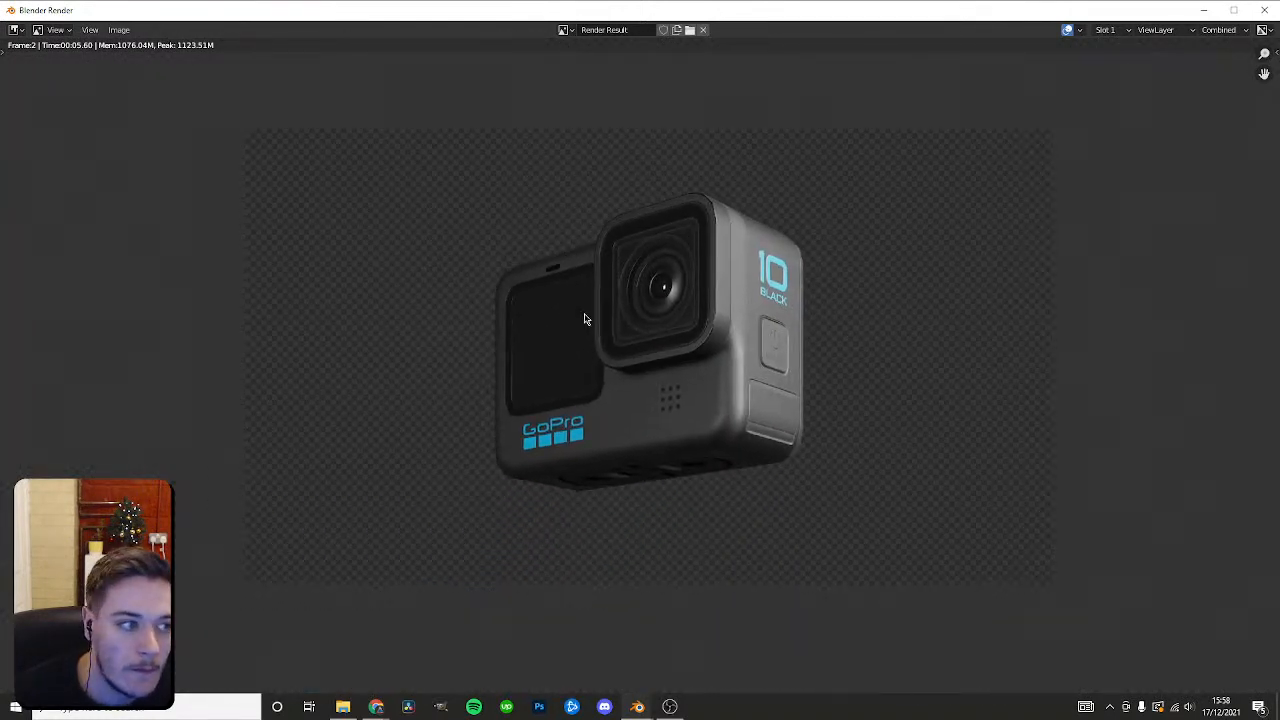
scroll(586, 319, down, 2)
scroll(616, 347, up, 1)
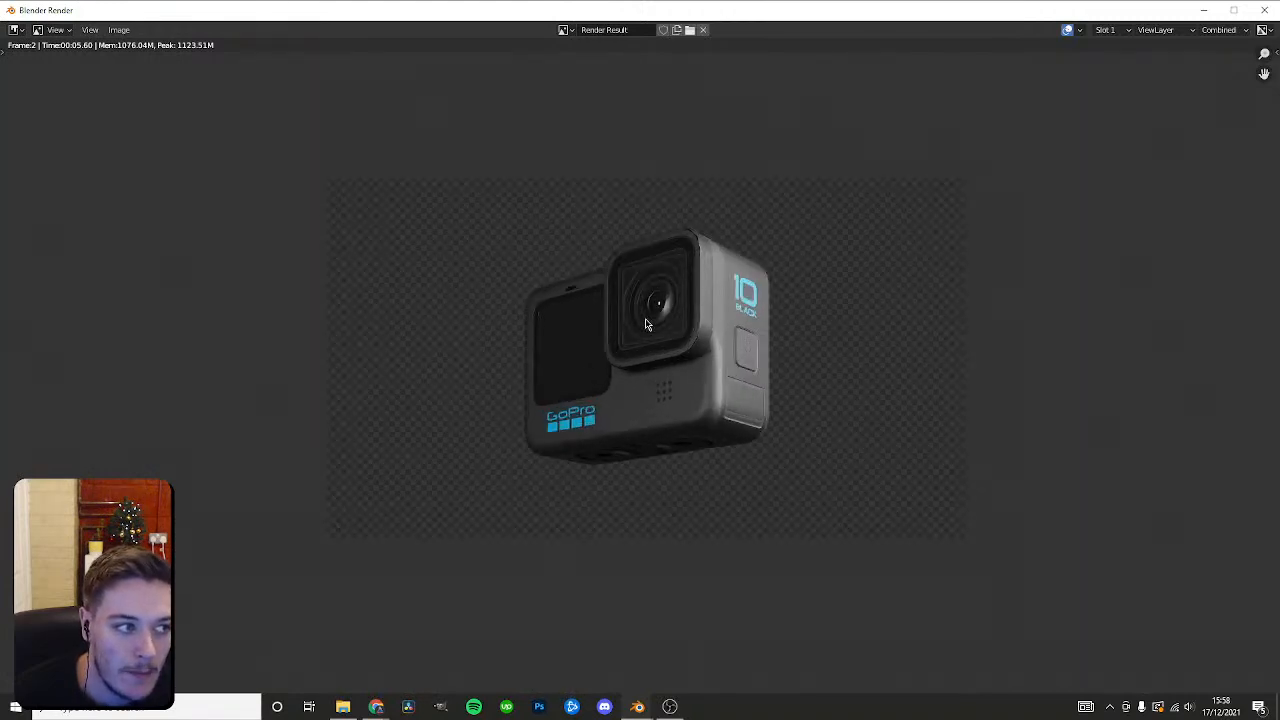
scroll(700, 380, up, 1)
scroll(715, 420, down, 1)
scroll(730, 428, up, 4)
scroll(737, 430, up, 1)
scroll(672, 428, down, 2)
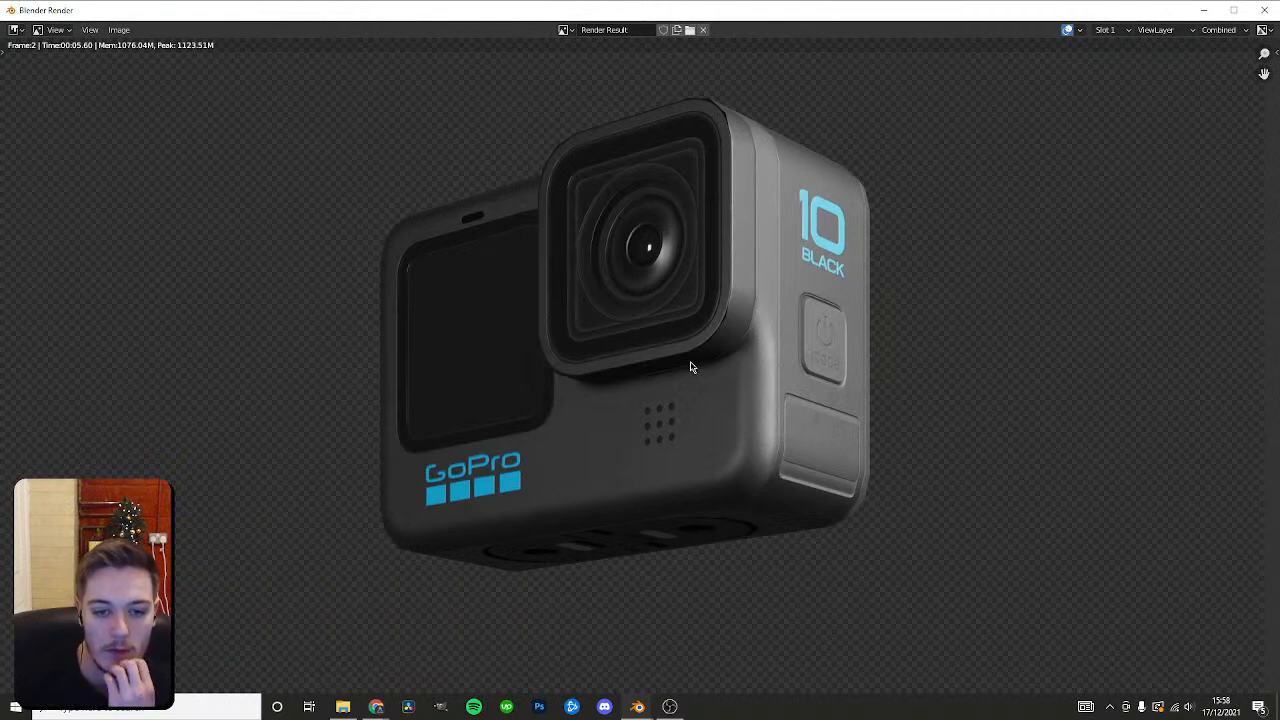
scroll(690, 368, up, 2)
scroll(695, 345, down, 3)
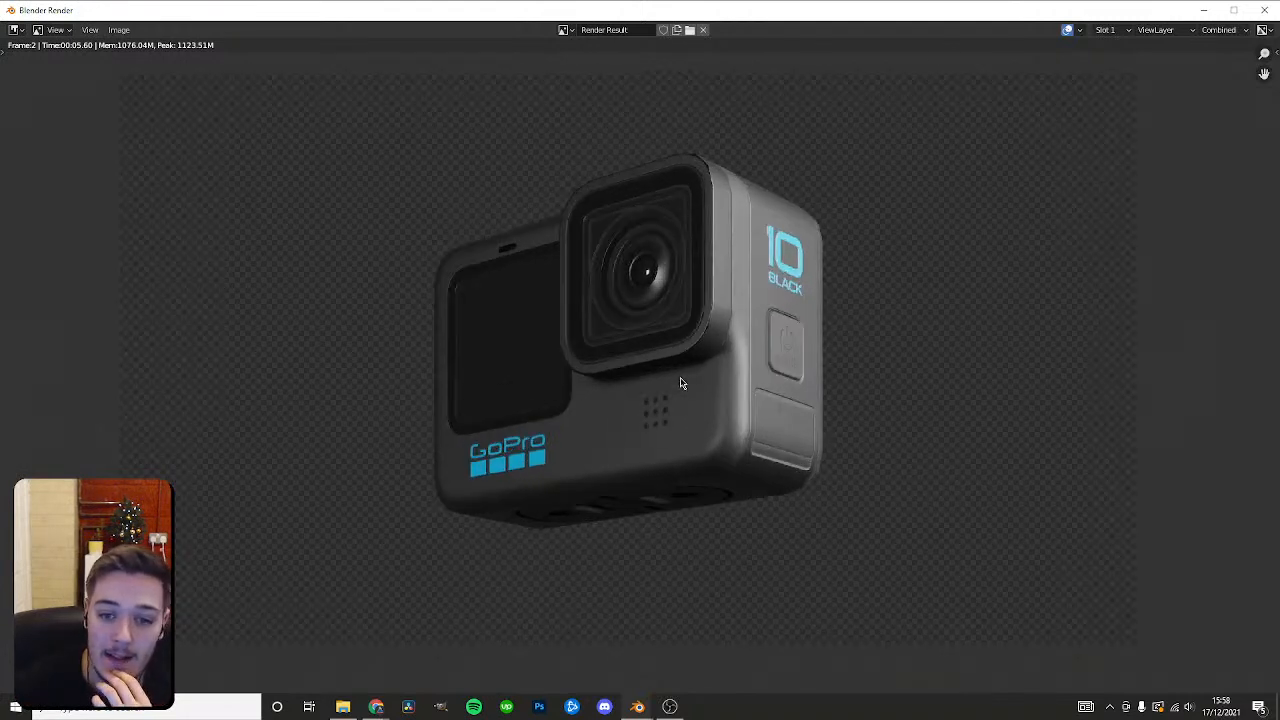
scroll(680, 383, up, 1)
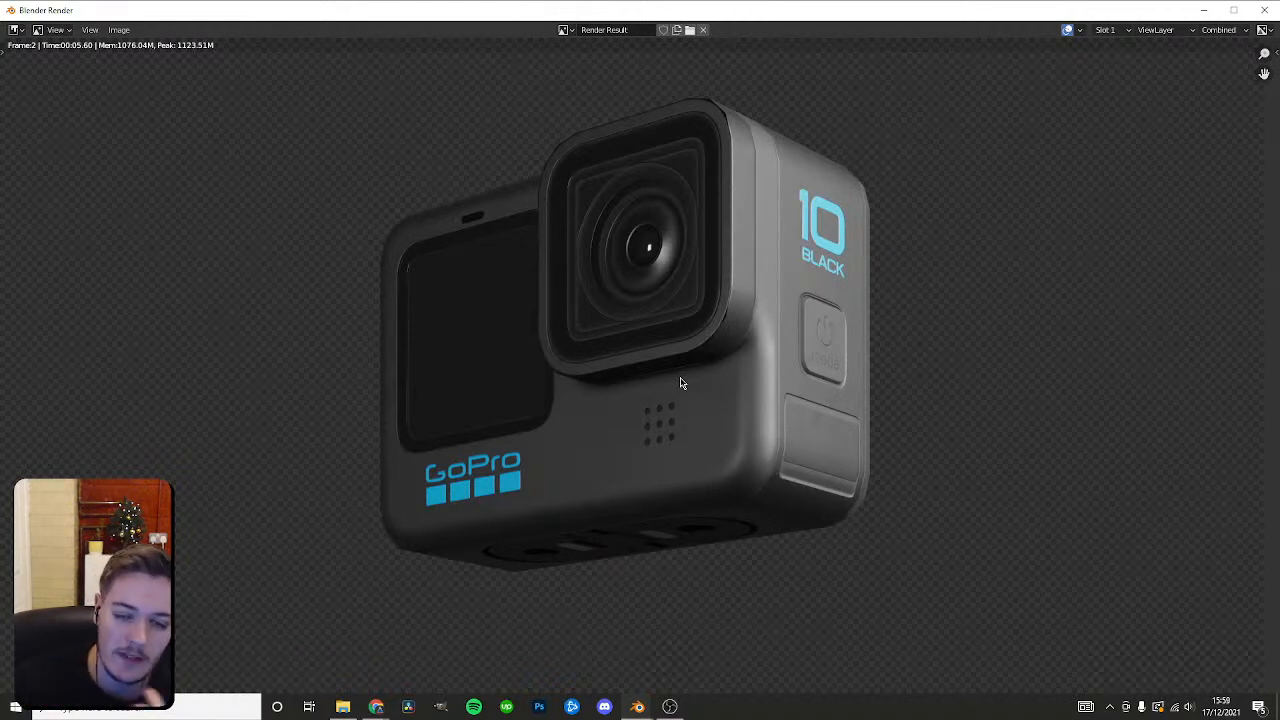
scroll(640, 375, down, 1)
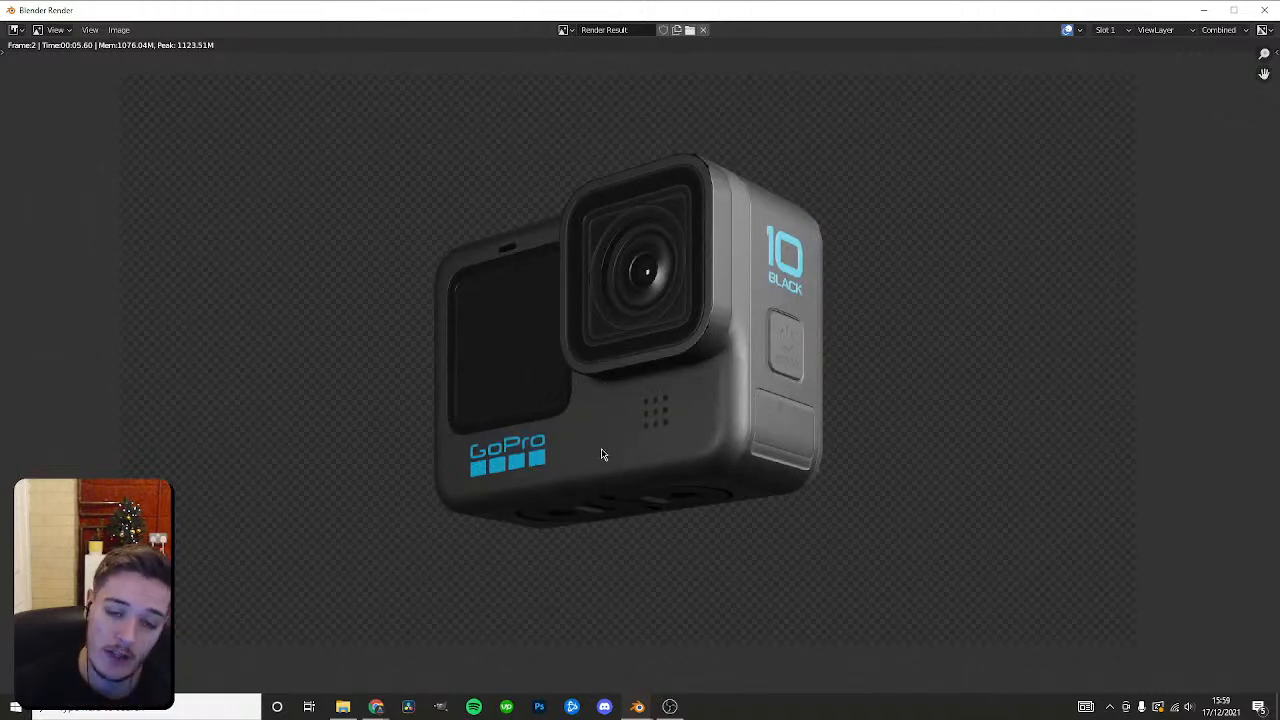
scroll(600, 453, up, 4)
scroll(620, 451, down, 6)
scroll(626, 451, up, 1)
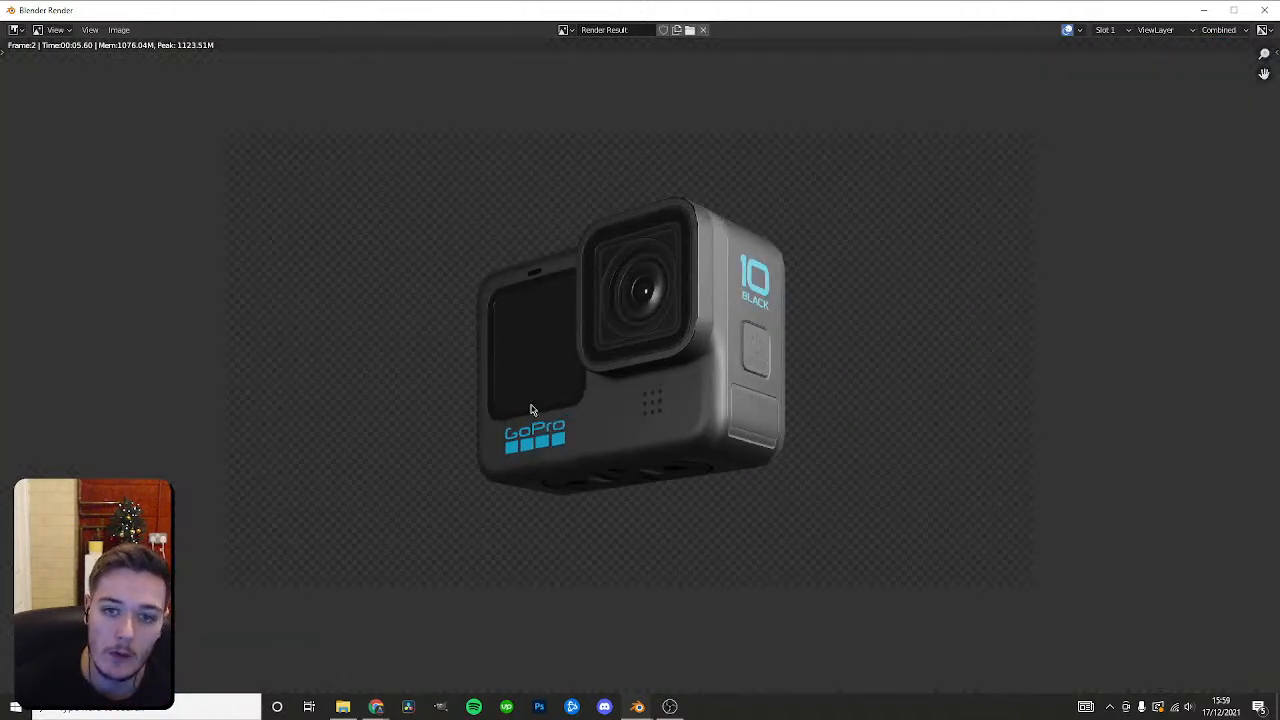
scroll(620, 344, down, 1)
scroll(620, 344, up, 1)
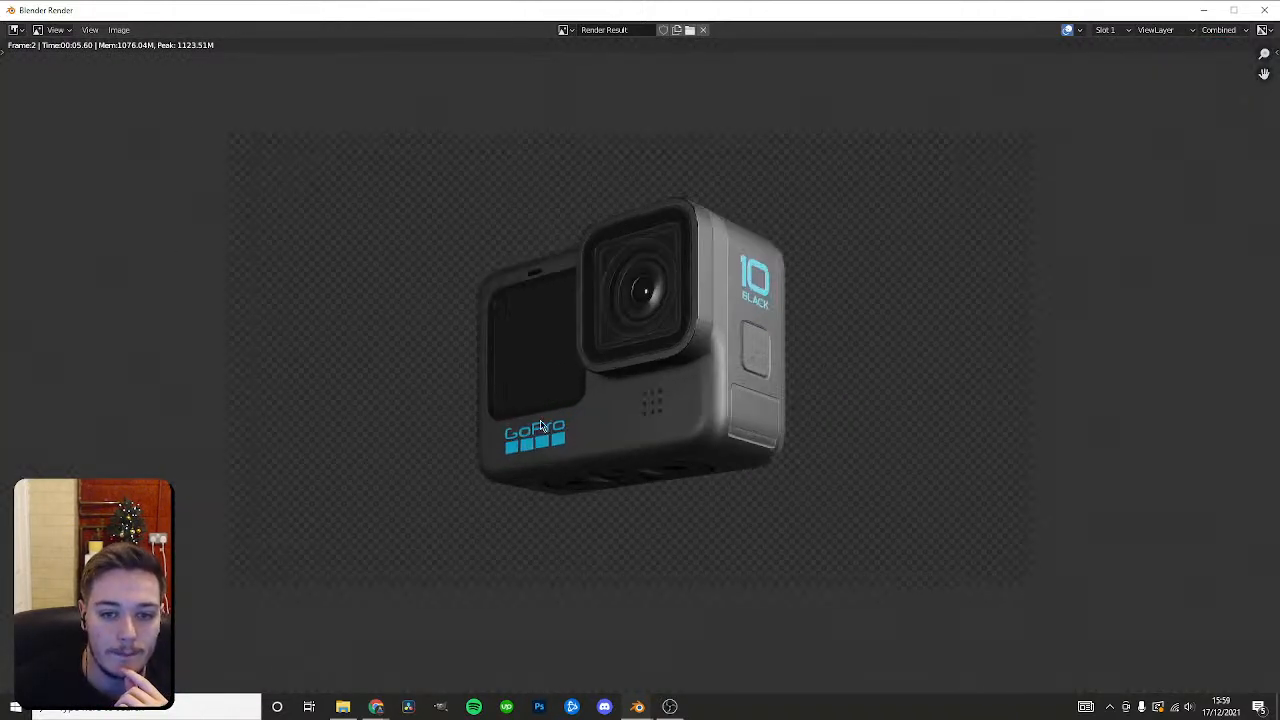
Open the Go Pro reference photo from File Explorer, compare it side by side with the render, and close it.
click(342, 707)
double_click(505, 330)
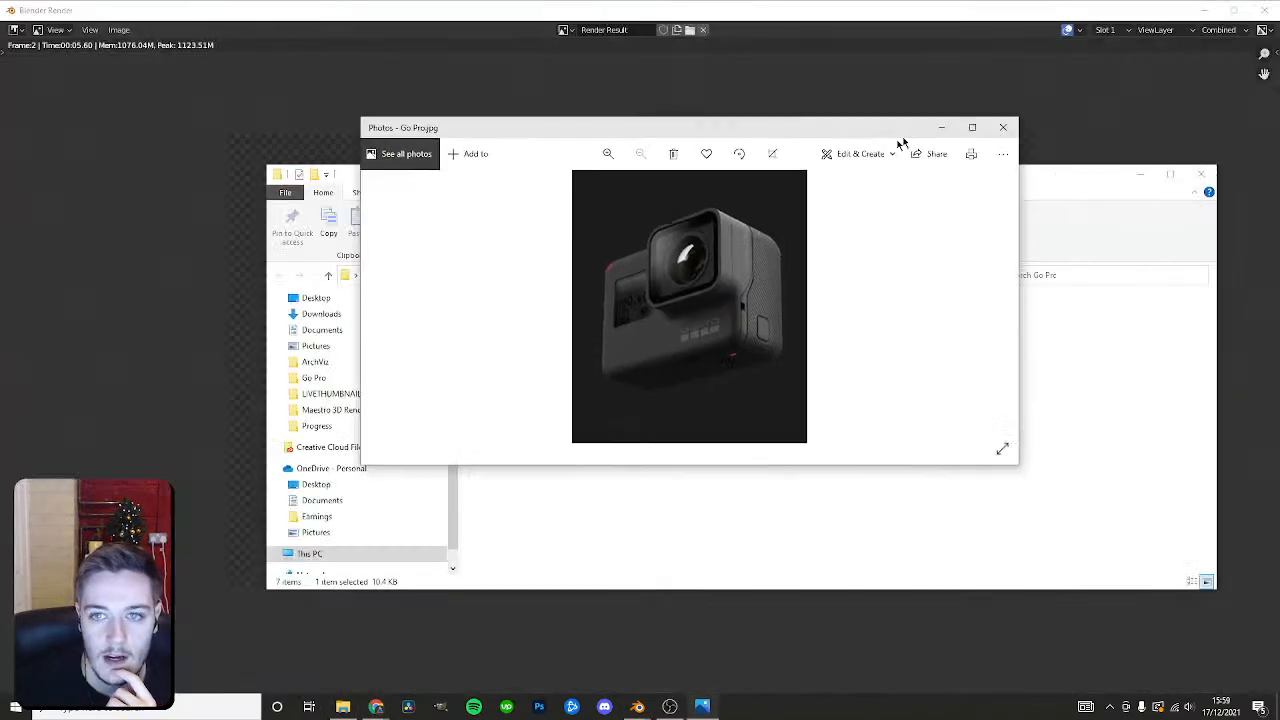
drag(899, 140, 884, 149)
click(1142, 173)
drag(762, 146, 329, 175)
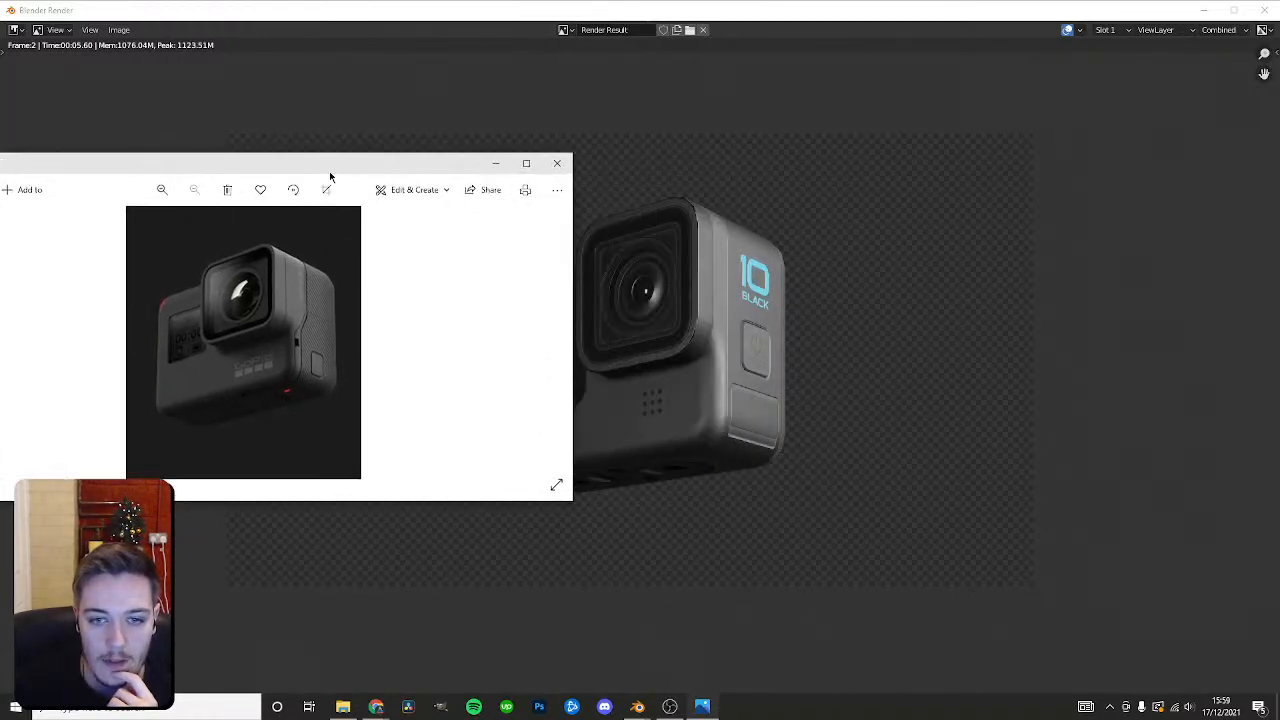
click(559, 164)
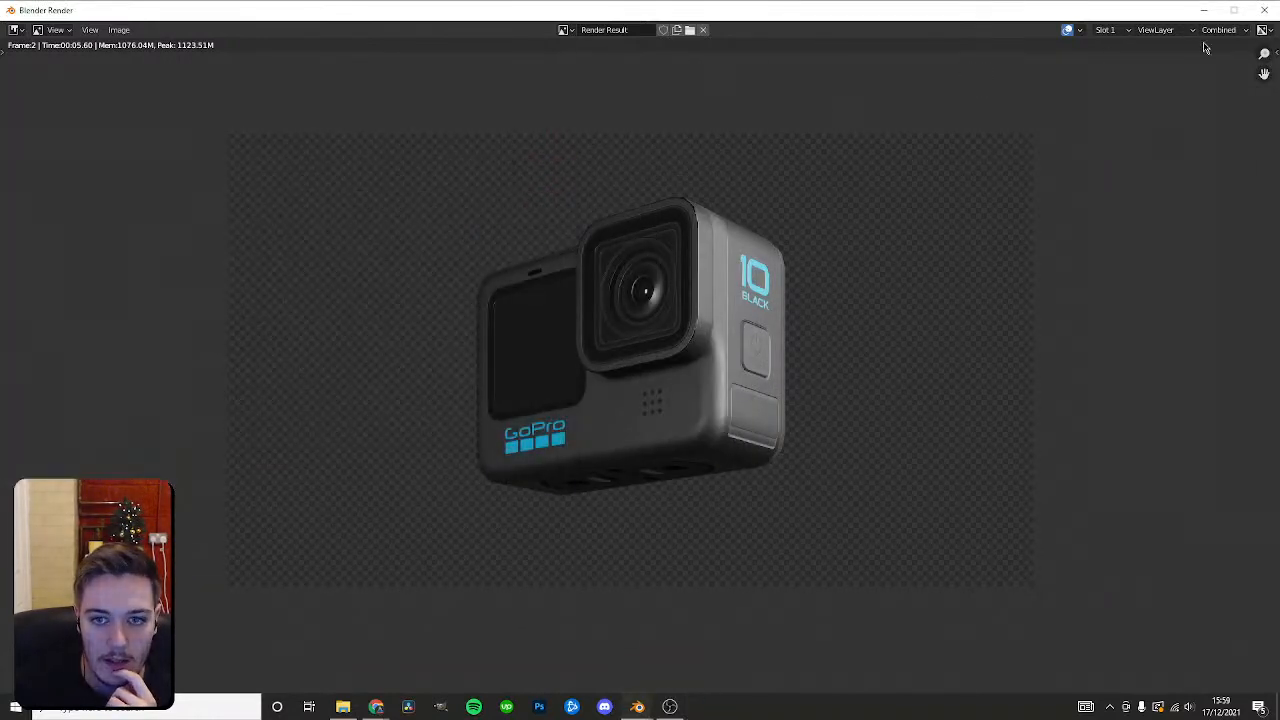
Set the side strip area light's power to 10 W, checking it in the camera view's rendered shading, and return to solid shading.
click(1265, 10)
click(1146, 151)
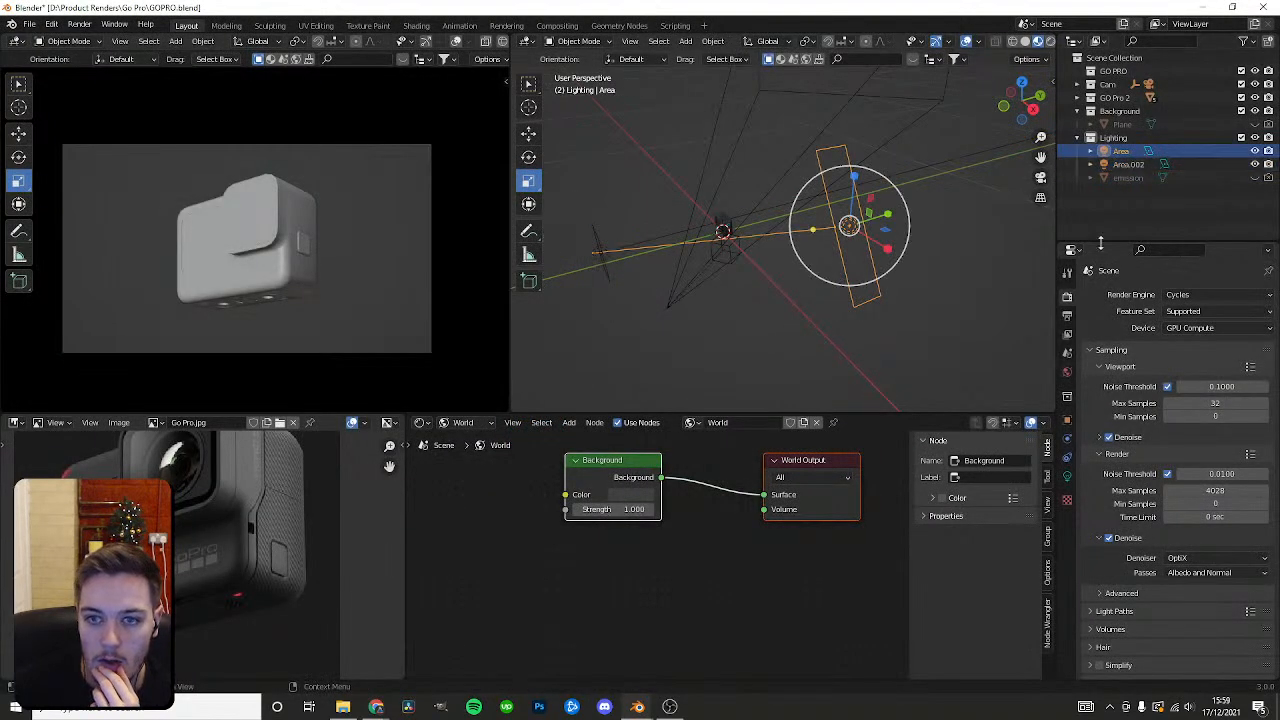
click(1067, 475)
key(z)
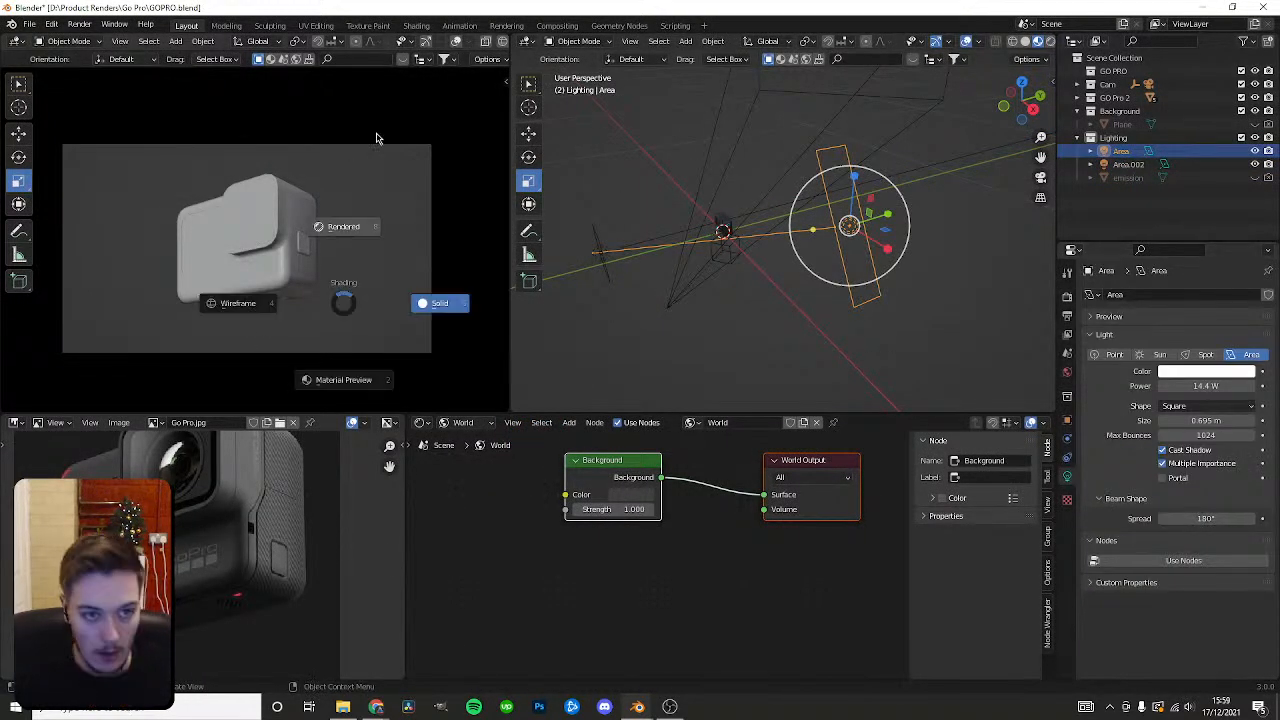
click(371, 134)
drag(1210, 383, 1180, 384)
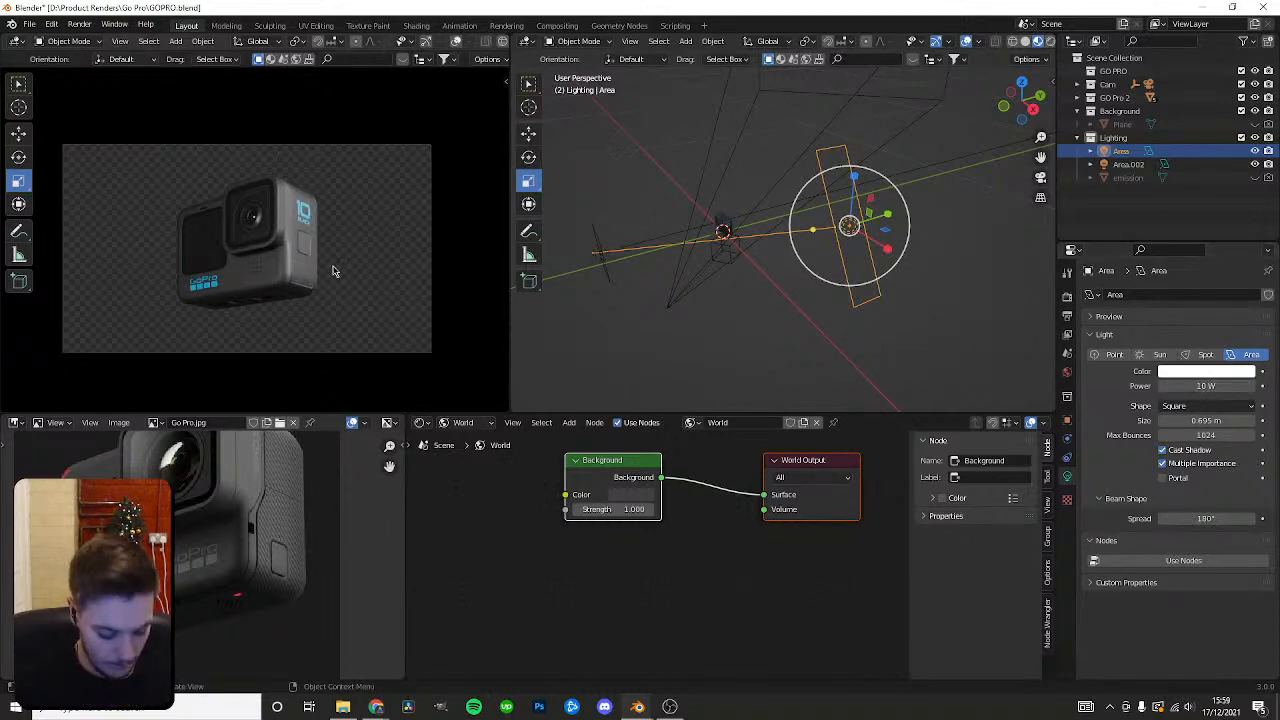
key(z)
key(6)
Render the image with the dimmed strip light and inspect the lens and side face.
click(82, 25)
click(105, 40)
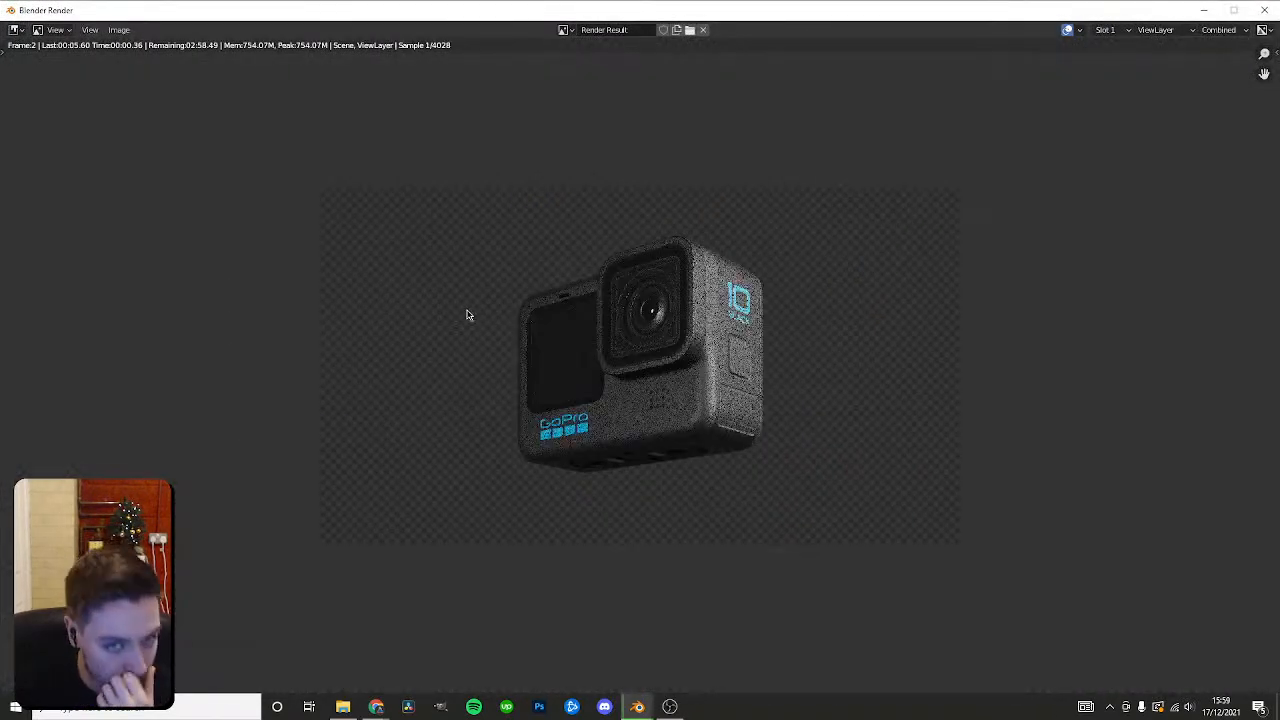
scroll(644, 365, up, 4)
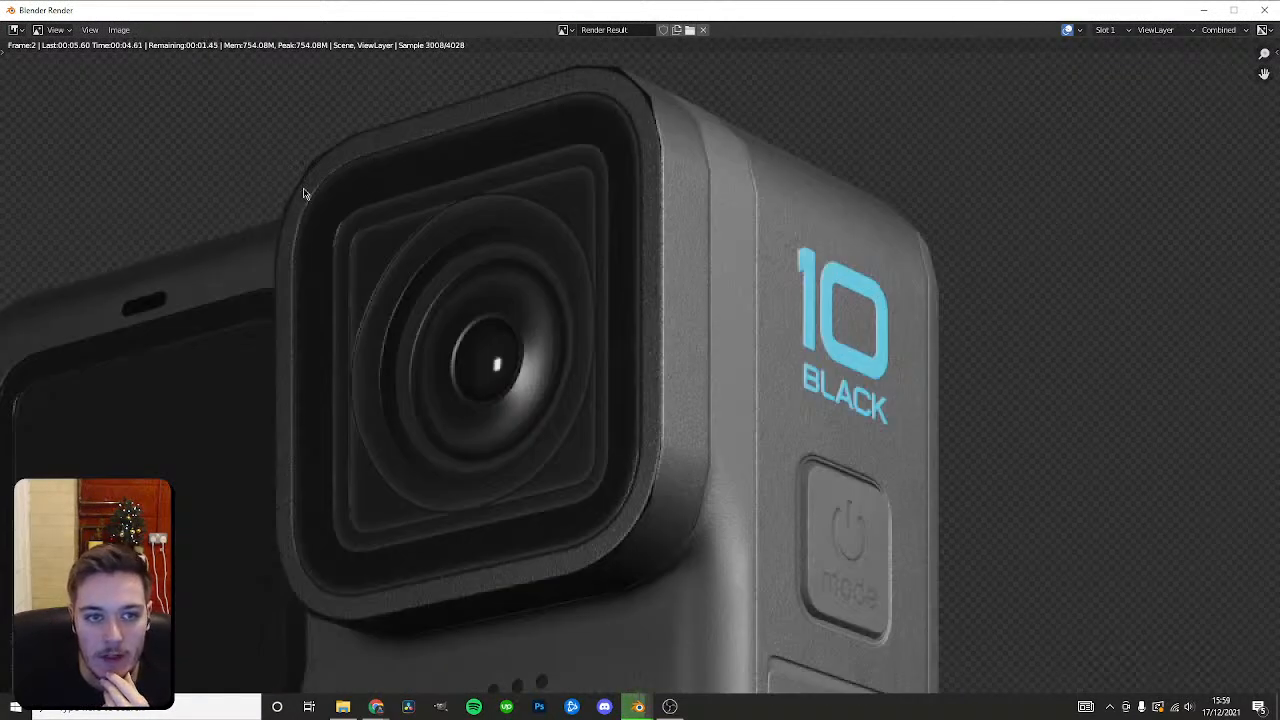
scroll(734, 140, down, 8)
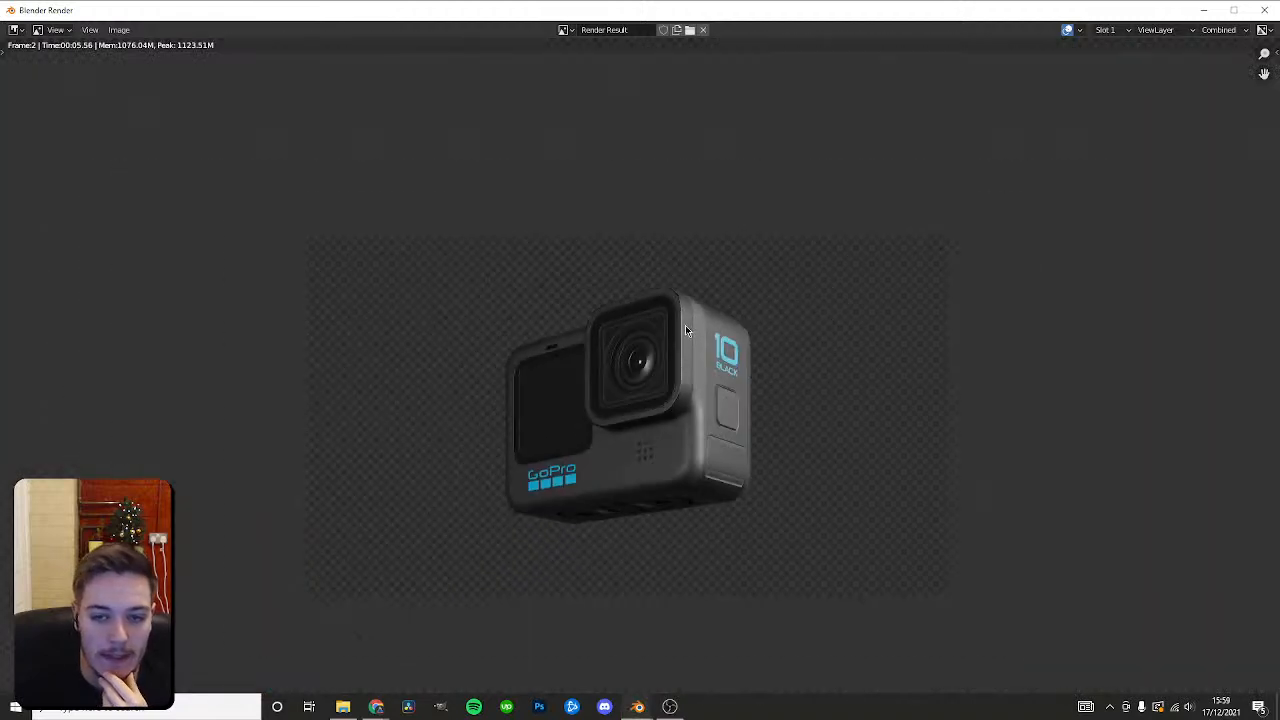
scroll(215, 90, up, 2)
Start saving the render as an image, and create and open a folder named Progress inside the Go Pro folder.
click(119, 29)
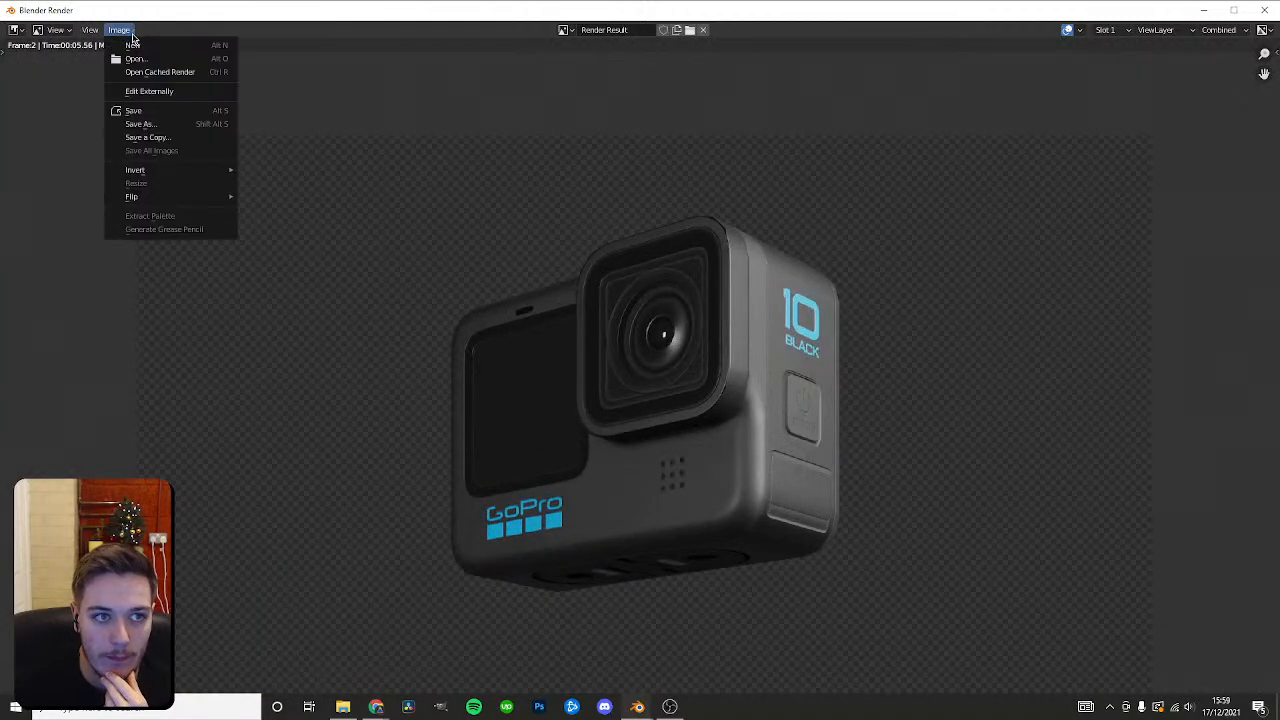
click(148, 125)
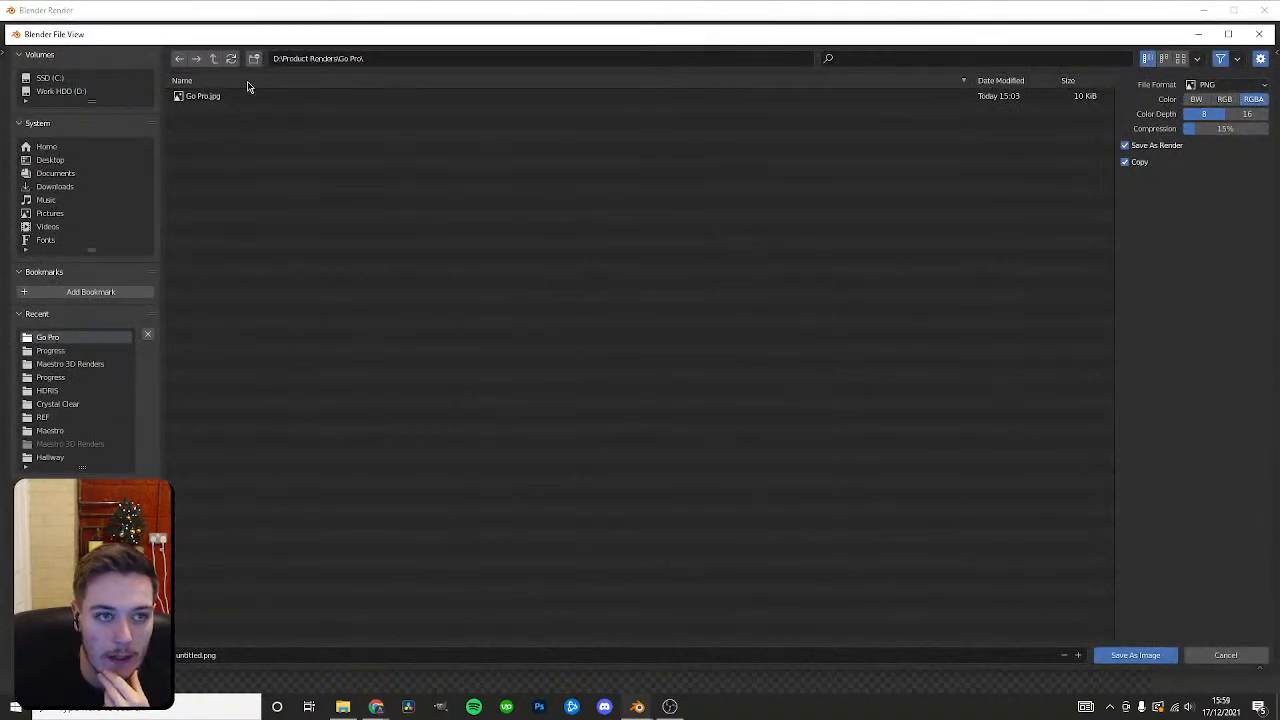
click(213, 58)
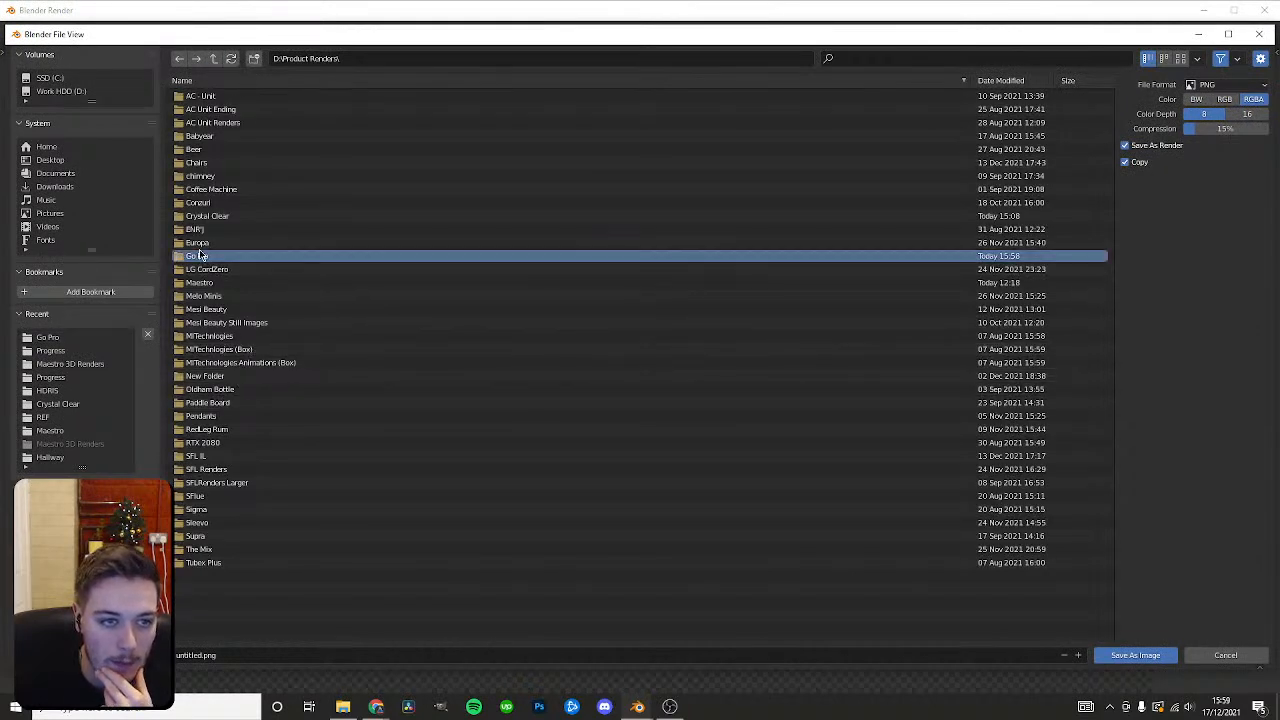
double_click(200, 256)
click(254, 59)
text(Progress)
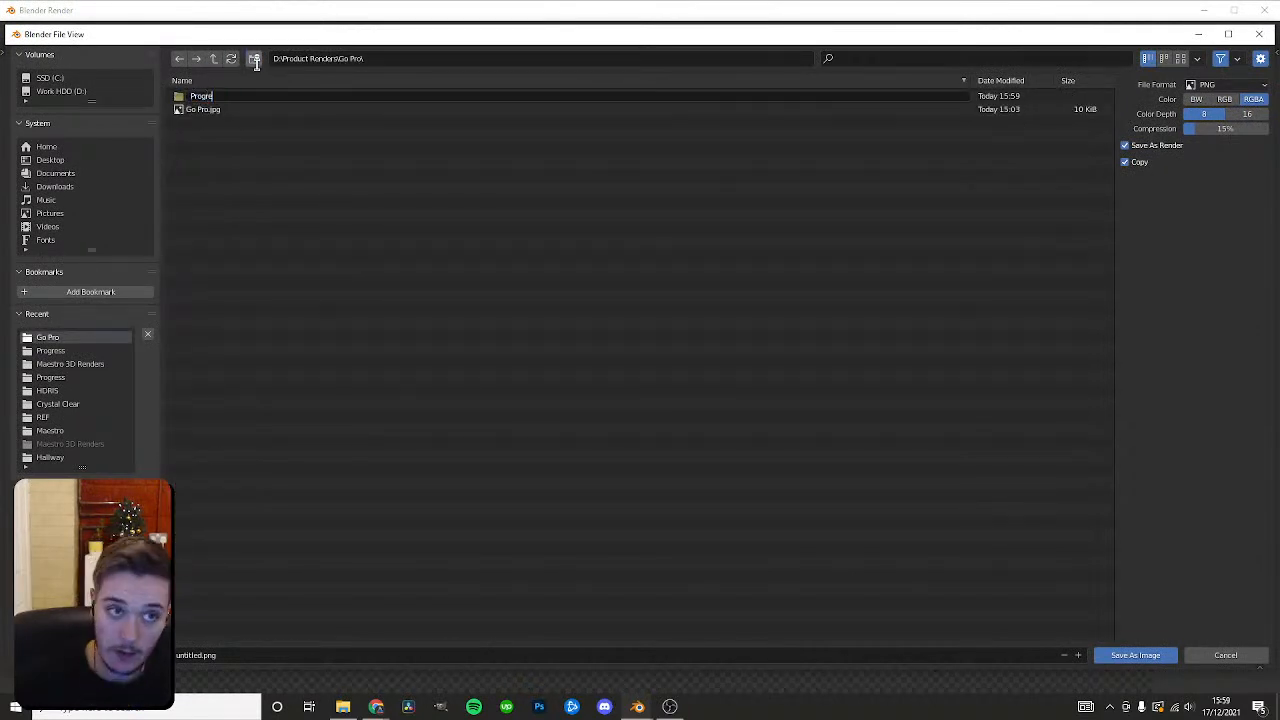
key(Return)
double_click(205, 96)
Save the render as 1.png in the Progress folder.
click(262, 655)
text(1)
key(Return)
click(1123, 657)
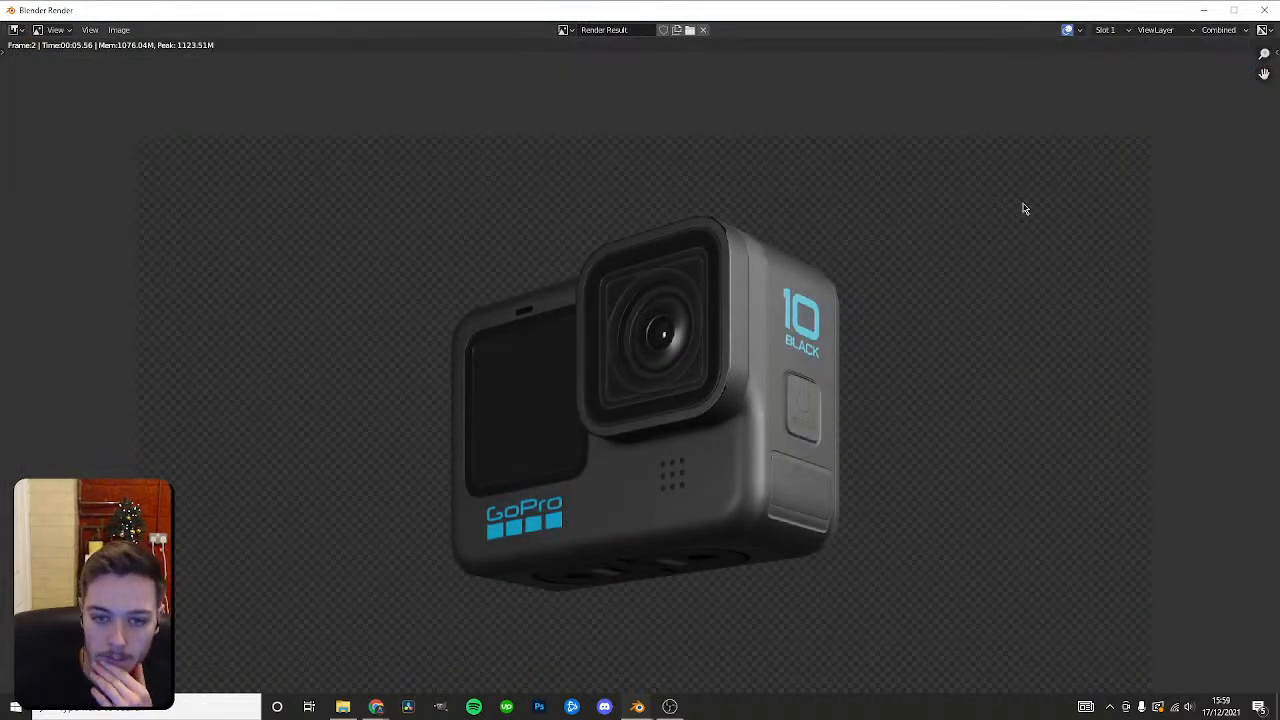
Close the render window and the GoPro Blender scene, saving the changes.
click(1270, 8)
click(1268, 7)
click(600, 374)
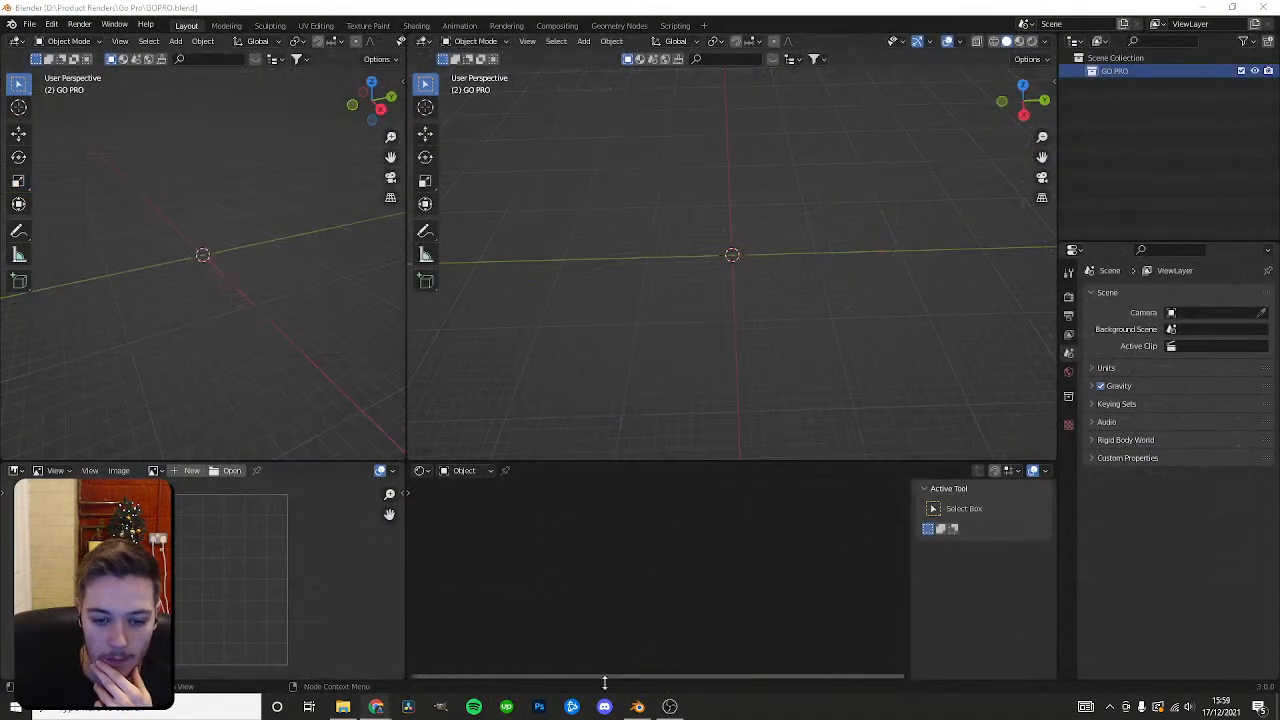
Switch to Photoshop and open 1.png from the Progress folder inside the Go Pro folder.
click(342, 707)
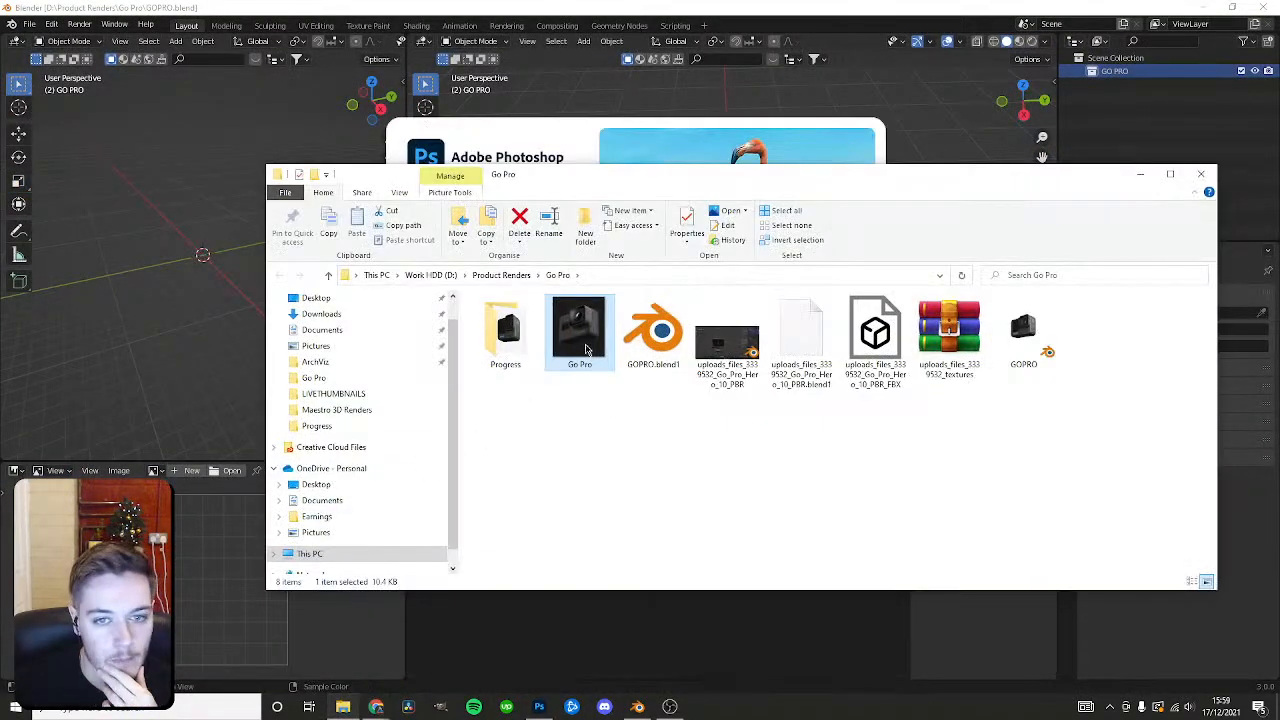
double_click(502, 338)
drag(550, 183, 0, 247)
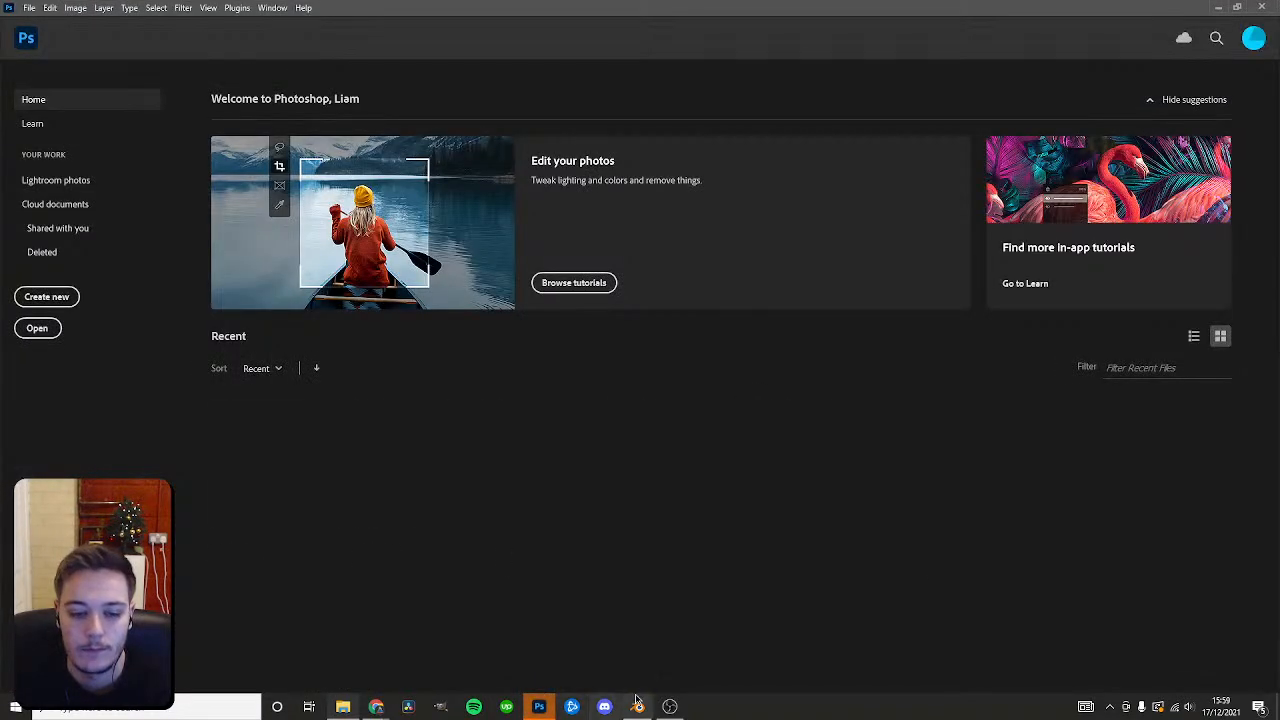
click(637, 706)
click(539, 706)
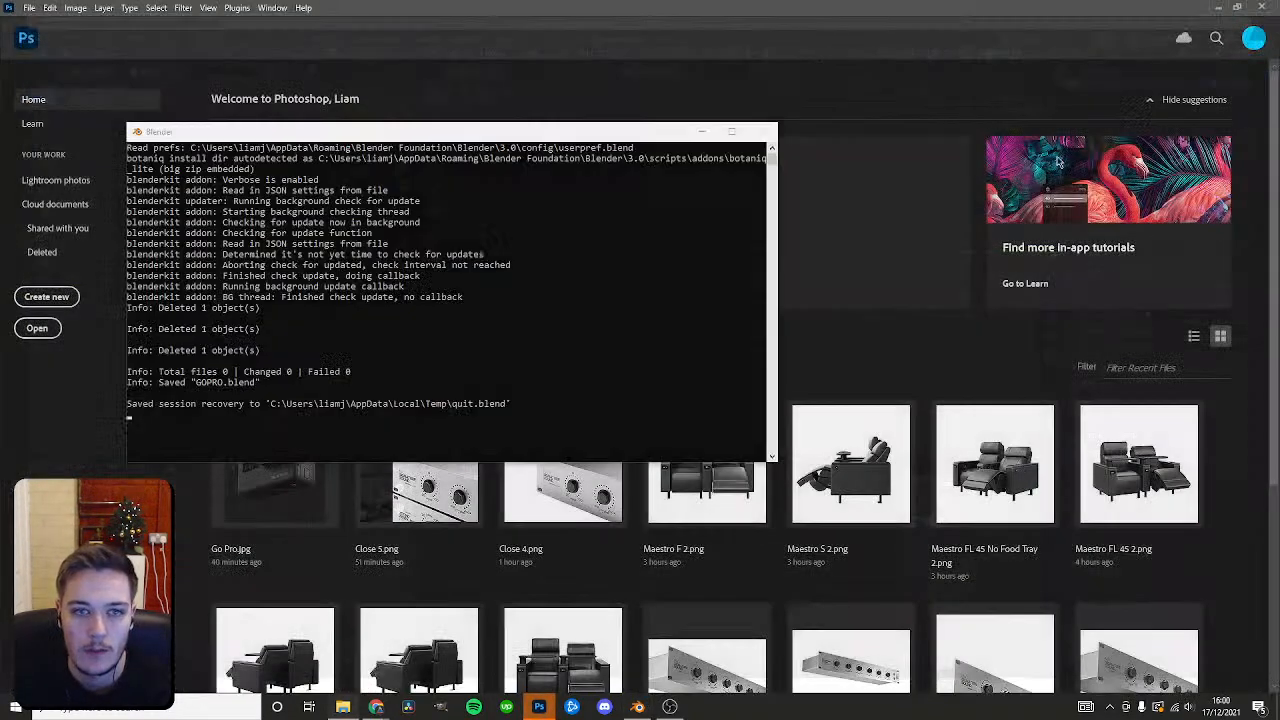
drag(360, 353, 474, 349)
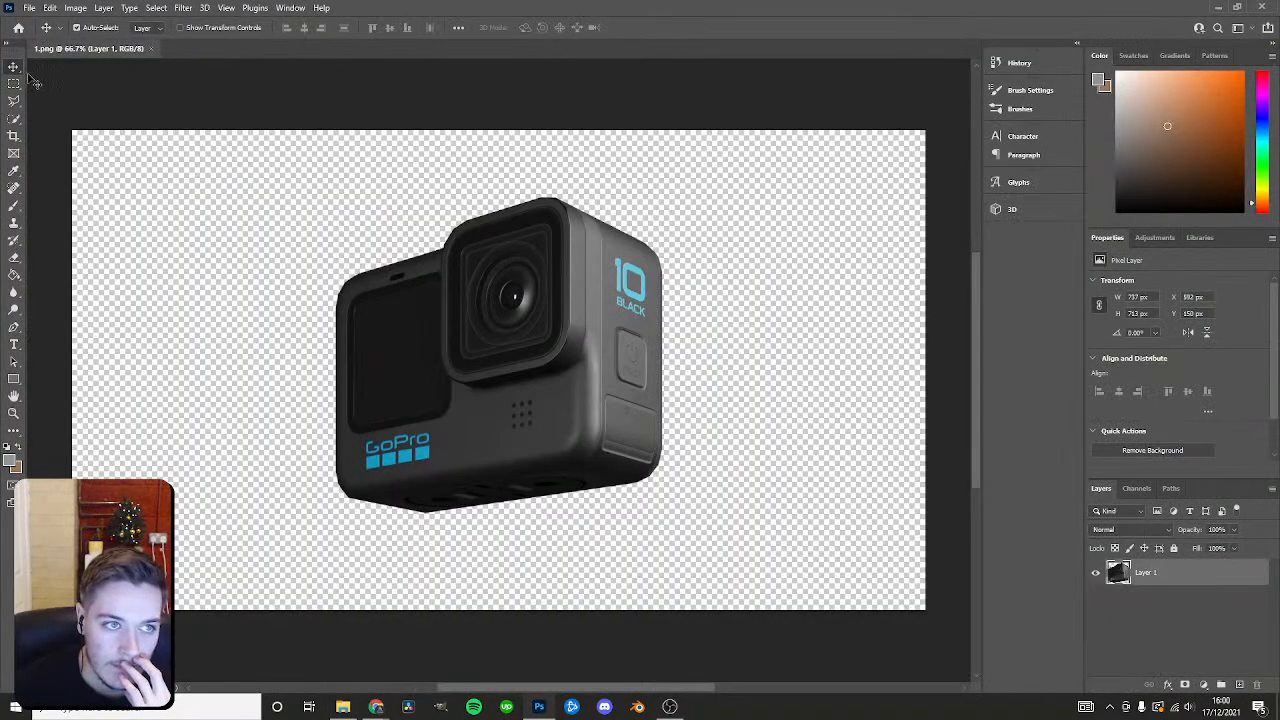
scroll(402, 551, up, 1)
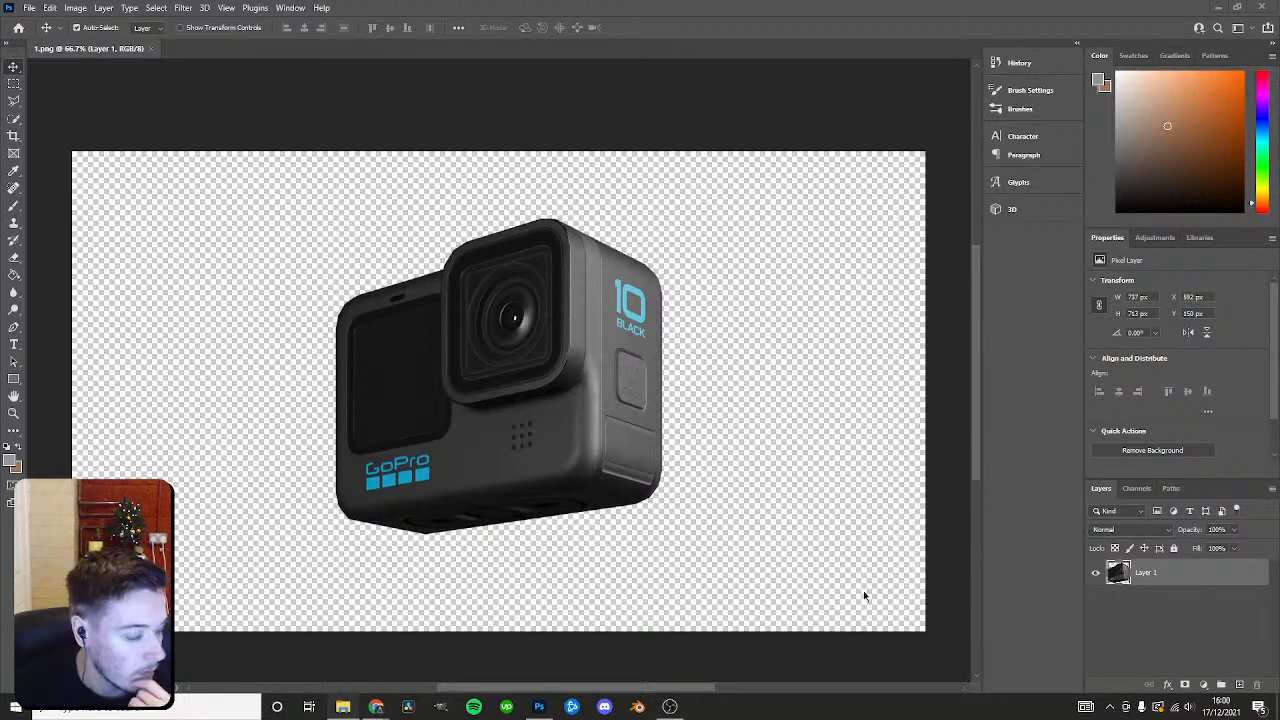
Add a dark grey Solid Color fill layer above the render.
click(1203, 685)
click(1190, 459)
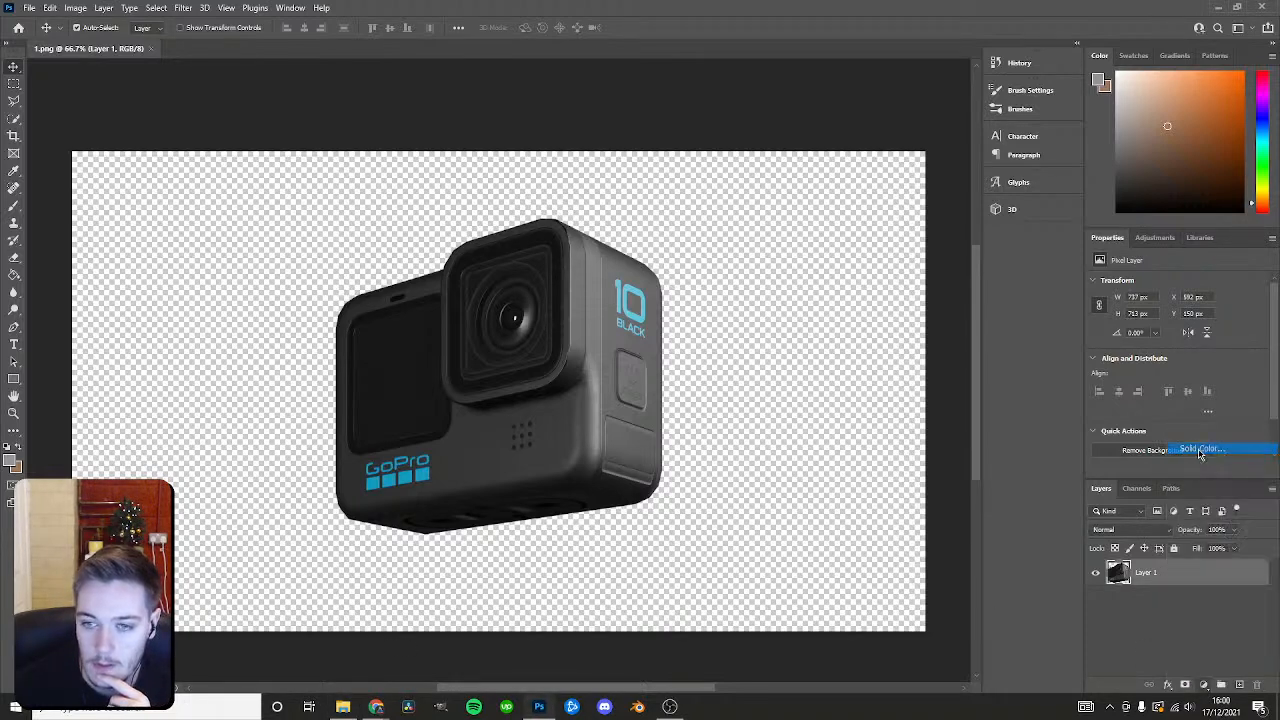
drag(860, 403, 775, 383)
click(1110, 268)
Place the Go Pro reference image from the file folder into the document, beside the rendered camera's front face.
click(343, 708)
drag(0, 362, 517, 362)
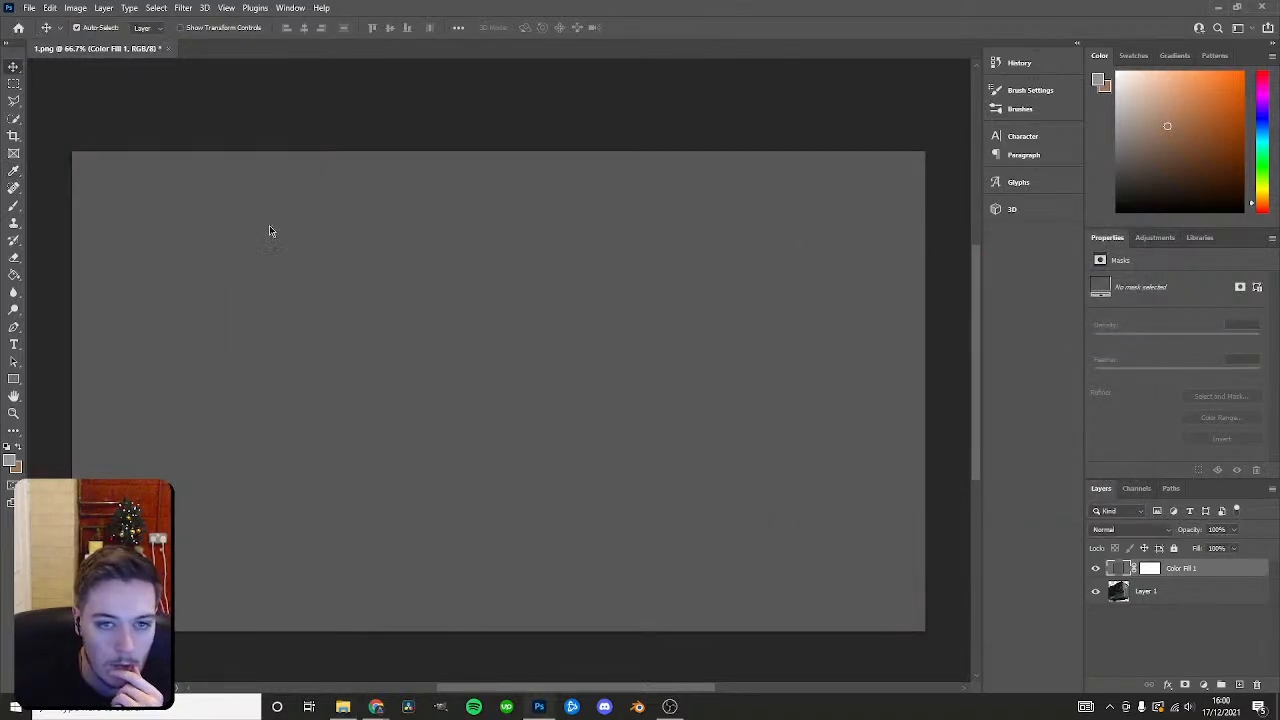
drag(509, 433, 258, 418)
key(Return)
Delete the Color Fill 1 layer.
click(1112, 598)
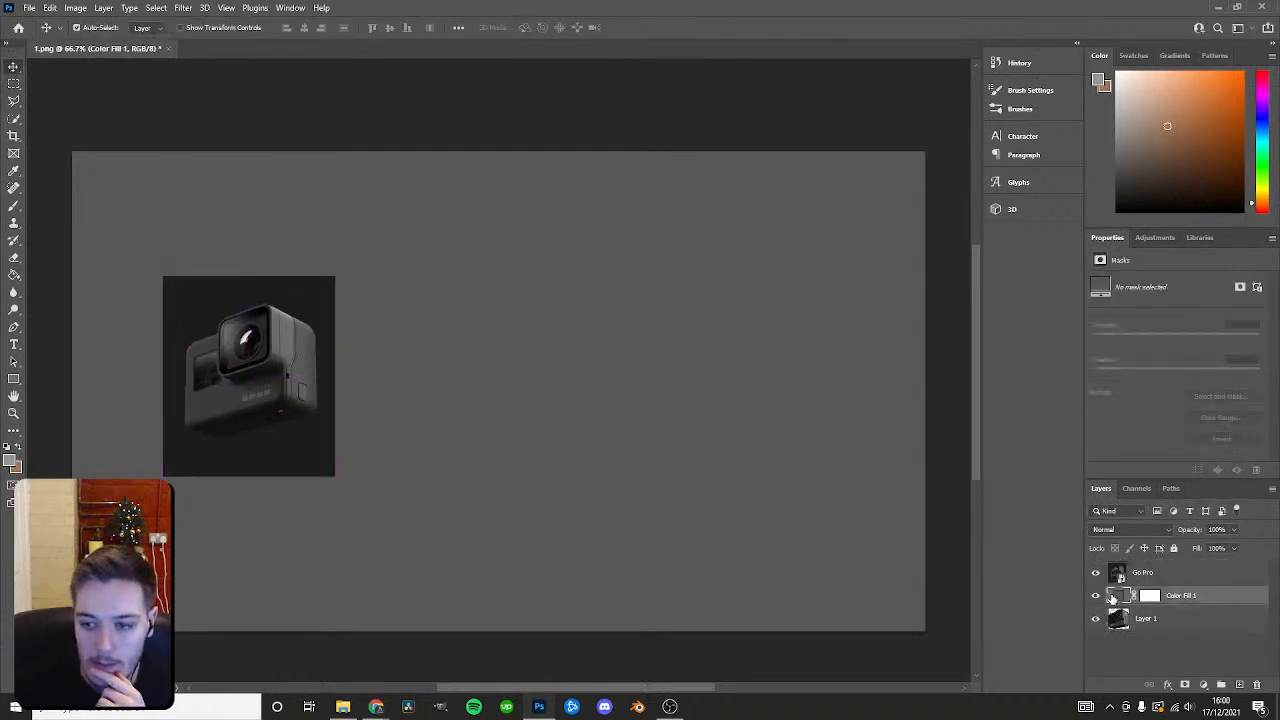
scroll(1161, 598, down, 1)
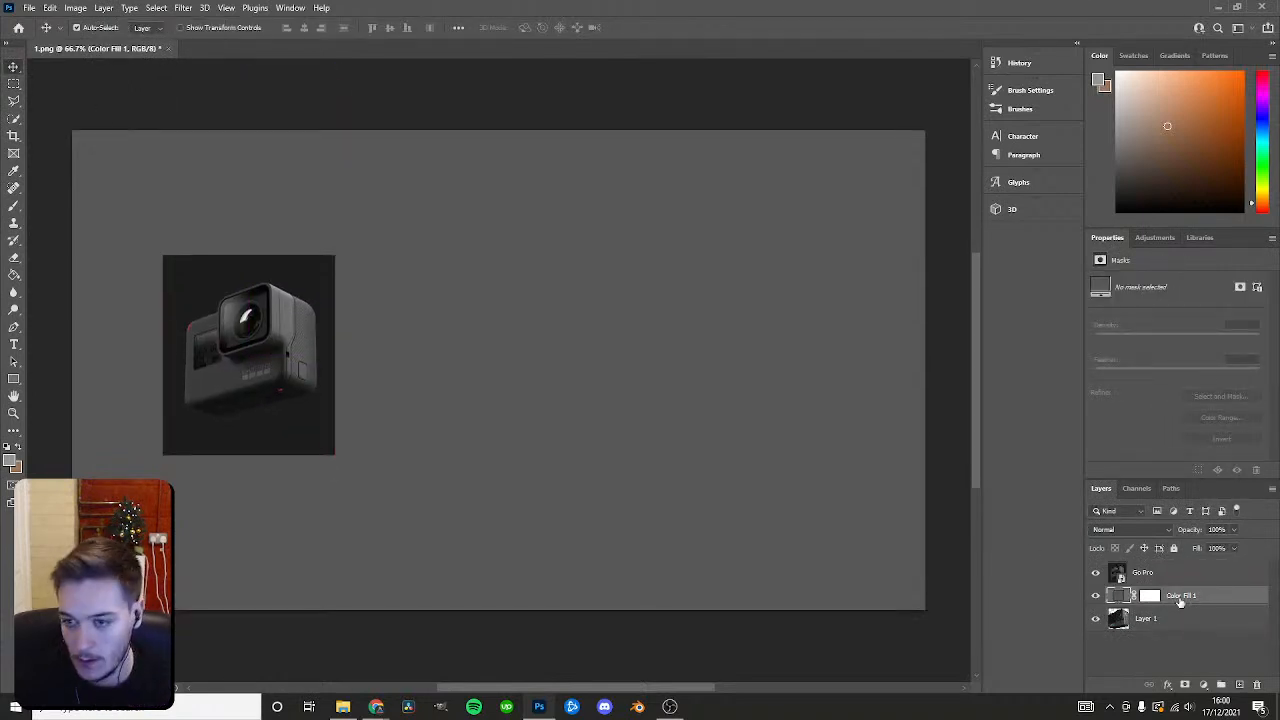
key(Delete)
click(104, 8)
mouse_move(110, 20)
click(285, 34)
key(ctrl+z)
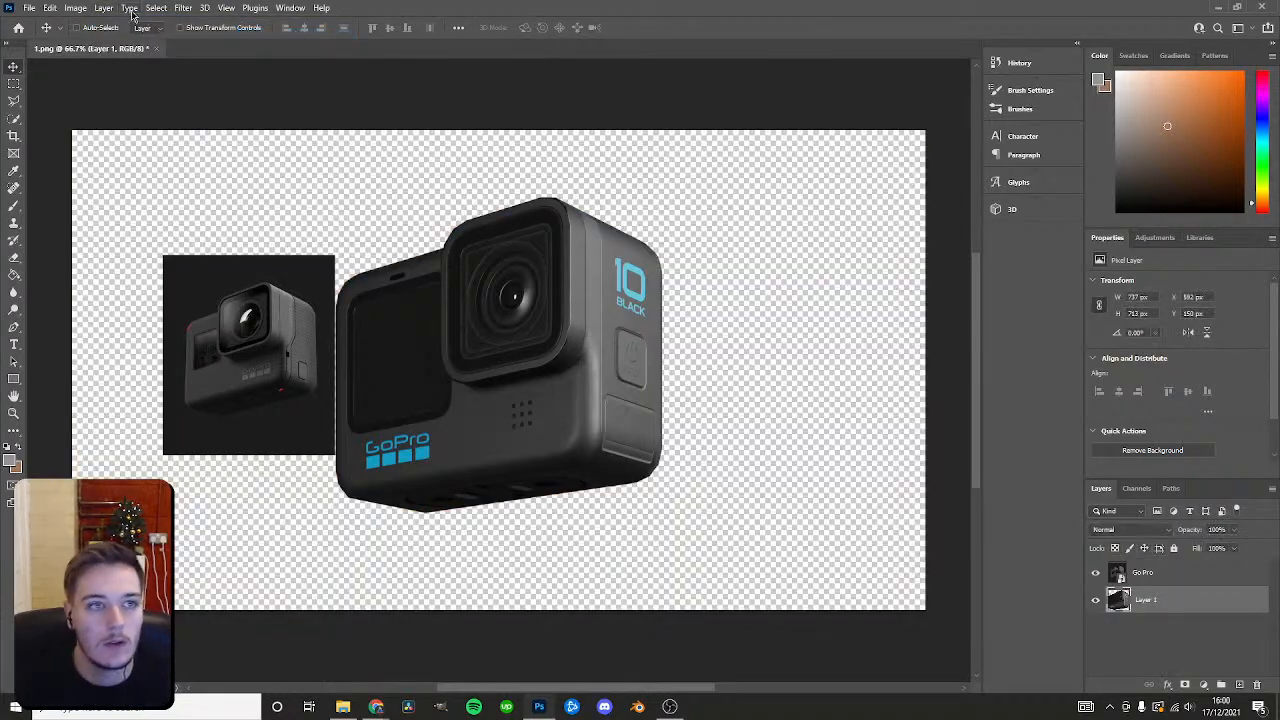
Create a new empty layer and move it beneath the GoPro render layer.
click(104, 8)
click(285, 20)
click(732, 205)
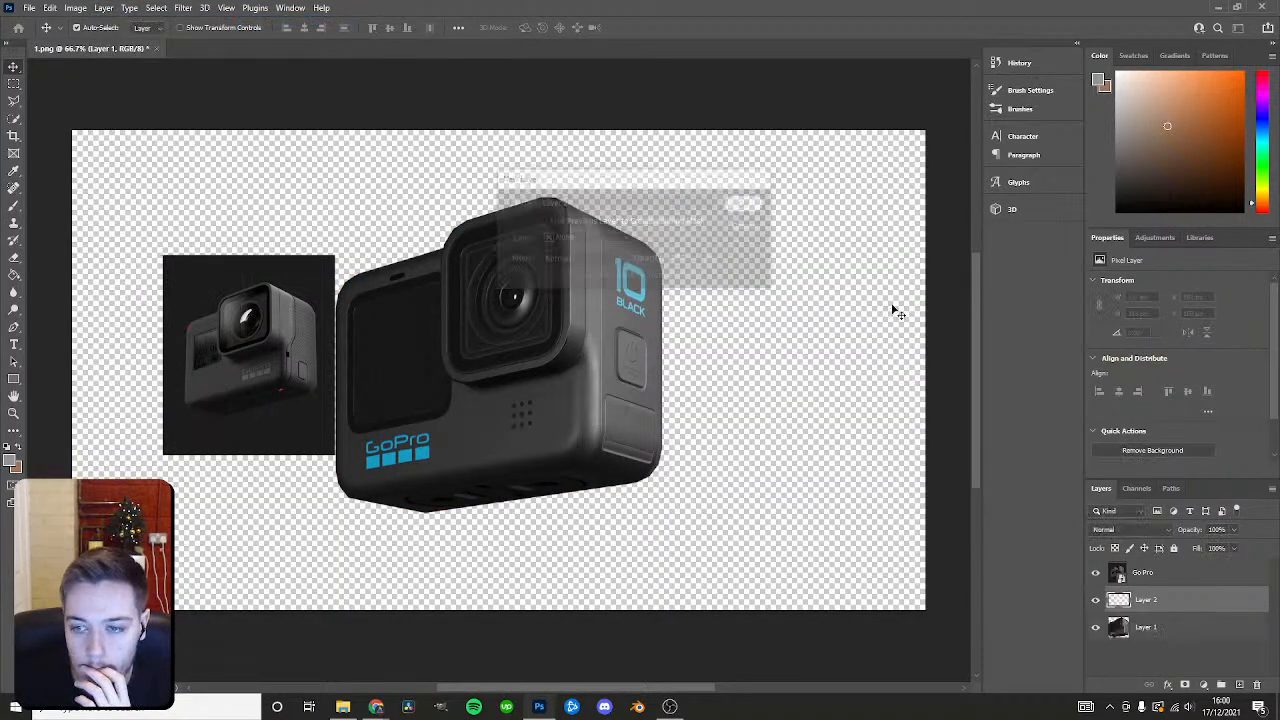
drag(1154, 609, 1163, 641)
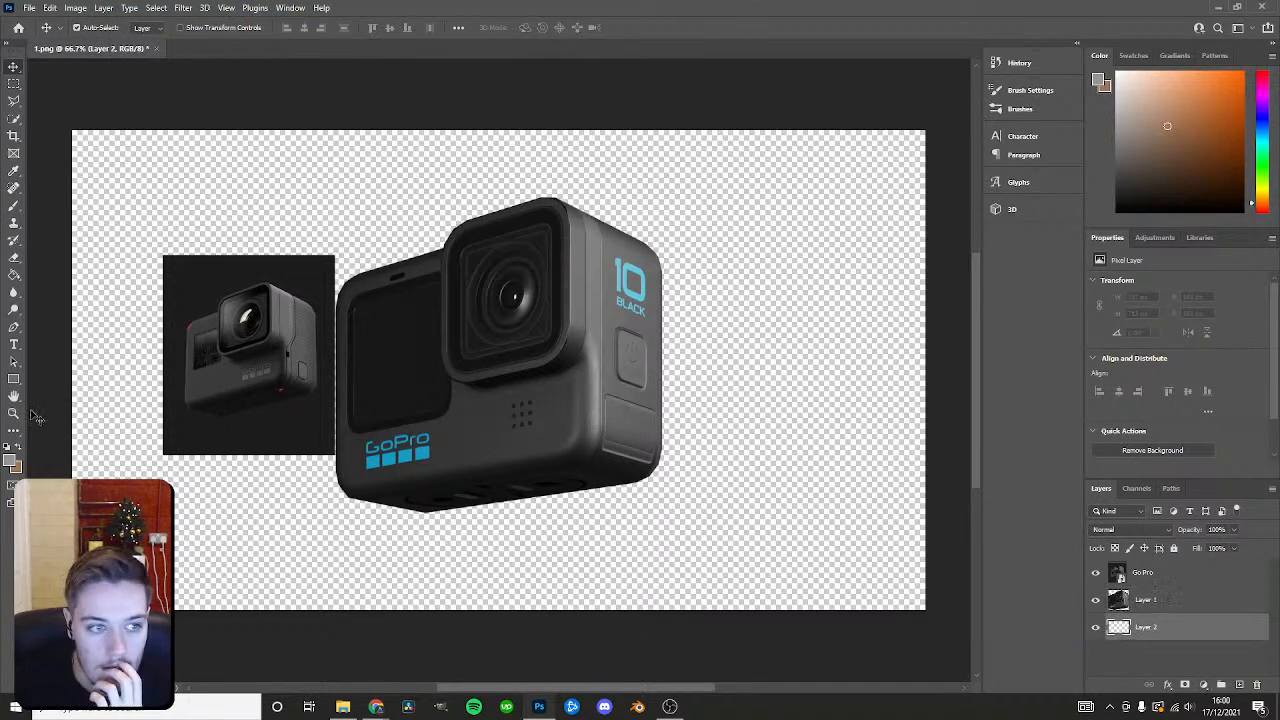
click(13, 378)
click(214, 271)
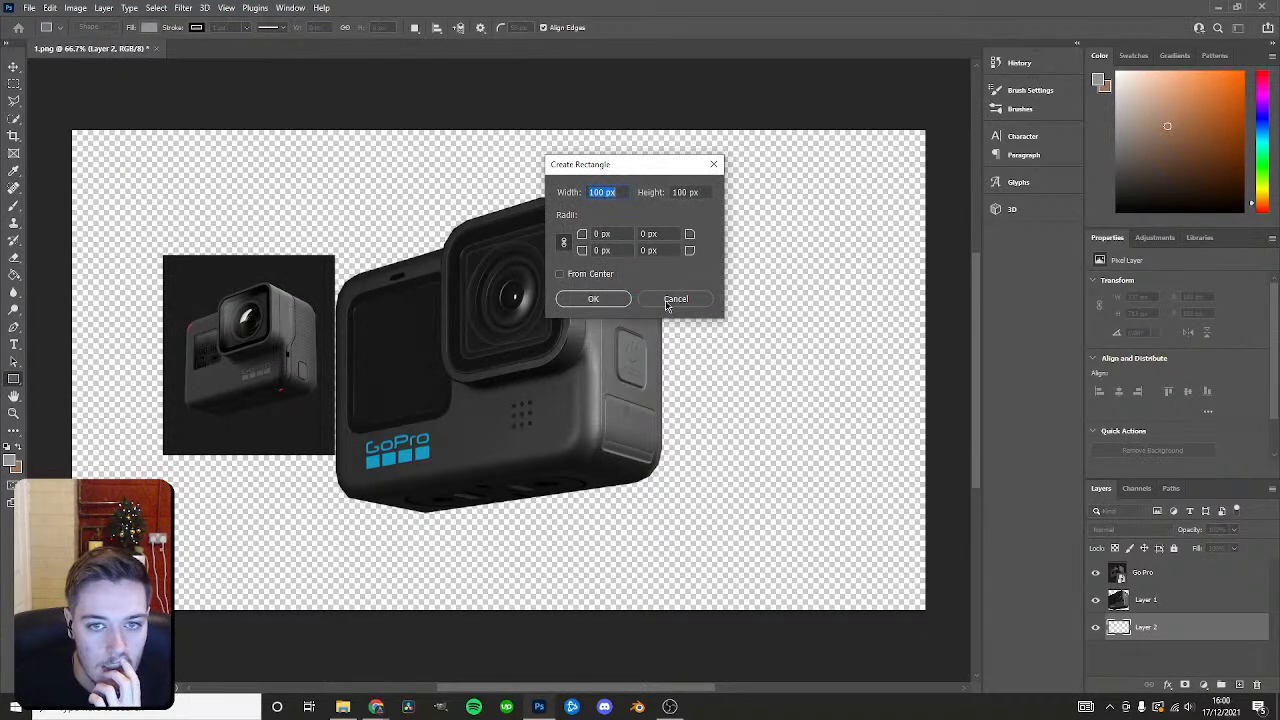
click(675, 299)
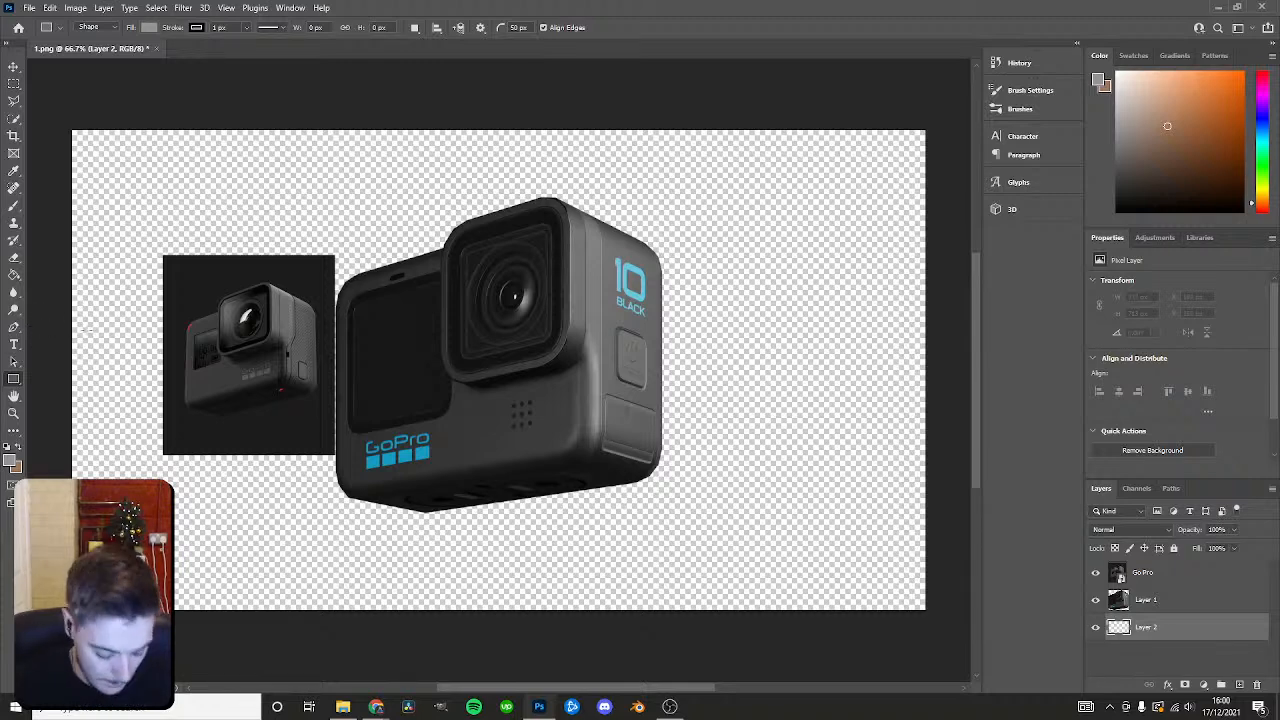
Sample the reference image's dark background colour and fill the empty bottom layer with it using the Paint Bucket.
key(b)
key(d)
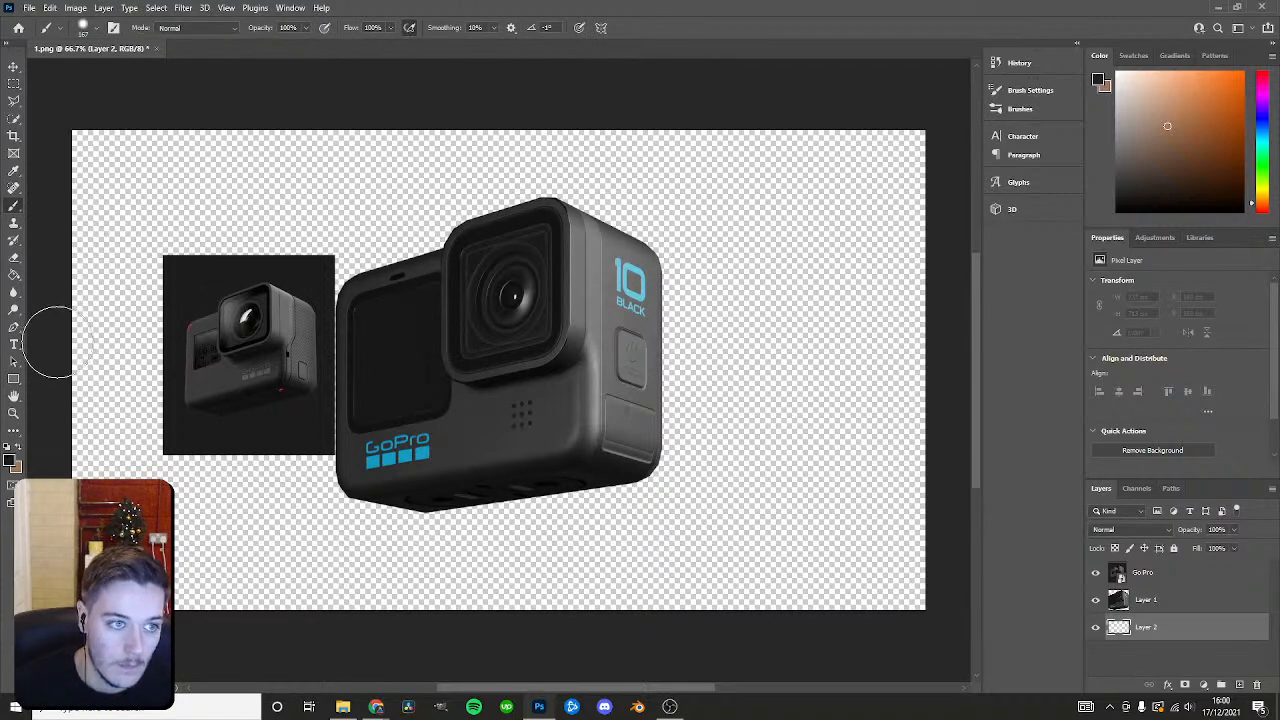
click(14, 274)
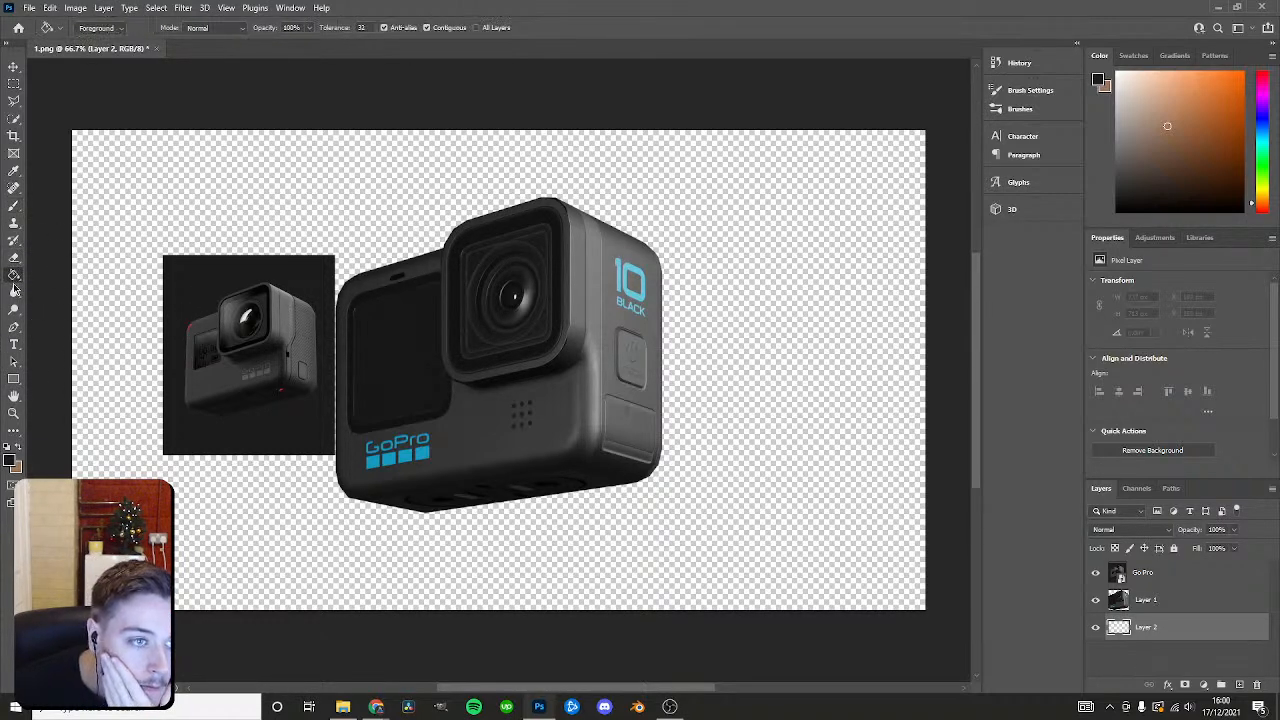
click(252, 220)
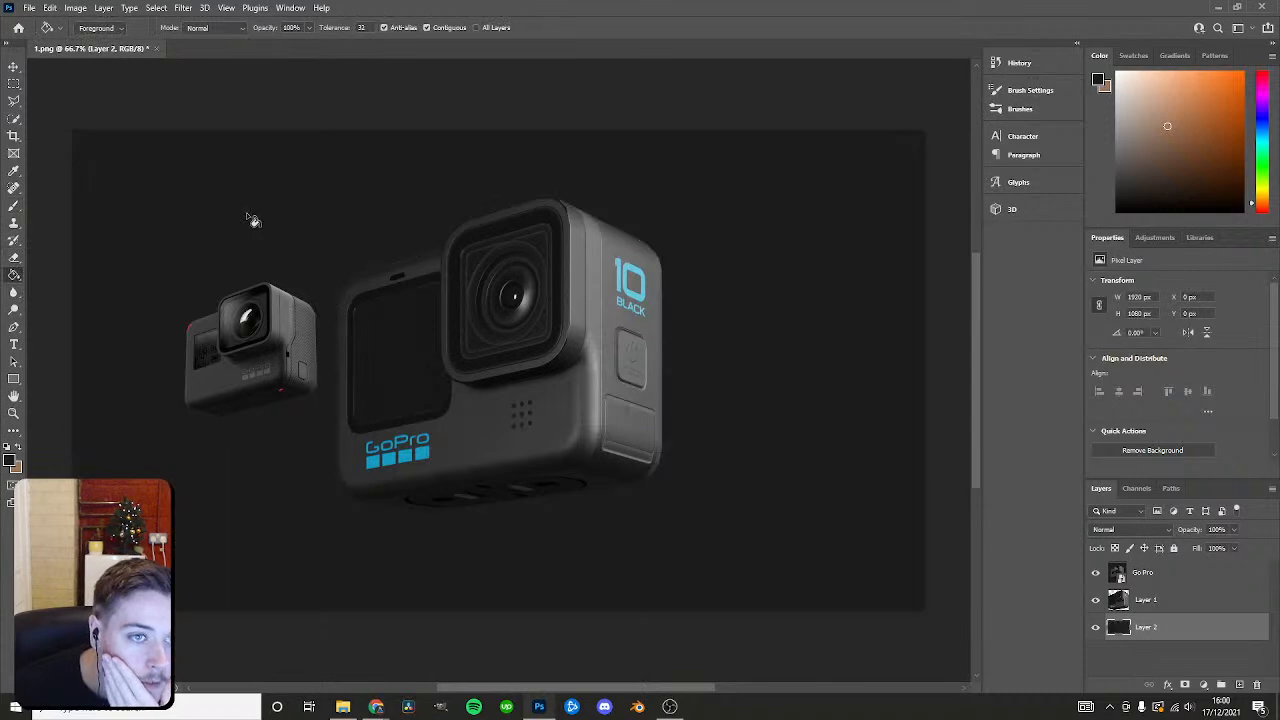
Delete the small Go Pro reference image layer.
click(1163, 603)
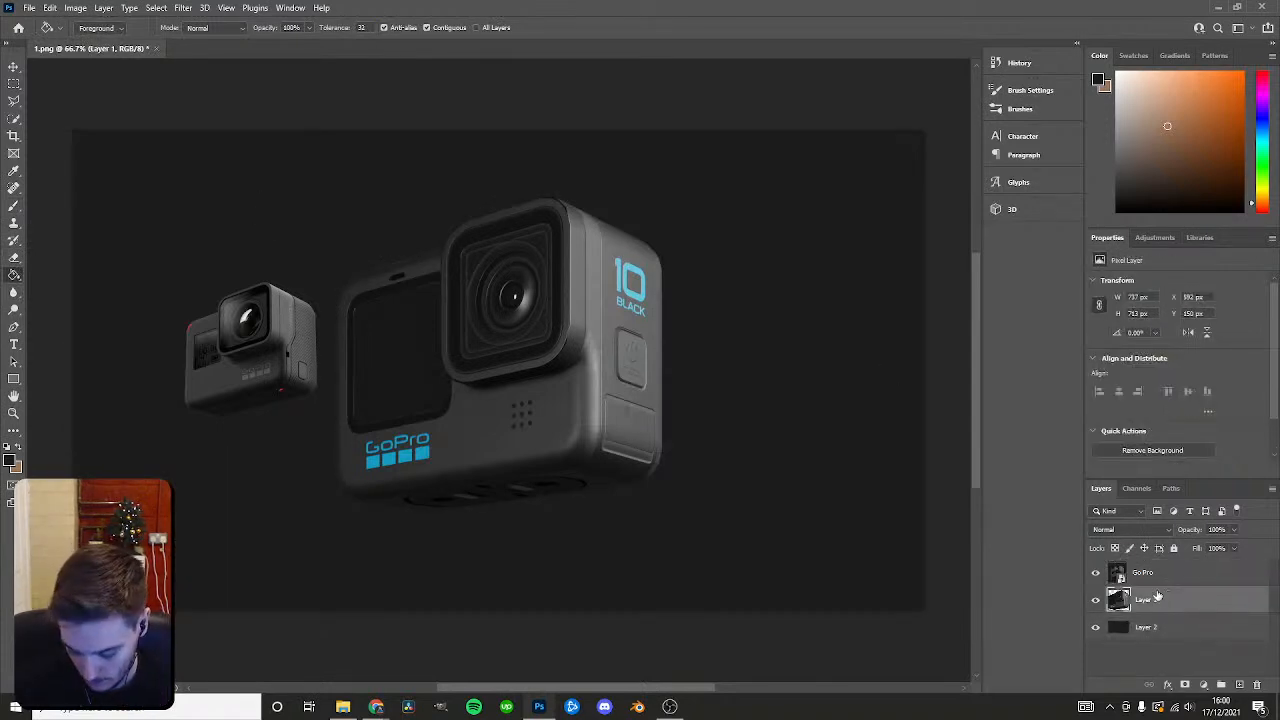
click(1166, 577)
key(Delete)
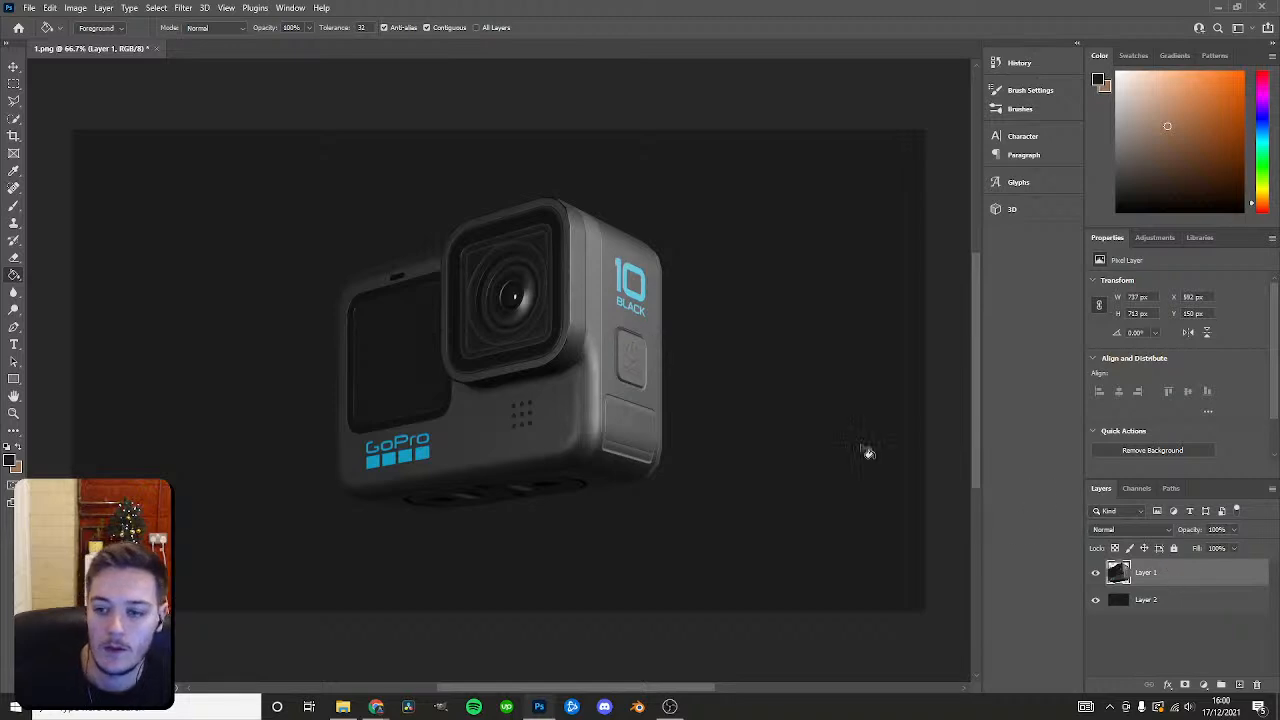
Place Remake GOPRO.png over the render at full canvas size and lower its layer opacity to 33%.
key(v)
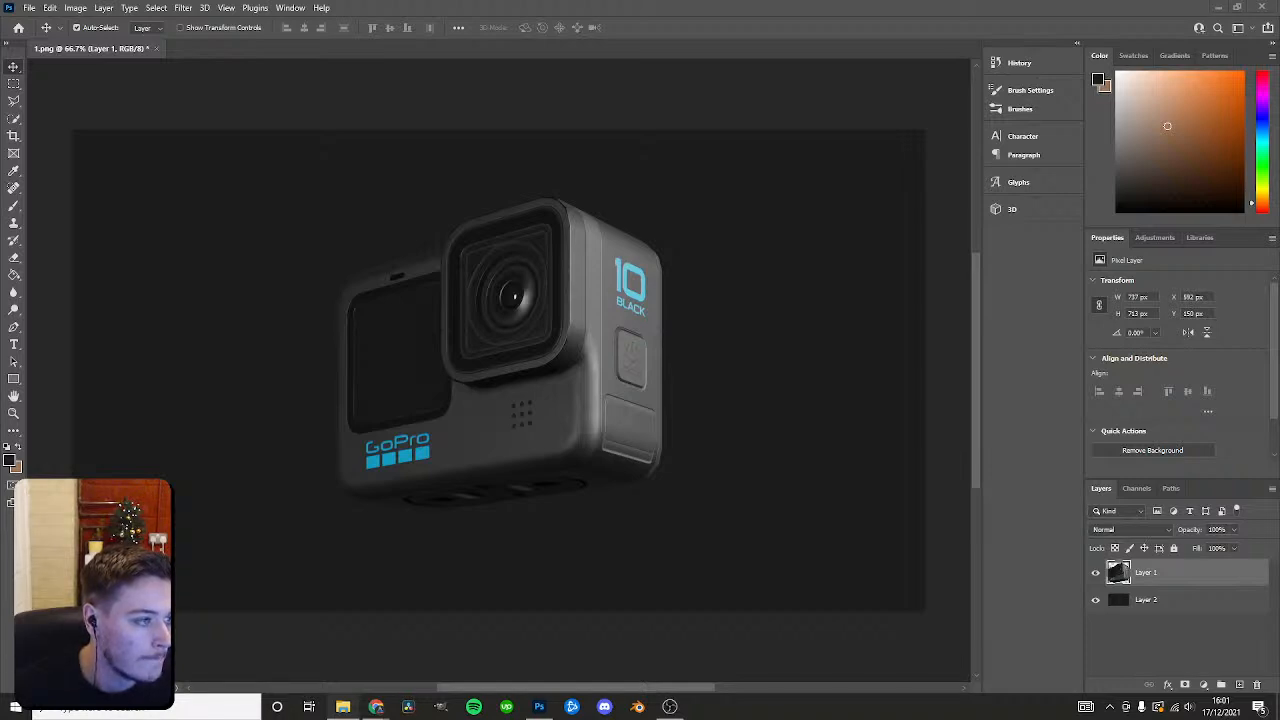
drag(0, 366, 434, 366)
key(Return)
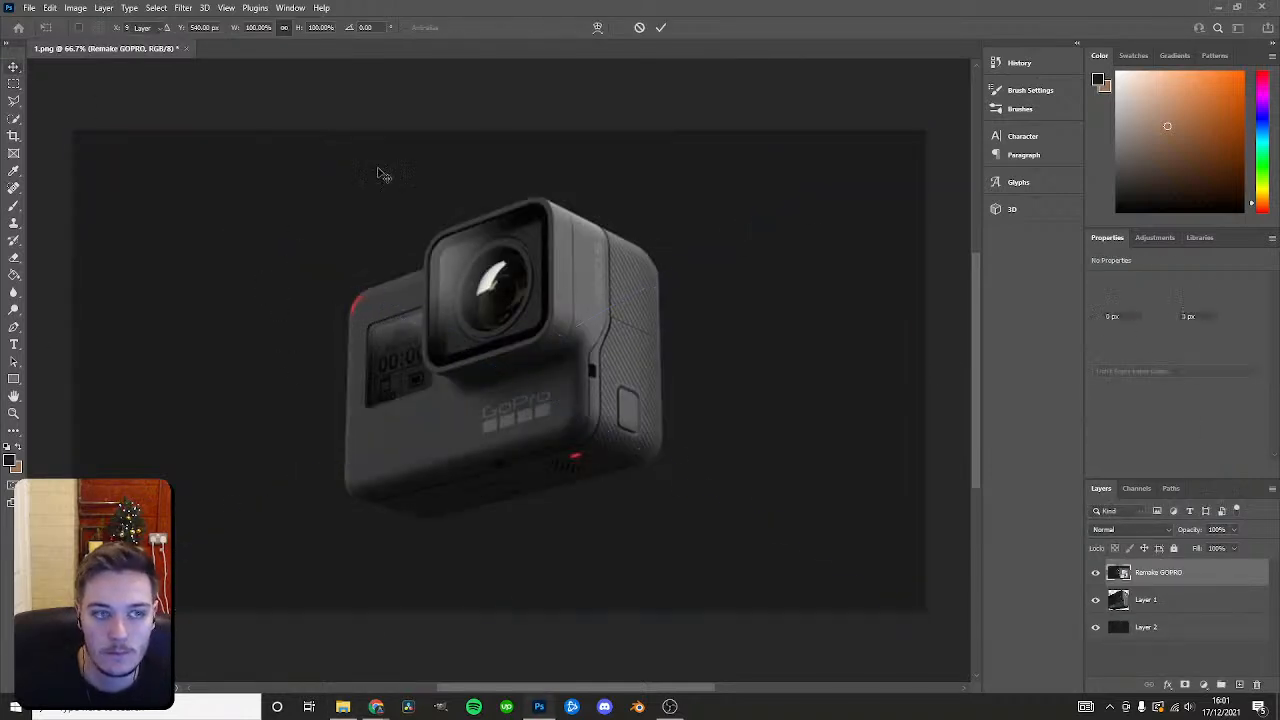
click(1234, 529)
drag(1236, 546, 1201, 550)
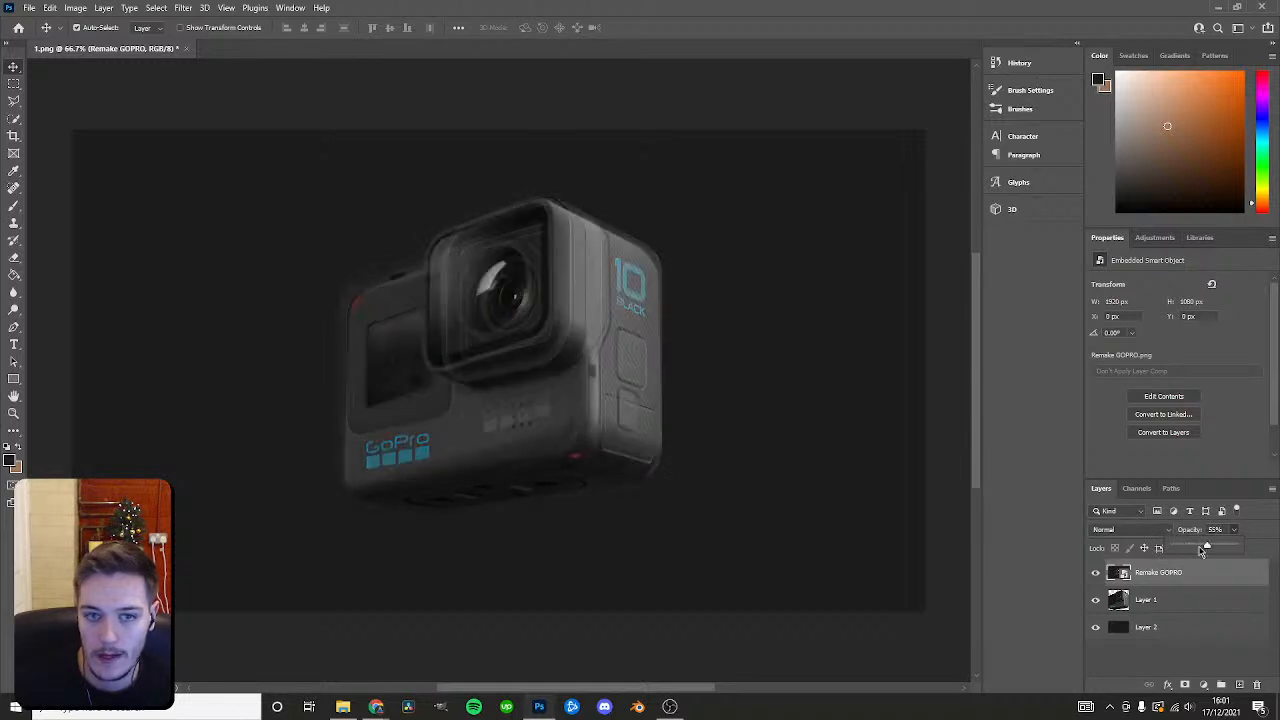
Scale the render layer down to about 96.5% and reposition it to match the camera in the semi-transparent reference image.
click(1155, 597)
key(ctrl+t)
mouse_move(556, 331)
mouse_down()
mouse_move(593, 345)
mouse_move(562, 329)
mouse_up()
drag(600, 282, 575, 301)
drag(671, 527, 651, 506)
drag(582, 443, 587, 442)
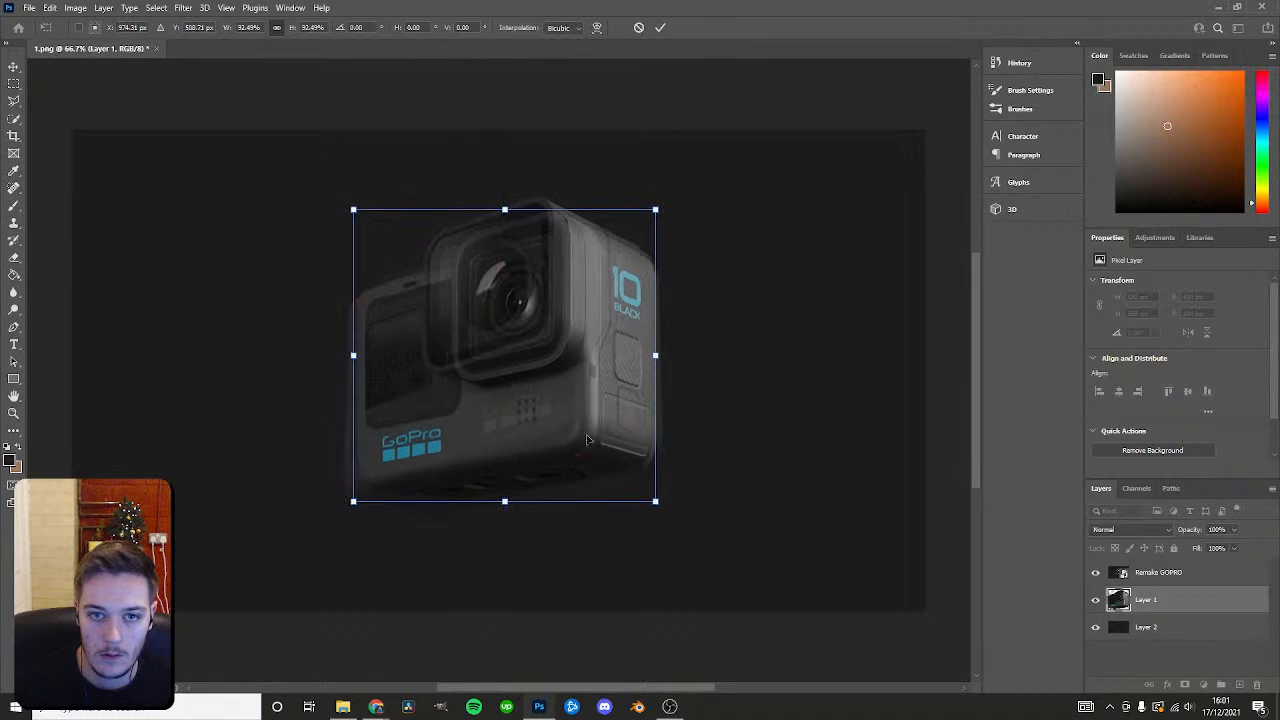
drag(663, 212, 660, 206)
drag(566, 265, 559, 266)
drag(653, 206, 656, 203)
drag(561, 250, 566, 253)
drag(655, 504, 660, 504)
drag(548, 438, 559, 404)
drag(653, 500, 659, 506)
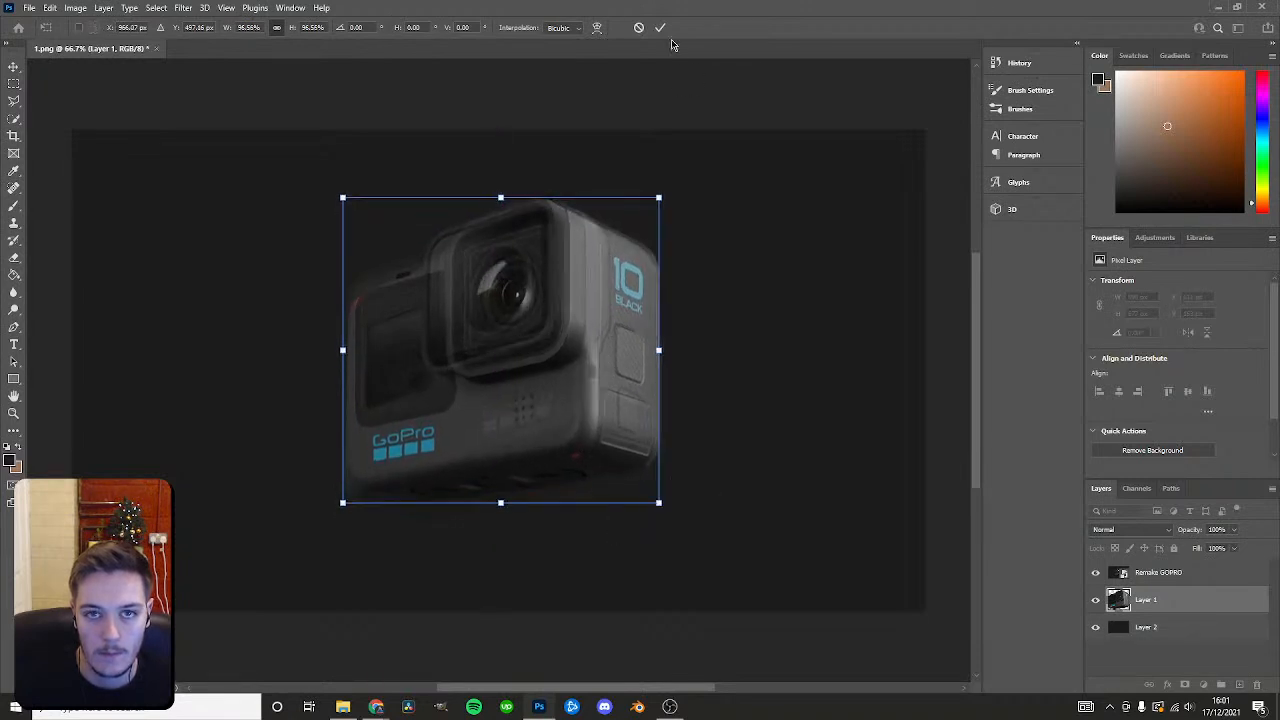
click(660, 27)
Delete the Remake GOPRO reference layer.
click(1160, 576)
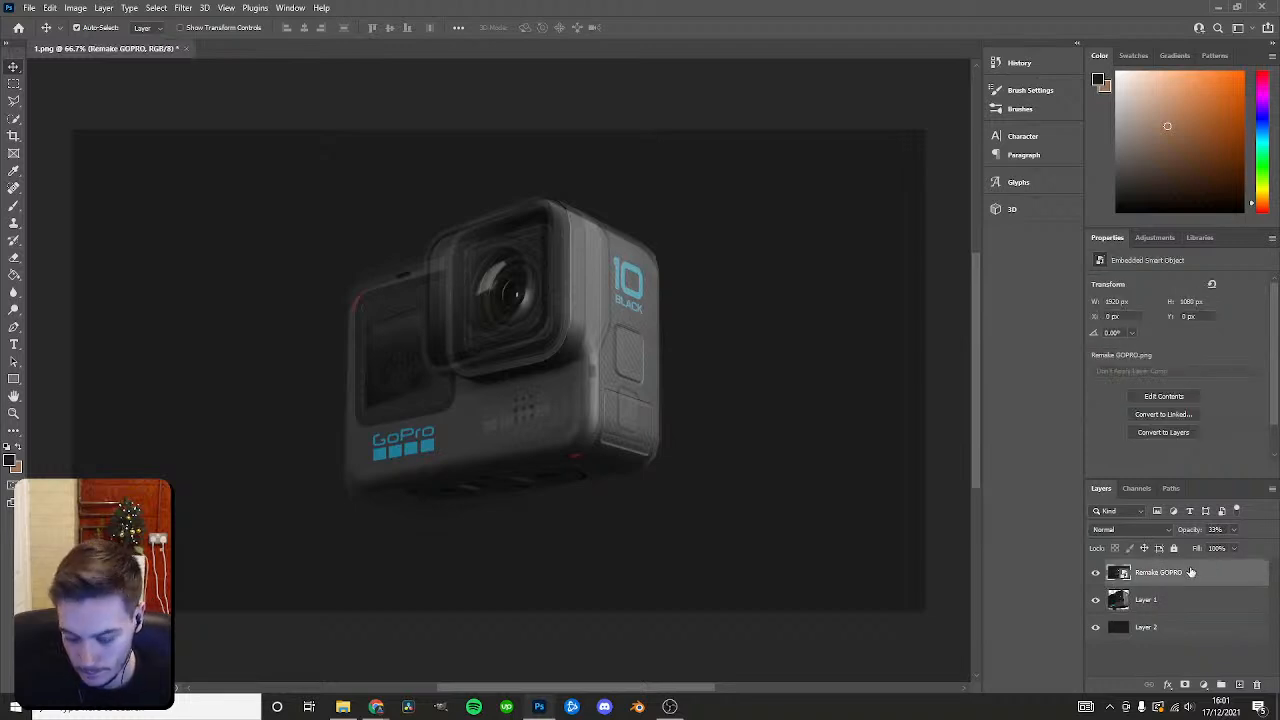
key(Delete)
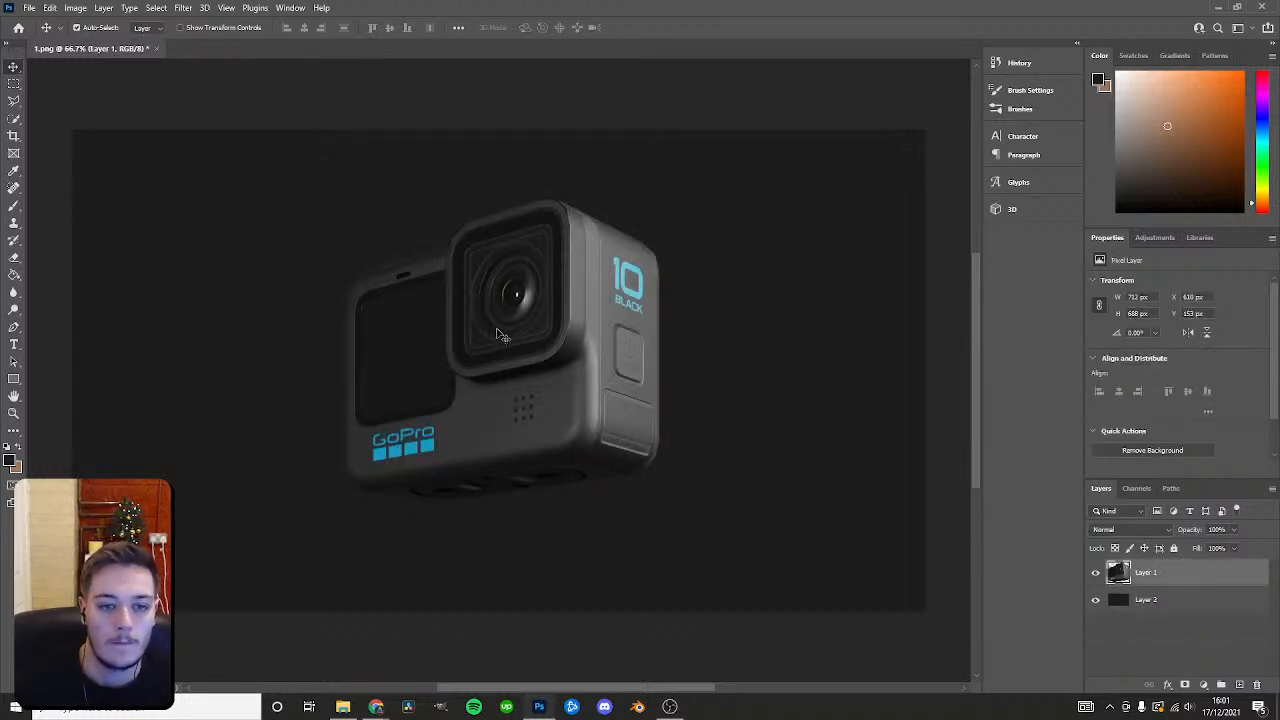
Add a vertical guide and place it at the horizontal centre of the canvas.
click(224, 8)
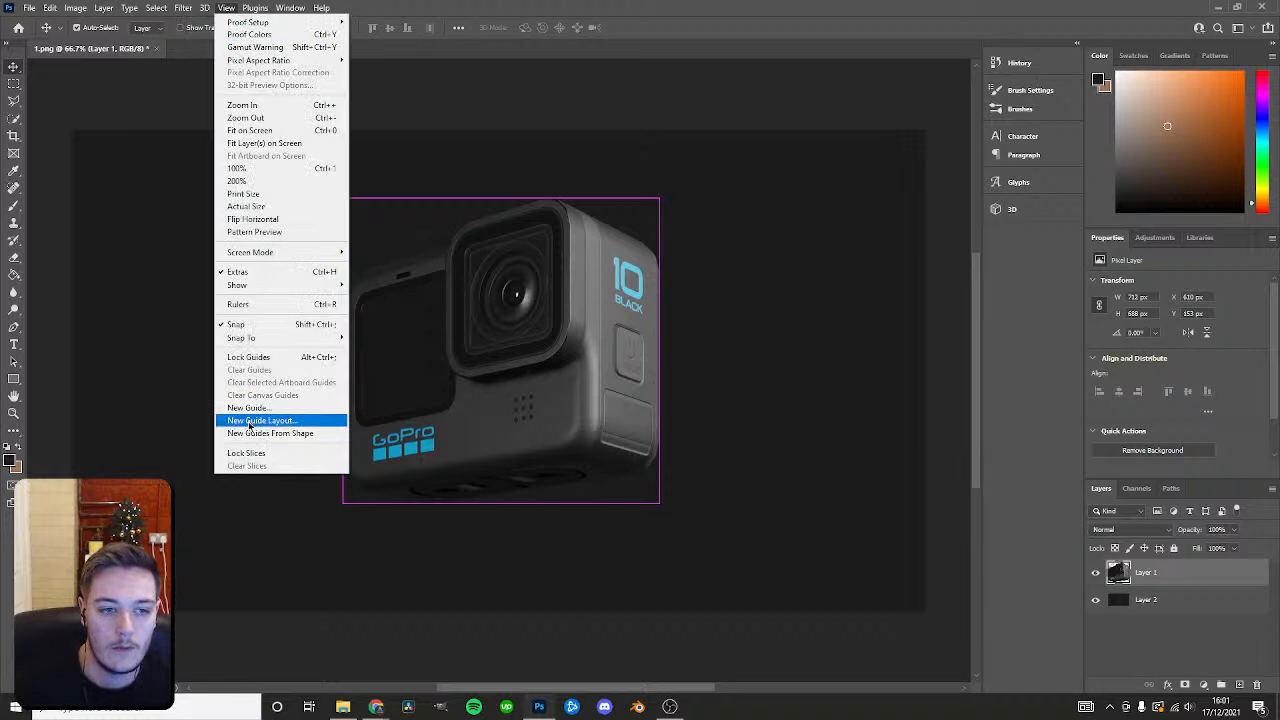
click(133, 338)
click(229, 7)
click(248, 408)
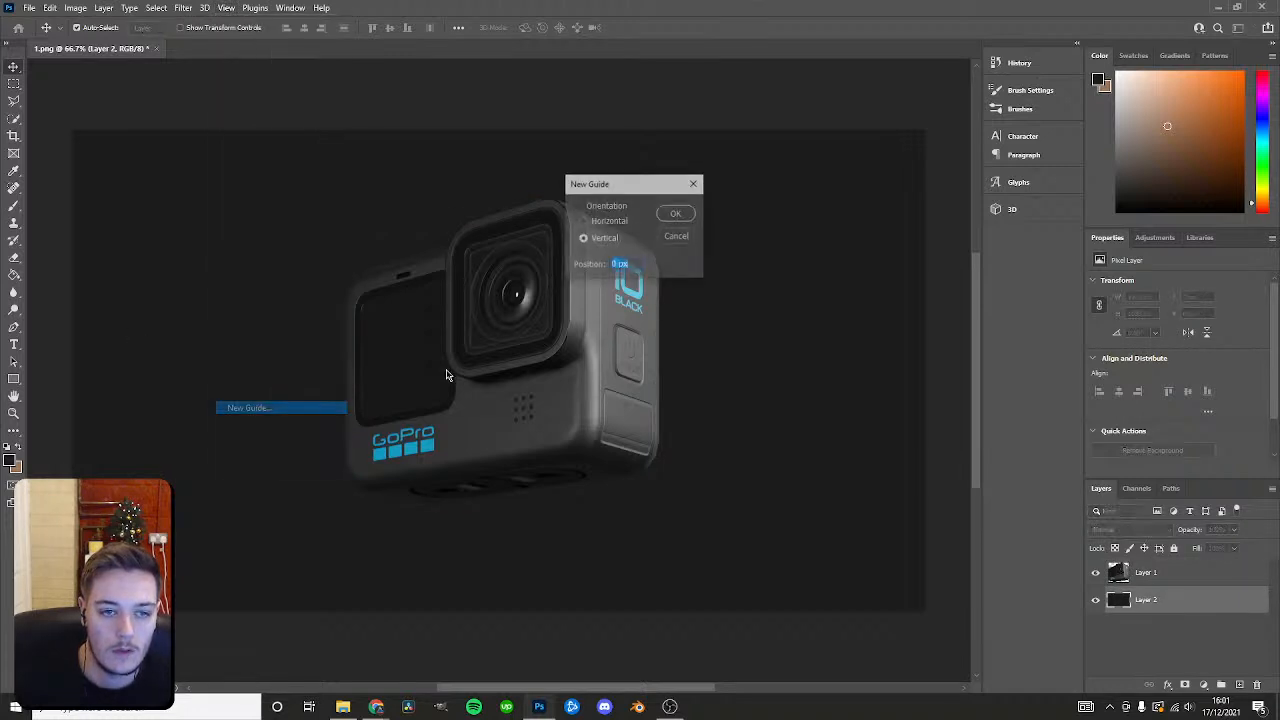
click(675, 216)
drag(73, 93, 499, 143)
Add a horizontal guide at the canvas's vertical centre and centre the GoPro render on the two guides.
click(226, 8)
click(280, 408)
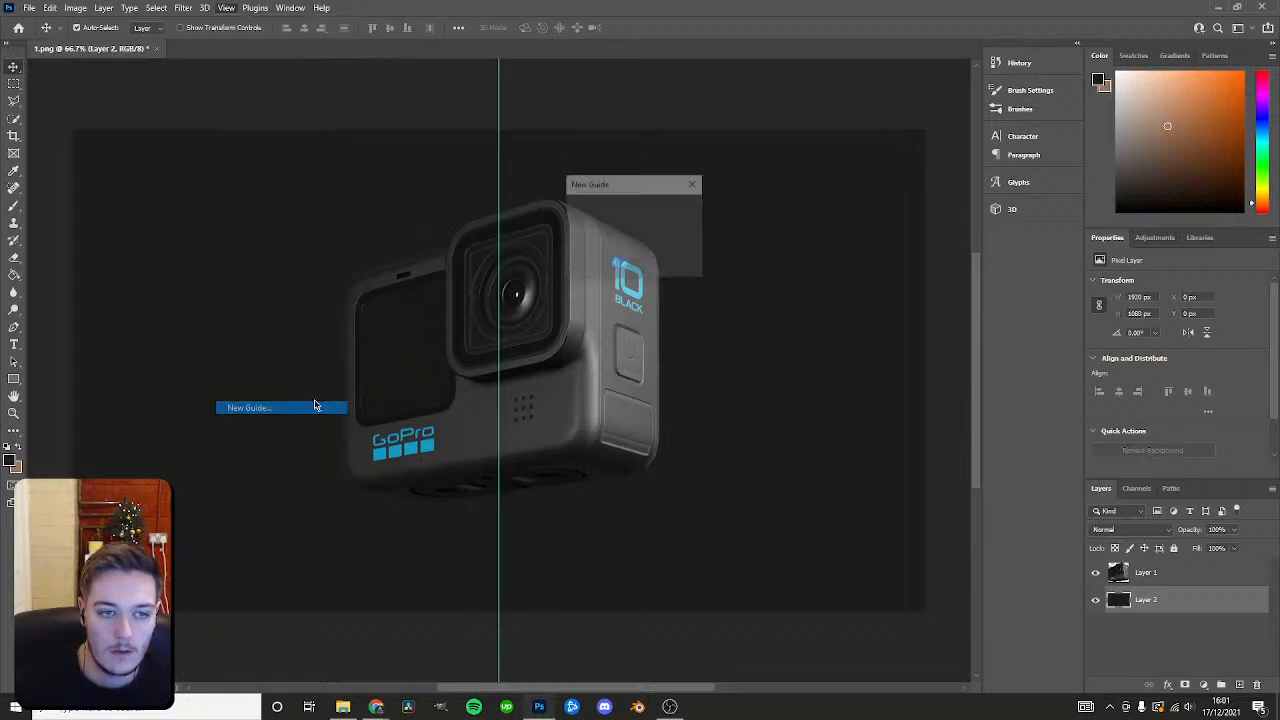
click(675, 214)
drag(603, 131, 569, 370)
drag(571, 322, 574, 340)
Convert the GoPro render layer to a smart object and open the Camera Raw Filter for it.
right_click(1160, 572)
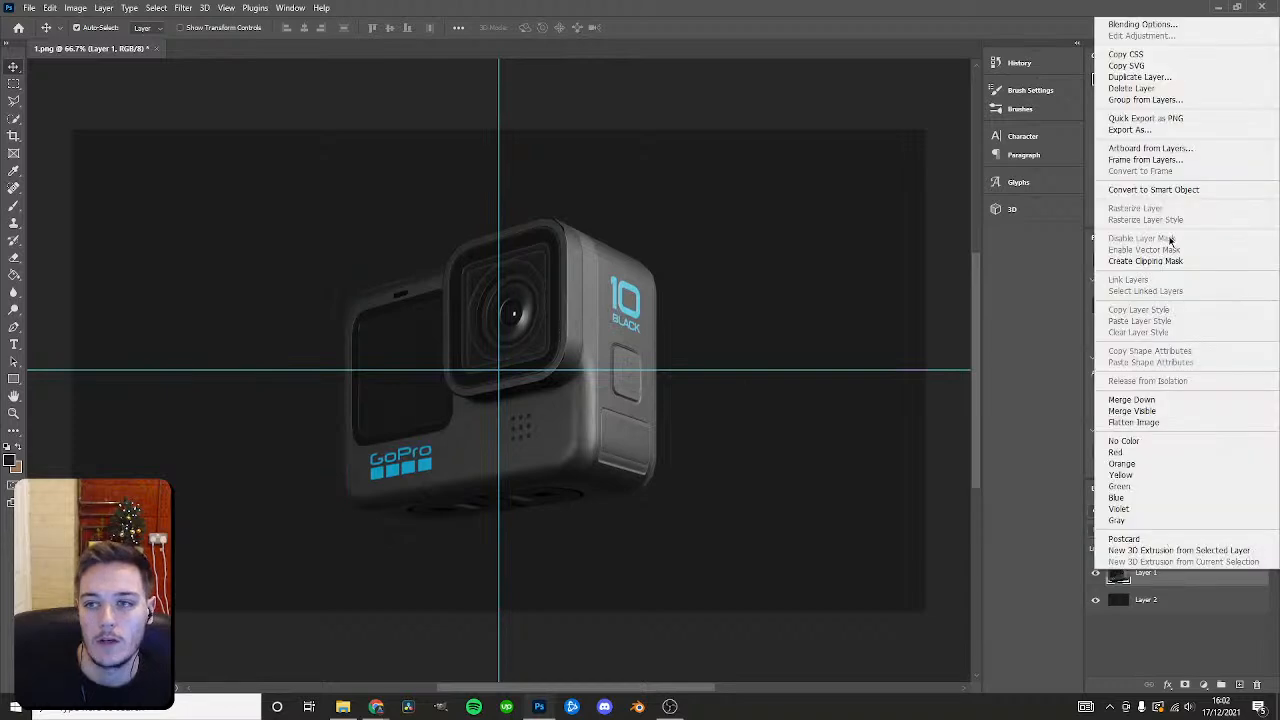
click(1153, 189)
click(183, 7)
click(218, 107)
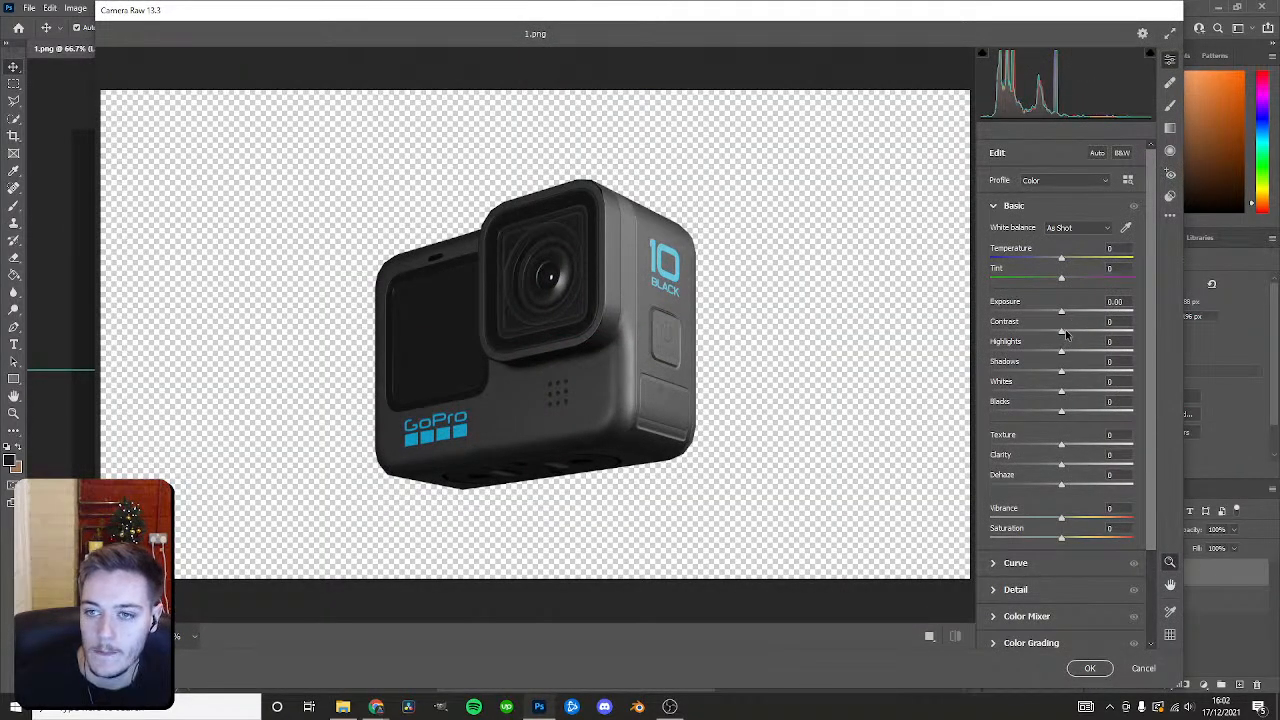
Set Highlights to +20, Shadows to -7, Whites to +15 and Blacks to -9, and compare the result with the original.
mouse_move(1065, 376)
mouse_down()
mouse_move(1076, 356)
mouse_move(1055, 400)
mouse_move(1072, 375)
mouse_move(1060, 375)
mouse_move(1073, 397)
mouse_up()
click(955, 636)
click(955, 636)
click(955, 636)
click(955, 636)
Reduce Texture to -36 to soften the camera body, checking the surface detail up close.
mouse_move(1064, 446)
mouse_down()
mouse_move(1090, 450)
mouse_move(1062, 448)
mouse_up()
alt+scroll(792, 448, up, 6)
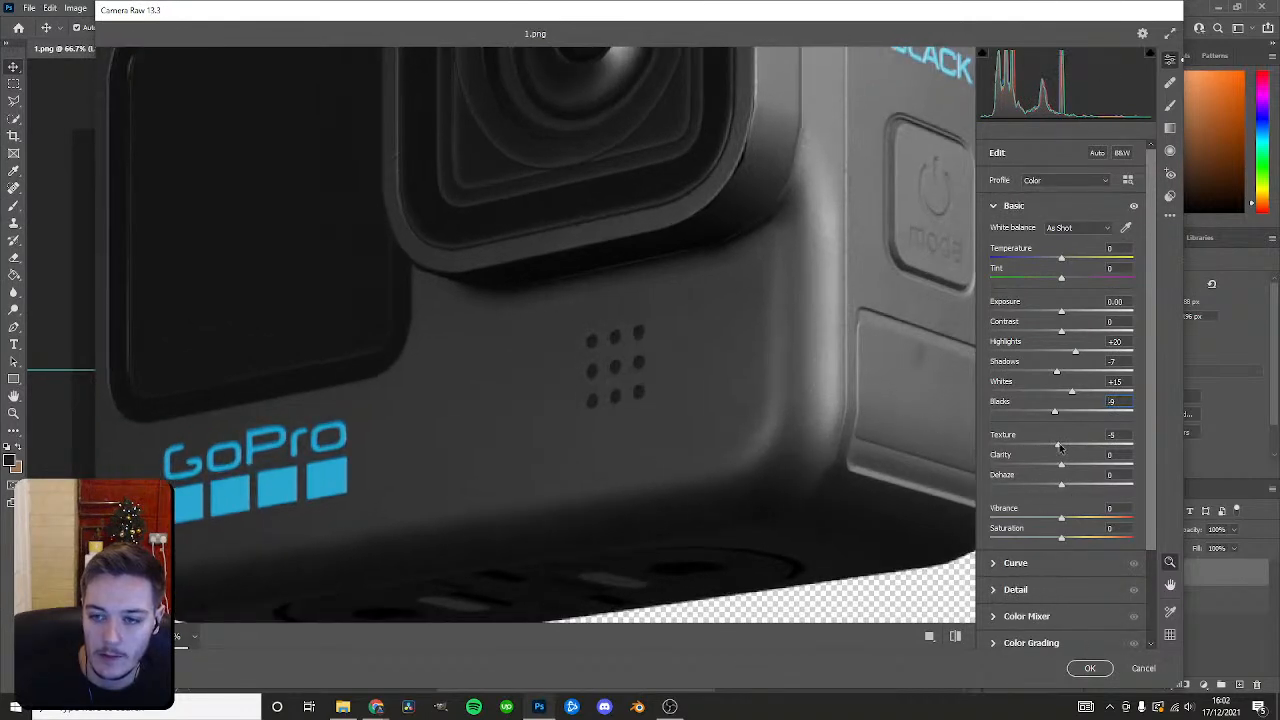
drag(1060, 446, 1037, 450)
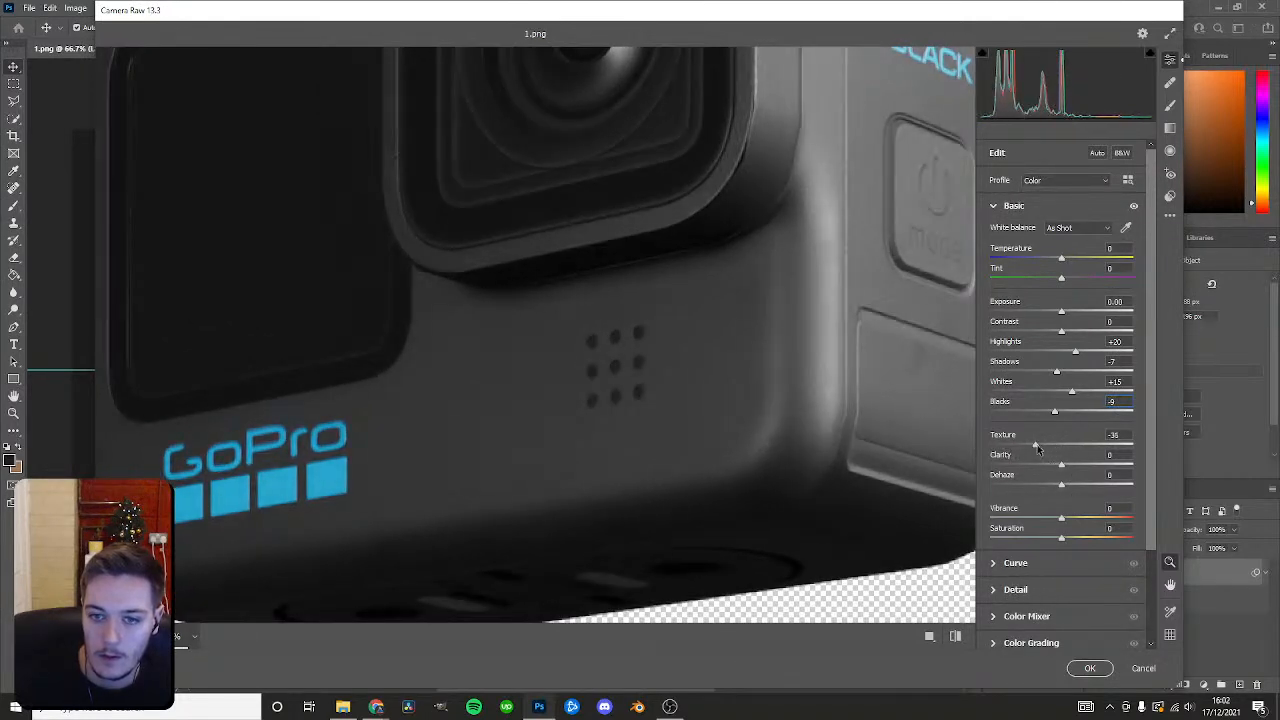
alt+scroll(855, 455, down, 5)
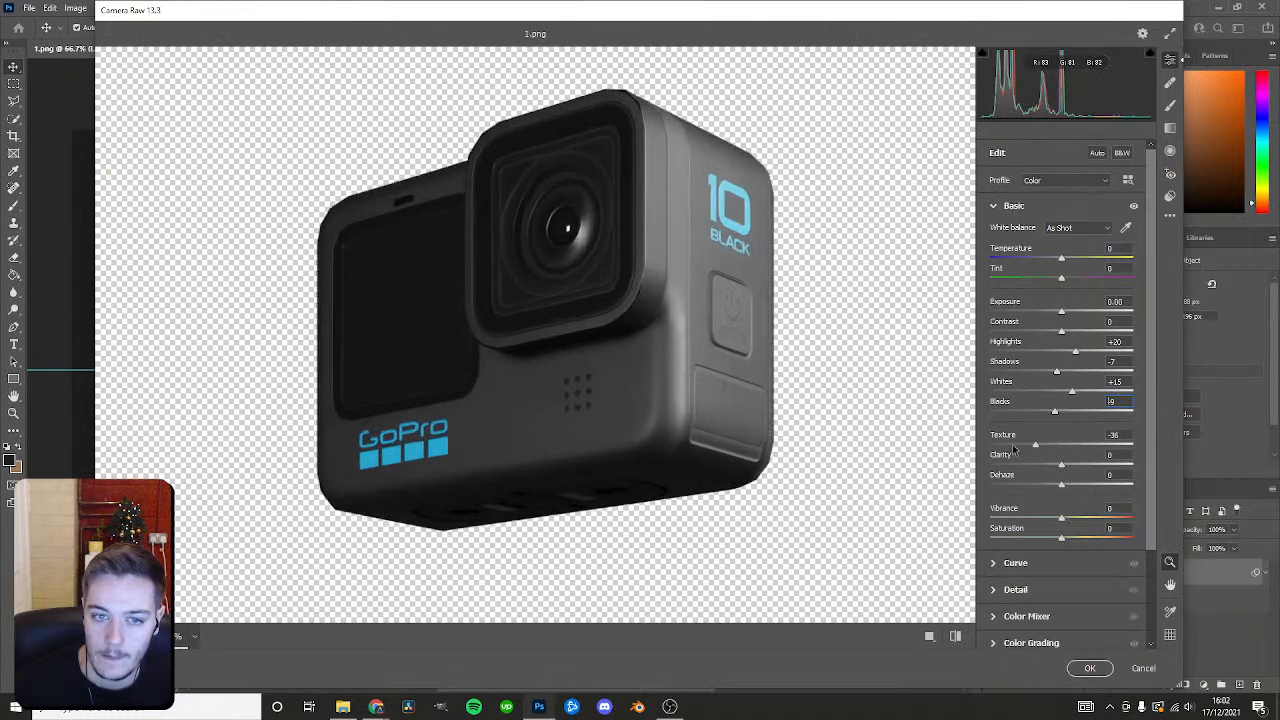
alt+scroll(771, 440, up, 3)
alt+scroll(771, 440, down, 3)
Review the Curve and Basic settings against the original and apply the Camera Raw adjustments.
scroll(1071, 499, down, 2)
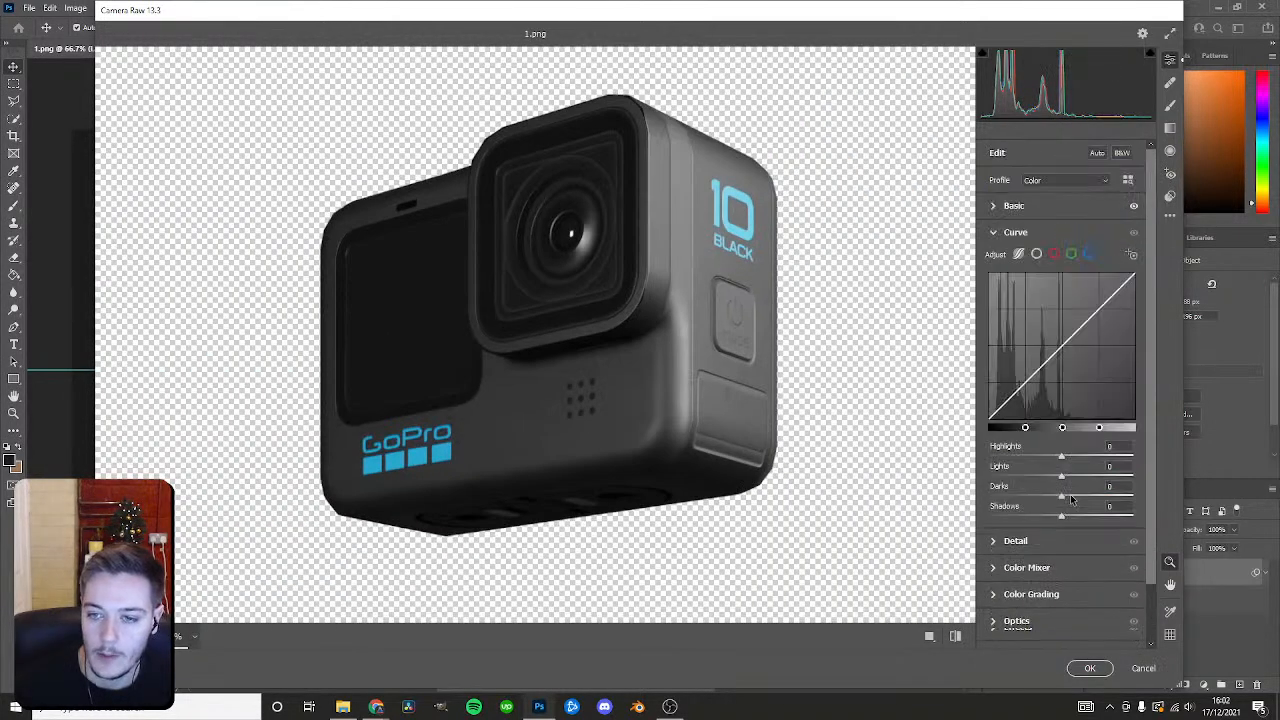
click(995, 233)
alt+scroll(808, 463, down, 1)
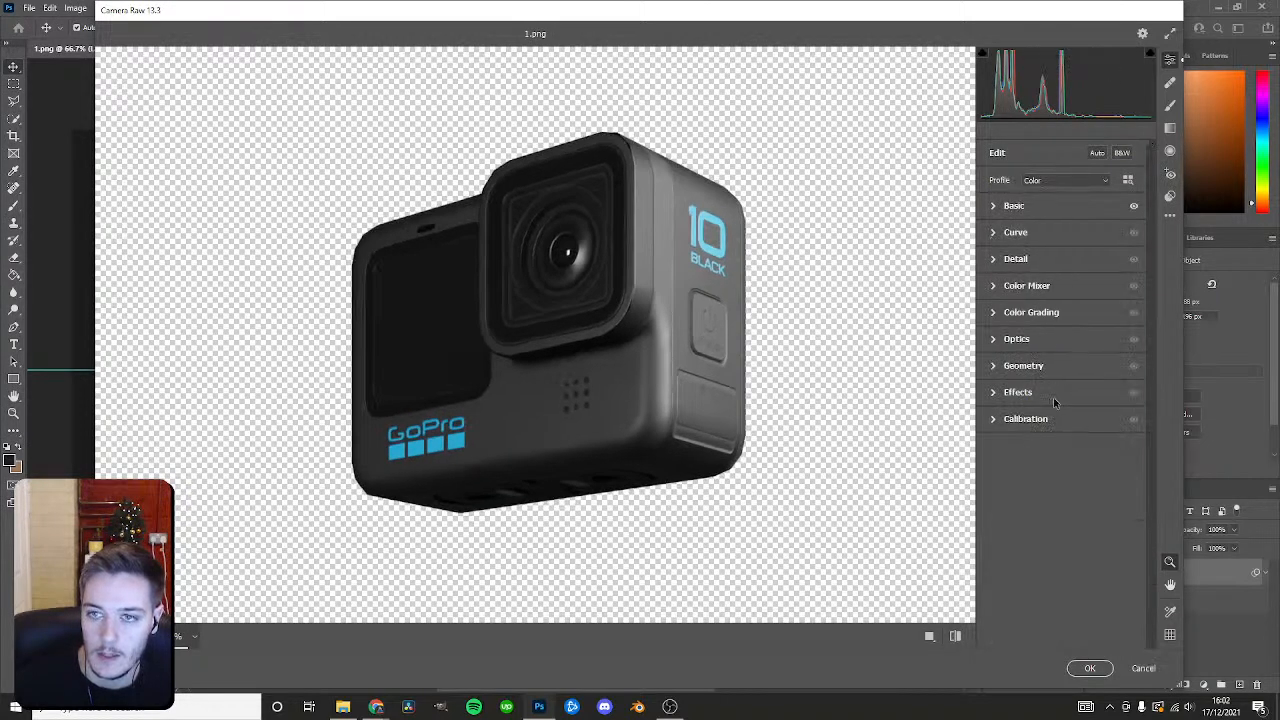
click(994, 207)
drag(1063, 262, 1063, 262)
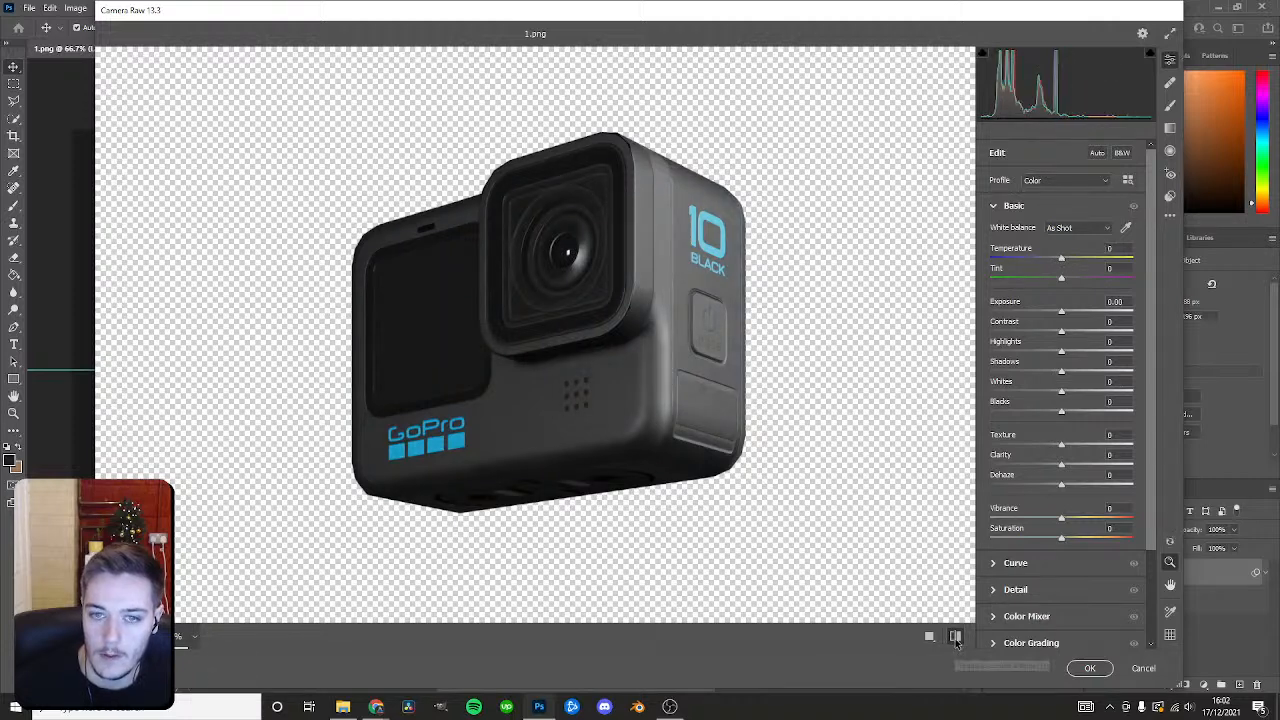
click(1066, 669)
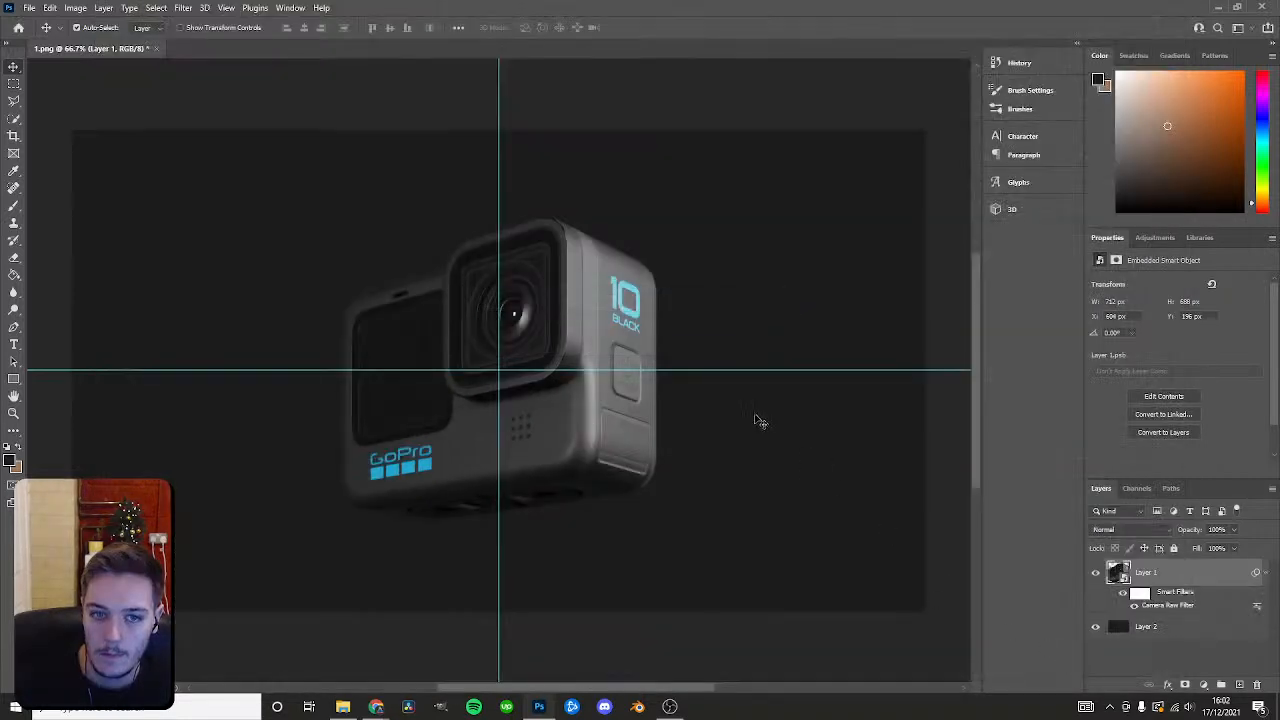
alt+scroll(434, 276, down, 2)
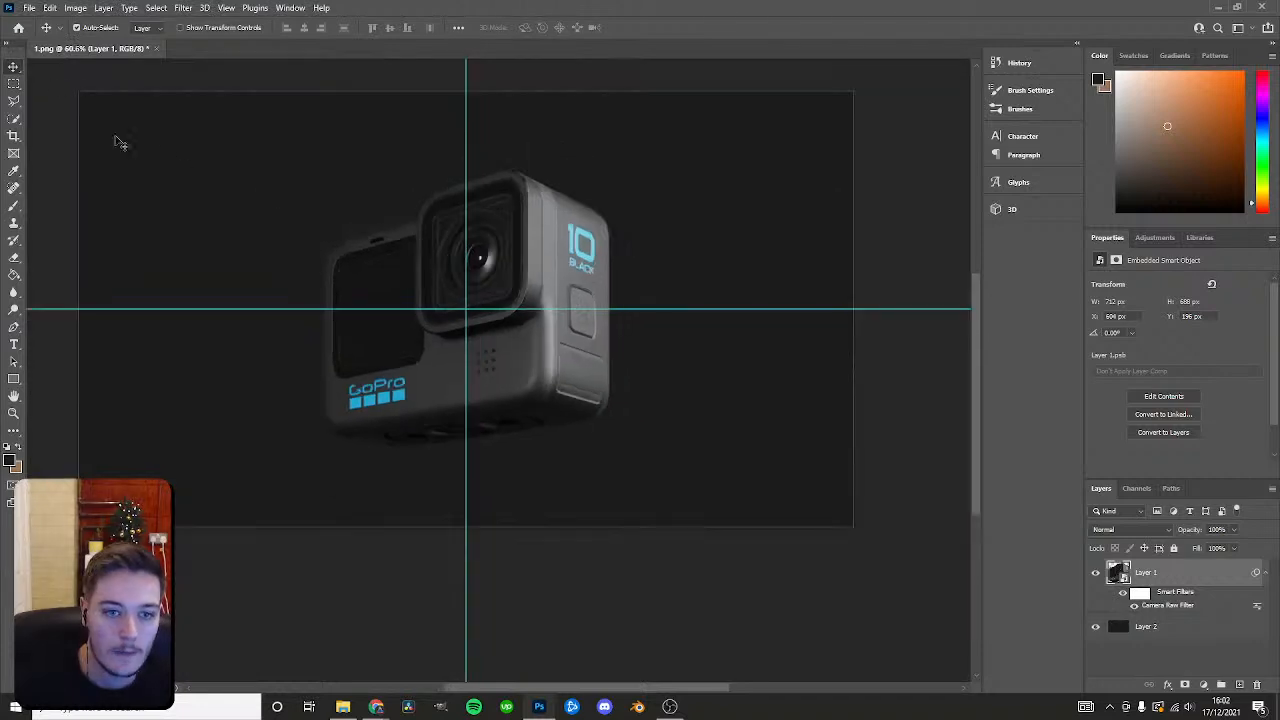
alt+scroll(389, 294, up, 4)
alt+scroll(481, 293, up, 3)
alt+scroll(522, 310, down, 3)
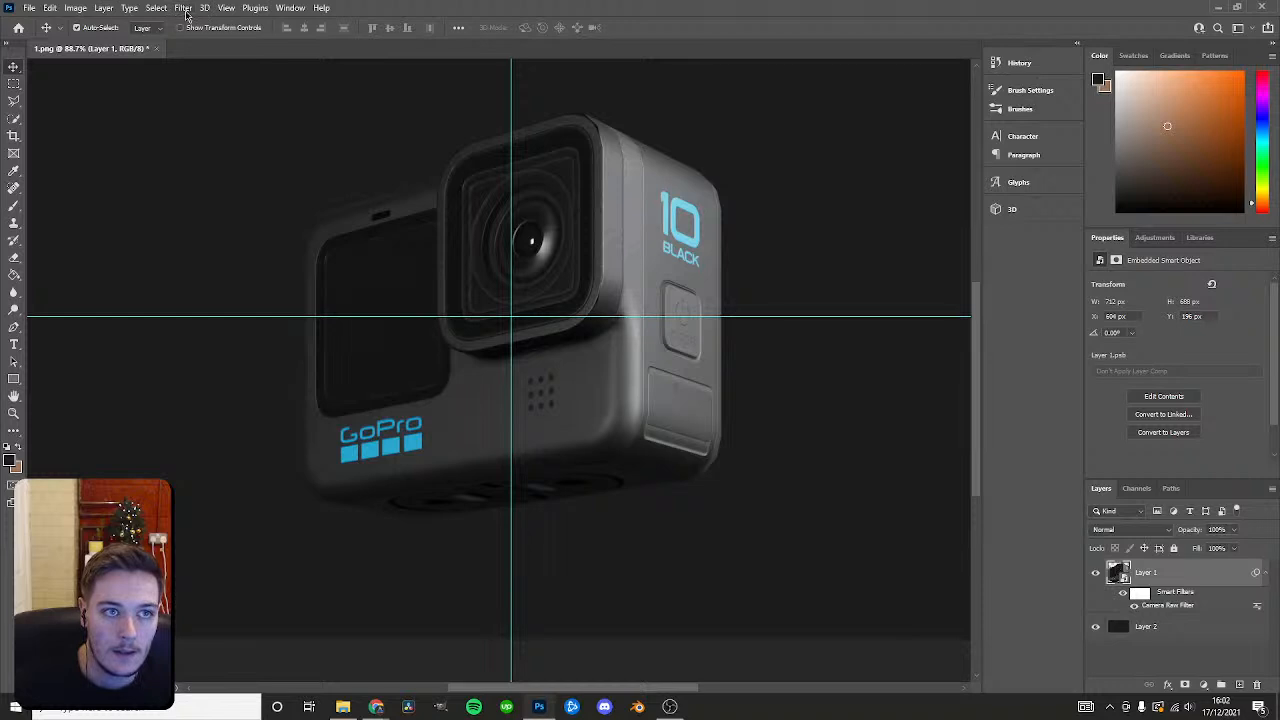
Create a new layer with a yellow colour label above the GoPro smart object.
click(101, 9)
mouse_move(110, 25)
click(270, 25)
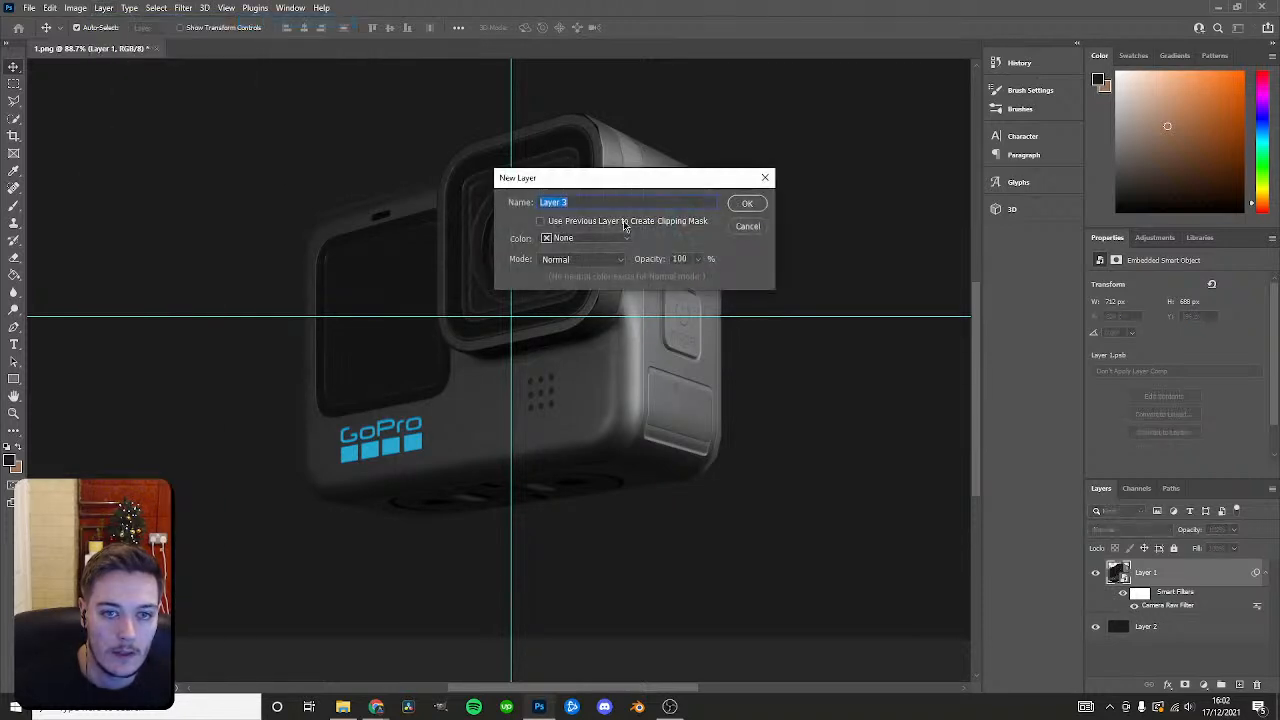
click(581, 238)
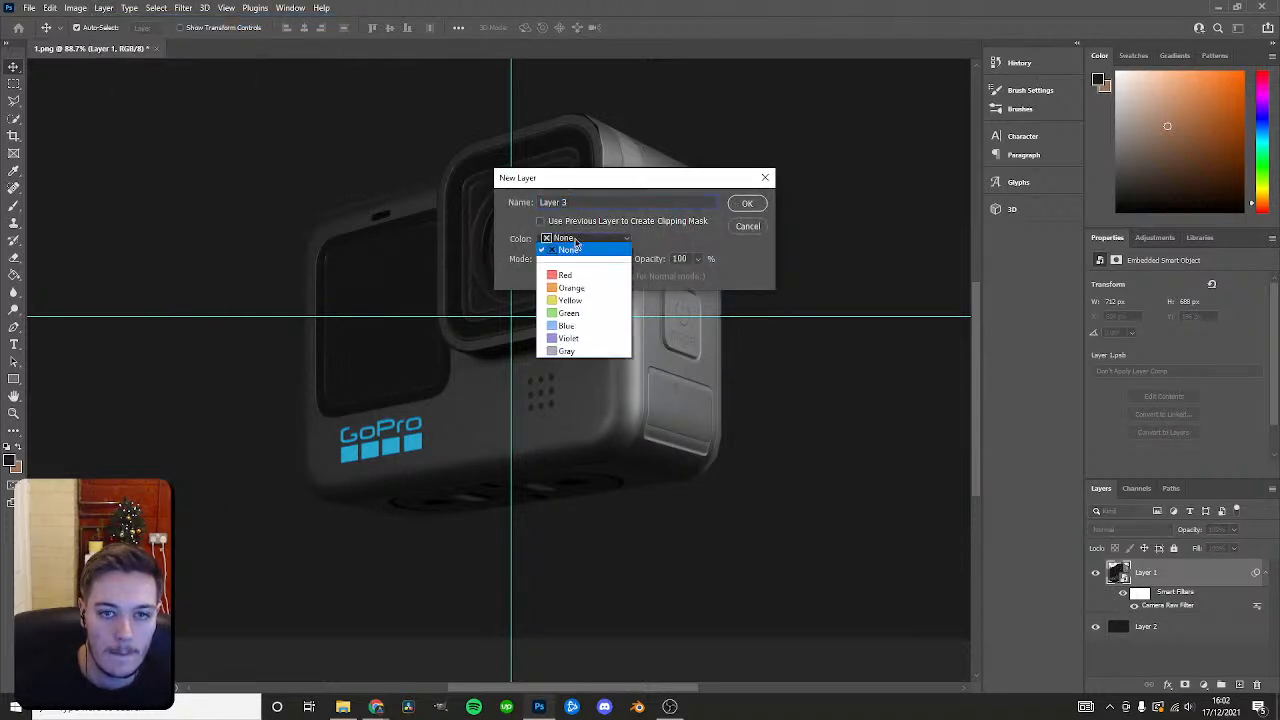
click(565, 298)
click(747, 203)
Prepare a soft white brush and set the new layer's blend mode to Soft Light, testing a dab near the lens.
key(b)
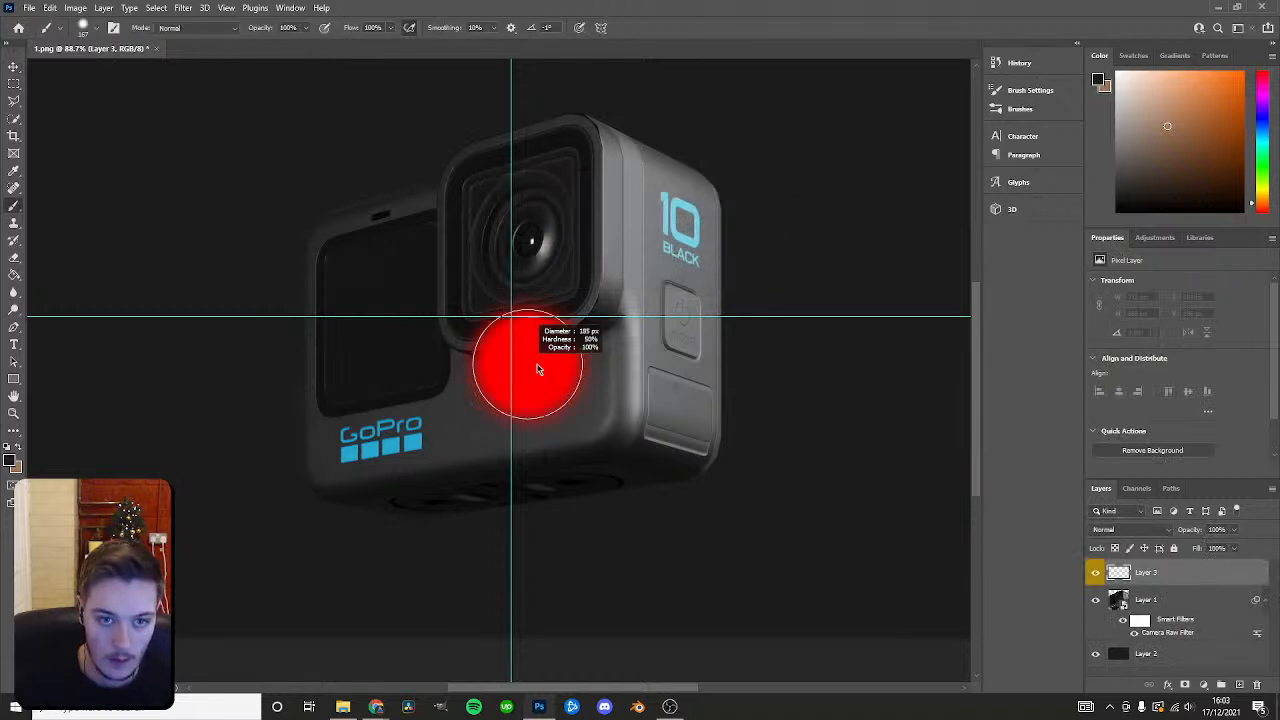
click(9, 460)
drag(806, 306, 795, 269)
click(1113, 268)
click(478, 205)
key(ctrl+z)
click(1120, 529)
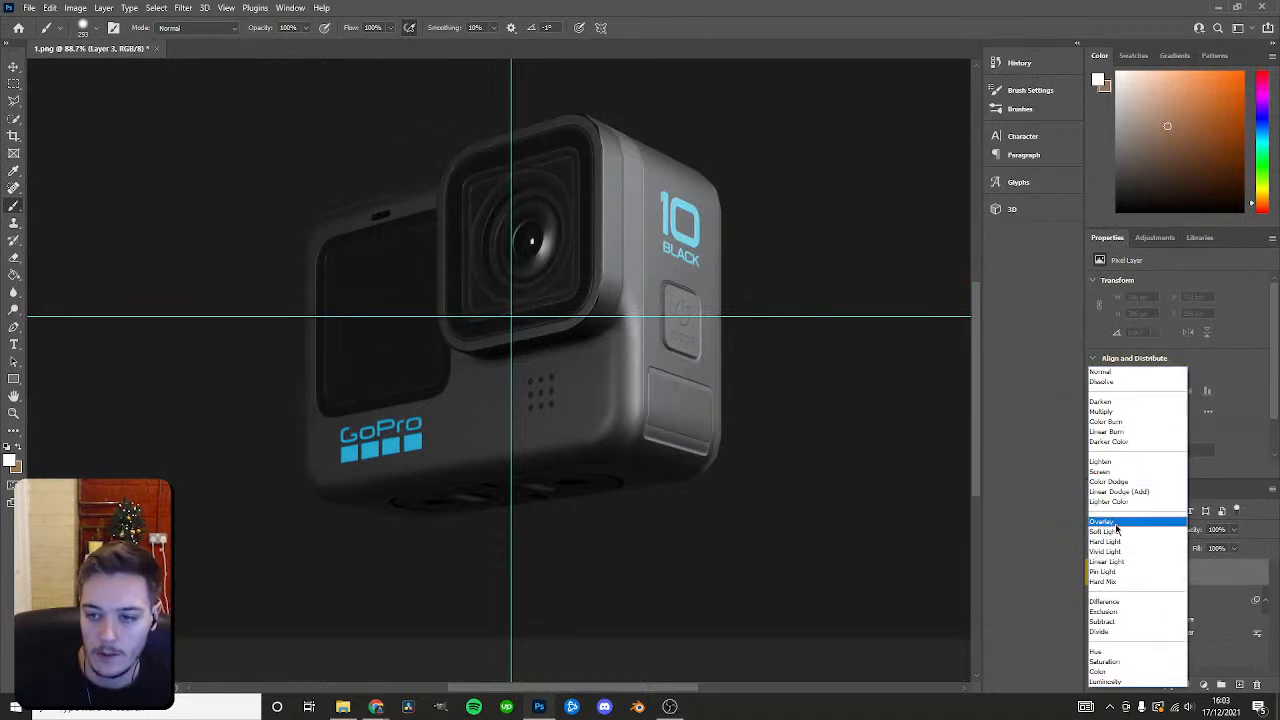
click(1111, 531)
click(495, 213)
key(ctrl+z)
Check the reference GoPro image and try white glow dabs at full flow on the lens housing's upper corner.
mouse_move(482, 270)
alt+right_down()
mouse_move(300, 290)
mouse_move(267, 357)
alt+right_up()
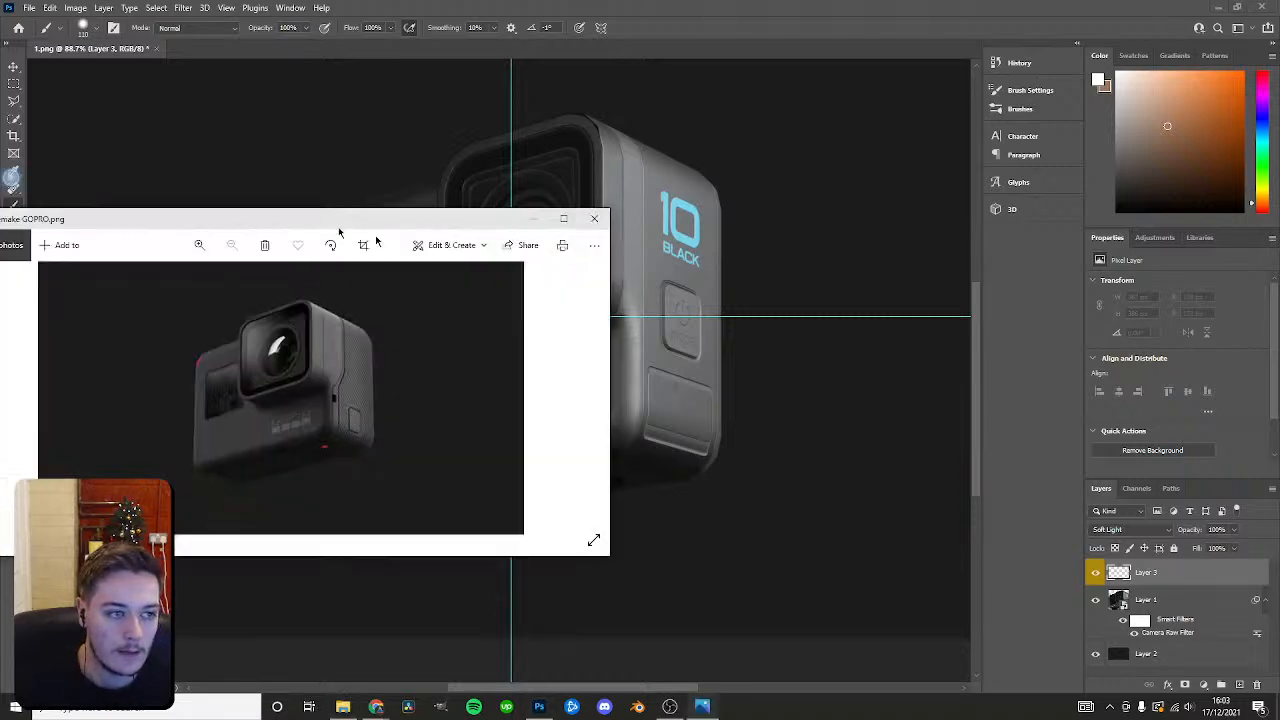
click(1197, 305)
drag(722, 11, 0, 118)
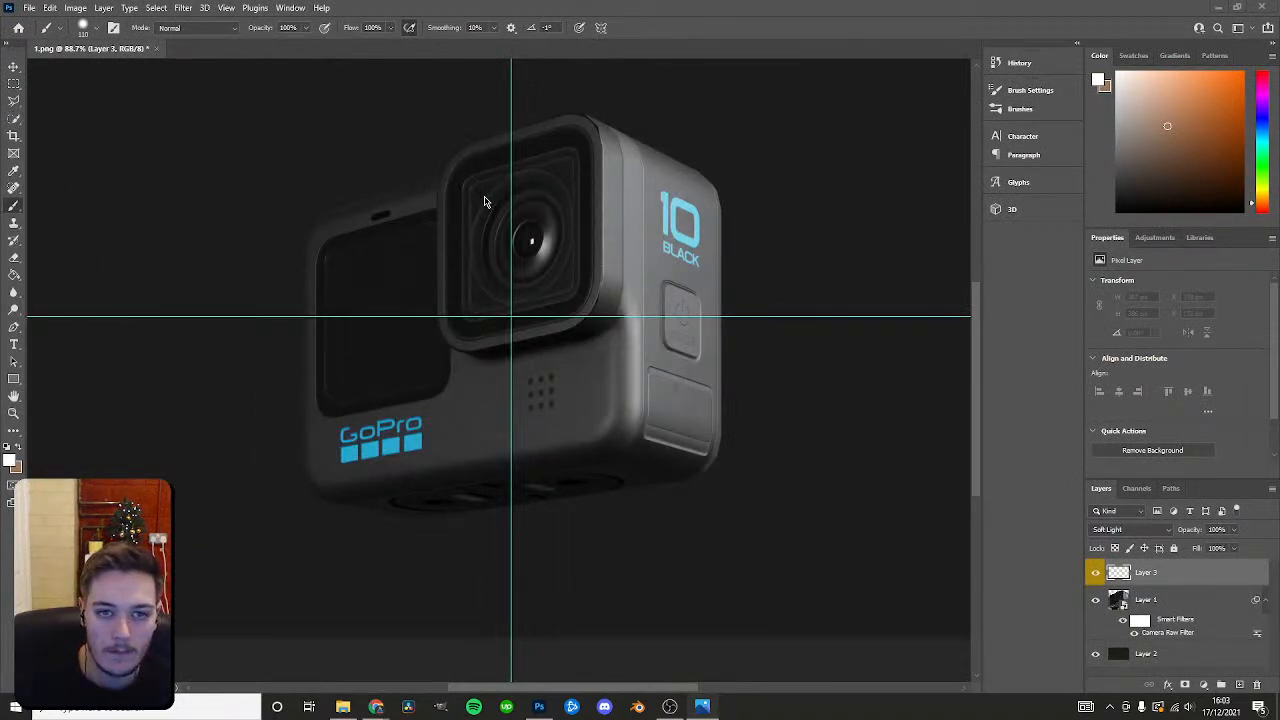
alt+right_drag(449, 200, 523, 200)
click(443, 189)
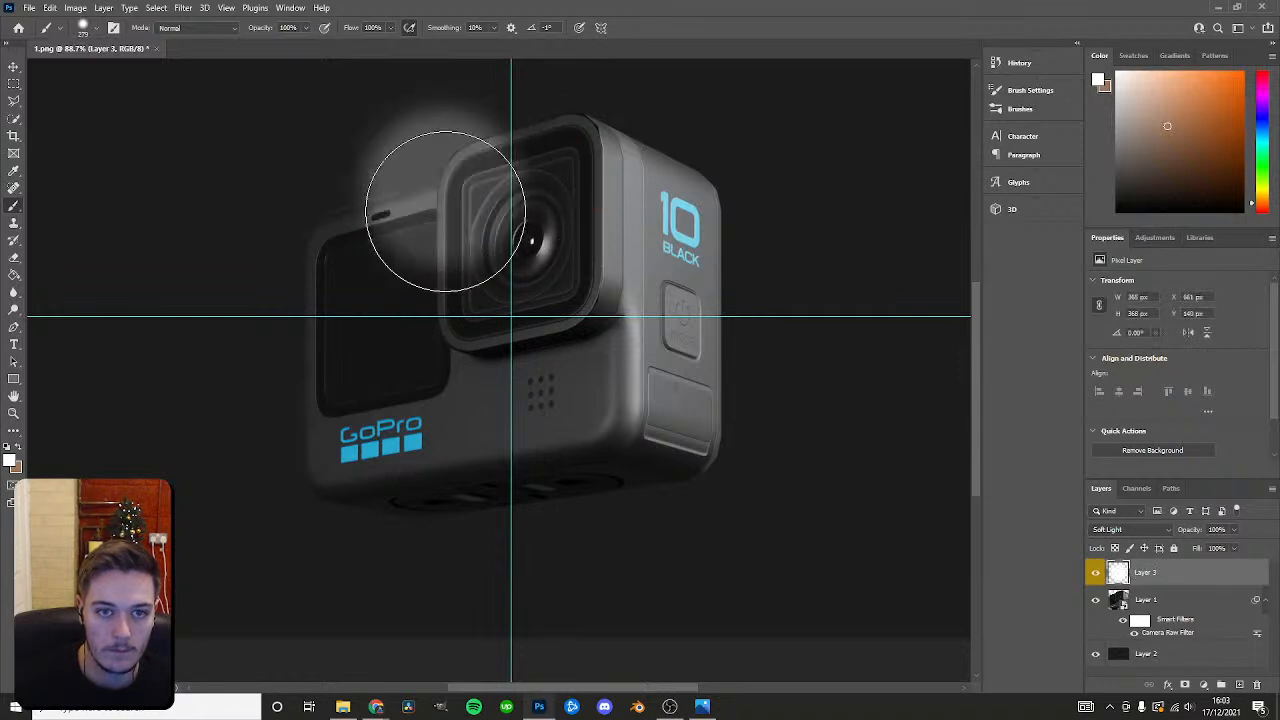
alt+scroll(470, 342, down, 5)
key(ctrl+z)
alt+scroll(463, 238, up, 2)
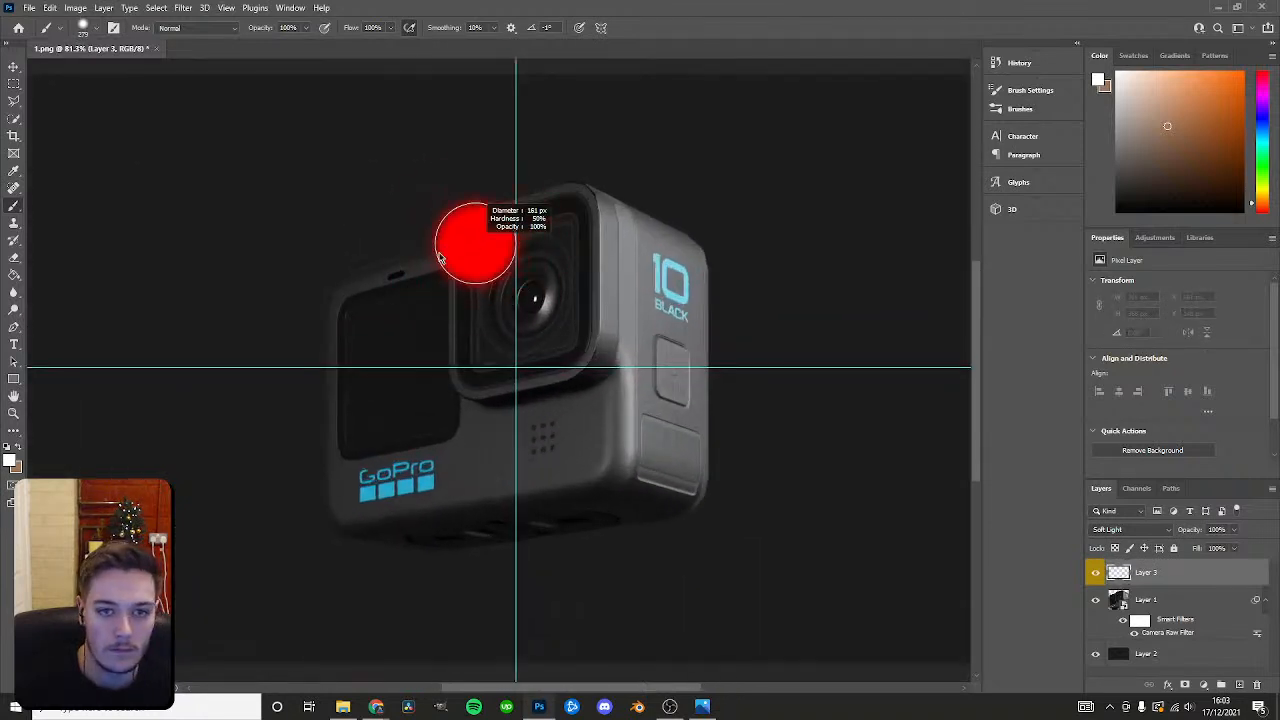
click(473, 253)
key(ctrl+z)
Try fainter white dabs beside the lens housing with the brush flow lowered to 10%.
alt+right_drag(409, 284, 446, 284)
click(390, 28)
click(450, 208)
key(ctrl+z)
click(465, 244)
alt+scroll(489, 311, down, 2)
alt+scroll(491, 305, up, 1)
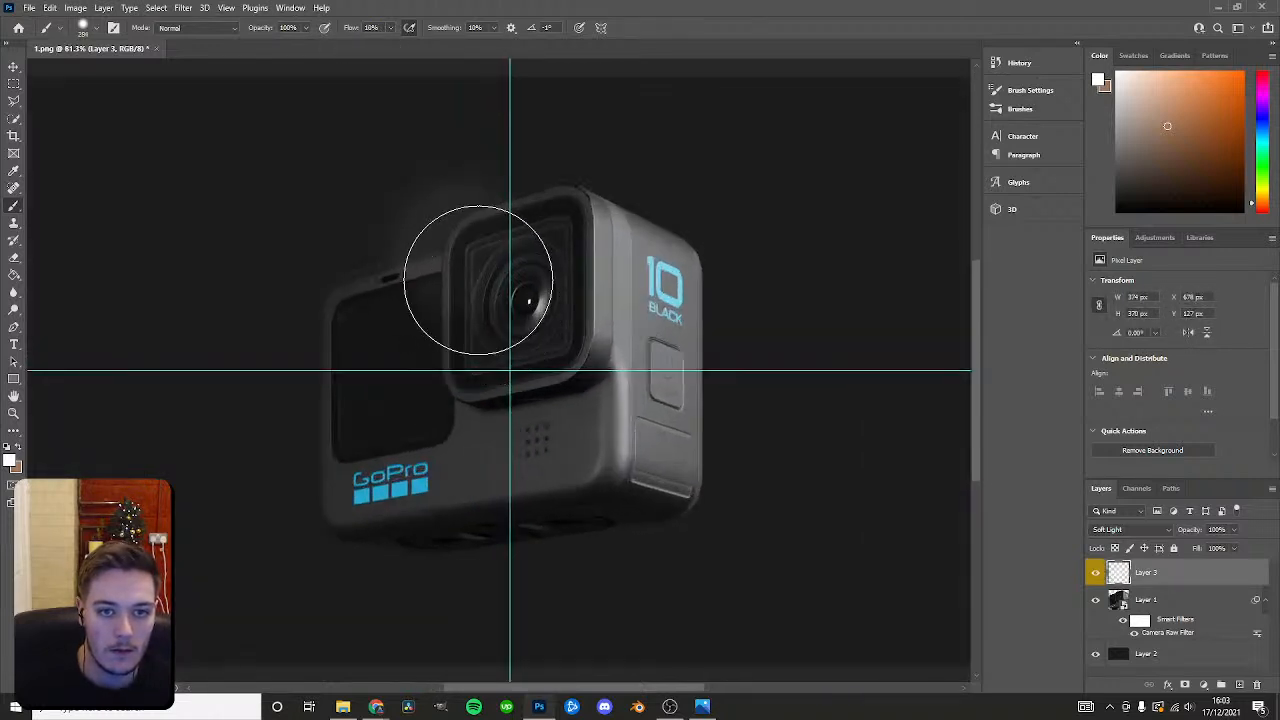
alt+scroll(486, 280, down, 1)
alt+scroll(466, 277, up, 1)
alt+right_drag(463, 272, 486, 269)
click(476, 276)
key(ctrl+z)
Set the brush flow to 30% and paint a large soft white glow over the lens housing's upper-left corner.
click(391, 29)
click(401, 46)
click(456, 281)
alt+scroll(349, 314, down, 1)
alt+scroll(352, 305, up, 1)
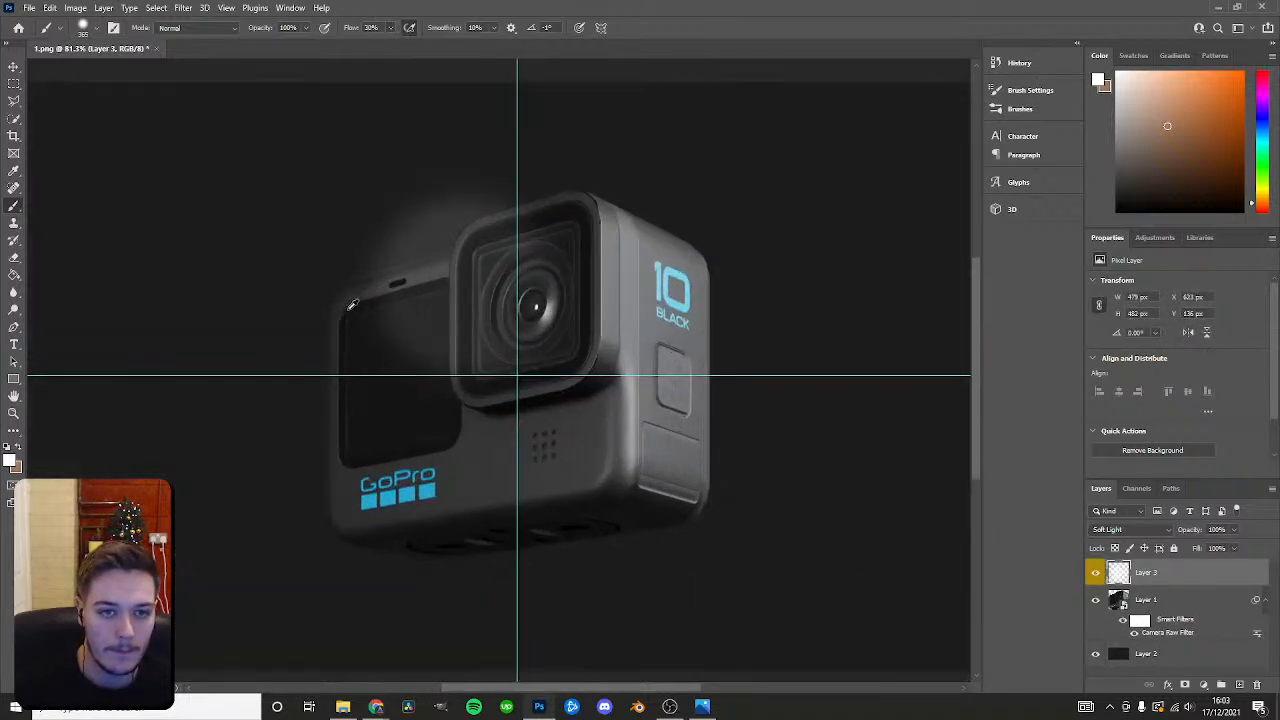
key(ctrl+z)
alt+right_drag(442, 292, 440, 294)
alt+scroll(520, 420, down, 2)
alt+scroll(499, 331, up, 3)
mouse_move(470, 337)
alt+right_down()
mouse_move(459, 316)
mouse_move(470, 316)
alt+right_up()
right_click(532, 301)
click(532, 301)
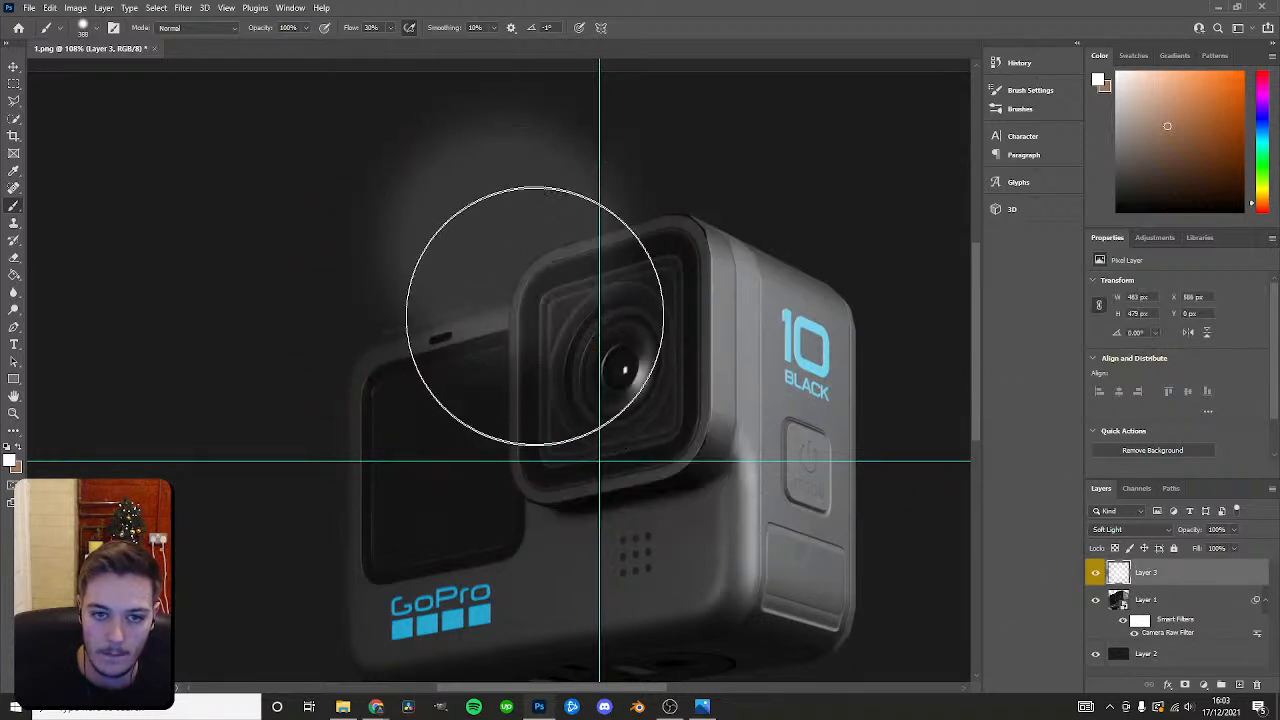
alt+scroll(752, 490, down, 2)
alt+scroll(666, 395, up, 2)
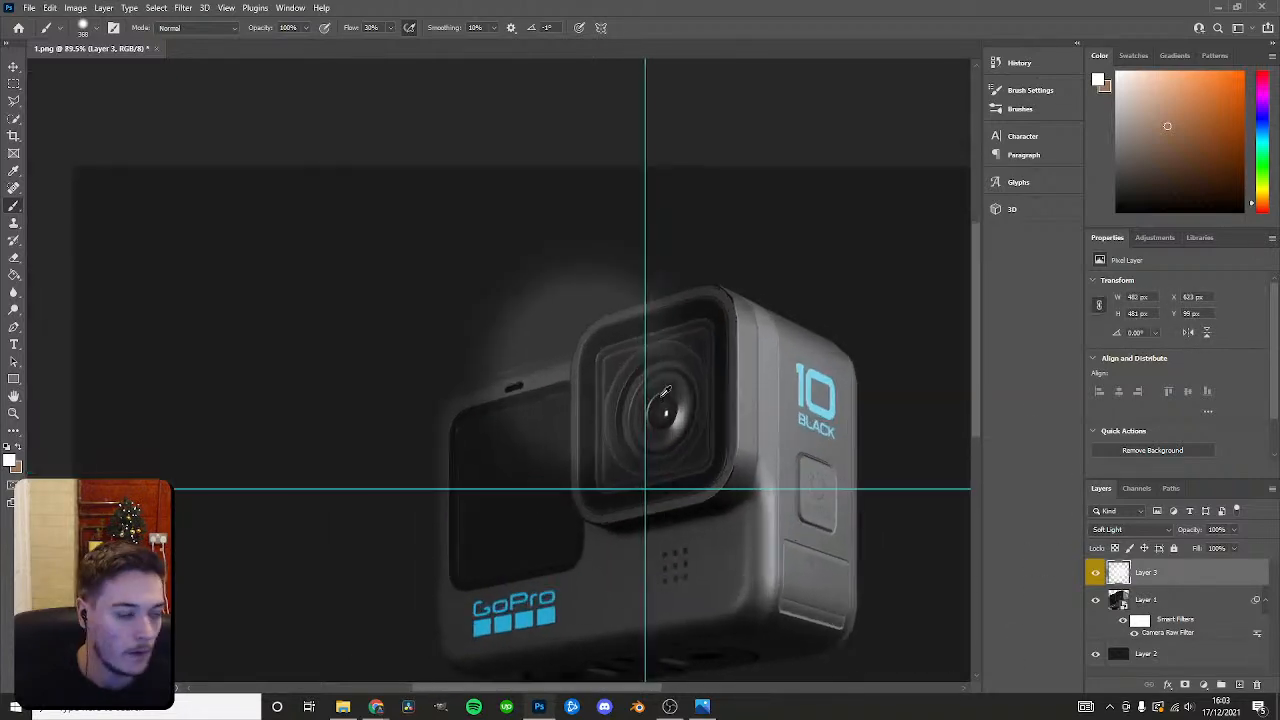
Add another new layer and outline a curved highlight on the lens's upper-left ring with the Polygonal Lasso.
click(14, 101)
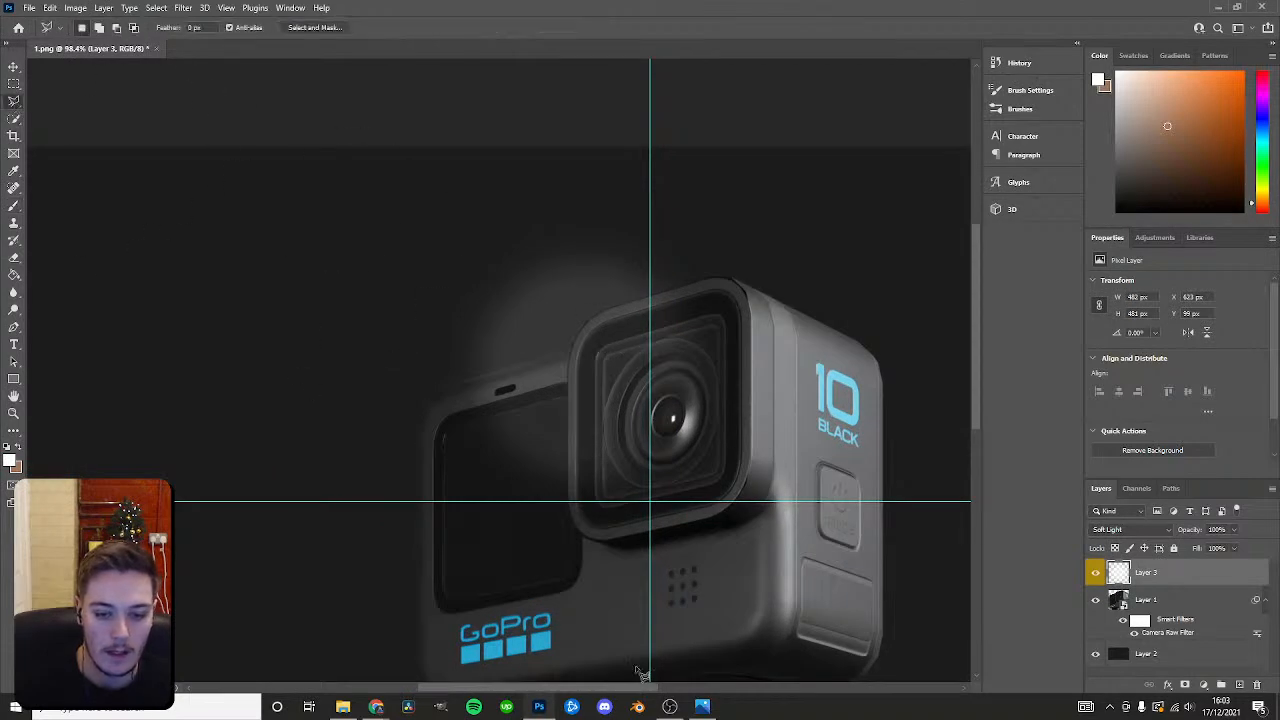
alt+scroll(541, 641, up, 2)
click(133, 8)
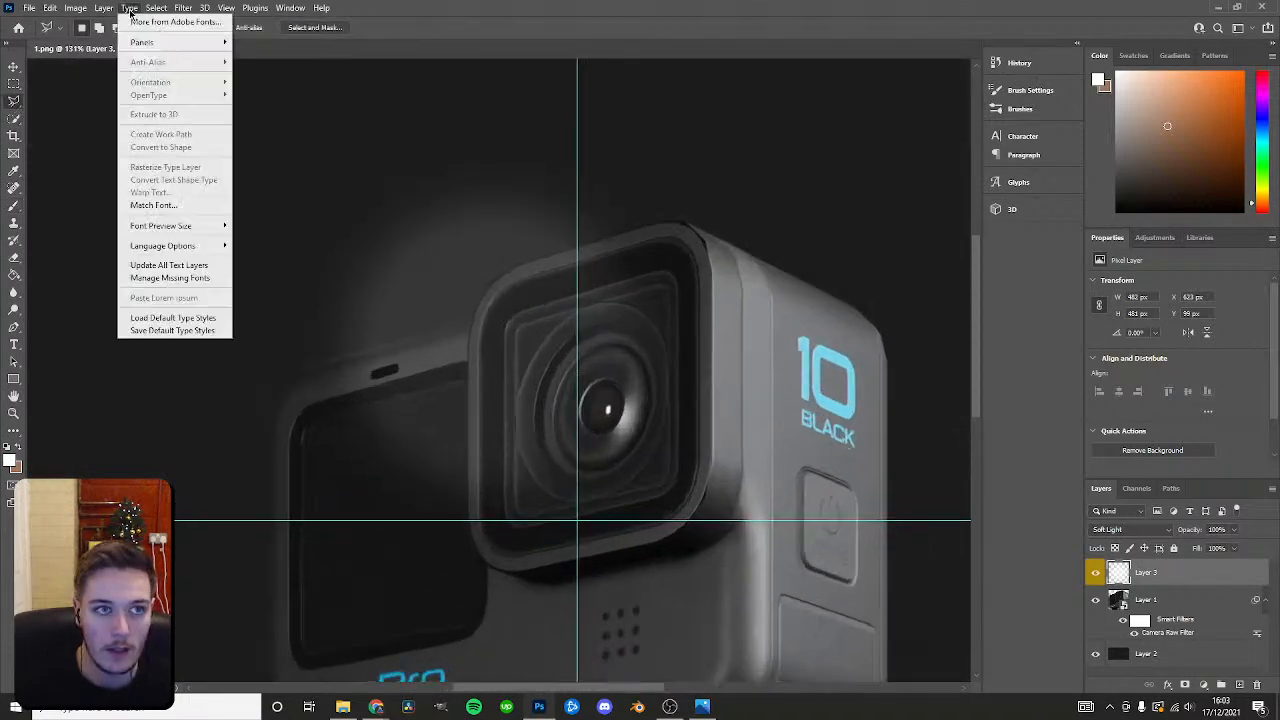
mouse_move(130, 19)
click(268, 19)
click(740, 210)
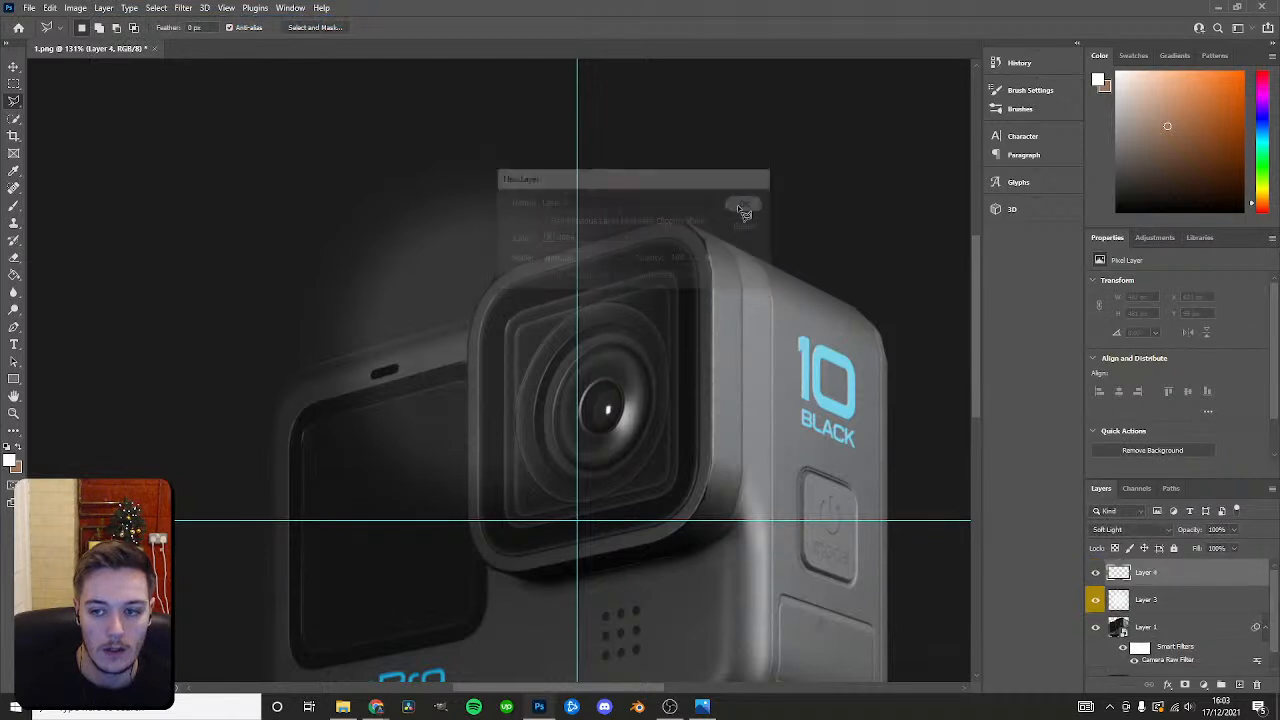
alt+scroll(498, 337, up, 3)
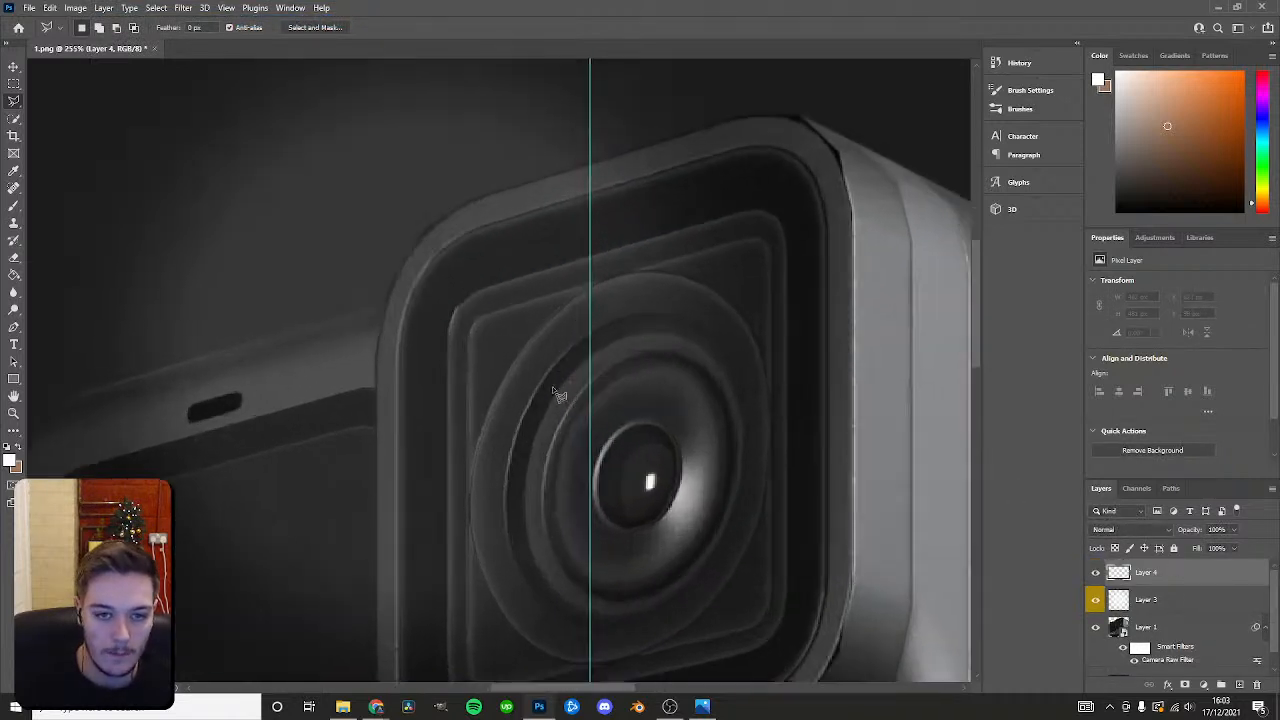
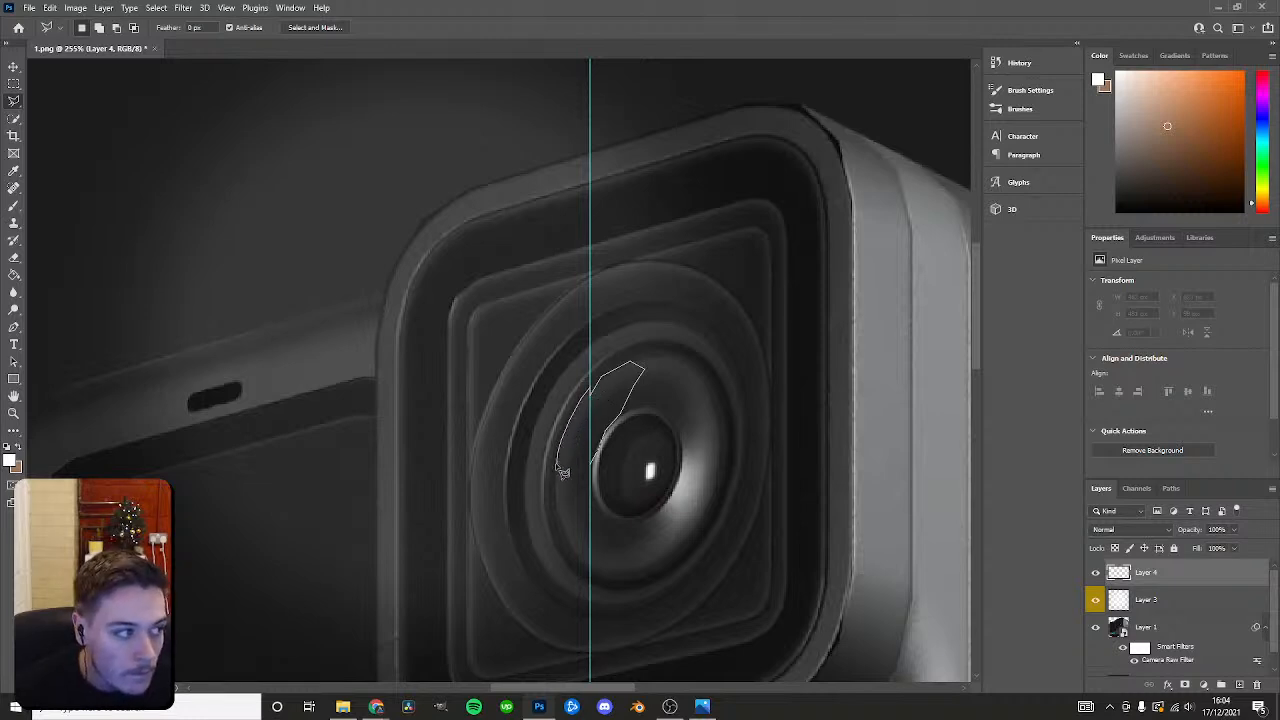
click(597, 472)
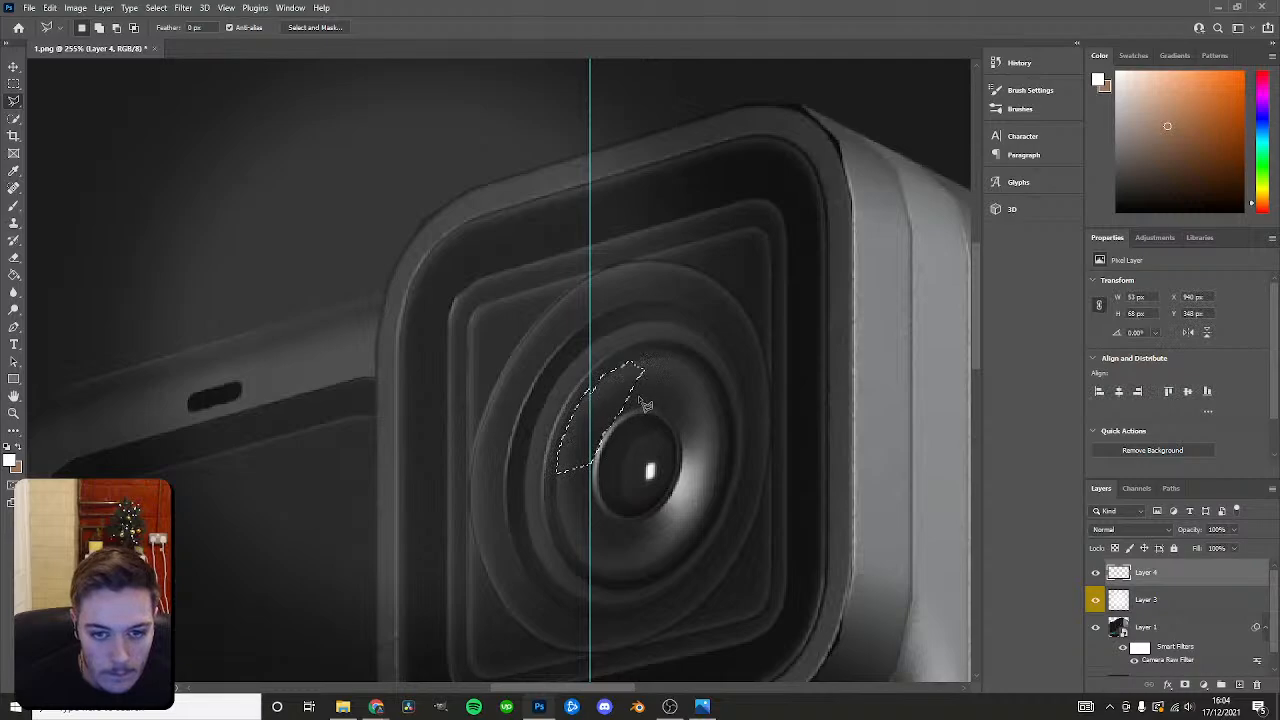
Paint the selected lens highlight white, deselect it, and reduce its layer's opacity to 61%.
key(b)
drag(543, 471, 543, 500)
click(157, 8)
click(168, 34)
alt+scroll(582, 424, down, 7)
alt+scroll(705, 392, down, 3)
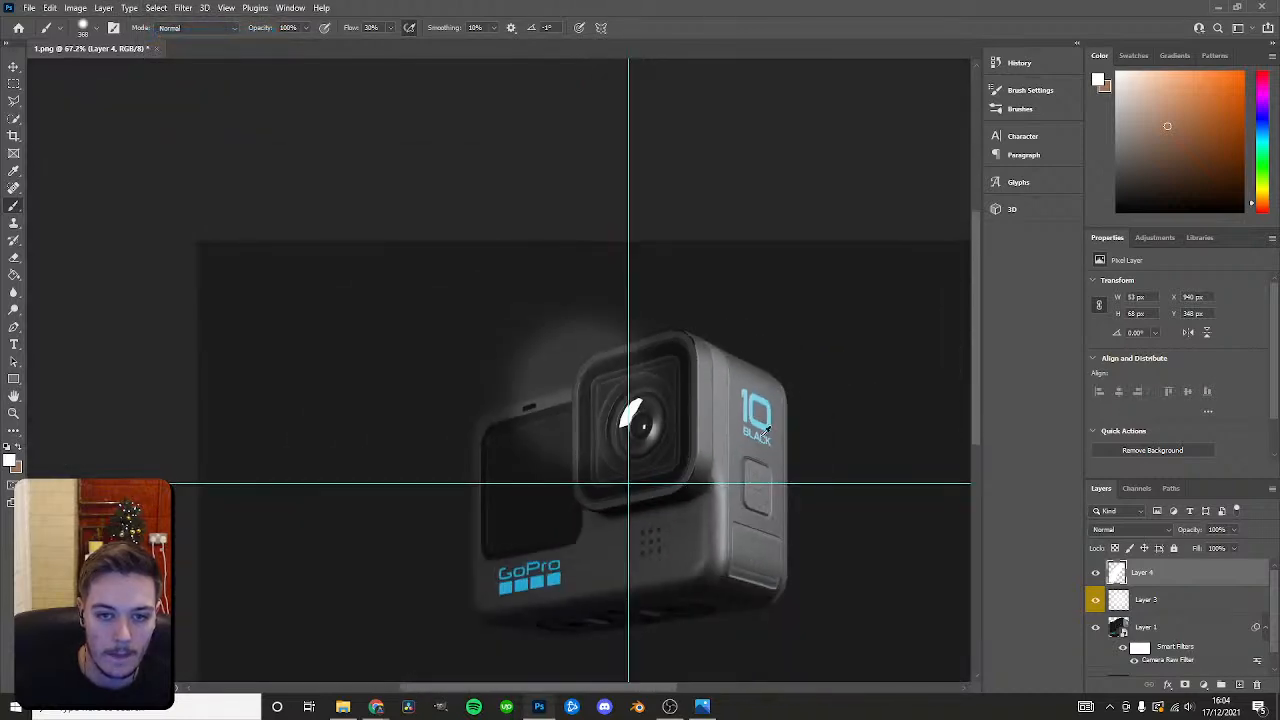
alt+scroll(684, 412, up, 3)
drag(1231, 549, 1204, 547)
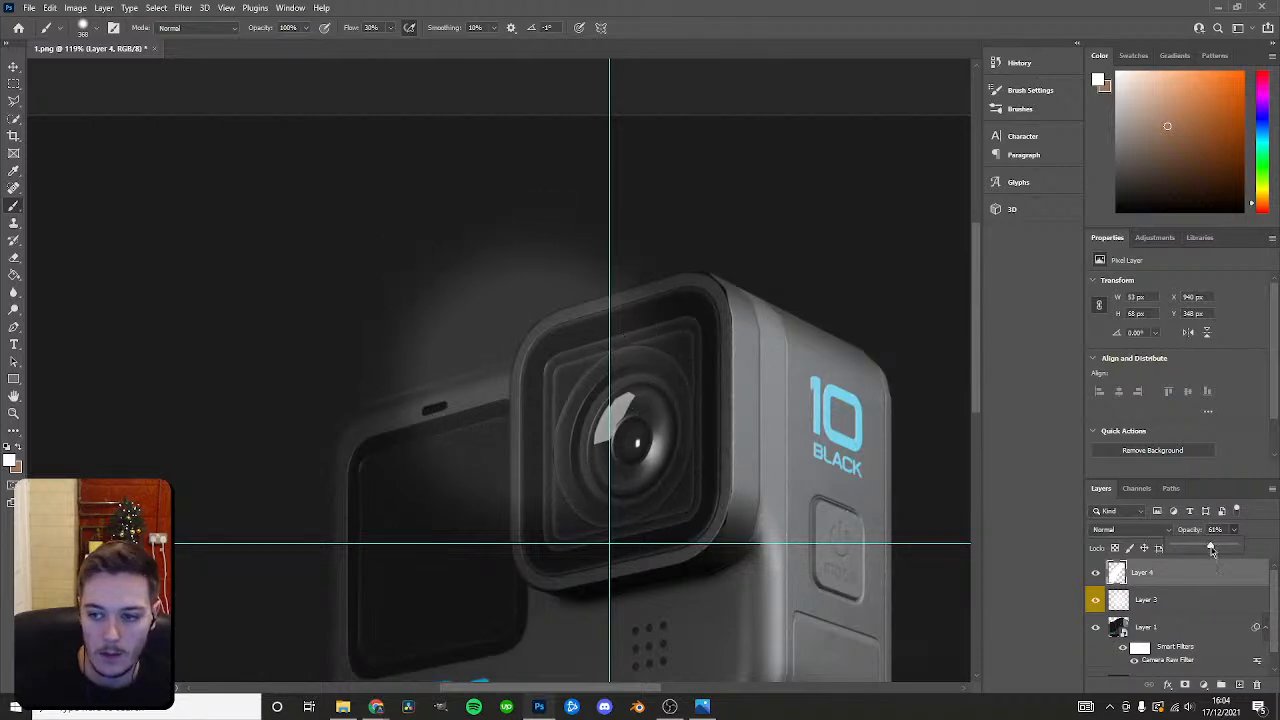
Smooth the highlight's upper-left edge by lassoing the missing area, painting it white and deselecting.
click(14, 100)
alt+scroll(588, 408, up, 2)
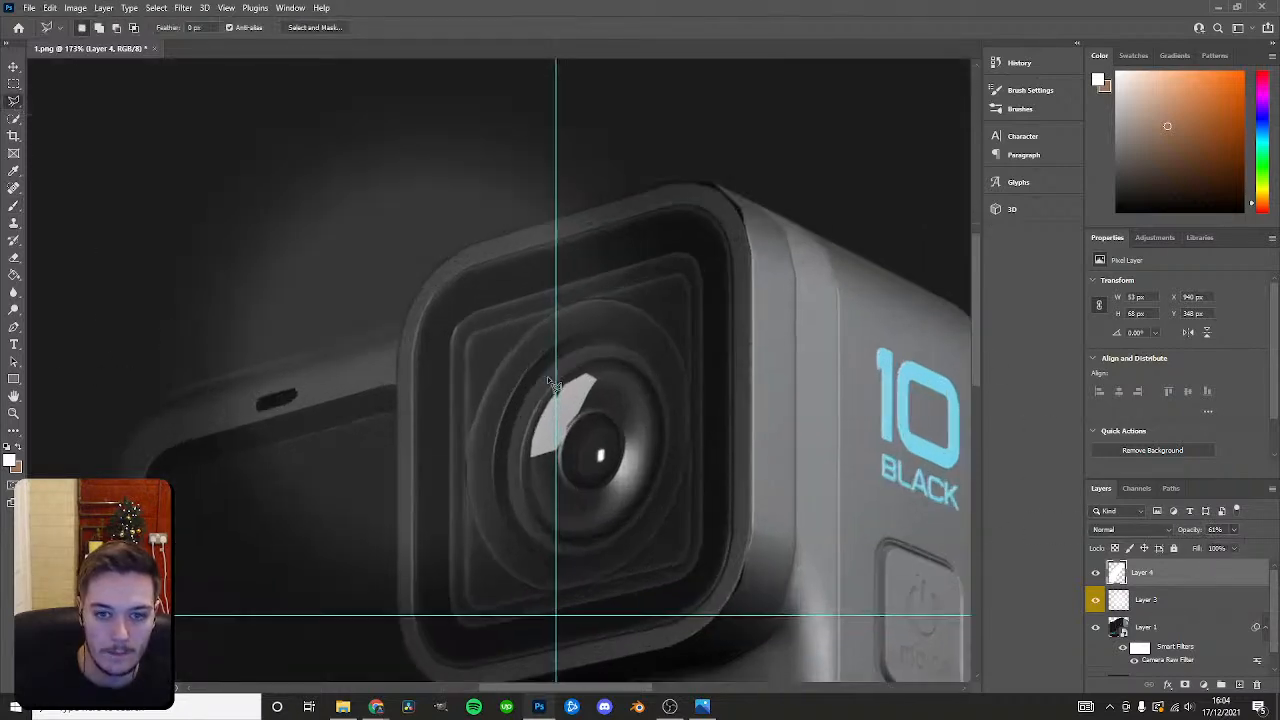
alt+scroll(588, 408, up, 6)
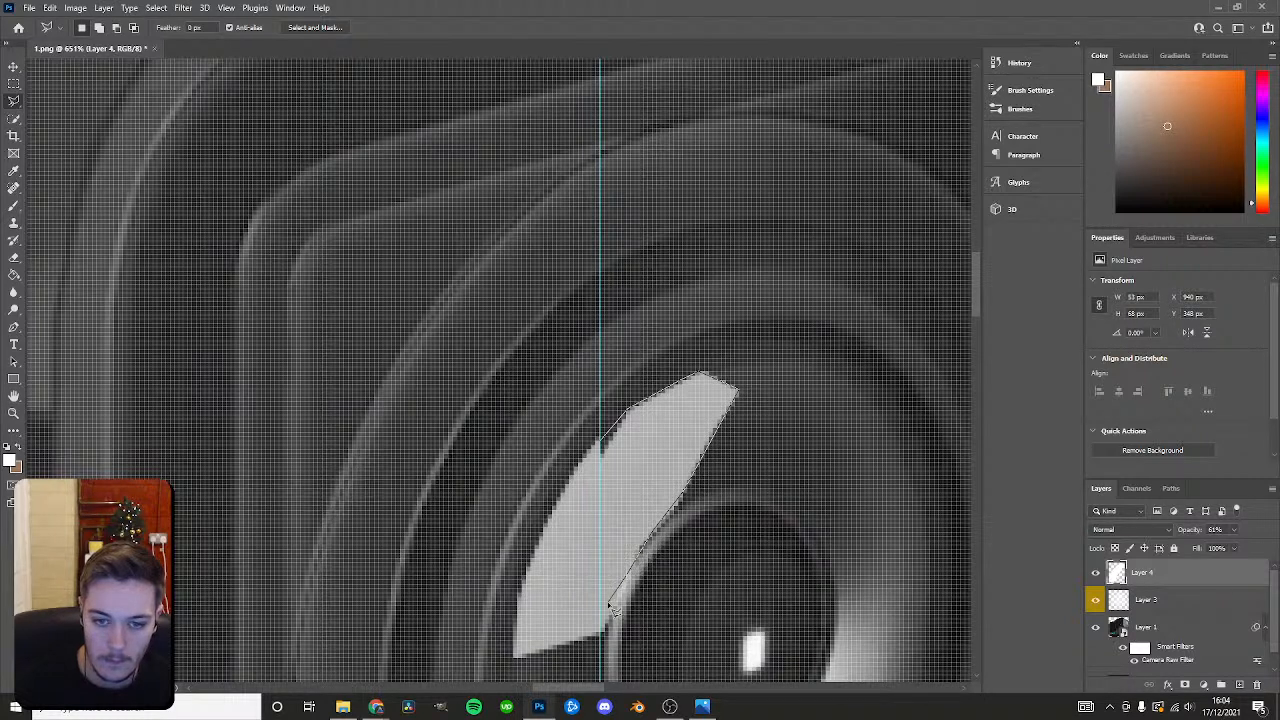
click(604, 447)
key(b)
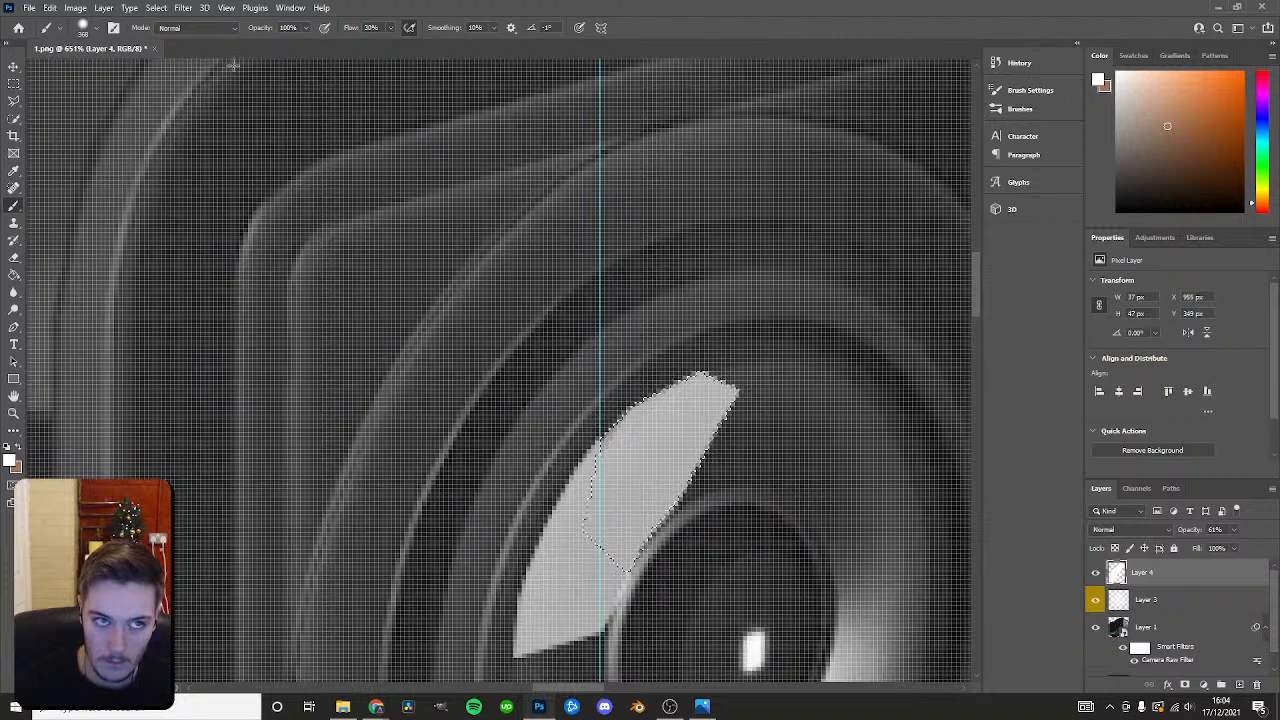
click(156, 7)
click(170, 36)
alt+scroll(713, 389, down, 6)
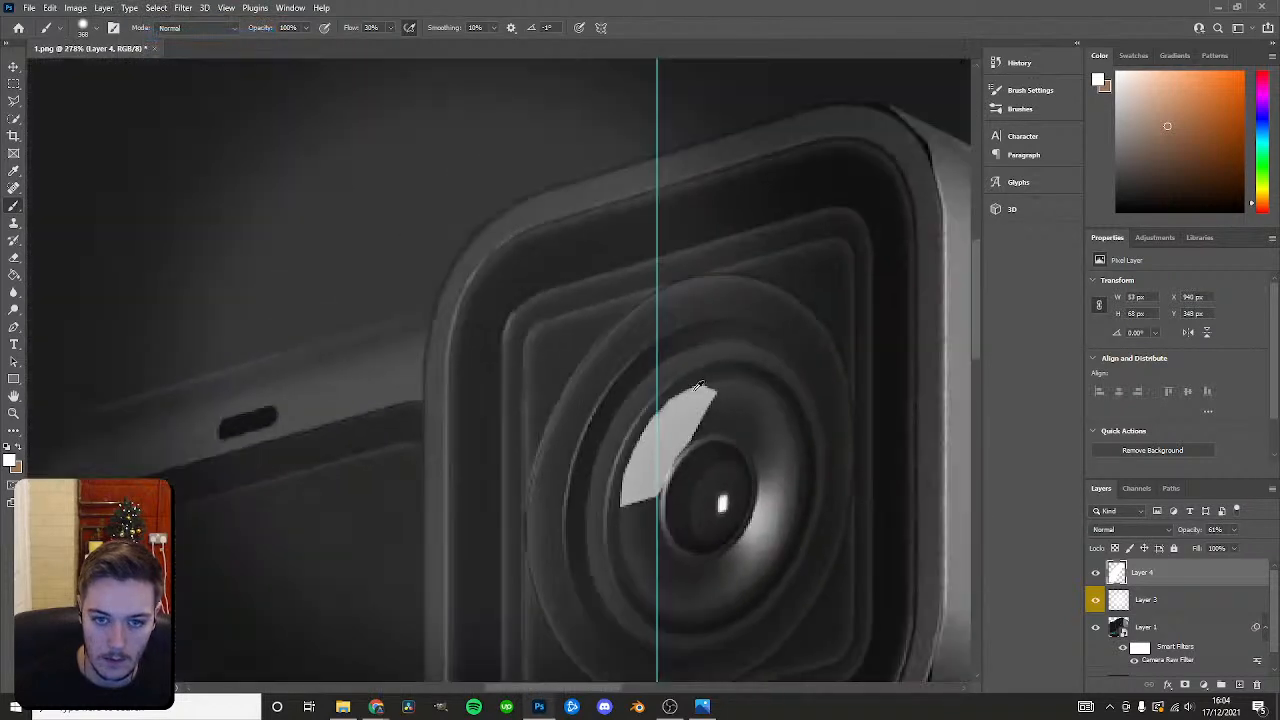
Fill the small notch where the highlight meets the inner lens with a white-painted lasso selection, and deselect.
click(13, 101)
alt+scroll(648, 410, up, 6)
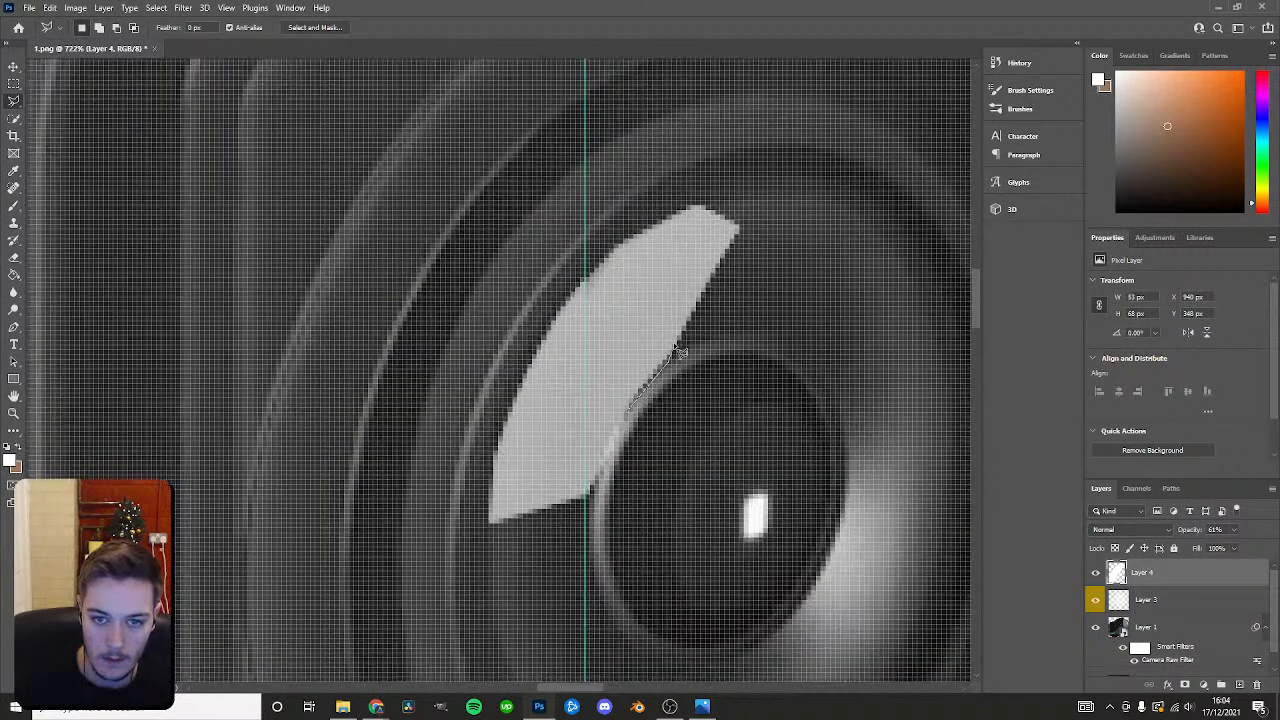
drag(633, 418, 628, 410)
key(b)
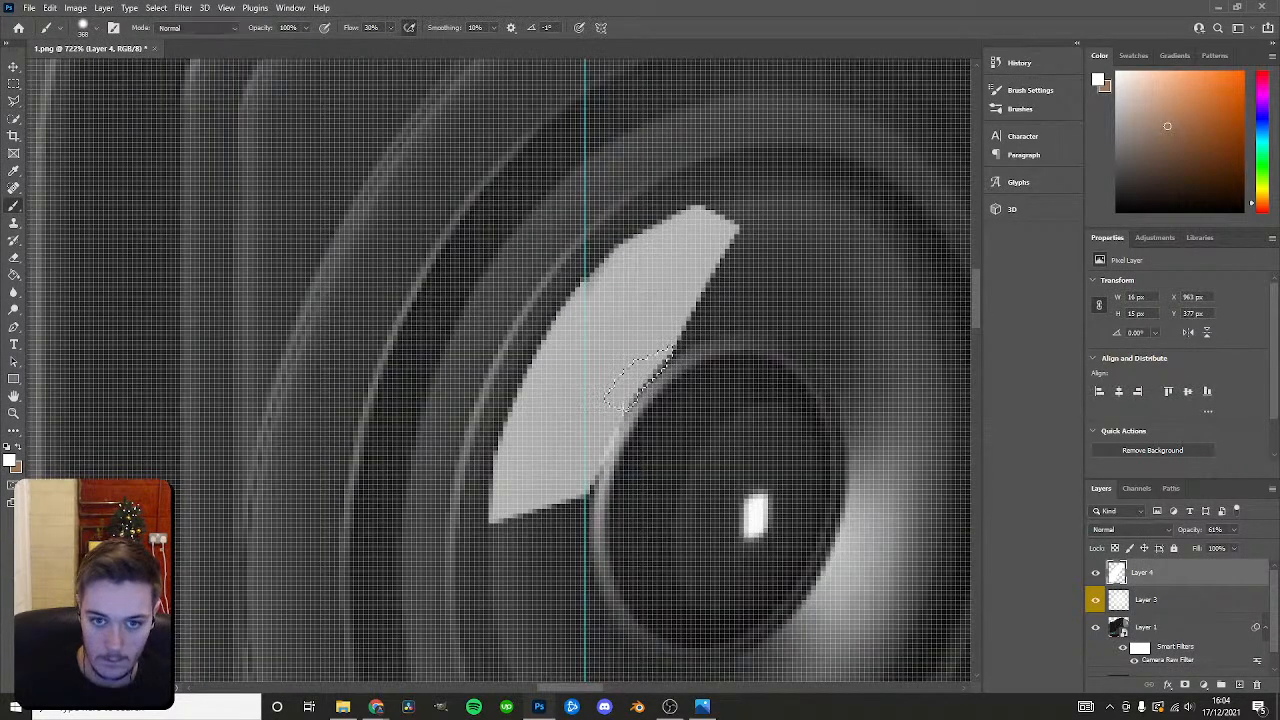
click(156, 8)
click(170, 34)
alt+scroll(580, 389, down, 6)
Add a layer mask to the Soft Light glow layer and prepare a smaller, harder black brush for masking.
click(1144, 599)
click(1185, 684)
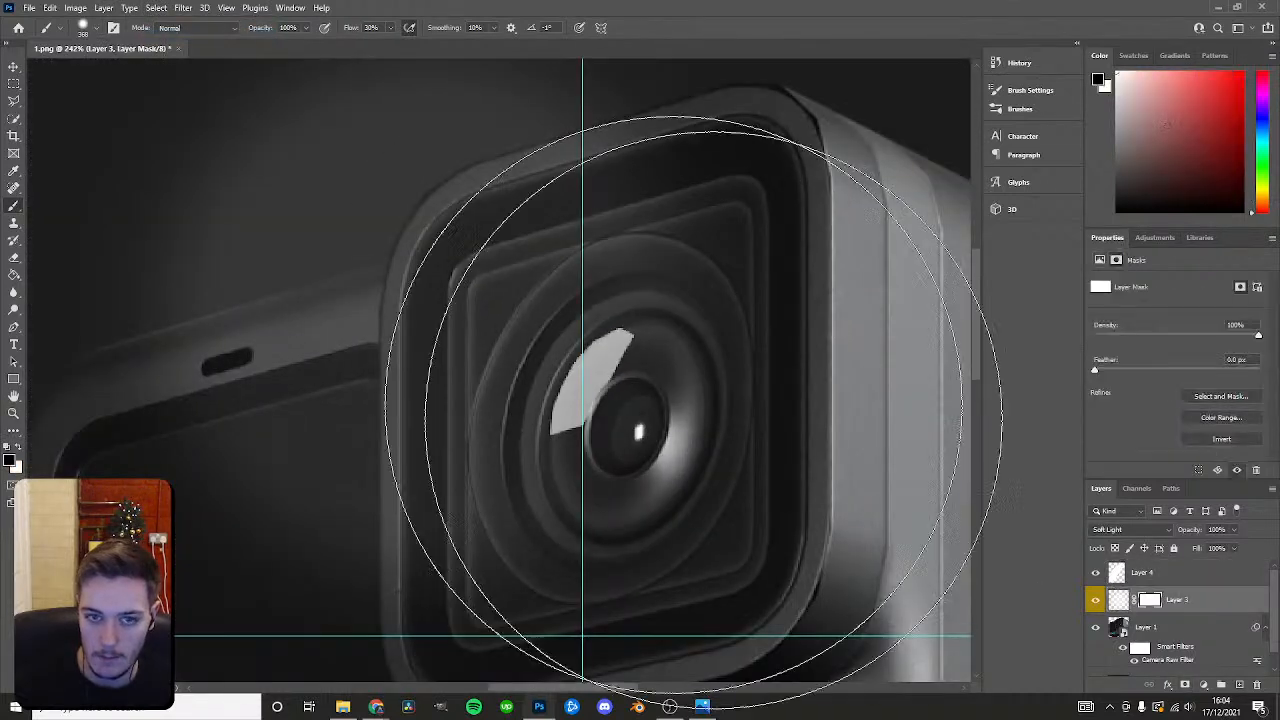
alt+scroll(418, 335, down, 5)
right_click(421, 349)
key(Escape)
key(x)
mouse_move(434, 394)
alt+right_down()
mouse_move(443, 451)
mouse_move(417, 606)
mouse_move(405, 600)
alt+right_up()
mouse_move(300, 380)
alt+right_down()
mouse_move(290, 385)
mouse_move(309, 400)
alt+right_up()
Lasso the area outside the lens housing's upper-left edge, mask out the spilled glow there with black, and deselect.
click(16, 100)
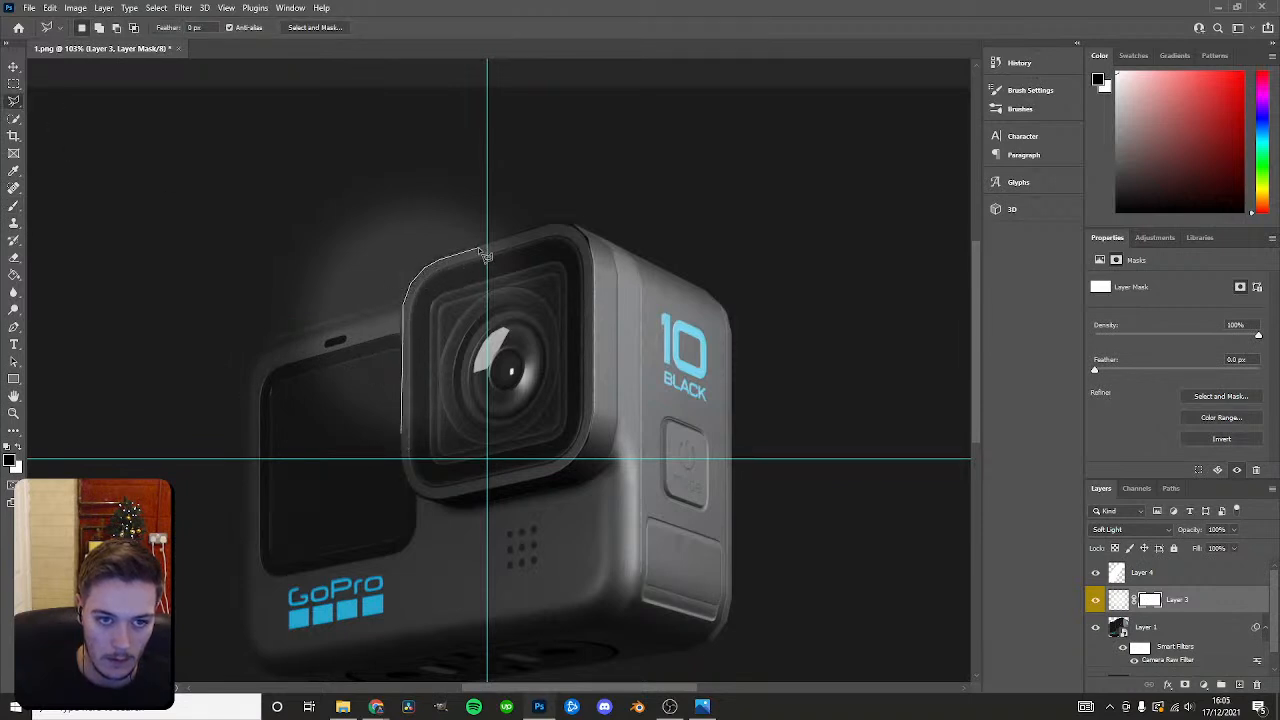
mouse_move(505, 241)
mouse_down()
mouse_move(90, 206)
mouse_move(455, 453)
mouse_move(402, 436)
mouse_up()
key(b)
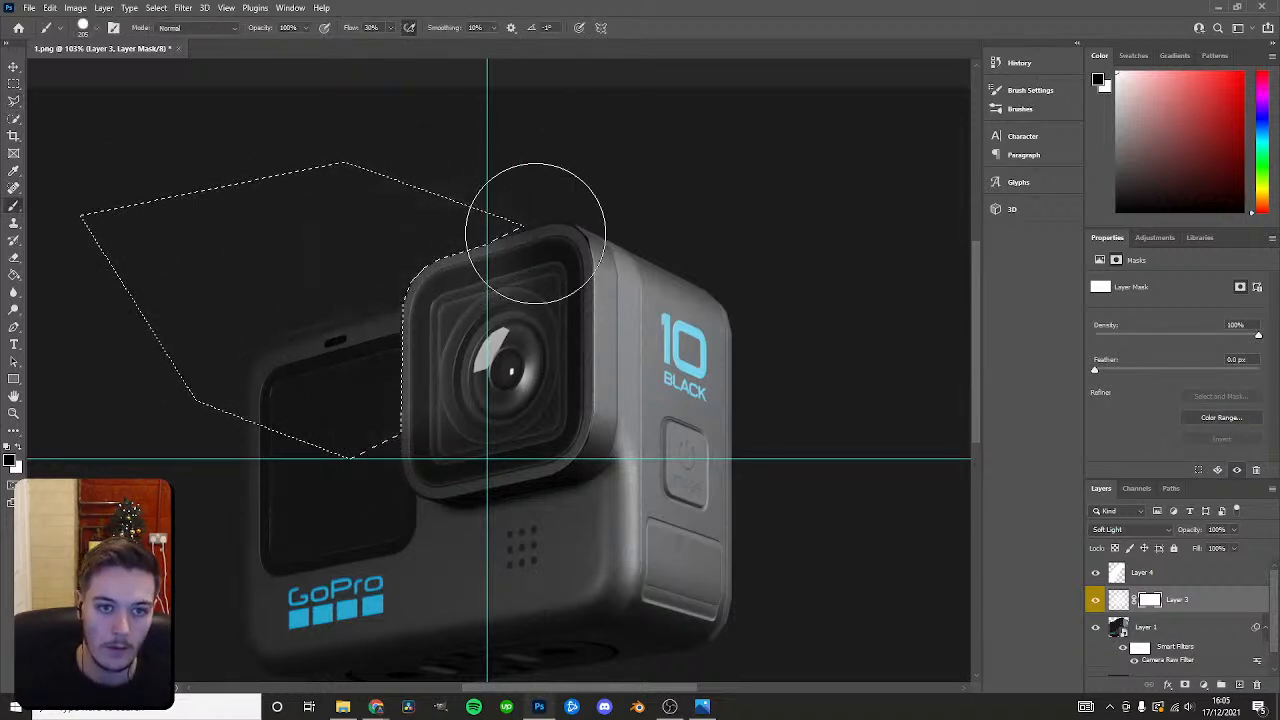
click(156, 7)
click(168, 31)
alt+scroll(343, 327, down, 2)
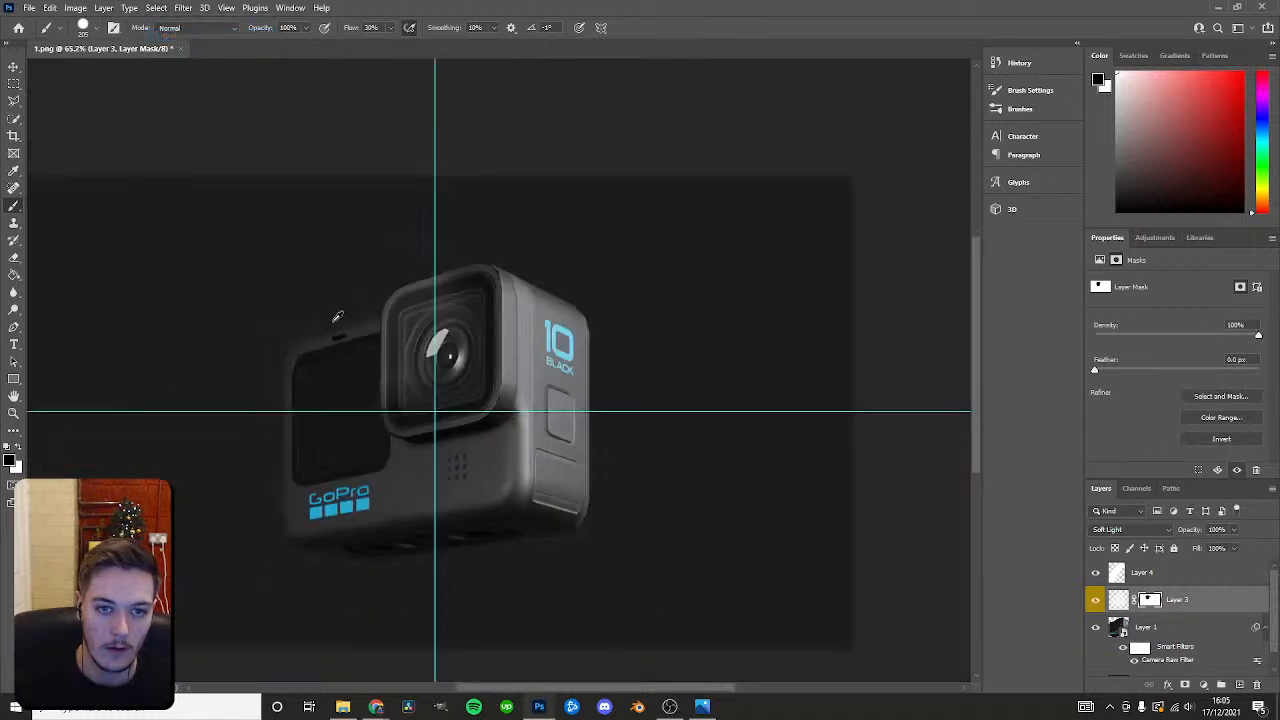
alt+scroll(322, 278, up, 1)
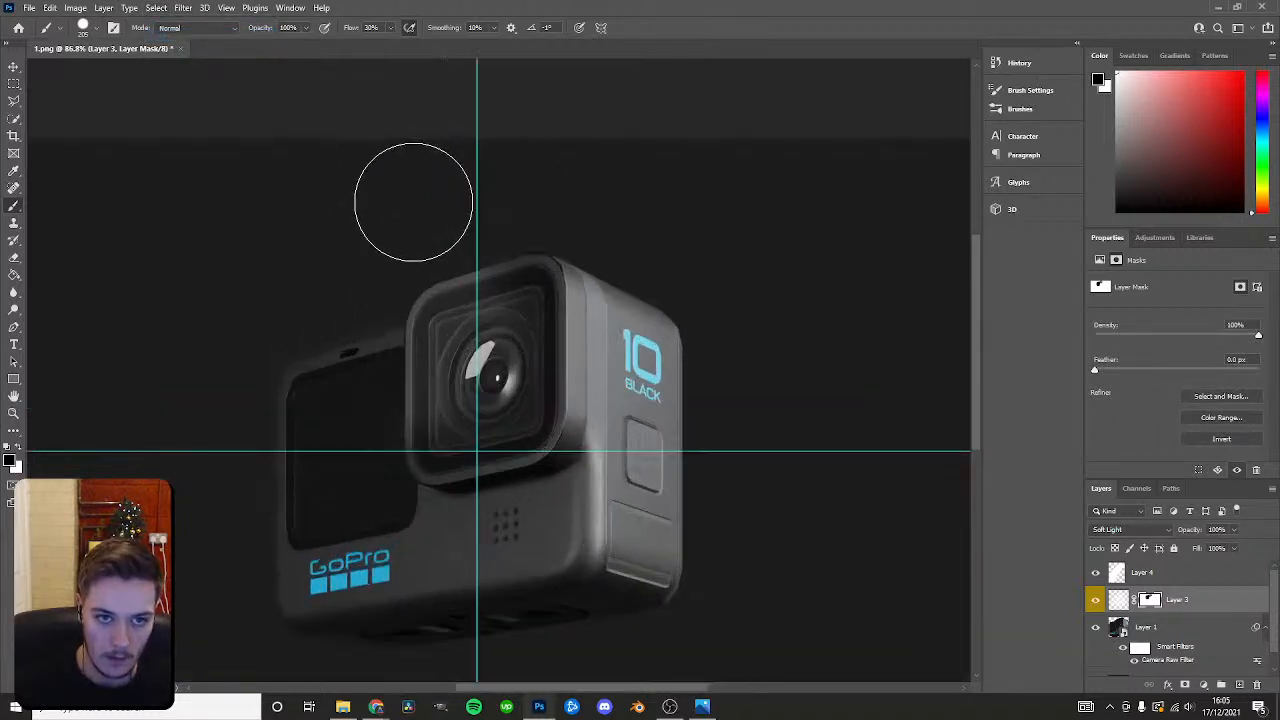
alt+scroll(313, 430, up, 2)
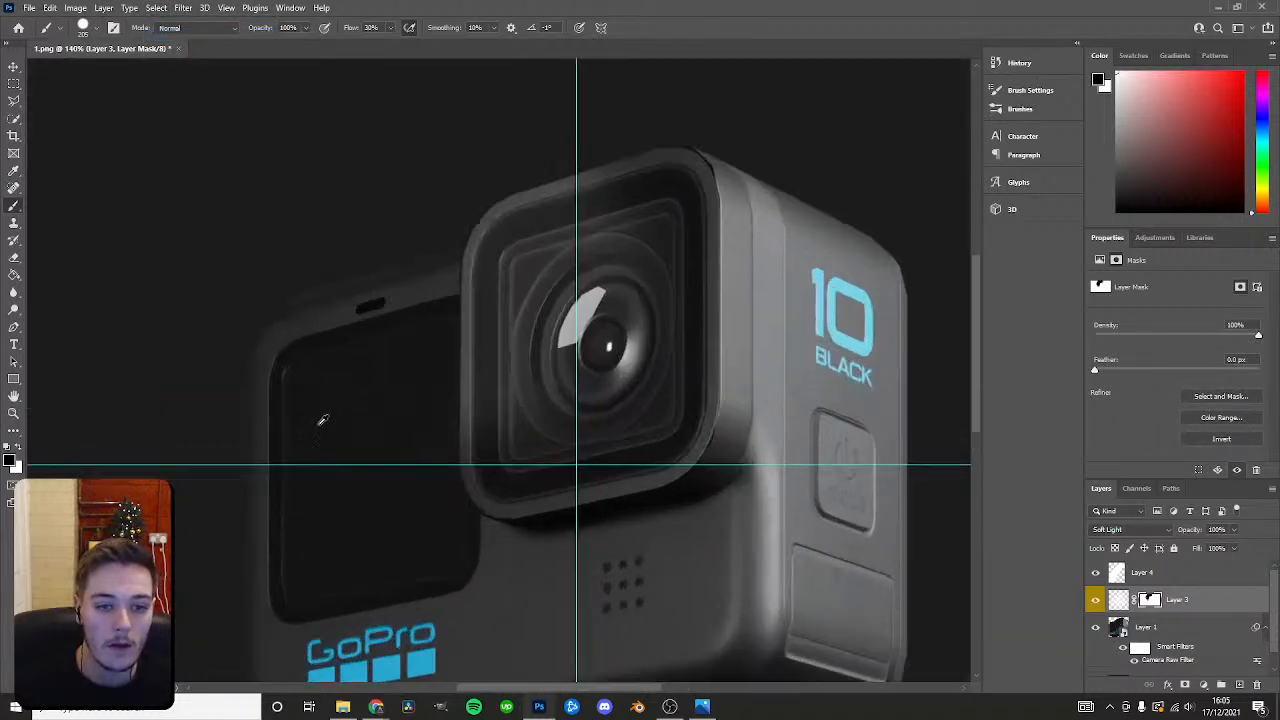
Lasso the area just outside the lens housing's left edge, mask out the spilled glow there with black, and deselect.
click(14, 101)
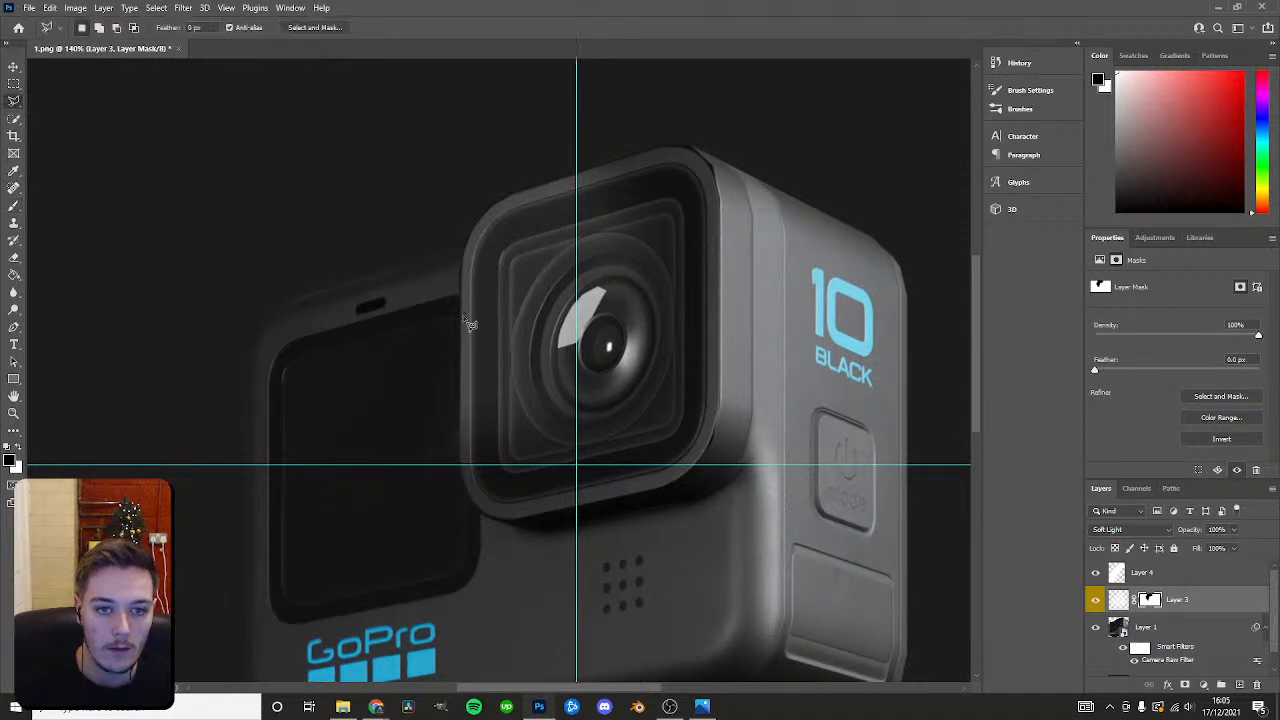
drag(468, 499, 463, 499)
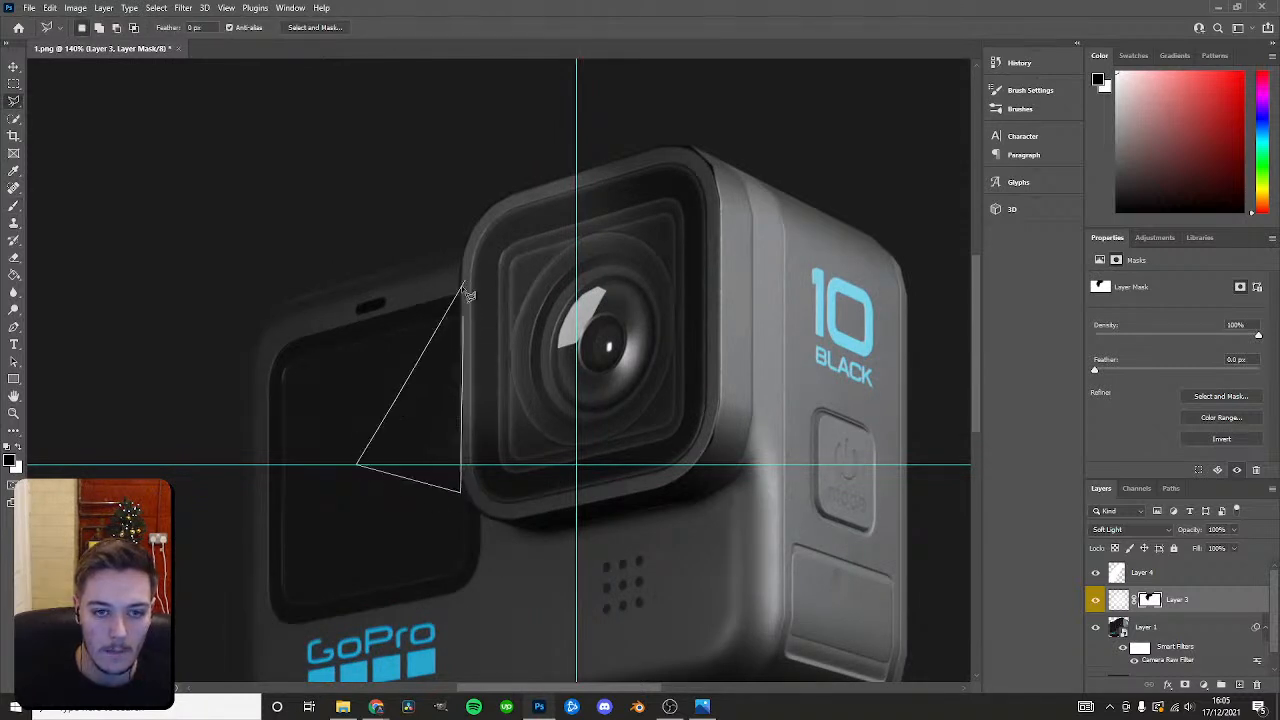
click(463, 323)
key(b)
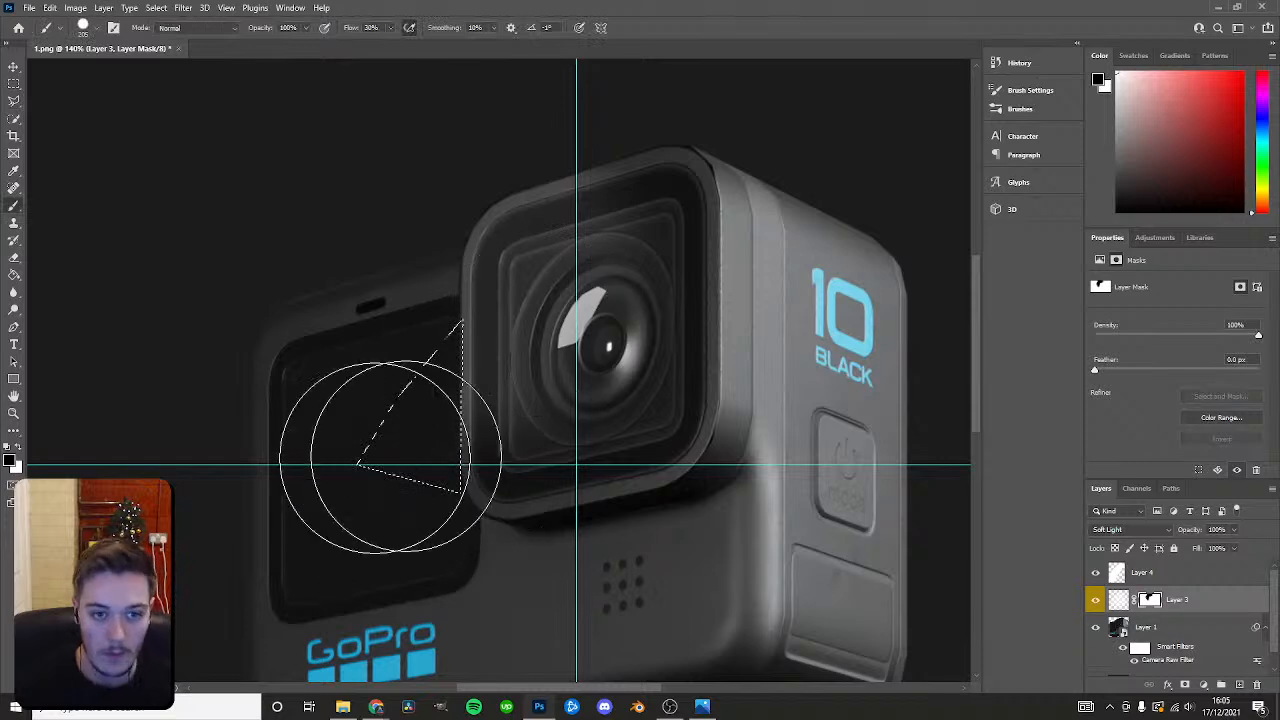
click(156, 8)
click(170, 34)
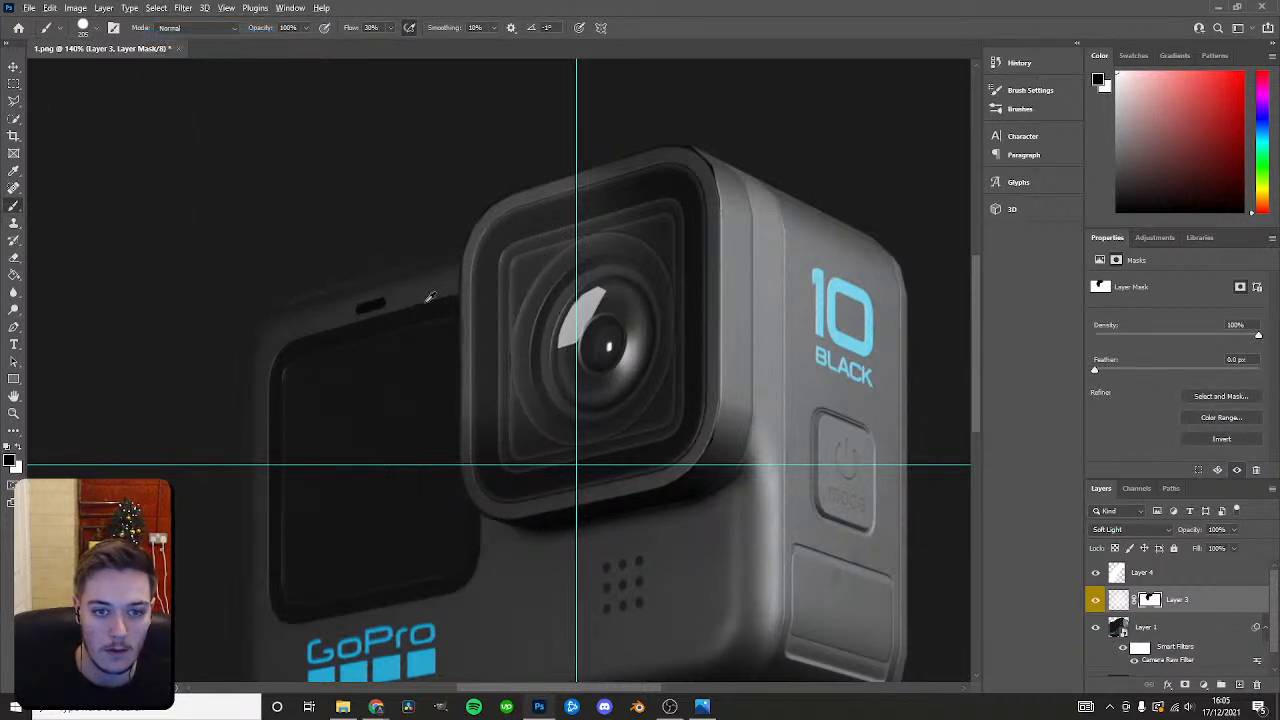
Lower the lens highlight layer's opacity to 60% and add a layer mask to it.
alt+scroll(420, 295, down, 8)
alt+scroll(413, 421, down, 3)
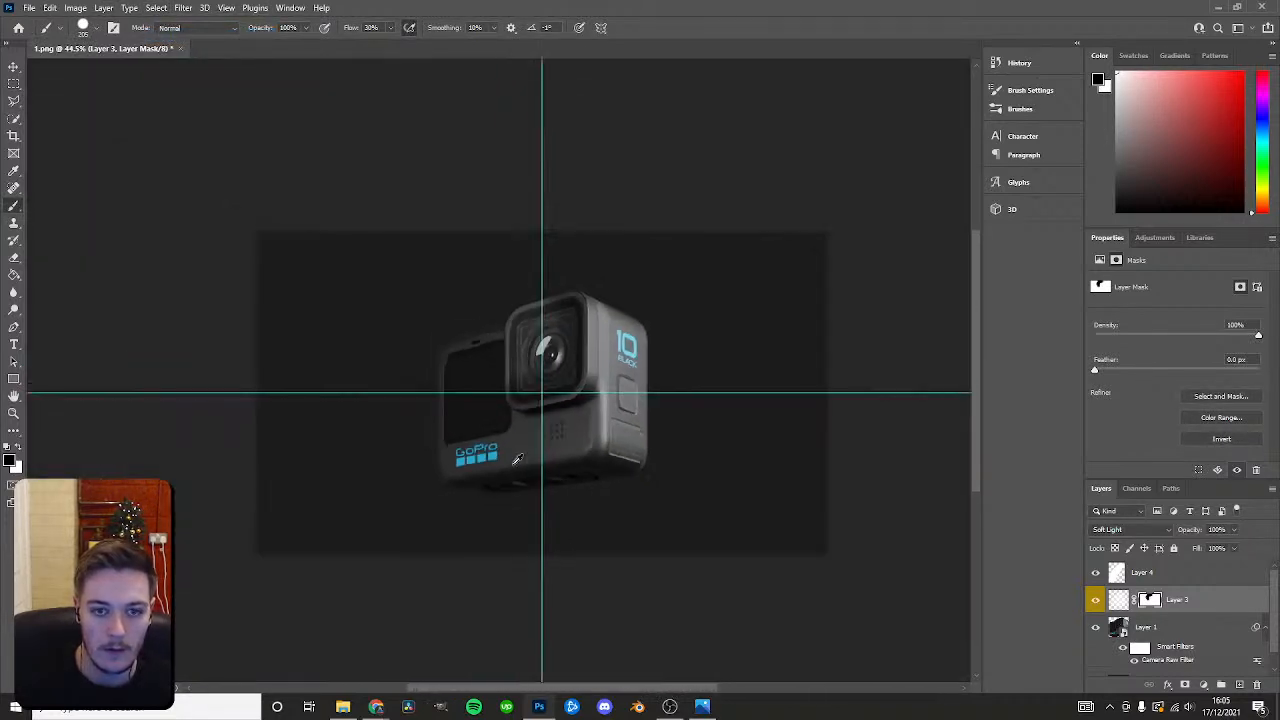
alt+scroll(413, 421, up, 2)
click(1180, 574)
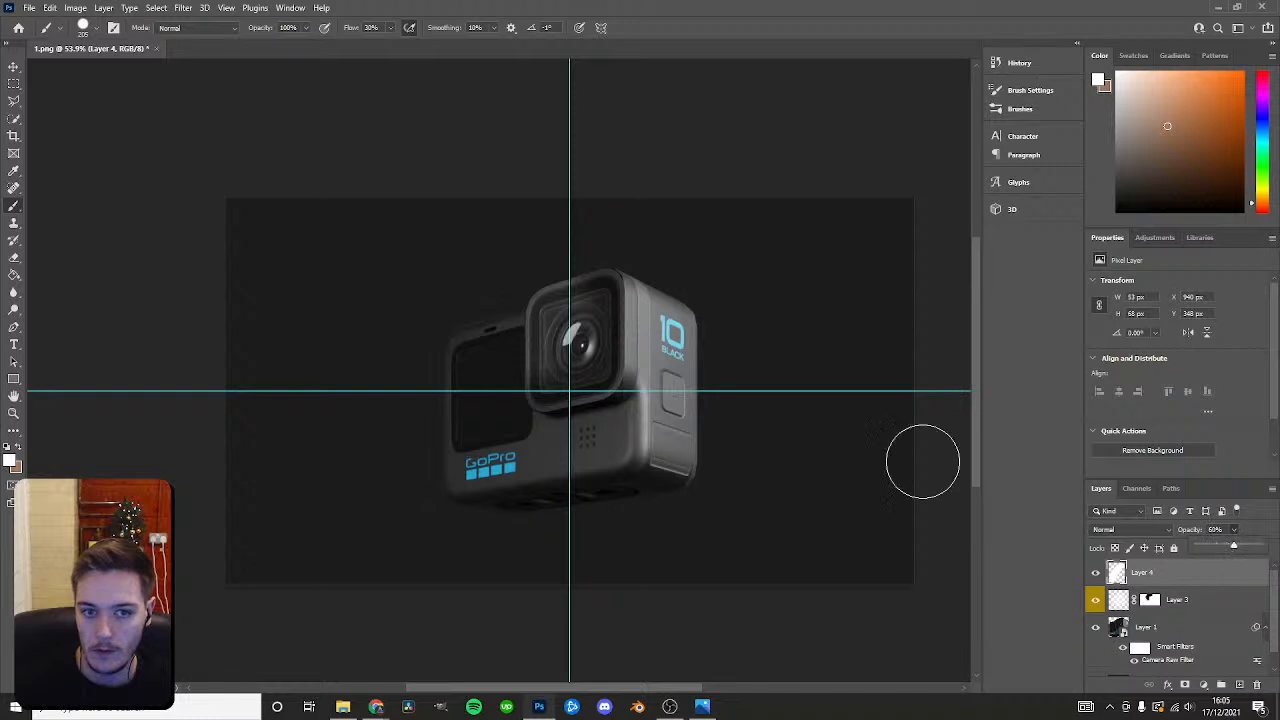
alt+scroll(636, 357, up, 1)
alt+scroll(631, 360, up, 4)
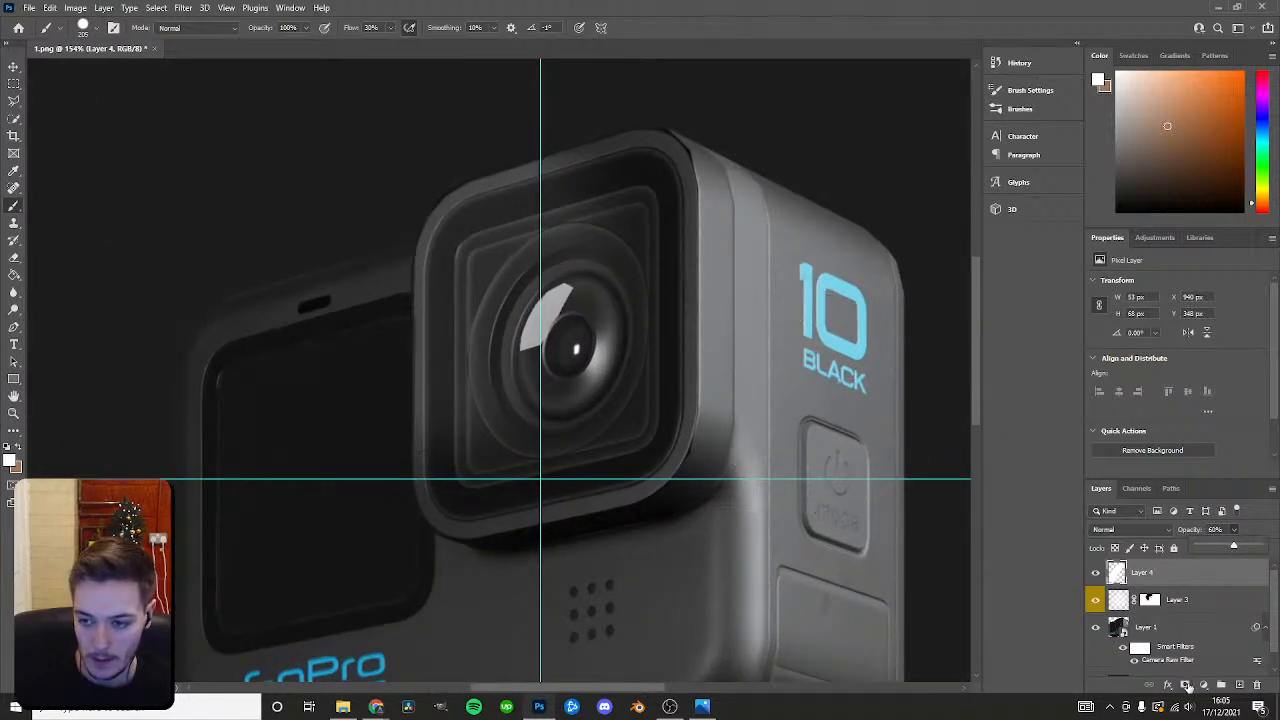
click(1186, 685)
Prepare a black brush of about 40 px at 100% flow and mask the highlight's inner edge around the inner lens.
key(x)
alt+scroll(640, 371, up, 5)
alt+right_drag(664, 391, 546, 391)
alt+right_drag(726, 356, 680, 356)
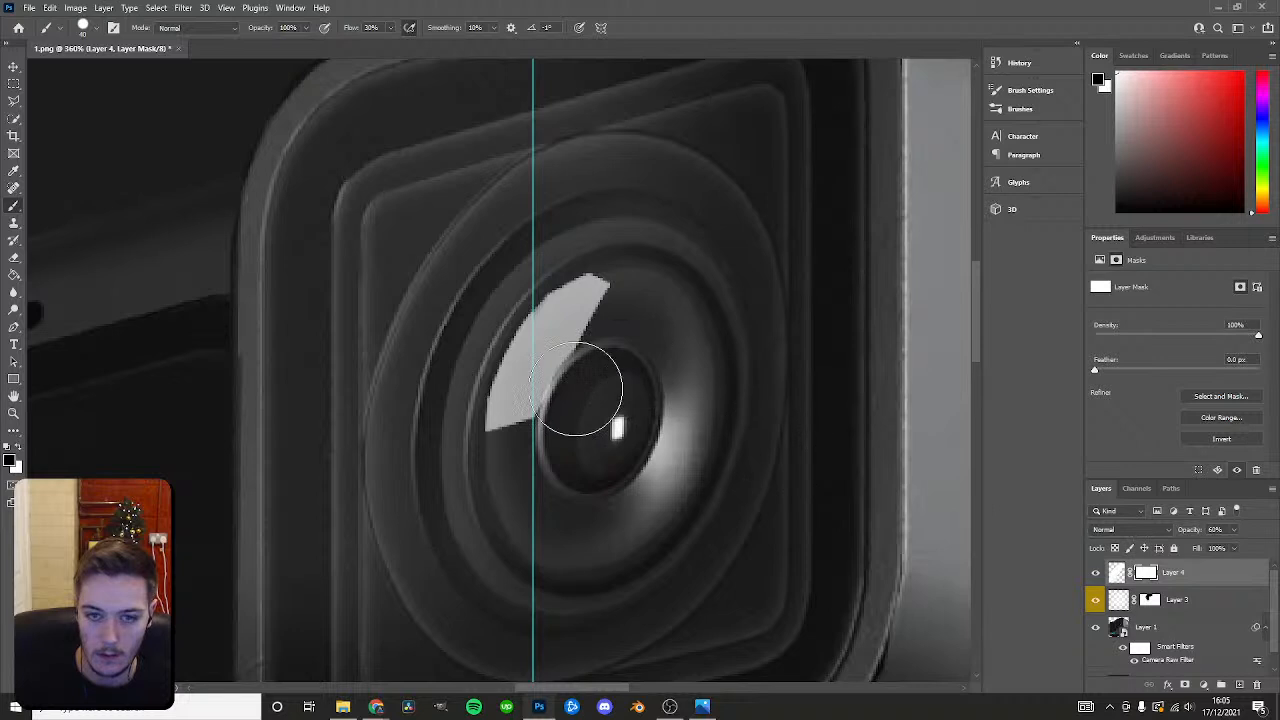
click(391, 28)
drag(391, 43, 440, 45)
mouse_move(623, 392)
mouse_down()
mouse_move(606, 366)
mouse_move(607, 380)
mouse_up()
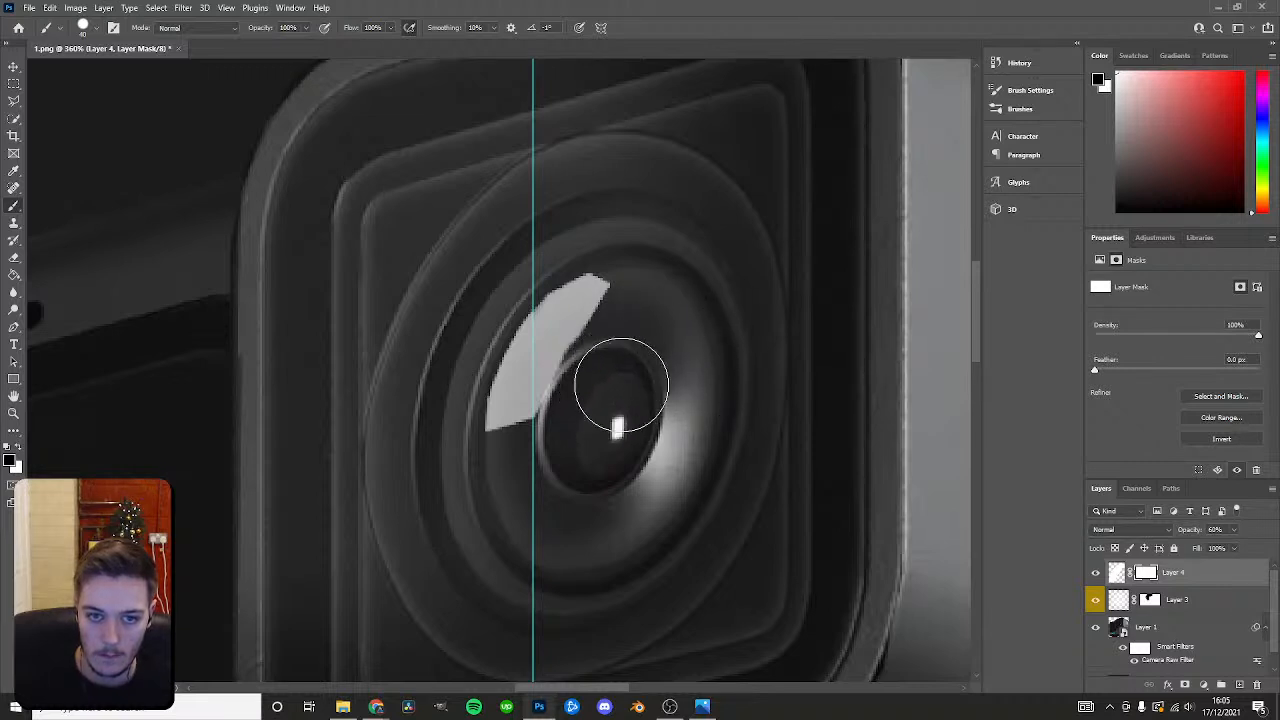
Readjust the brush, touch up the highlight's mask near the inner lens, and lower the layer's opacity to about 49%.
alt+scroll(621, 382, down, 8)
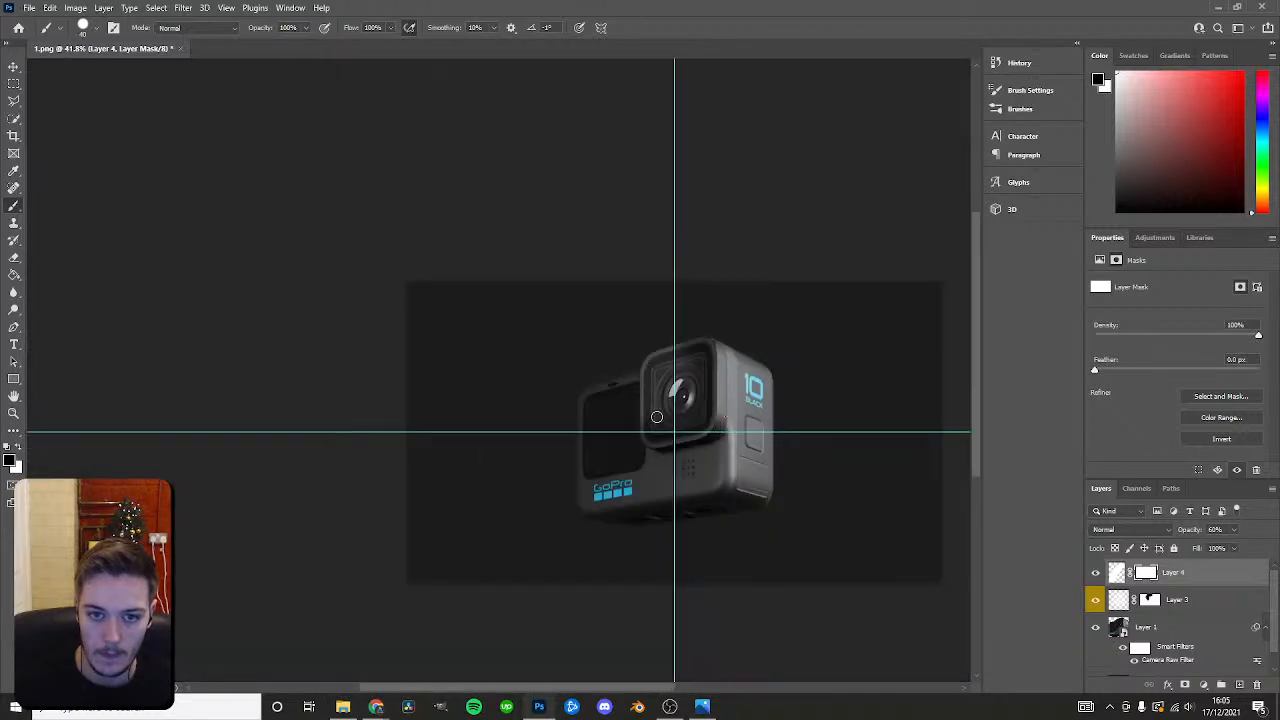
alt+scroll(660, 510, up, 1)
alt+scroll(730, 385, up, 7)
mouse_move(524, 252)
alt+right_down()
mouse_move(547, 228)
mouse_move(520, 185)
alt+right_up()
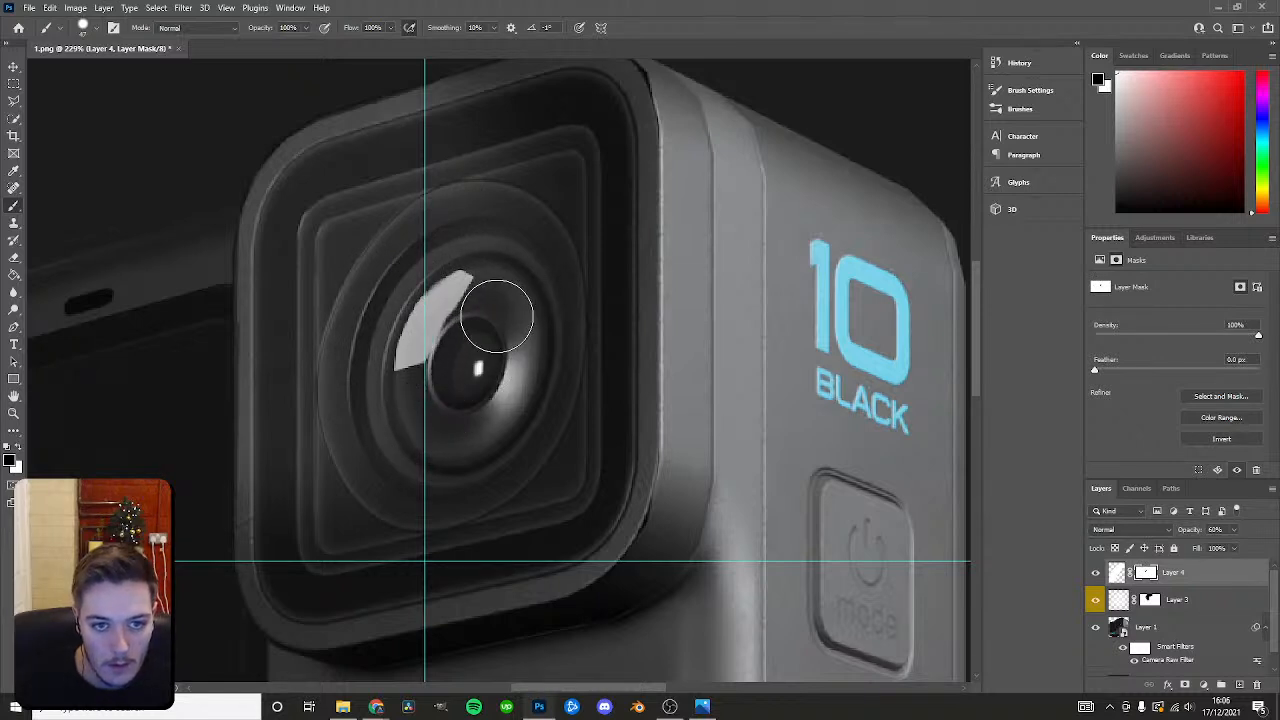
alt+scroll(531, 319, down, 5)
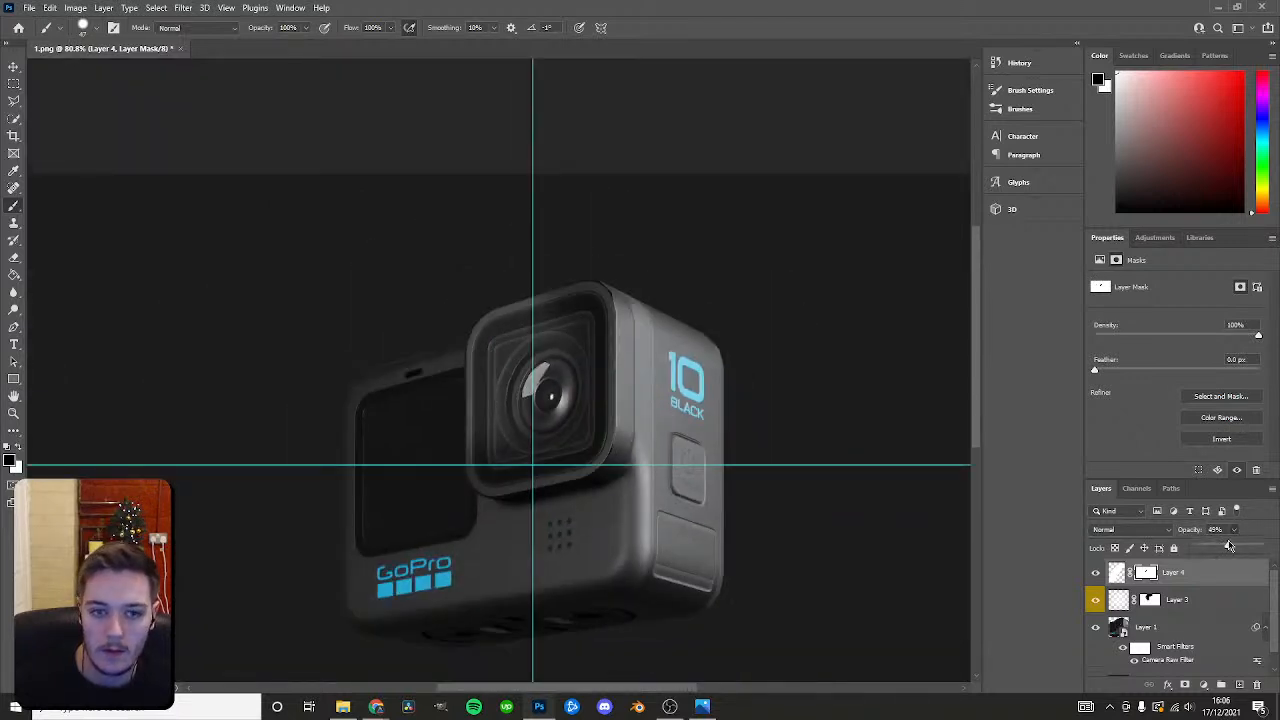
alt+scroll(600, 393, down, 4)
Change the glow layer (Layer 3) to Screen blend mode and reduce its opacity to 26%.
click(1238, 593)
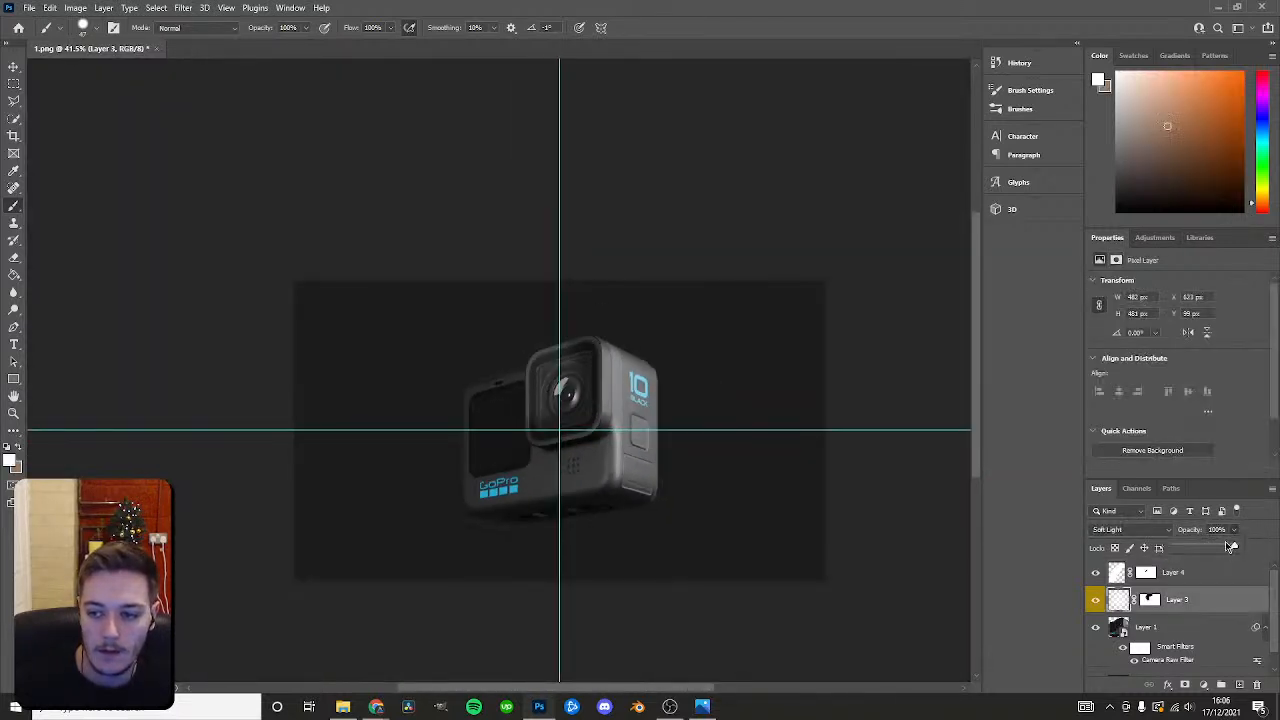
click(1127, 531)
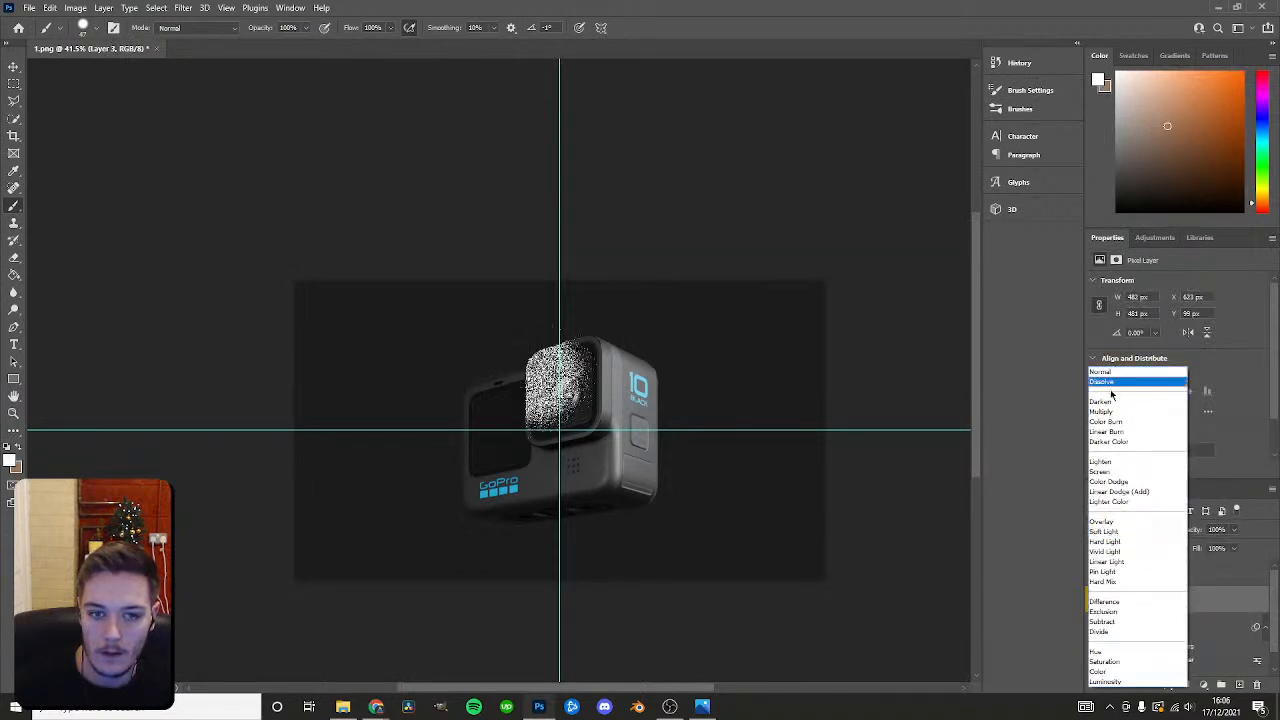
click(1116, 471)
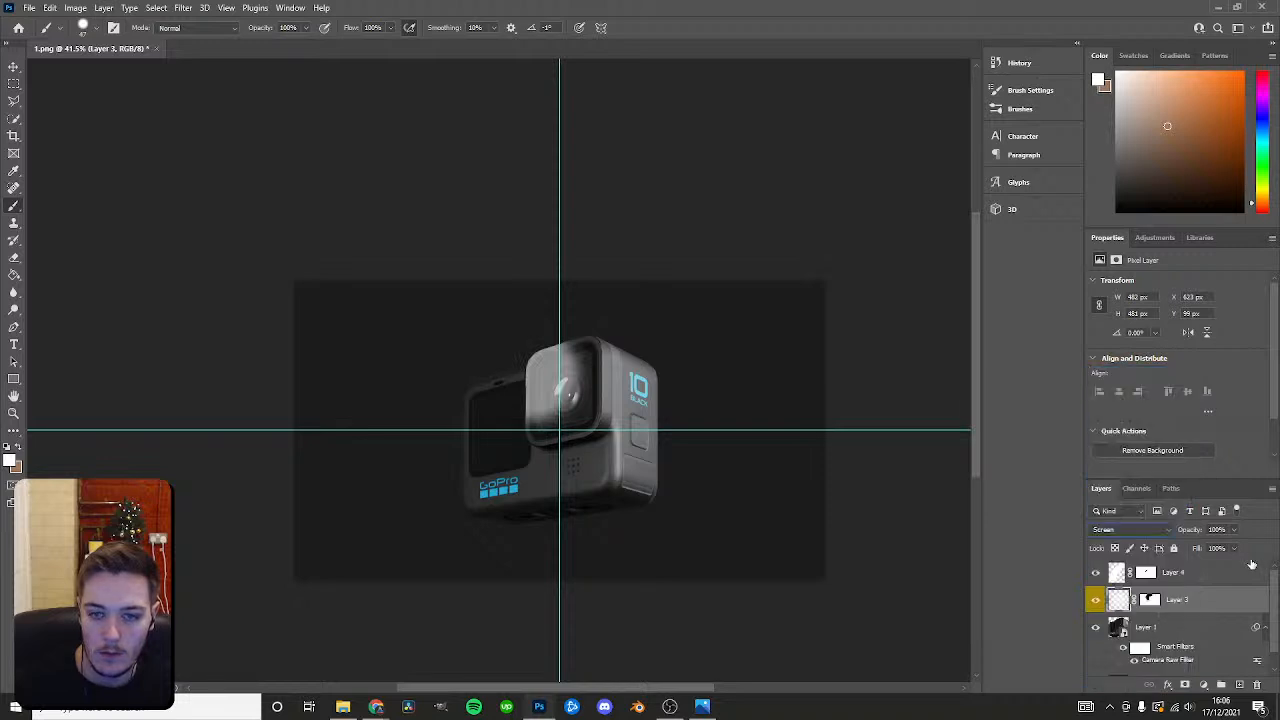
drag(1183, 548, 1190, 550)
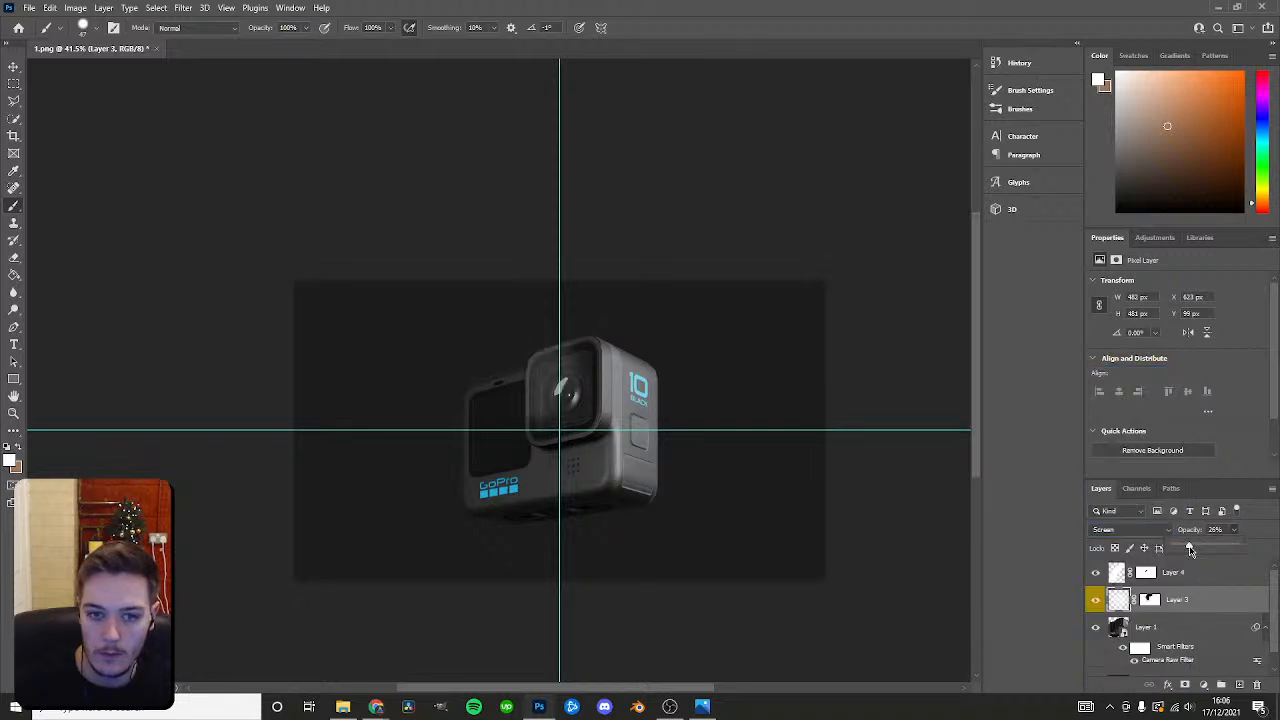
scroll(593, 430, down, 1)
alt+scroll(544, 407, up, 5)
alt+scroll(515, 385, down, 5)
alt+scroll(479, 371, up, 2)
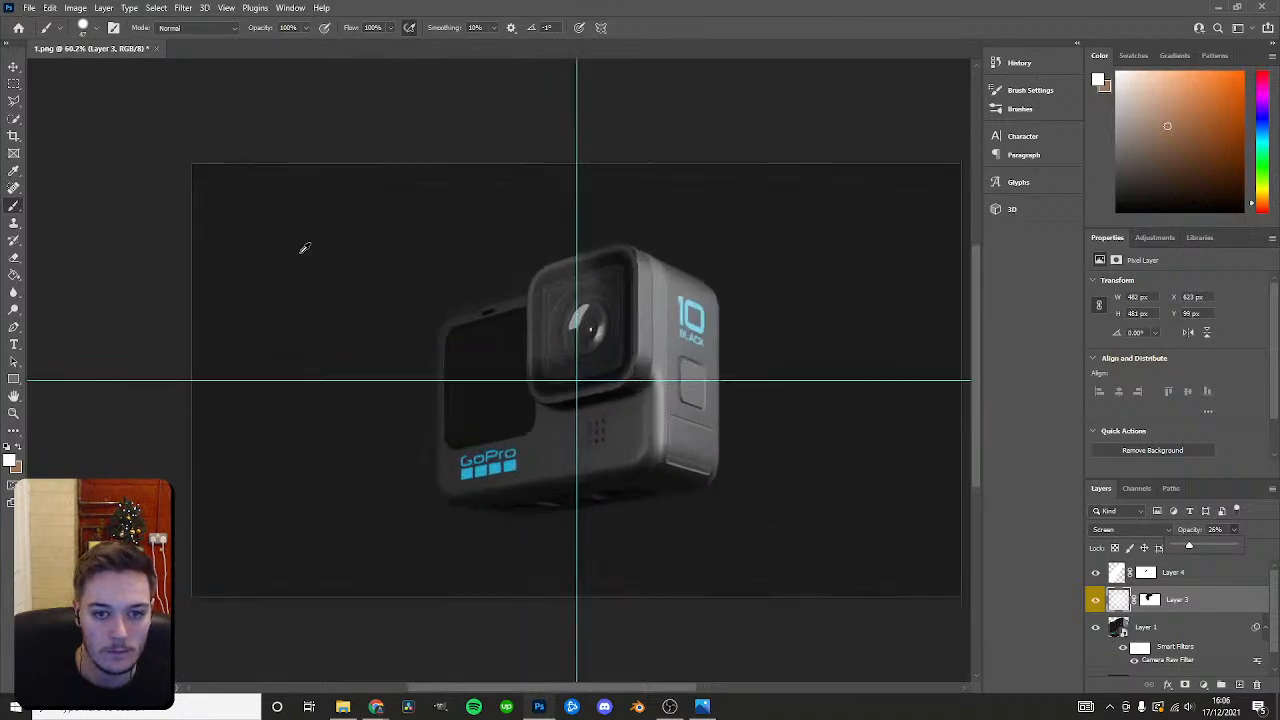
Move the vertical guide off the canvas to the left and the horizontal guide below it.
click(13, 66)
alt+scroll(723, 391, up, 2)
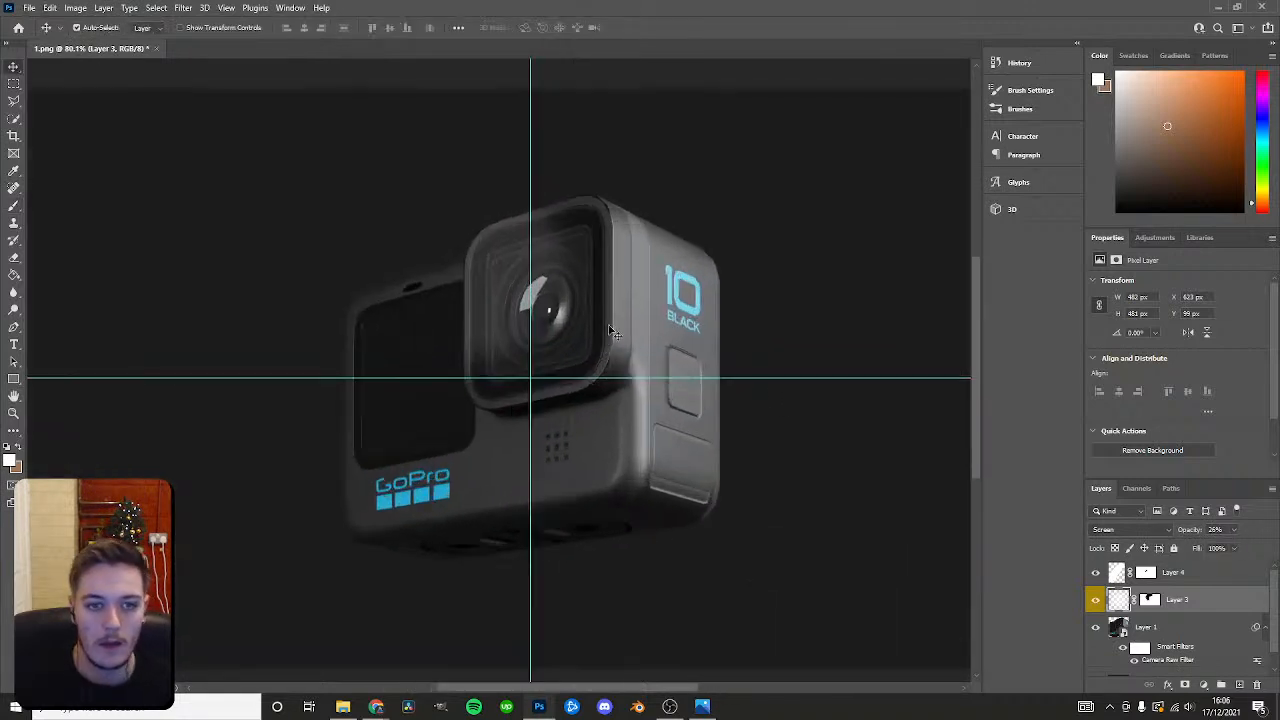
alt+scroll(603, 354, down, 2)
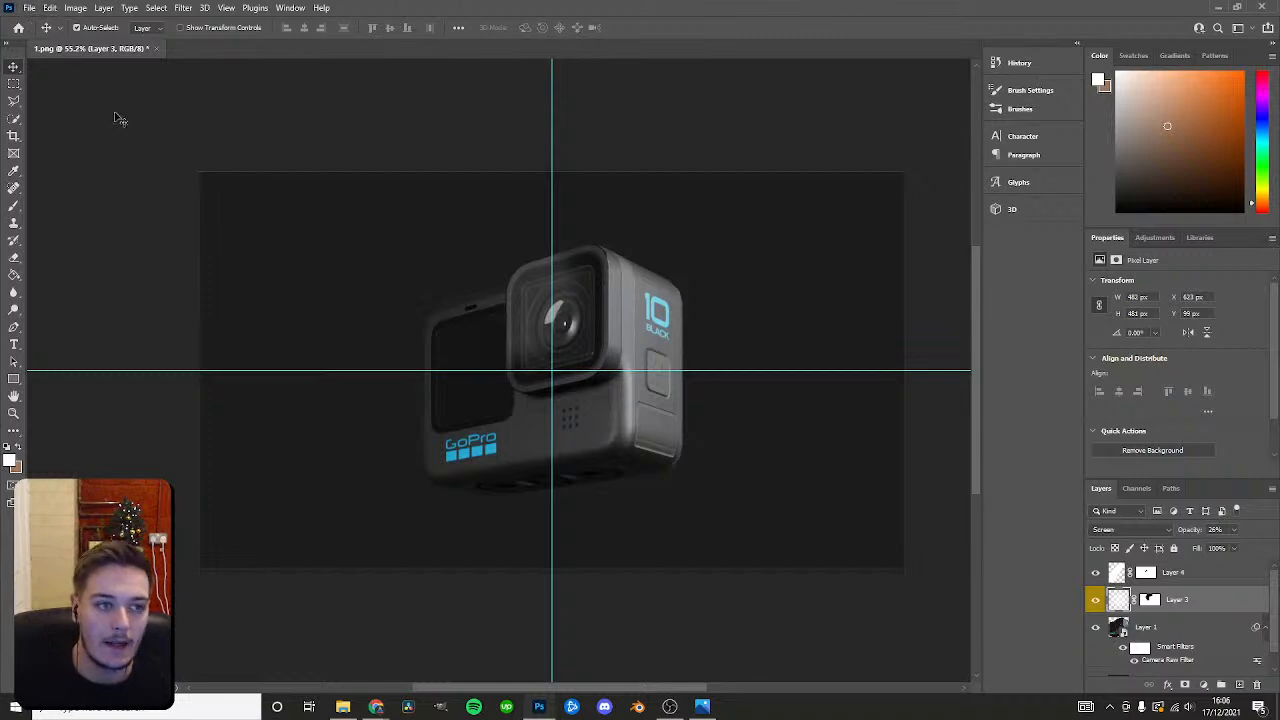
alt+scroll(522, 303, up, 1)
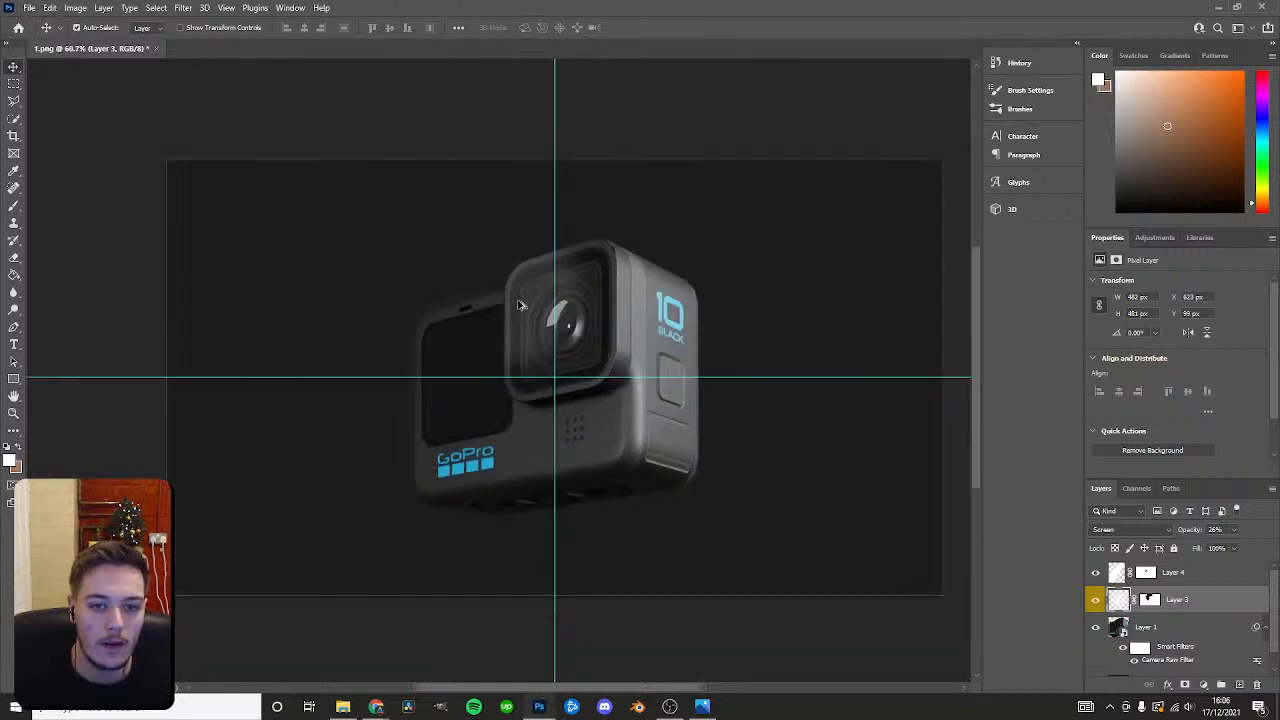
drag(555, 262, 153, 300)
drag(564, 377, 583, 677)
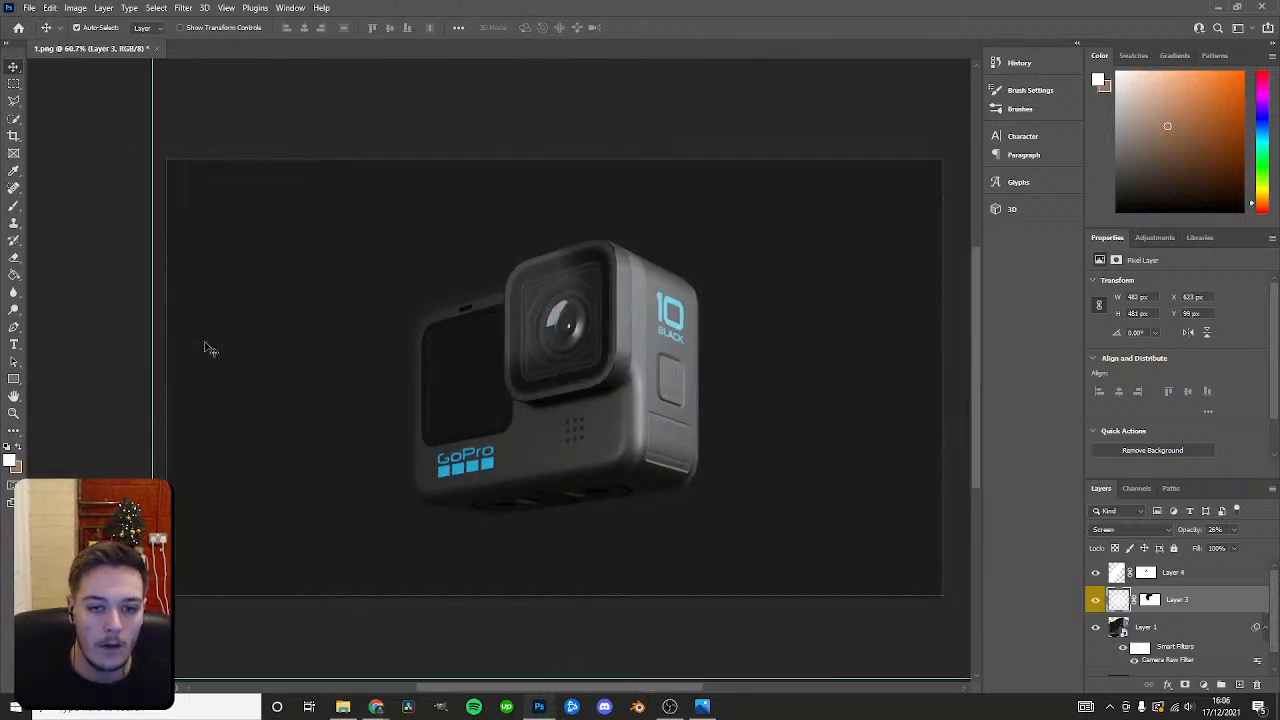
drag(153, 318, 100, 296)
Place the Remake GOPRO image above Layer 3 and shift it left so its camera fills the canvas's left half.
scroll(1117, 634, down, 1)
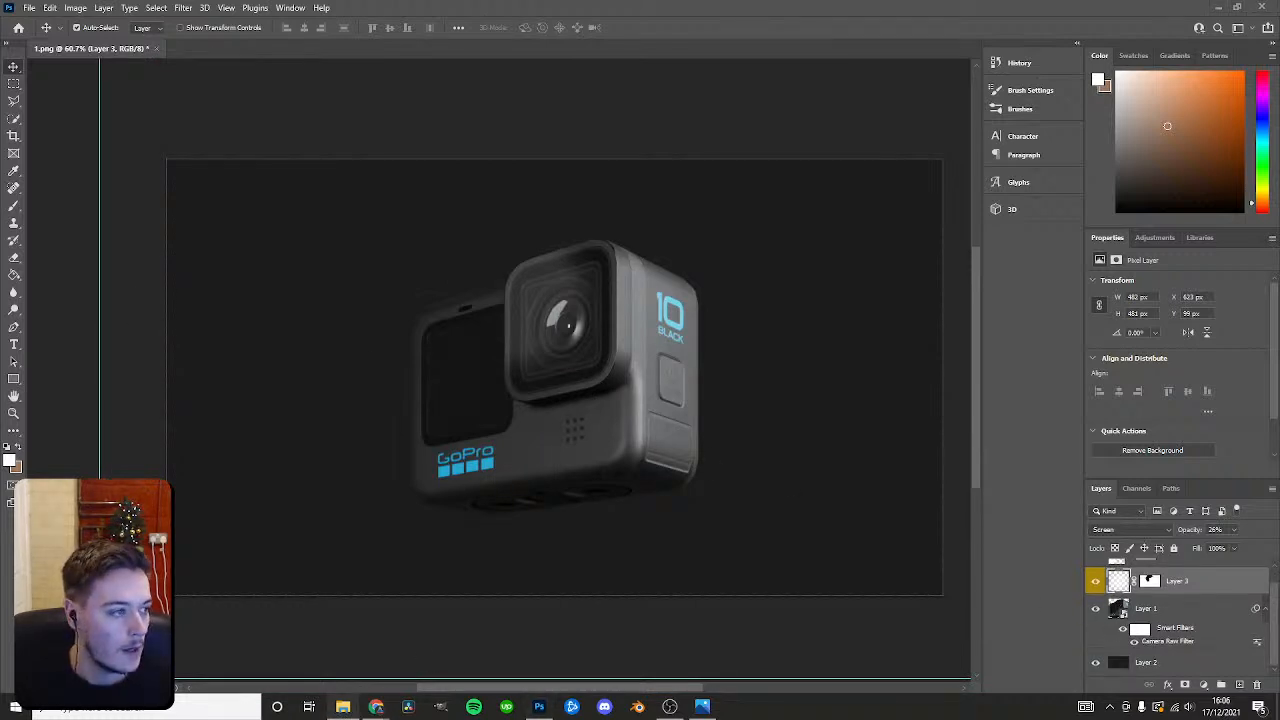
drag(229, 346, 332, 354)
drag(545, 338, 246, 341)
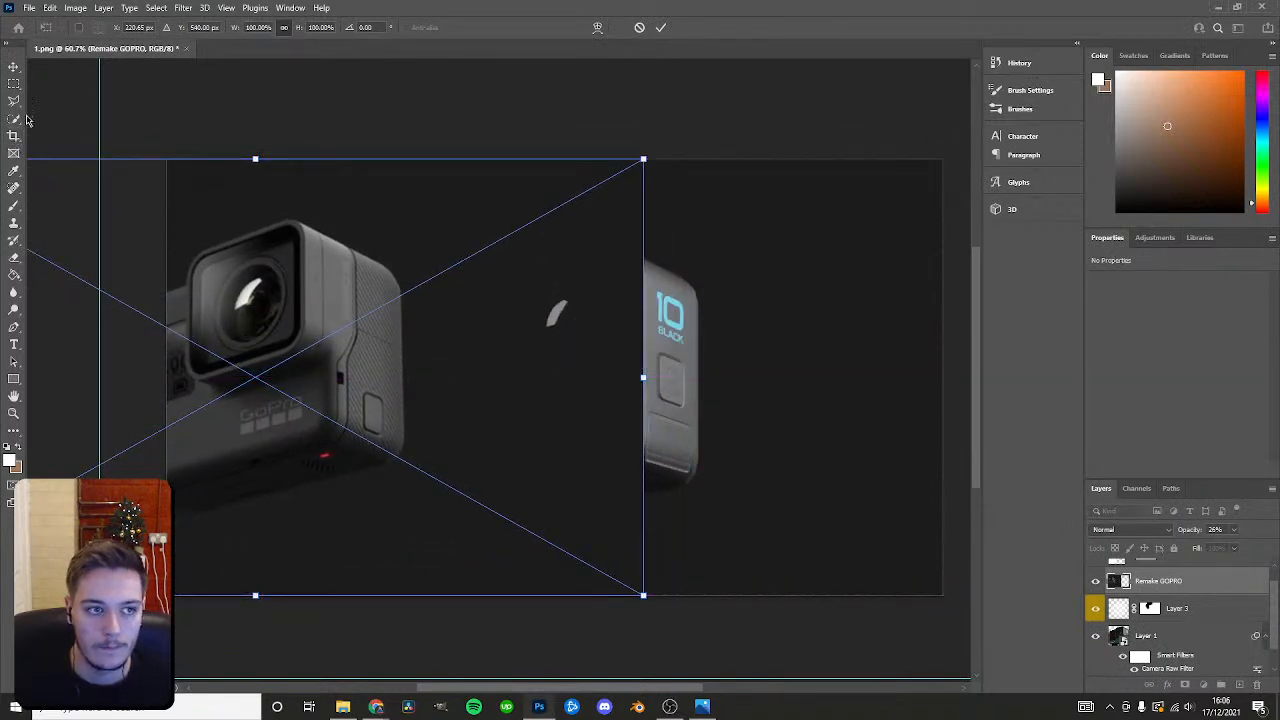
drag(645, 380, 627, 372)
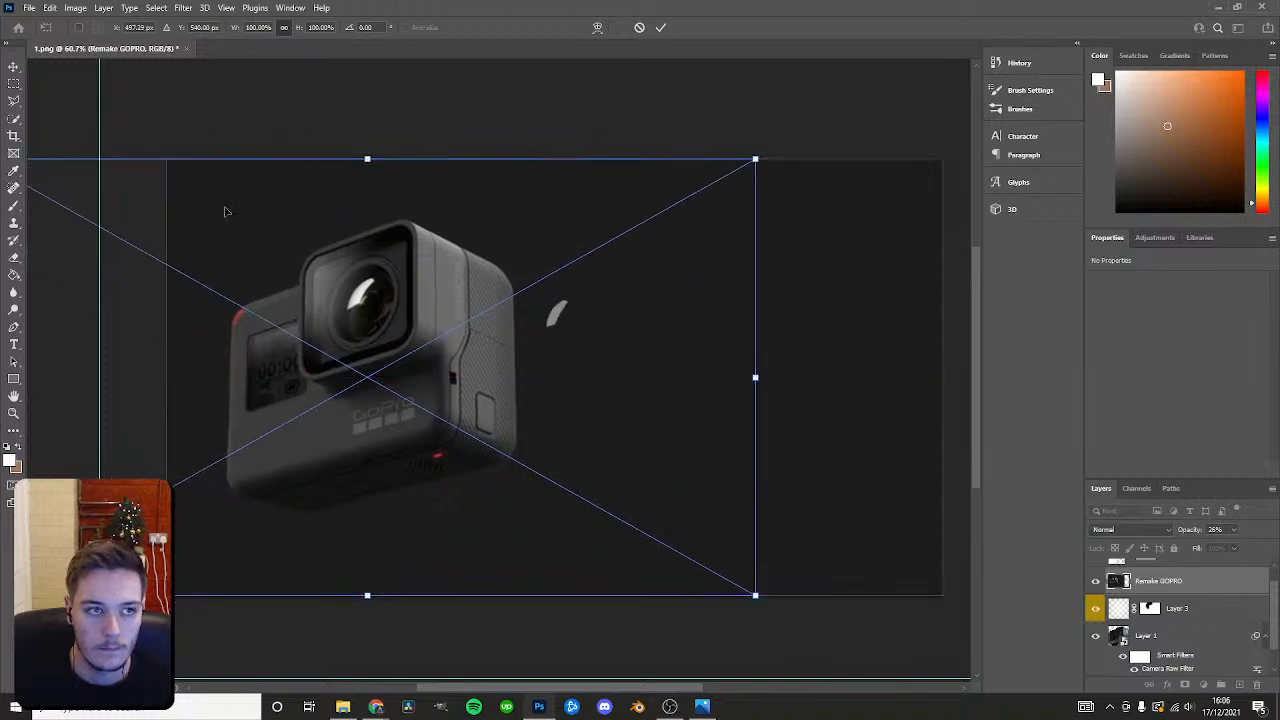
key(Return)
Marquee-select the reference camera, invert the selection, and try to delete the rest of the placed image.
key(m)
drag(175, 168, 555, 629)
click(156, 7)
click(170, 60)
key(Delete)
click(632, 259)
Convert the Remake GOPRO smart object to layers with its transforms retained, delete the selected area, and deselect.
right_click(1152, 582)
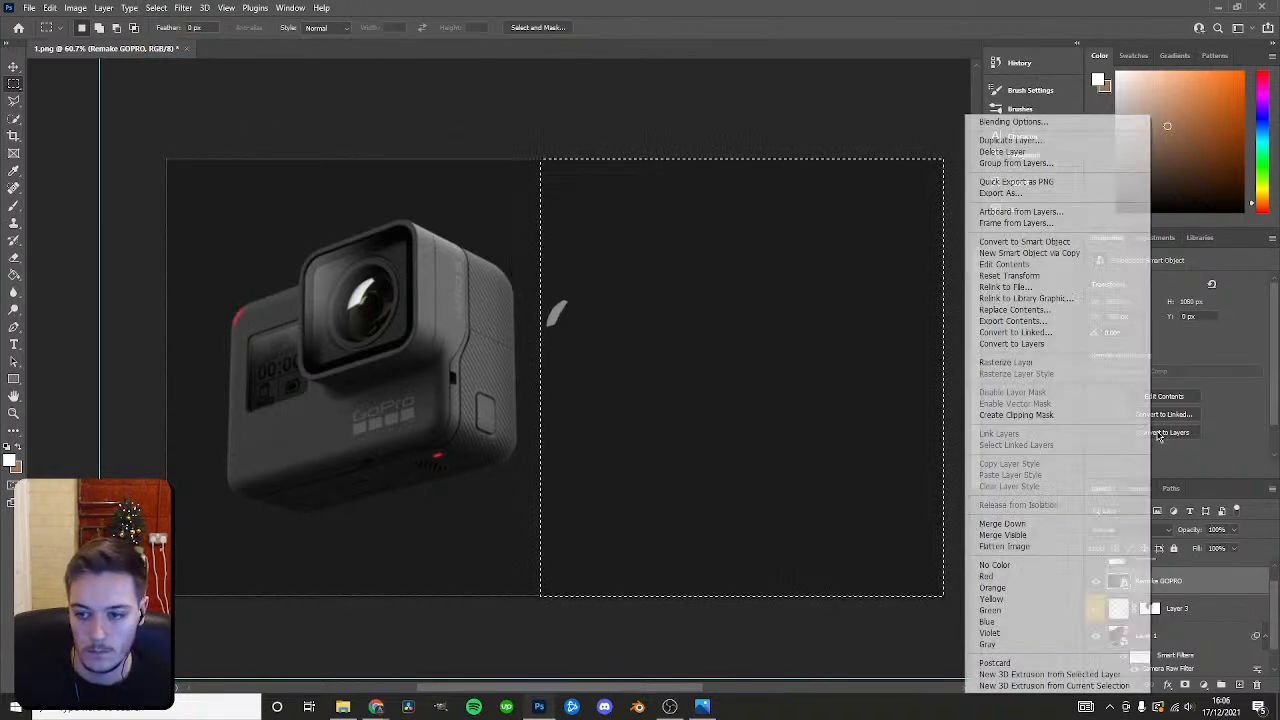
click(1012, 343)
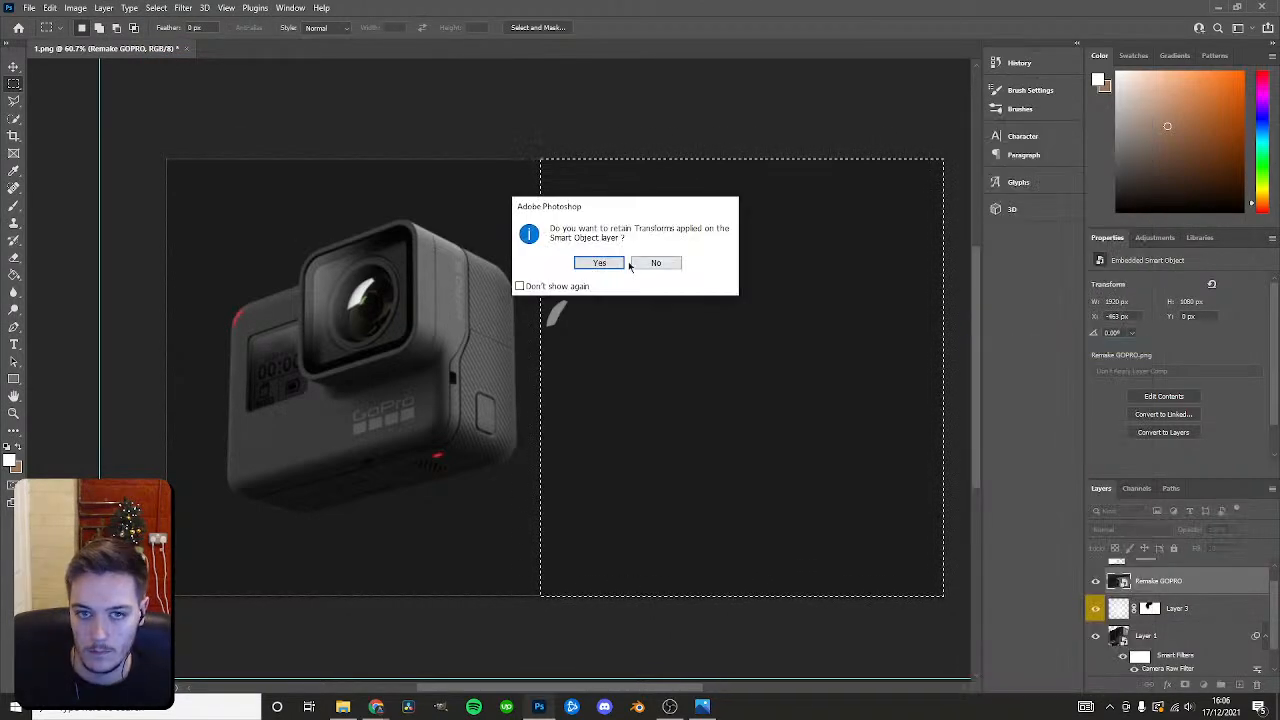
click(599, 264)
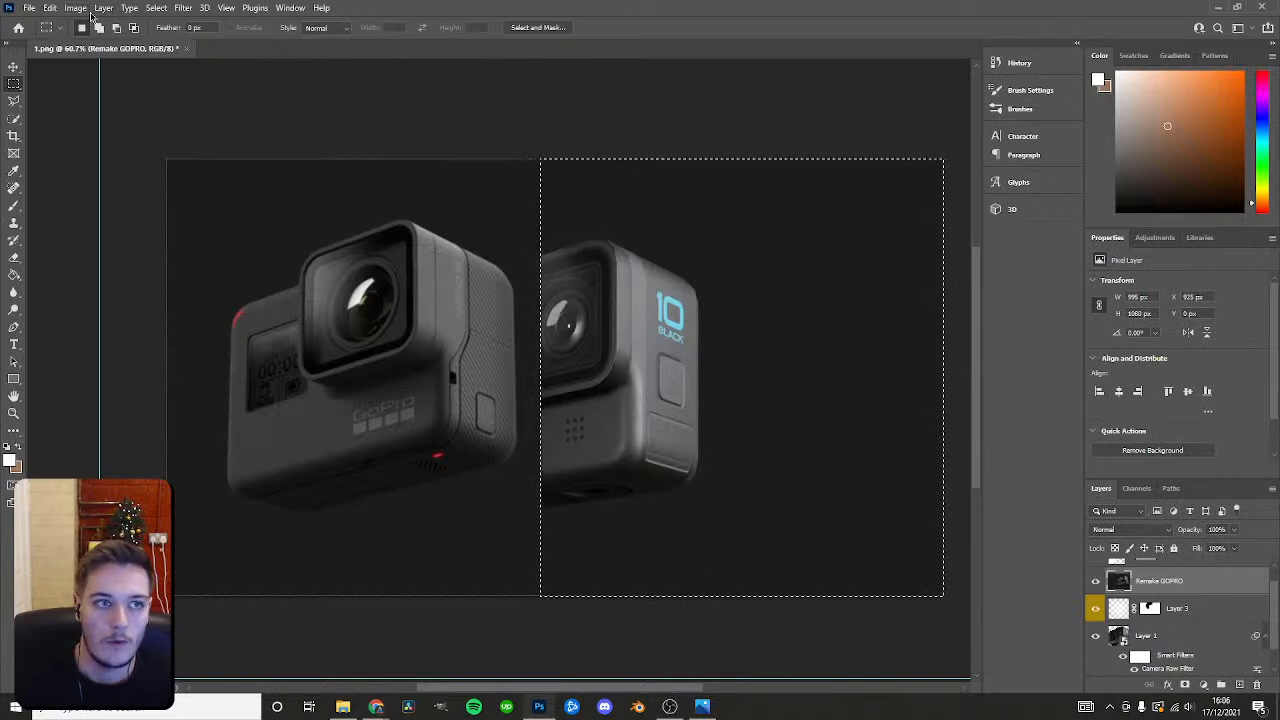
click(156, 7)
click(175, 36)
Move the Remake GOPRO layer further left to about X -765 px, so the two cameras stand side by side without overlapping.
key(v)
drag(600, 322, 696, 330)
key(ctrl+z)
click(1200, 582)
drag(470, 378, 318, 376)
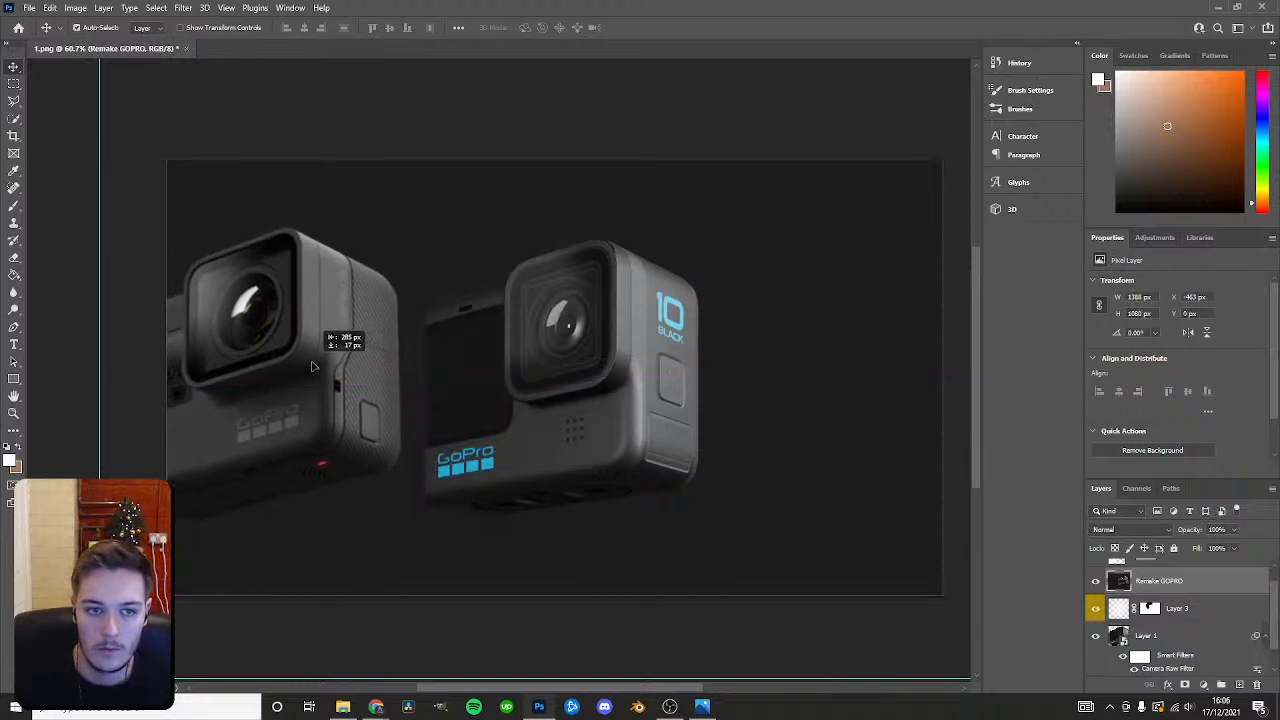
alt+scroll(574, 475, down, 2)
drag(441, 352, 413, 347)
alt+scroll(330, 365, up, 2)
drag(335, 365, 374, 401)
Compare the GoPro 10 render's lens housing edges, logo and body shading with the reference camera.
alt+scroll(455, 432, up, 2)
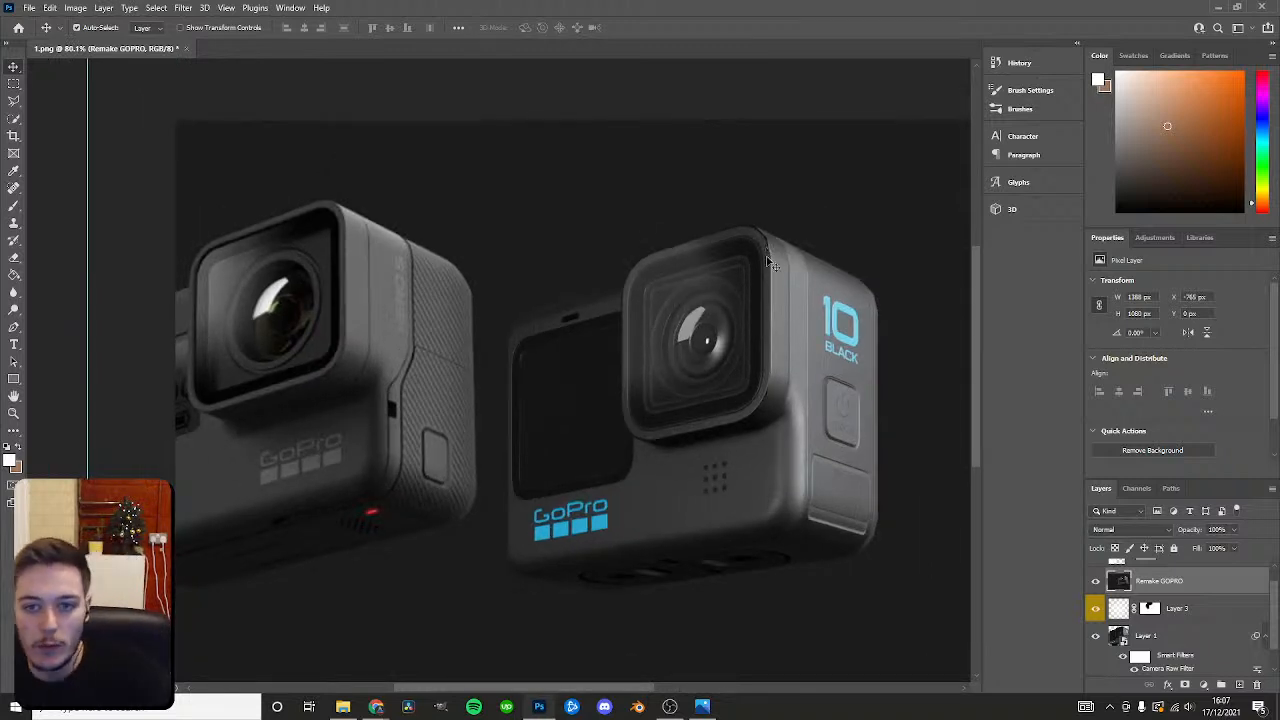
alt+scroll(770, 262, up, 10)
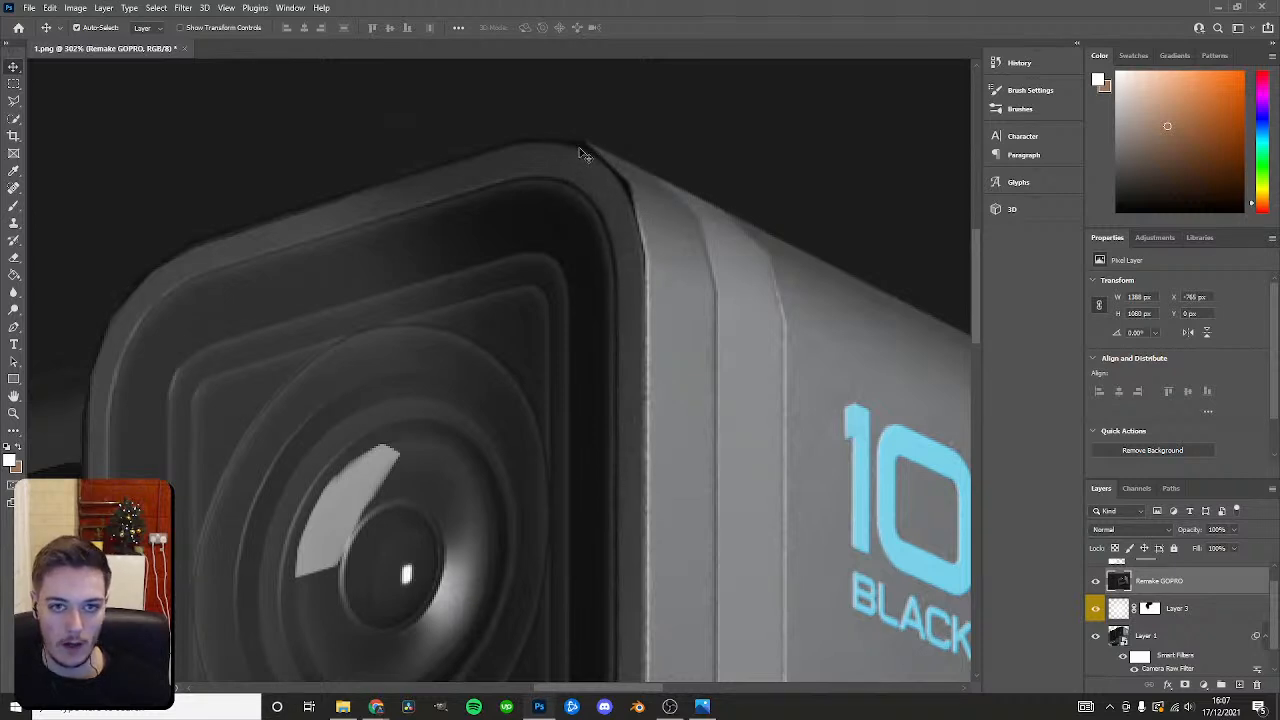
alt+scroll(583, 153, down, 8)
alt+scroll(416, 551, up, 5)
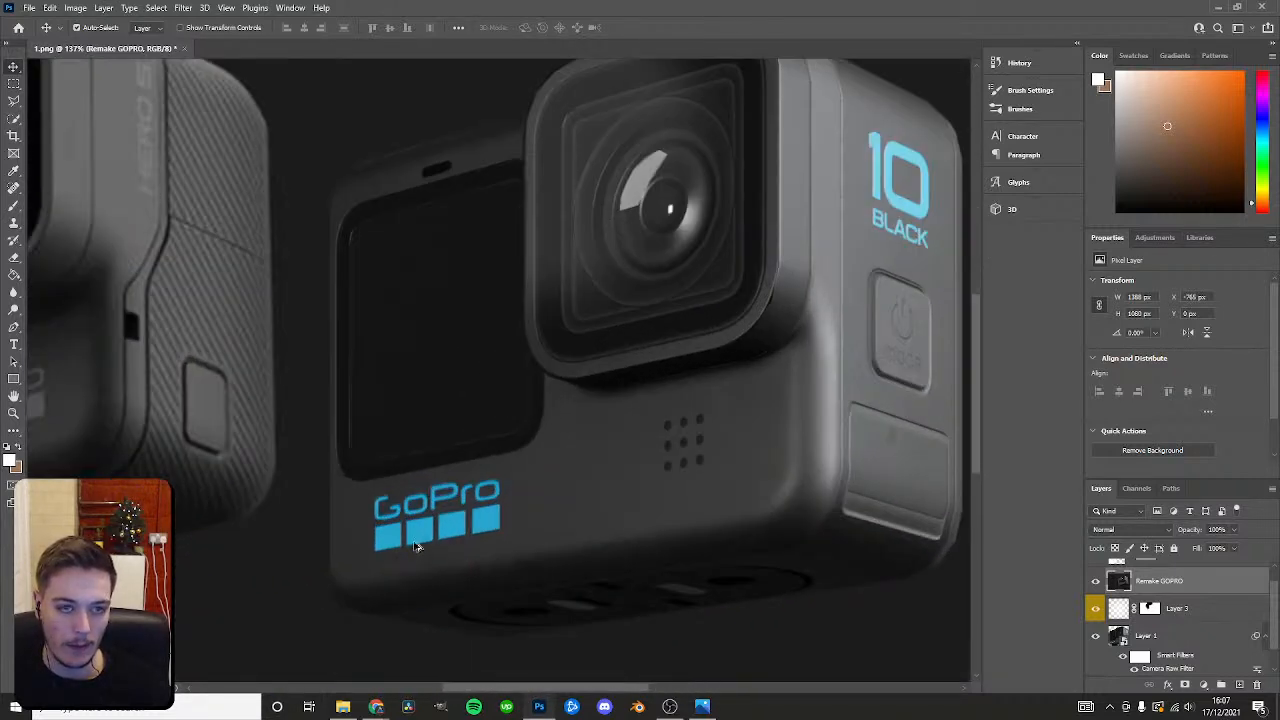
alt+scroll(416, 551, down, 3)
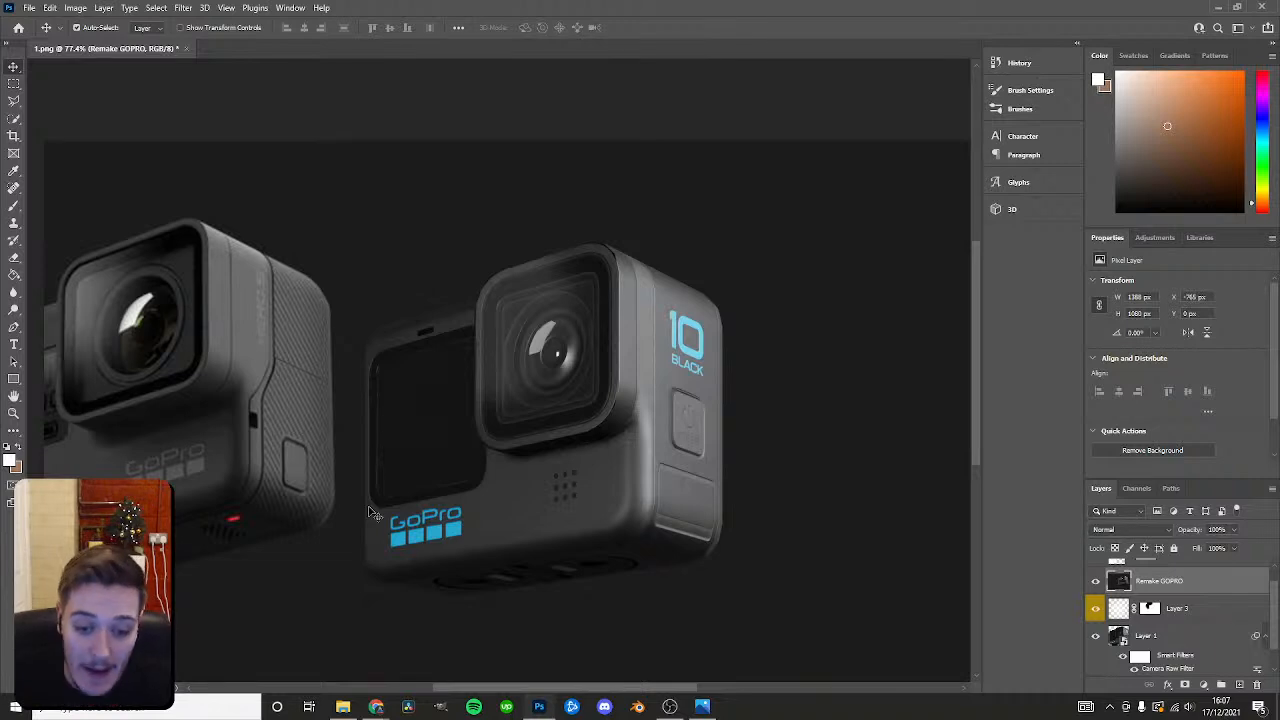
Bring up Remake GOPRO.png in Photos, maximize it to examine the reference camera, and return to the Photoshop composite.
click(376, 706)
click(388, 654)
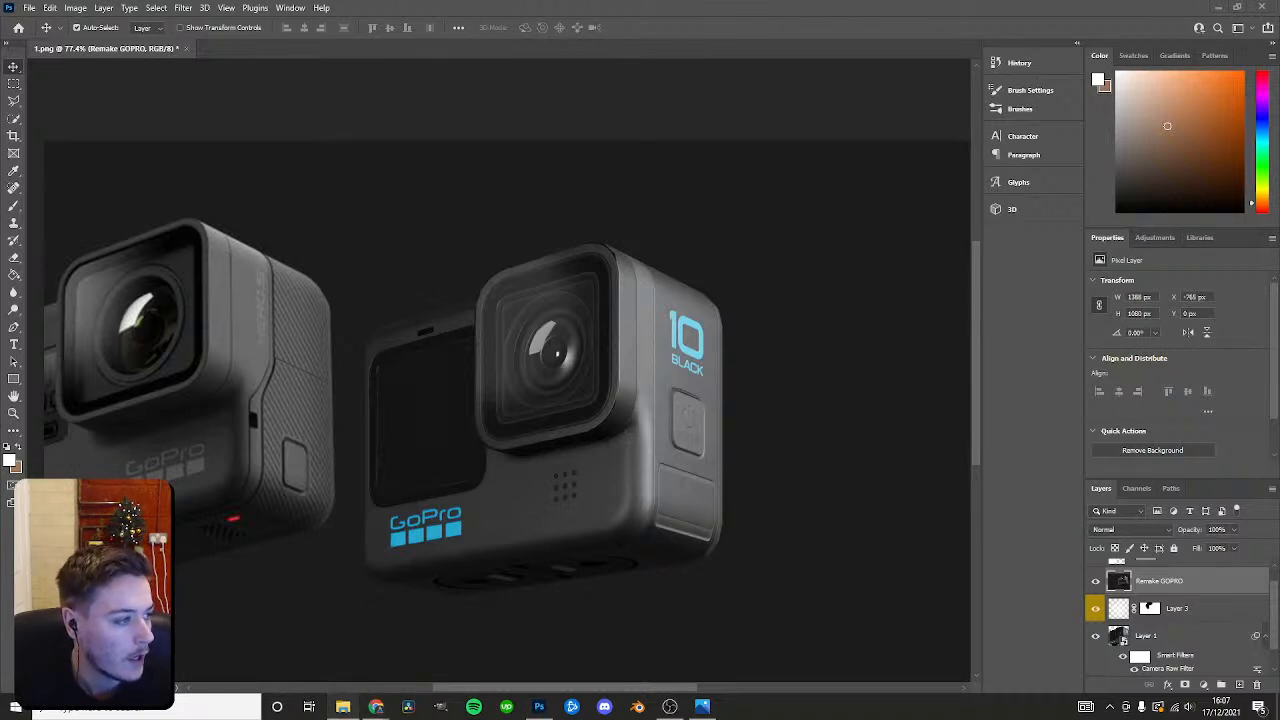
drag(0, 225, 680, 319)
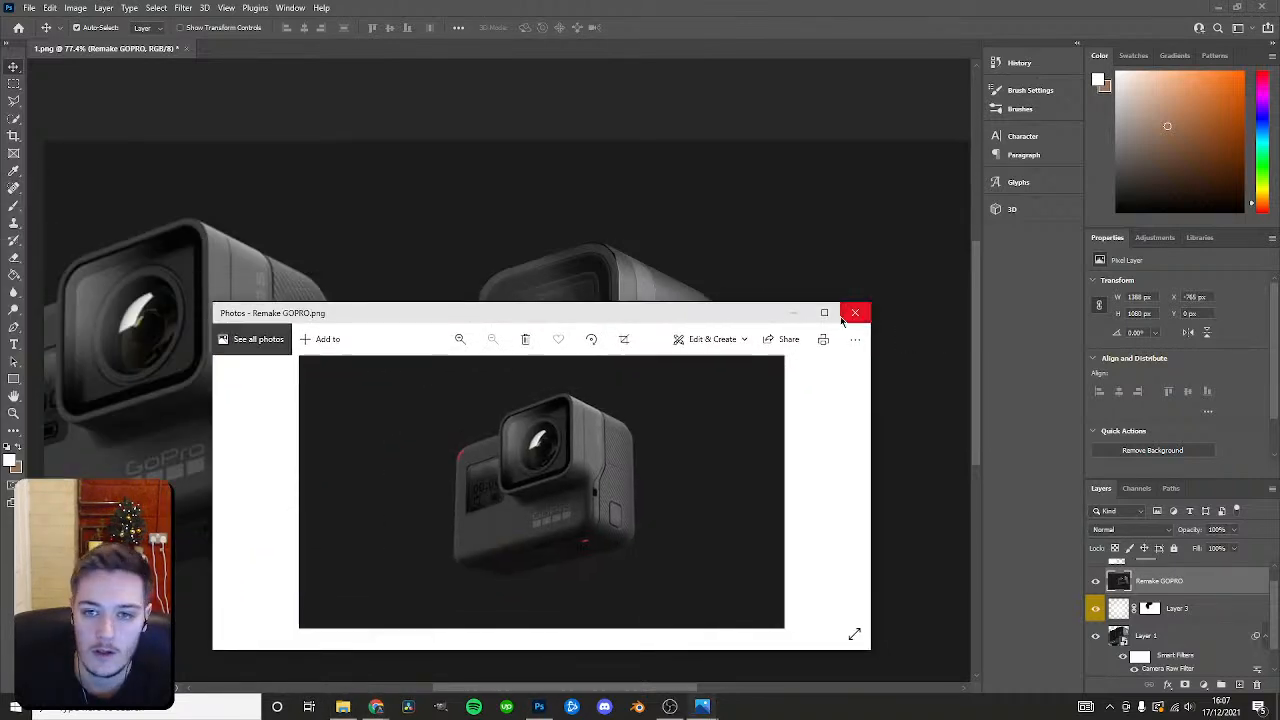
click(824, 313)
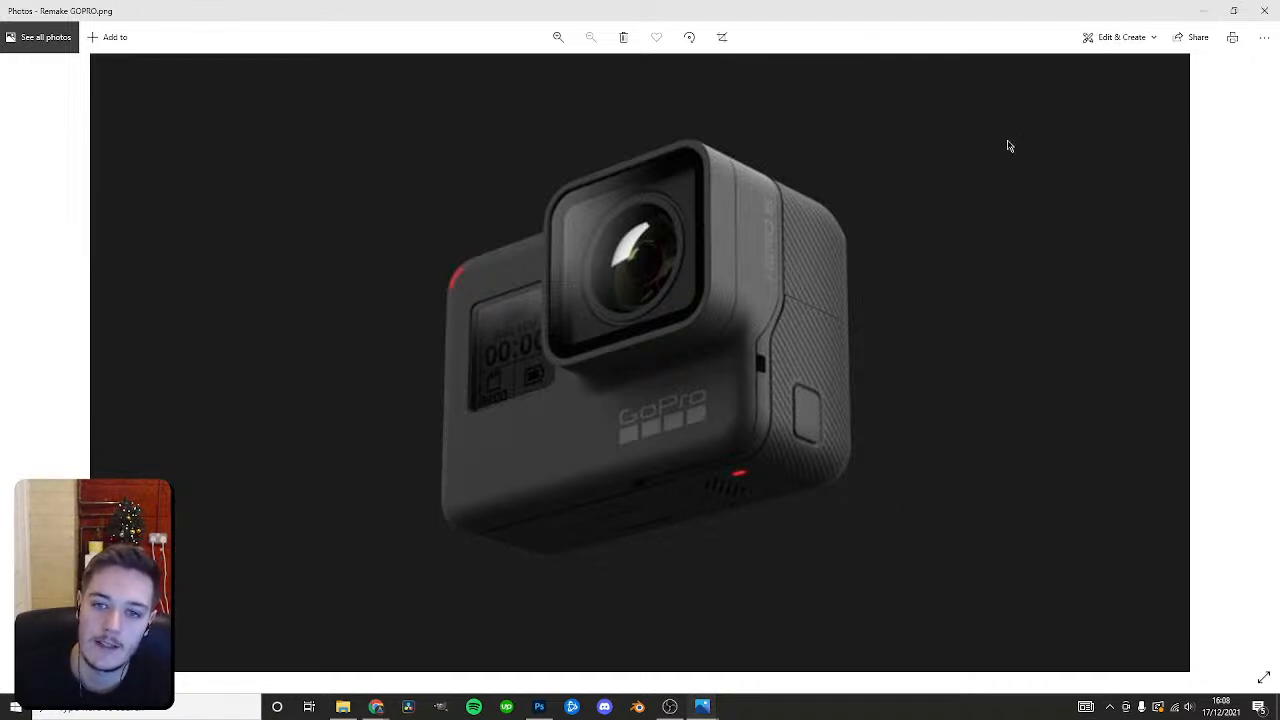
click(1203, 10)
scroll(640, 428, down, 2)
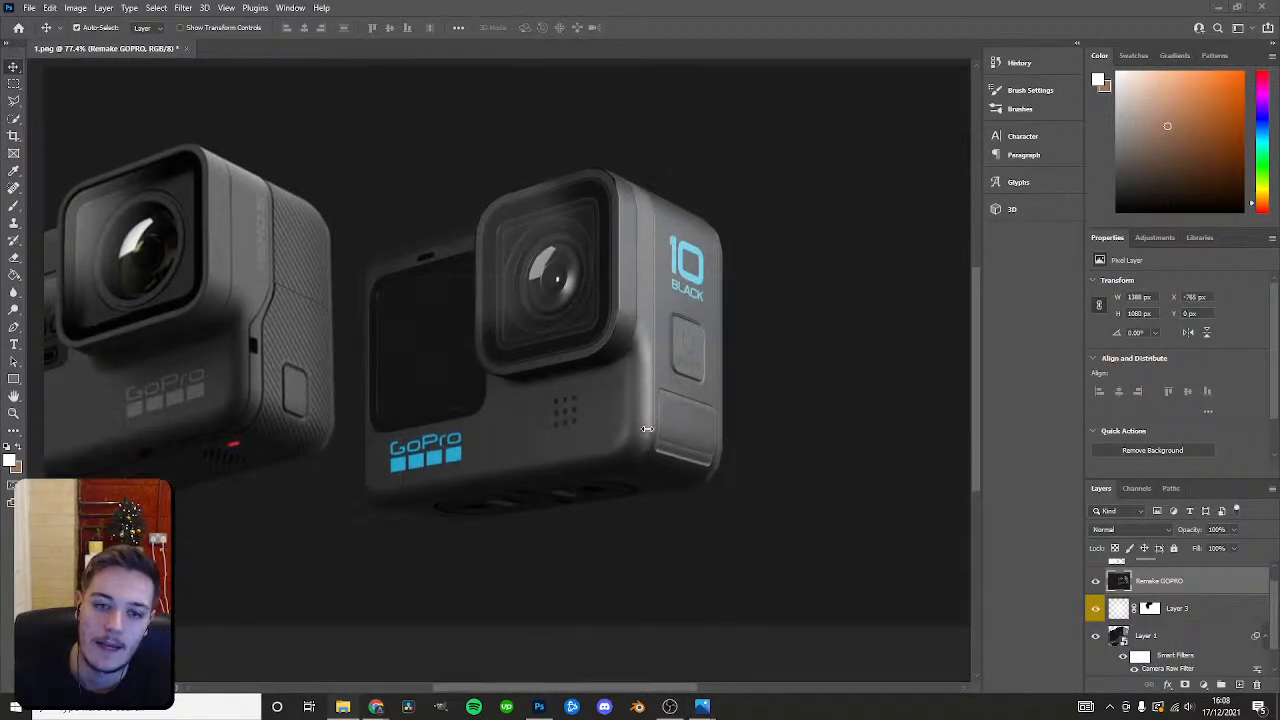
scroll(648, 428, up, 1)
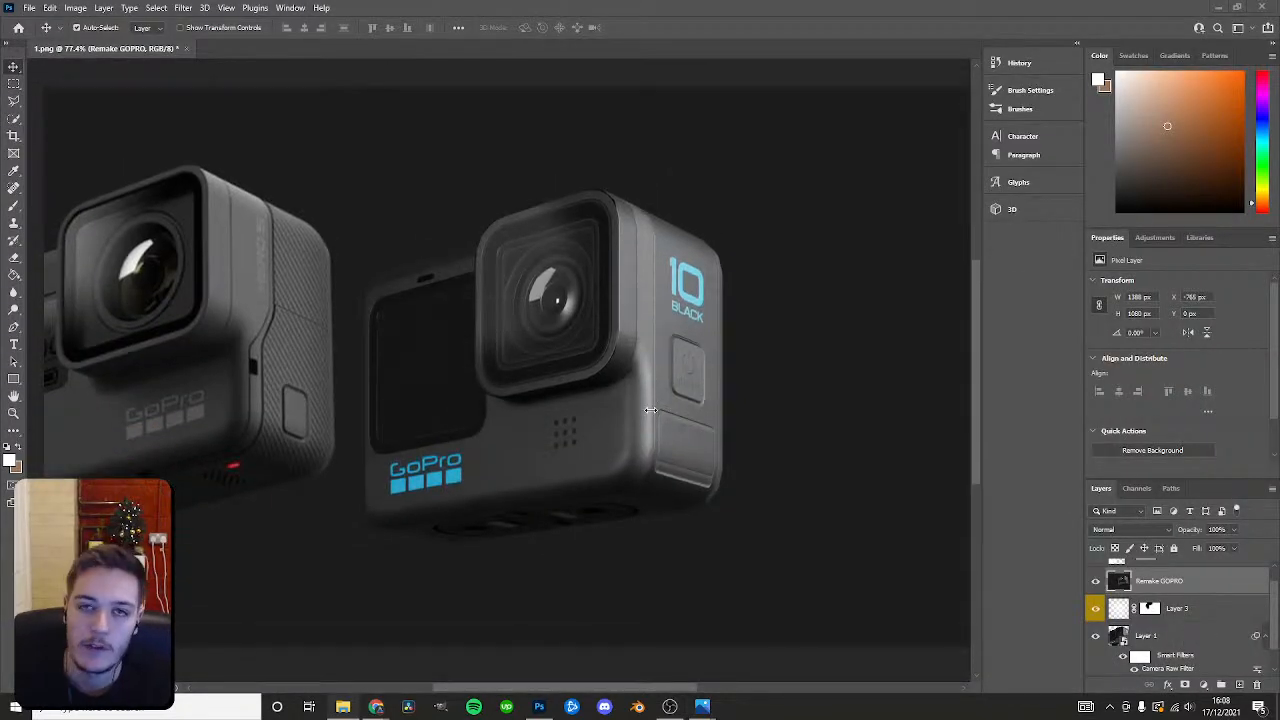